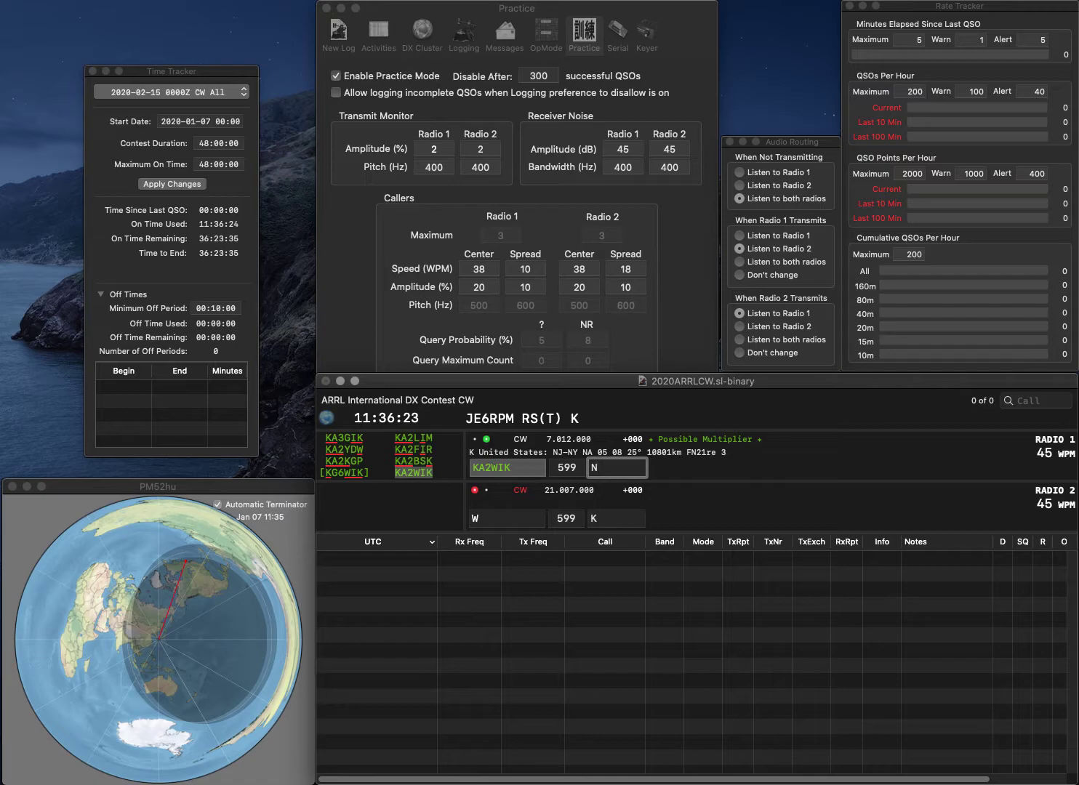
{"action": "key", "text": "Return"}
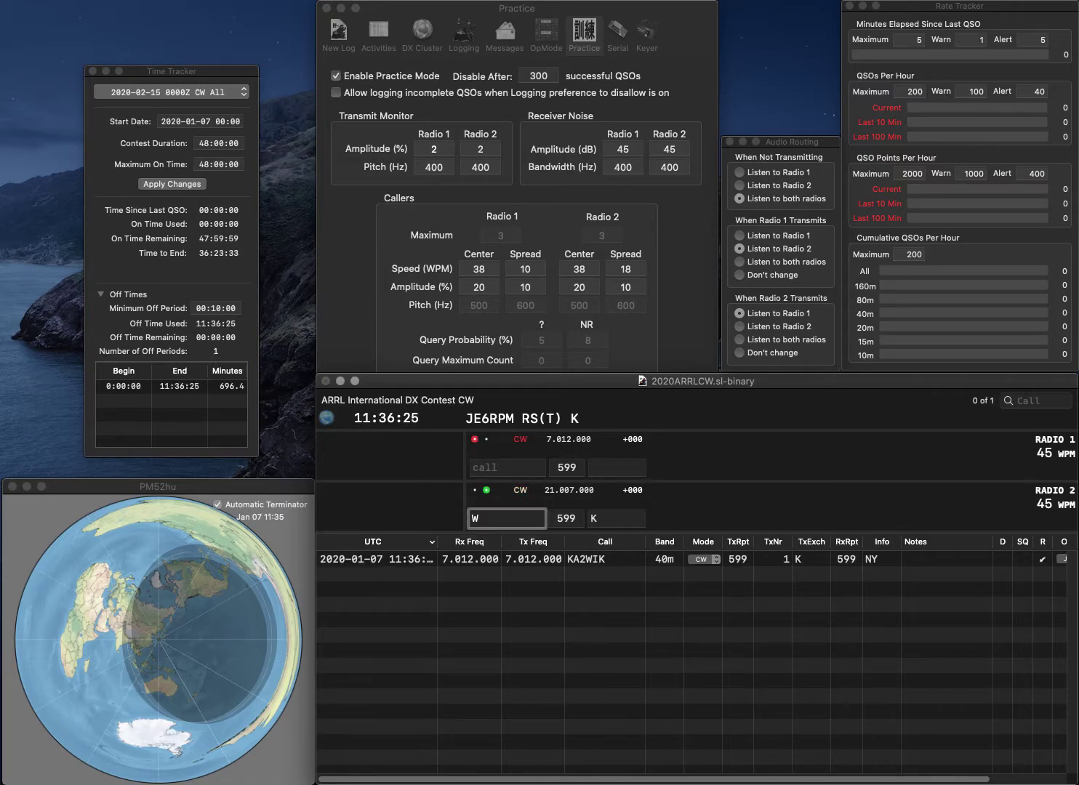
{"action": "type", "text": "KD"}
{"action": "key", "text": "Return"}
- Enter the call AA8UL on Radio 1 and answer that station
{"action": "type", "text": "8UL"}
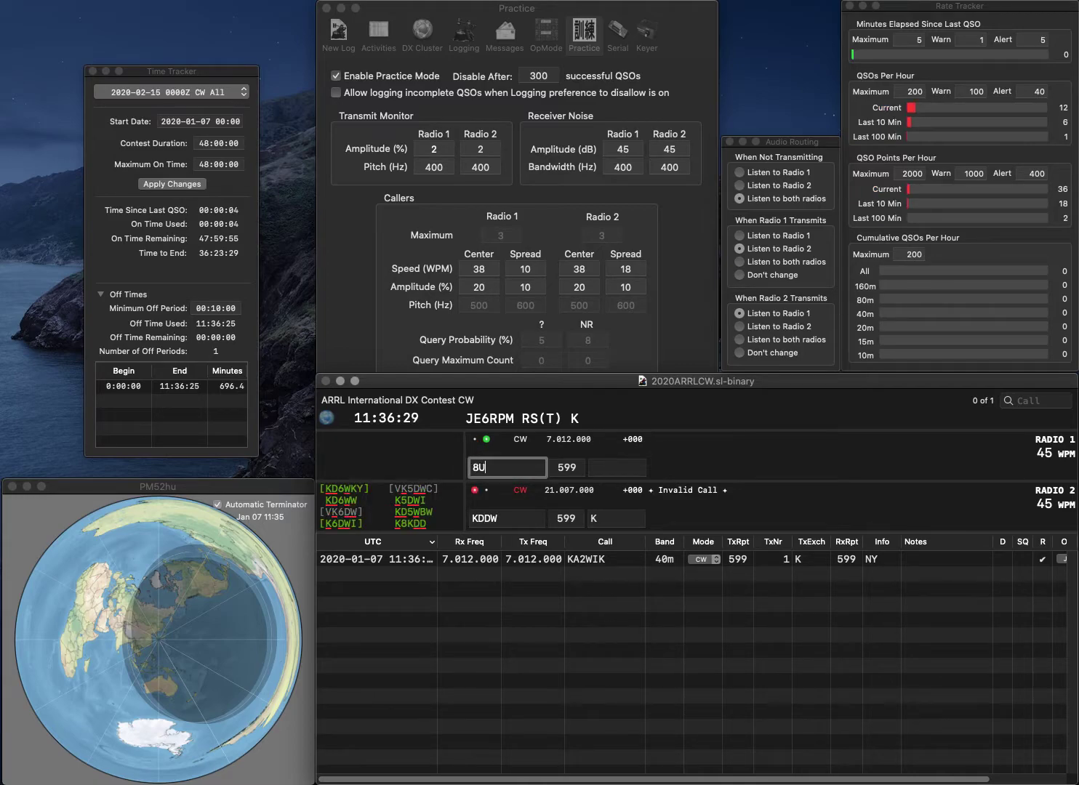
{"action": "key", "text": "ctrl+a"}
{"action": "type", "text": "AA"}
{"action": "key", "text": "Return"}
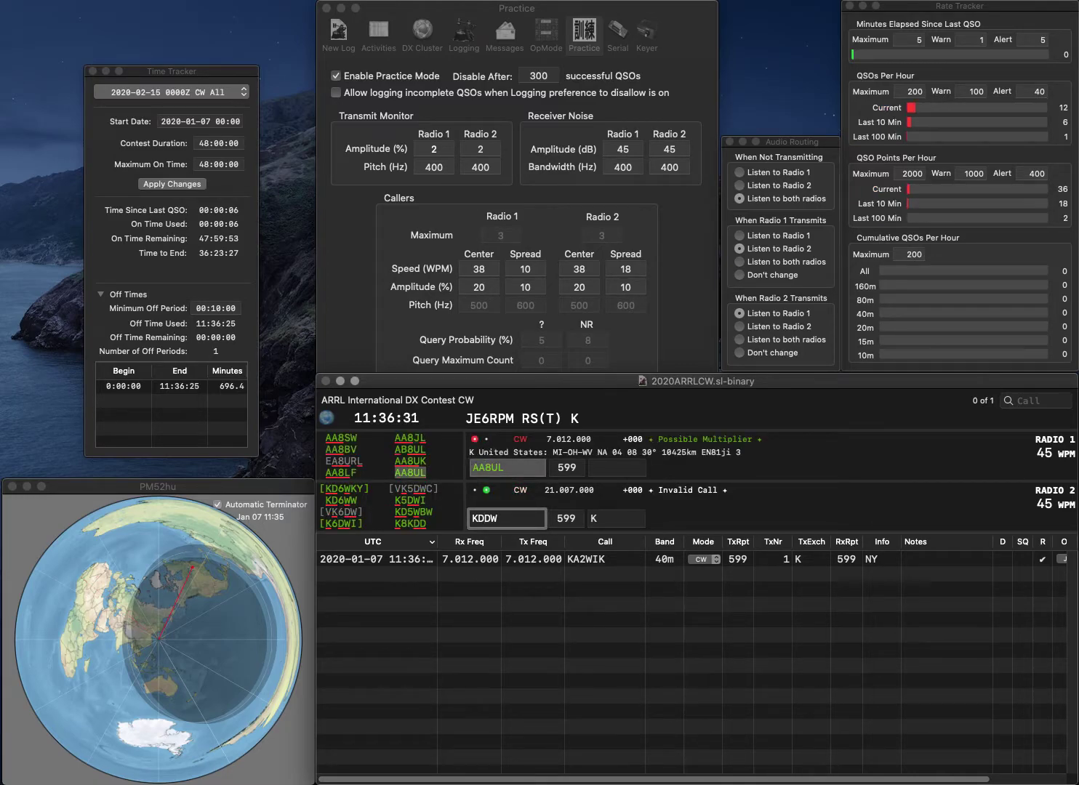
{"action": "type", "text": "8"}
{"action": "key", "text": "Delete"}
{"action": "key", "text": "Return"}
{"action": "key", "text": "BackSpace"}
{"action": "key", "text": "backslash"}
{"action": "key", "text": "space"}
{"action": "type", "text": "OH"}
{"action": "key", "text": "Return"}
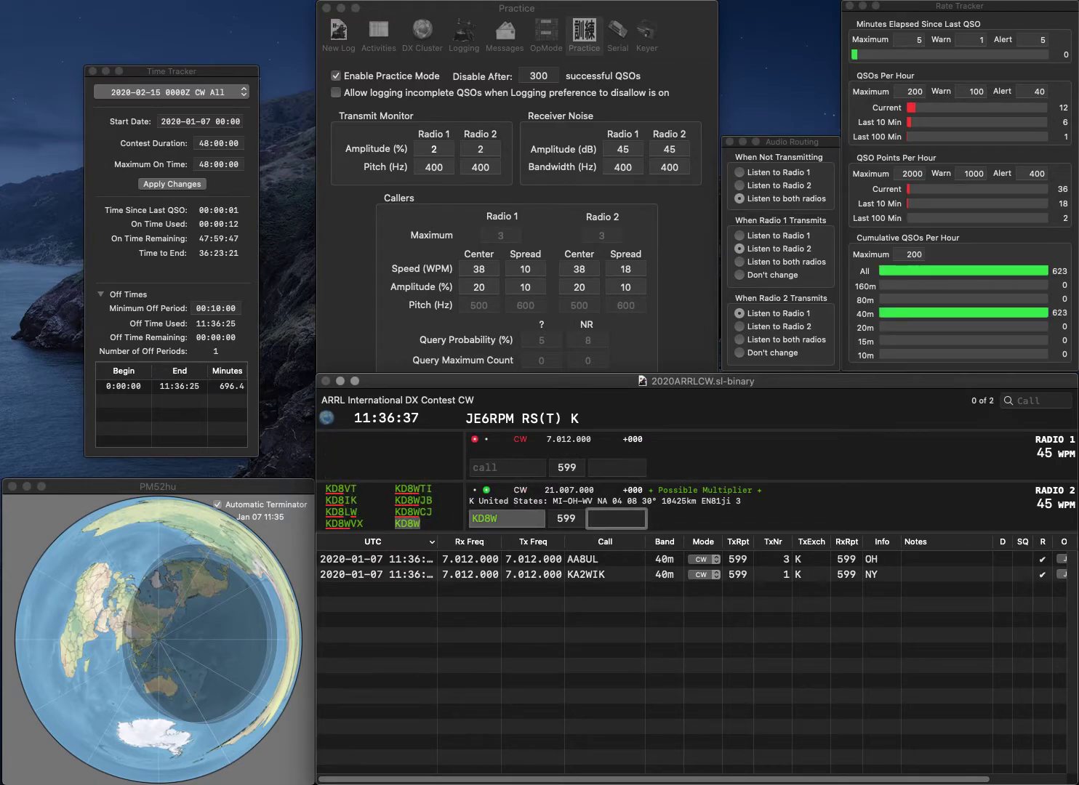
{"action": "key", "text": "Return"}
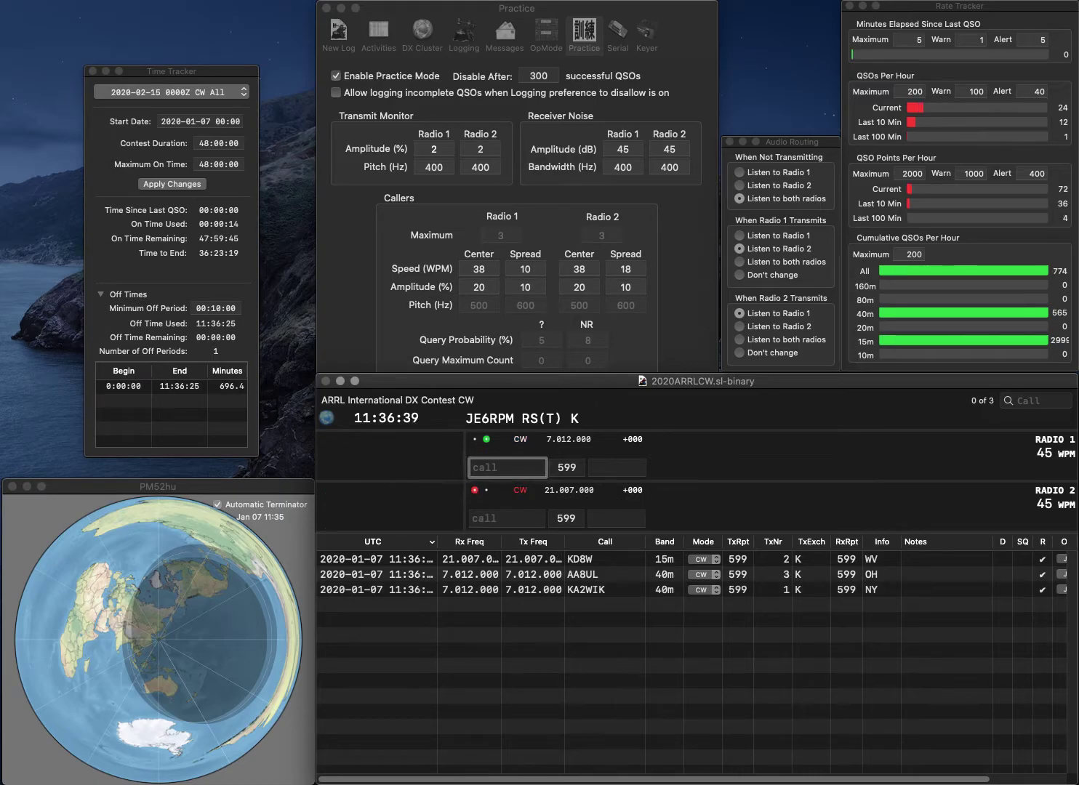
{"action": "type", "text": "WR5J"}
{"action": "key", "text": "Return"}
{"action": "type", "text": "N4UP"}
{"action": "key", "text": "Return"}
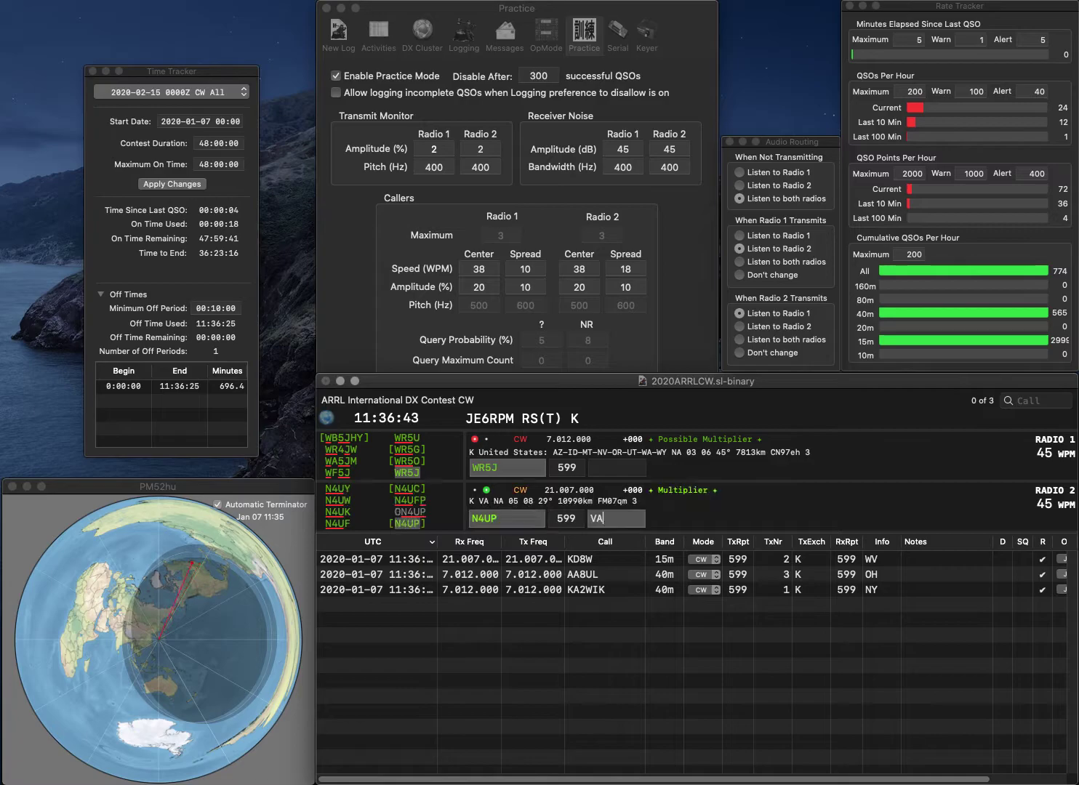
{"action": "key", "text": "Tab"}
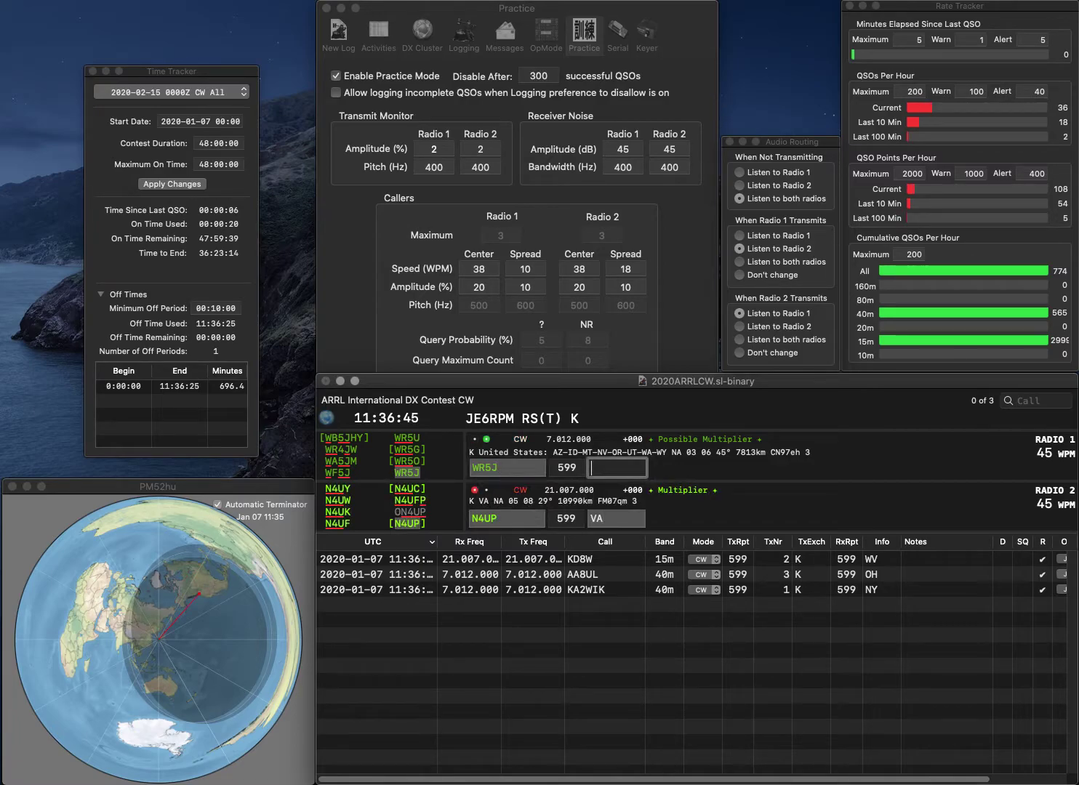
{"action": "type", "text": "OR"}
{"action": "key", "text": "Return"}
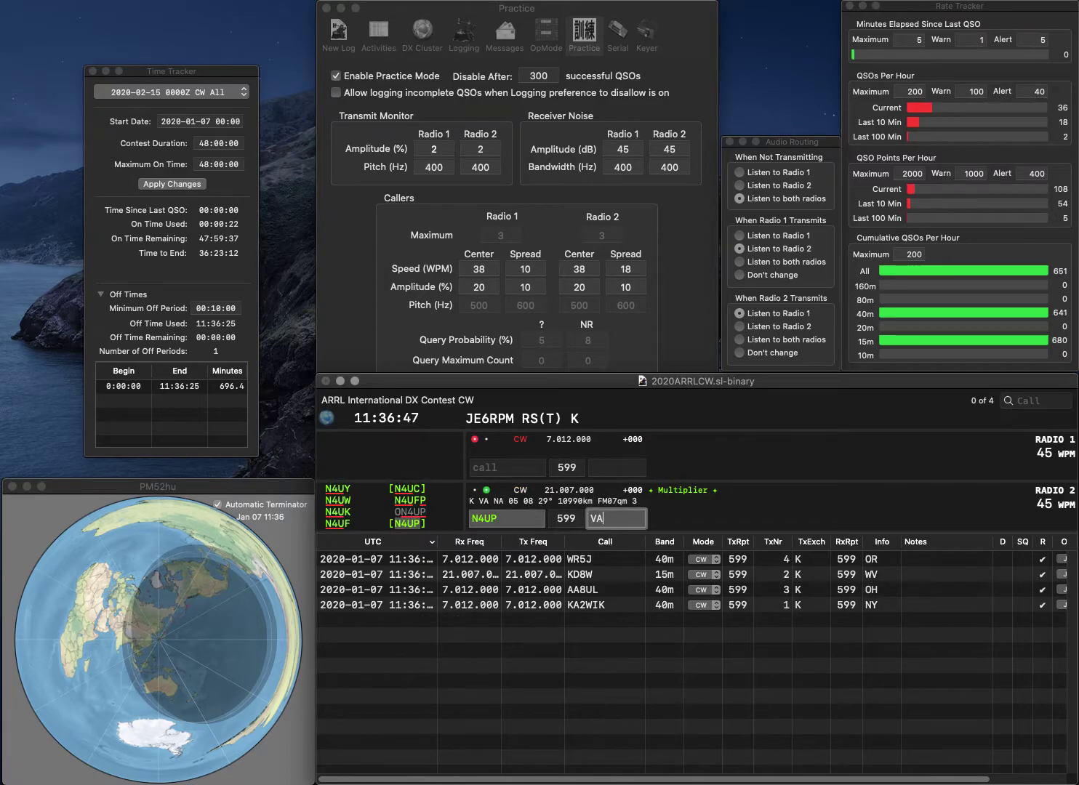
{"action": "key", "text": "Return"}
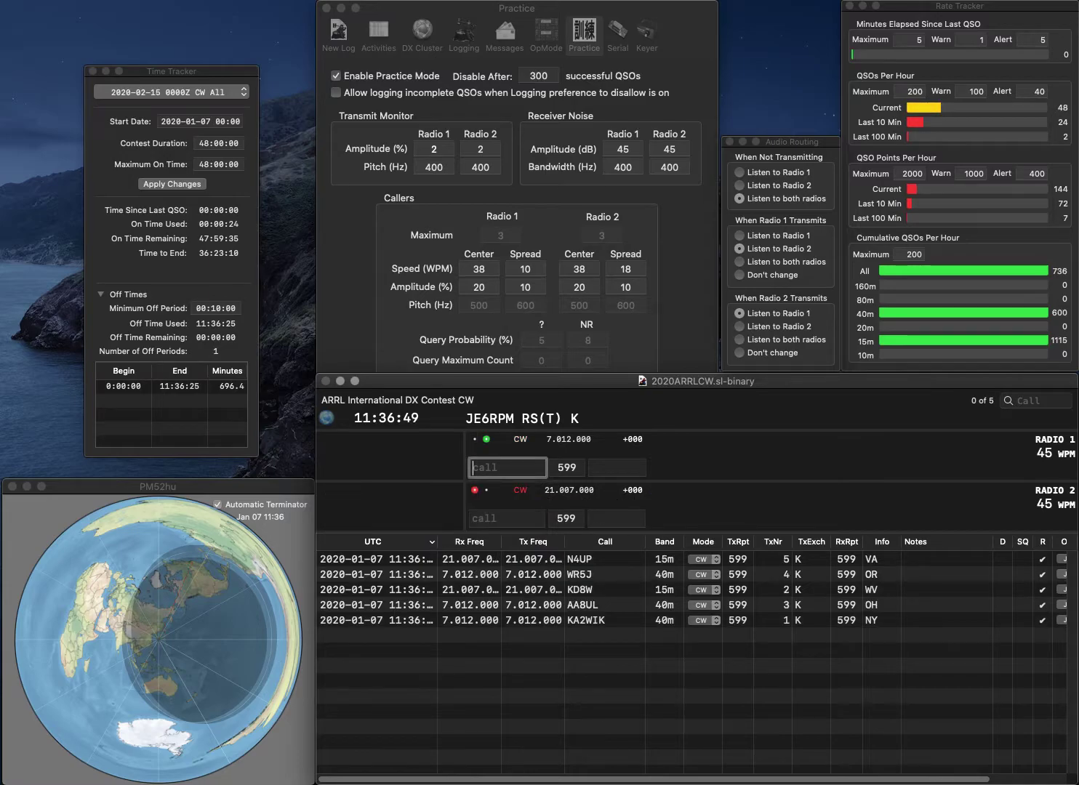
{"action": "type", "text": "W6KK"}
{"action": "key", "text": "Return"}
{"action": "type", "text": "W2"}
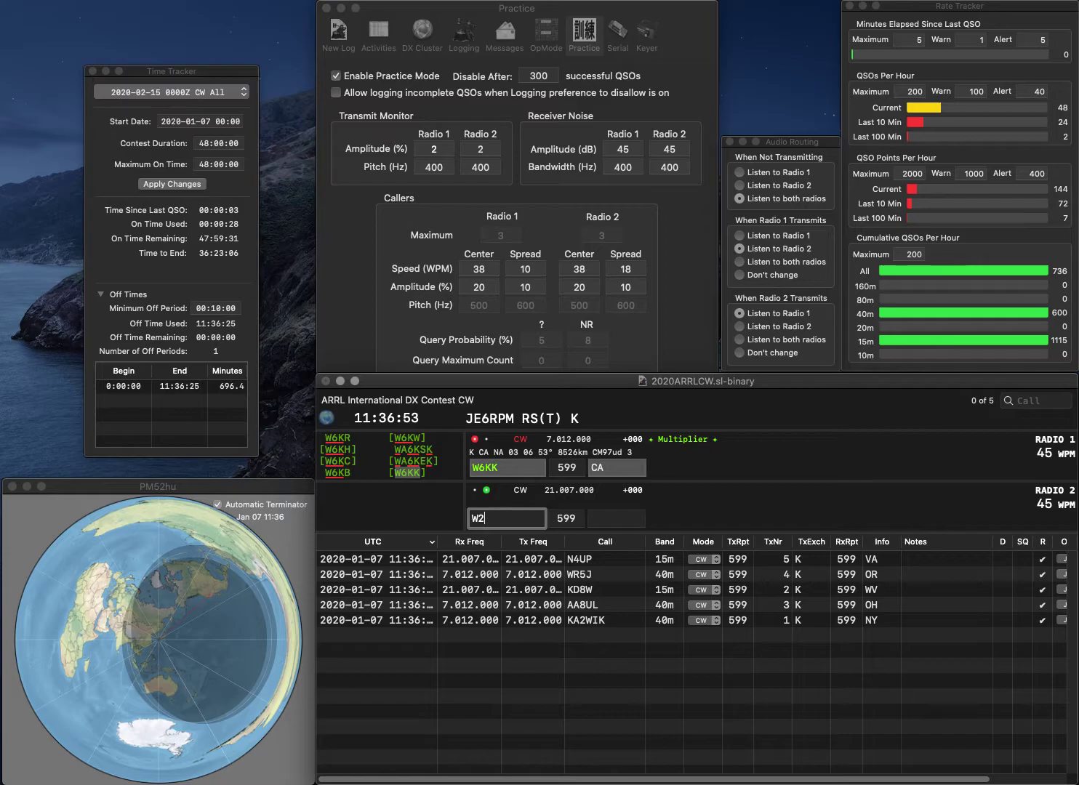
{"action": "type", "text": "QF"}
{"action": "key", "text": "Return"}
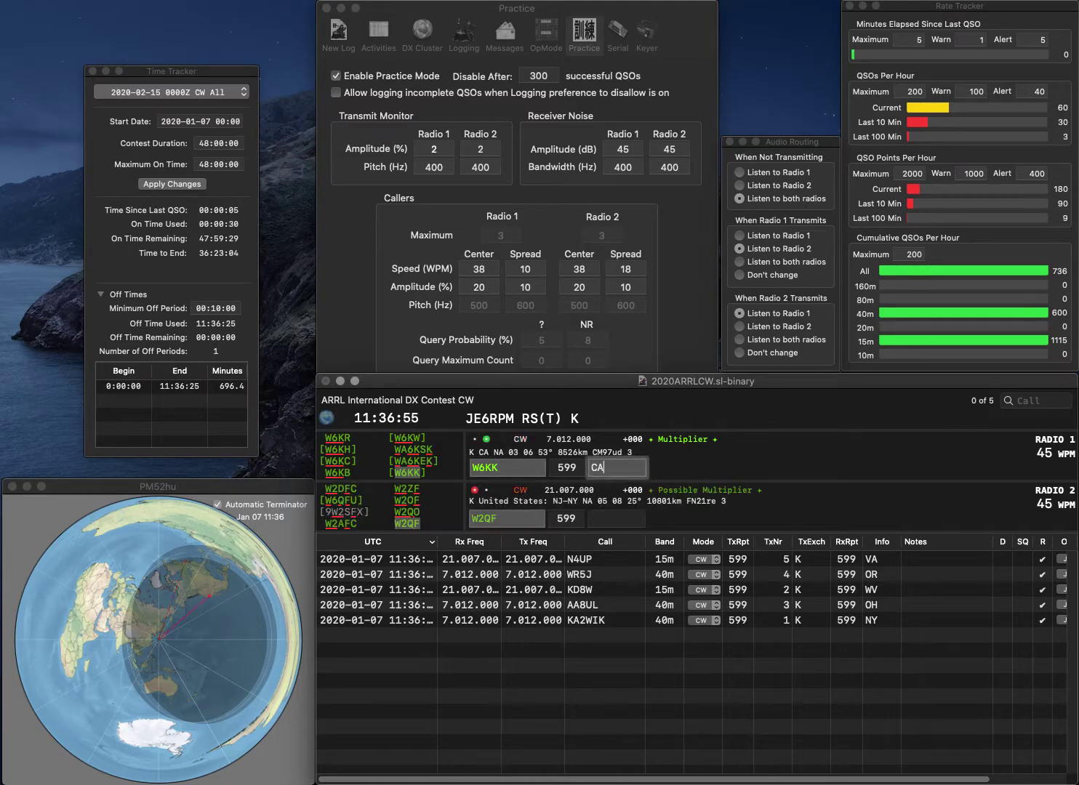
- Log W6KK with exchange CA on Radio 1 and W2QF with exchange NJ on Radio 2
{"action": "key", "text": "Return"}
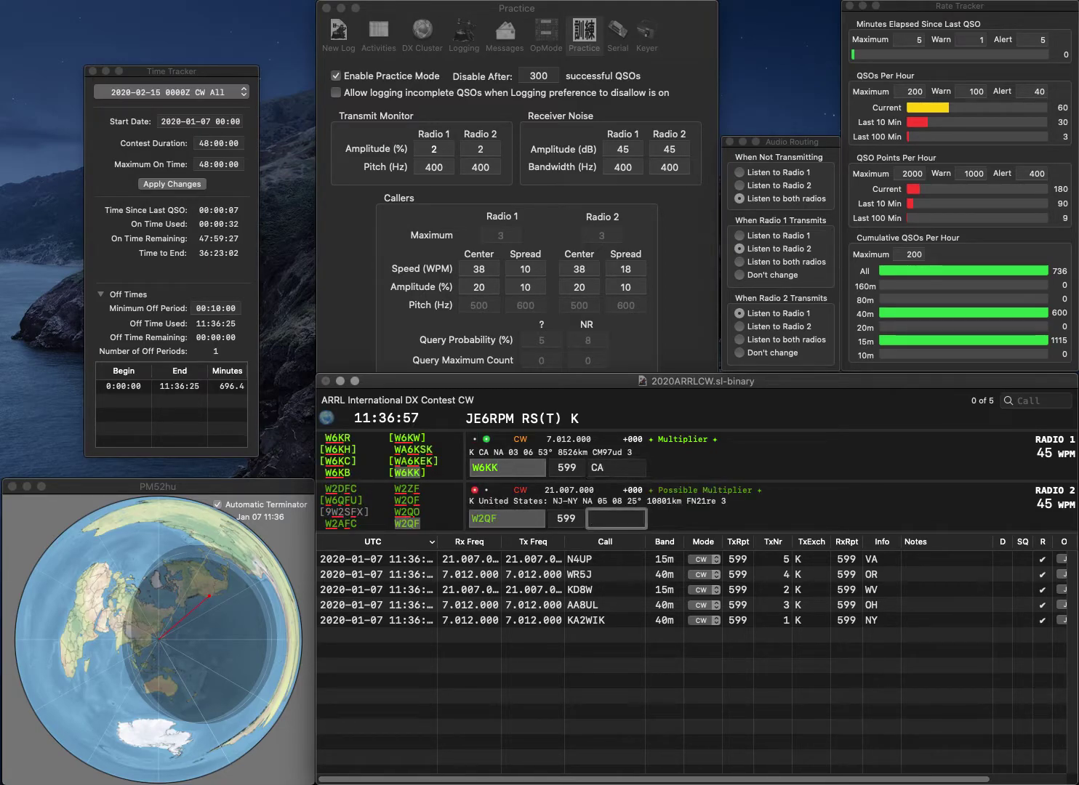
{"action": "type", "text": "NJ"}
{"action": "key", "text": "Return"}
{"action": "type", "text": "KA8O"}
{"action": "key", "text": "Return"}
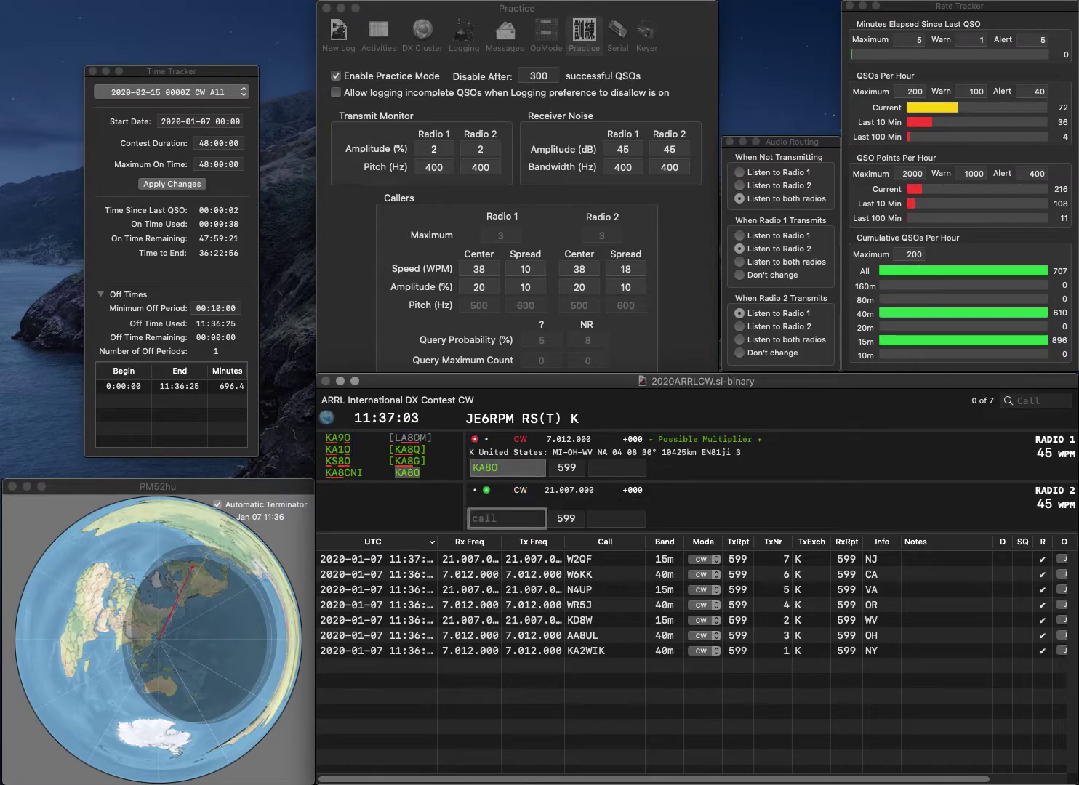
{"action": "type", "text": "K4YY"}
{"action": "key", "text": "Return"}
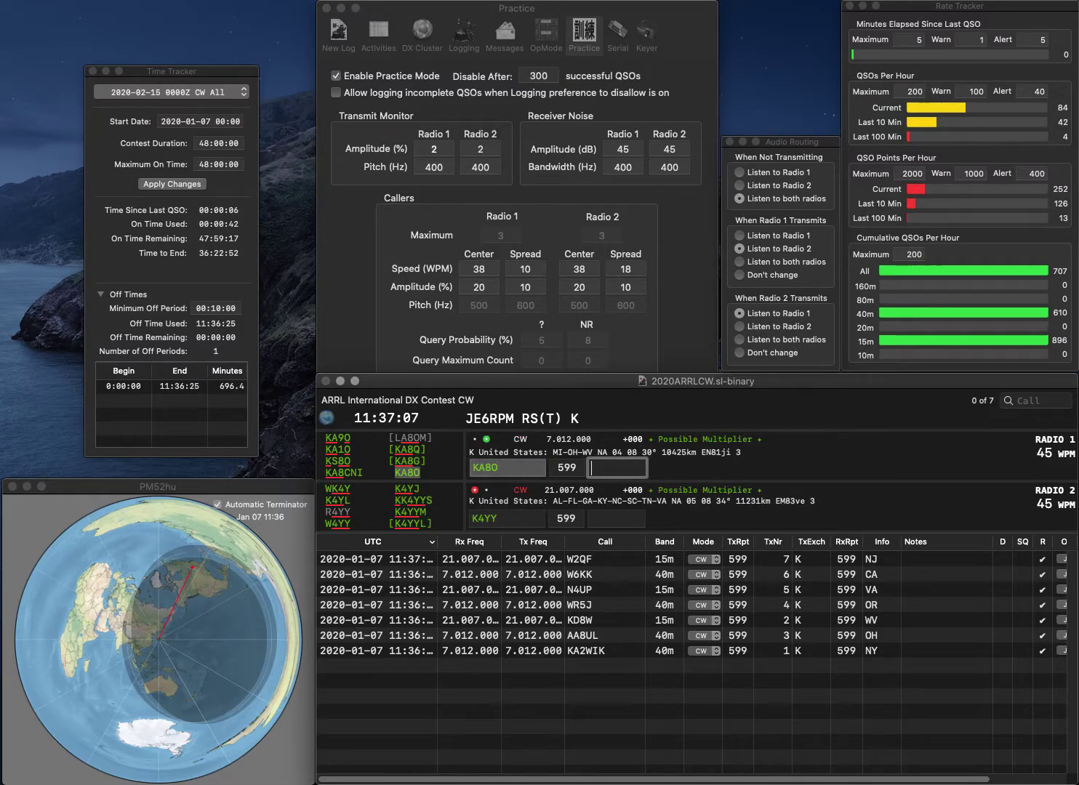
{"action": "key", "text": "Return"}
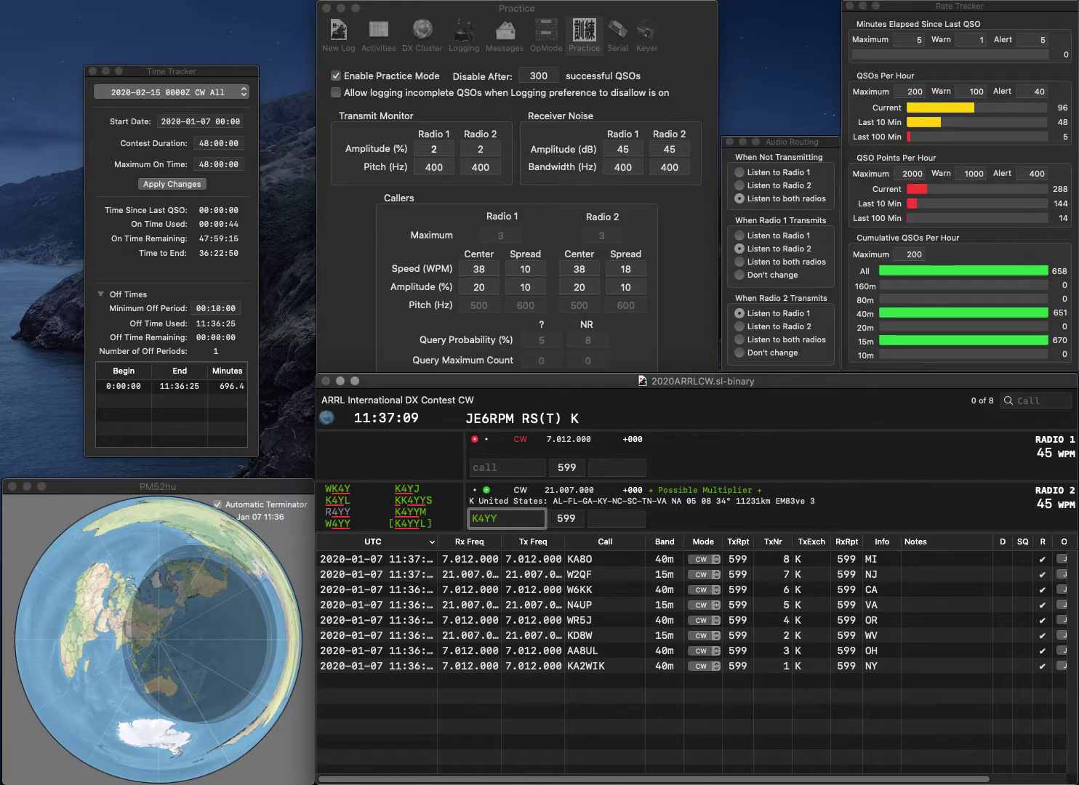
{"action": "key", "text": "BackSpace"}
{"action": "key", "text": "BackSpace"}
{"action": "type", "text": "XY"}
{"action": "key", "text": "Return"}
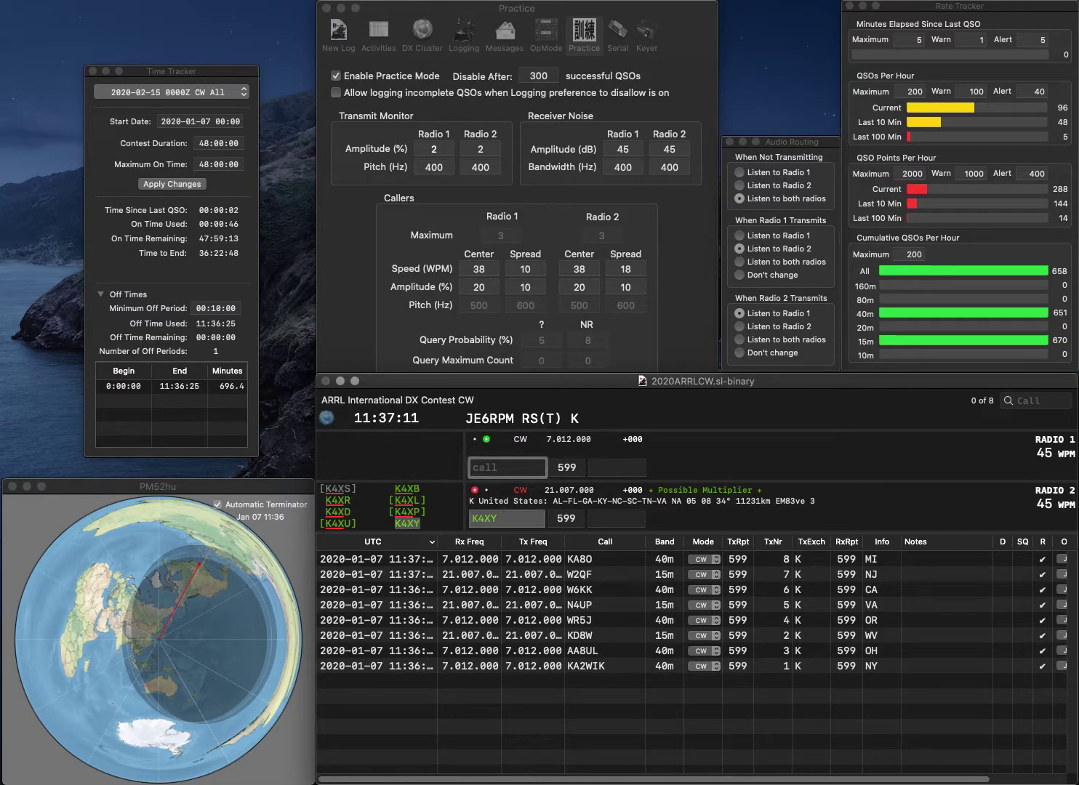
- Answer W7OTV on Radio 1 and log K4XY with exchange GA on Radio 2
{"action": "type", "text": "W7OTV"}
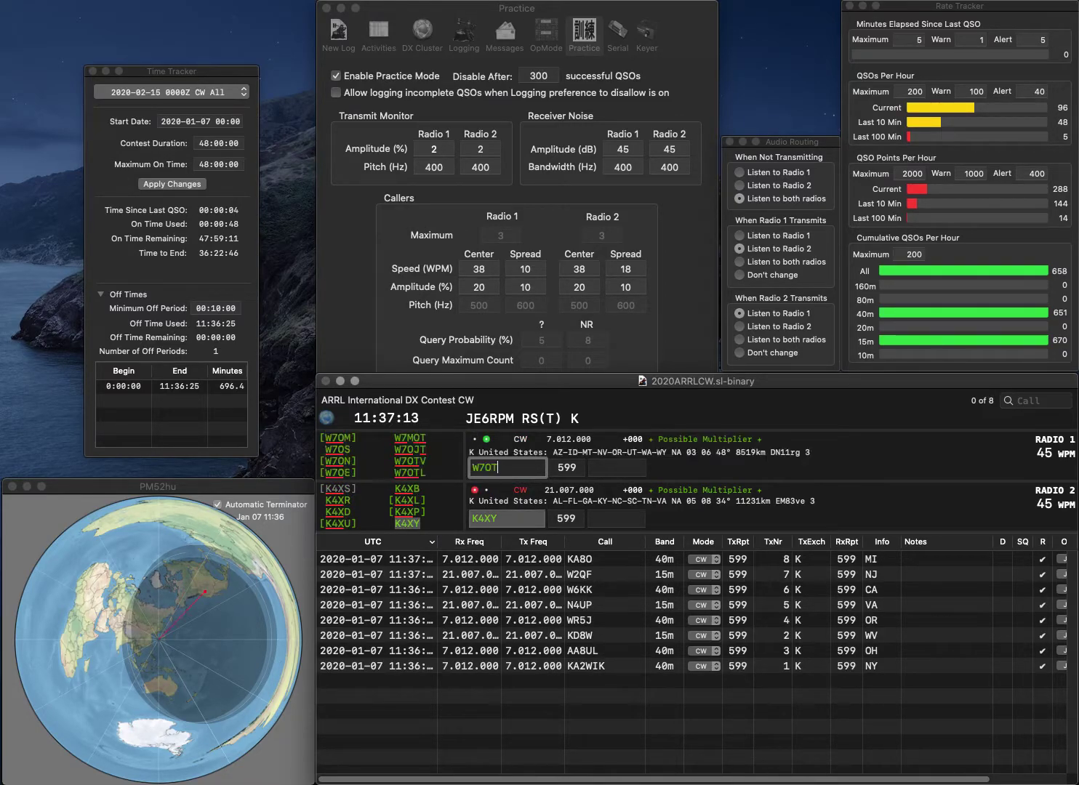
{"action": "key", "text": "Return"}
{"action": "key", "text": "Tab"}
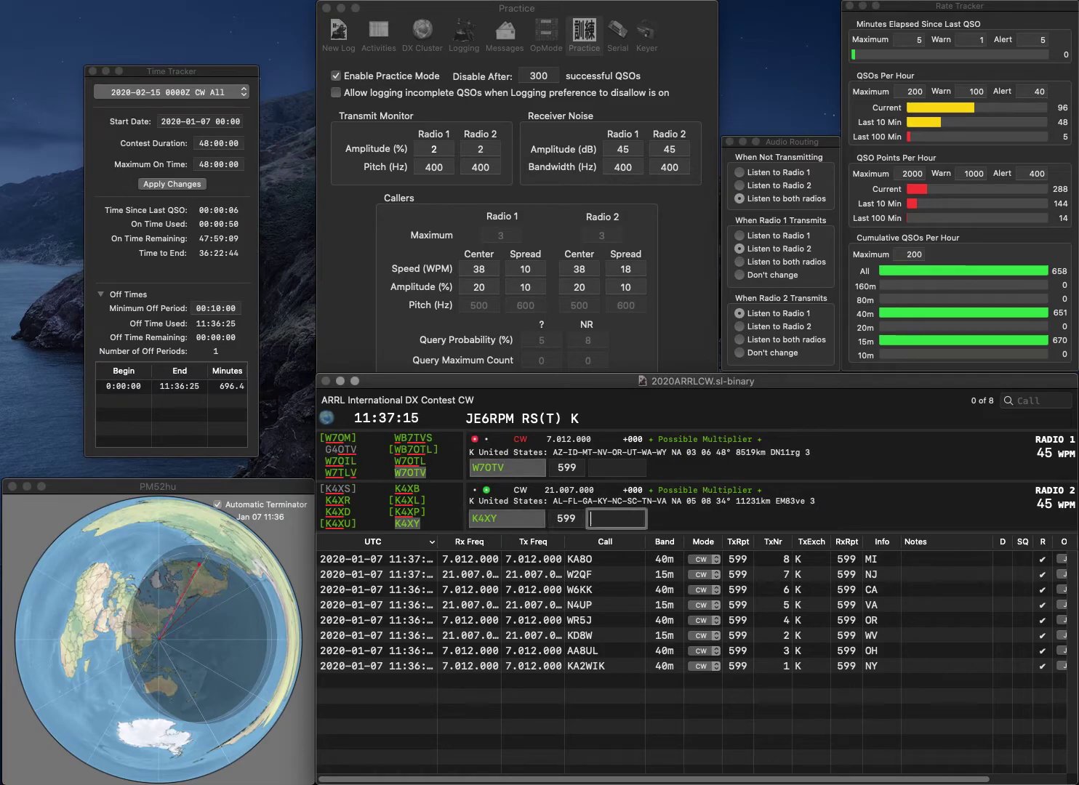
{"action": "type", "text": "GA"}
{"action": "key", "text": "Return"}
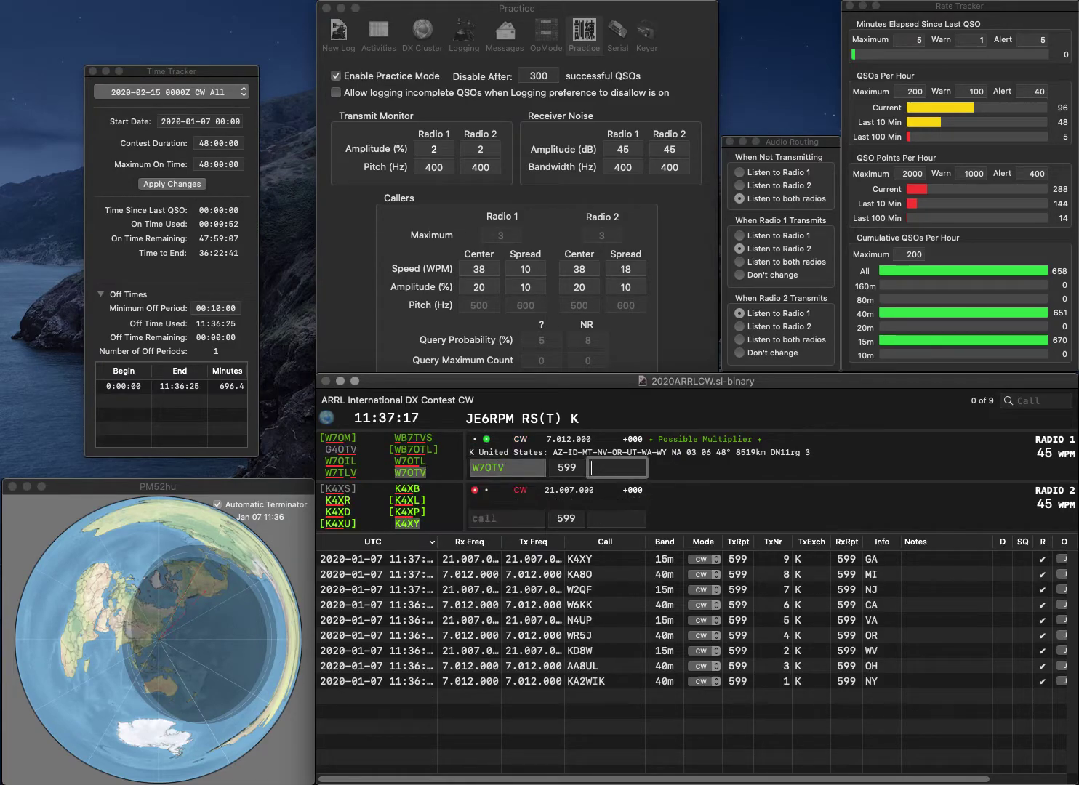
{"action": "type", "text": "OR"}
{"action": "key", "text": "Return"}
{"action": "type", "text": "N"}
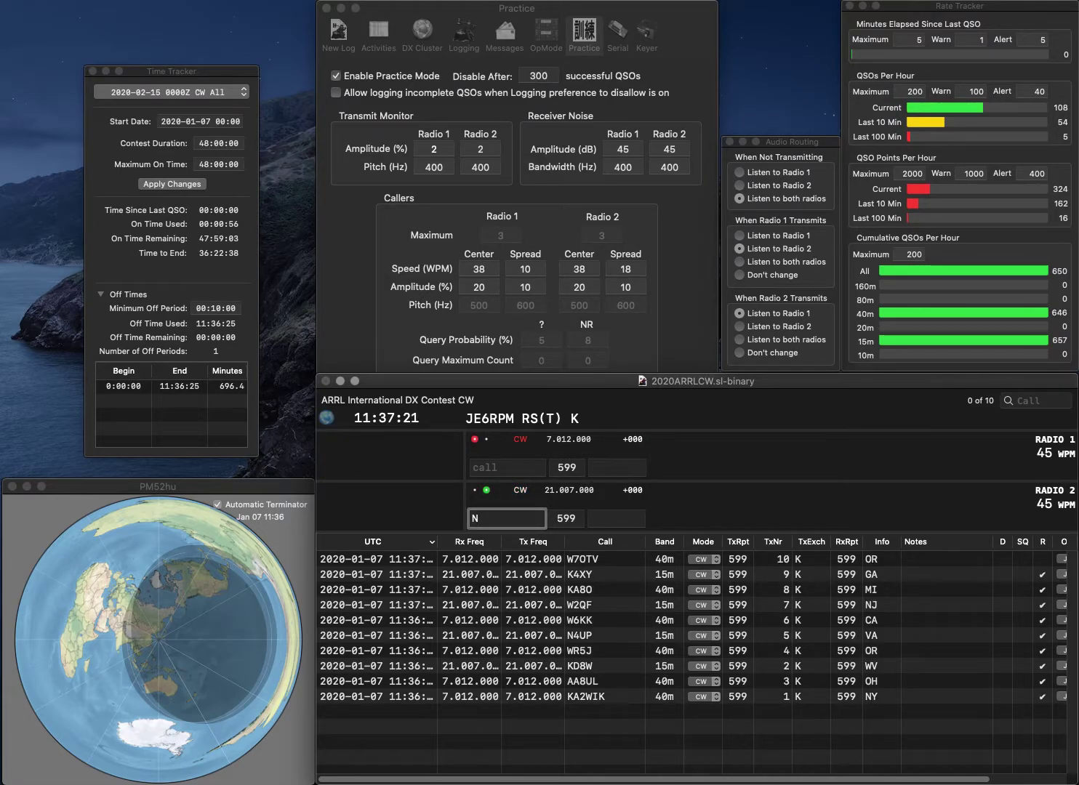
{"action": "type", "text": "8SP"}
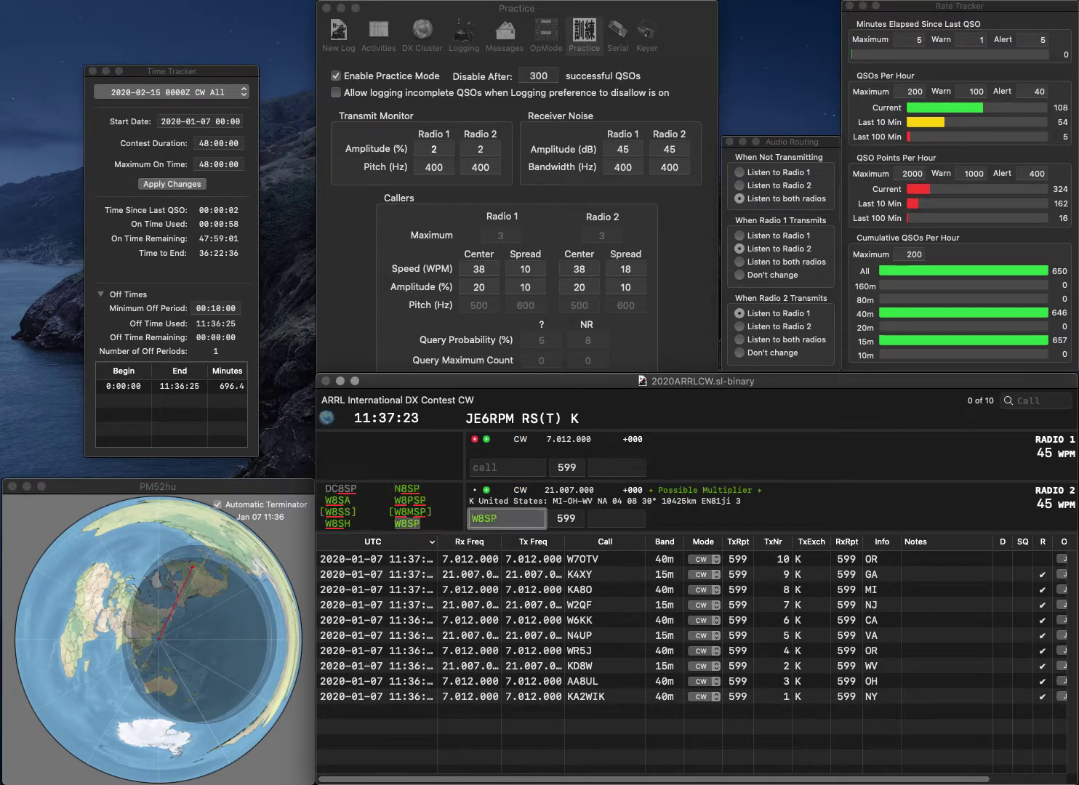
{"action": "key", "text": "Return"}
- Complete the Radio 1 call as W3DT and answer that station
{"action": "type", "text": "W"}
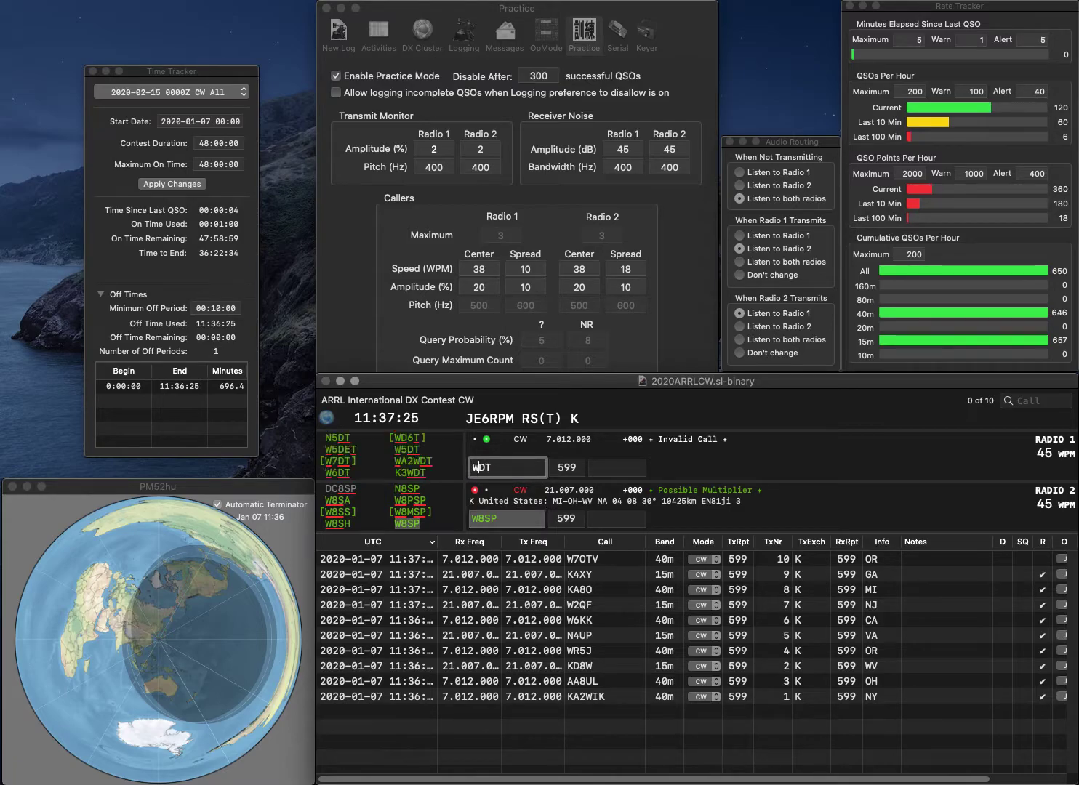
{"action": "type", "text": "3"}
{"action": "key", "text": "Return"}
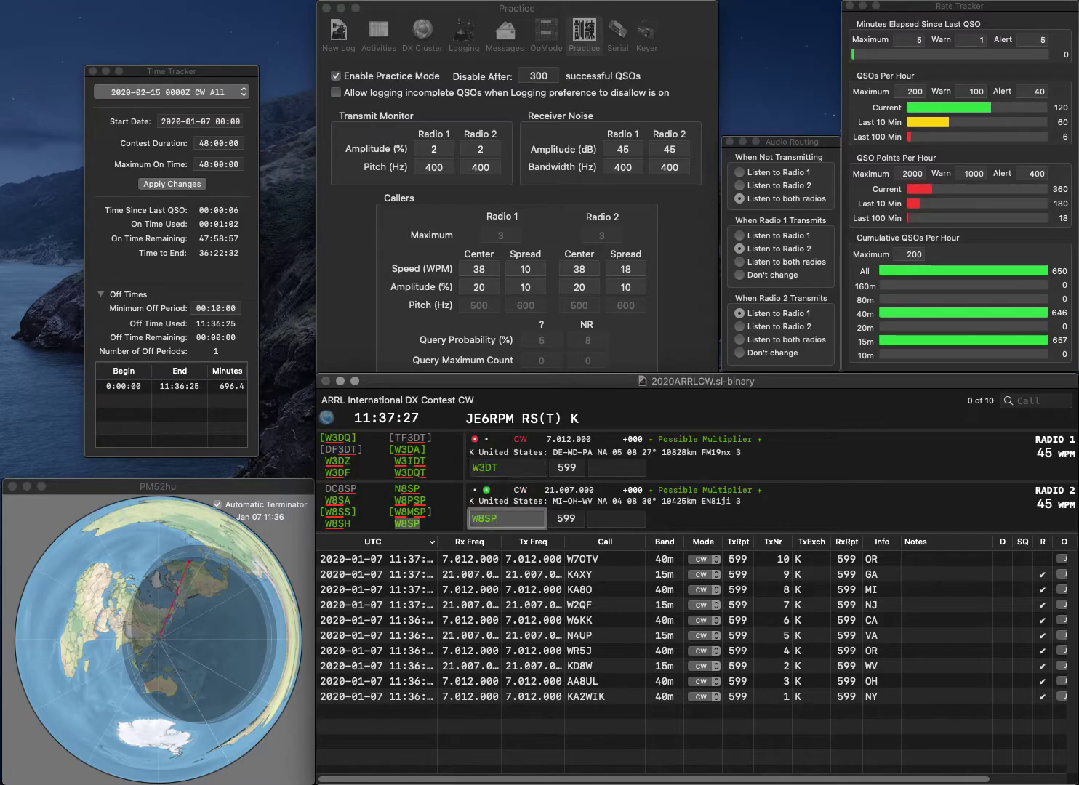
{"action": "key", "text": "Tab"}
{"action": "key", "text": "BackSpace"}
{"action": "key", "text": "BackSpace"}
{"action": "key", "text": "BackSpace"}
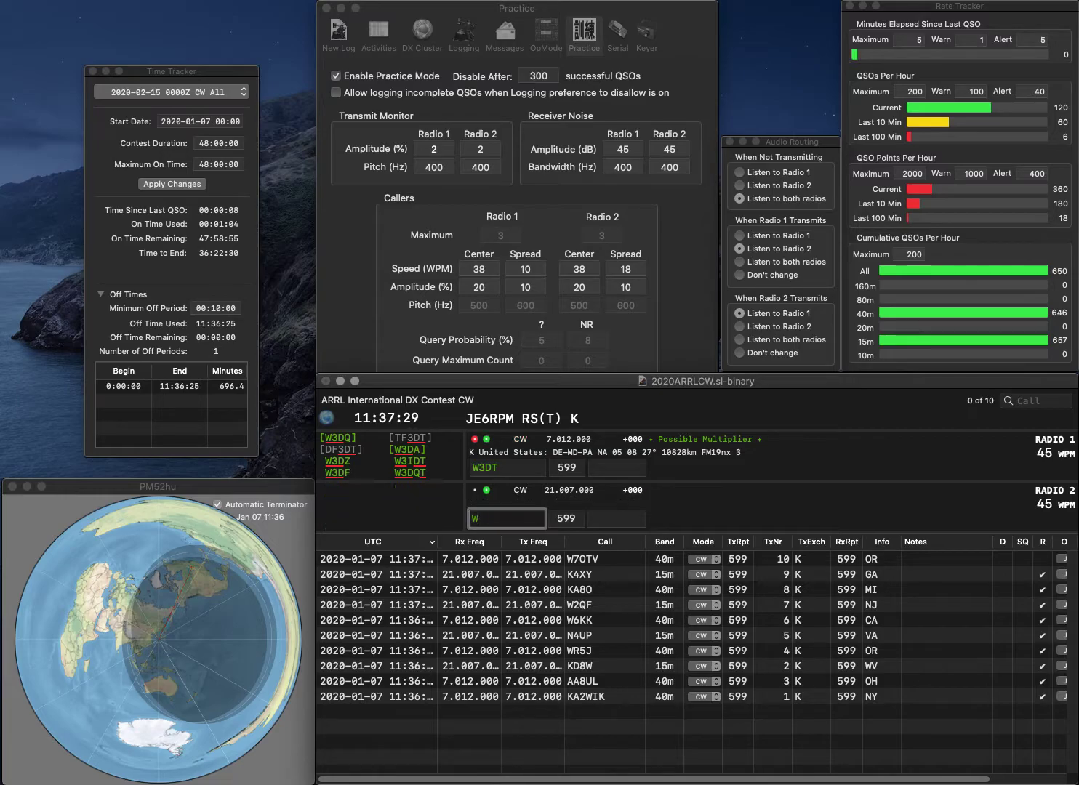
{"action": "type", "text": "8HP"}
{"action": "key", "text": "Return"}
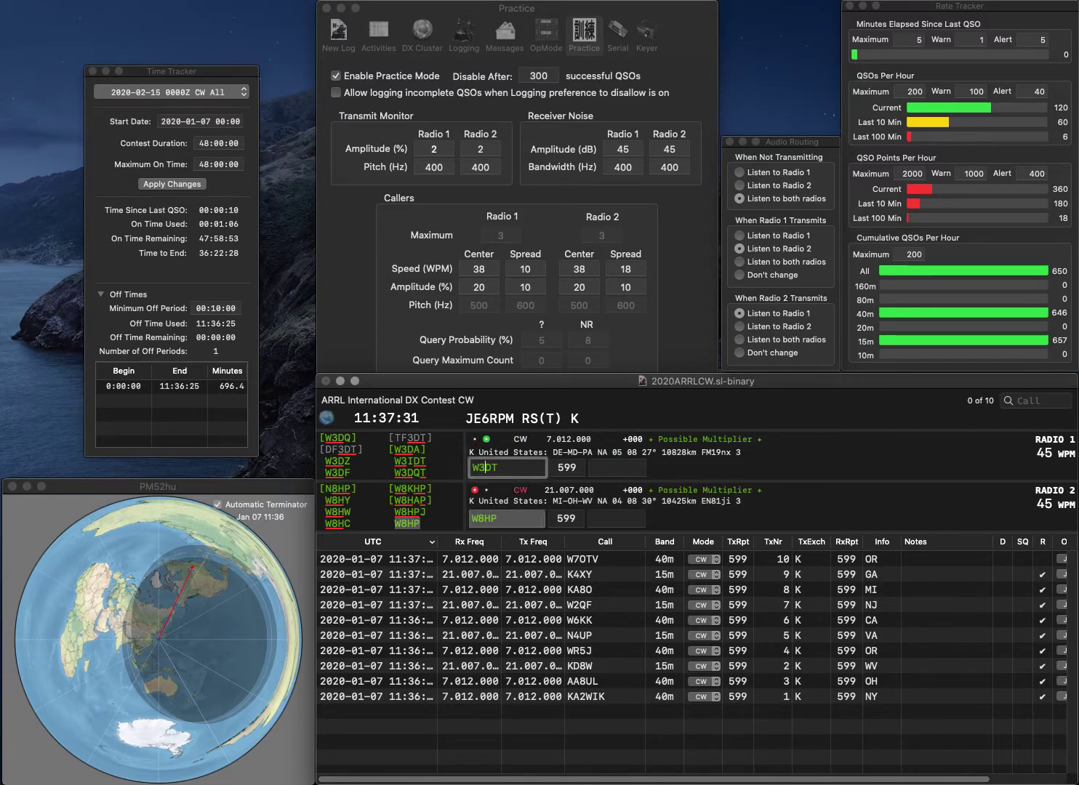
- Change the call area digit of the Radio 1 call to make it W4DT and resend it
{"action": "key", "text": "BackSpace"}
{"action": "type", "text": "4"}
{"action": "key", "text": "Return"}
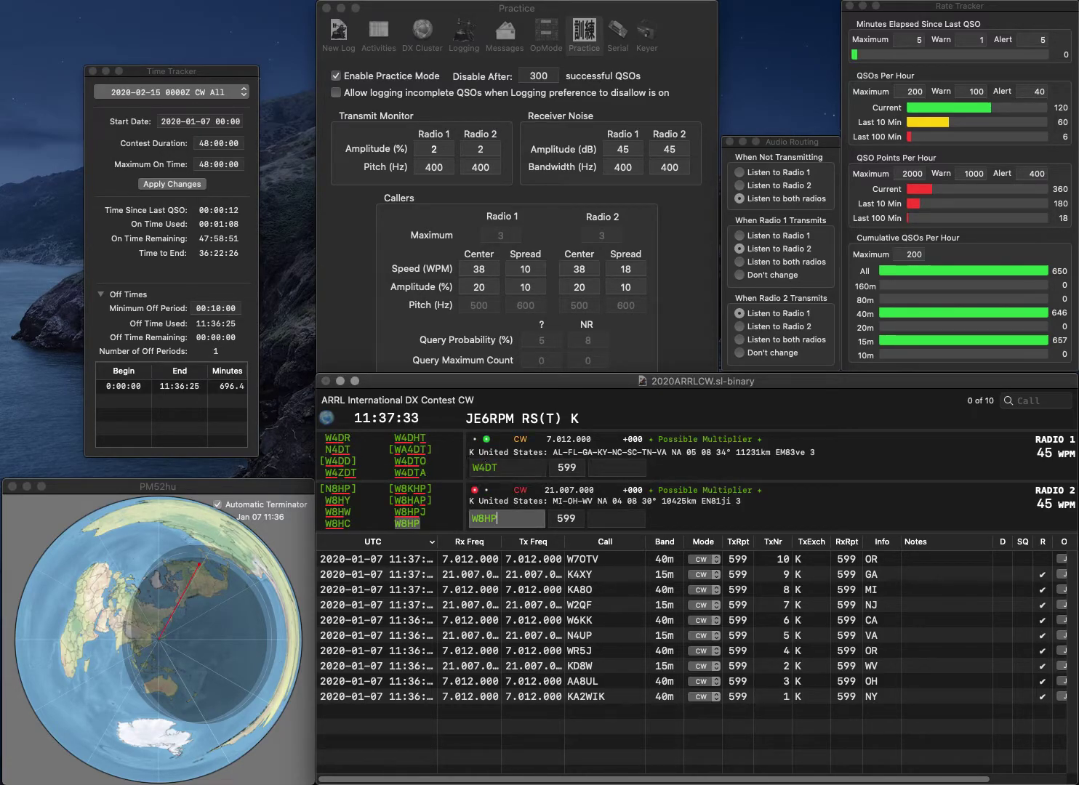
{"action": "key", "text": "space"}
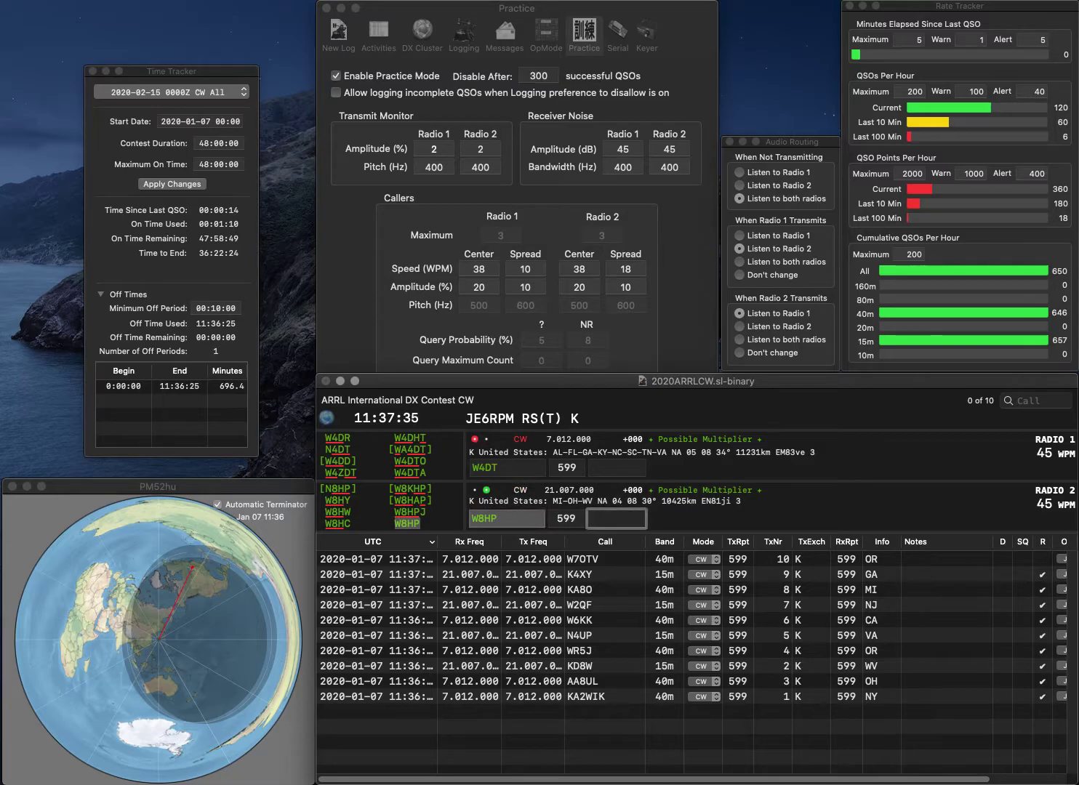
{"action": "key", "text": "Return"}
{"action": "key", "text": "space"}
{"action": "key", "text": "space"}
{"action": "key", "text": "Left"}
{"action": "key", "text": "BackSpace"}
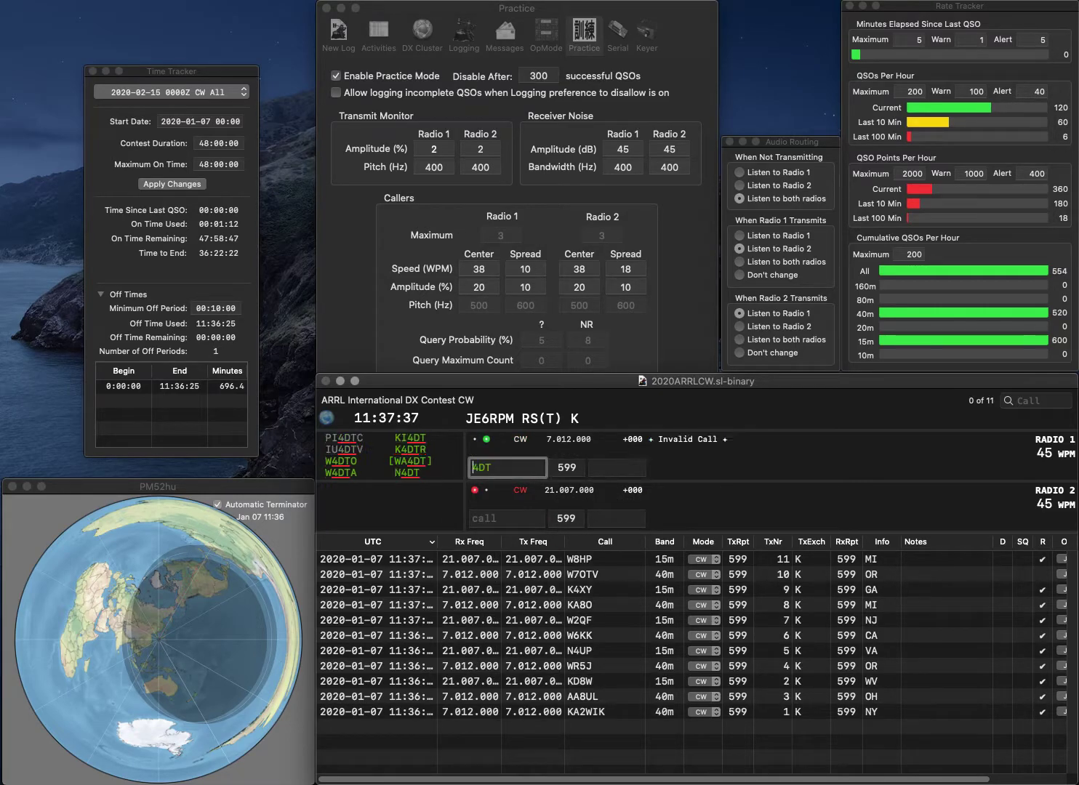
{"action": "type", "text": "N"}
{"action": "key", "text": "Return"}
{"action": "type", "text": "N9DJ"}
{"action": "key", "text": "Return"}
{"action": "key", "text": "space"}
{"action": "key", "text": "Return"}
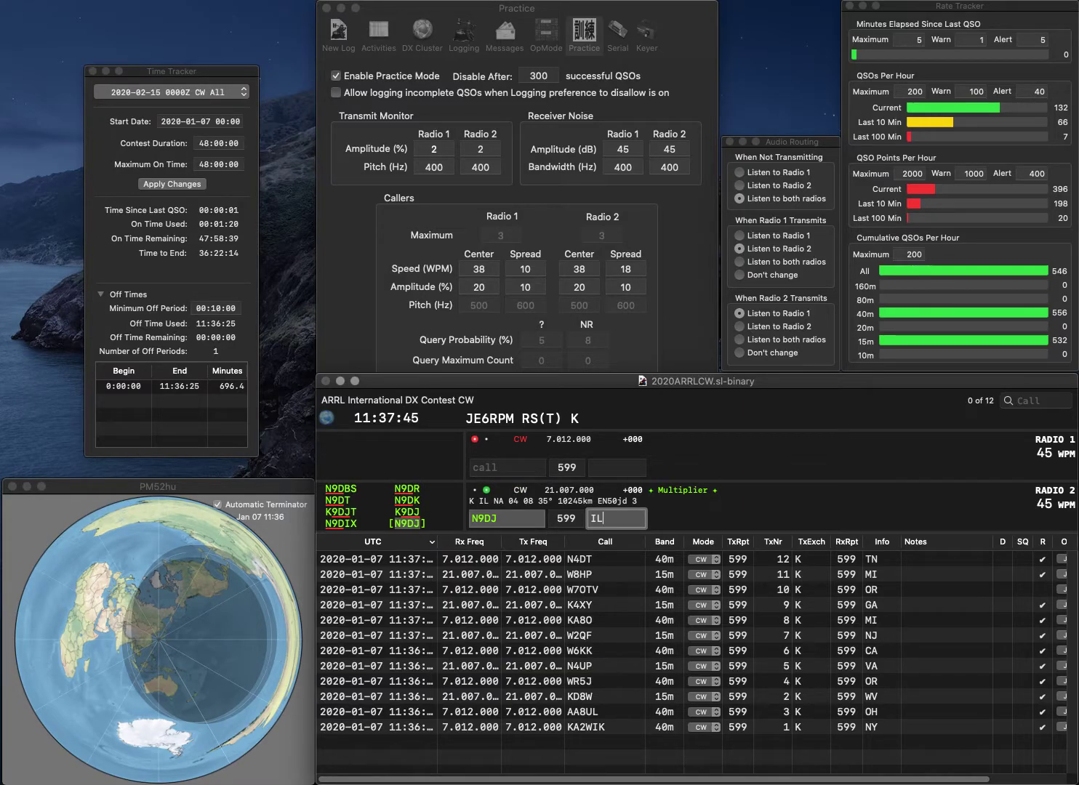
{"action": "key", "text": "Return"}
{"action": "type", "text": "WA7WJR"}
{"action": "key", "text": "Return"}
{"action": "type", "text": "VE6XTC"}
{"action": "key", "text": "Return"}
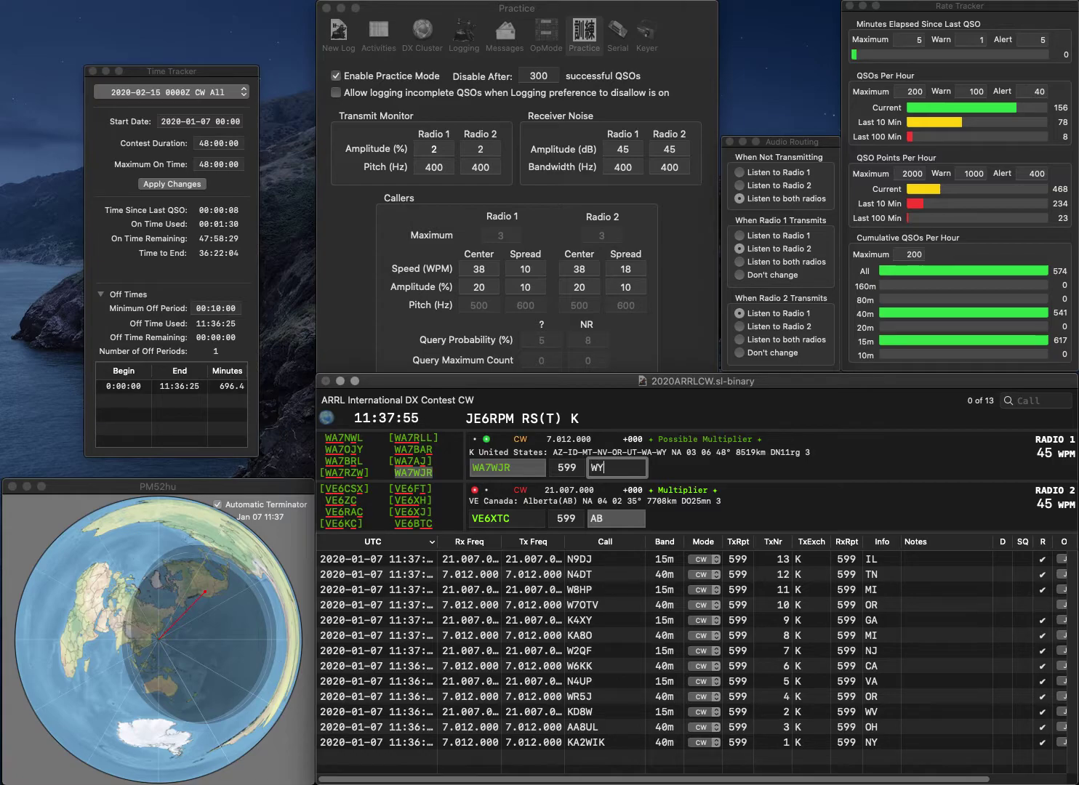
{"action": "key", "text": "Return"}
- Correct the Radio 2 call to VE6BTC and resend it
{"action": "key", "text": "Tab"}
{"action": "key", "text": "Left"}
{"action": "key", "text": "Left"}
{"action": "key", "text": "BackSpace"}
{"action": "type", "text": "B"}
{"action": "key", "text": "Return"}
- Enter the call KF4ZS on Radio 1 and answer that station
{"action": "type", "text": "KF"}
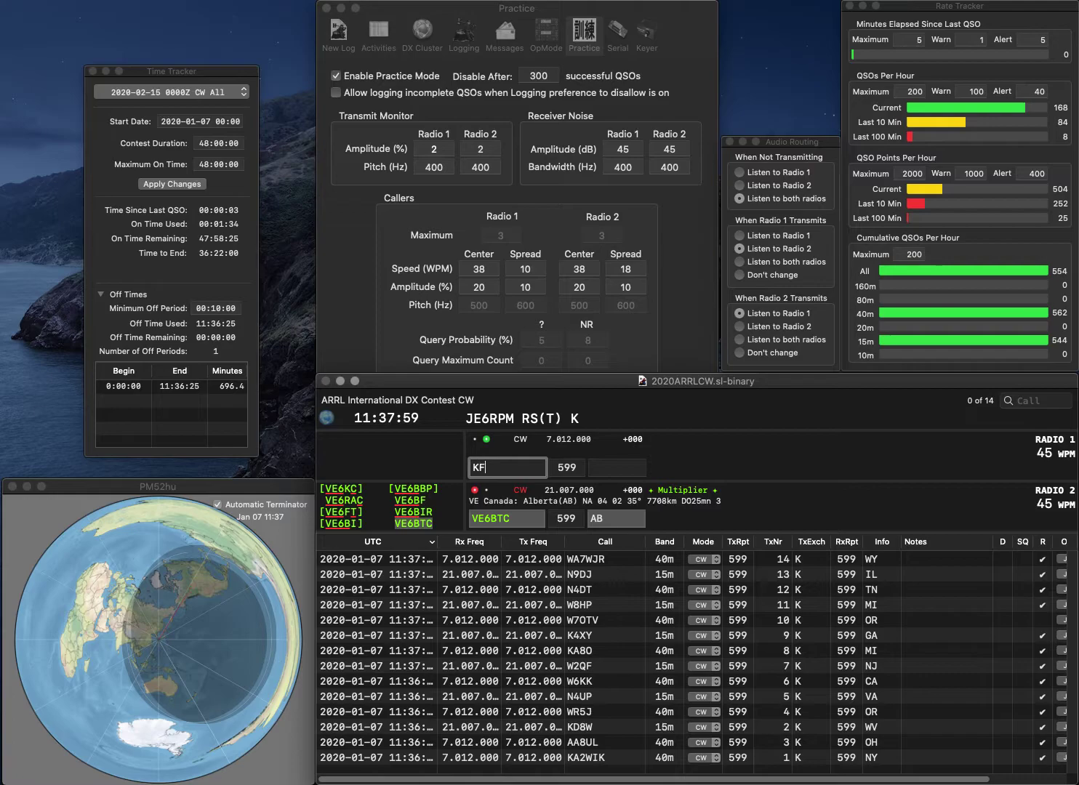
{"action": "type", "text": "4ZS"}
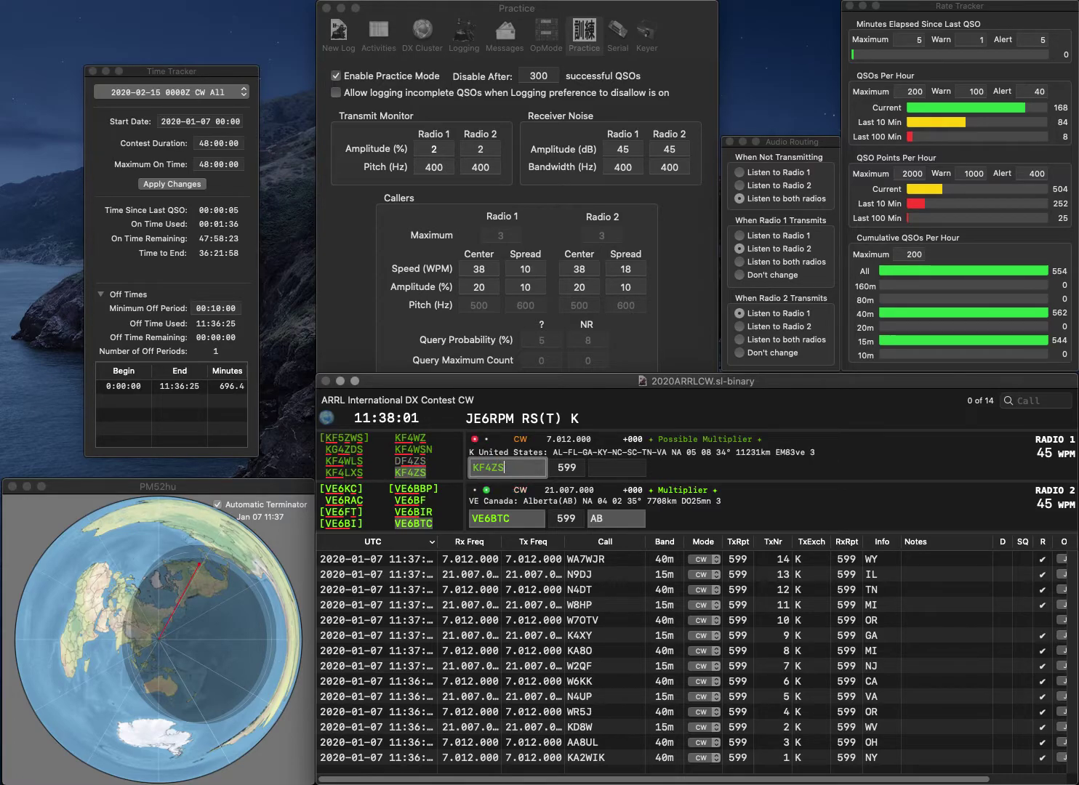
{"action": "key", "text": "Return"}
{"action": "key", "text": "Tab"}
{"action": "key", "text": "Return"}
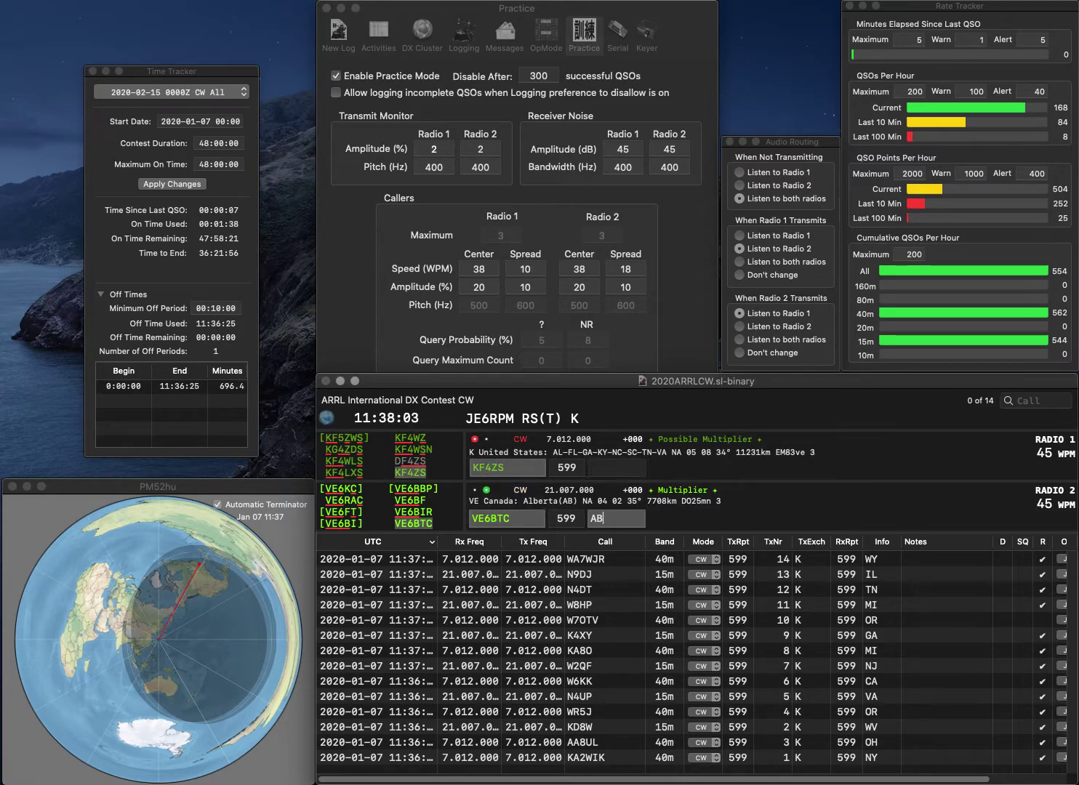
{"action": "key", "text": "Tab"}
{"action": "key", "text": "space"}
{"action": "key", "text": "space"}
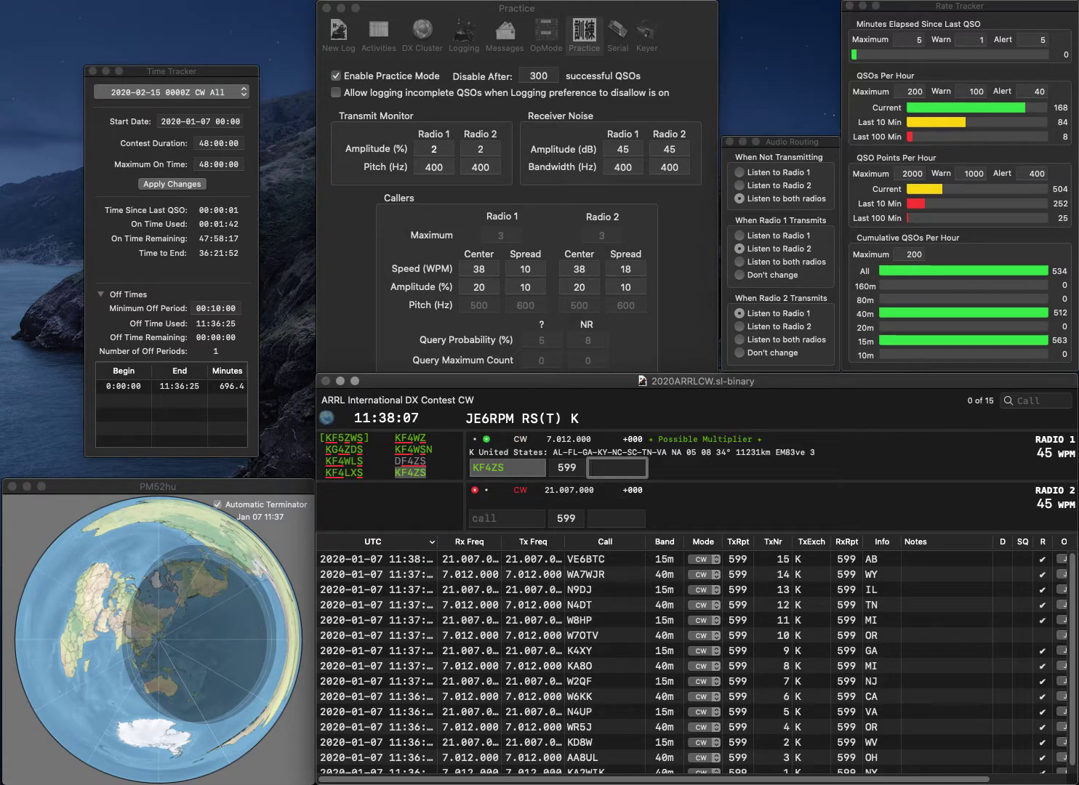
{"action": "key", "text": "Return"}
{"action": "type", "text": "N"}
{"action": "type", "text": "A3SX"}
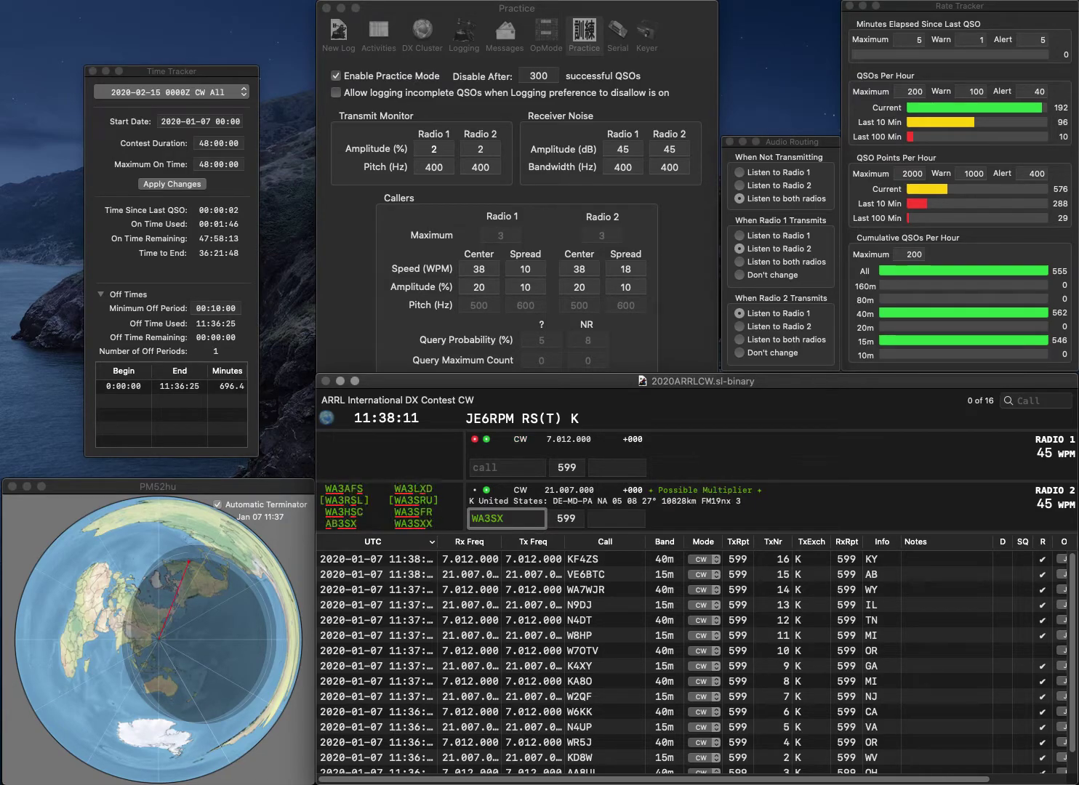
{"action": "type", "text": "X"}
{"action": "key", "text": "Return"}
{"action": "type", "text": "7II"}
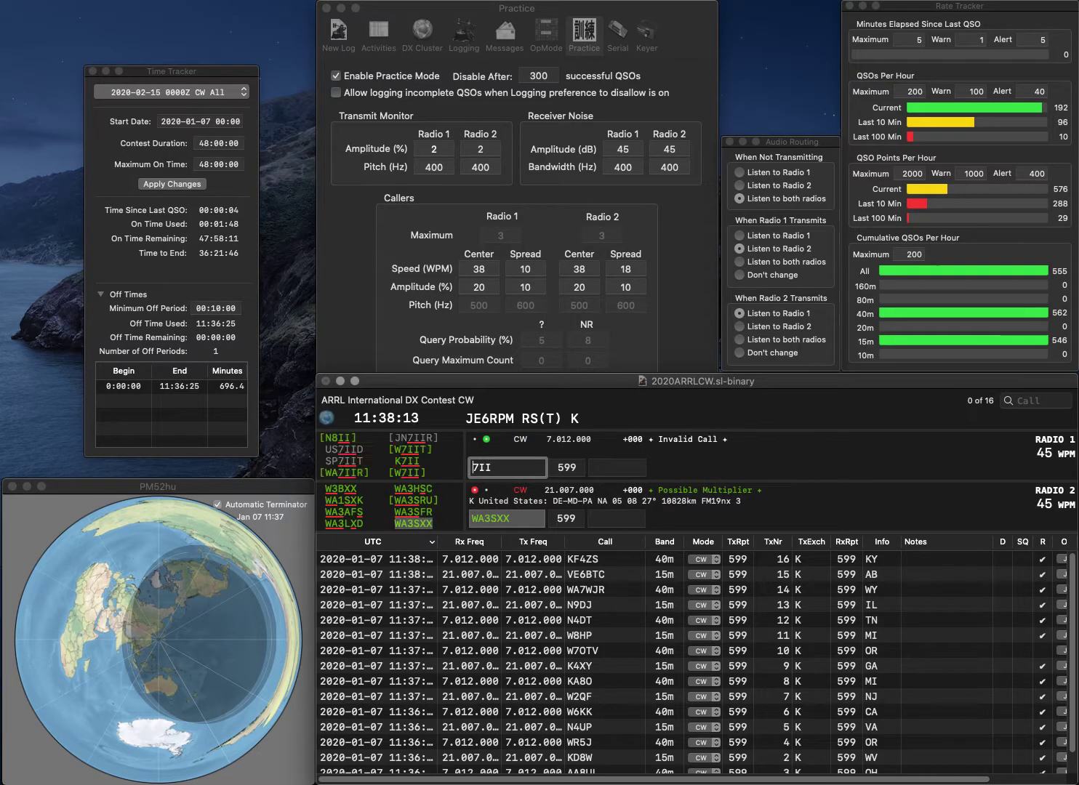
{"action": "key", "text": "Home"}
{"action": "type", "text": "K"}
{"action": "key", "text": "Return"}
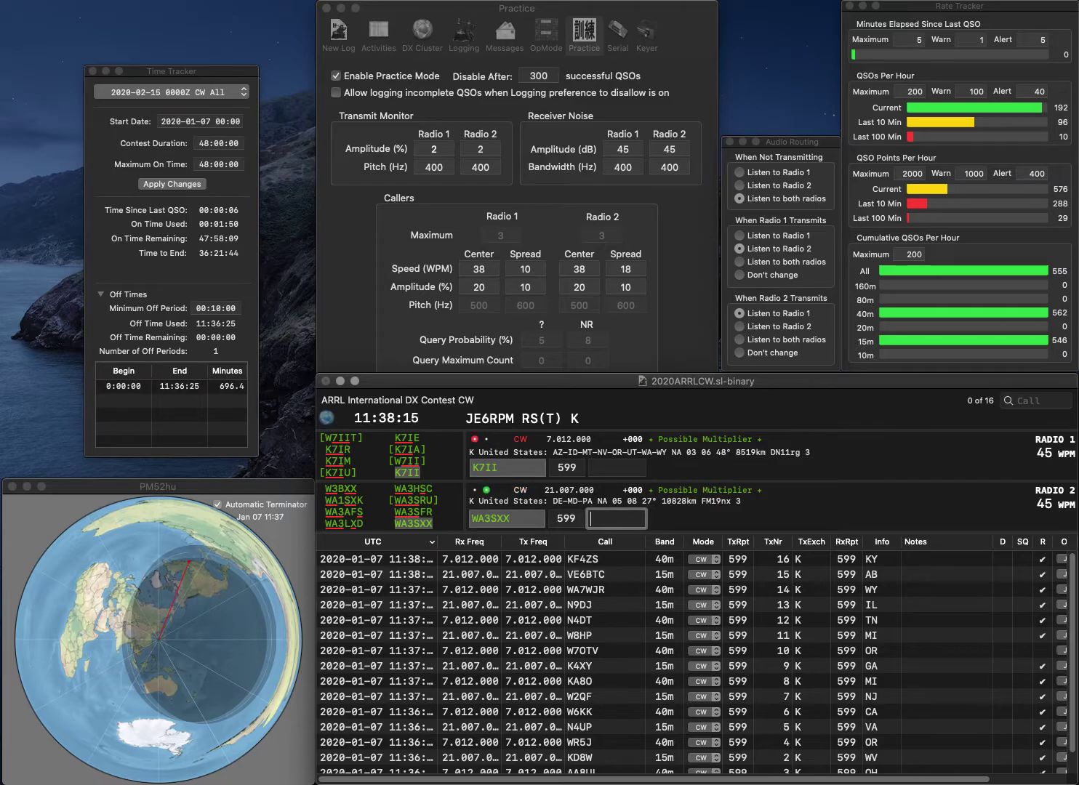
{"action": "type", "text": "M"}
{"action": "key", "text": "Return"}
{"action": "type", "text": "DOR"}
{"action": "key", "text": "Return"}
{"action": "type", "text": "N2D"}
- Send the partial call N2 on Radio 2 to query the caller
{"action": "key", "text": "BackSpace"}
{"action": "key", "text": "BackSpace"}
{"action": "key", "text": "BackSpace"}
{"action": "key", "text": "BackSpace"}
{"action": "type", "text": "N2"}
{"action": "key", "text": "Return"}
{"action": "type", "text": "N"}
{"action": "key", "text": "BackSpace"}
{"action": "type", "text": "KM4NXW"}
{"action": "key", "text": "Return"}
{"action": "type", "text": "DV"}
{"action": "key", "text": "Return"}
{"action": "type", "text": "NJ"}
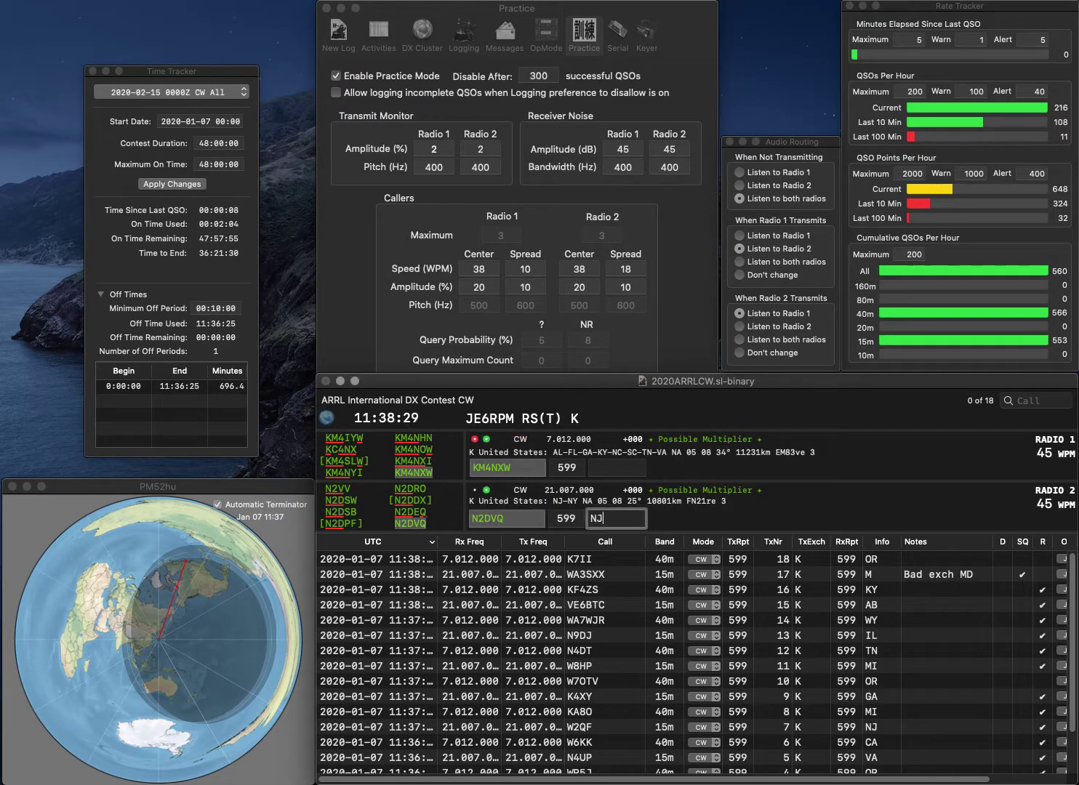
{"action": "key", "text": "Return"}
- Log KM4NXW with exchange KY on Radio 1
{"action": "key", "text": "Return"}
{"action": "type", "text": "KY"}
{"action": "key", "text": "Return"}
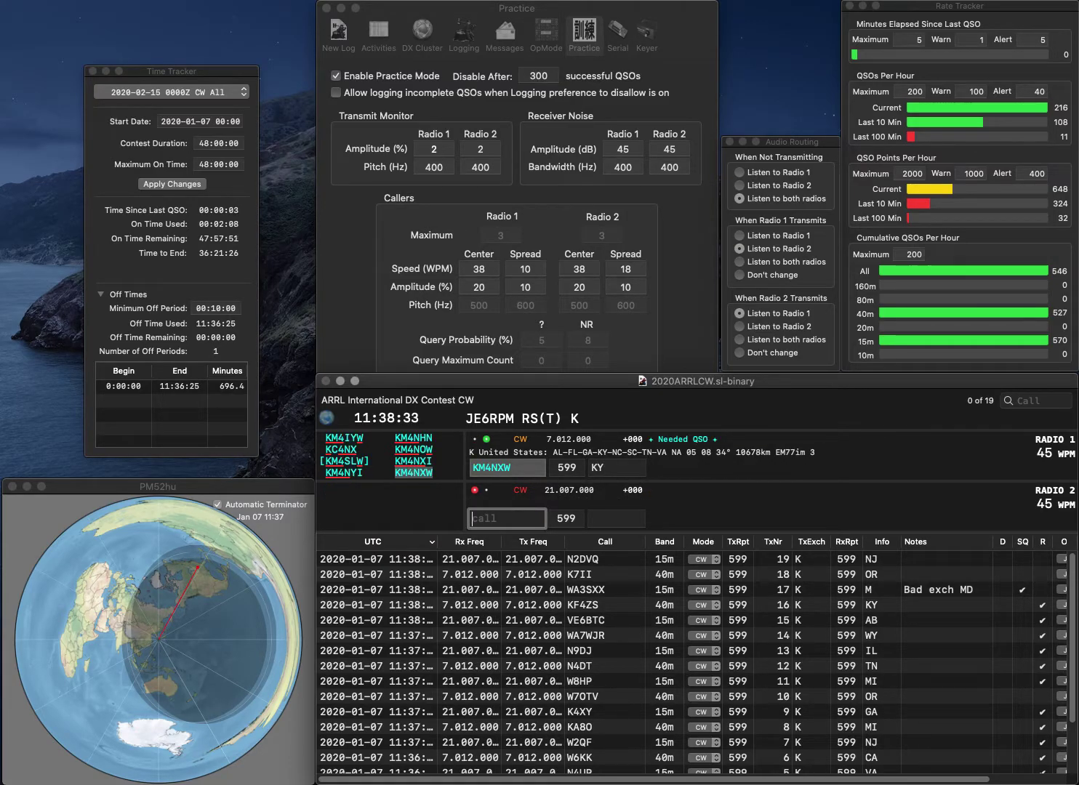
- Enter the call VA3VF on Radio 2 and N6RM on Radio 1, answering both stations
{"action": "type", "text": "V"}
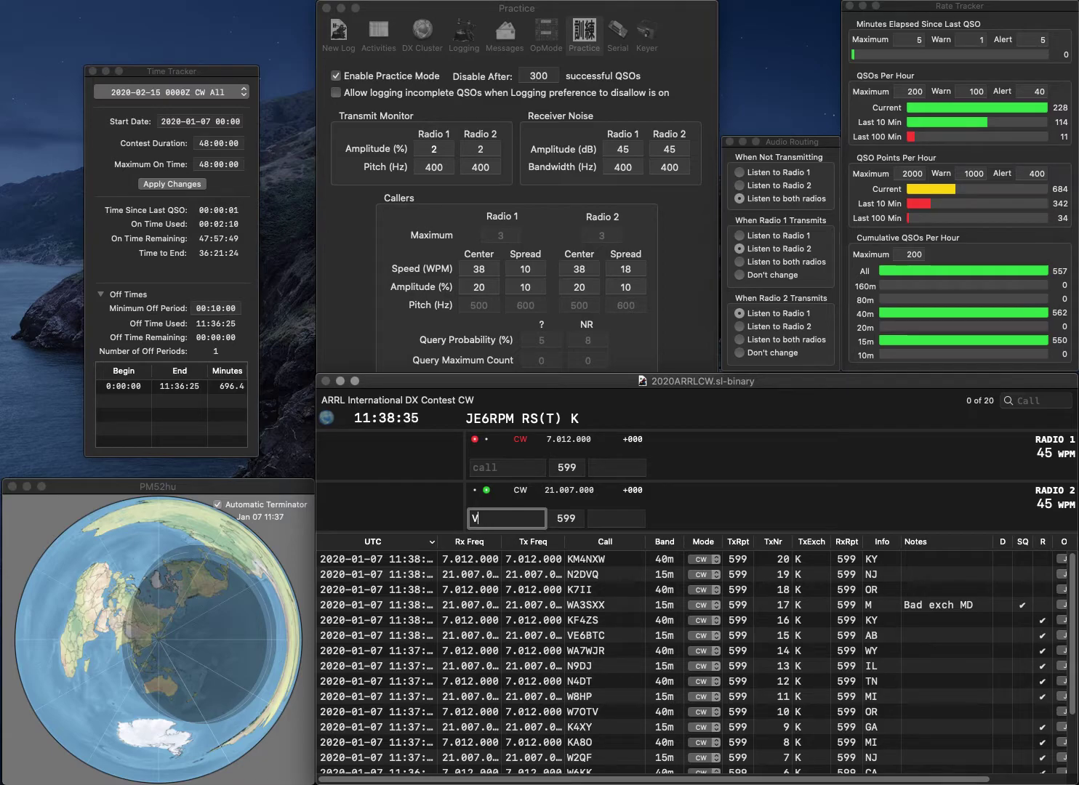
{"action": "type", "text": "A3V"}
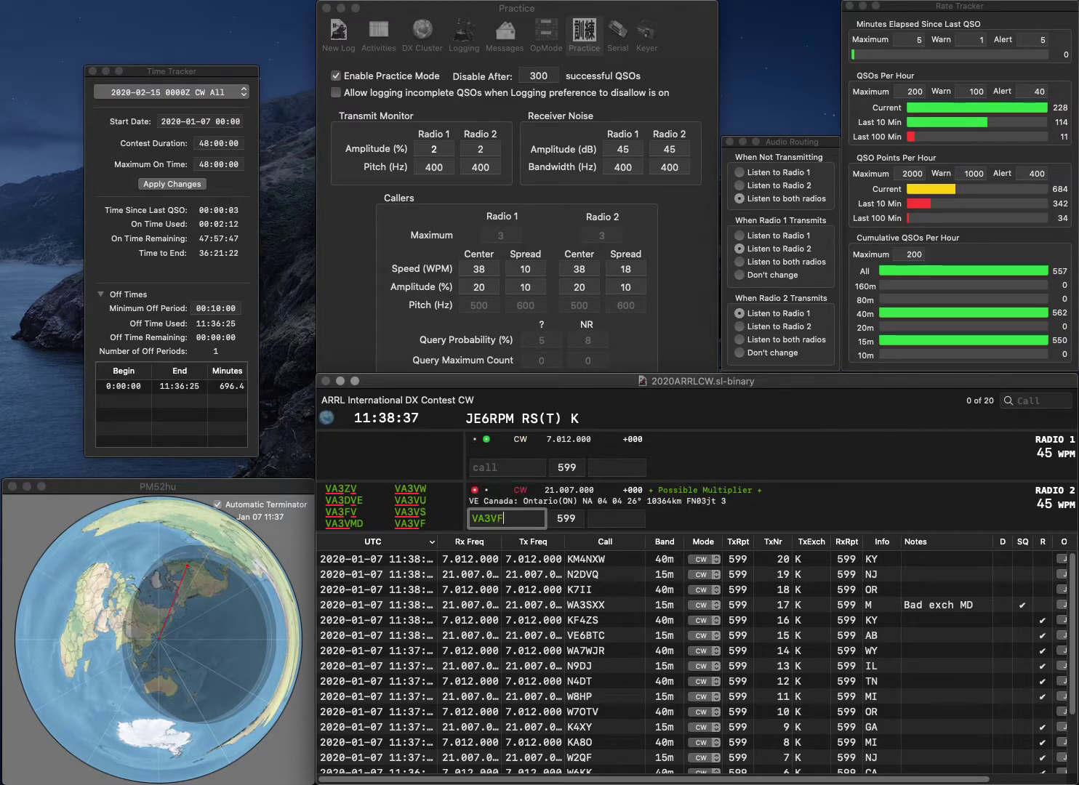
{"action": "type", "text": "F"}
{"action": "key", "text": "Return"}
{"action": "type", "text": "N6RM"}
{"action": "key", "text": "Return"}
{"action": "key", "text": "Tab"}
{"action": "key", "text": "Return"}
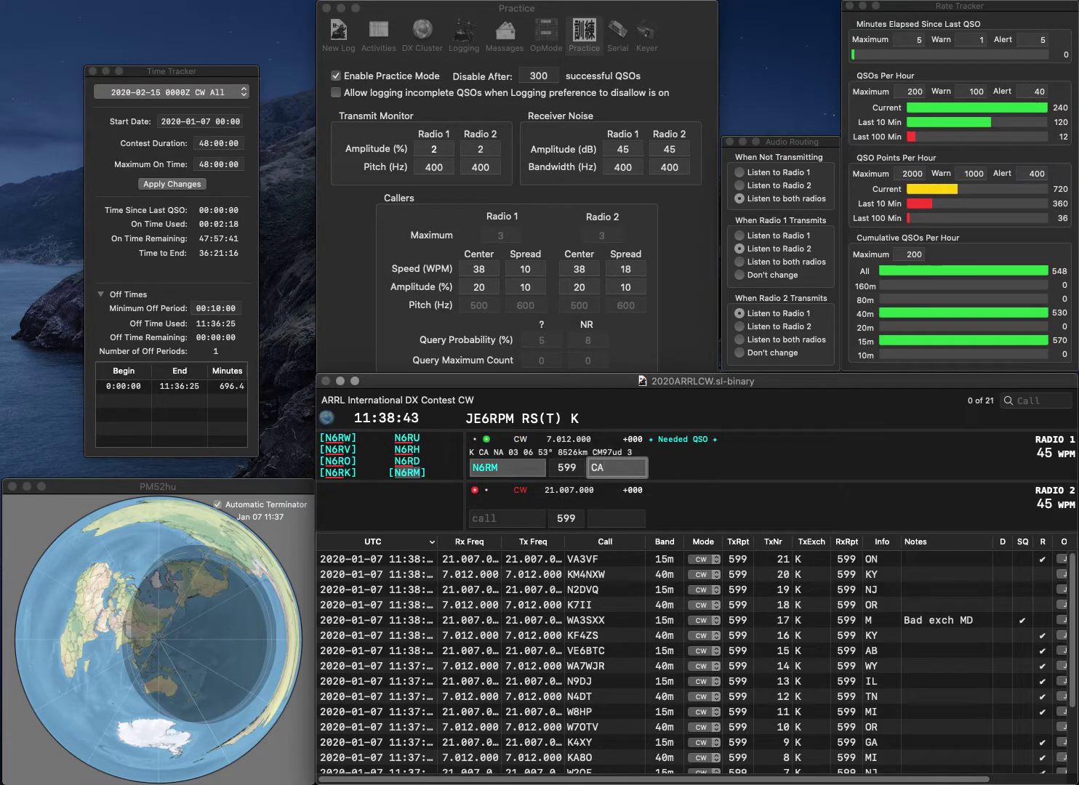
{"action": "key", "text": "Return"}
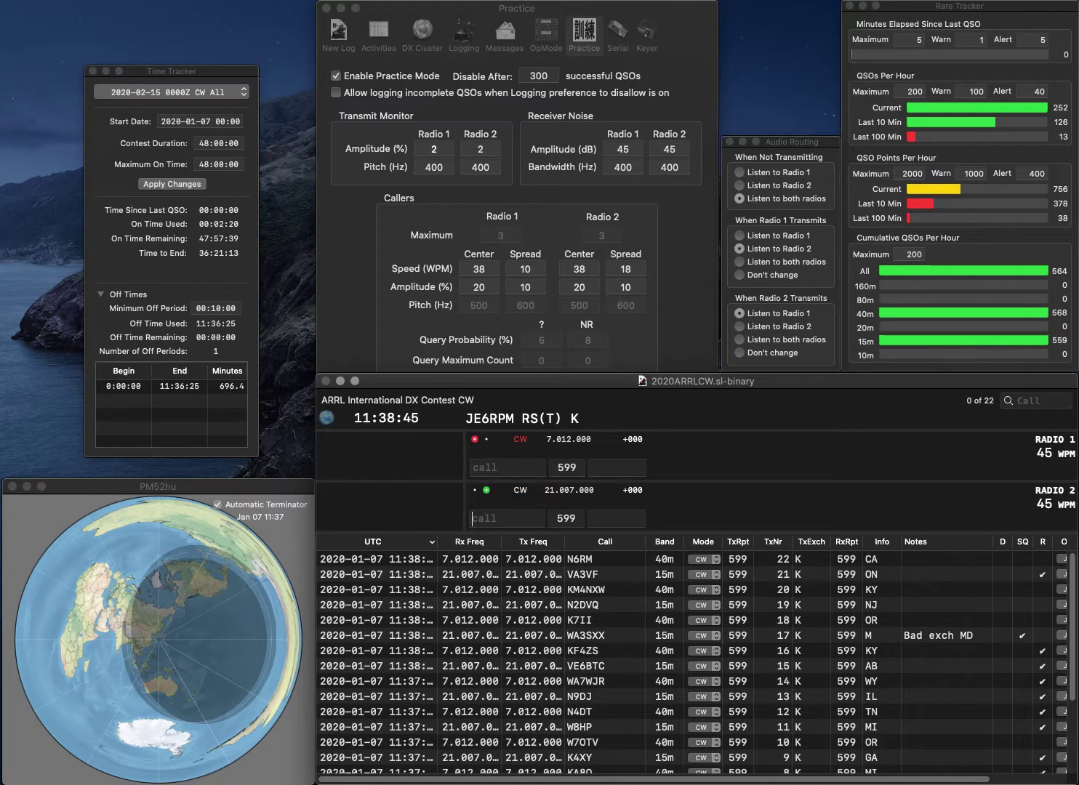
- Answer W7LD on Radio 2 and send the partial call W5 on Radio 1
{"action": "type", "text": "W7LD"}
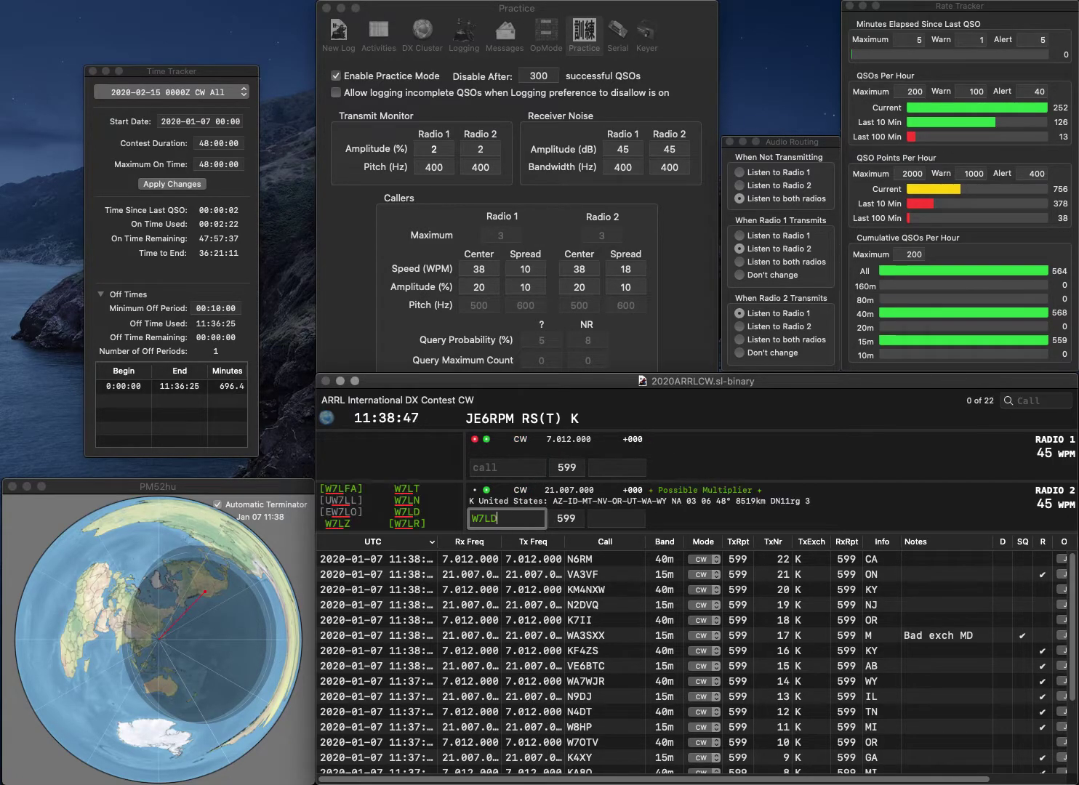
{"action": "key", "text": "Return"}
{"action": "type", "text": "W"}
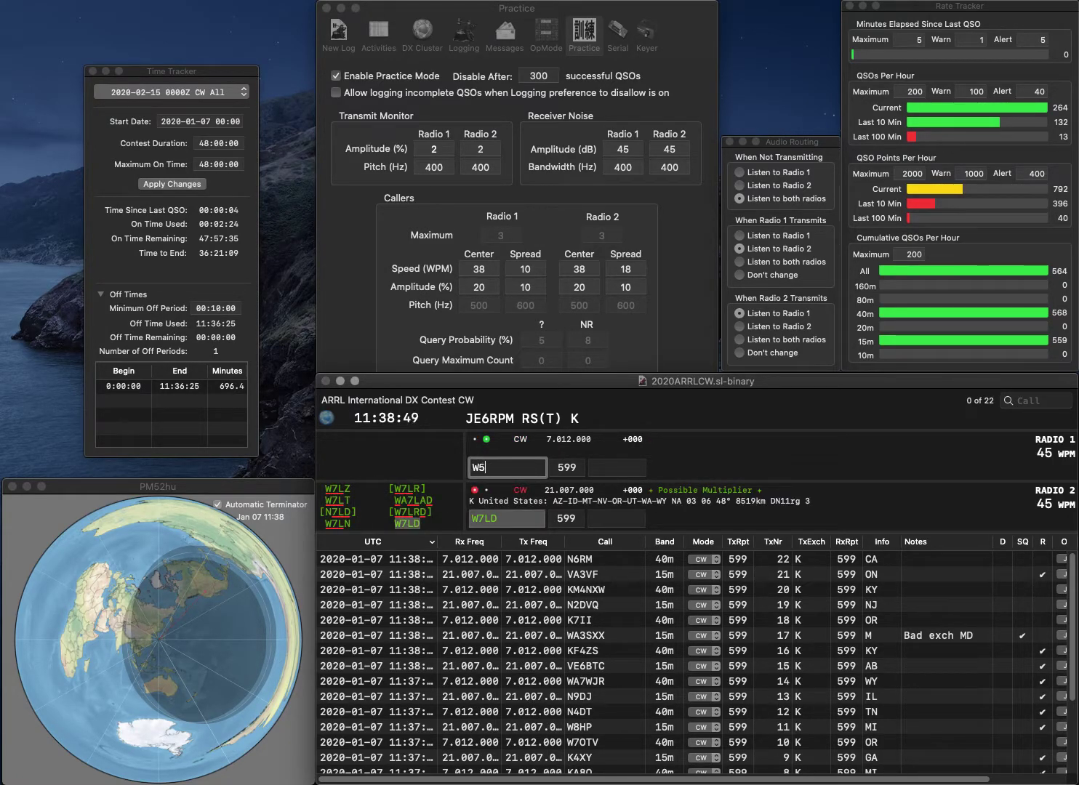
{"action": "type", "text": "5"}
{"action": "key", "text": "Return"}
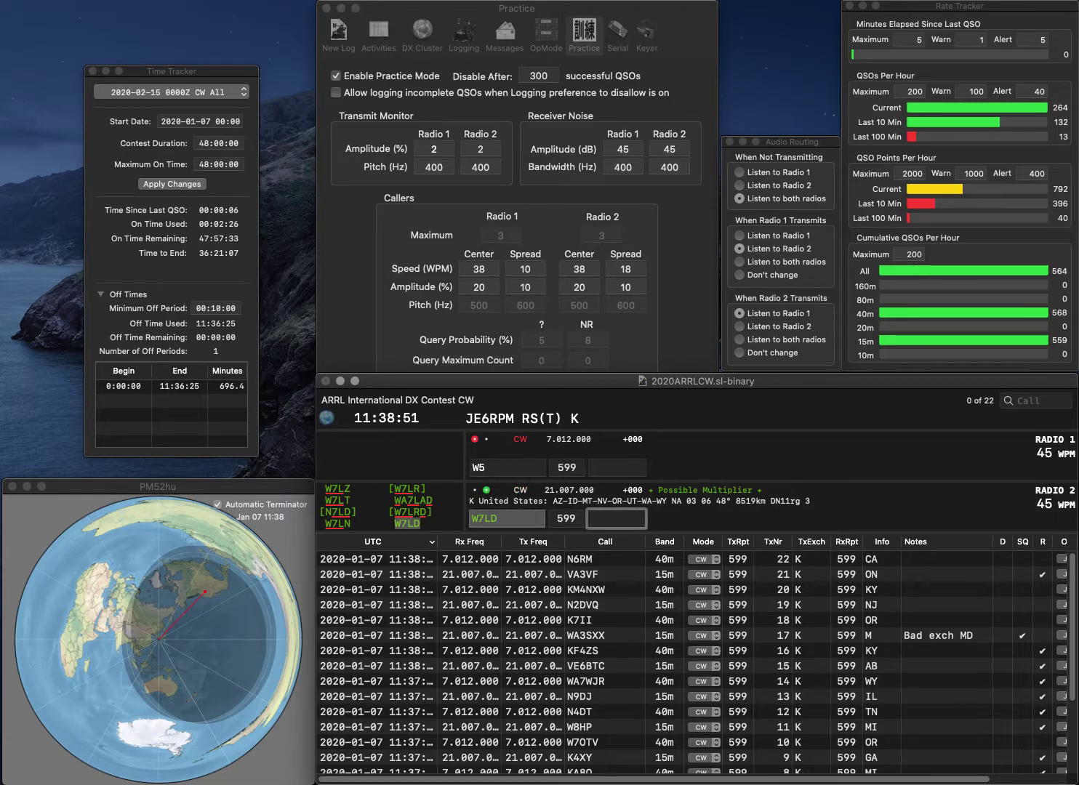
- Log W7LD with exchange WA on Radio 2 and replace the Radio 1 call with WF7S, answering that station
{"action": "type", "text": "WA"}
{"action": "key", "text": "Return"}
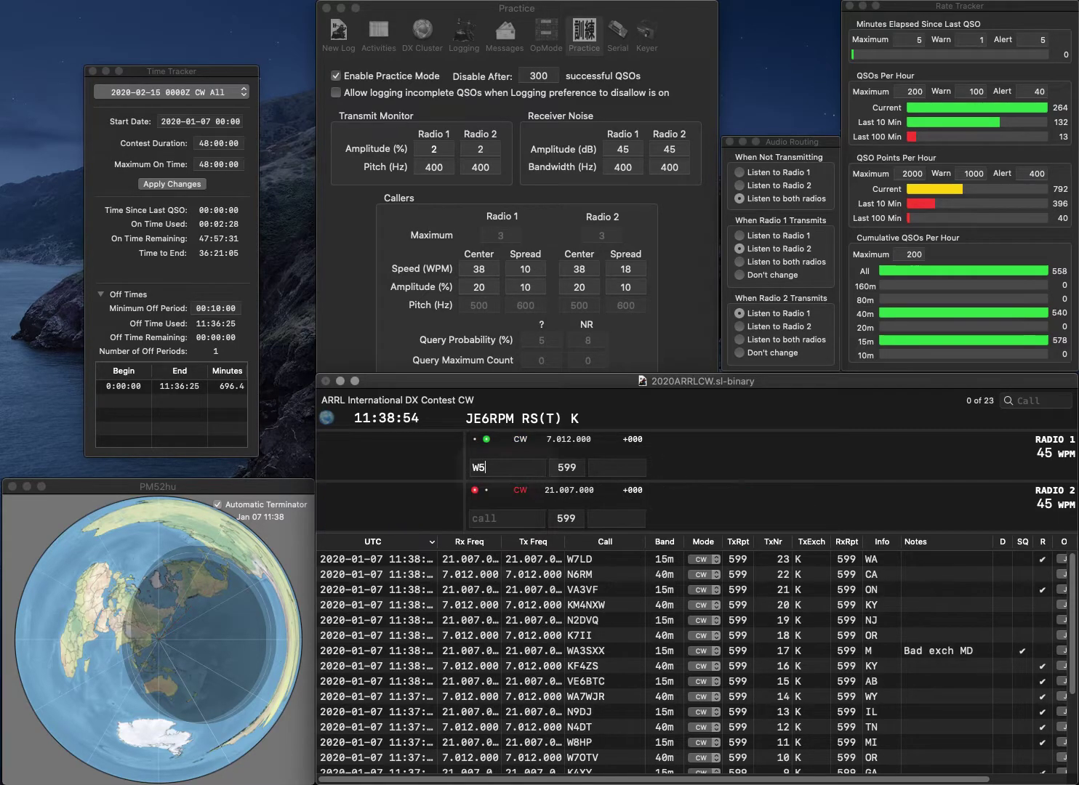
{"action": "type", "text": "WF7S"}
{"action": "key", "text": "Return"}
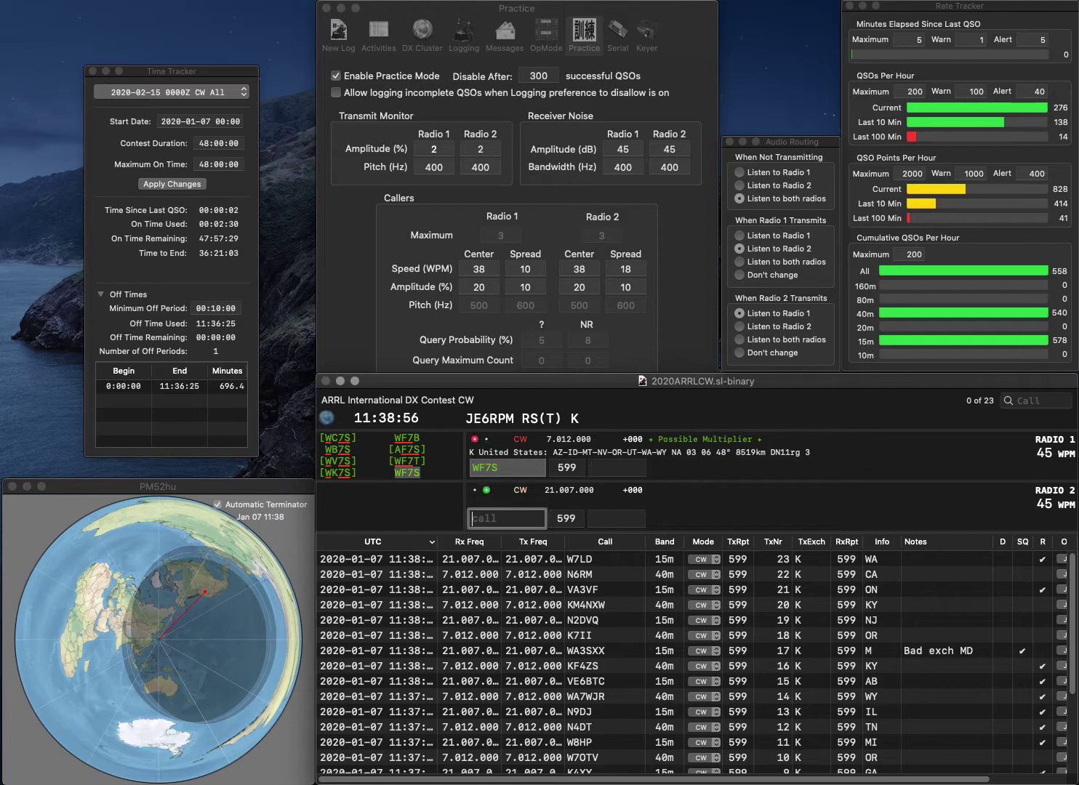
{"action": "type", "text": "VE4BG"}
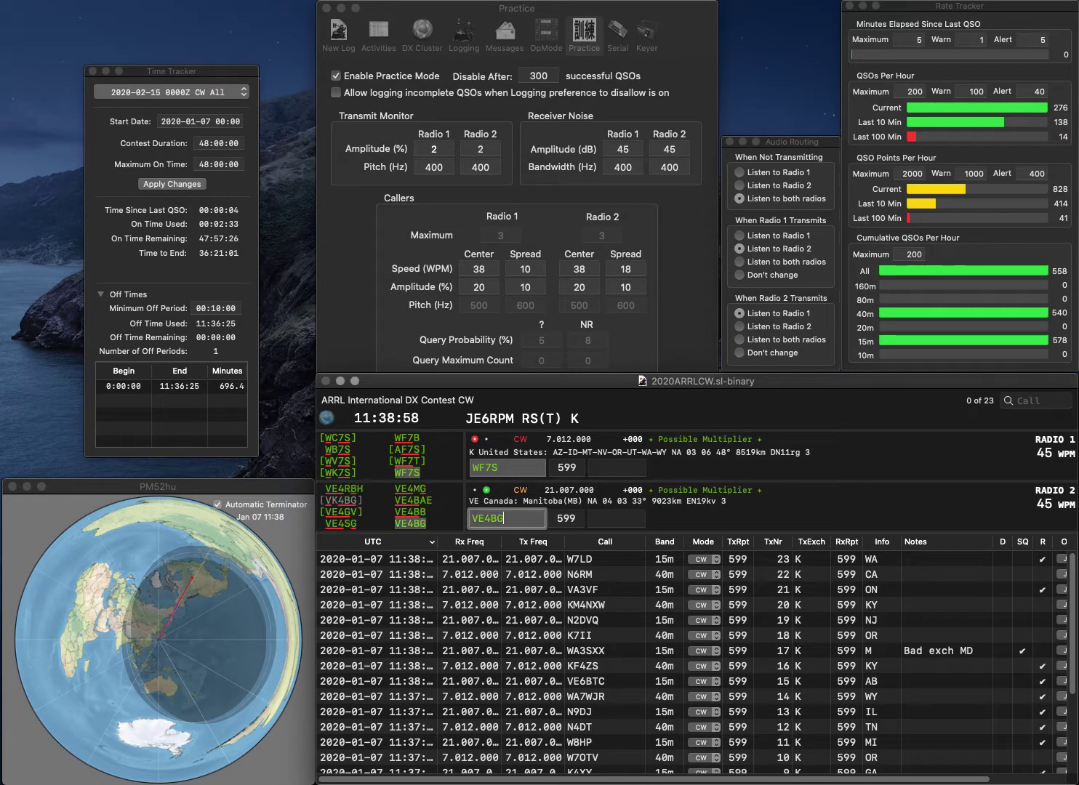
{"action": "key", "text": "Return"}
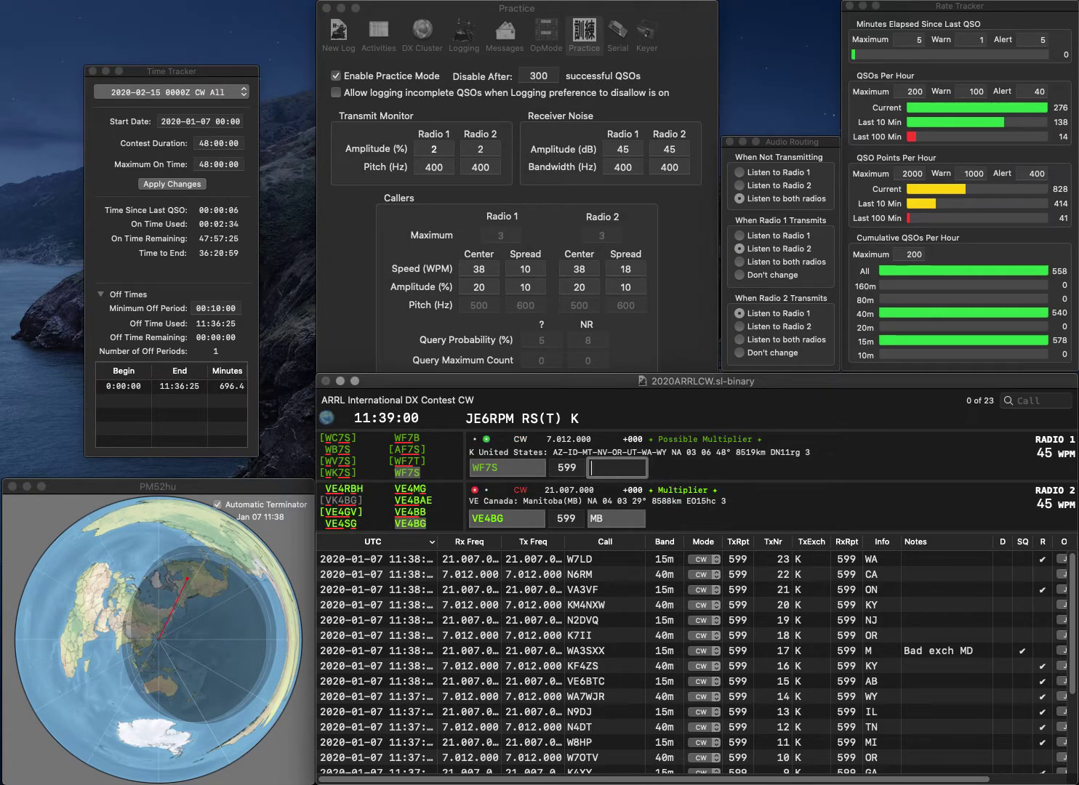
{"action": "type", "text": "WA"}
{"action": "key", "text": "Return"}
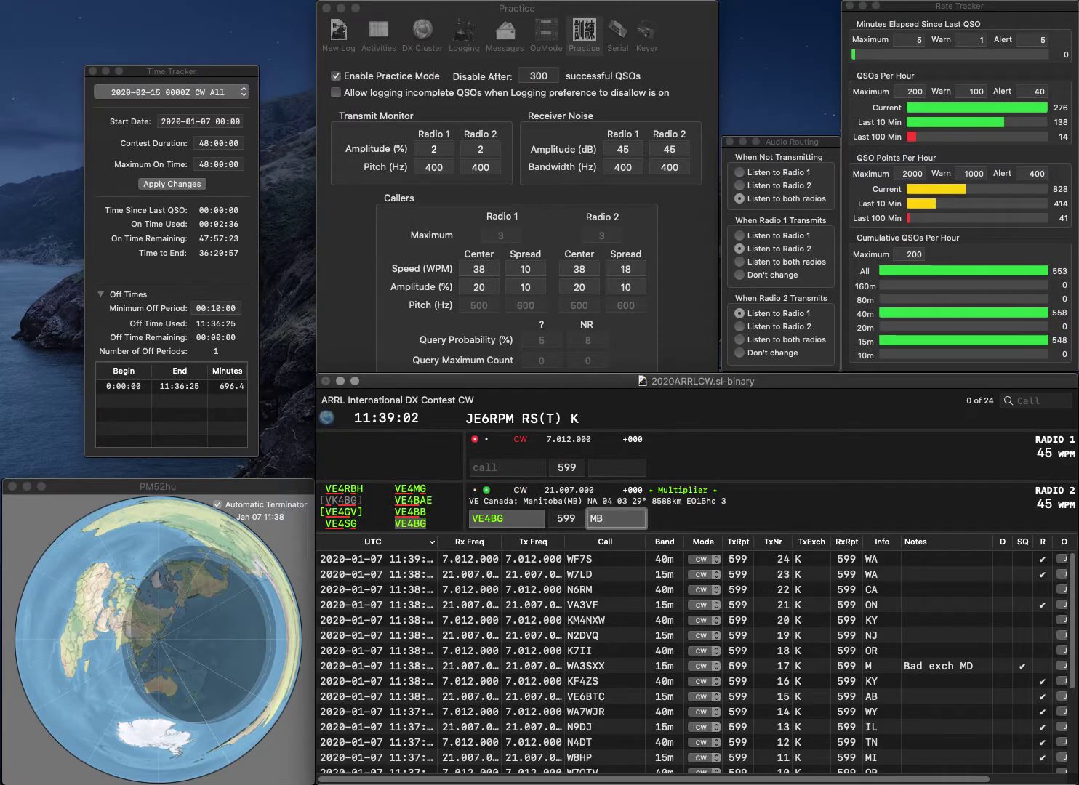
{"action": "key", "text": "Return"}
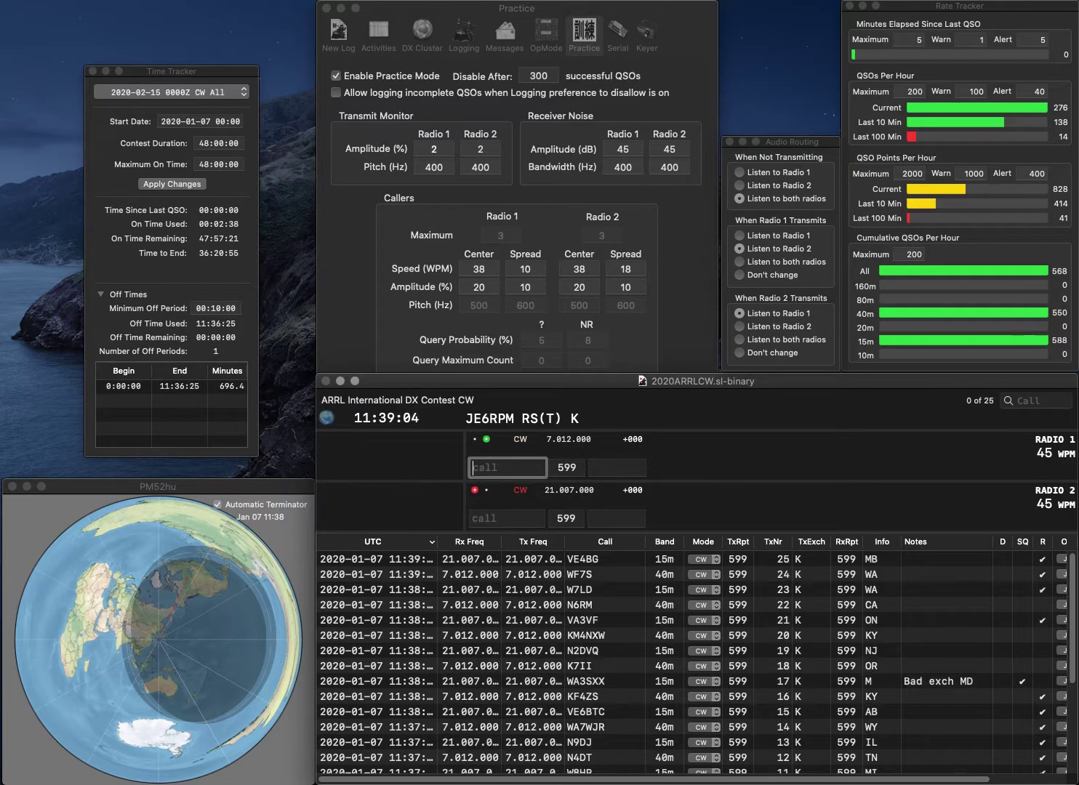
{"action": "type", "text": "AA5"}
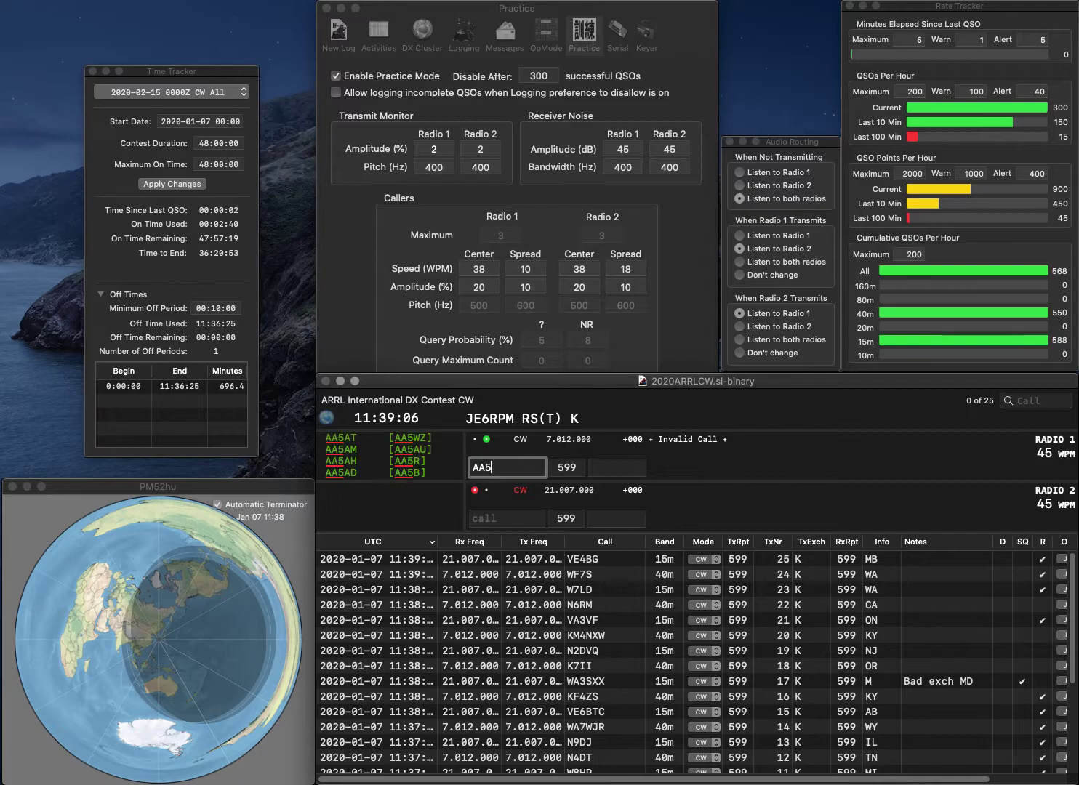
{"action": "type", "text": "JF"}
{"action": "key", "text": "Return"}
{"action": "type", "text": "6Q"}
{"action": "key", "text": "Return"}
{"action": "key", "text": "space"}
{"action": "key", "text": "Return"}
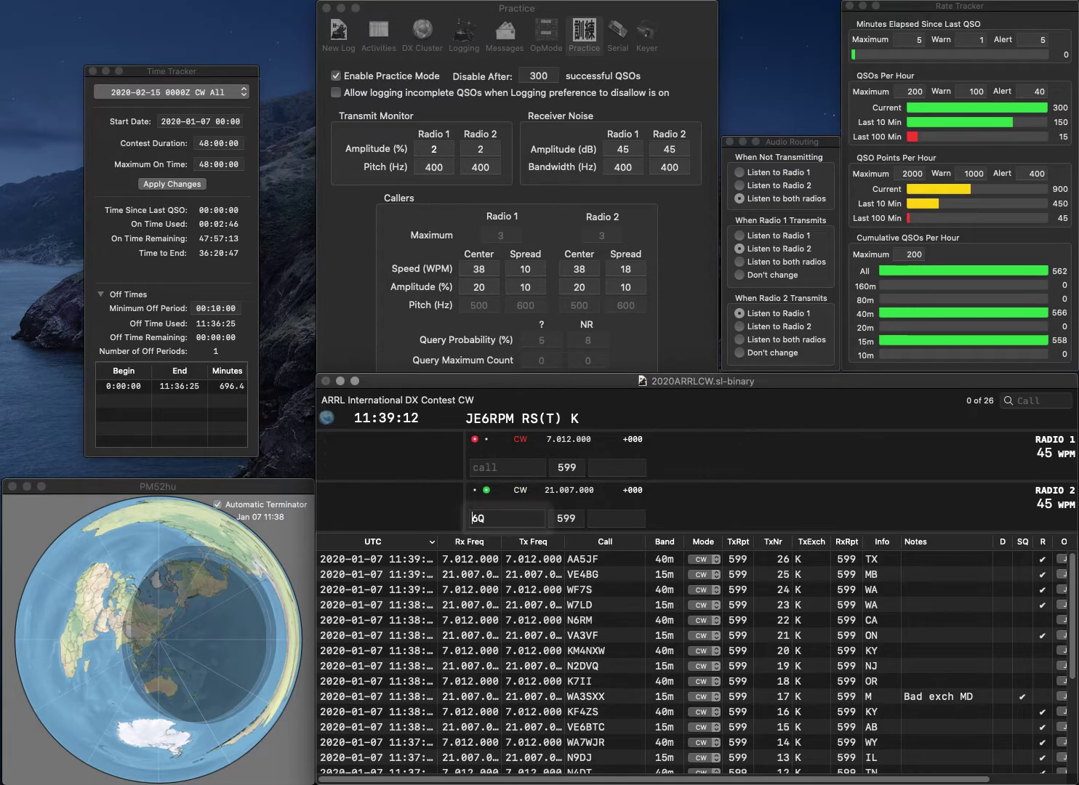
{"action": "type", "text": "NDB"}
{"action": "key", "text": "Return"}
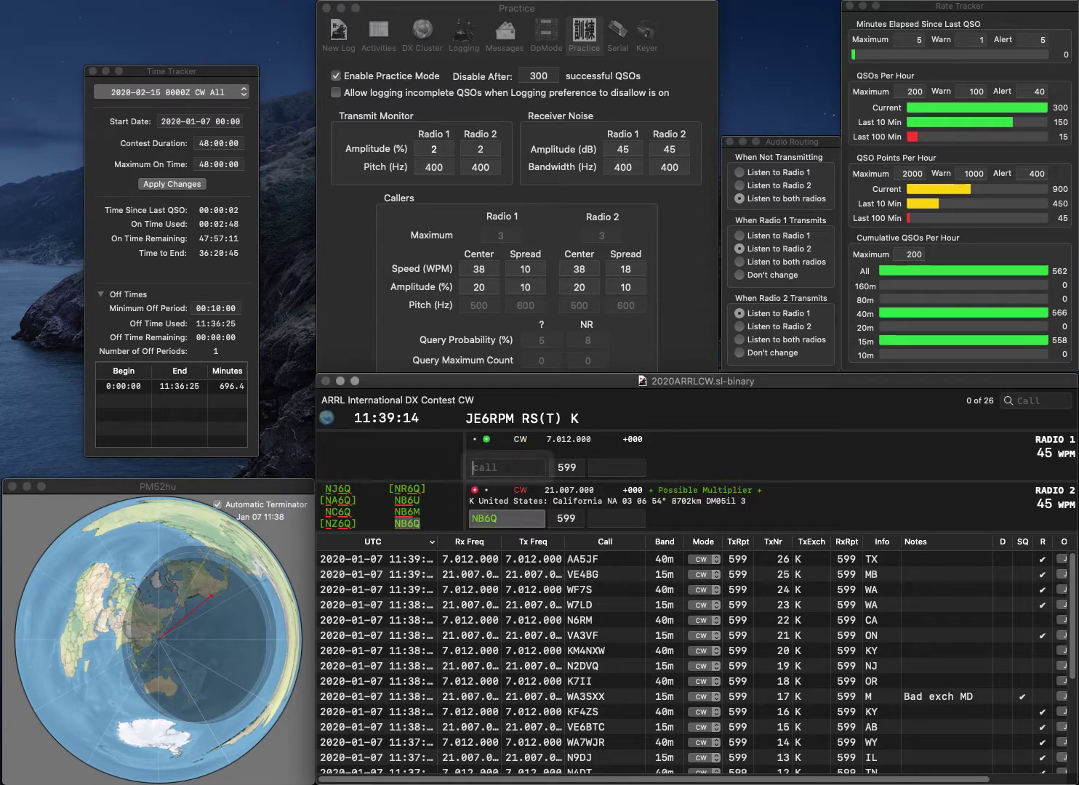
{"action": "type", "text": "AC8"}
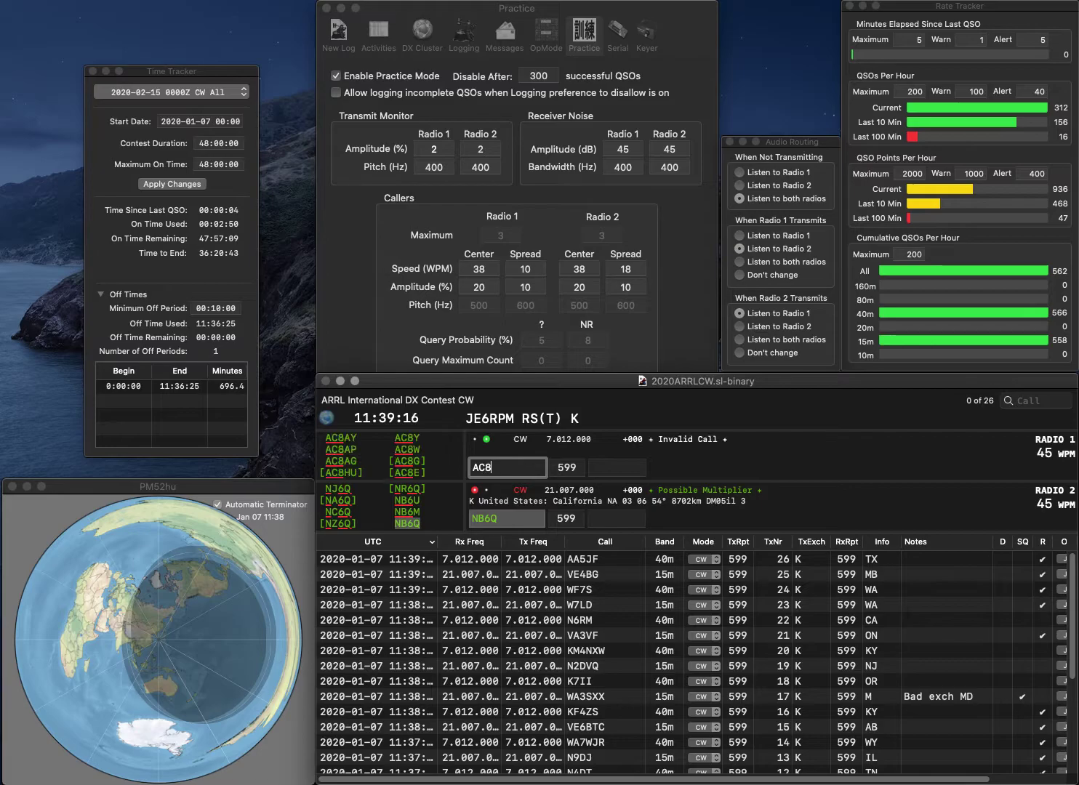
{"action": "type", "text": "VU"}
{"action": "key", "text": "Return"}
{"action": "type", "text": "CA"}
{"action": "key", "text": "Return"}
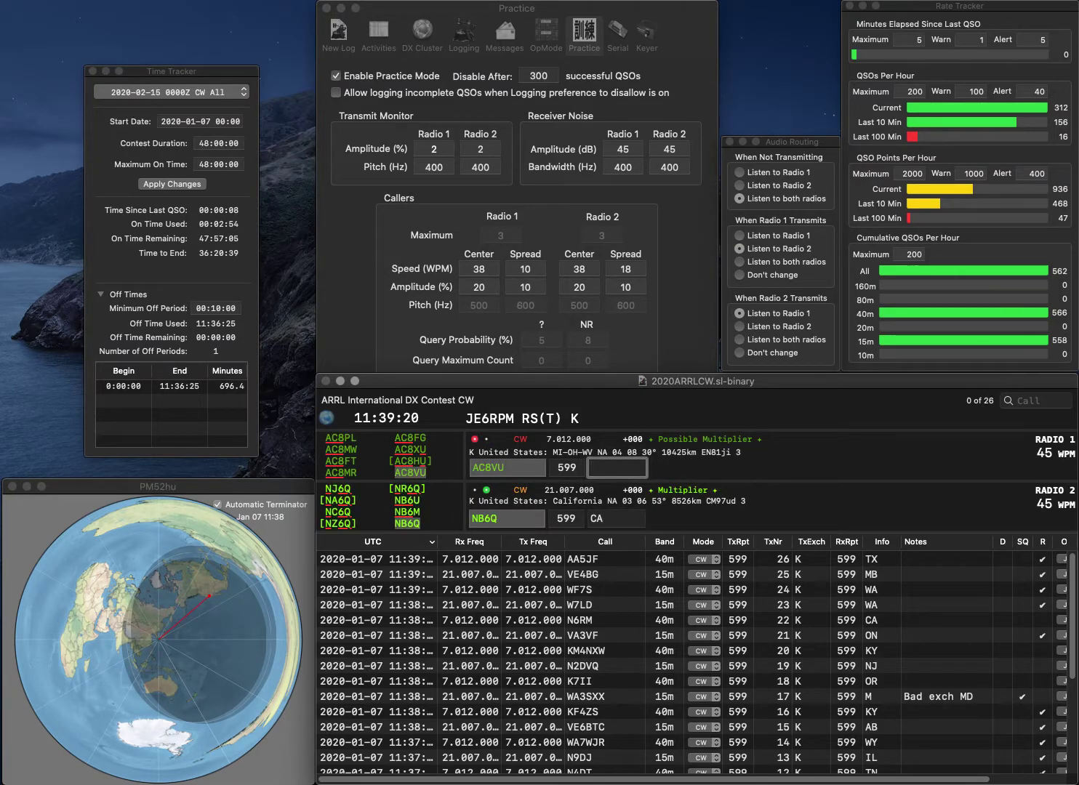
{"action": "type", "text": "MI"}
{"action": "key", "text": "Return"}
{"action": "type", "text": "W"}
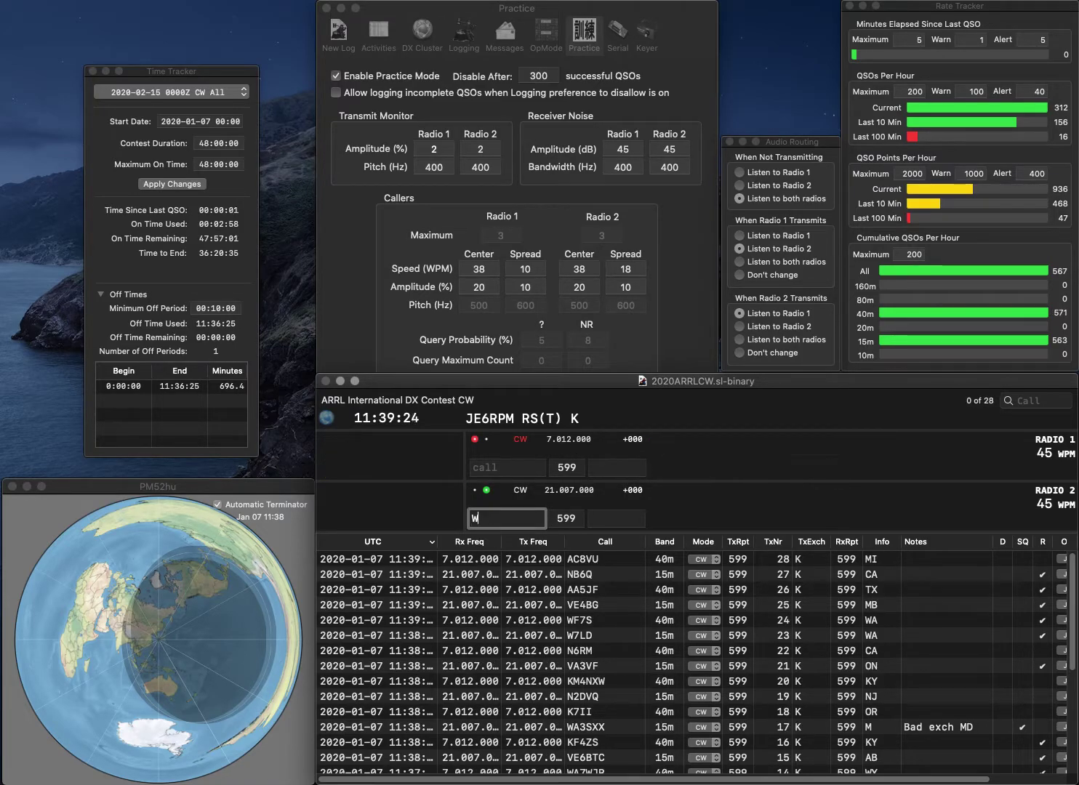
{"action": "type", "text": "5TEN"}
{"action": "key", "text": "Return"}
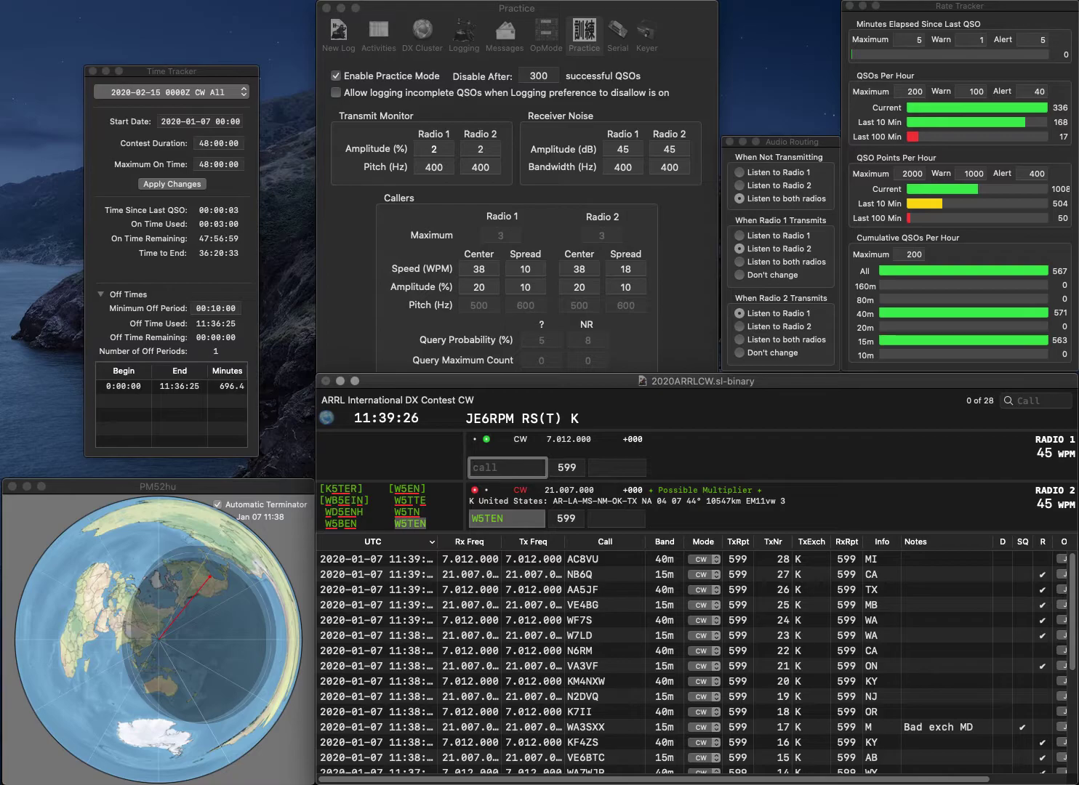
{"action": "type", "text": "VE3CSK"}
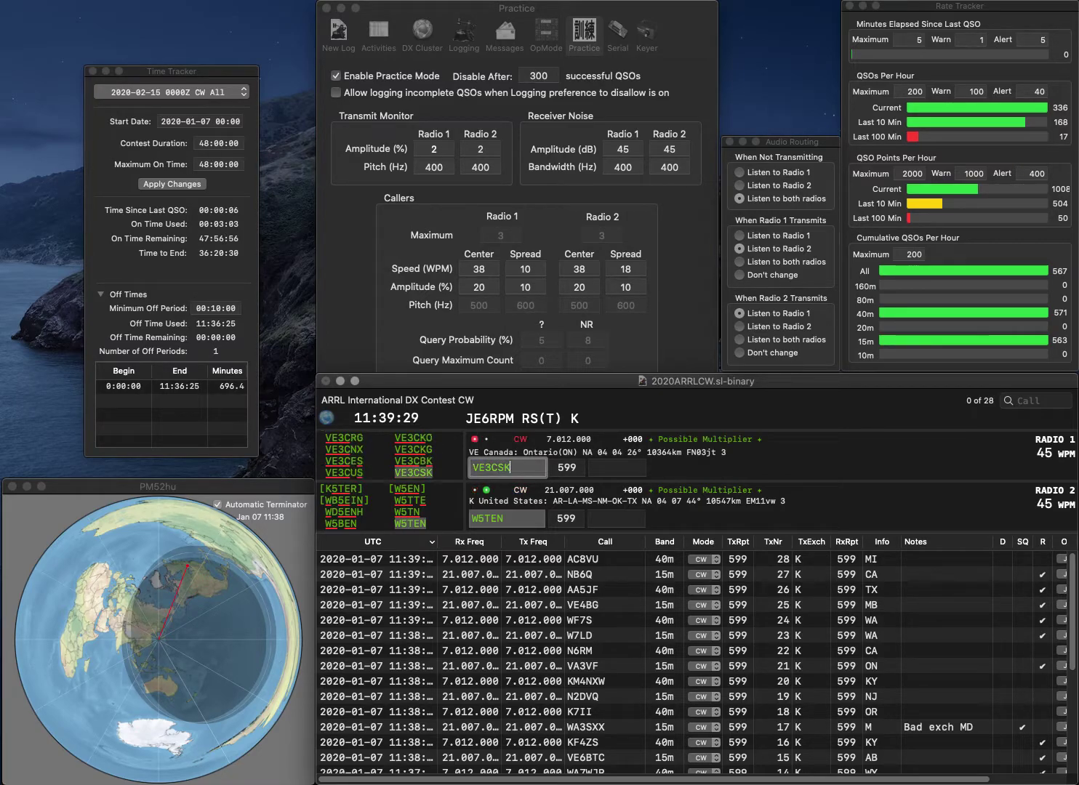
{"action": "key", "text": "Return"}
{"action": "type", "text": "O"}
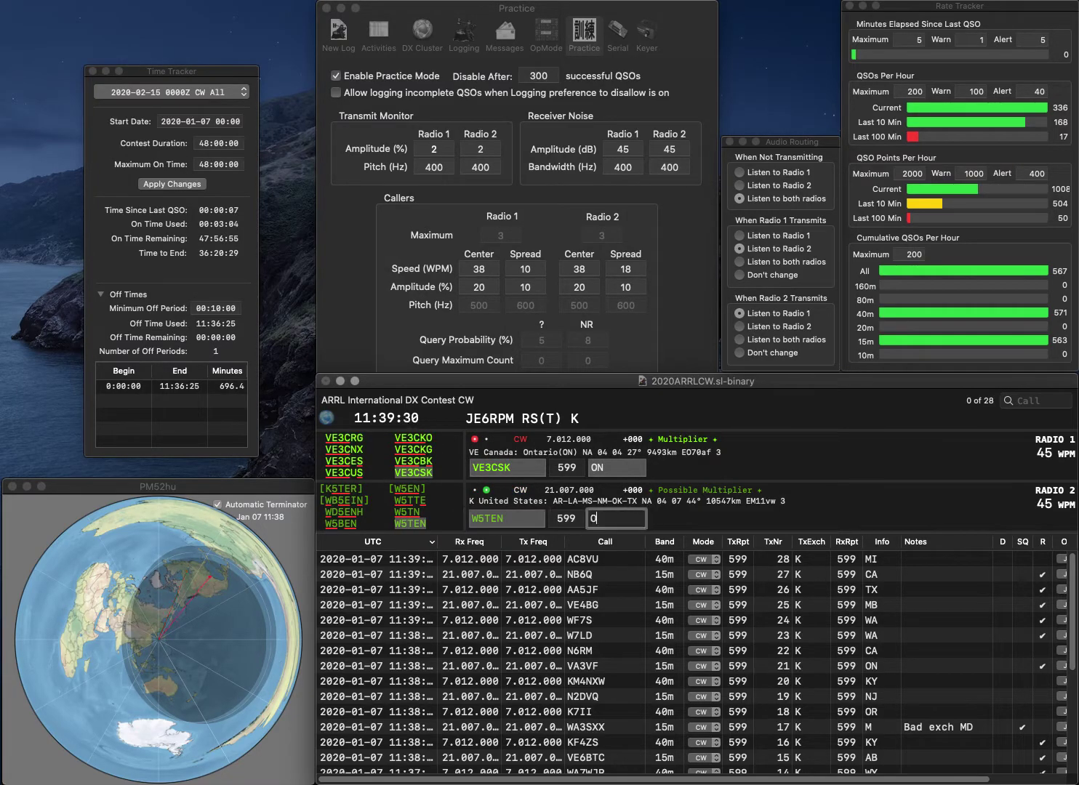
{"action": "key", "text": "Return"}
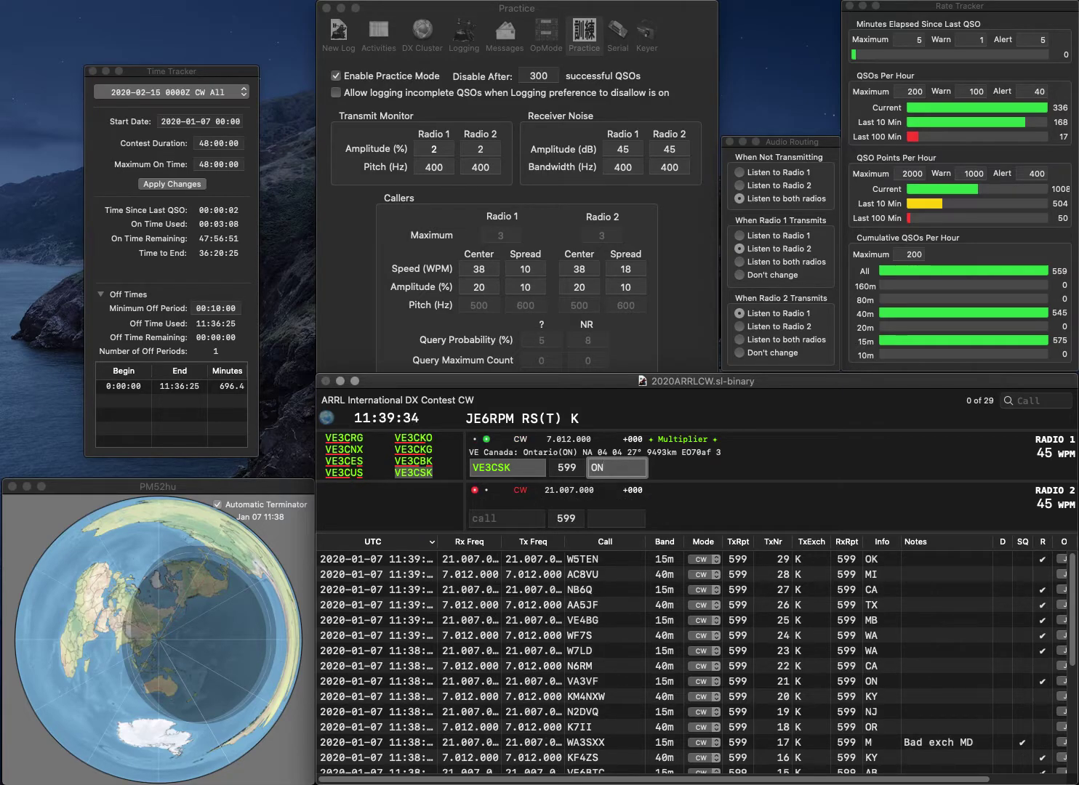
{"action": "key", "text": "Return"}
- Enter the call AA5TB on Radio 2 and KM4VR on Radio 1, answering both stations
{"action": "type", "text": "AA"}
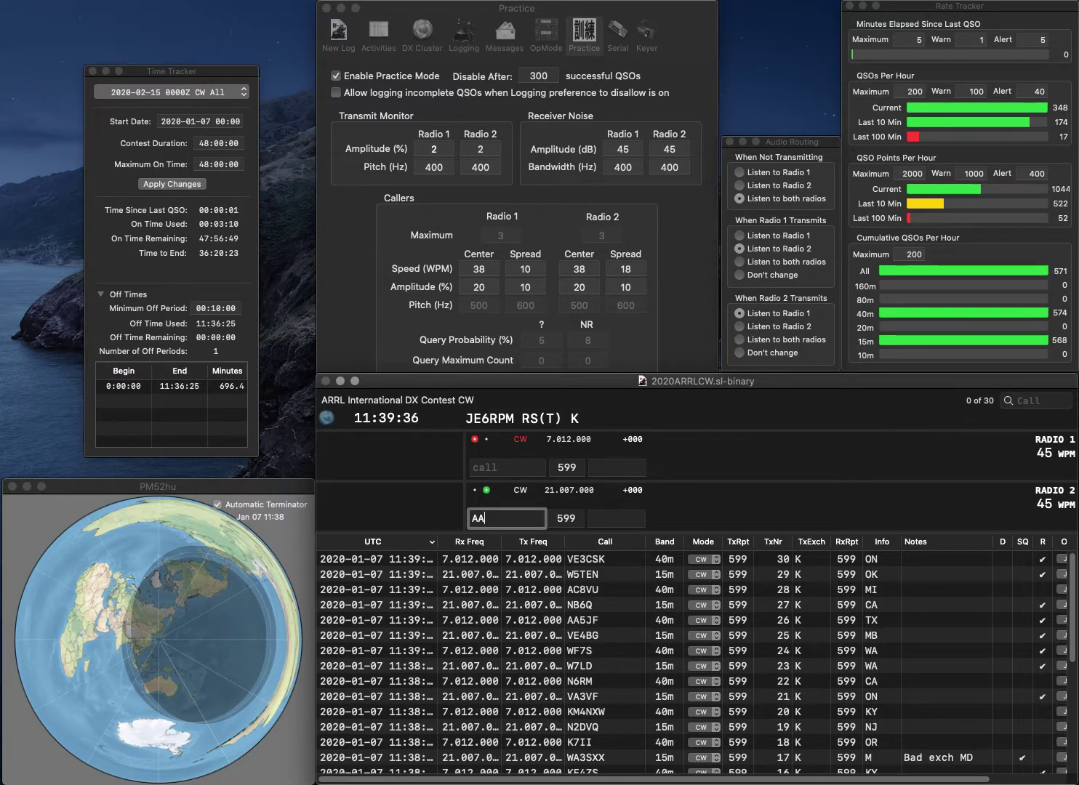
{"action": "type", "text": "5TB"}
{"action": "key", "text": "Return"}
{"action": "type", "text": "KM4VR"}
{"action": "key", "text": "Return"}
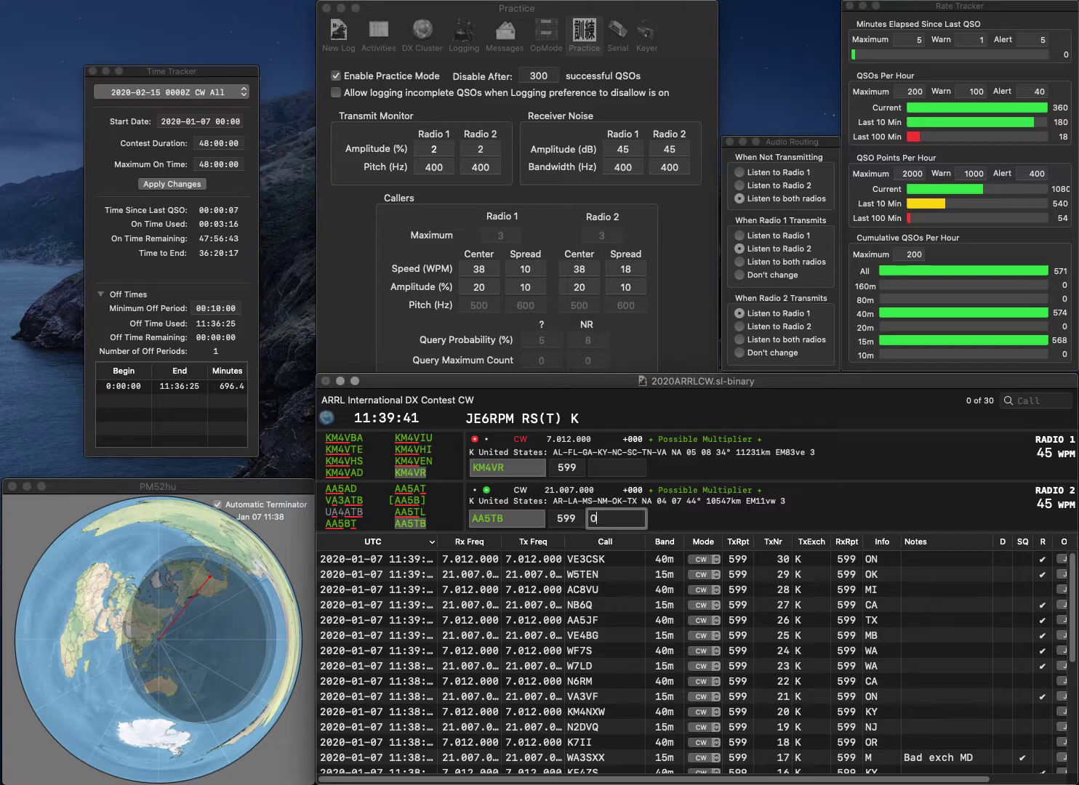
{"action": "type", "text": "OK"}
{"action": "key", "text": "Return"}
{"action": "type", "text": "SC"}
{"action": "key", "text": "Return"}
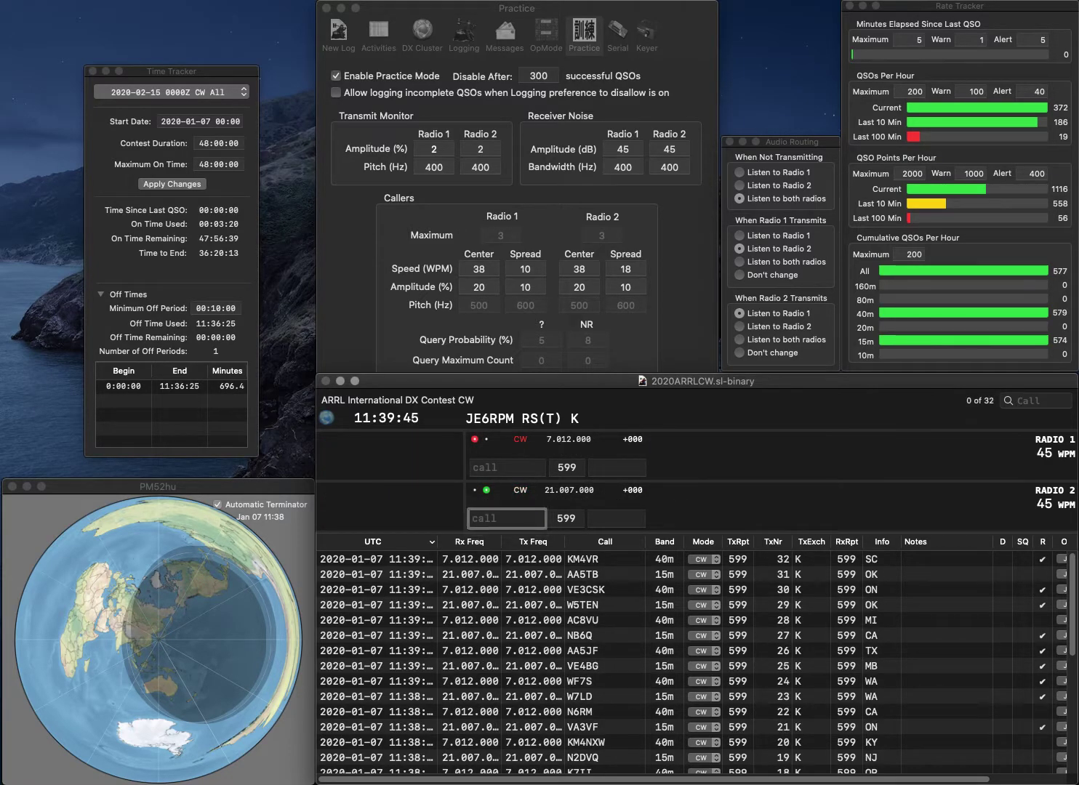
- Enter the call N6CW on Radio 2 and K6UF on Radio 1, answering both stations
{"action": "type", "text": "C"}
{"action": "type", "text": "N6"}
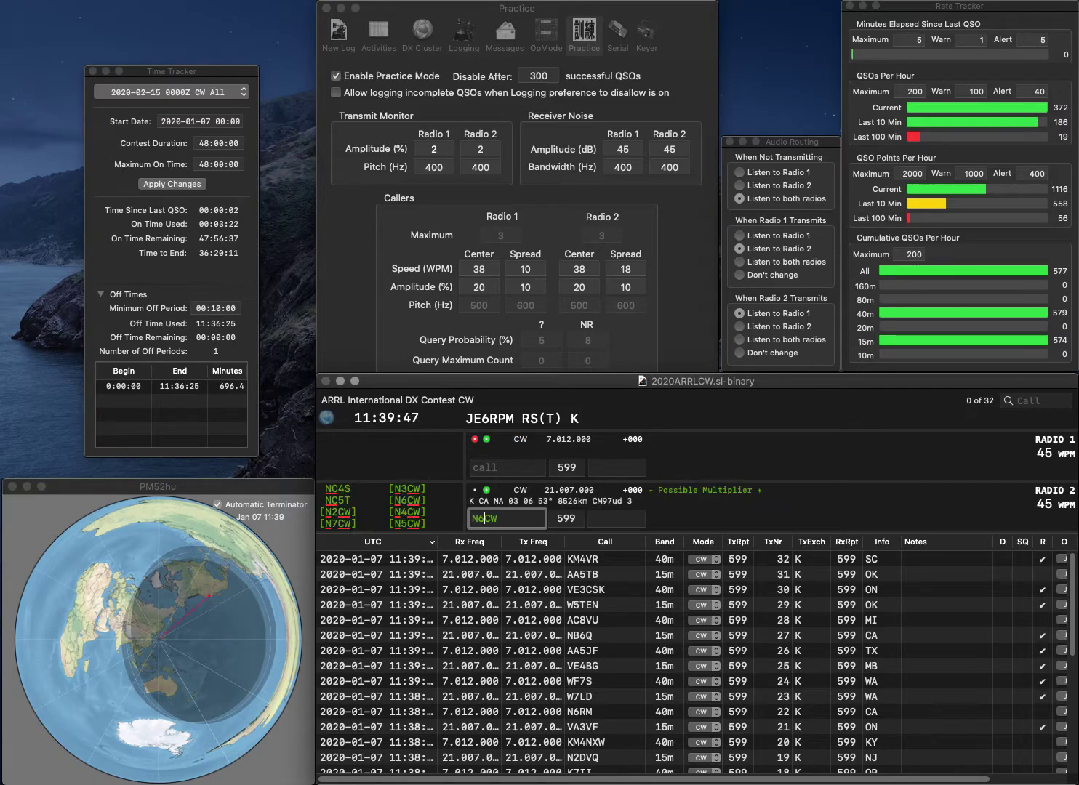
{"action": "key", "text": "Return"}
{"action": "type", "text": "K6UF"}
{"action": "key", "text": "Return"}
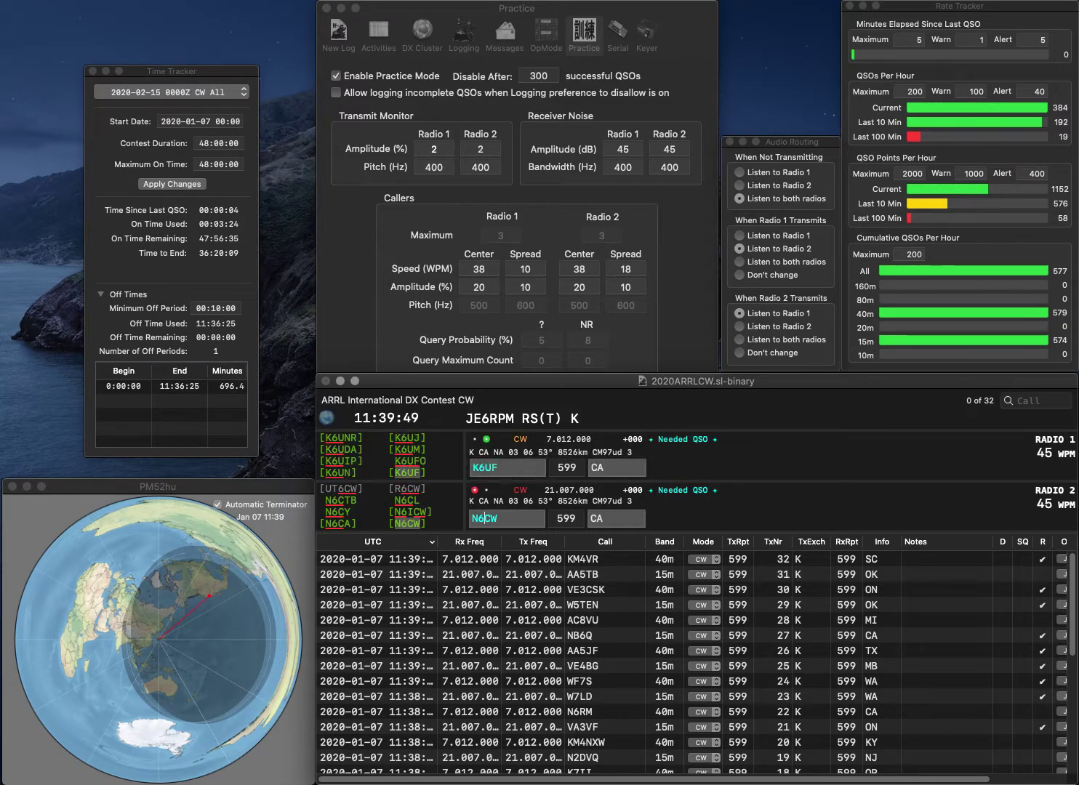
{"action": "key", "text": "Return"}
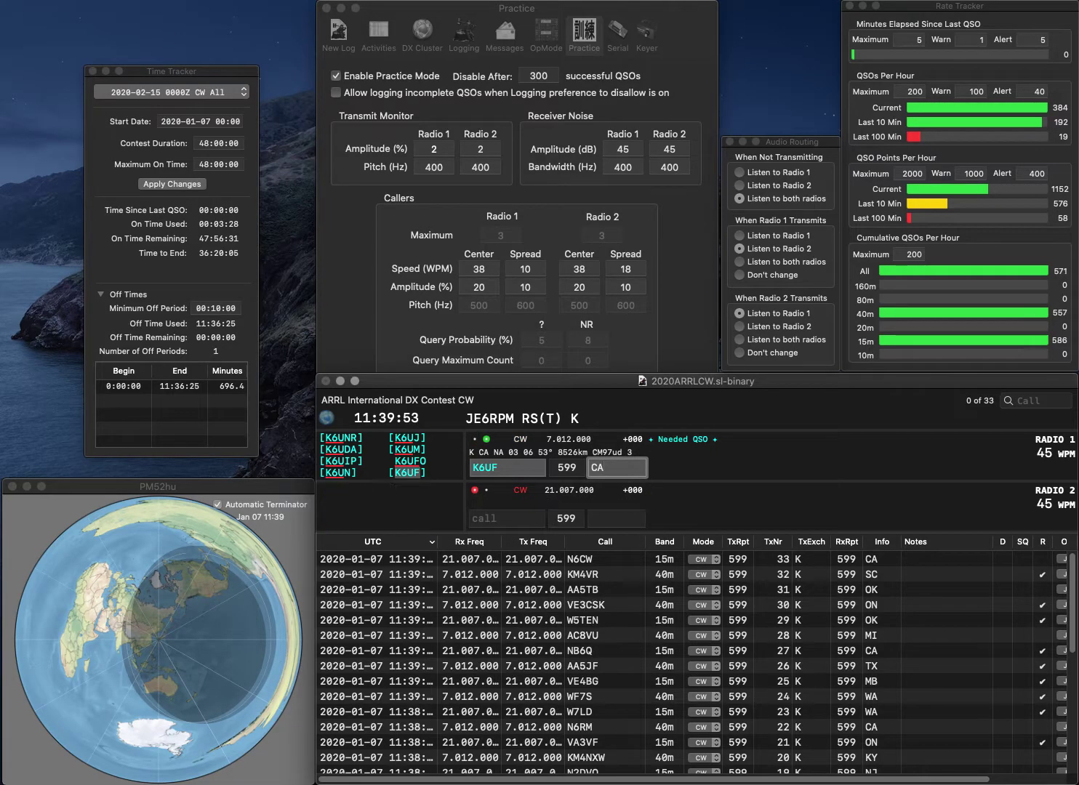
{"action": "key", "text": "Return"}
{"action": "type", "text": "WG7QL"}
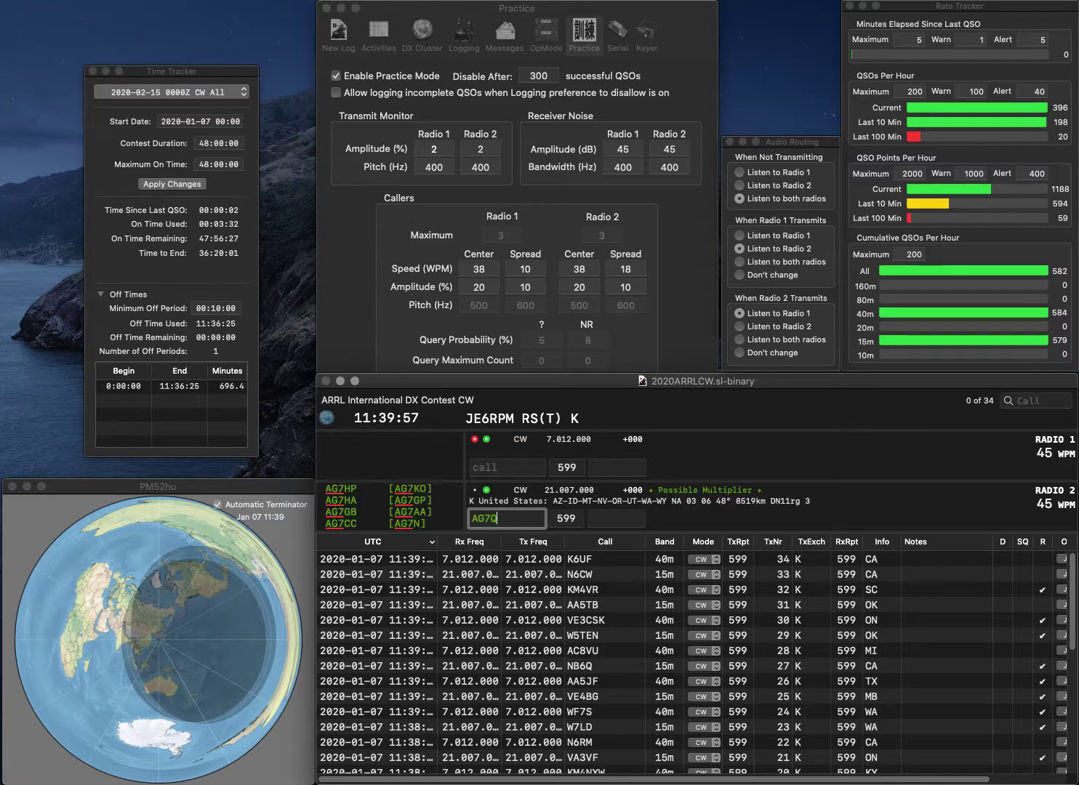
{"action": "key", "text": "Return"}
{"action": "type", "text": "WA1"}
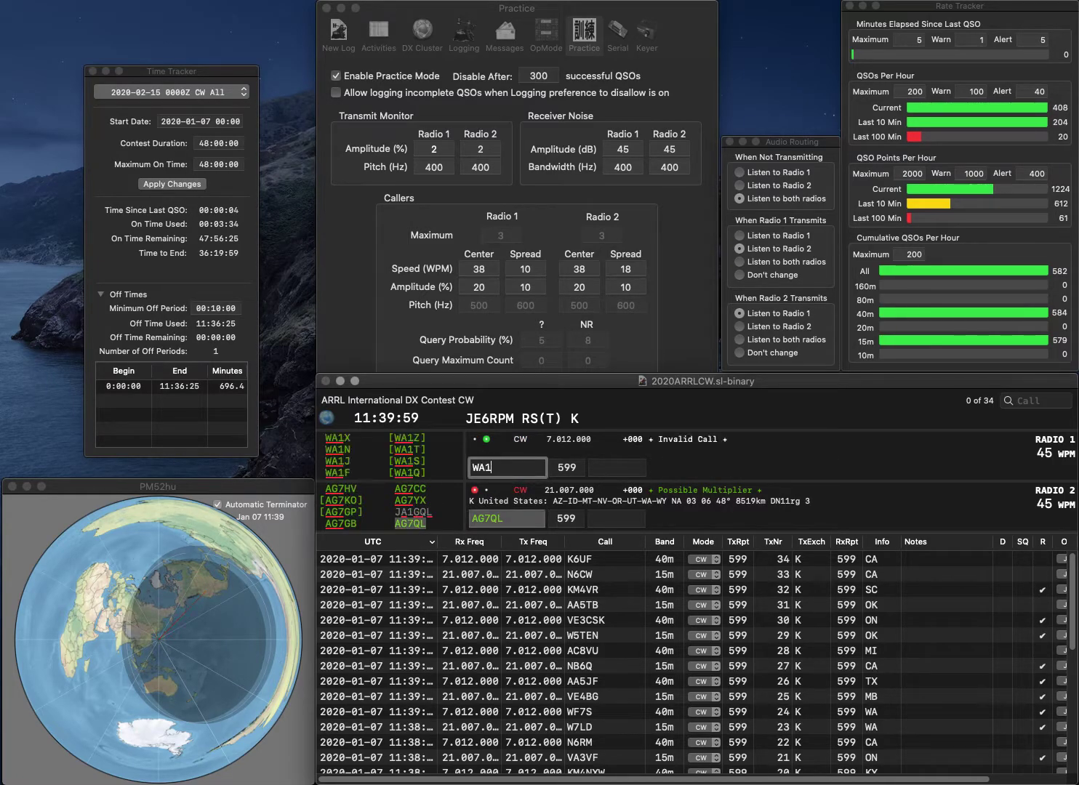
{"action": "type", "text": "GPO"}
{"action": "key", "text": "Return"}
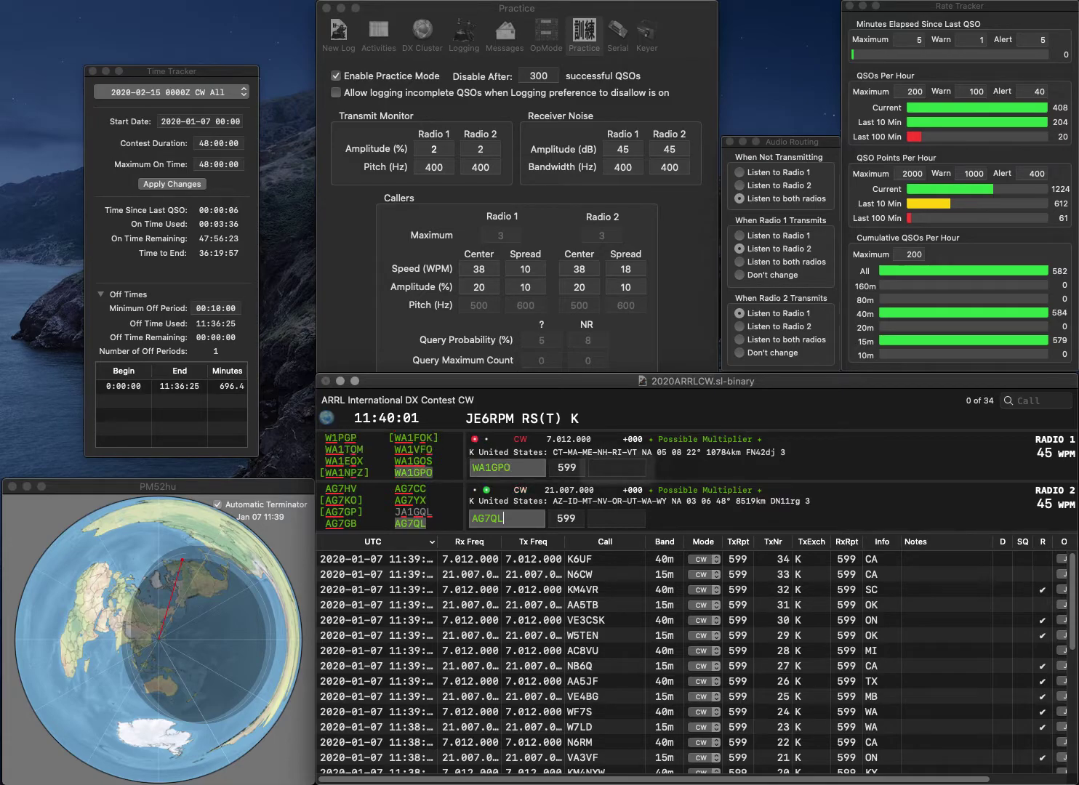
- Log AG7QL with exchange WY on Radio 2 and WA1GPO with exchange NH on Radio 1
{"action": "type", "text": "WY"}
{"action": "key", "text": "Return"}
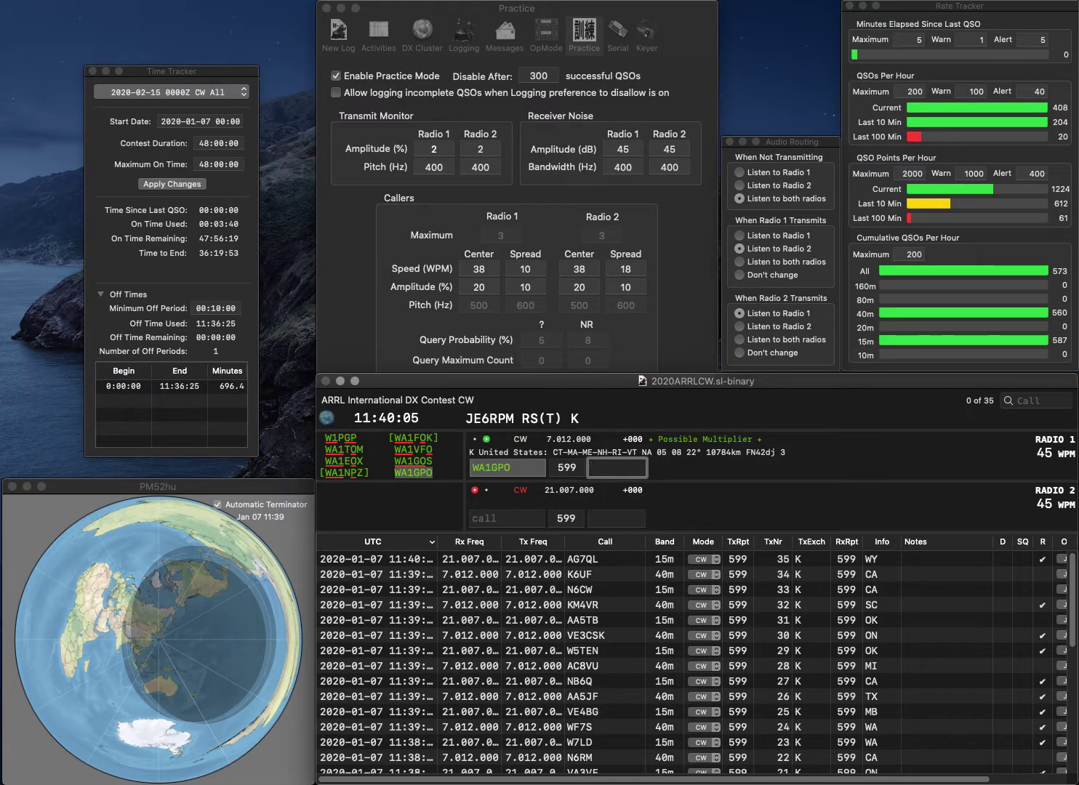
{"action": "type", "text": "NH"}
{"action": "key", "text": "Return"}
{"action": "type", "text": "W8PL"}
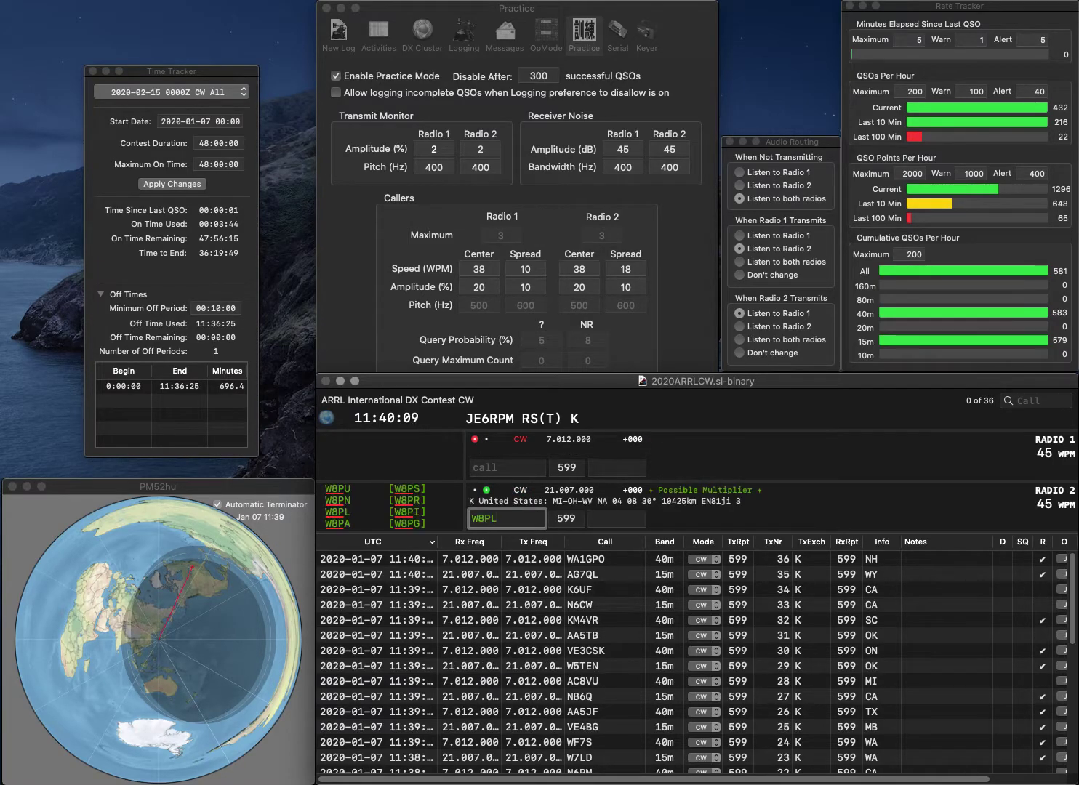
{"action": "key", "text": "Return"}
{"action": "type", "text": "K5VR"}
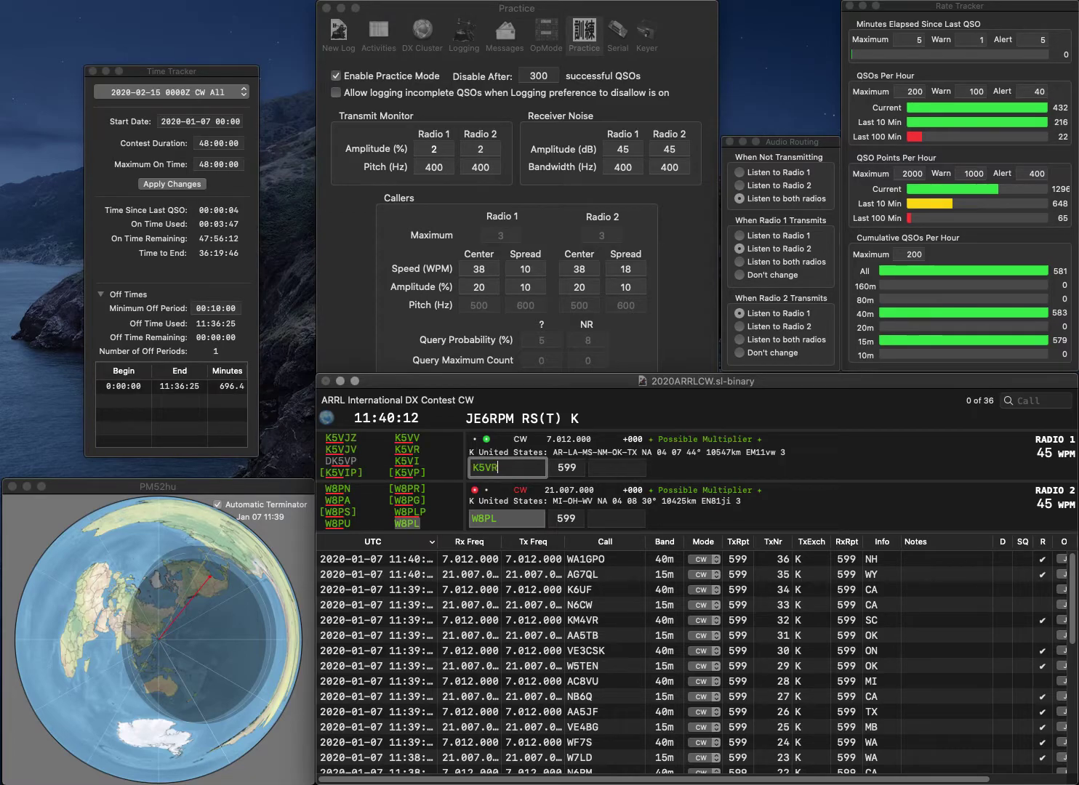
{"action": "key", "text": "Return"}
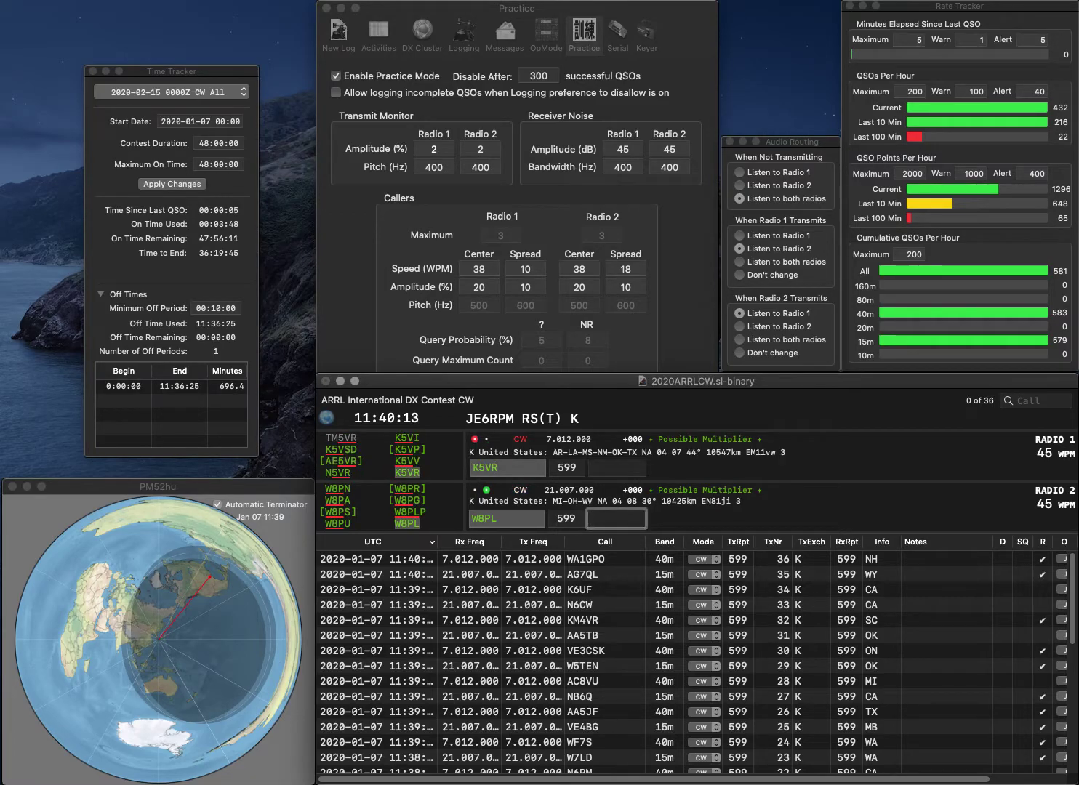
{"action": "key", "text": "Return"}
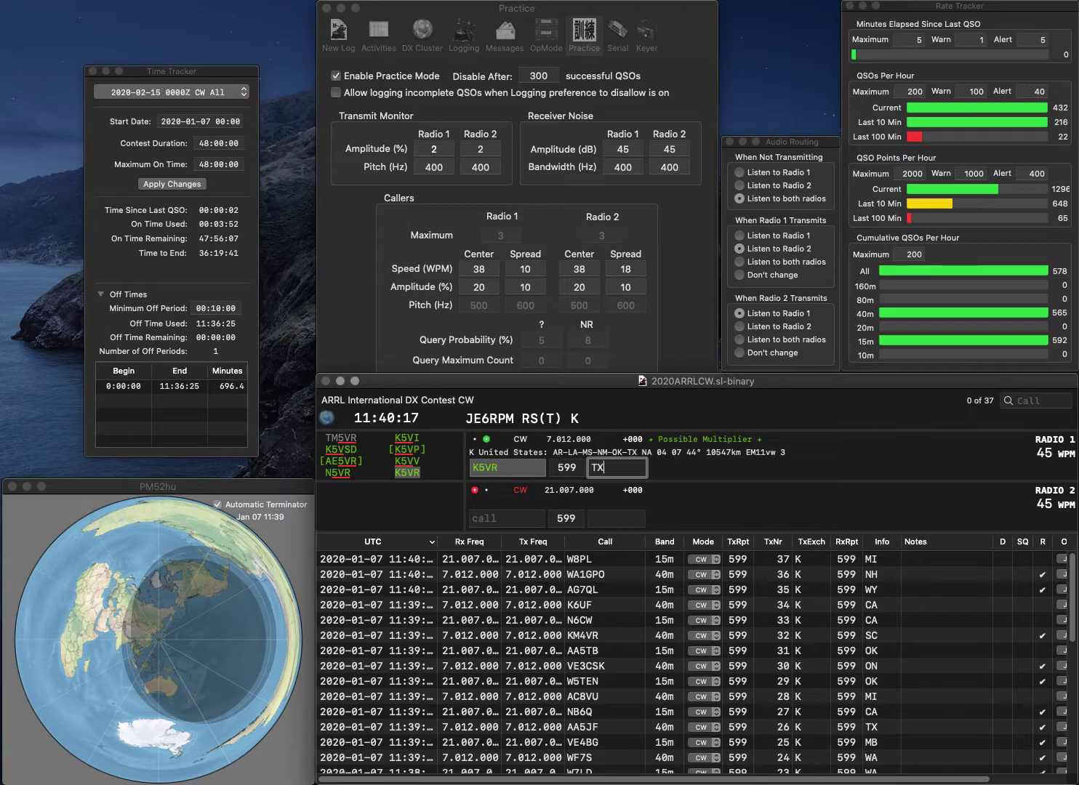
{"action": "key", "text": "Return"}
- Enter the call N9AI on Radio 2 and AE5TR on Radio 1, answering both stations
{"action": "type", "text": "N9"}
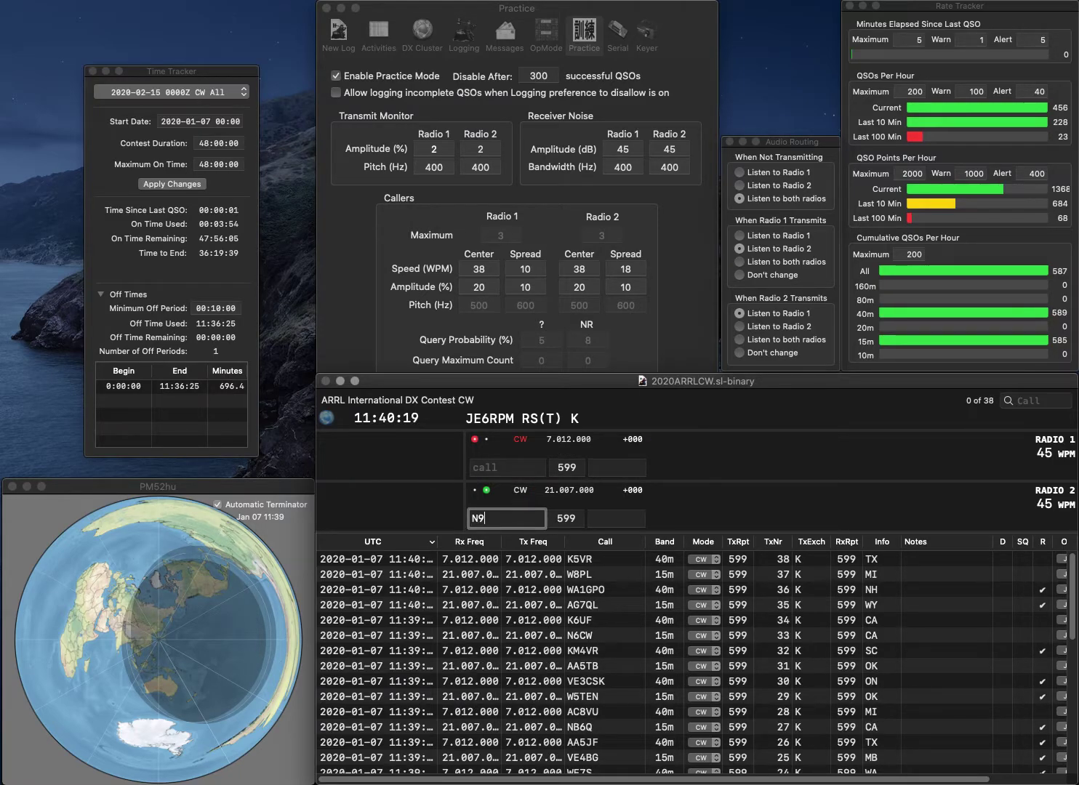
{"action": "type", "text": "AI"}
{"action": "key", "text": "Return"}
{"action": "type", "text": "AE"}
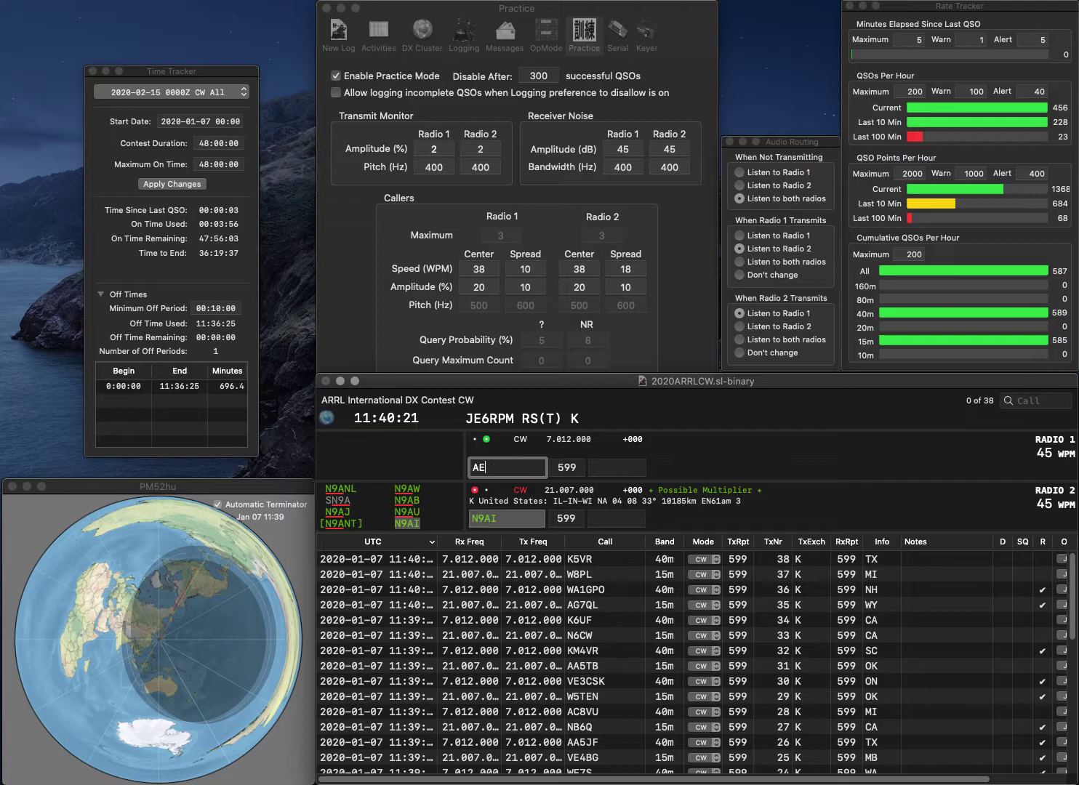
{"action": "type", "text": "5TR"}
{"action": "key", "text": "Return"}
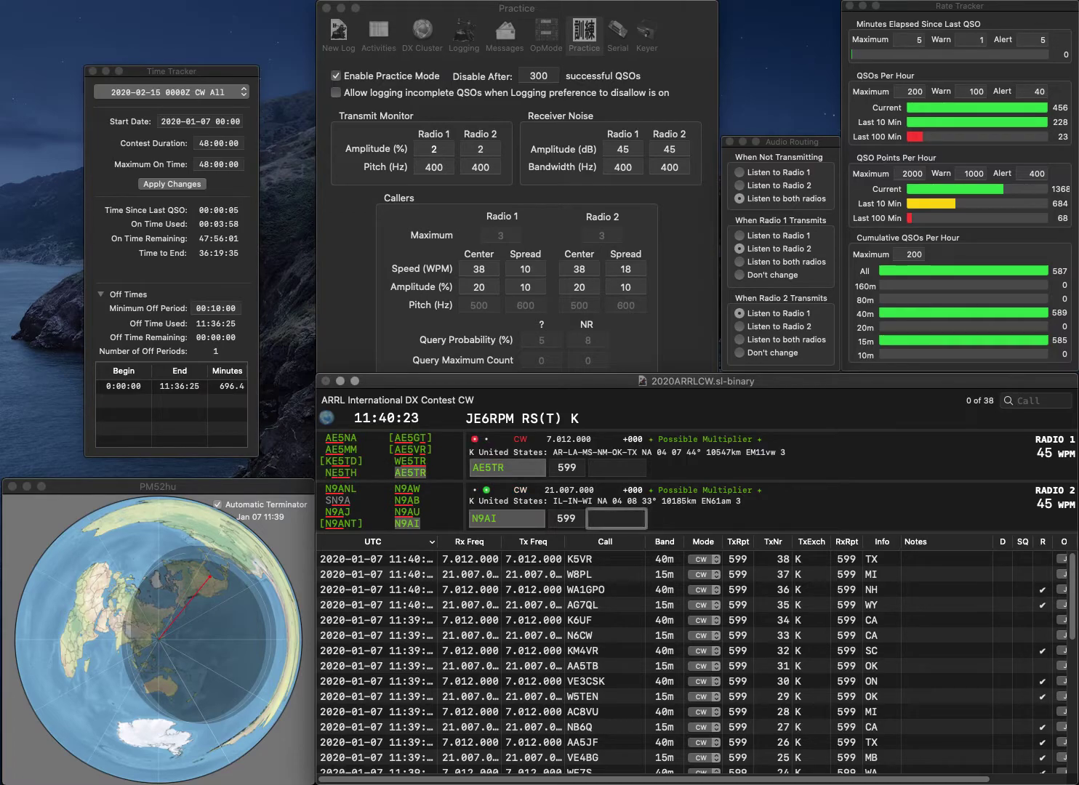
- Log N9AI with exchange IN on Radio 2 and AE5TR with exchange TX on Radio 1
{"action": "type", "text": "IN"}
{"action": "key", "text": "Return"}
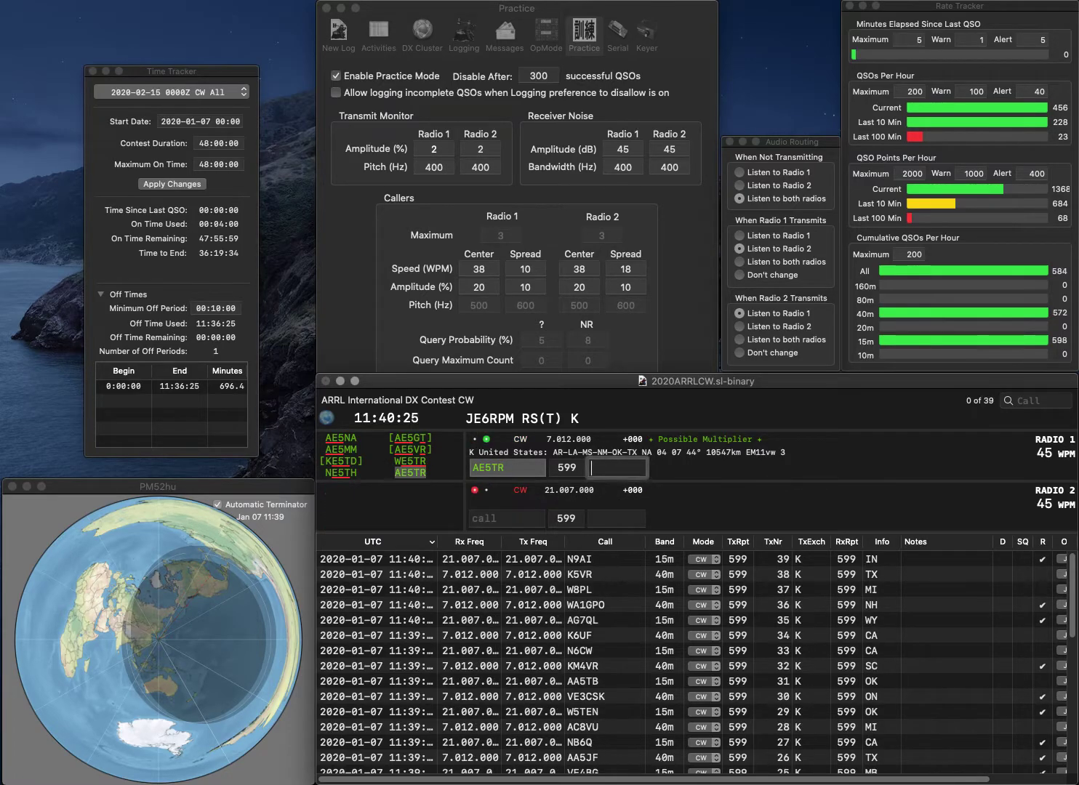
{"action": "type", "text": "T"}
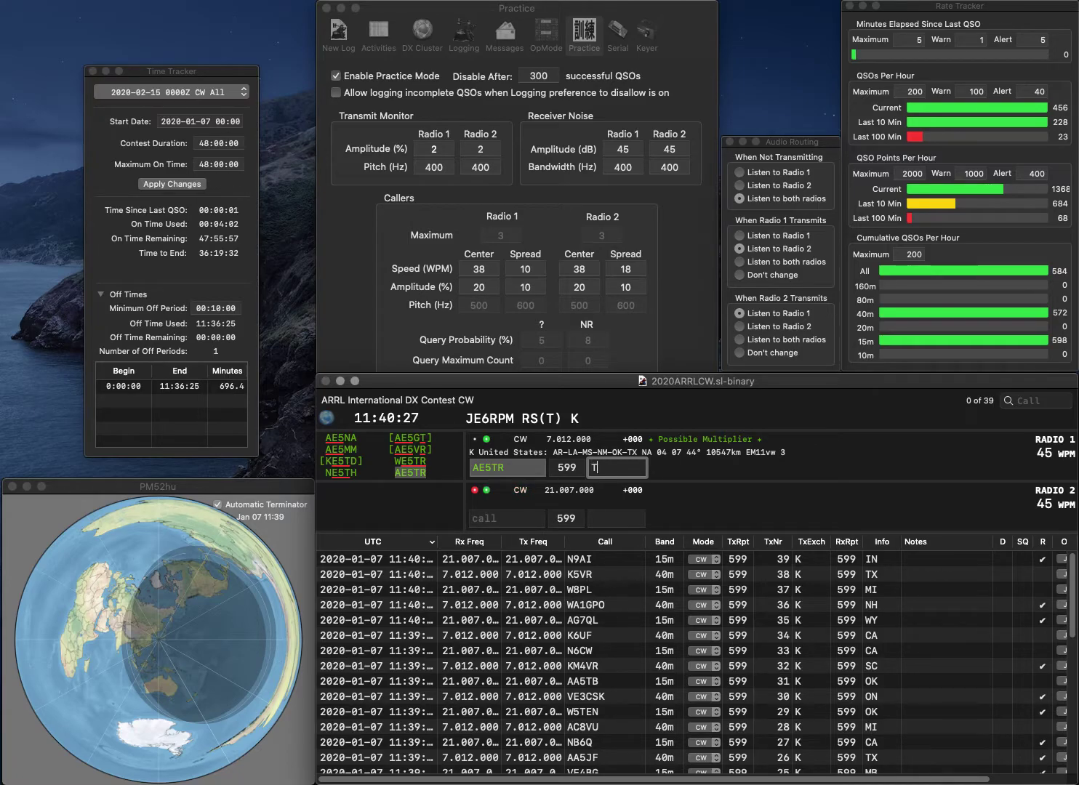
{"action": "type", "text": "X"}
{"action": "key", "text": "Return"}
{"action": "type", "text": "K8R"}
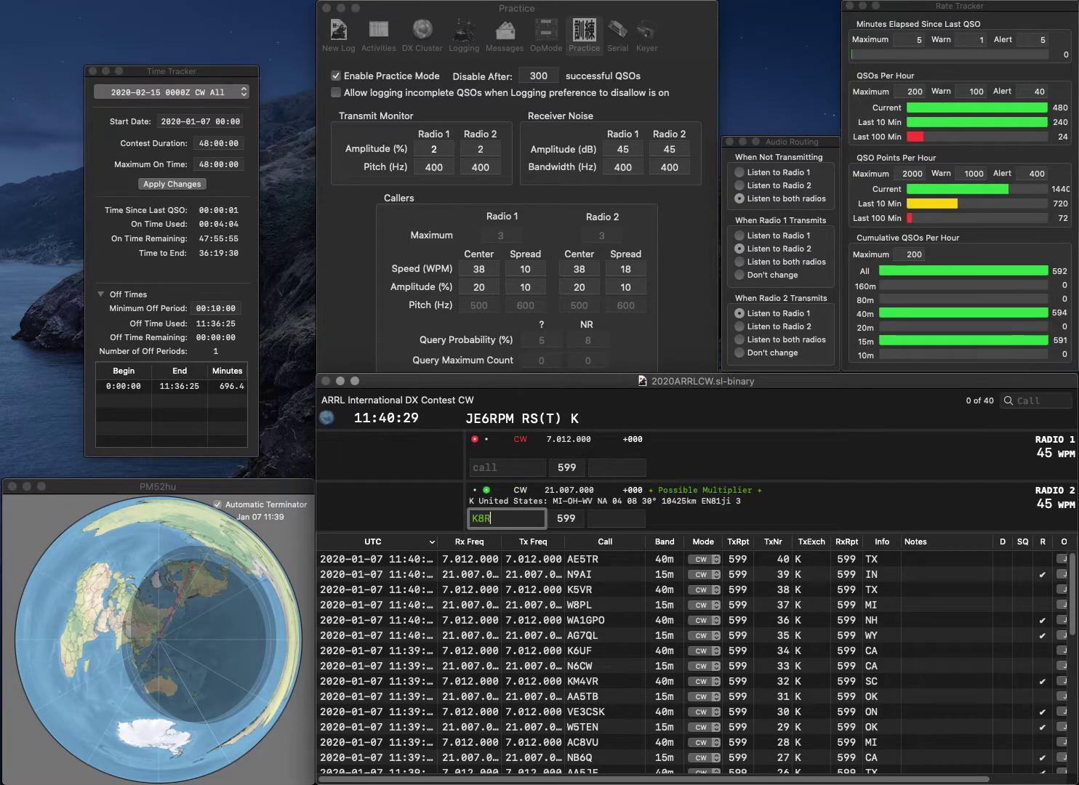
{"action": "type", "text": "GI"}
{"action": "key", "text": "Return"}
{"action": "type", "text": "N9LAH"}
{"action": "key", "text": "Return"}
{"action": "key", "text": "Tab"}
{"action": "key", "text": "Tab"}
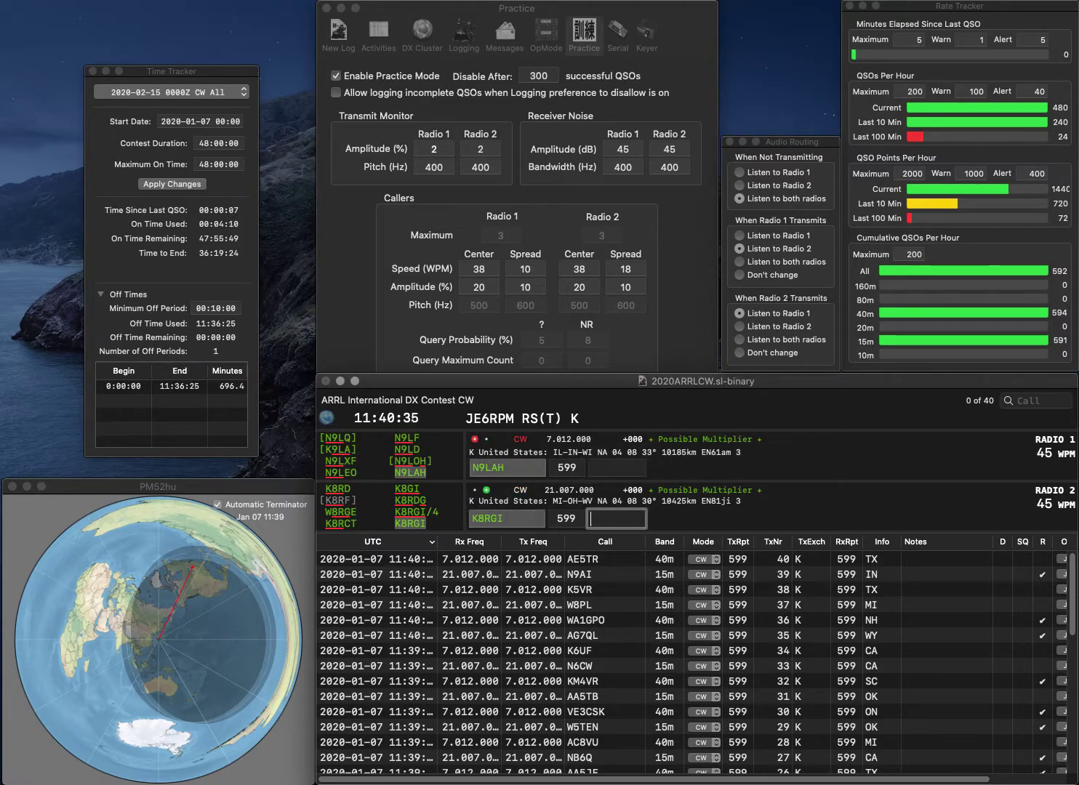
{"action": "type", "text": "MI"}
{"action": "key", "text": "Return"}
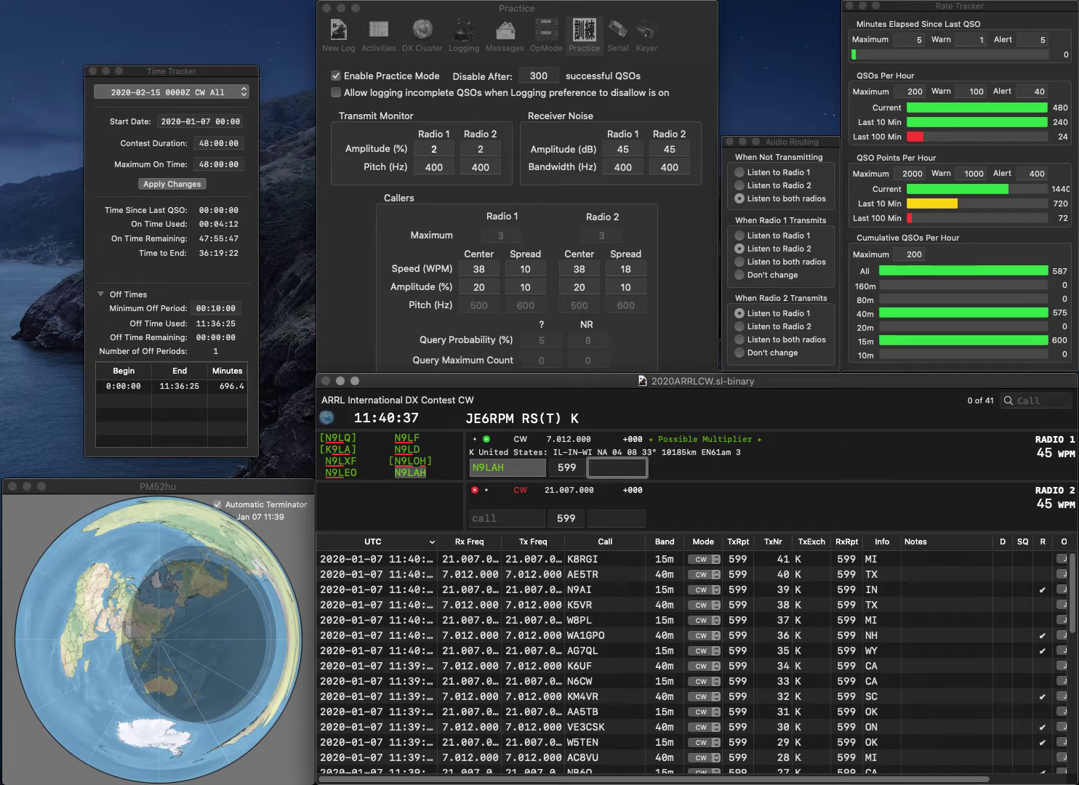
{"action": "type", "text": "WI"}
{"action": "key", "text": "Return"}
{"action": "type", "text": "K5PH"}
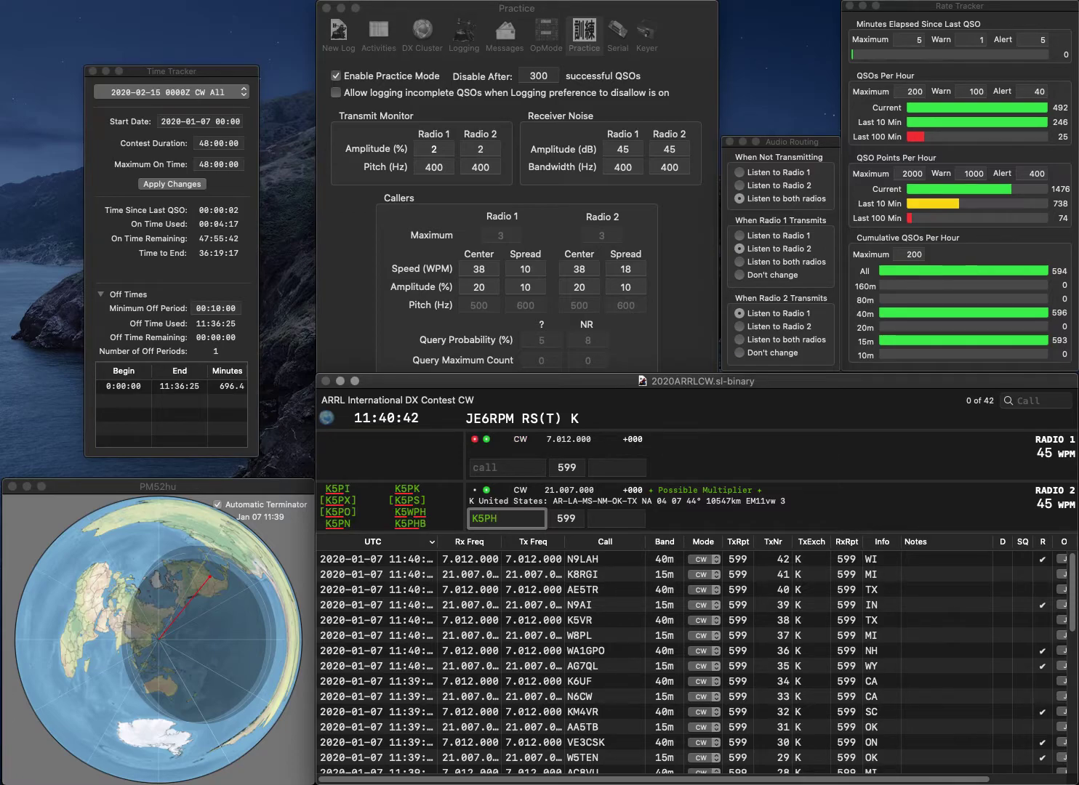
{"action": "key", "text": "BackSpace"}
{"action": "type", "text": "SN"}
{"action": "key", "text": "Return"}
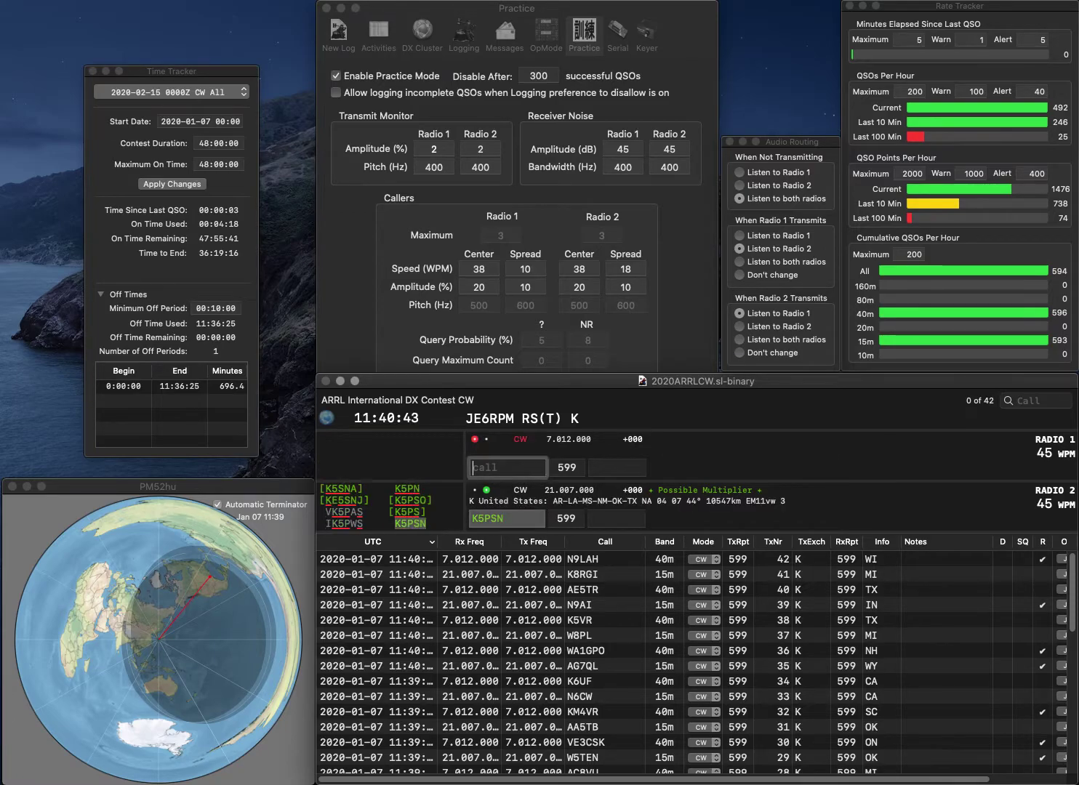
{"action": "type", "text": "W2"}
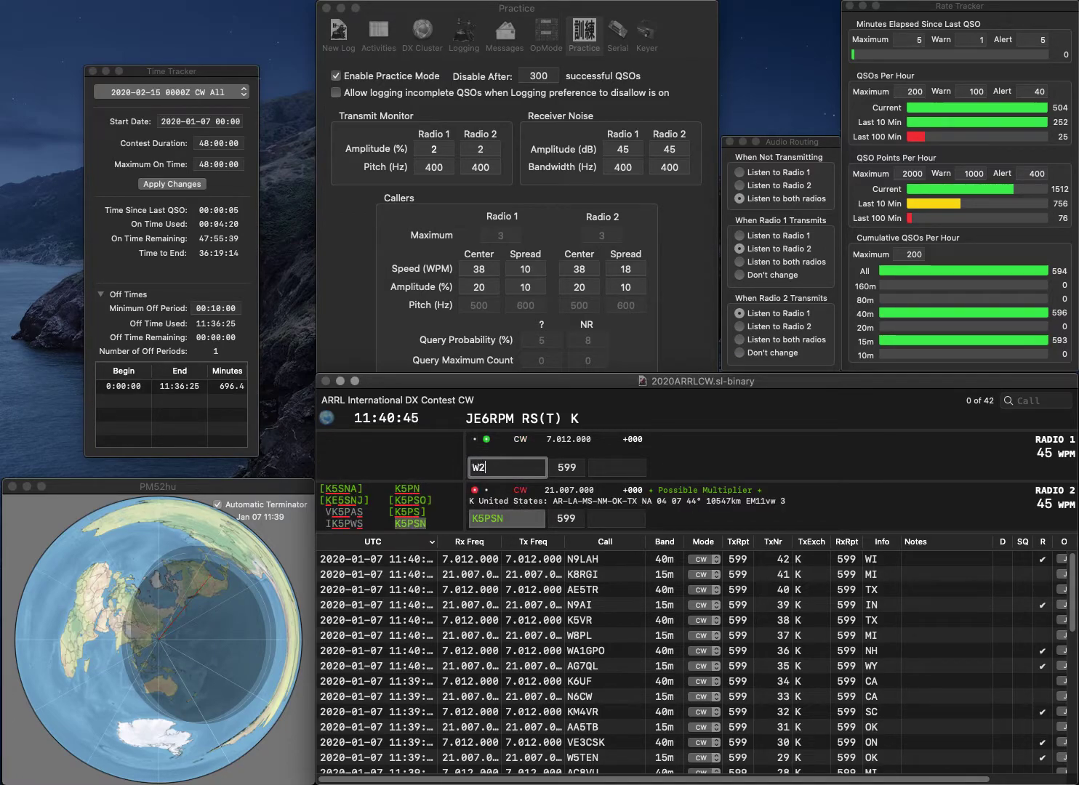
{"action": "type", "text": "ASC"}
{"action": "key", "text": "Return"}
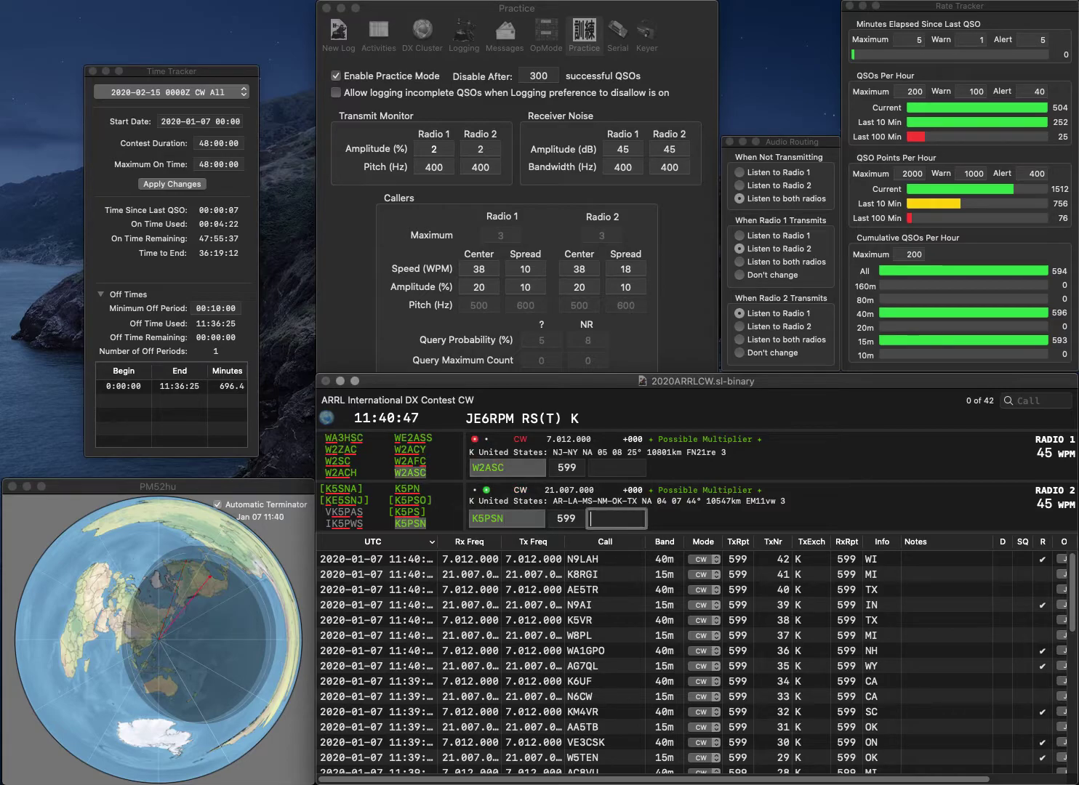
{"action": "type", "text": "TX"}
{"action": "key", "text": "Return"}
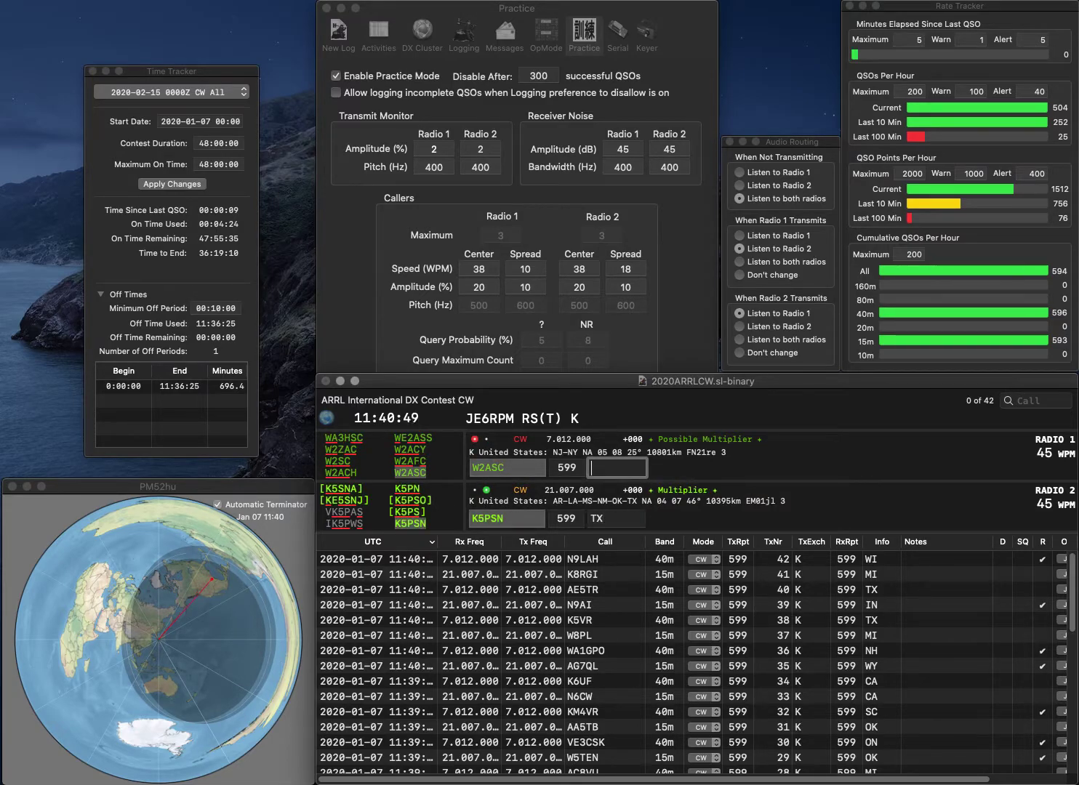
{"action": "type", "text": "NJ"}
{"action": "key", "text": "Return"}
- Answer N1XGY/4 on Radio 2 and enter the partial call S on Radio 1
{"action": "type", "text": "N1XGY/4"}
{"action": "key", "text": "Return"}
{"action": "type", "text": "S"}
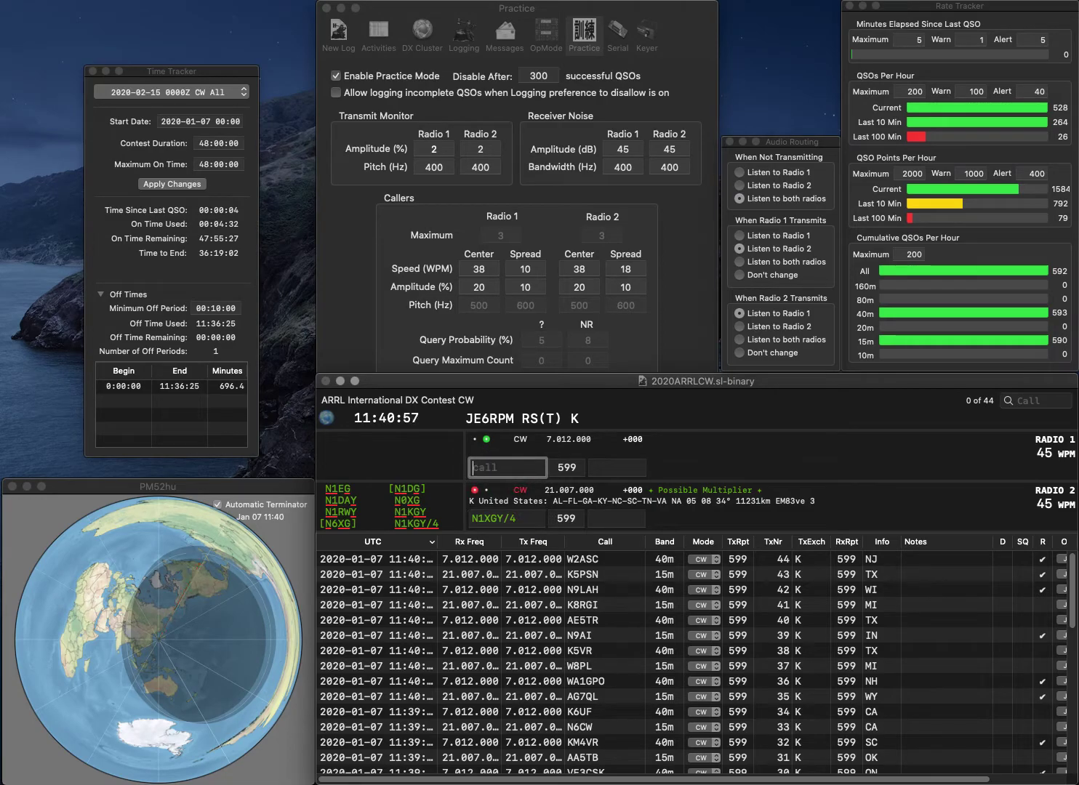
{"action": "key", "text": "Down"}
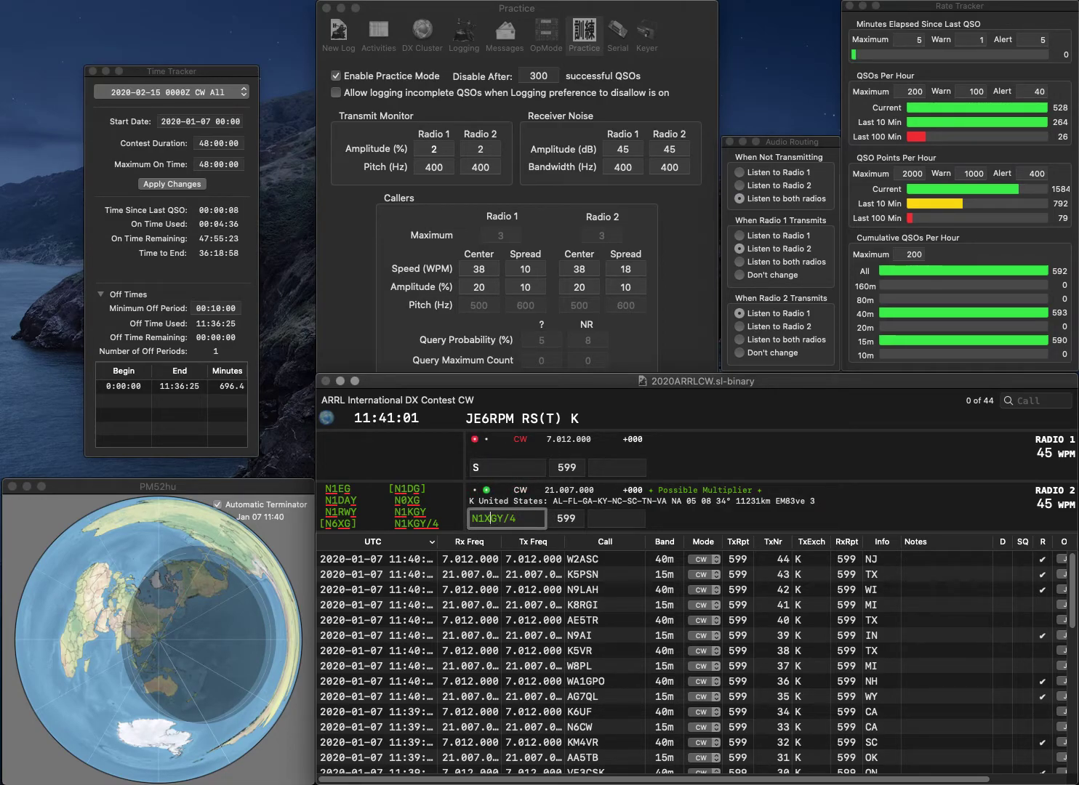
{"action": "key", "text": "BackSpace"}
{"action": "type", "text": "K"}
{"action": "key", "text": "Return"}
- Complete the partial call on Radio 1 as WW1S and answer the station
{"action": "type", "text": "2"}
{"action": "key", "text": "BackSpace"}
{"action": "type", "text": "WW"}
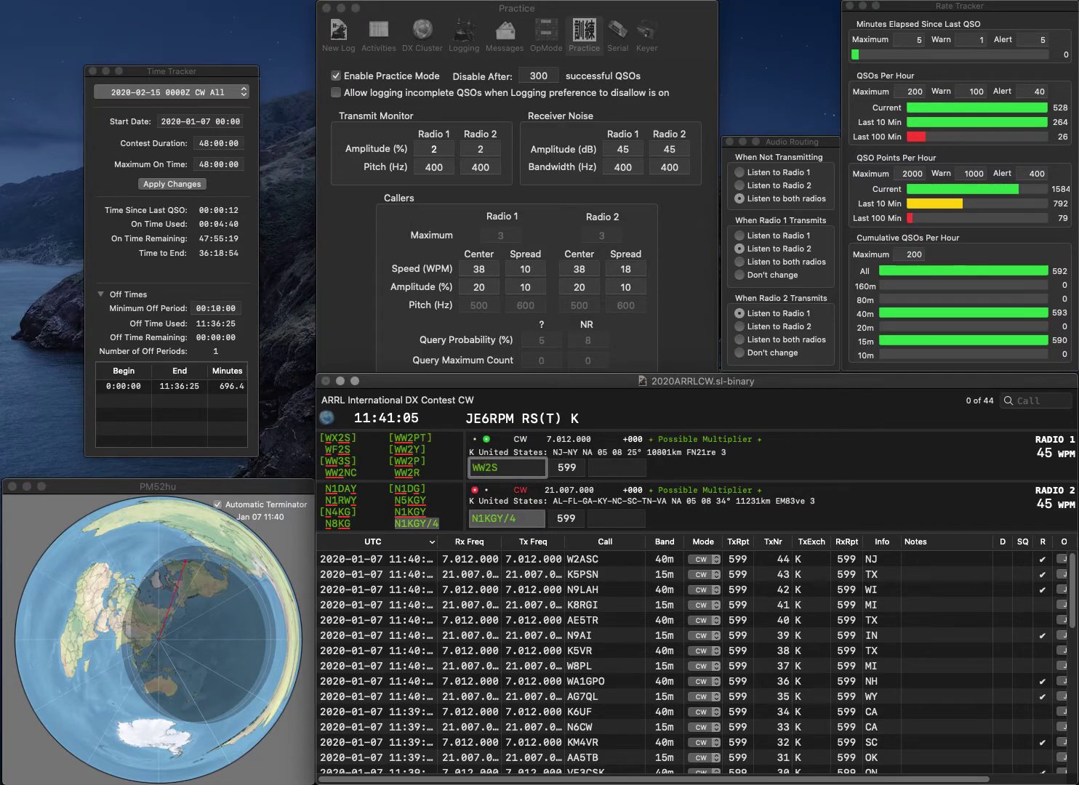
{"action": "type", "text": "1"}
{"action": "key", "text": "Return"}
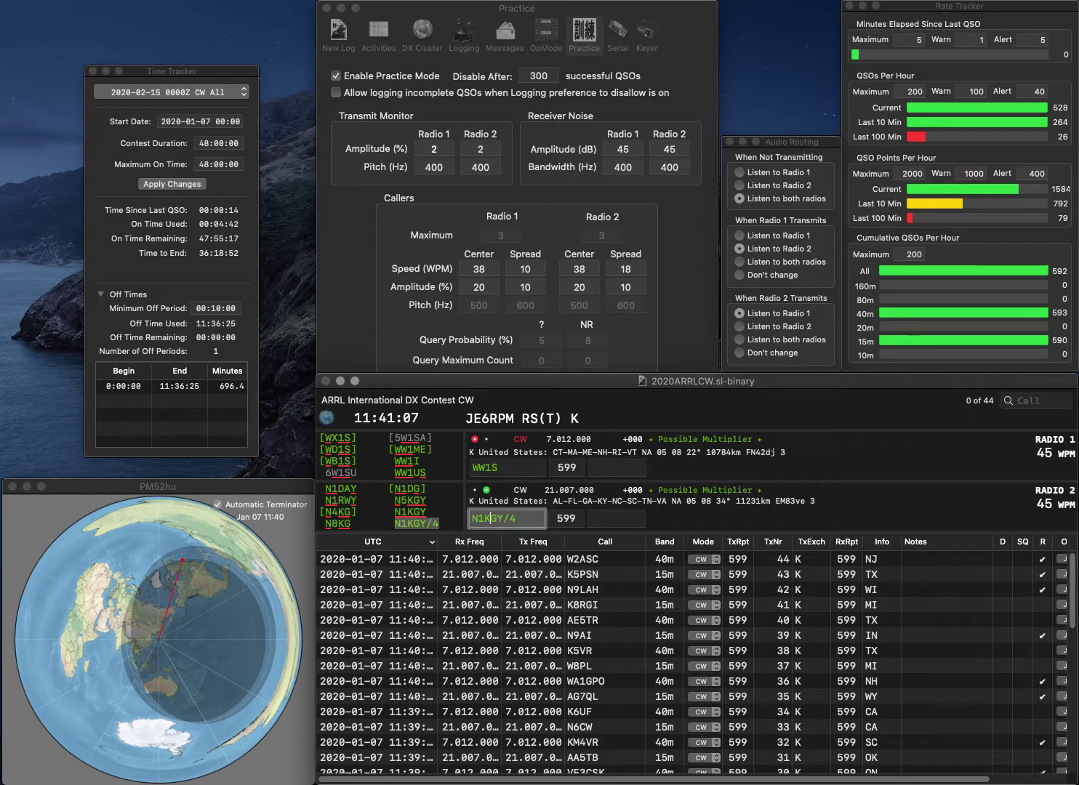
{"action": "type", "text": "KY"}
{"action": "key", "text": "Return"}
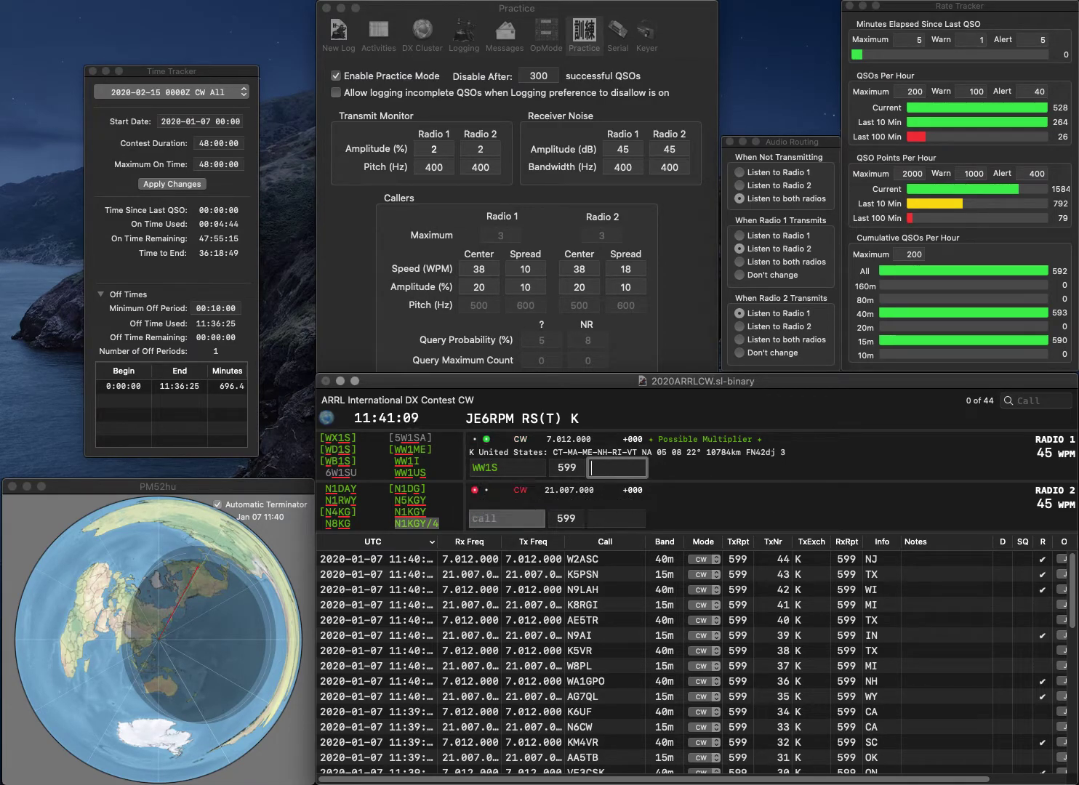
{"action": "key", "text": "BackSpace"}
{"action": "type", "text": "3"}
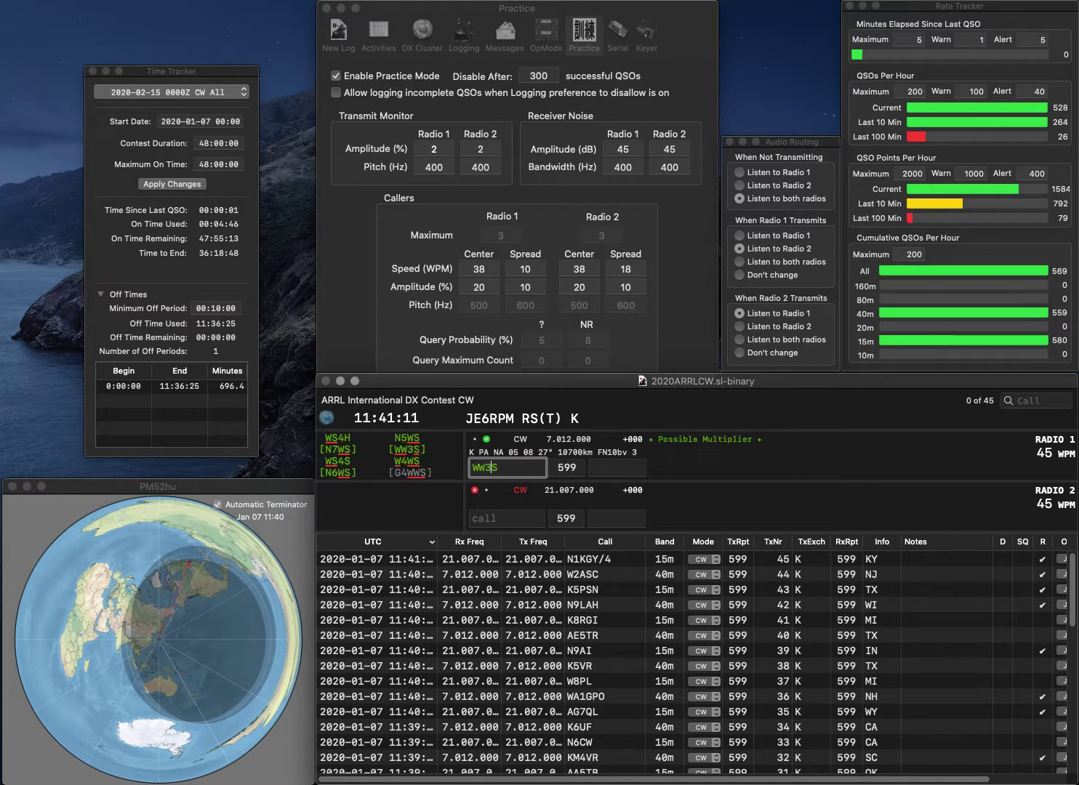
{"action": "key", "text": "Return"}
- Enter the call N3VS on Radio 2 and answer the station
{"action": "type", "text": "N3V"}
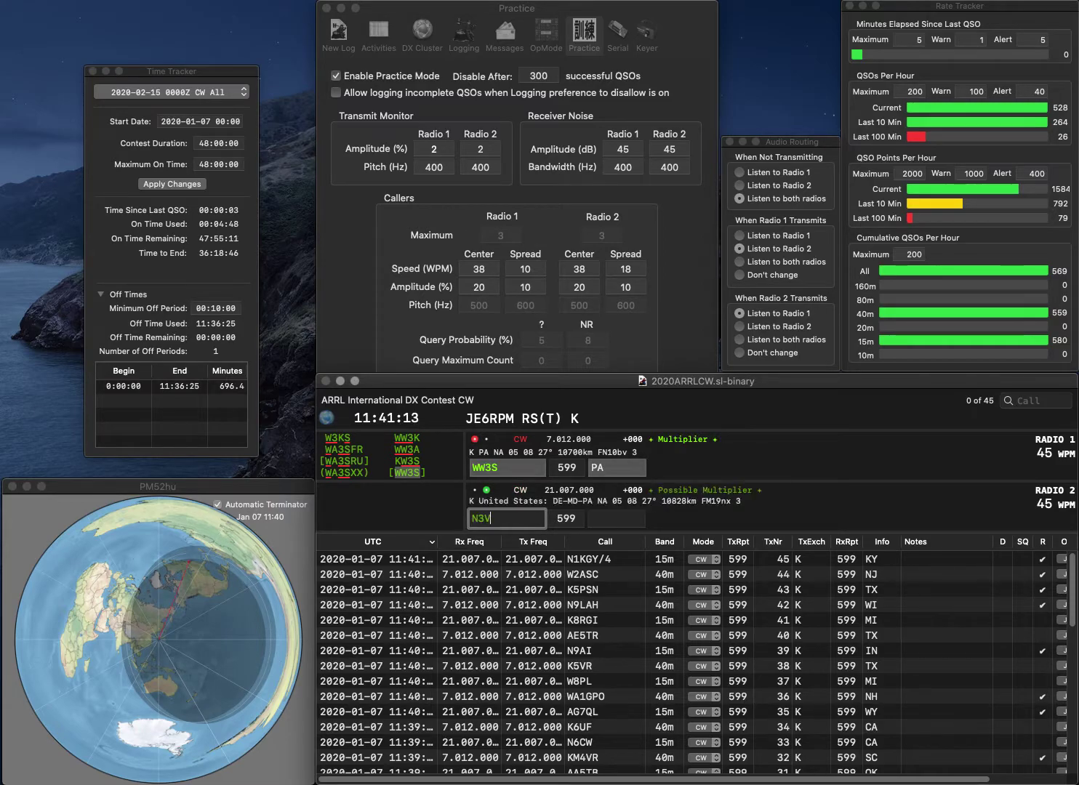
{"action": "type", "text": "S"}
{"action": "key", "text": "Return"}
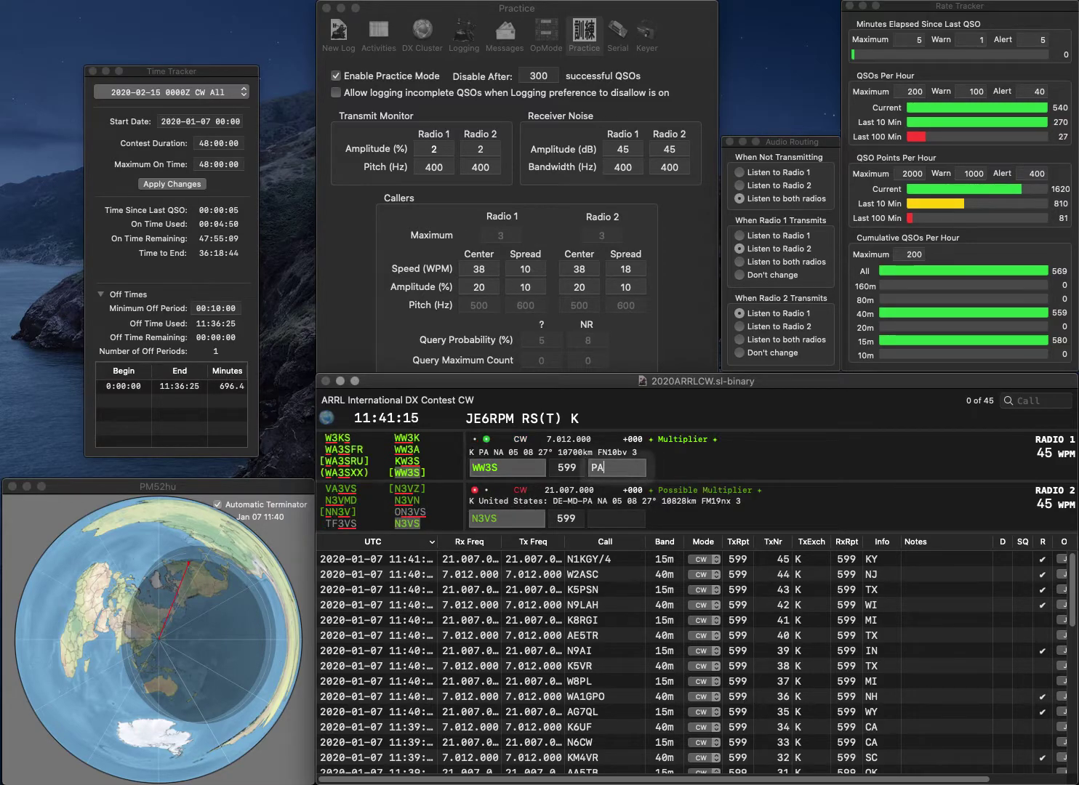
{"action": "key", "text": "Return"}
{"action": "key", "text": "space"}
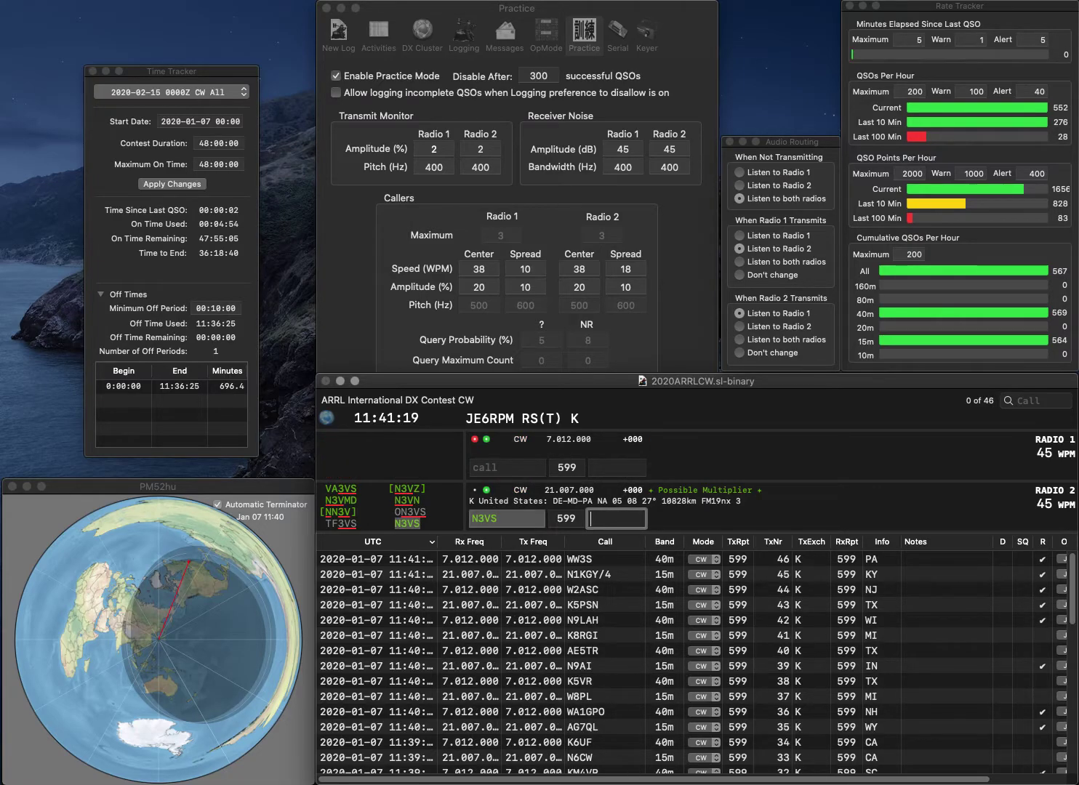
{"action": "type", "text": "DE"}
{"action": "key", "text": "Return"}
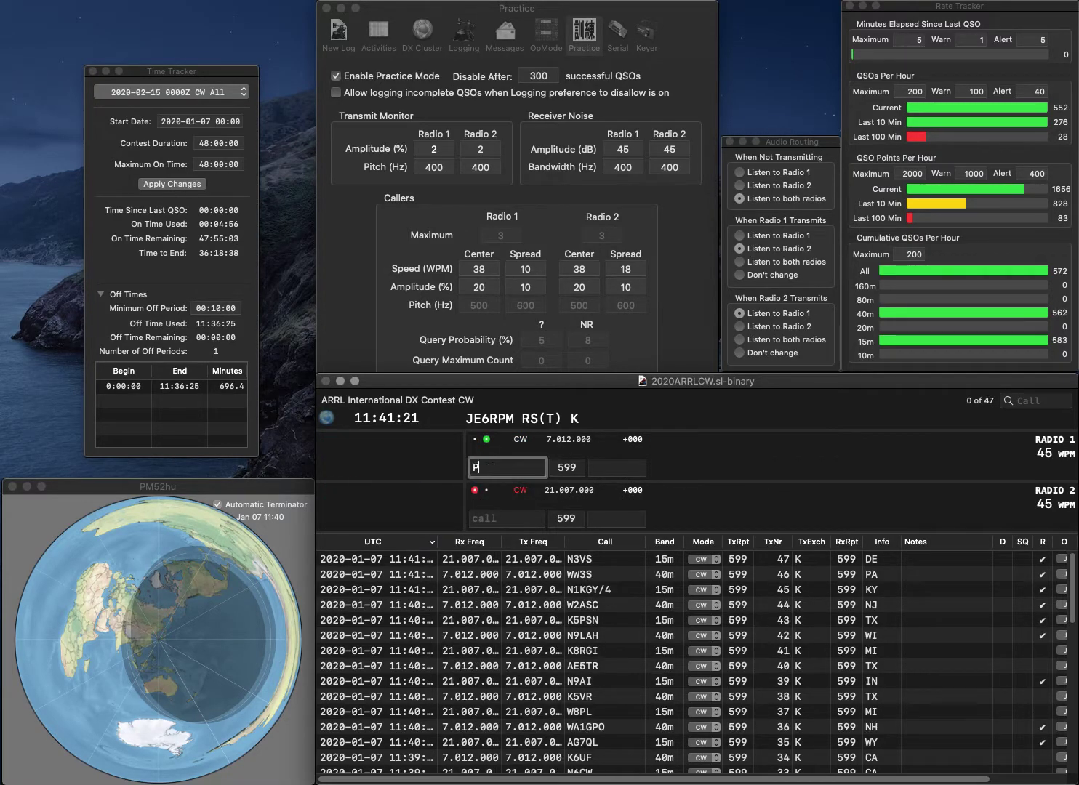
- Send the partial call PK on Radio 1, answer NA2R on Radio 2, and complete Radio 1 as K8PK with exchange OH
{"action": "key", "text": "Return"}
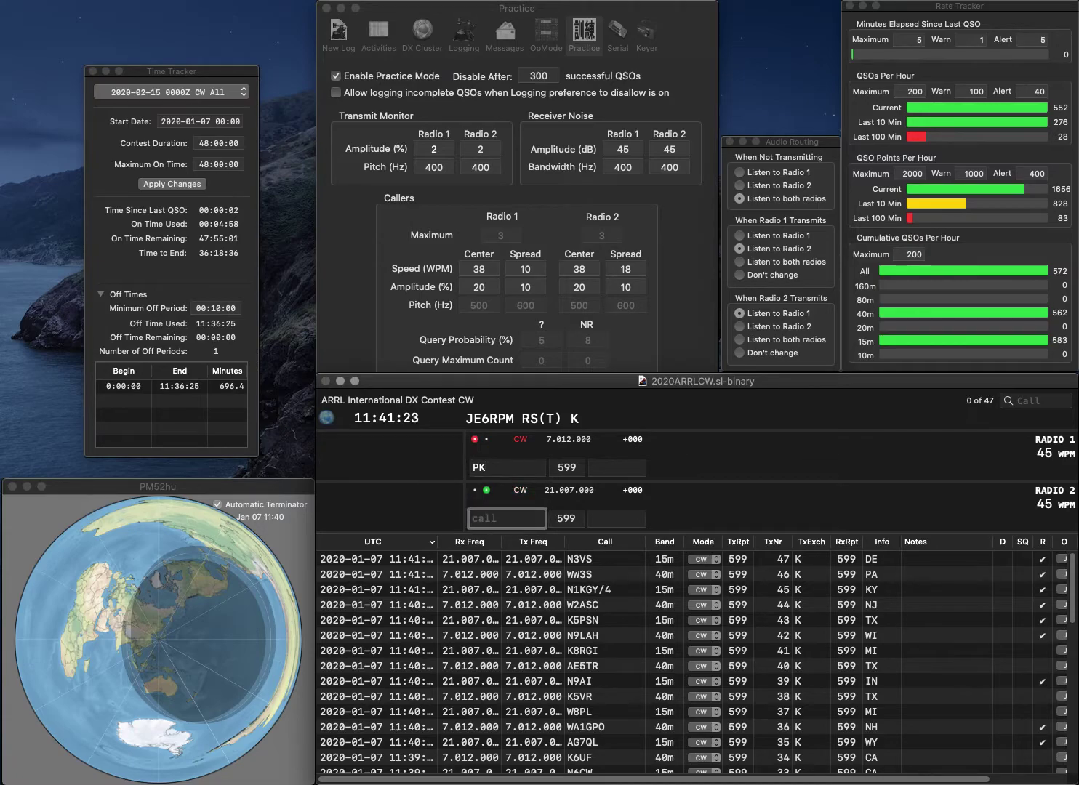
{"action": "type", "text": "NA2R"}
{"action": "key", "text": "Return"}
{"action": "type", "text": "K8"}
{"action": "key", "text": "Return"}
{"action": "type", "text": "OH"}
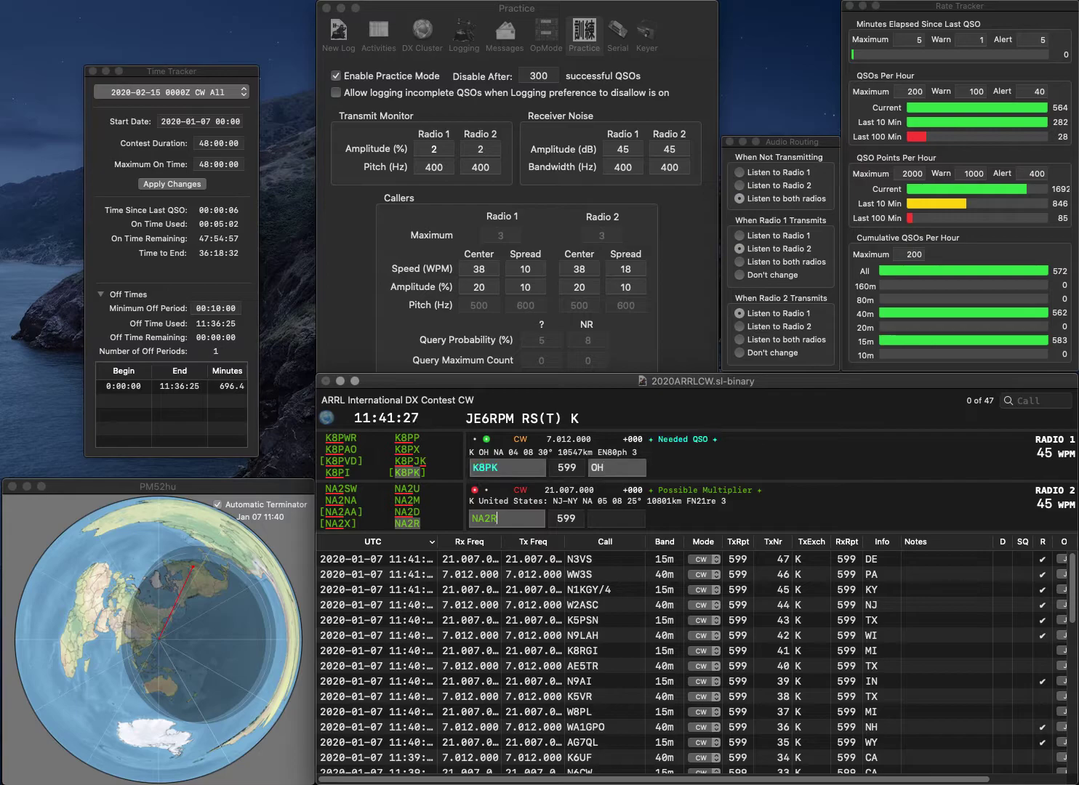
- Log NA2R with exchange NJ on Radio 2
{"action": "key", "text": "Return"}
{"action": "type", "text": "NJ"}
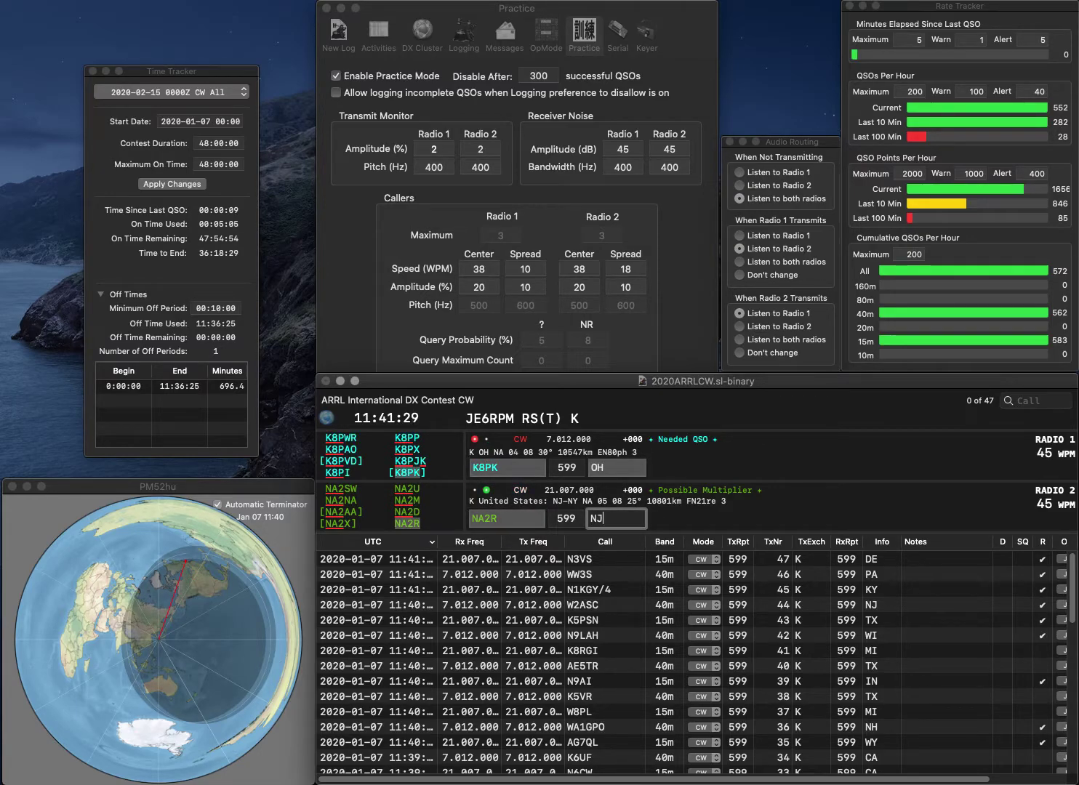
{"action": "key", "text": "Return"}
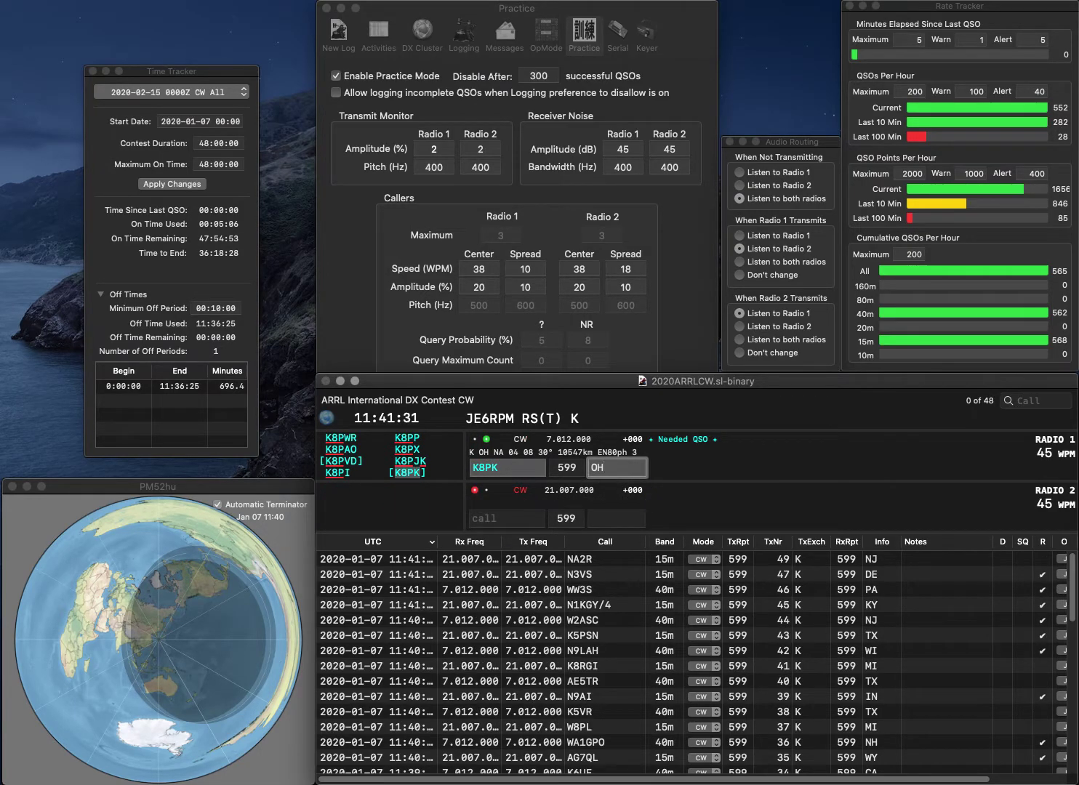
{"action": "key", "text": "Return"}
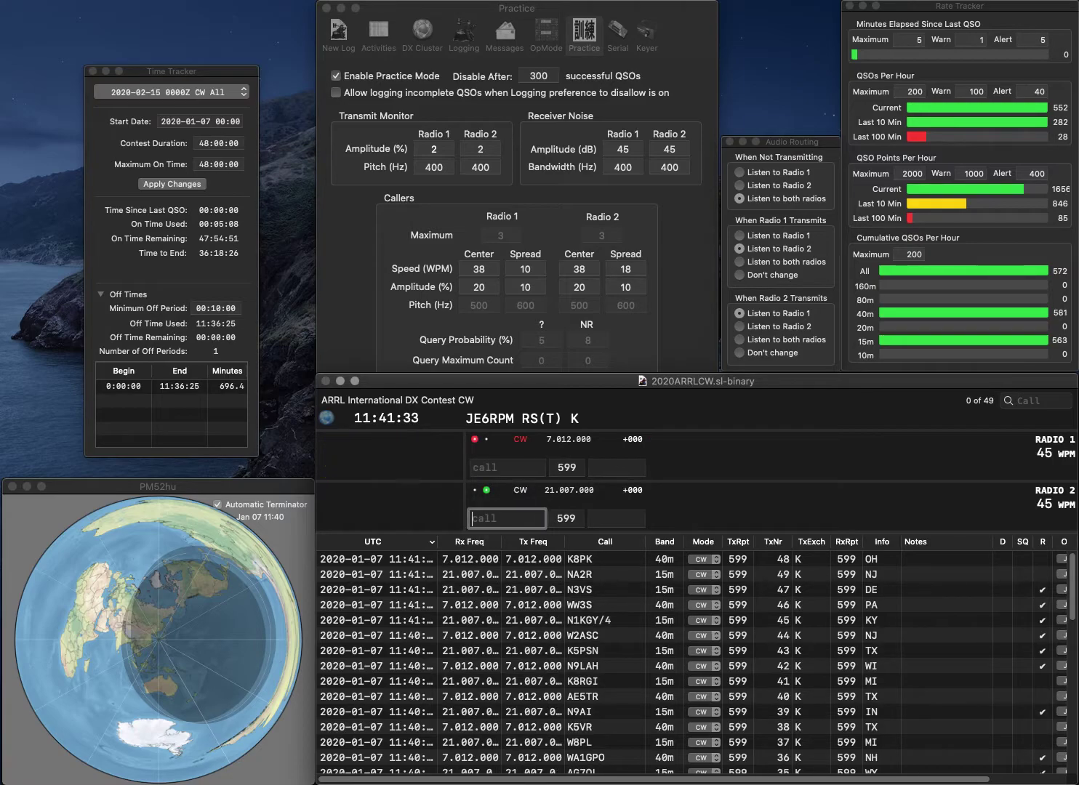
{"action": "type", "text": "KA8GFB"}
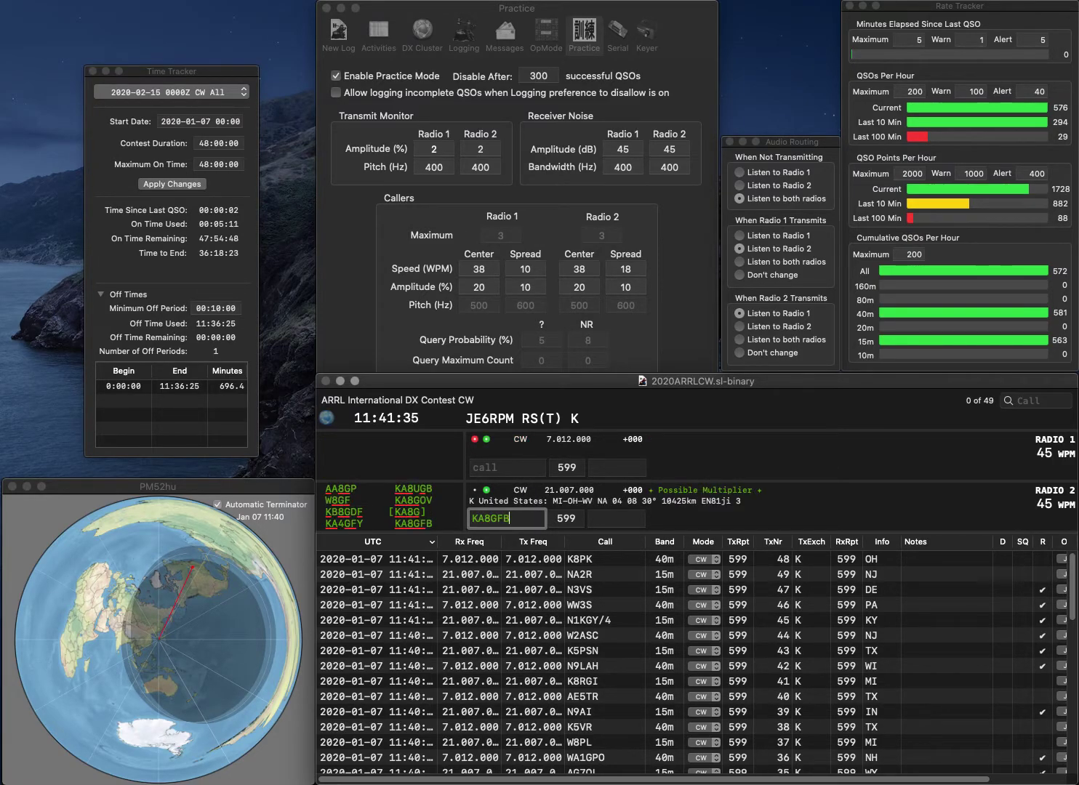
{"action": "key", "text": "Return"}
- Enter HWGD on Radio 1, change its first character to 5, and send the partial call 5WGD
{"action": "type", "text": "HWGD"}
{"action": "key", "text": "Home"}
{"action": "key", "text": "Delete"}
{"action": "type", "text": "5"}
{"action": "key", "text": "Return"}
- Log KA8GFB on Radio 2 with exchange OH
{"action": "key", "text": "space"}
{"action": "type", "text": "OH"}
{"action": "key", "text": "Return"}
{"action": "key", "text": "BackSpace"}
{"action": "type", "text": "KG5W"}
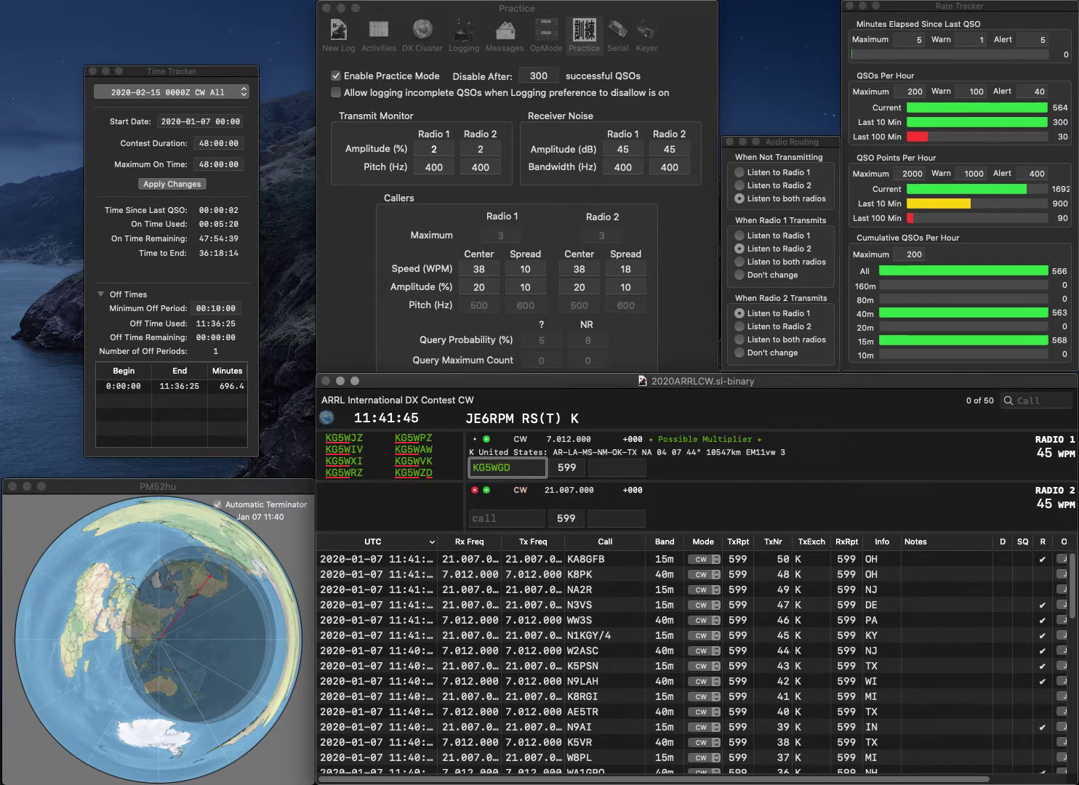
{"action": "type", "text": "Z"}
{"action": "key", "text": "Return"}
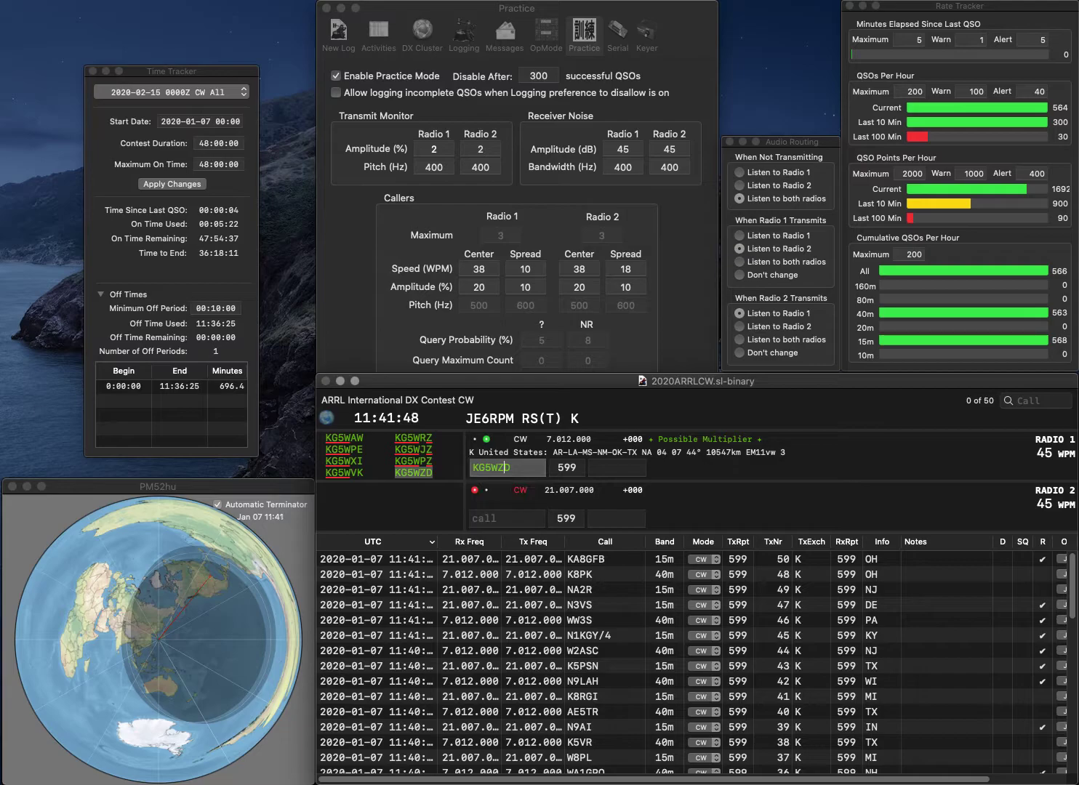
{"action": "type", "text": "N5KAE"}
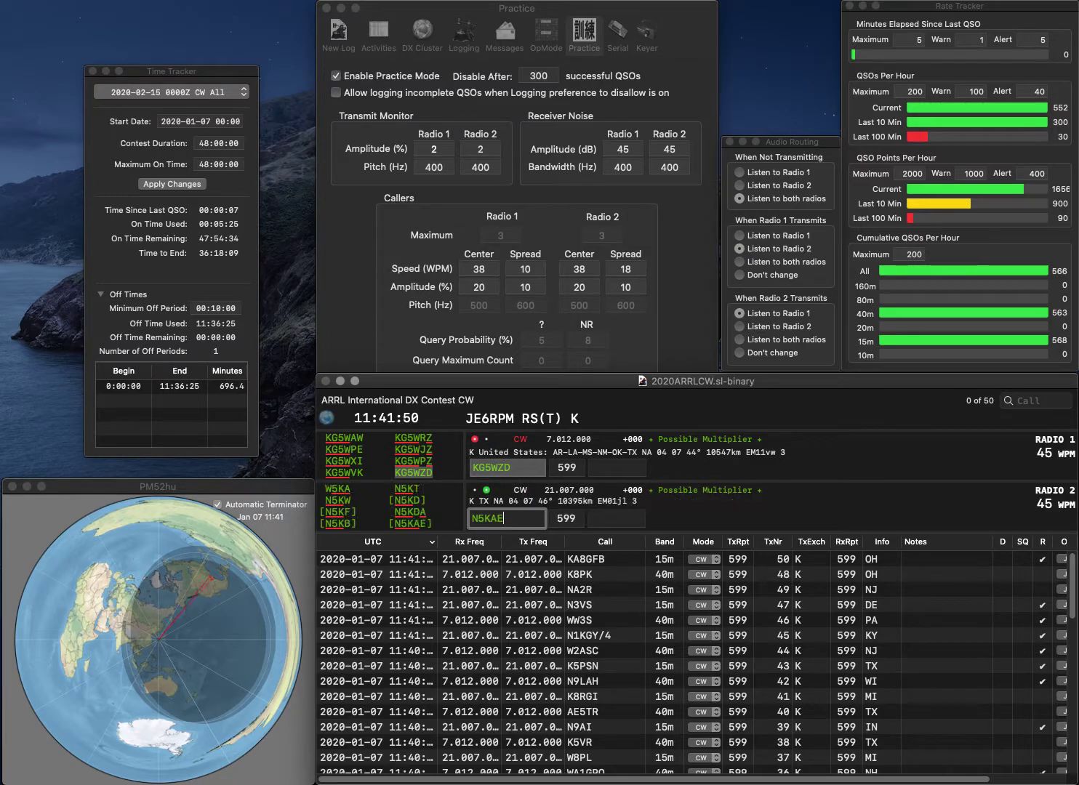
{"action": "key", "text": "Return"}
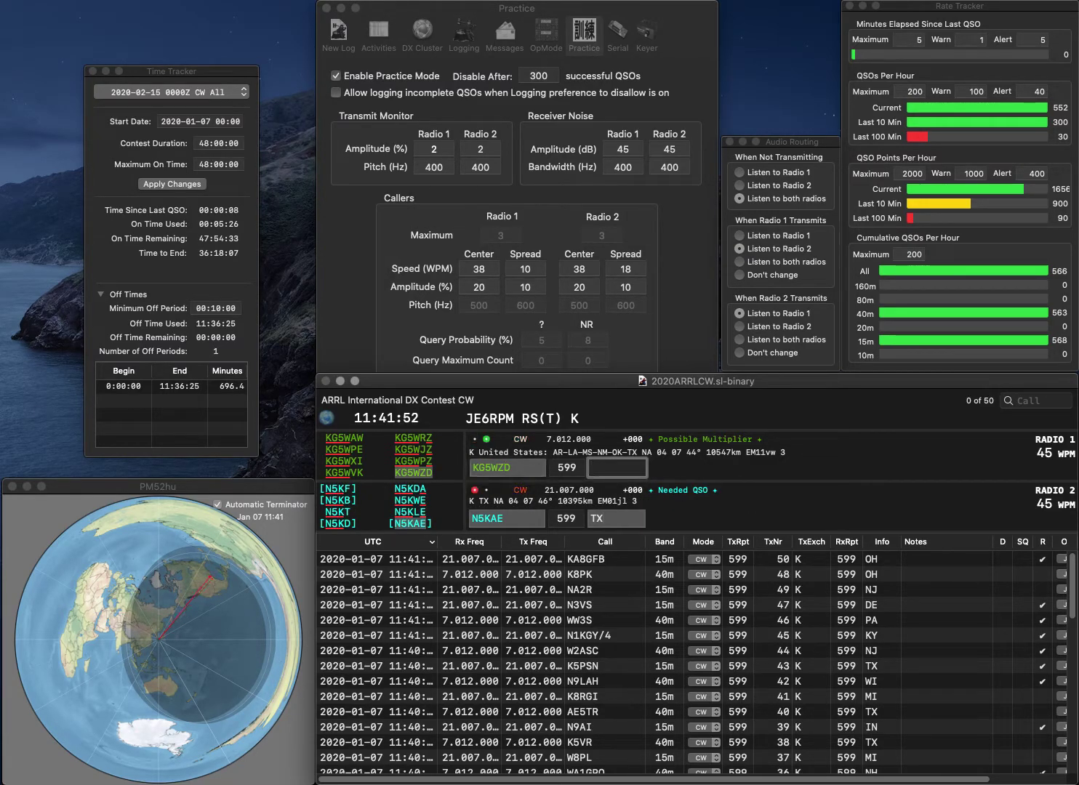
{"action": "type", "text": "OK"}
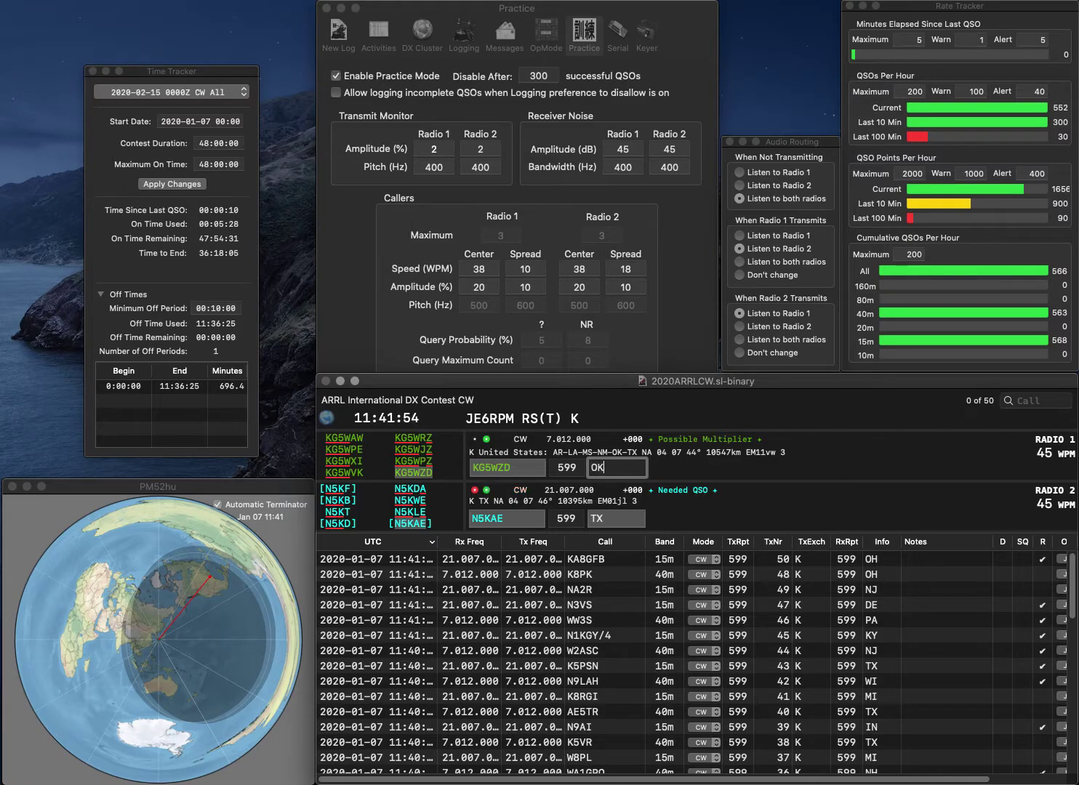
{"action": "key", "text": "Return"}
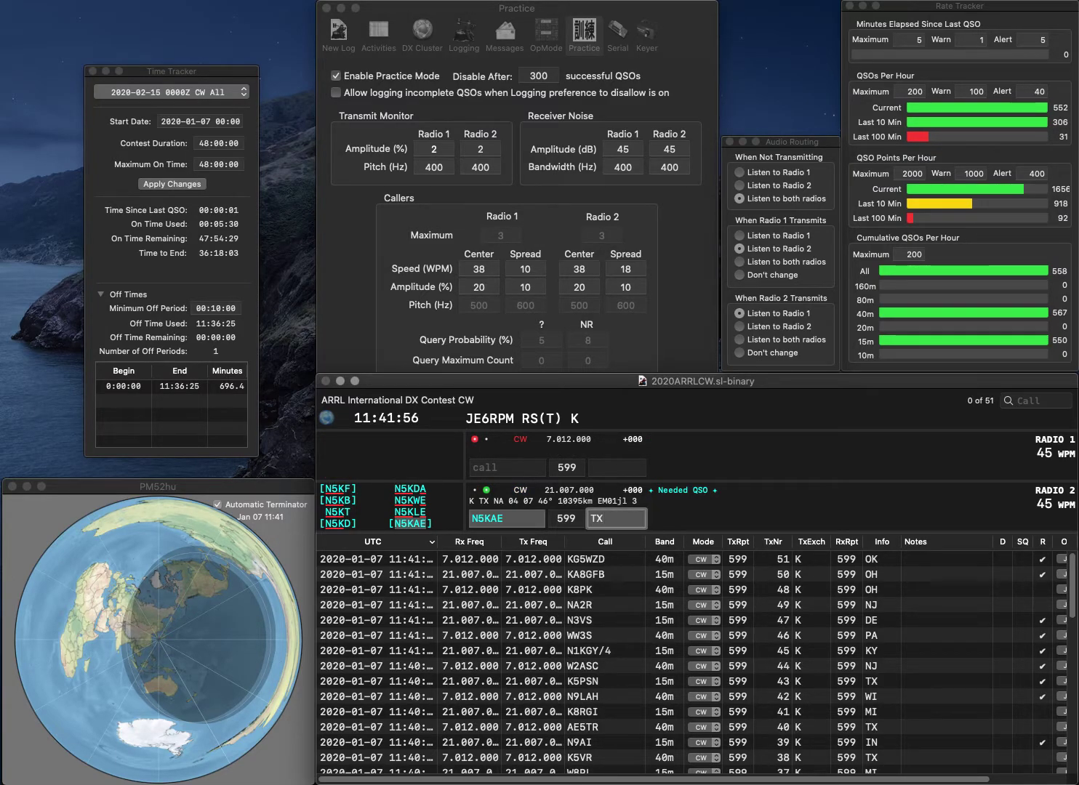
{"action": "key", "text": "Return"}
{"action": "type", "text": "WB8TDG"}
{"action": "key", "text": "Return"}
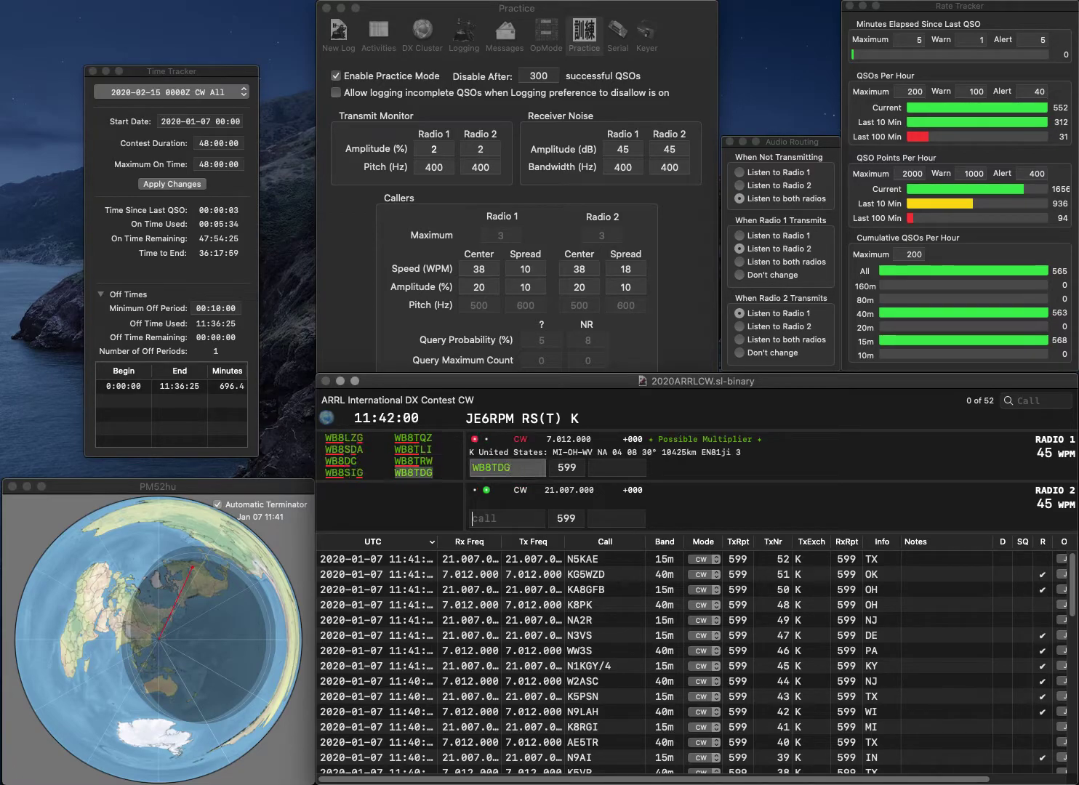
{"action": "type", "text": "7AZ"}
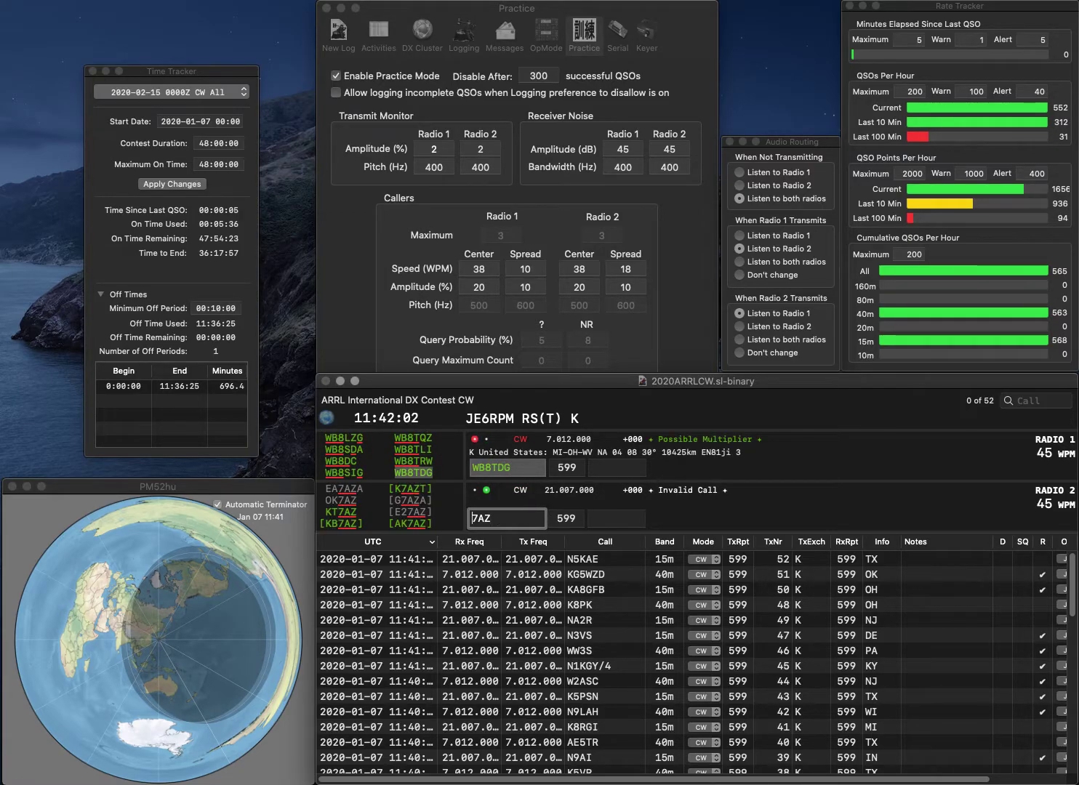
{"action": "key", "text": "Home"}
{"action": "type", "text": "KA"}
{"action": "key", "text": "Return"}
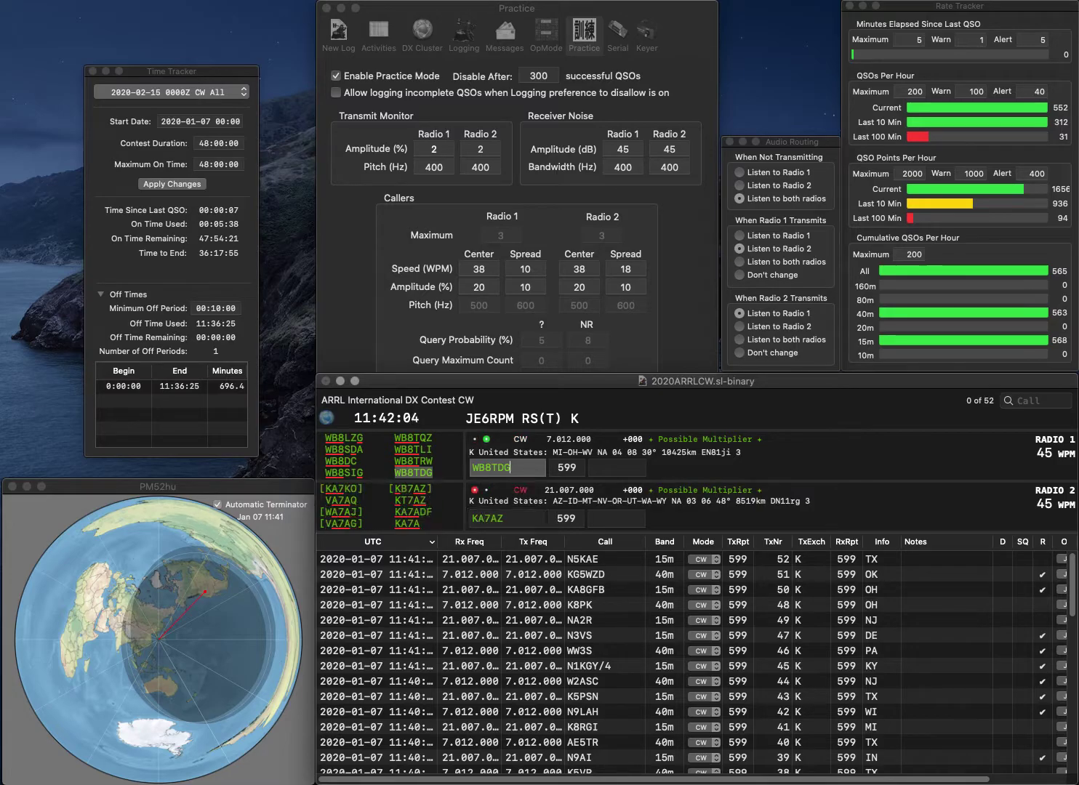
{"action": "key", "text": "Return"}
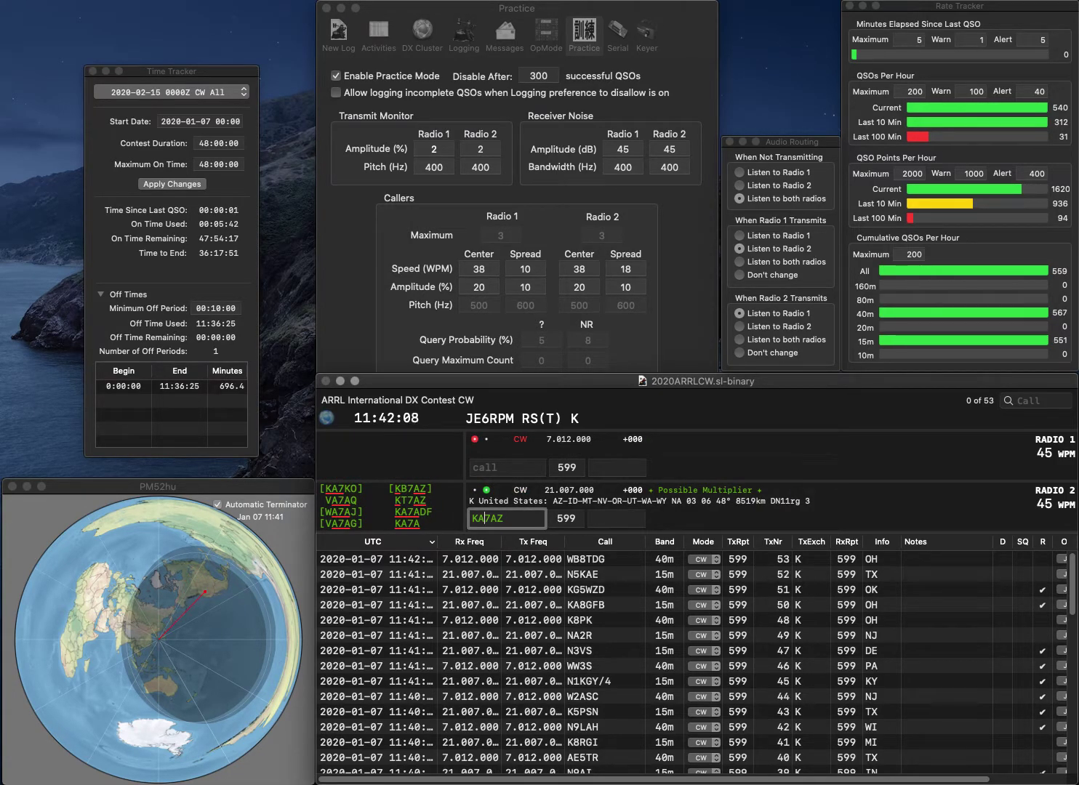
{"action": "key", "text": "BackSpace"}
{"action": "type", "text": "T"}
{"action": "key", "text": "Return"}
- Answer W5DCC on Radio 1 and log KT7AZ with exchange AZ on Radio 2
{"action": "type", "text": "W5DCC"}
{"action": "key", "text": "Return"}
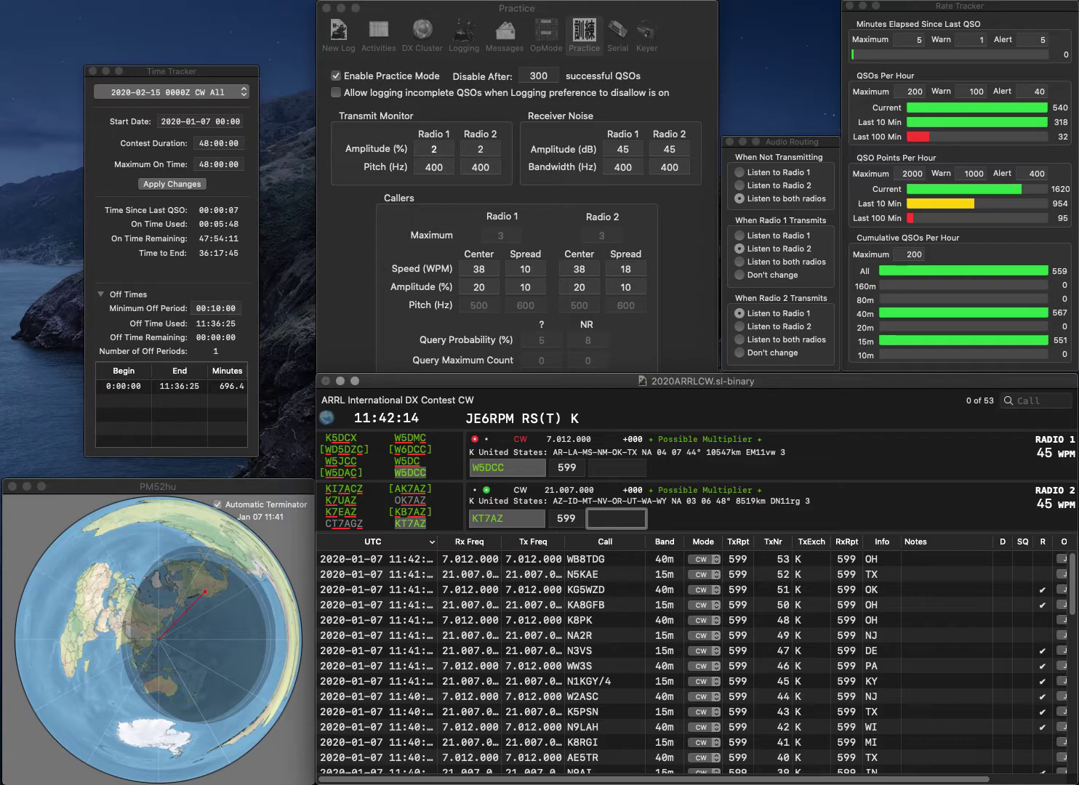
{"action": "key", "text": "Return"}
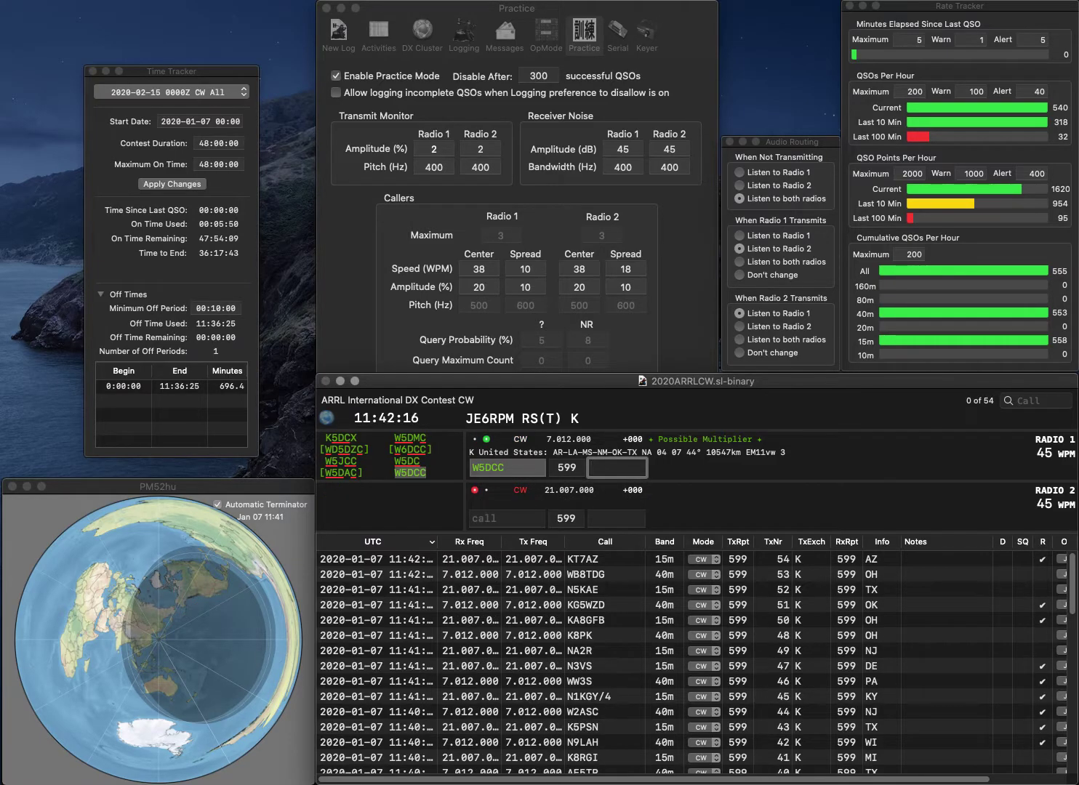
{"action": "type", "text": "AR"}
{"action": "key", "text": "Return"}
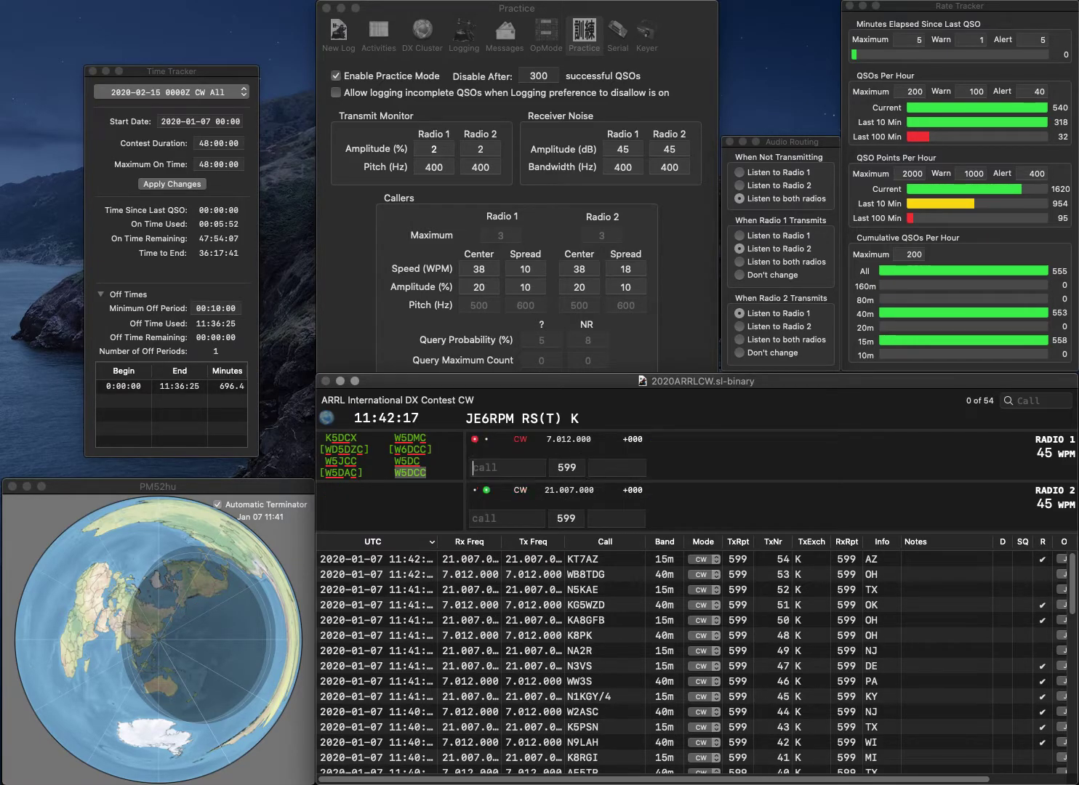
{"action": "type", "text": "N7DB"}
{"action": "key", "text": "Return"}
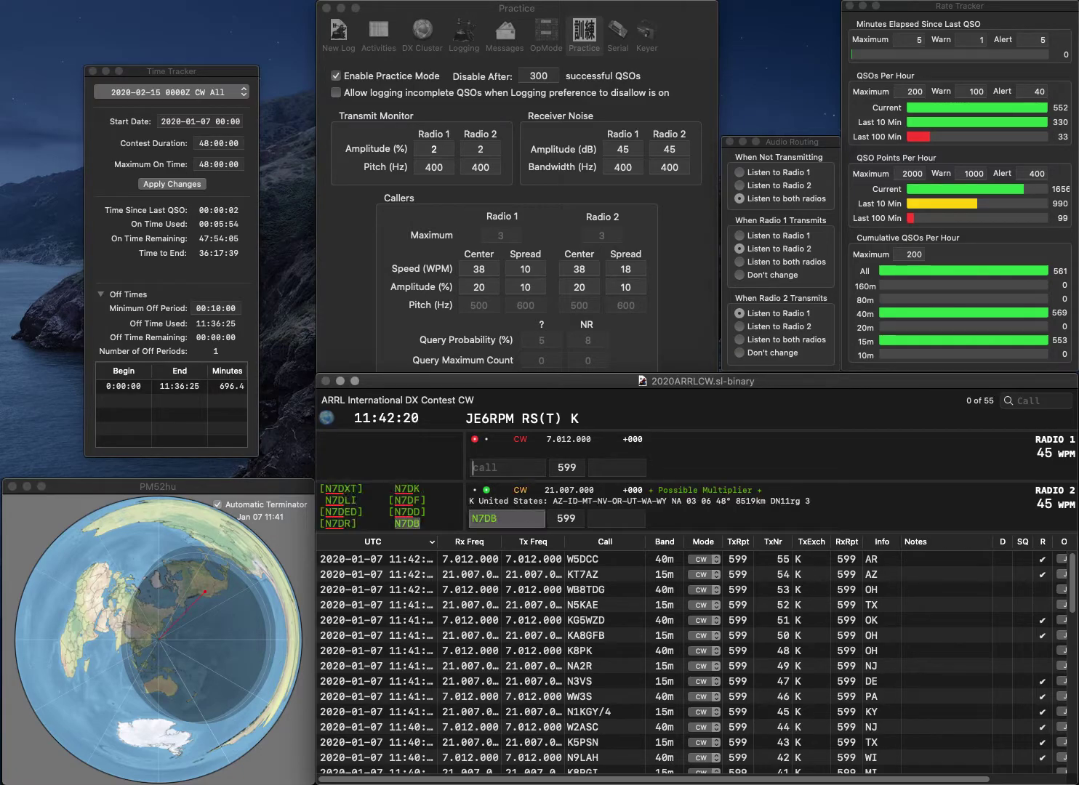
{"action": "type", "text": "W6CC"}
{"action": "key", "text": "Return"}
{"action": "key", "text": "space"}
{"action": "type", "text": "WA"}
{"action": "key", "text": "Return"}
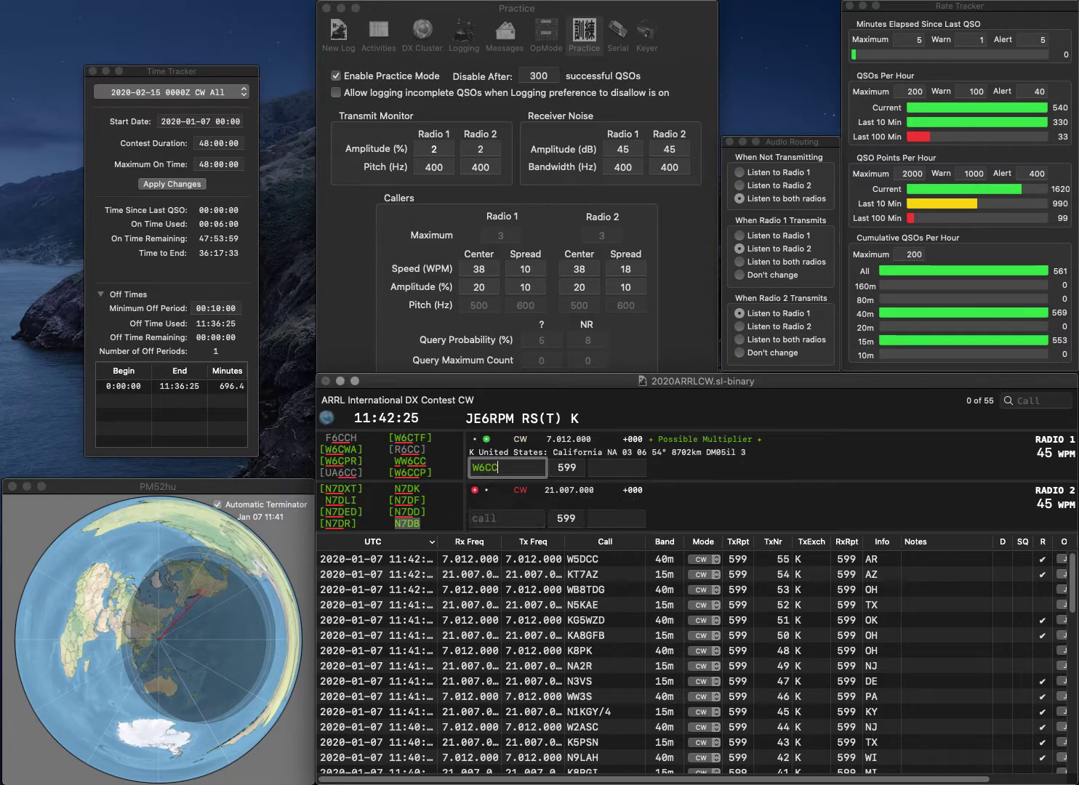
{"action": "key", "text": "BackSpace"}
{"action": "type", "text": "K"}
{"action": "key", "text": "Return"}
{"action": "type", "text": "N5"}
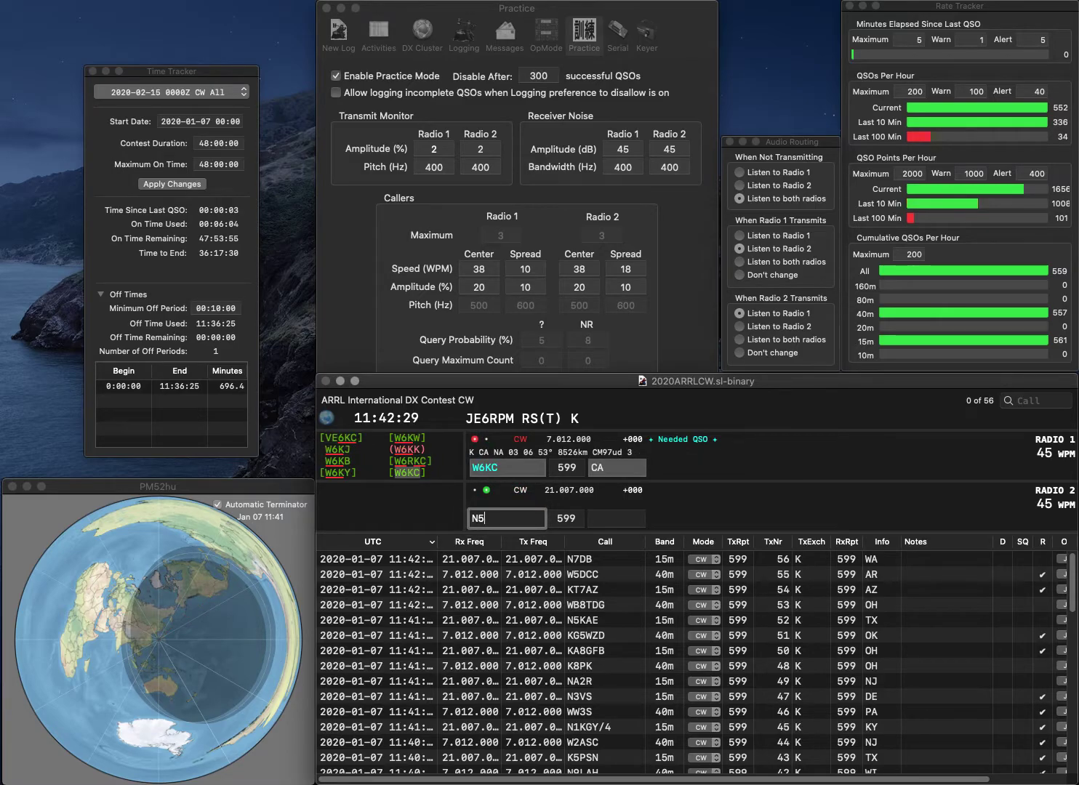
{"action": "type", "text": "XE"}
{"action": "key", "text": "Return"}
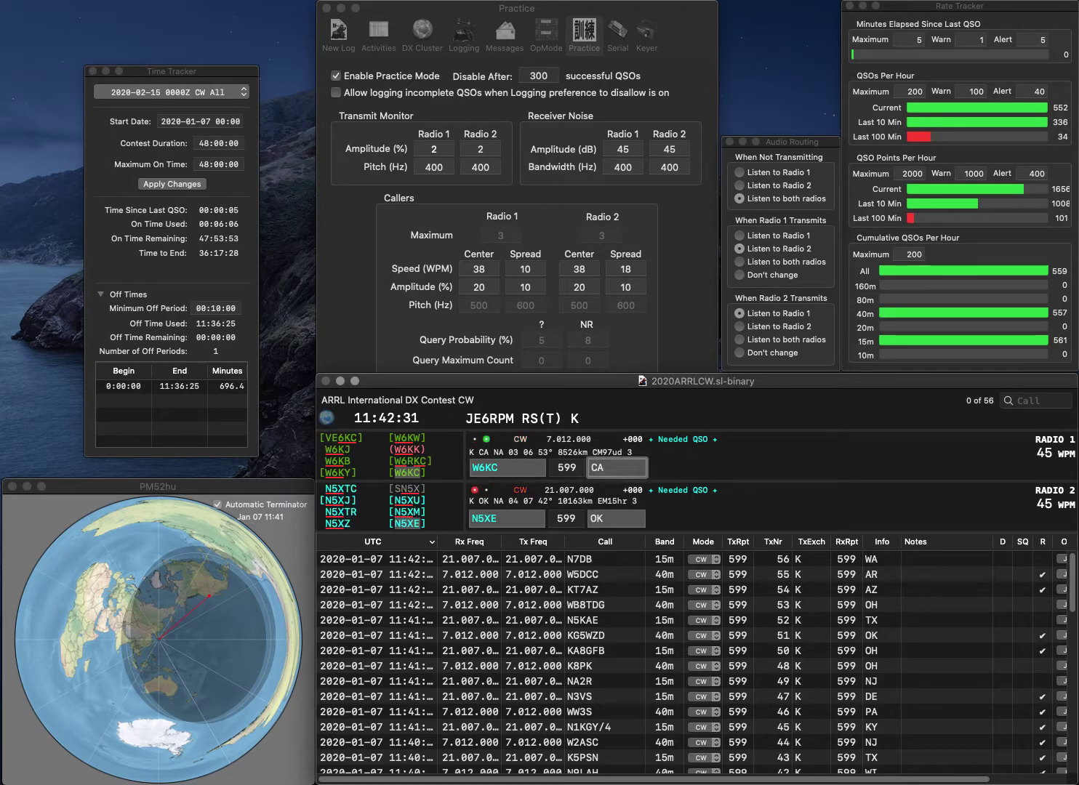
{"action": "key", "text": "Return"}
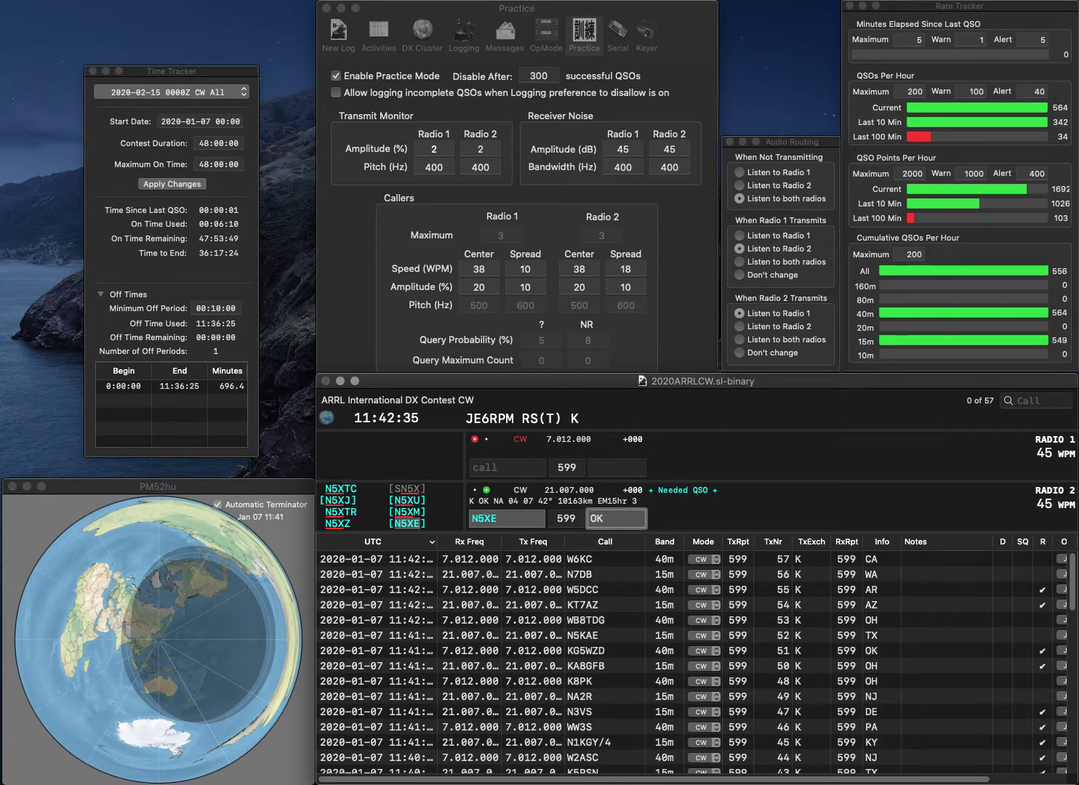
{"action": "key", "text": "Return"}
{"action": "type", "text": "N5PY"}
{"action": "key", "text": "Return"}
{"action": "type", "text": "VE2H"}
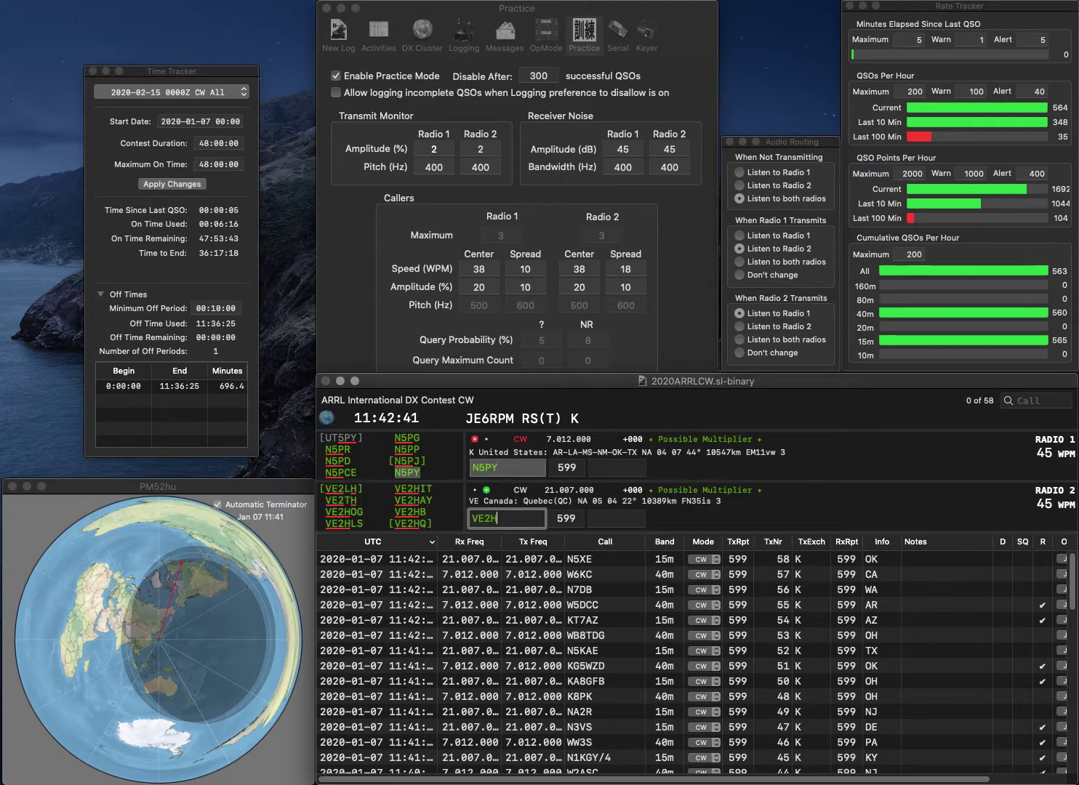
{"action": "type", "text": "SG"}
{"action": "key", "text": "BackSpace"}
{"action": "key", "text": "BackSpace"}
{"action": "type", "text": "G"}
{"action": "key", "text": "Return"}
- Log N5PY with exchange NM on Radio 1 and correct the Radio 2 call to VE2SG
{"action": "key", "text": "space"}
{"action": "type", "text": "NM"}
{"action": "key", "text": "Return"}
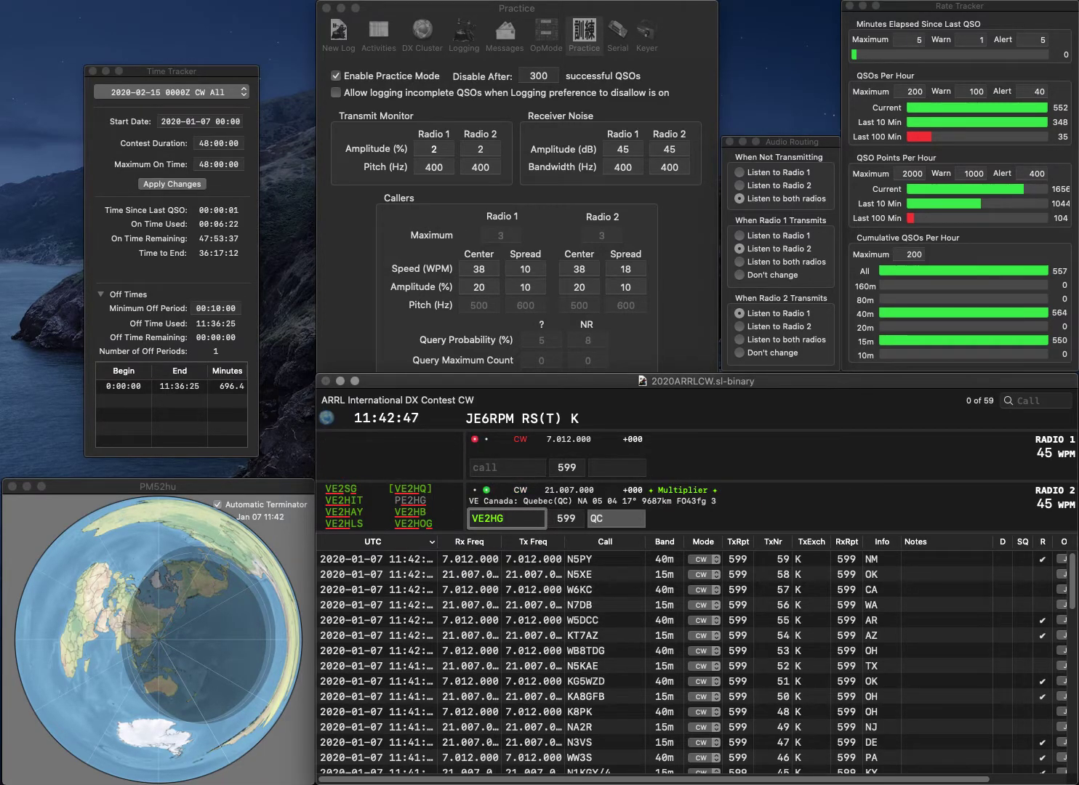
{"action": "key", "text": "Delete"}
{"action": "type", "text": "S"}
{"action": "key", "text": "Return"}
{"action": "type", "text": "K"}
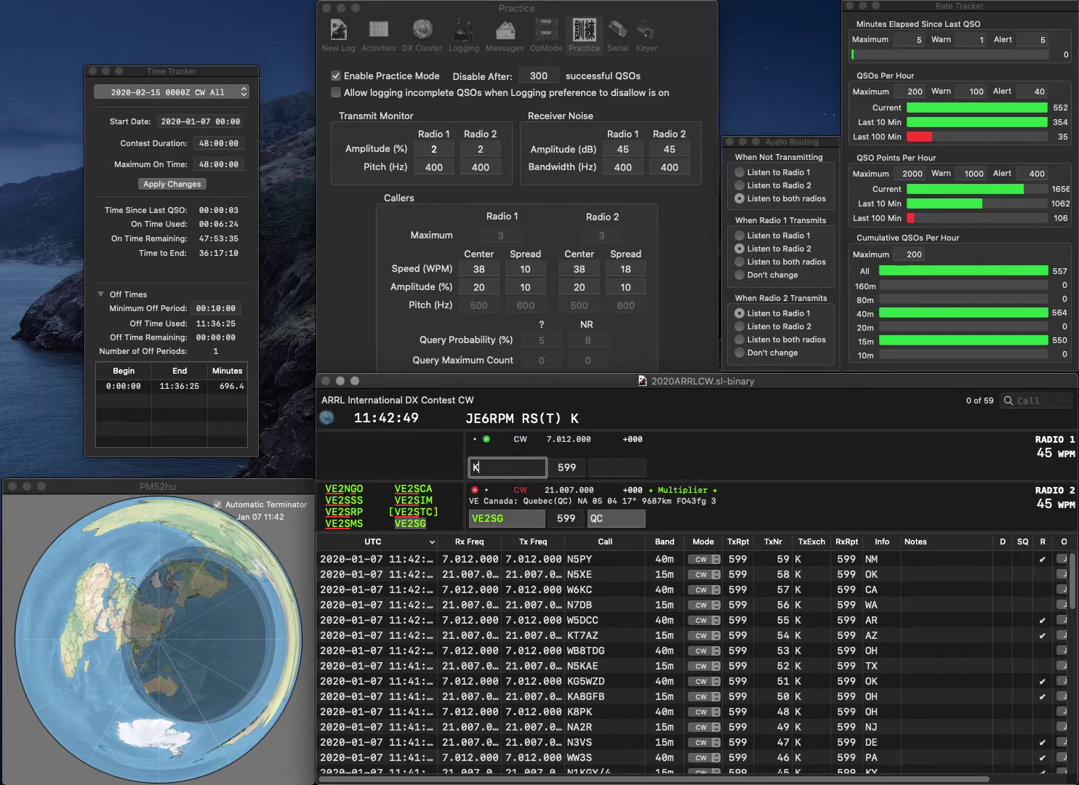
{"action": "type", "text": "E4ZUN"}
{"action": "key", "text": "Return"}
{"action": "key", "text": "Tab"}
{"action": "key", "text": "Tab"}
{"action": "key", "text": "Return"}
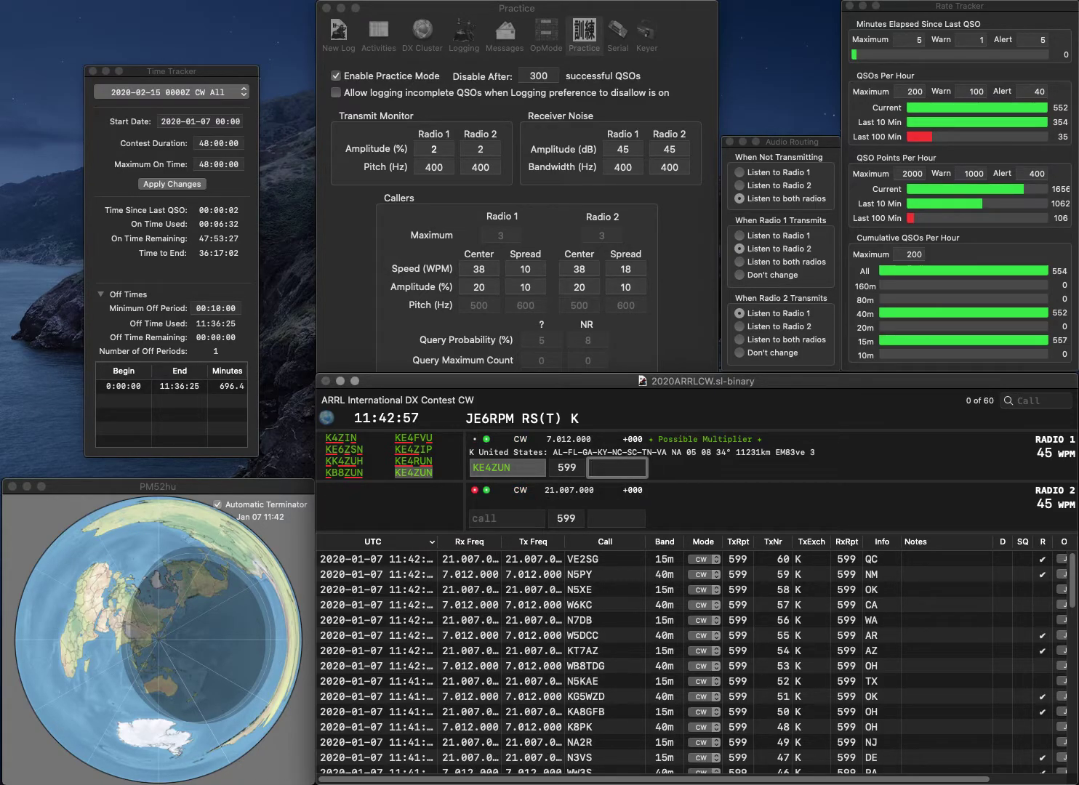
{"action": "type", "text": "AL"}
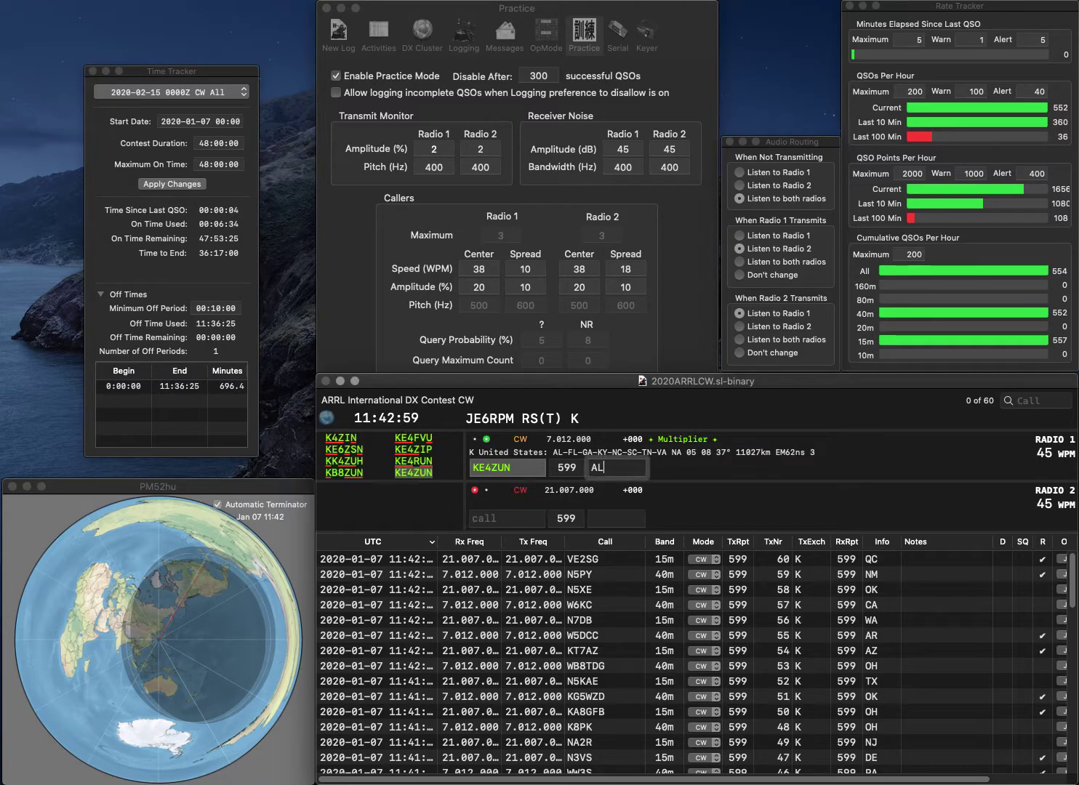
{"action": "key", "text": "Return"}
{"action": "type", "text": "K7GT"}
{"action": "type", "text": "N"}
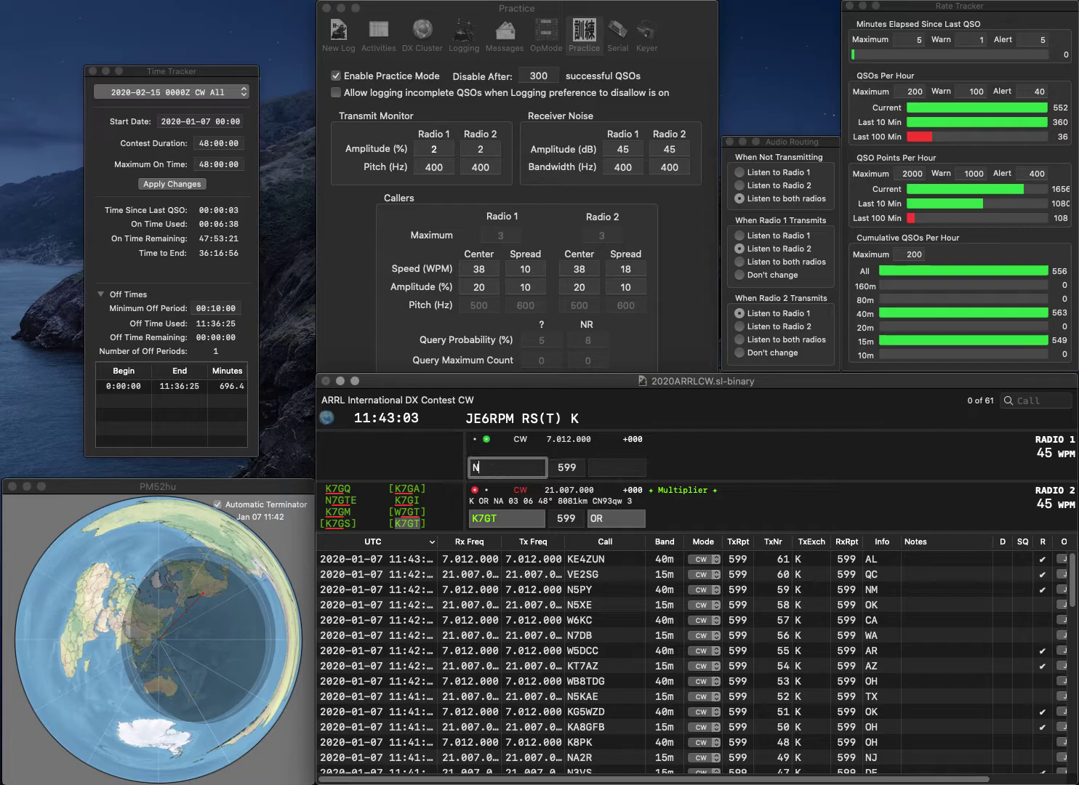
{"action": "type", "text": "0CM"}
{"action": "key", "text": "Return"}
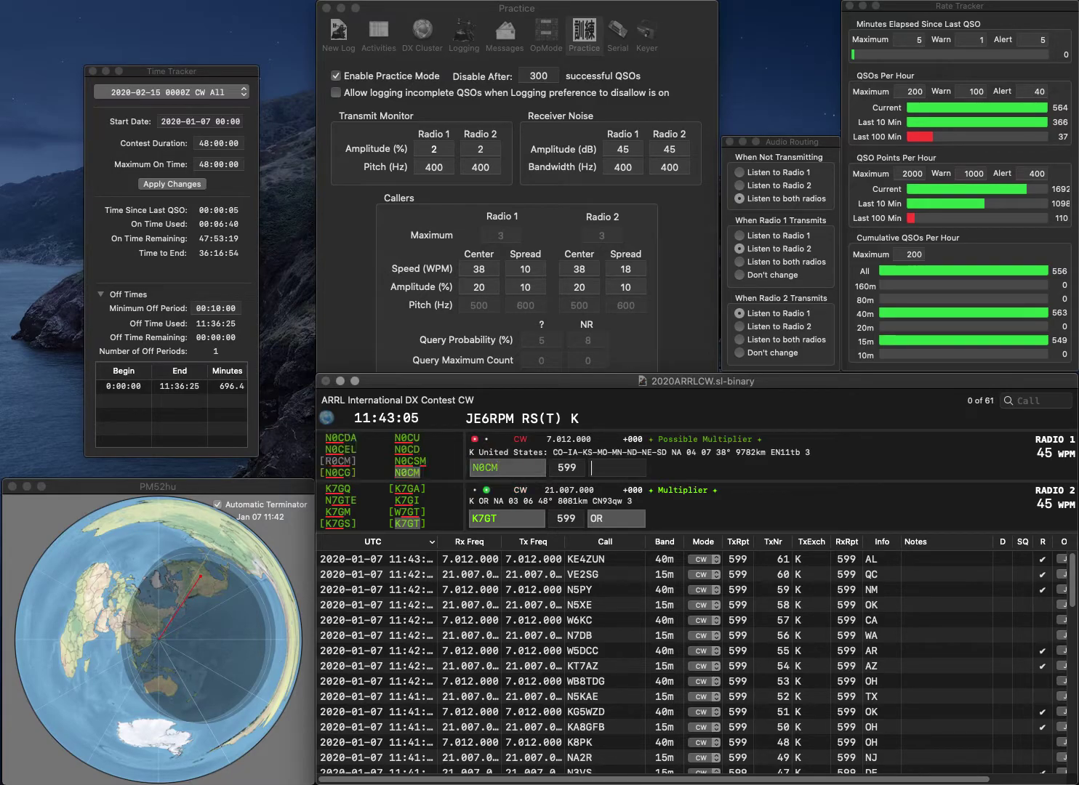
{"action": "key", "text": "Left"}
{"action": "key", "text": "BackSpace"}
{"action": "type", "text": "8"}
{"action": "key", "text": "Return"}
{"action": "key", "text": "space"}
{"action": "key", "text": "space"}
{"action": "type", "text": "IA"}
{"action": "key", "text": "Return"}
{"action": "key", "text": "Tab"}
{"action": "key", "text": "Return"}
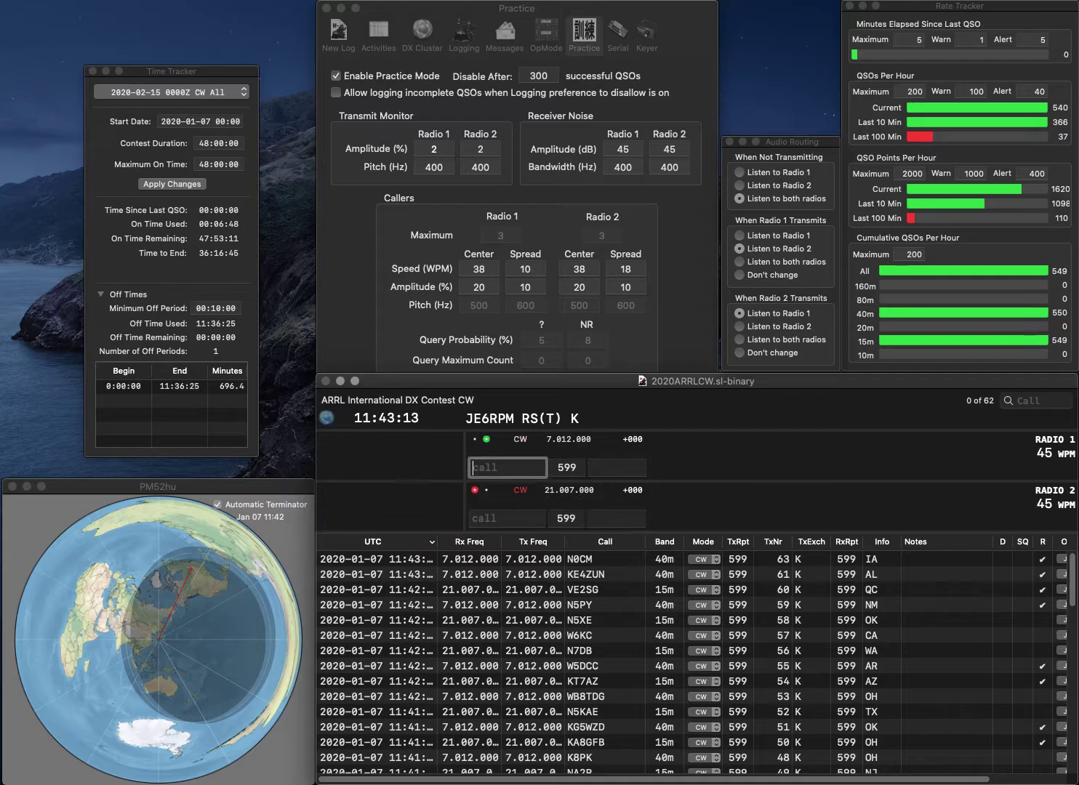
{"action": "type", "text": "KC"}
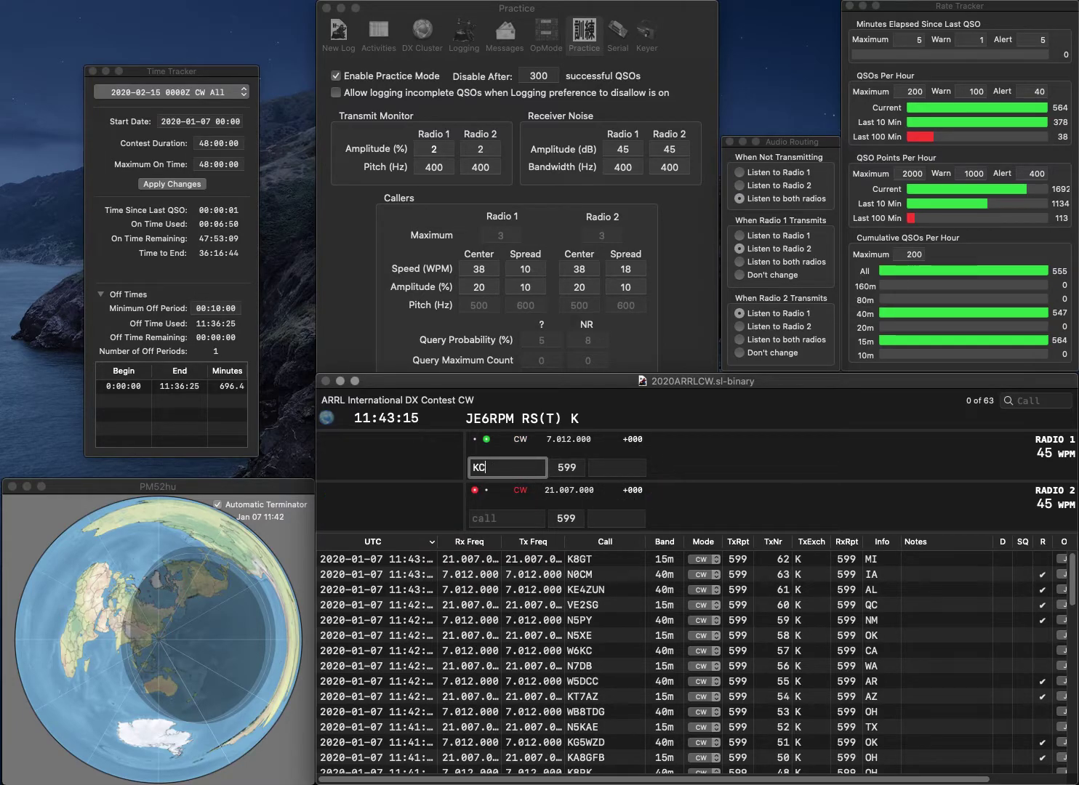
{"action": "type", "text": "9YS"}
{"action": "key", "text": "Return"}
{"action": "type", "text": "K7MM"}
{"action": "key", "text": "Return"}
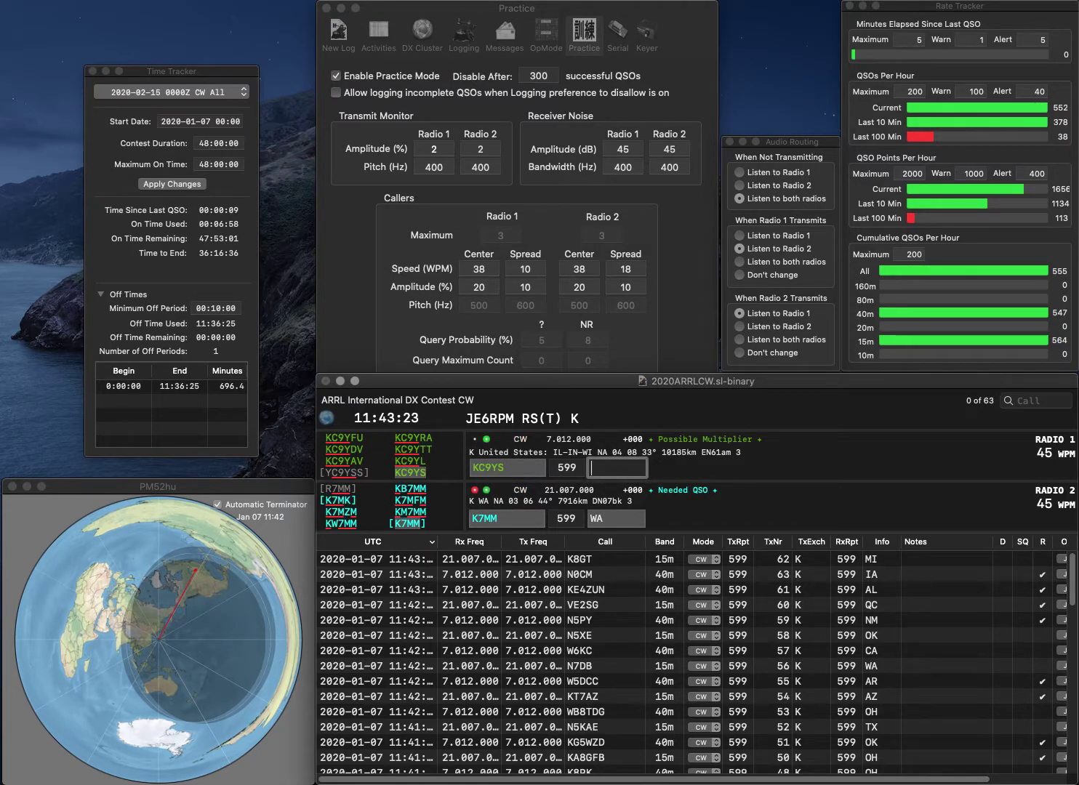
- Enter exchange IN for KC9YS on Radio 1 and correct the Radio 2 call to K8MM
{"action": "type", "text": "IN"}
{"action": "key", "text": "Return"}
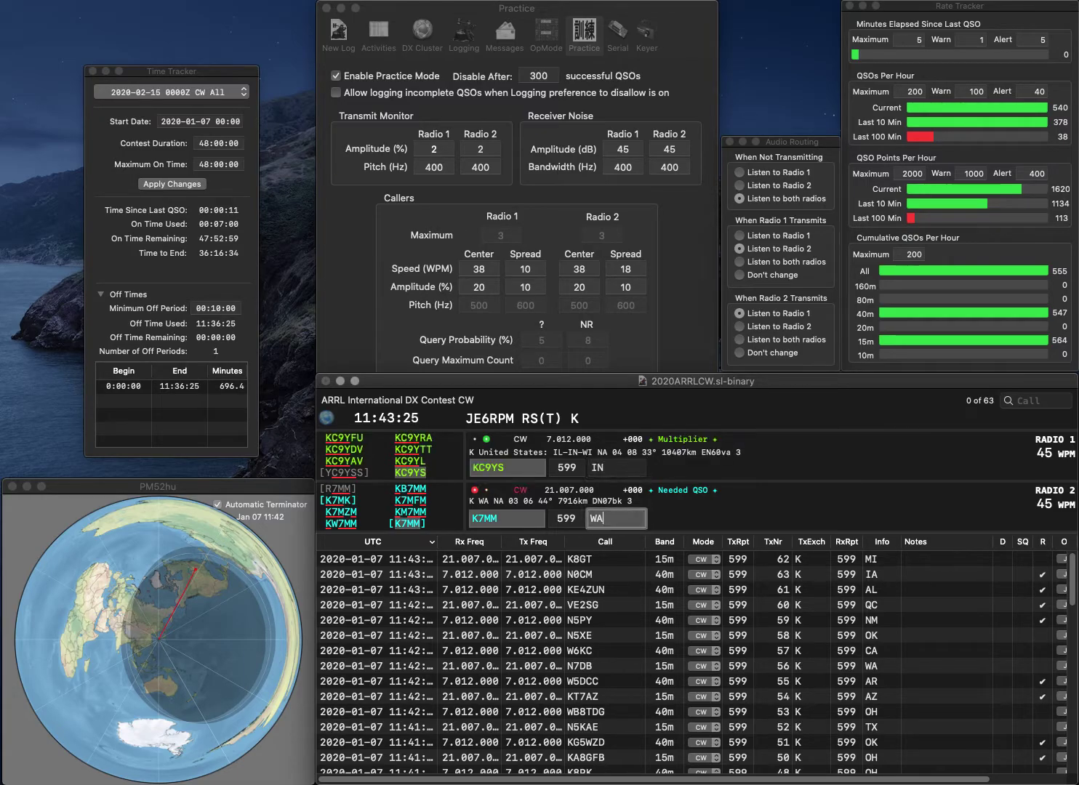
{"action": "key", "text": "space"}
{"action": "key", "text": "Left"}
{"action": "key", "text": "Left"}
{"action": "key", "text": "BackSpace"}
{"action": "type", "text": "8"}
{"action": "key", "text": "grave"}
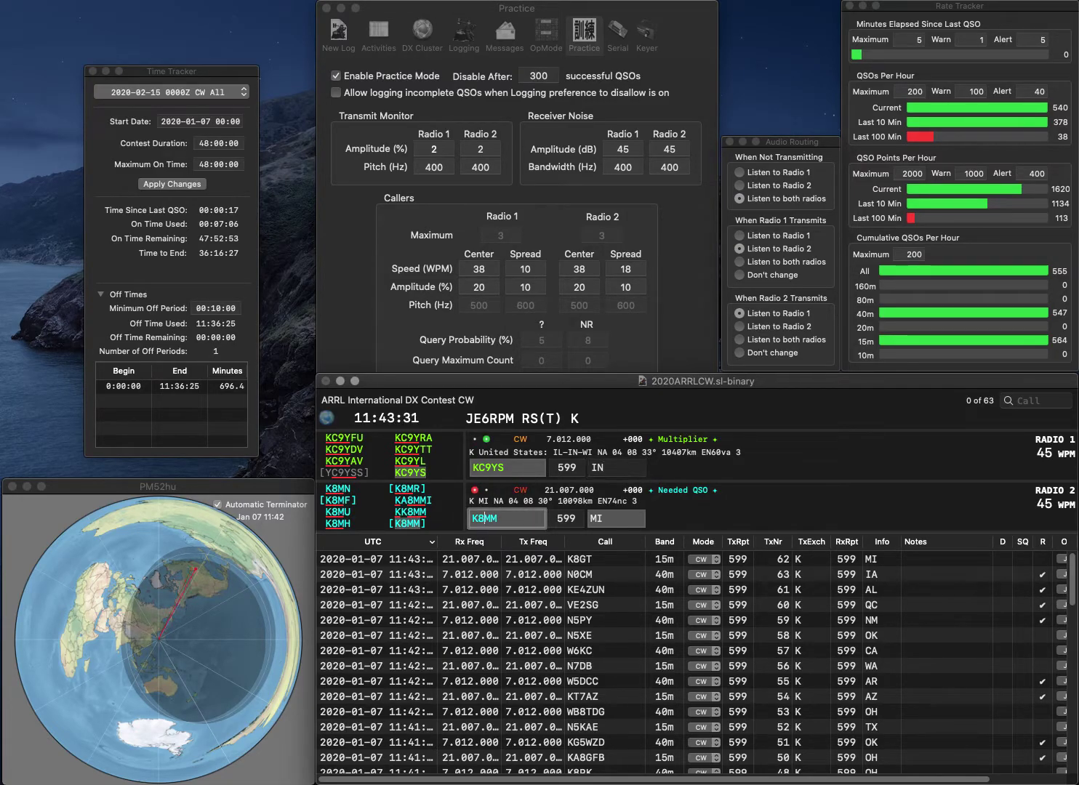
- Log KC9YS on Radio 1 and K8MM with exchange MI on Radio 2
{"action": "key", "text": "Return"}
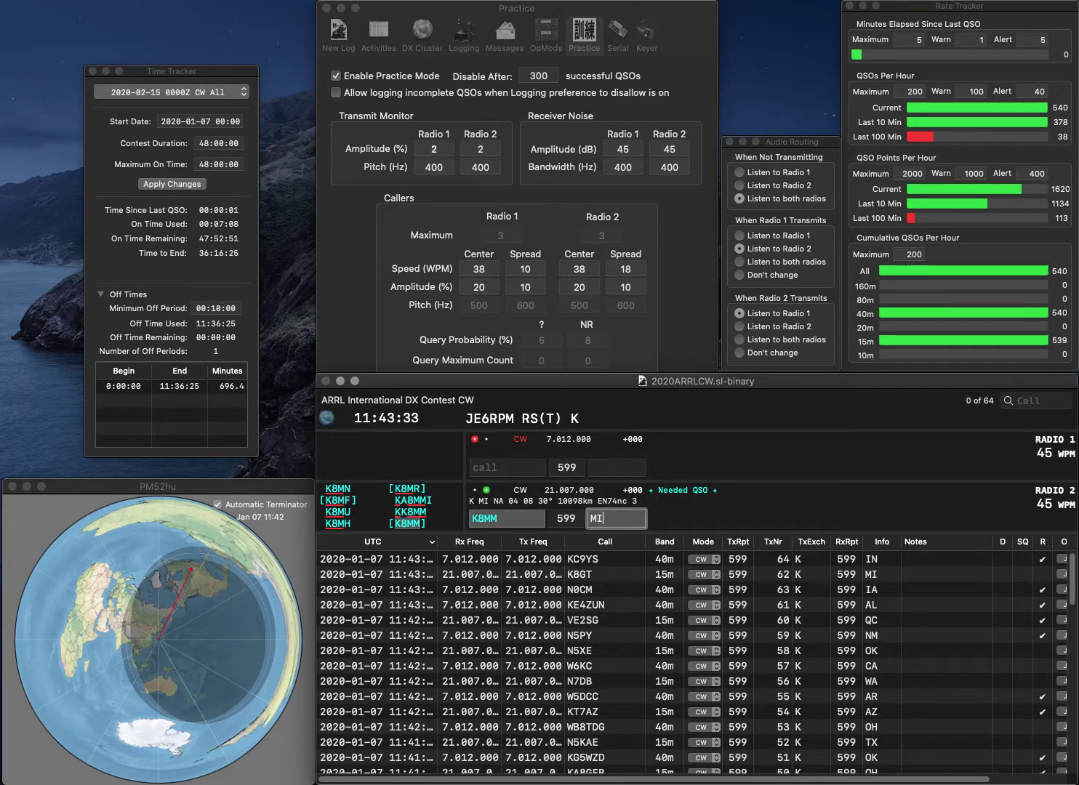
{"action": "key", "text": "Return"}
{"action": "type", "text": "W4ACW"}
{"action": "key", "text": "Return"}
{"action": "type", "text": "C9TQR"}
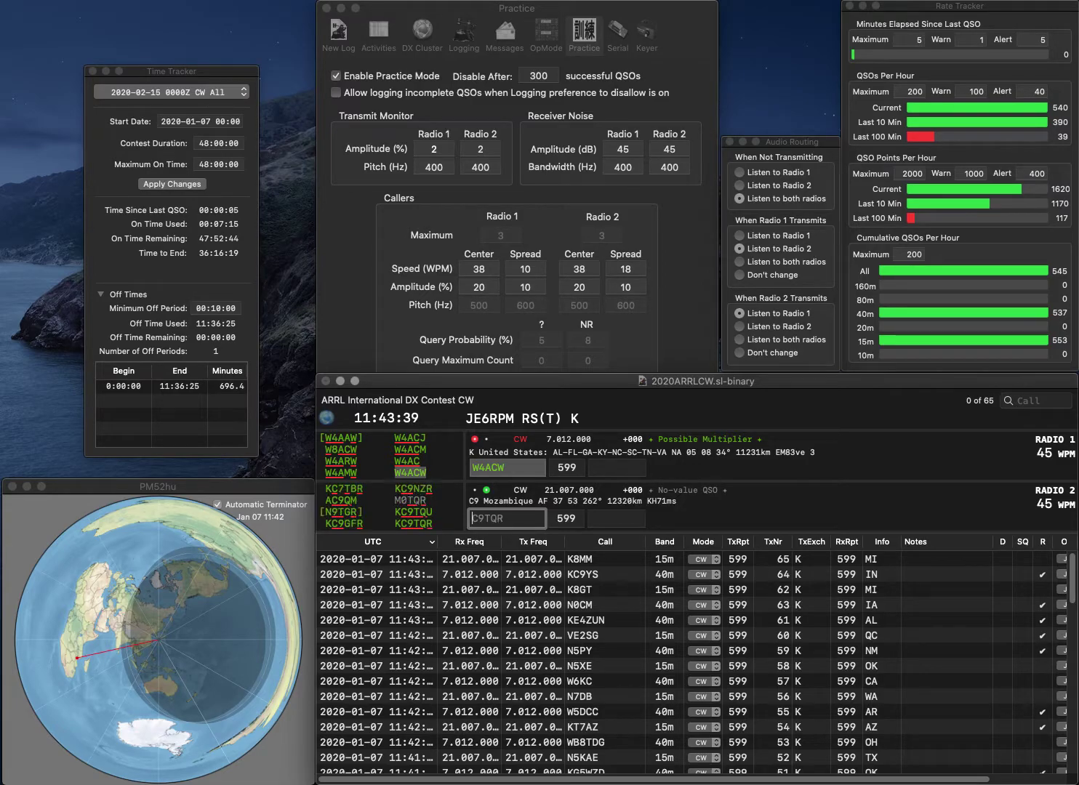
{"action": "key", "text": "Home"}
{"action": "type", "text": "K"}
{"action": "key", "text": "Return"}
{"action": "type", "text": "SC"}
{"action": "key", "text": "Return"}
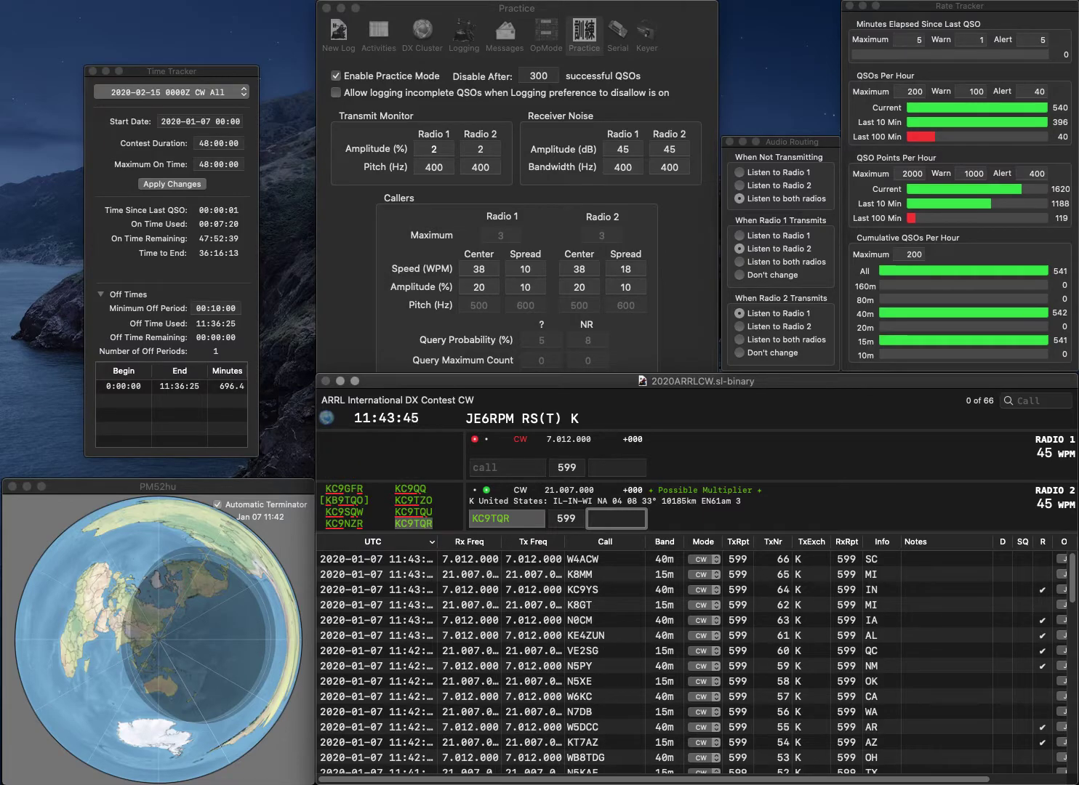
{"action": "key", "text": "Return"}
{"action": "type", "text": "KC3SGV"}
{"action": "key", "text": "Return"}
- Enter the partial call SPR on Radio 2, complete it to W4SPR and answer the station
{"action": "type", "text": "SPR"}
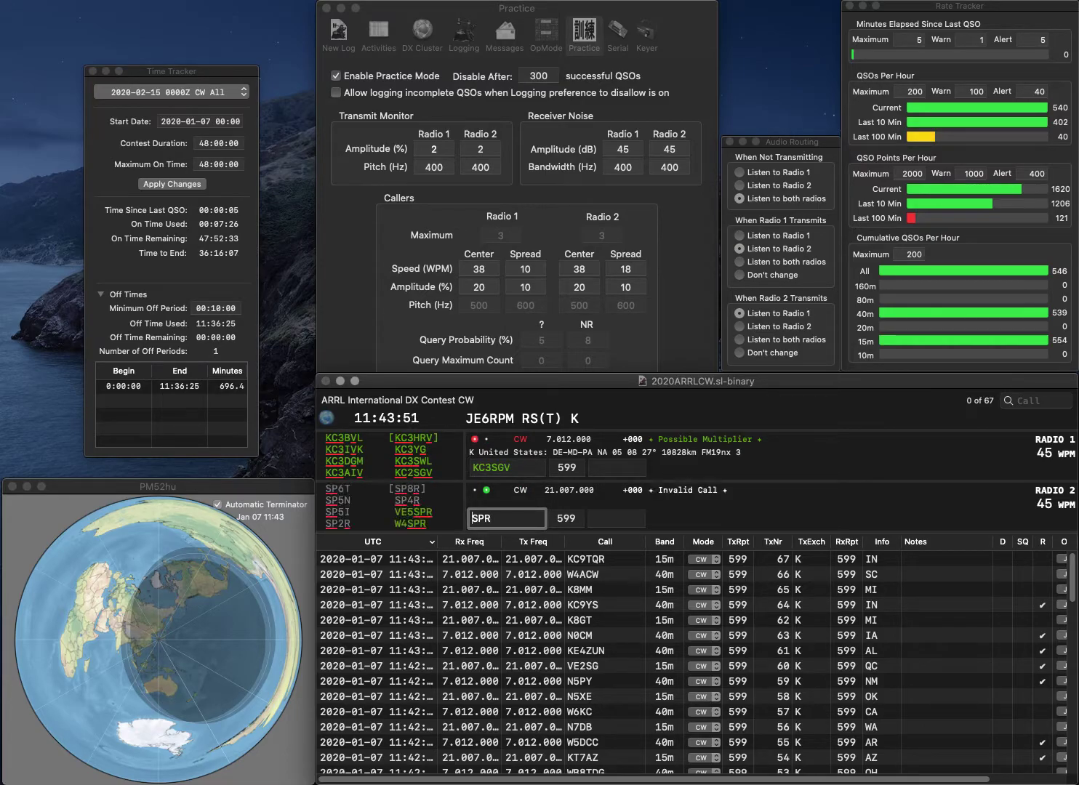
{"action": "key", "text": "Left"}
{"action": "key", "text": "Left"}
{"action": "key", "text": "Left"}
{"action": "type", "text": "W4"}
{"action": "key", "text": "Return"}
{"action": "key", "text": "Left"}
{"action": "key", "text": "Left"}
{"action": "key", "text": "BackSpace"}
{"action": "key", "text": "BackSpace"}
{"action": "type", "text": "2S"}
{"action": "key", "text": "Return"}
{"action": "type", "text": "F"}
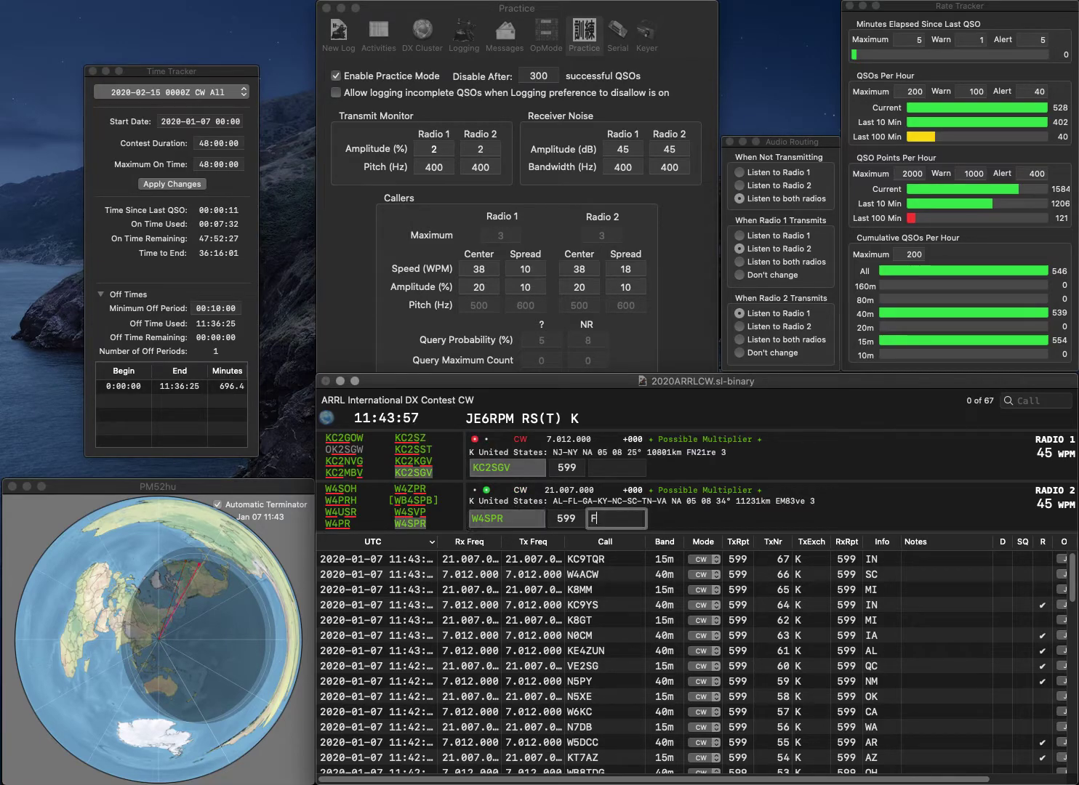
{"action": "type", "text": "L"}
{"action": "key", "text": "Return"}
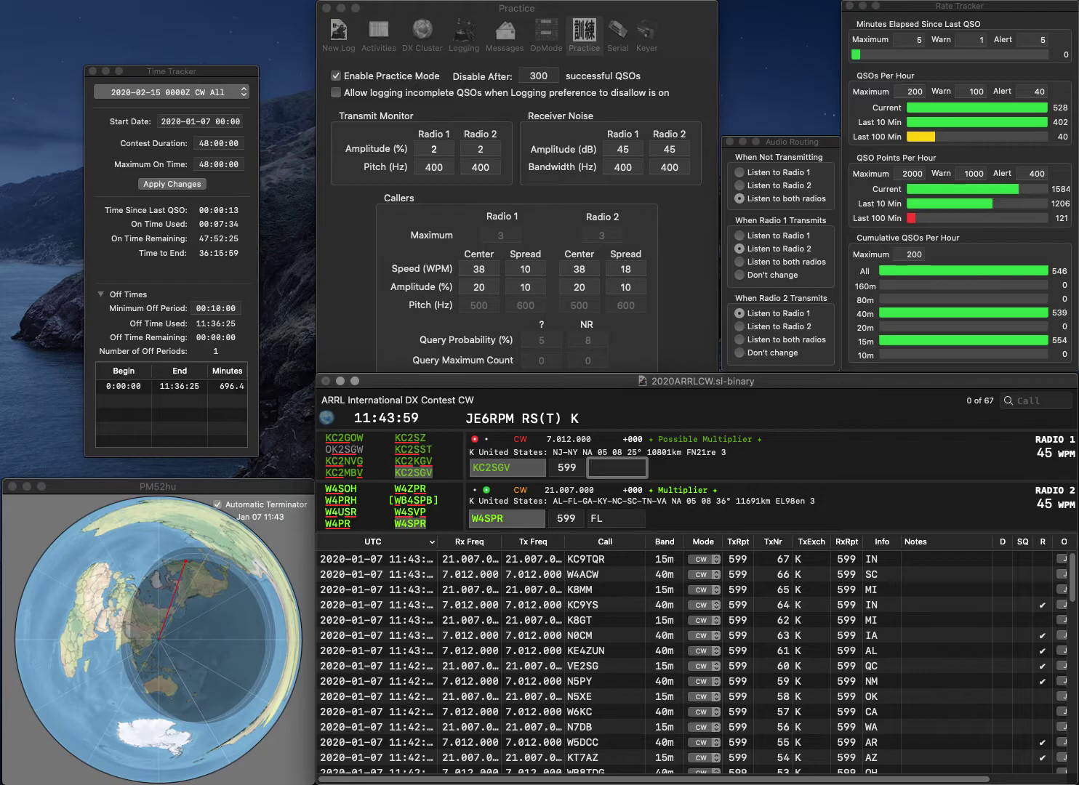
{"action": "type", "text": "N"}
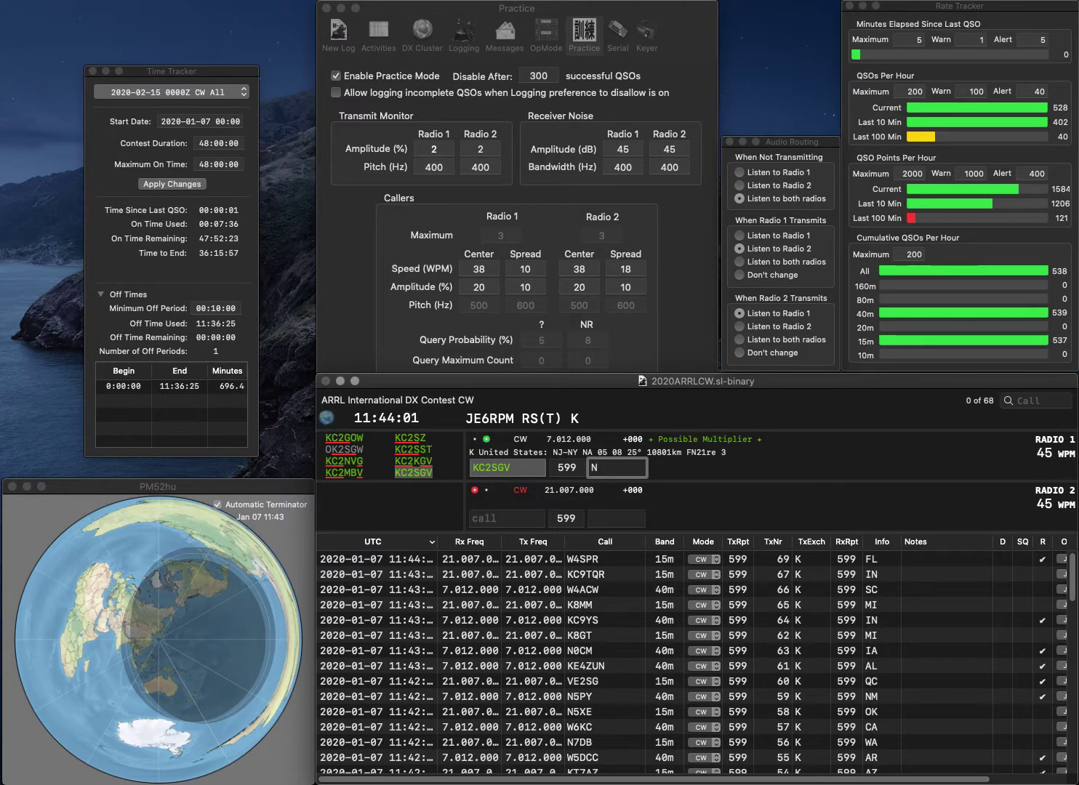
{"action": "key", "text": "Return"}
- Answer WG4FOC on Radio 2 and query the partial call TUT on Radio 1
{"action": "type", "text": "WG4FO"}
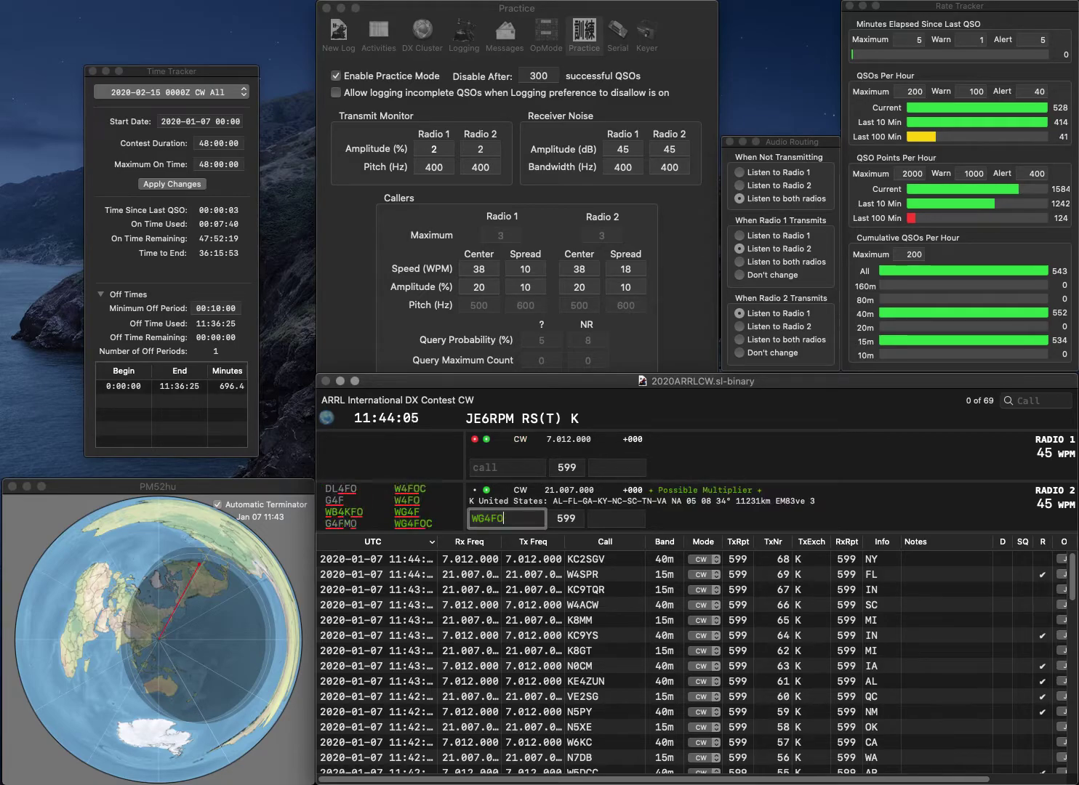
{"action": "type", "text": "C"}
{"action": "key", "text": "Return"}
{"action": "type", "text": "TUT"}
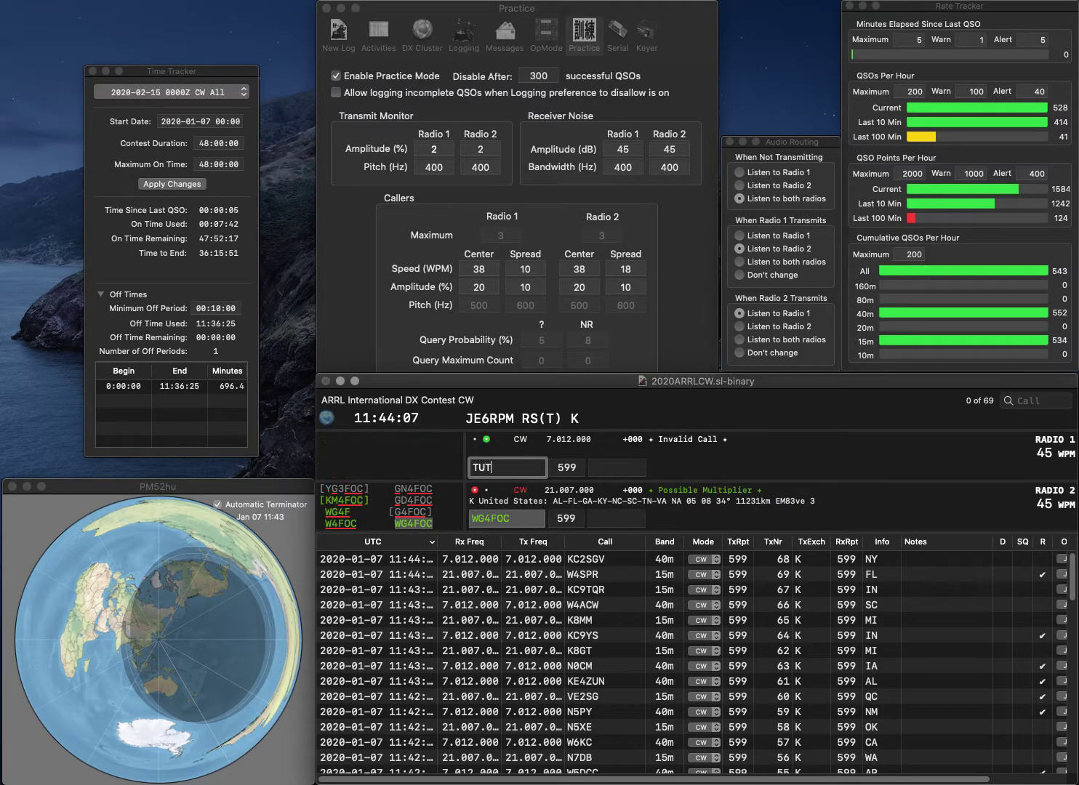
{"action": "key", "text": "Return"}
{"action": "key", "text": "space"}
{"action": "type", "text": "S"}
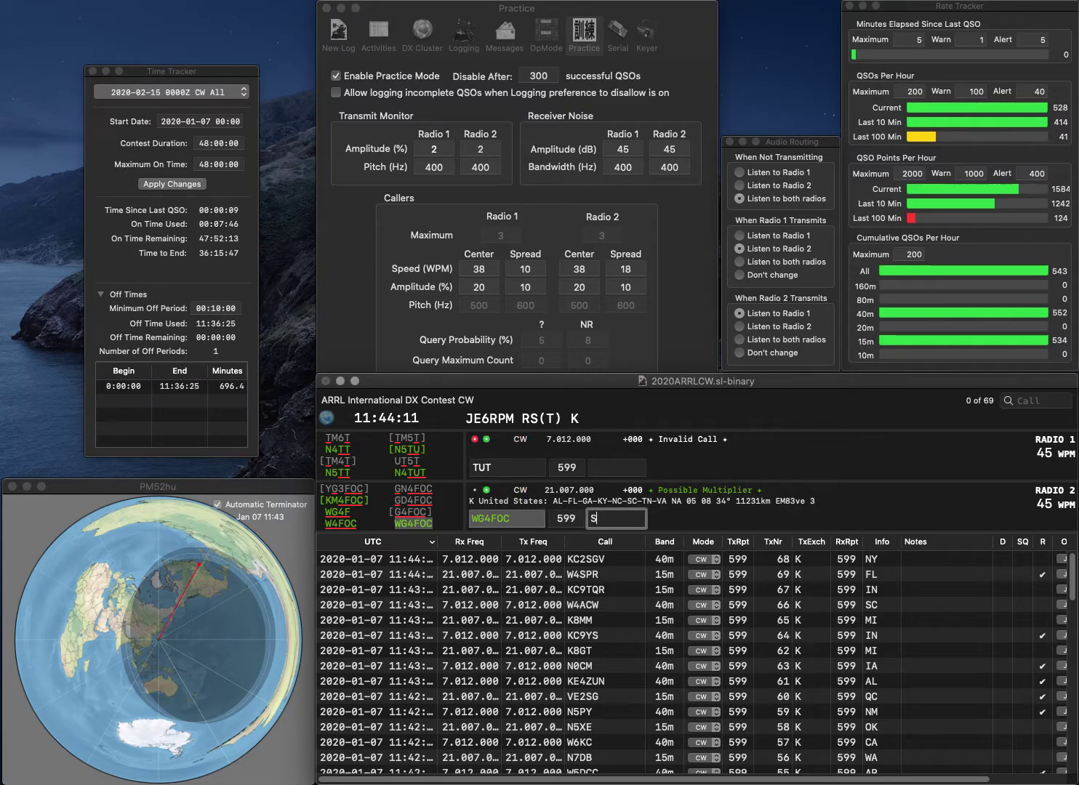
{"action": "type", "text": "C"}
{"action": "key", "text": "Return"}
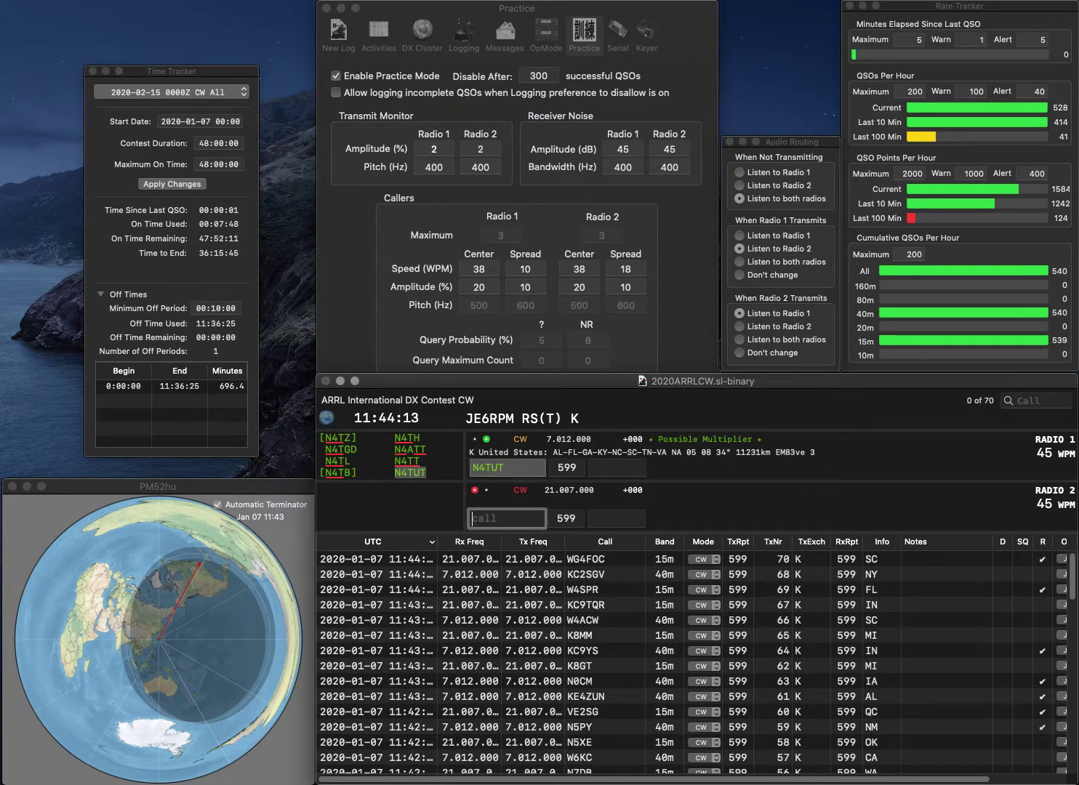
- Answer VY2OM on Radio 2 and log N4TUT on Radio 1 with exchange KY
{"action": "type", "text": "VY2OM"}
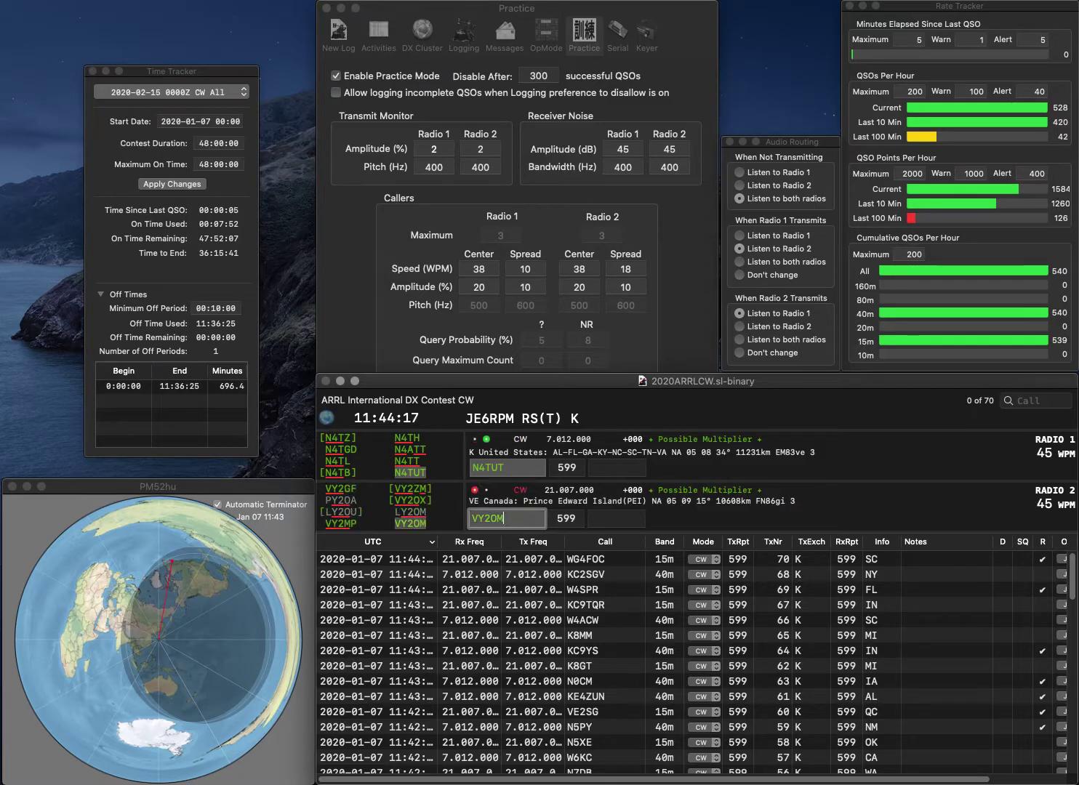
{"action": "key", "text": "Return"}
{"action": "key", "text": "Tab"}
{"action": "type", "text": "KY"}
{"action": "key", "text": "Return"}
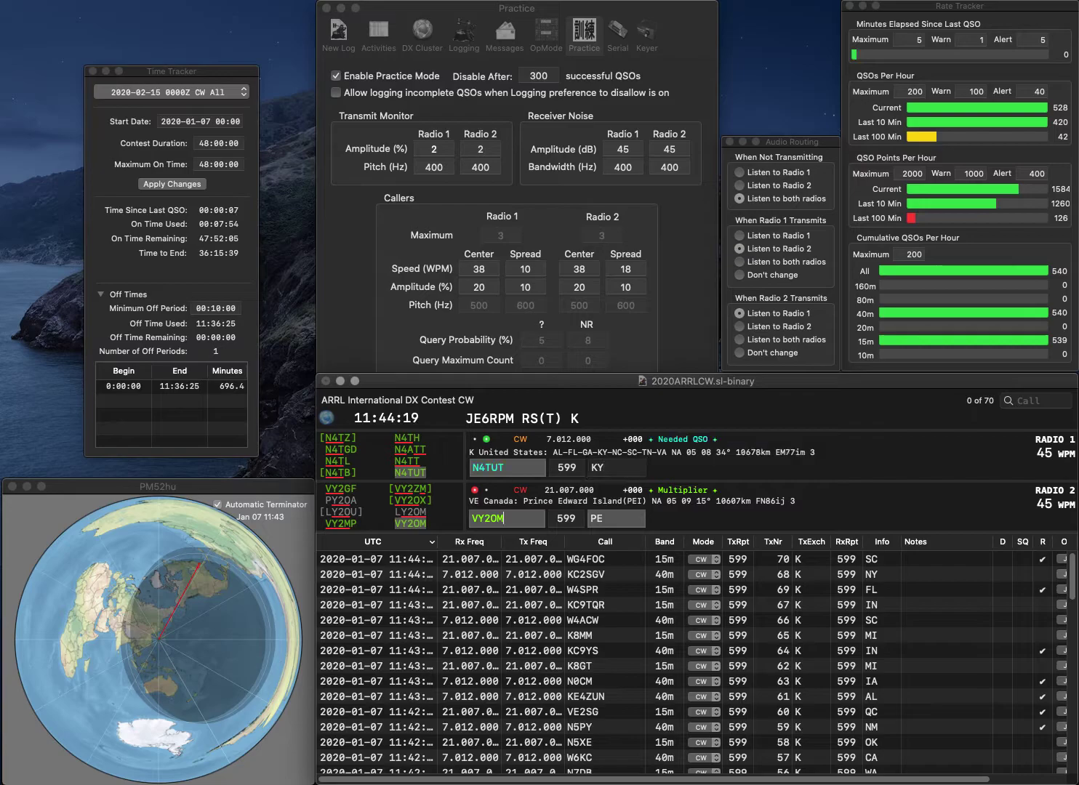
- Complete the Radio 2 exchange to PEI and log VY2OM
{"action": "key", "text": "Tab"}
{"action": "type", "text": "I"}
{"action": "key", "text": "Return"}
{"action": "type", "text": "N2YNF"}
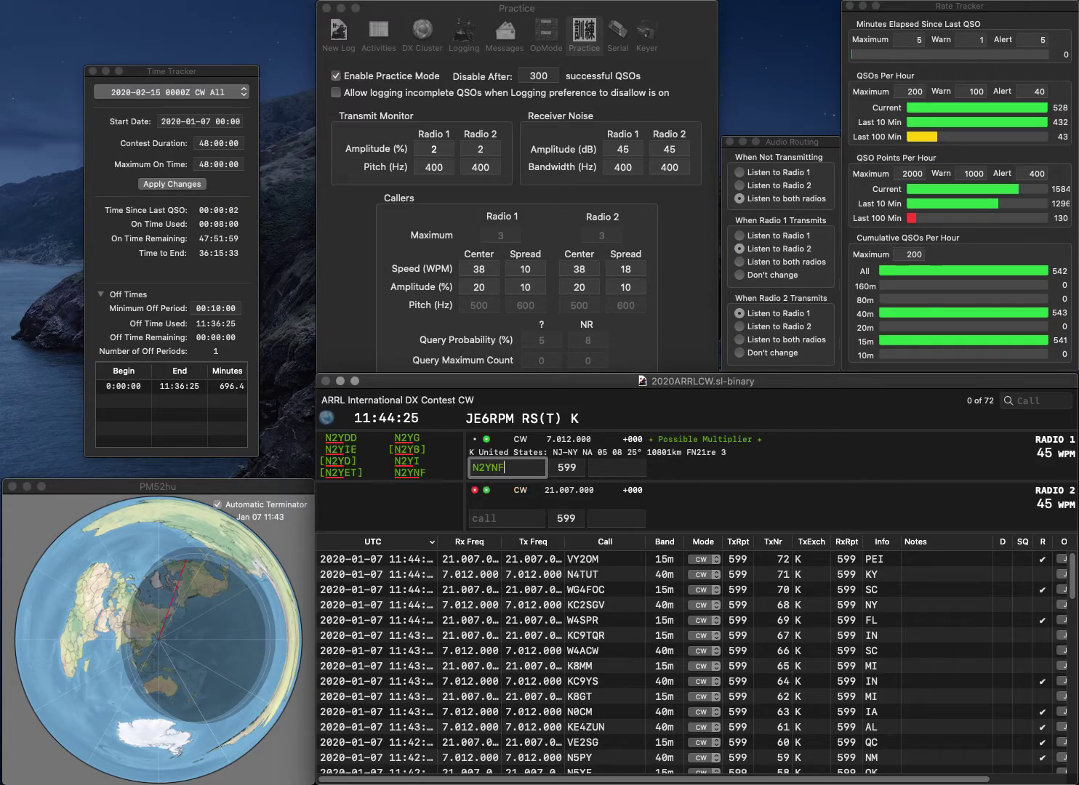
{"action": "key", "text": "Return"}
{"action": "type", "text": "AE4DD"}
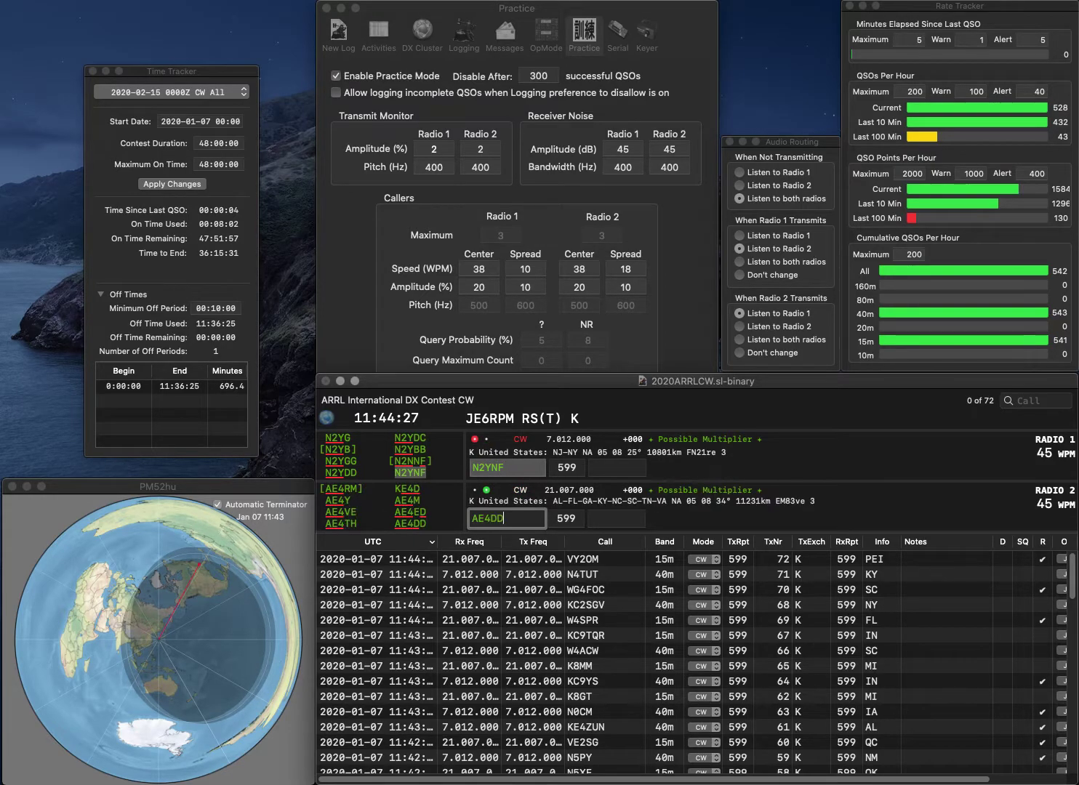
{"action": "key", "text": "Return"}
{"action": "type", "text": "N"}
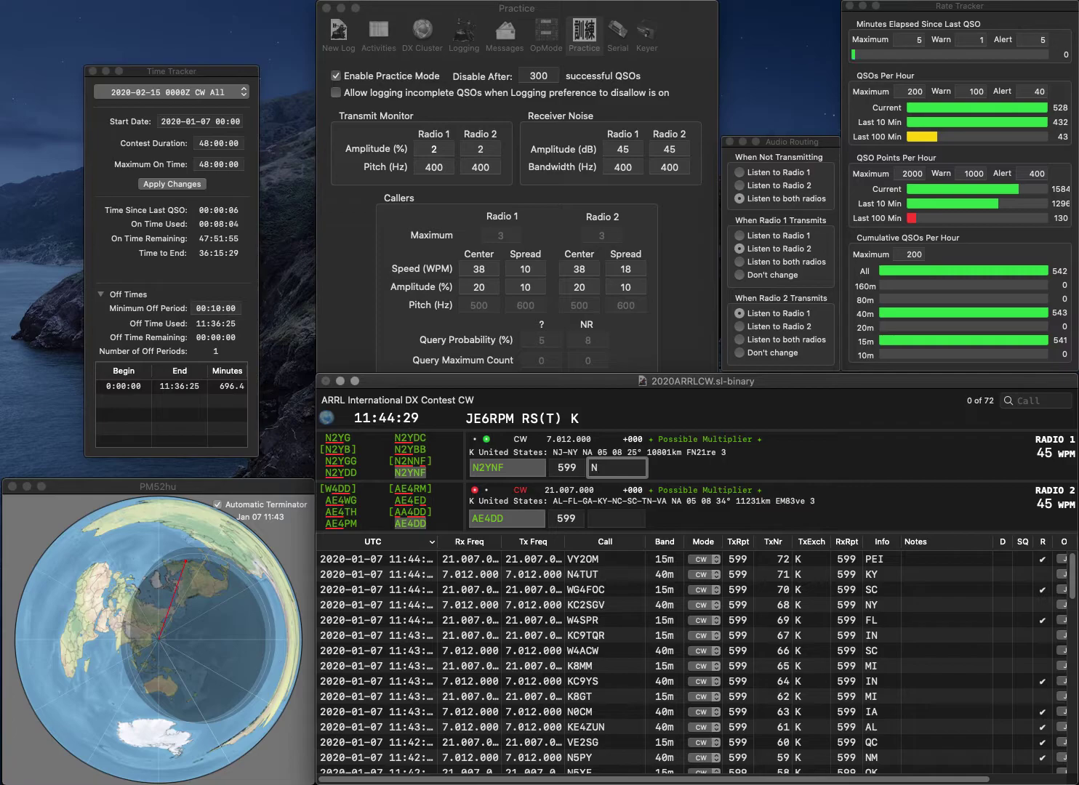
{"action": "type", "text": "Y"}
{"action": "key", "text": "Return"}
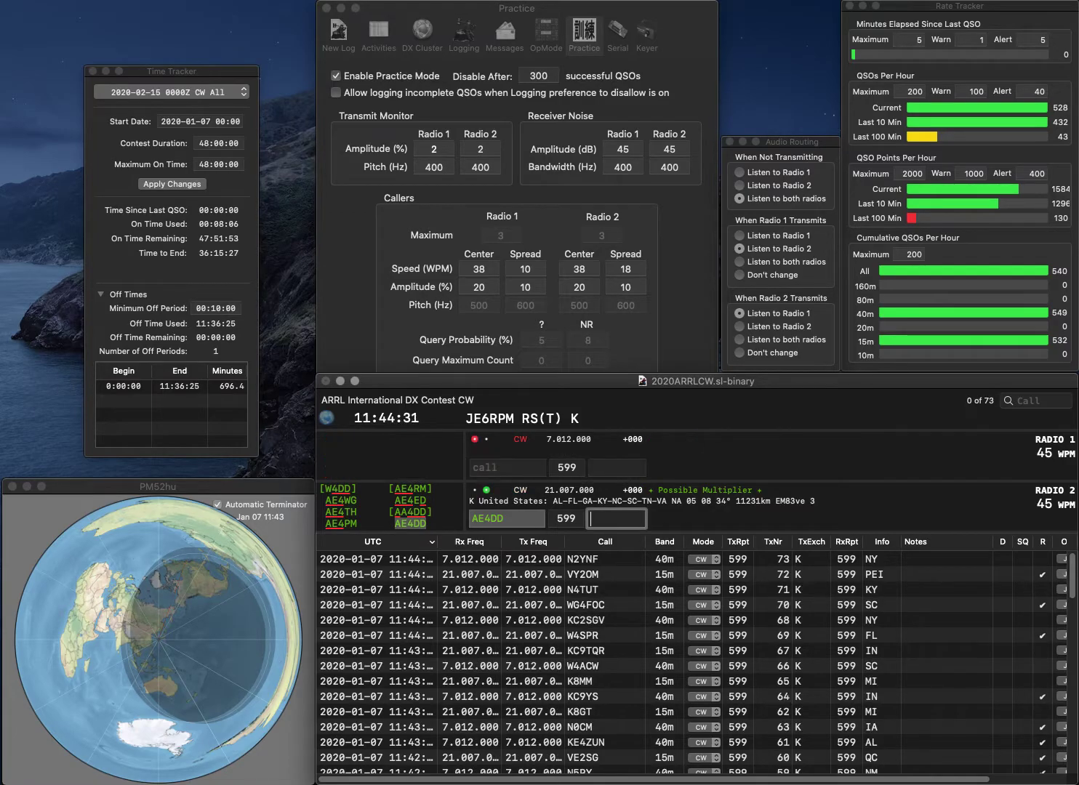
{"action": "type", "text": "VA"}
{"action": "key", "text": "Return"}
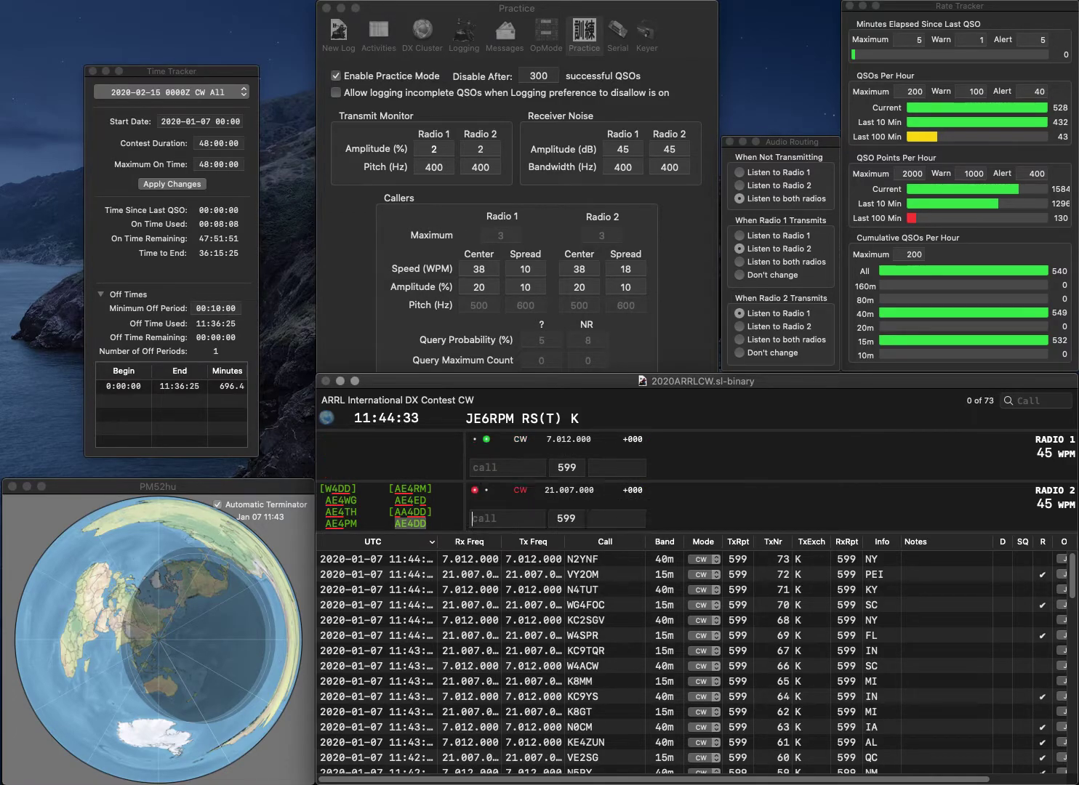
{"action": "type", "text": "WD5"}
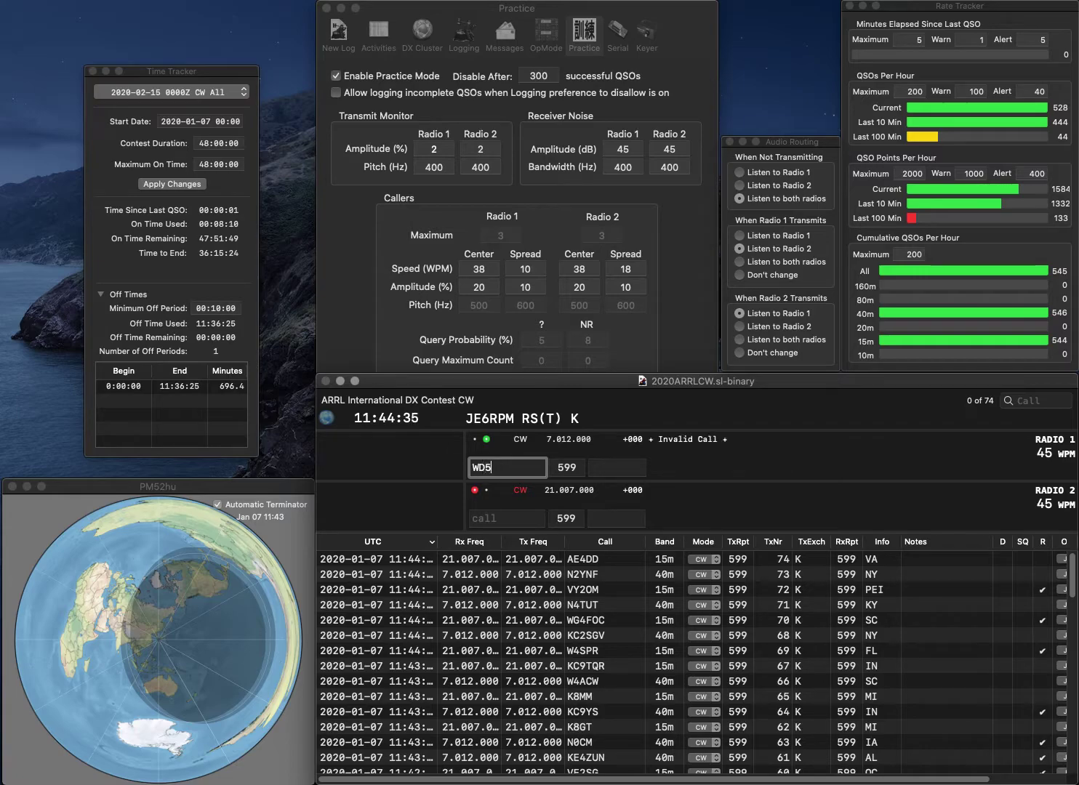
{"action": "type", "text": "DD"}
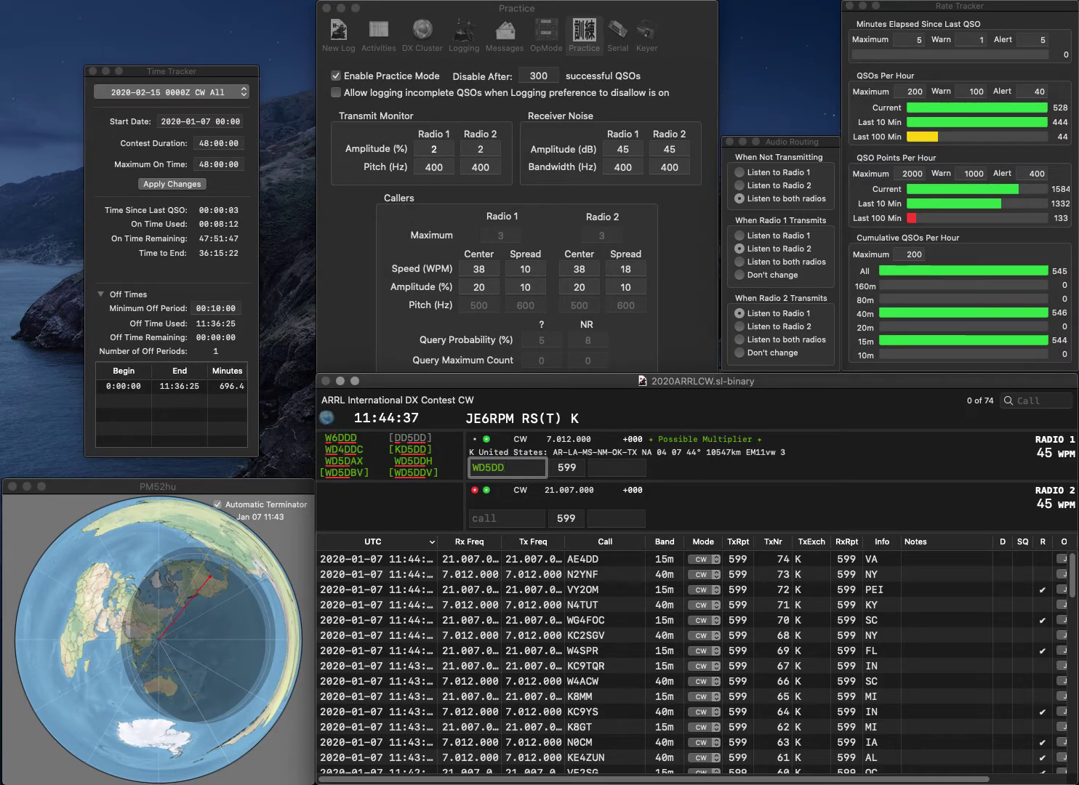
{"action": "type", "text": "H"}
{"action": "key", "text": "Return"}
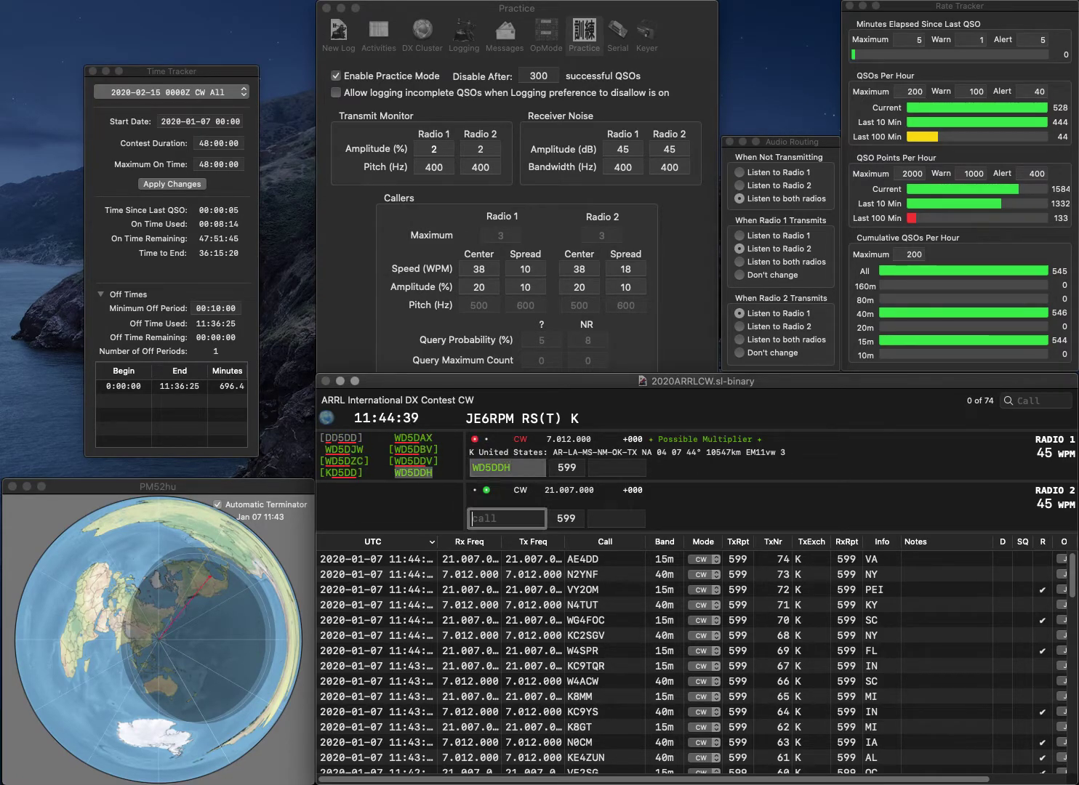
{"action": "type", "text": "NX8Y"}
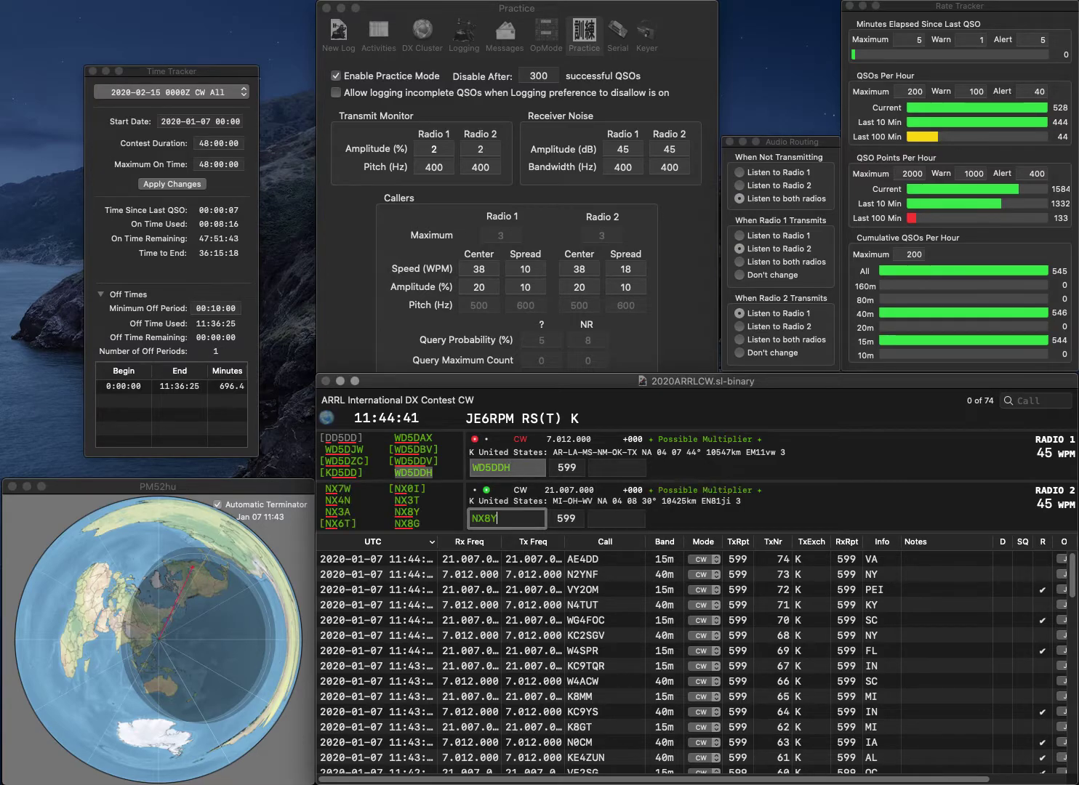
{"action": "key", "text": "Return"}
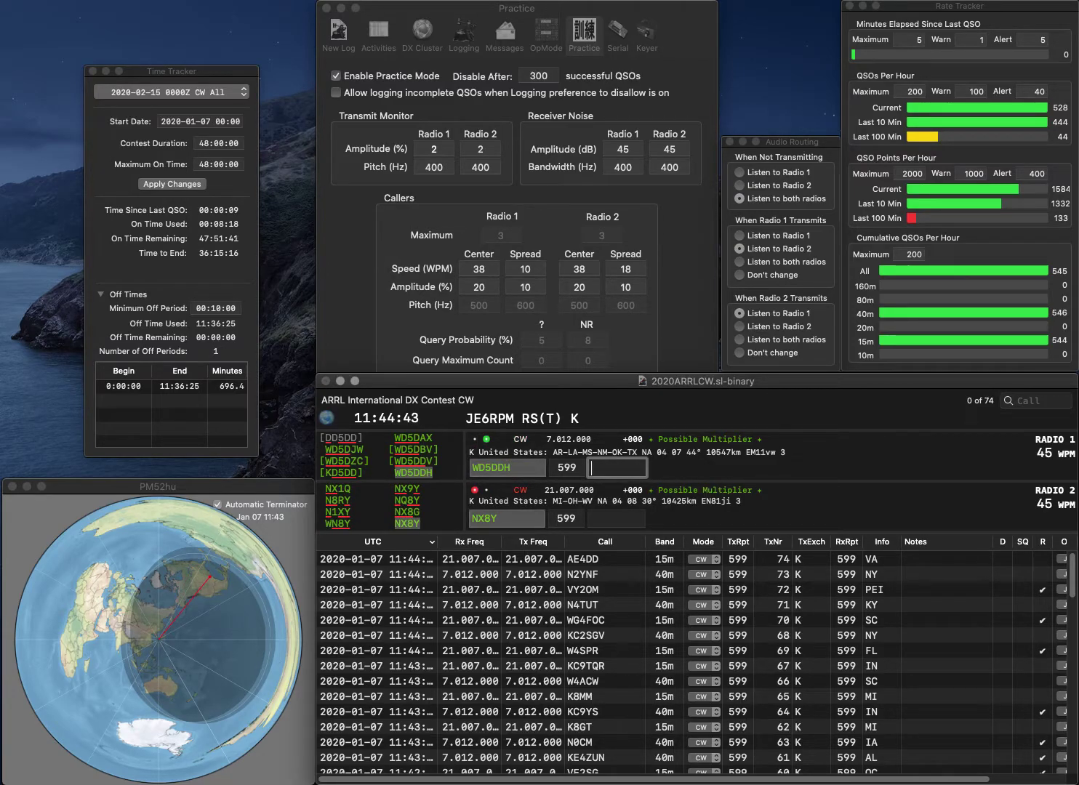
{"action": "type", "text": "OK"}
{"action": "key", "text": "Return"}
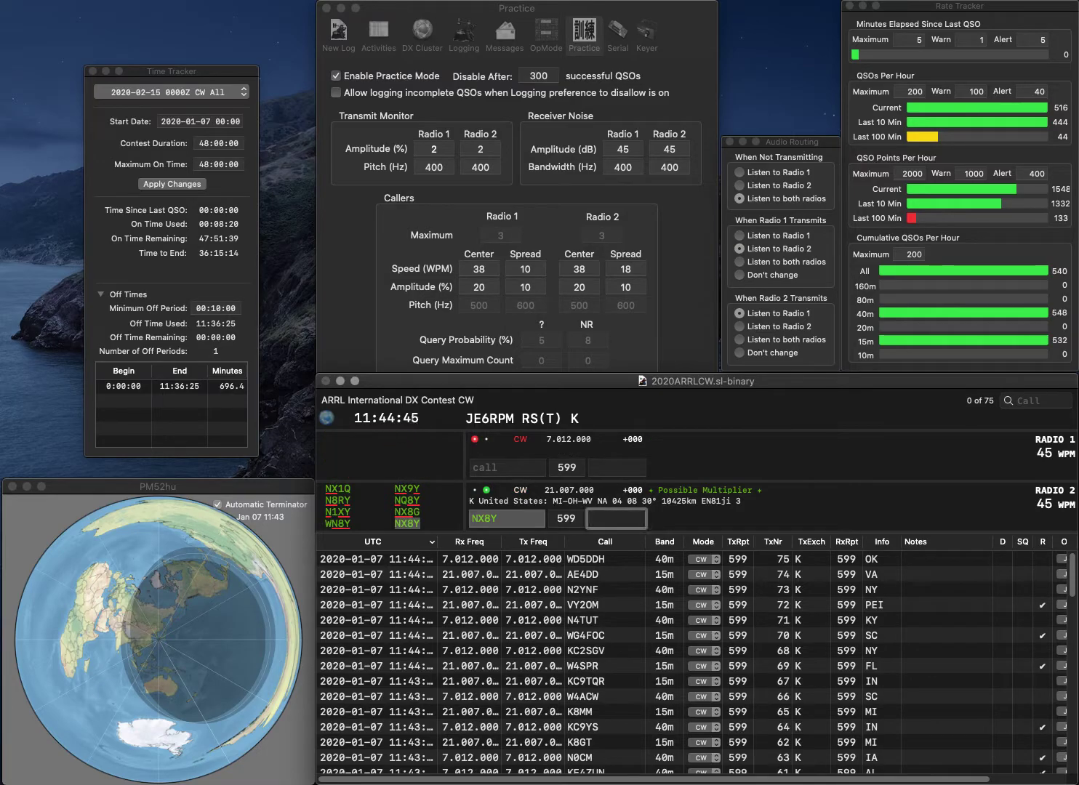
{"action": "type", "text": "OH"}
{"action": "key", "text": "Return"}
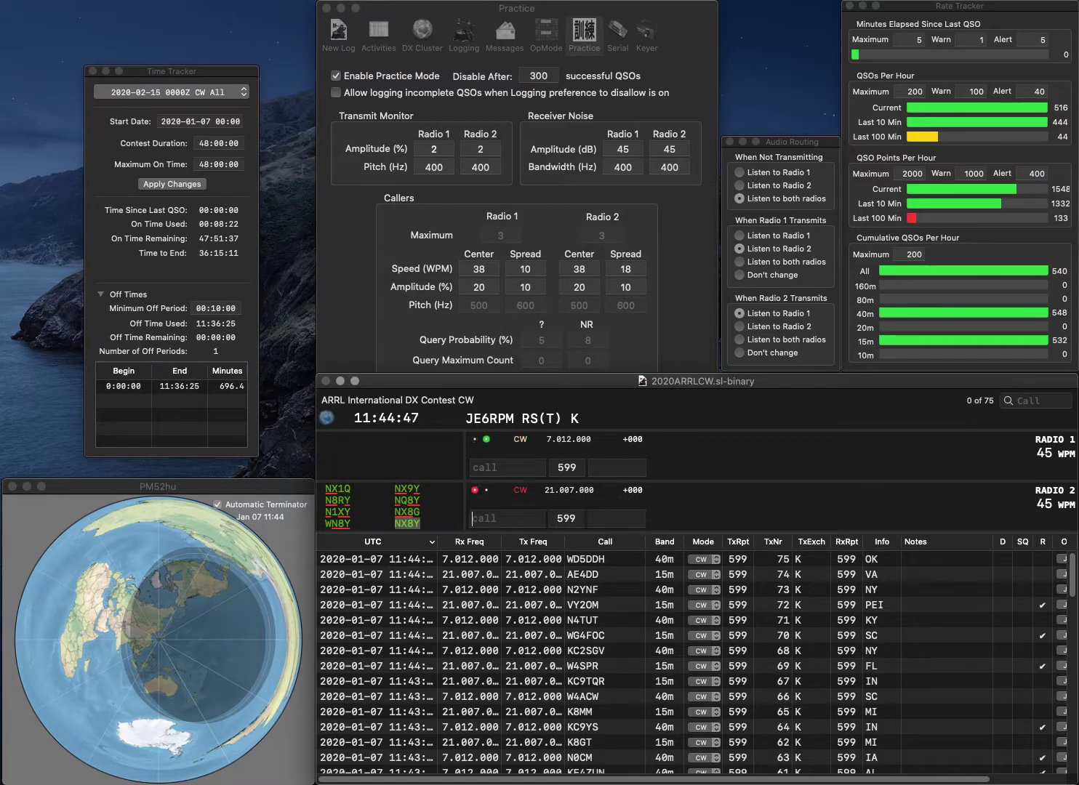
- Answer N5KWE on Radio 1 and N6ERD/1 on Radio 2
{"action": "type", "text": "N5KWE"}
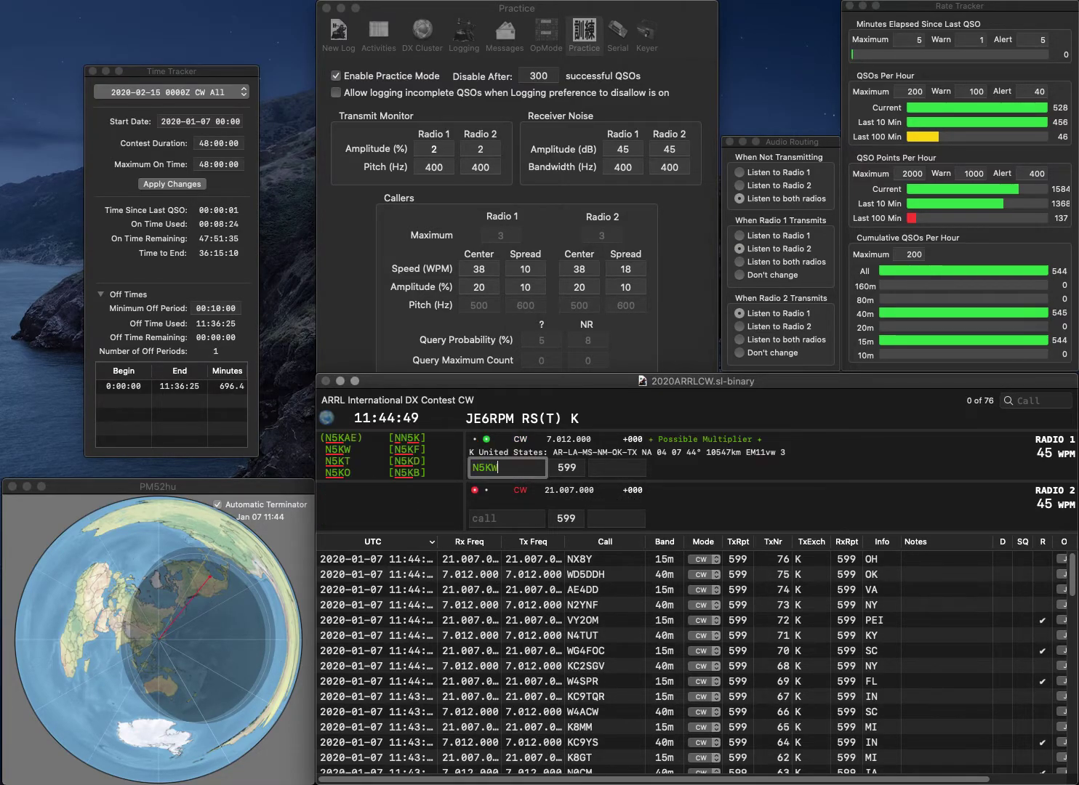
{"action": "key", "text": "Return"}
{"action": "type", "text": "N6E"}
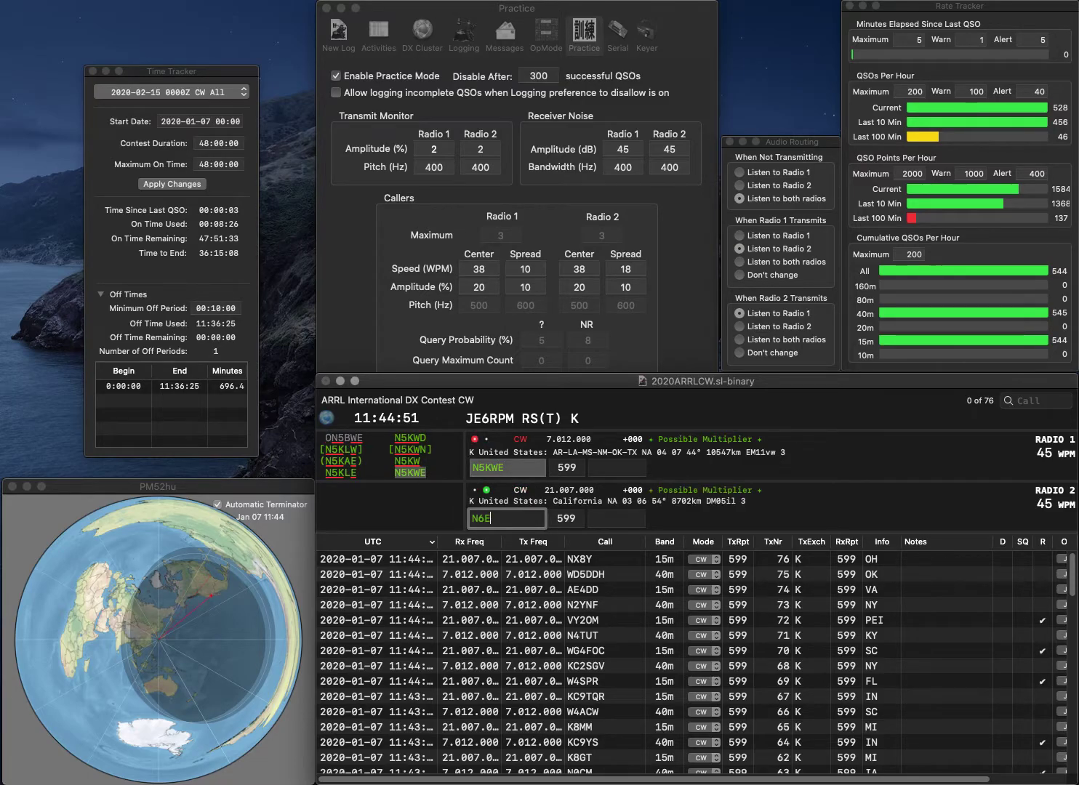
{"action": "type", "text": "RD/1"}
{"action": "key", "text": "Return"}
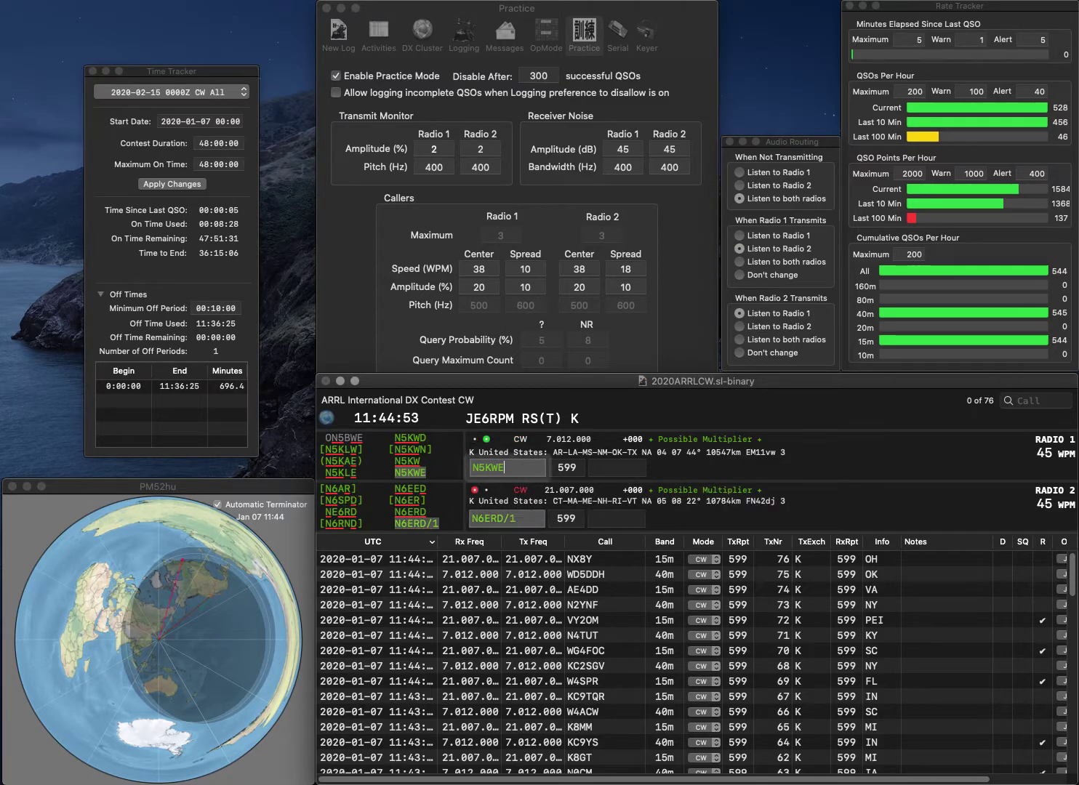
- Log N5KWE on Radio 1 with exchange AR and N6ERD/1 on Radio 2 with exchange MA
{"action": "type", "text": "AR"}
{"action": "key", "text": "Return"}
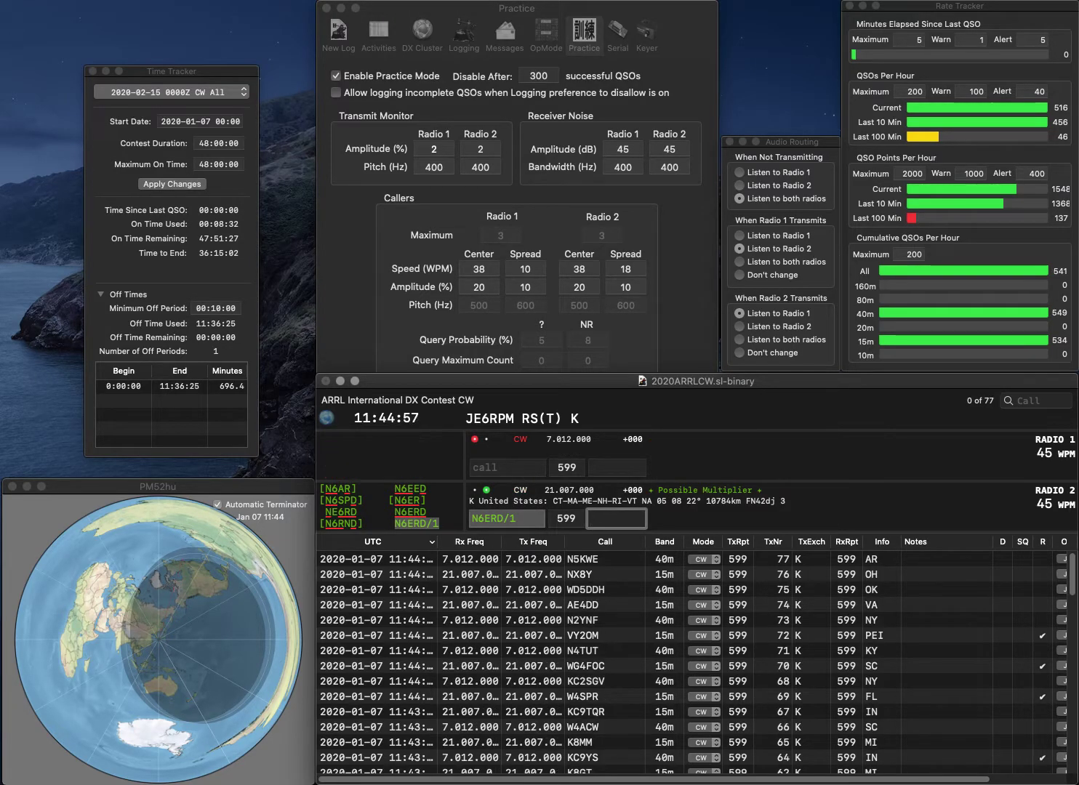
{"action": "type", "text": "MA"}
{"action": "key", "text": "Return"}
{"action": "type", "text": "K9MOI"}
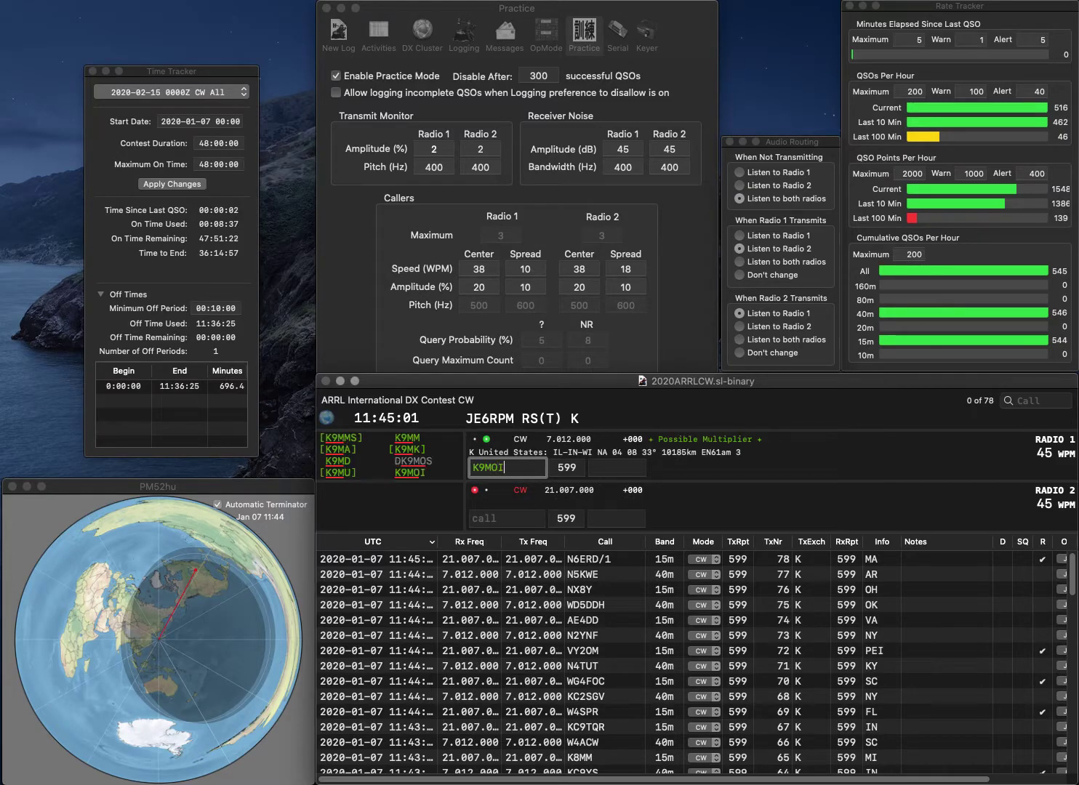
{"action": "key", "text": "Return"}
{"action": "type", "text": "K"}
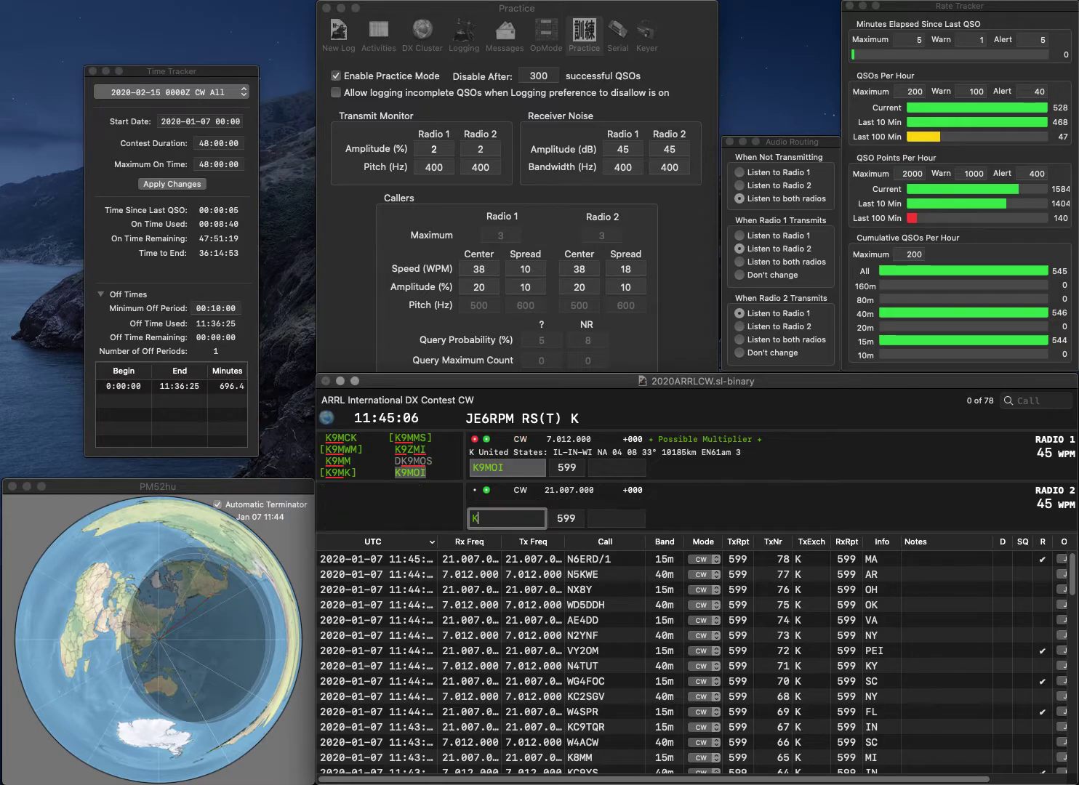
{"action": "type", "text": "68"}
{"action": "key", "text": "Return"}
{"action": "key", "text": "space"}
{"action": "type", "text": "IN"}
{"action": "key", "text": "Return"}
{"action": "key", "text": "Return"}
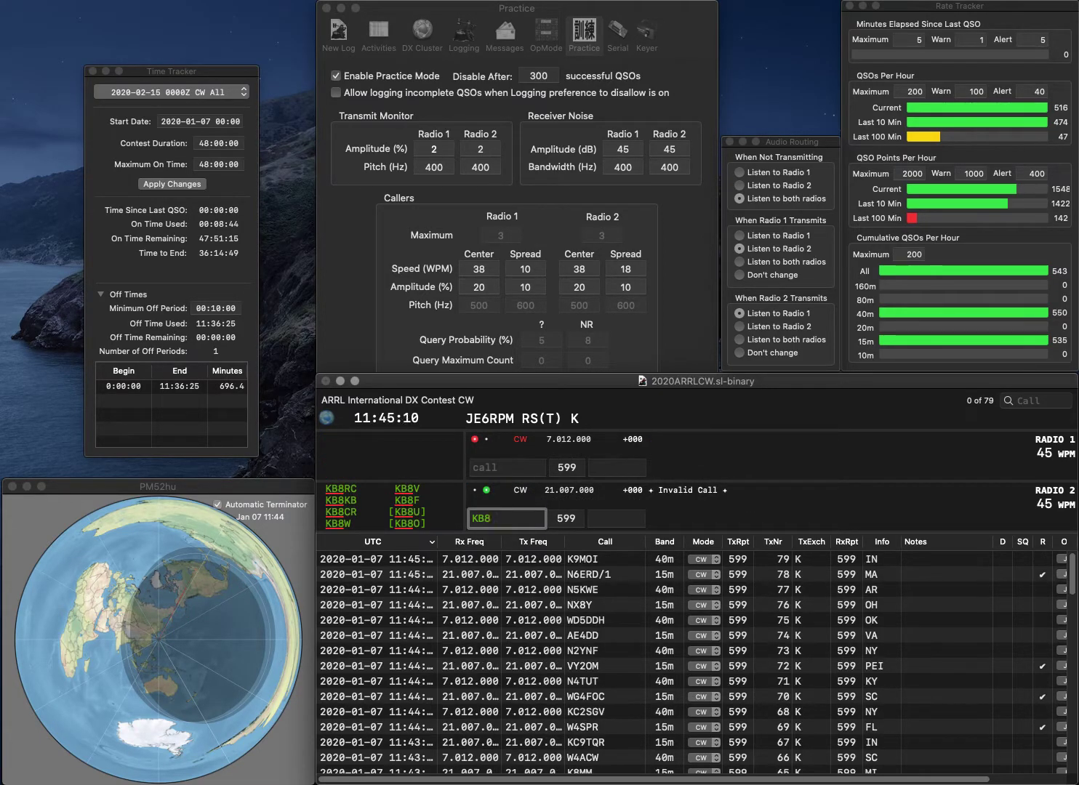
{"action": "type", "text": "KDR"}
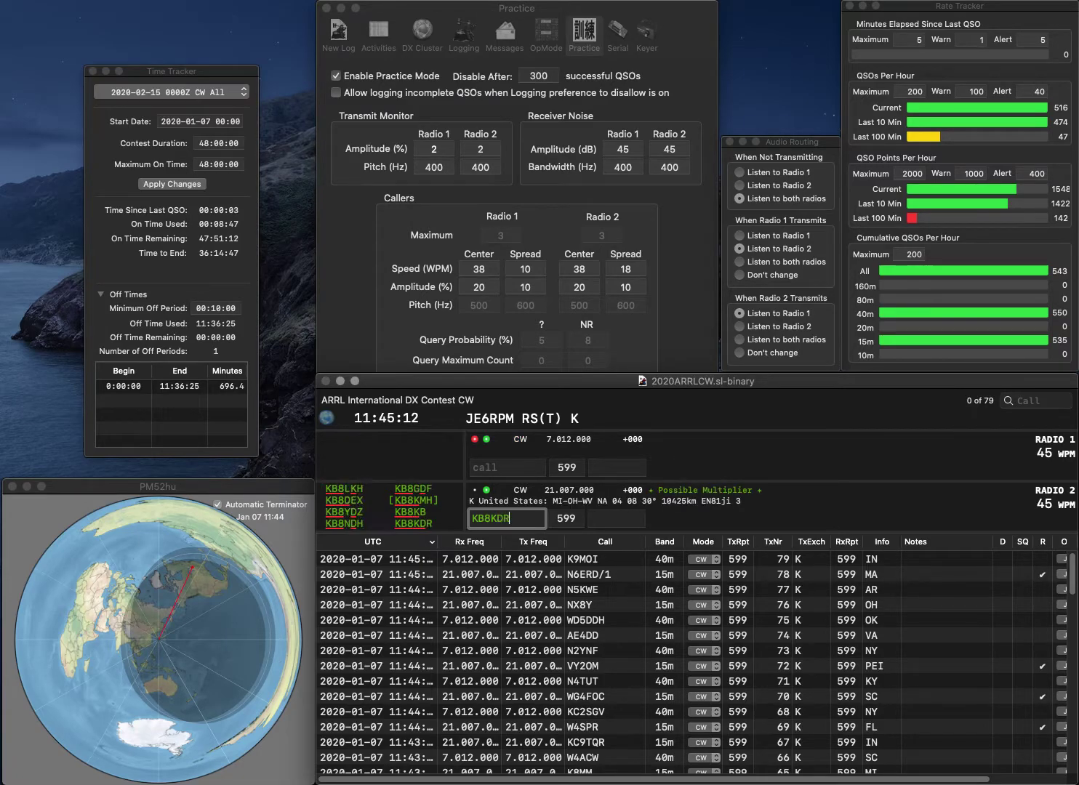
{"action": "key", "text": "Return"}
{"action": "type", "text": "KB5EZ"}
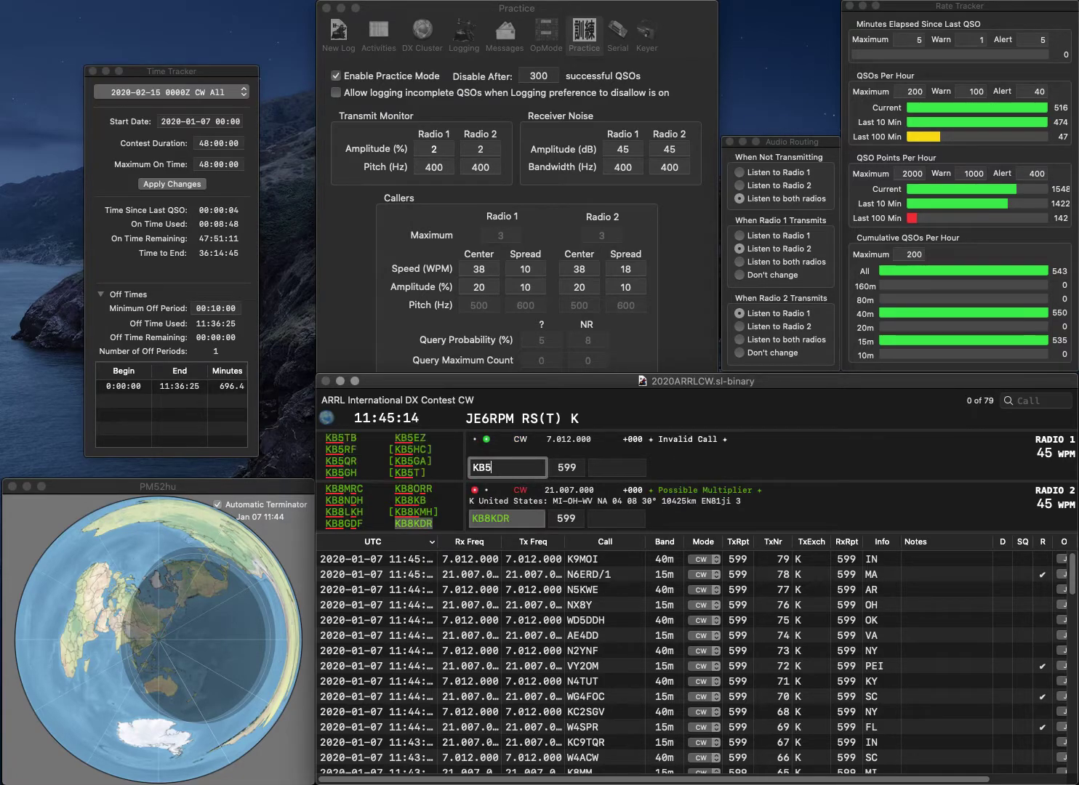
{"action": "key", "text": "Return"}
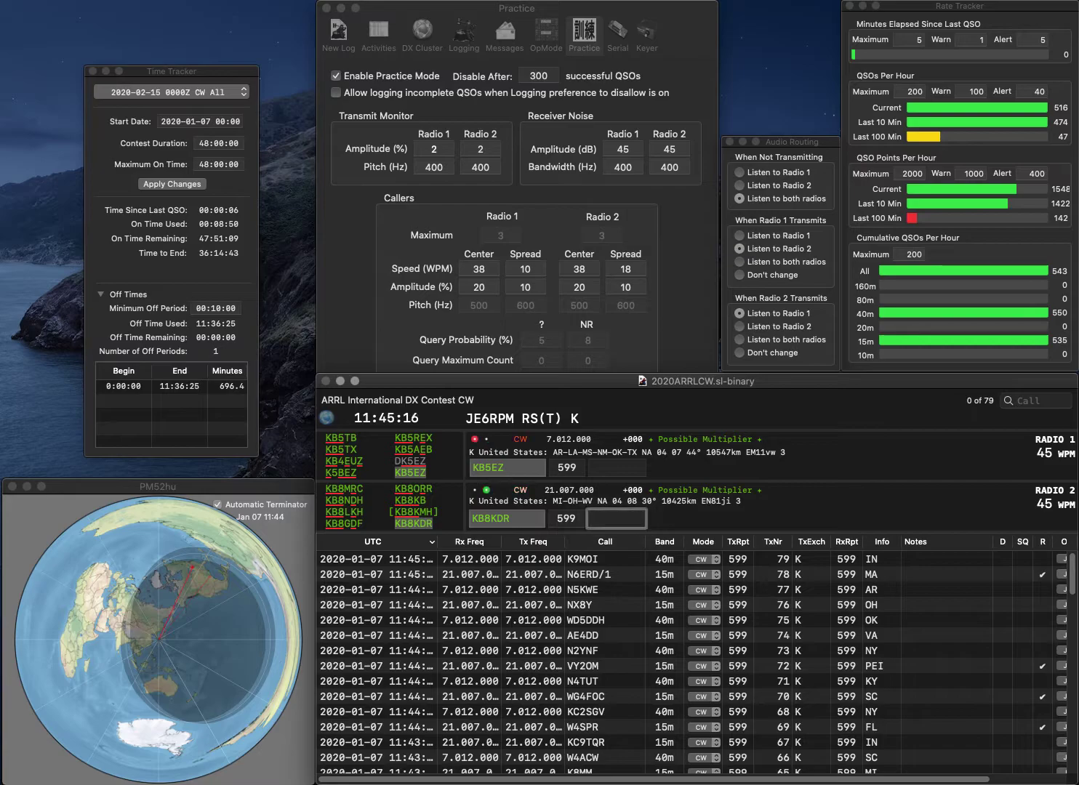
{"action": "type", "text": "WV"}
{"action": "key", "text": "Return"}
{"action": "type", "text": "OK"}
{"action": "key", "text": "Return"}
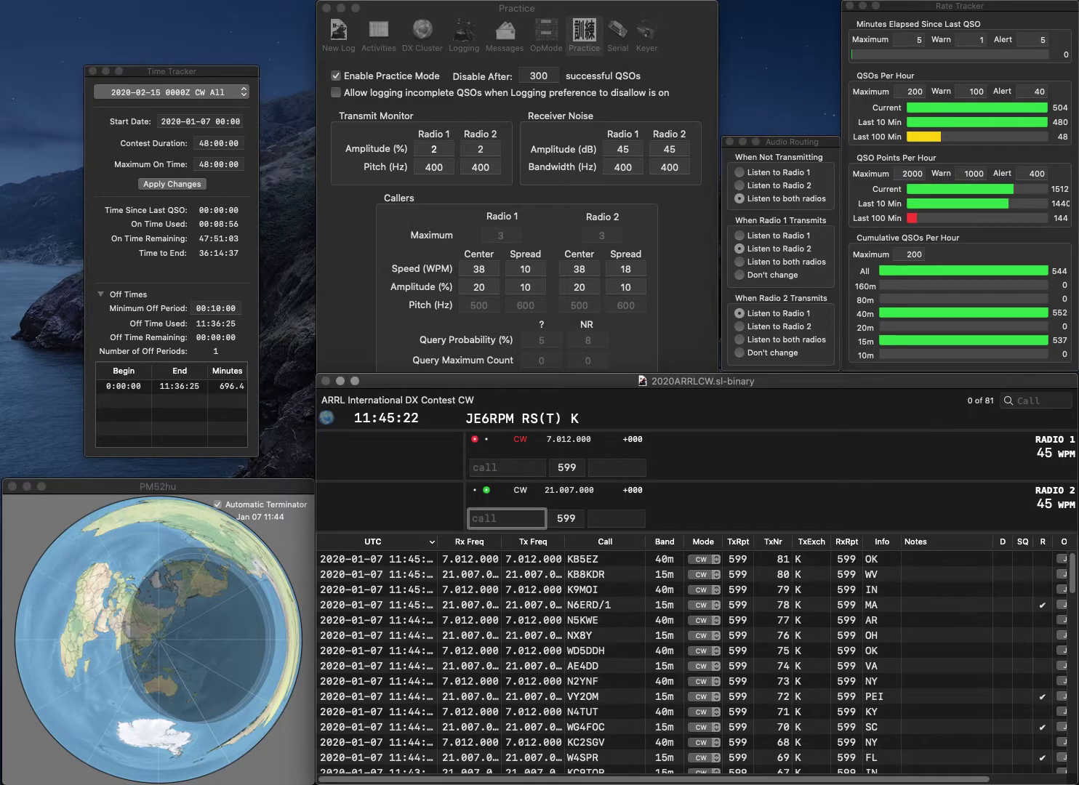
- Enter the partial call VE on Radio 2 and answer N2SR on Radio 1
{"action": "type", "text": "VE"}
{"action": "key", "text": "backslash"}
{"action": "type", "text": "N2SR"}
{"action": "key", "text": "Return"}
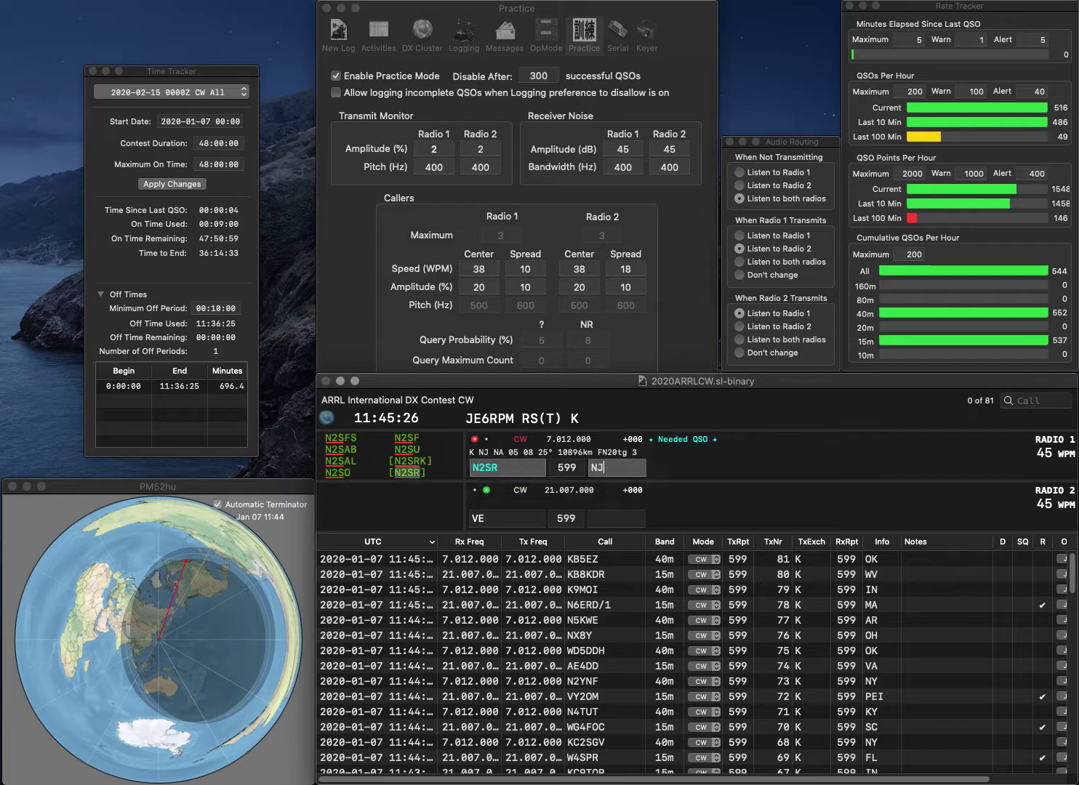
{"action": "type", "text": "3AT"}
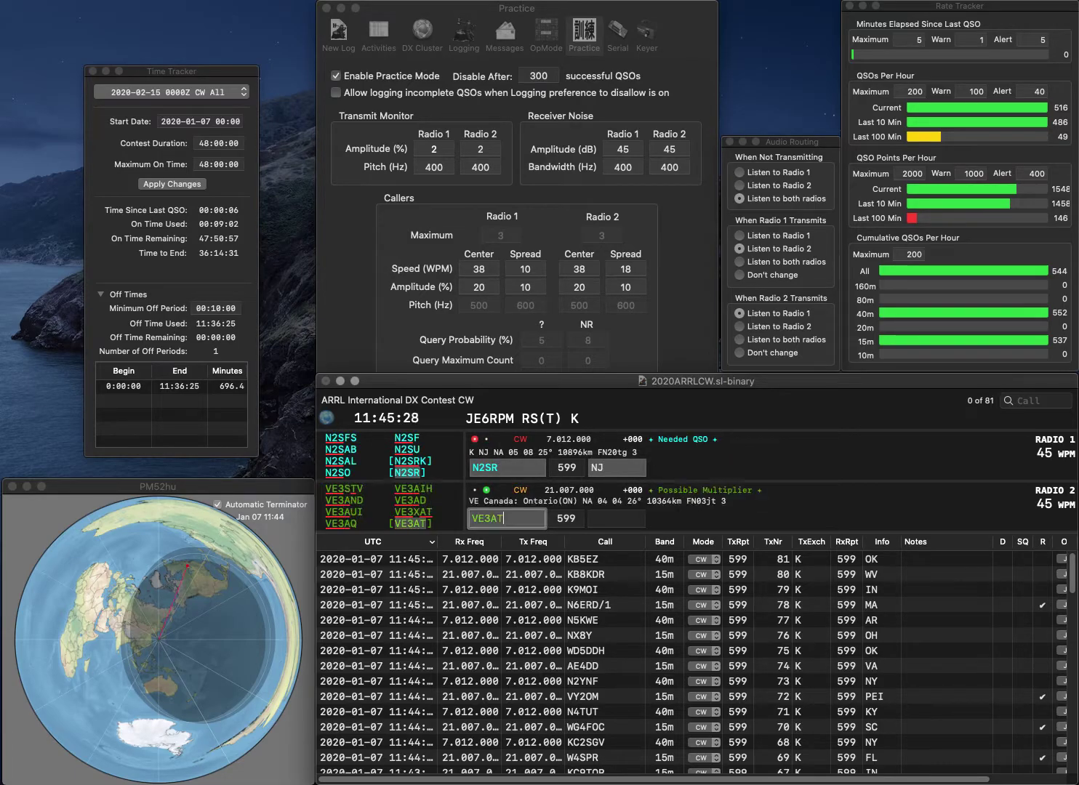
{"action": "key", "text": "Return"}
{"action": "key", "text": "Return"}
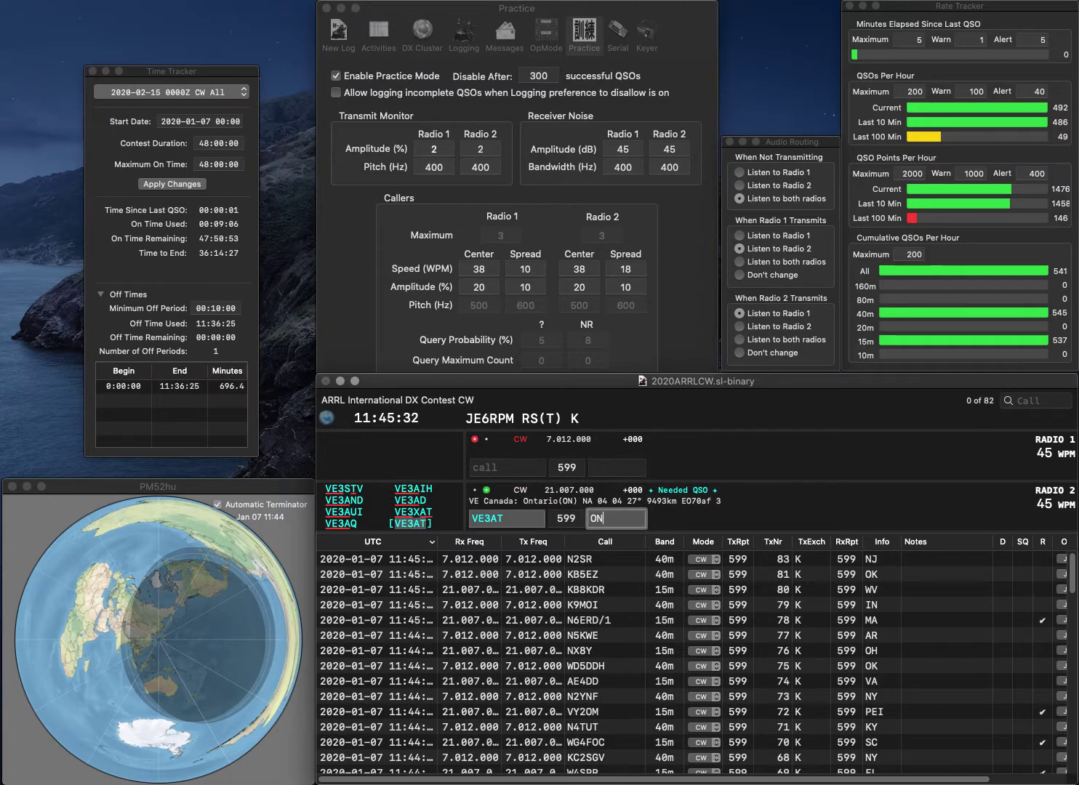
{"action": "key", "text": "Return"}
{"action": "type", "text": "W3NTJ"}
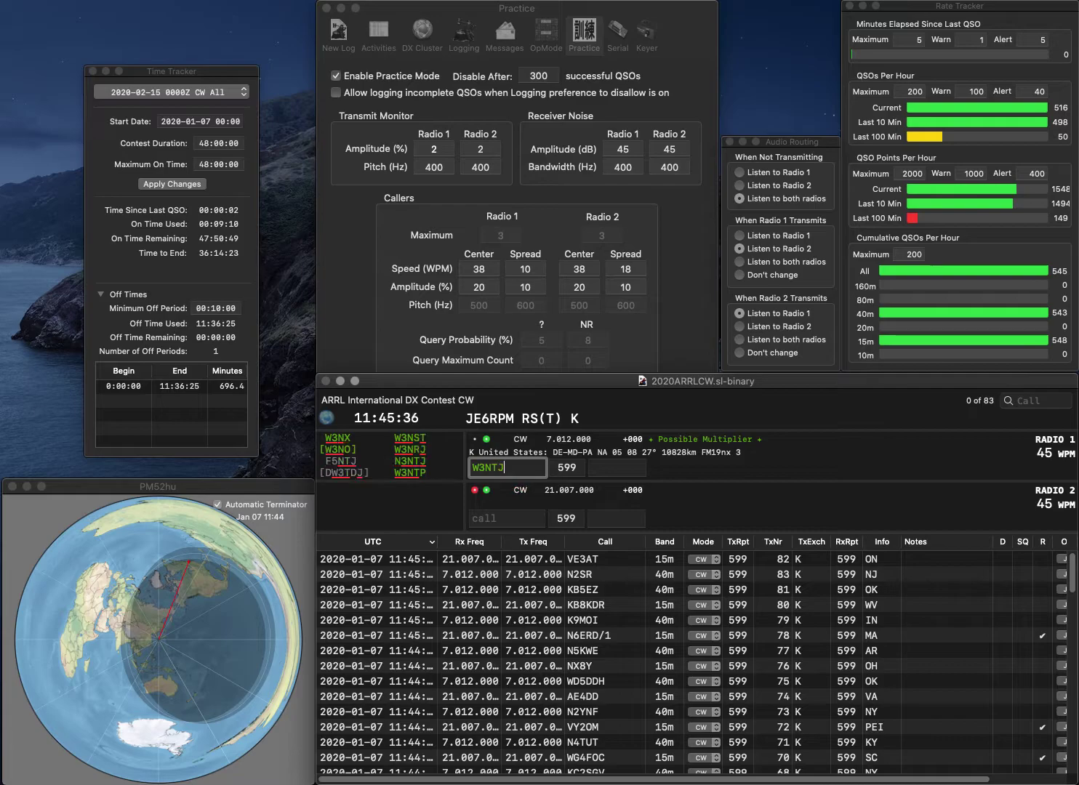
{"action": "key", "text": "BackSpace"}
{"action": "type", "text": "P"}
{"action": "key", "text": "Return"}
{"action": "type", "text": "C2RJ"}
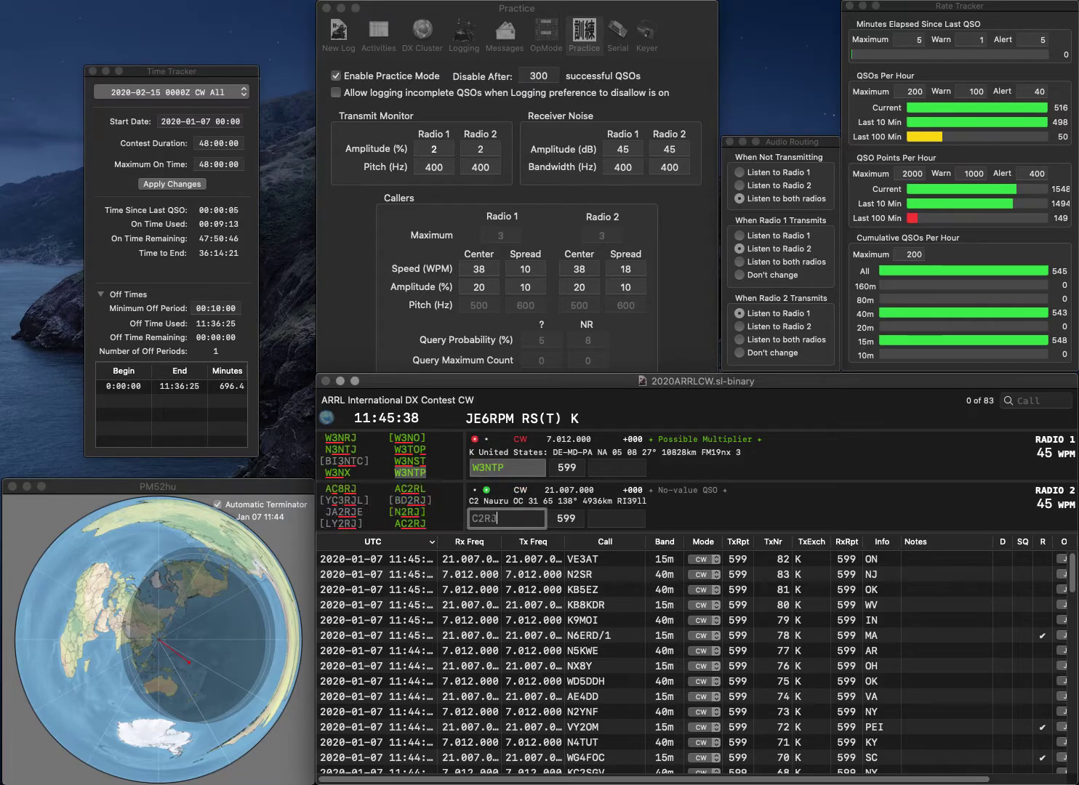
{"action": "key", "text": "ctrl+a"}
{"action": "type", "text": "A"}
{"action": "key", "text": "Return"}
- Log W3NTP on Radio 1 with exchange MD and AC2RJ on Radio 2 with exchange NY
{"action": "key", "text": "Tab"}
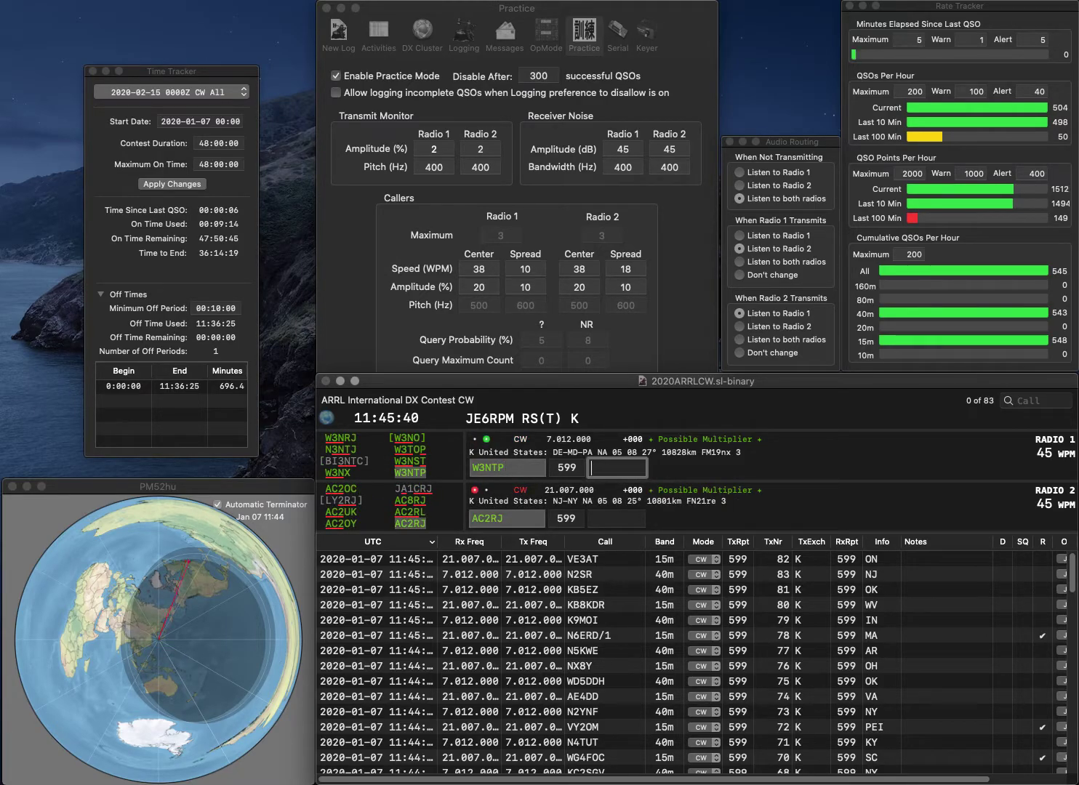
{"action": "type", "text": "MD"}
{"action": "key", "text": "Return"}
{"action": "type", "text": "NY"}
{"action": "key", "text": "Return"}
{"action": "type", "text": "K"}
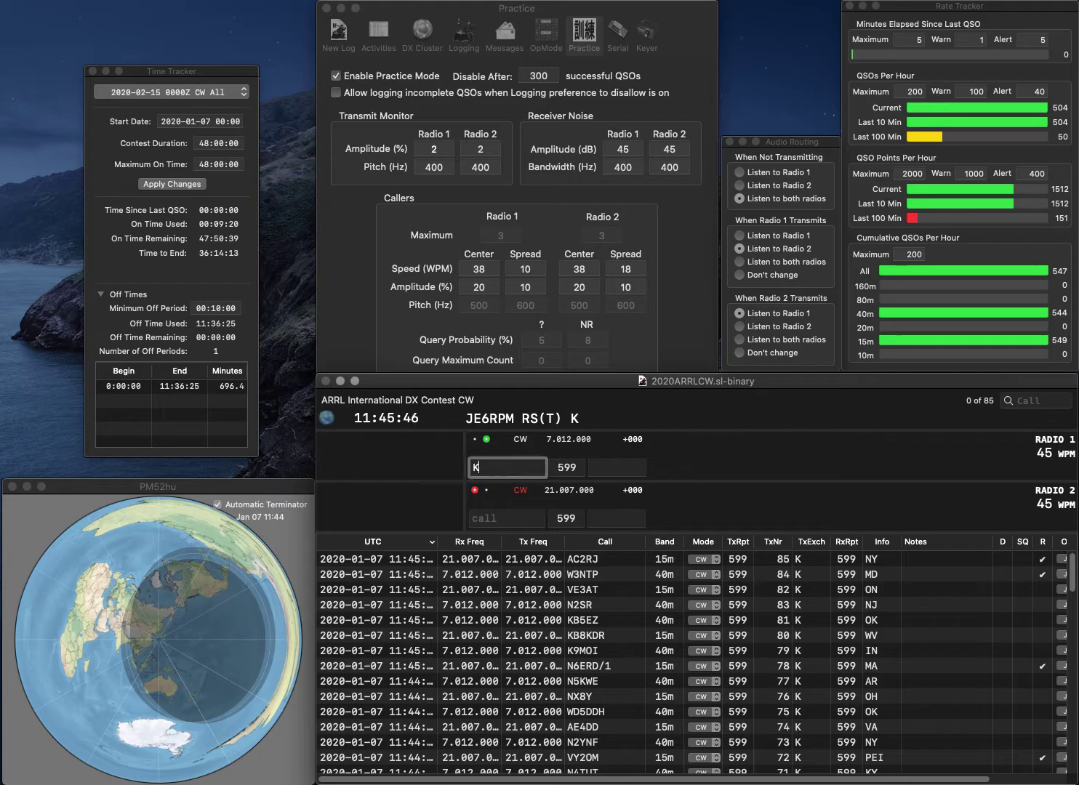
{"action": "type", "text": "0TRY"}
{"action": "key", "text": "Return"}
{"action": "type", "text": "N3HEE"}
{"action": "key", "text": "Return"}
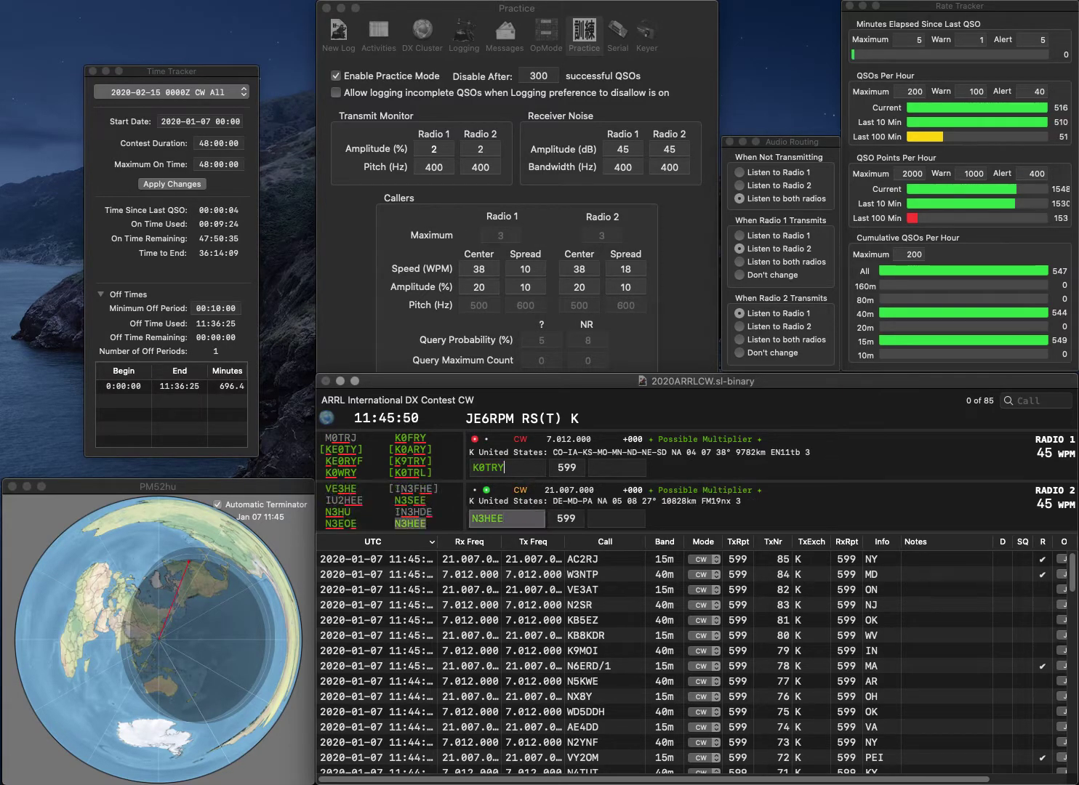
{"action": "key", "text": "Left"}
{"action": "key", "text": "Left"}
{"action": "key", "text": "Left"}
{"action": "key", "text": "BackSpace"}
{"action": "type", "text": "9"}
{"action": "key", "text": "Return"}
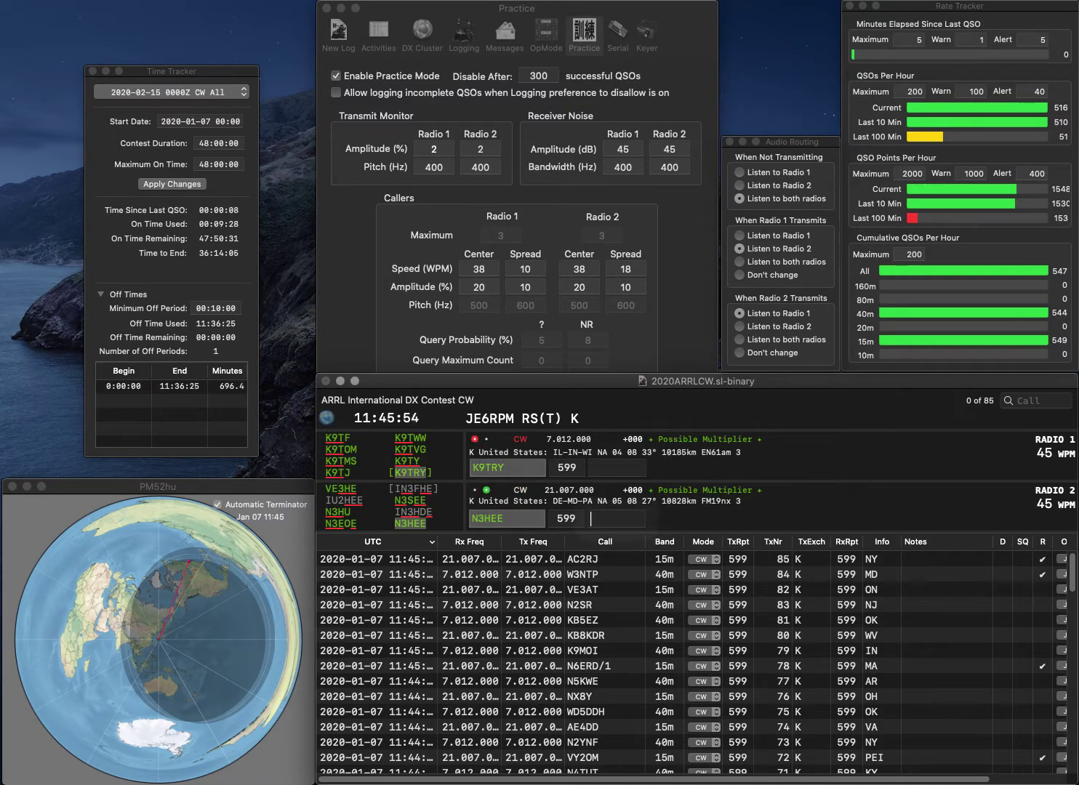
{"action": "type", "text": "MD"}
{"action": "key", "text": "Return"}
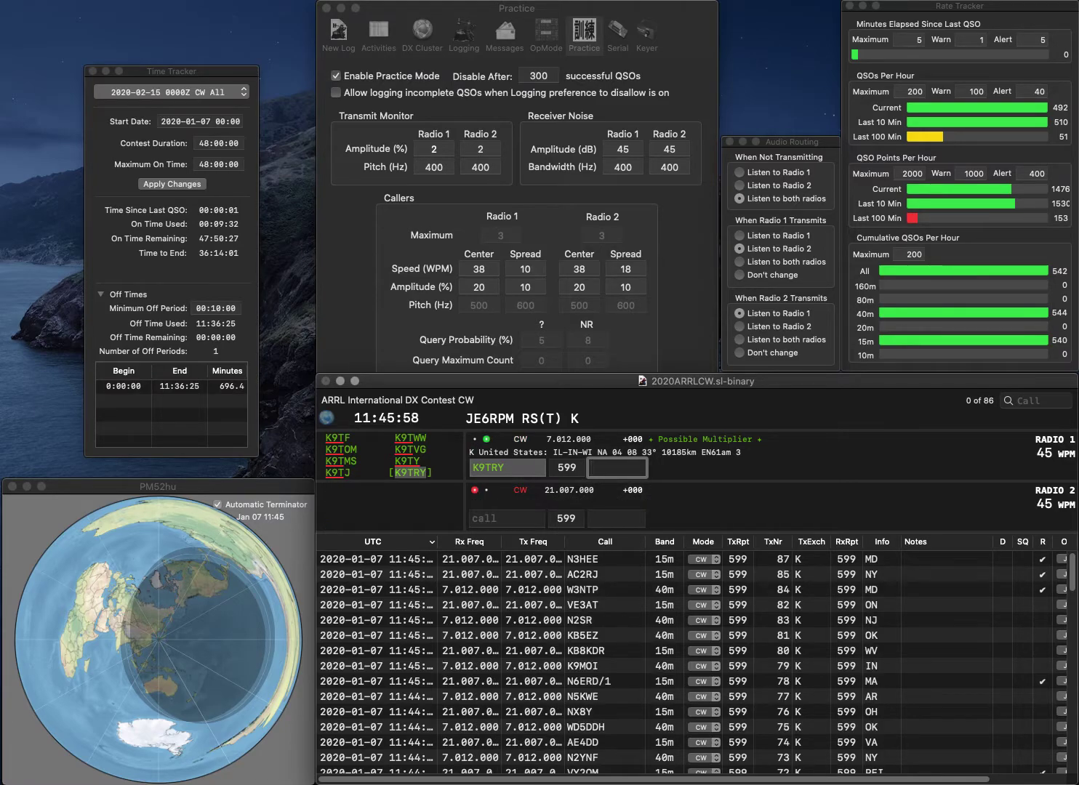
{"action": "key", "text": "Return"}
{"action": "type", "text": "W5"}
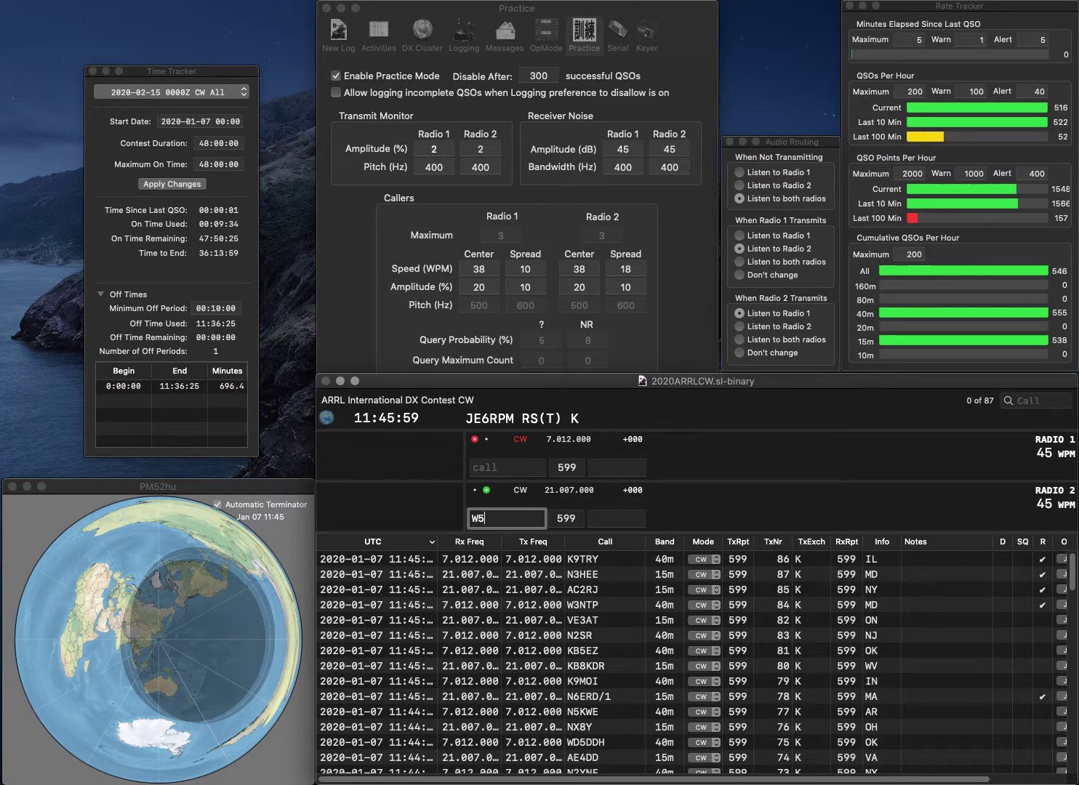
{"action": "type", "text": "CSQ"}
{"action": "key", "text": "Return"}
{"action": "type", "text": "W1/C"}
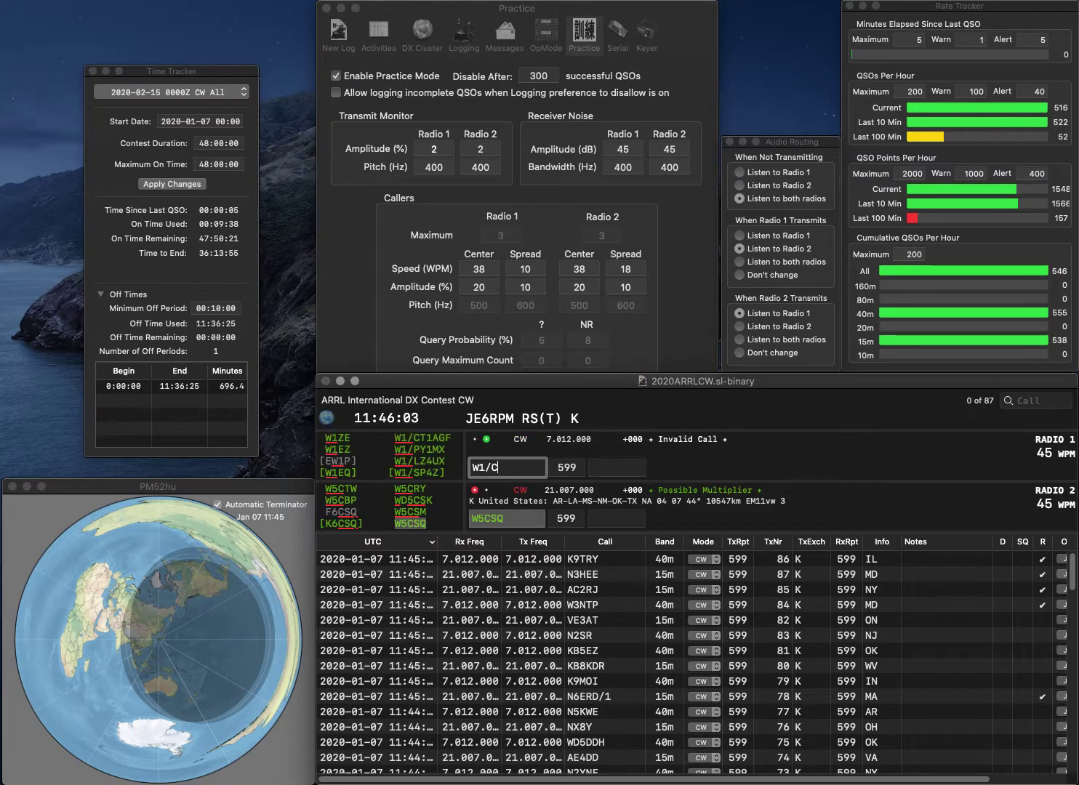
{"action": "type", "text": "T1AGF"}
{"action": "key", "text": "Return"}
{"action": "type", "text": "TX"}
{"action": "key", "text": "Return"}
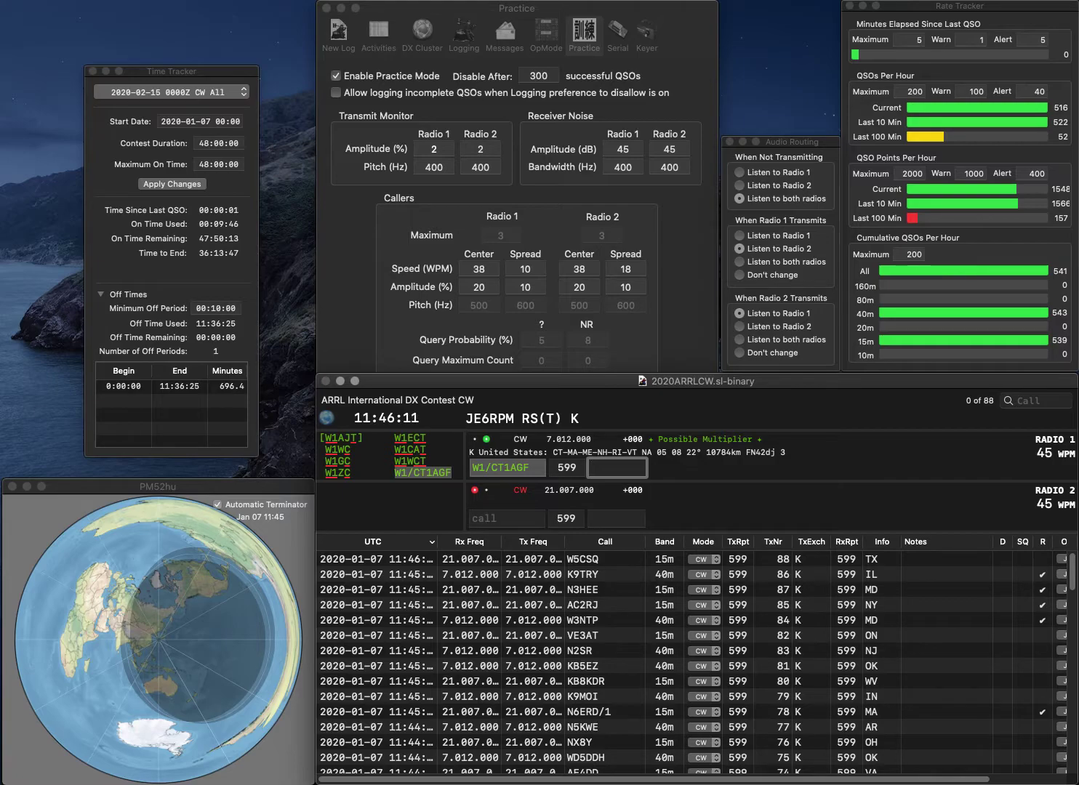
{"action": "type", "text": "RI"}
{"action": "key", "text": "Return"}
{"action": "type", "text": "K"}
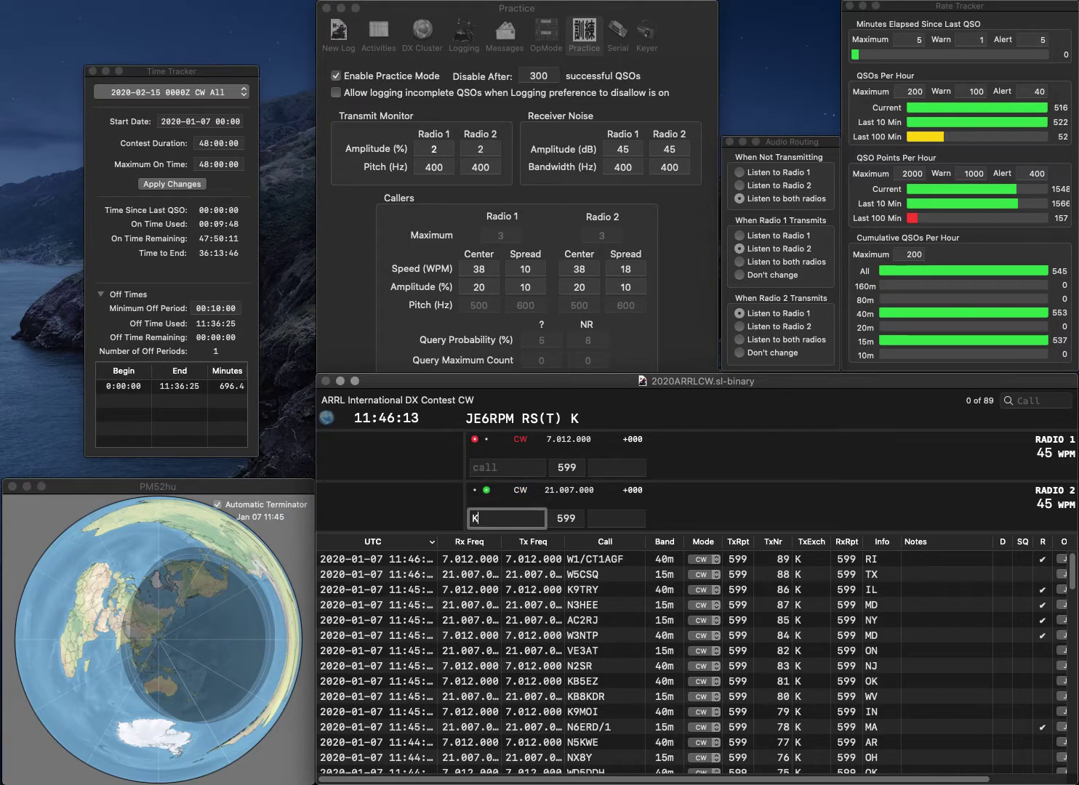
{"action": "type", "text": "D4S"}
{"action": "key", "text": "Return"}
{"action": "type", "text": "N"}
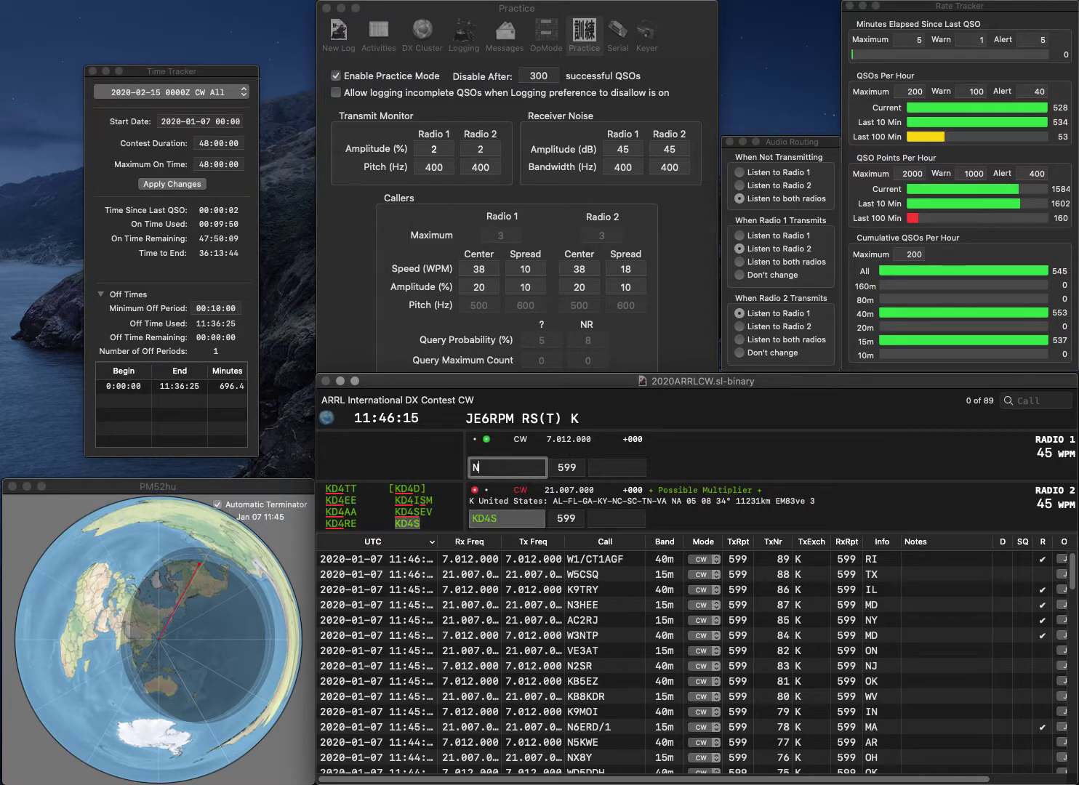
{"action": "type", "text": "4MEC"}
{"action": "key", "text": "Return"}
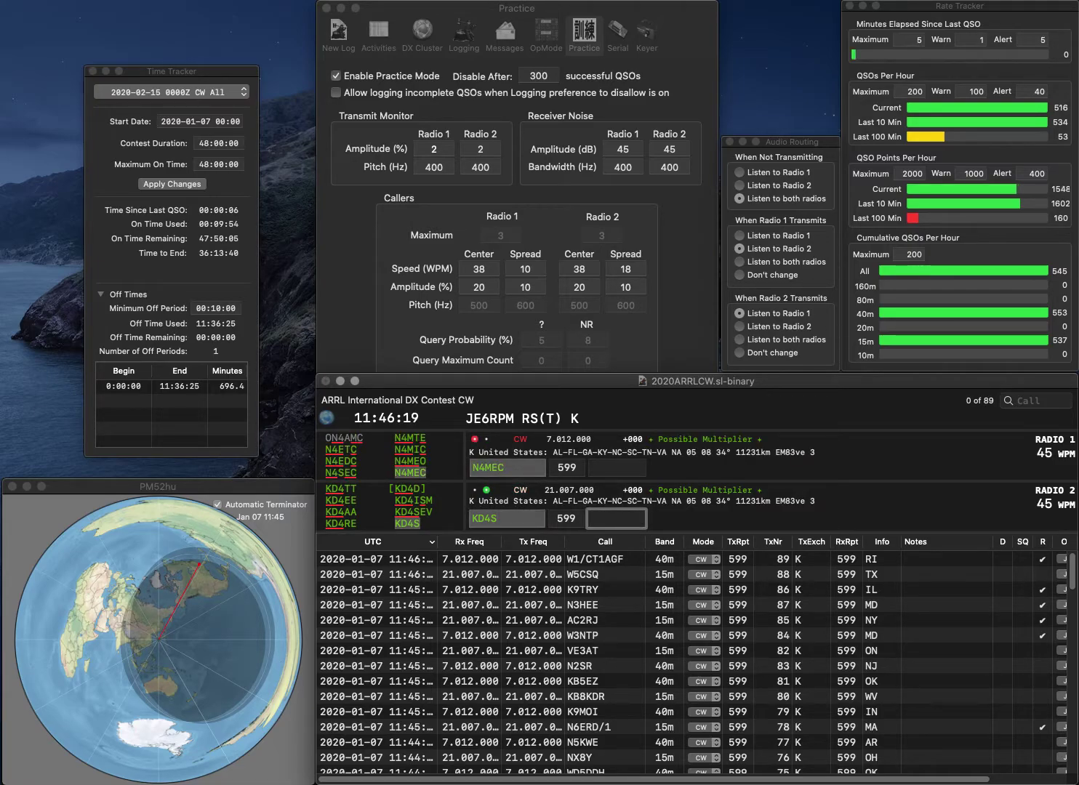
{"action": "key", "text": "Return"}
{"action": "type", "text": "AL"}
{"action": "type", "text": "N1DM"}
{"action": "key", "text": "Return"}
{"action": "type", "text": "K2CY"}
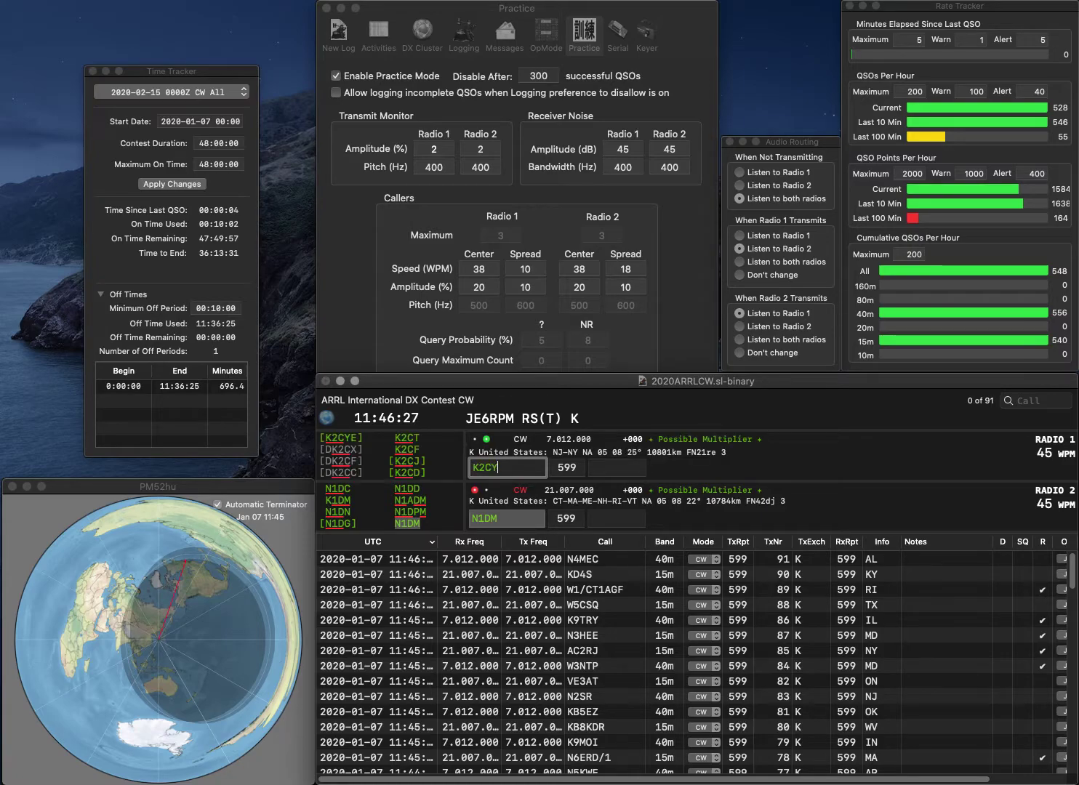
{"action": "type", "text": "E"}
{"action": "key", "text": "Return"}
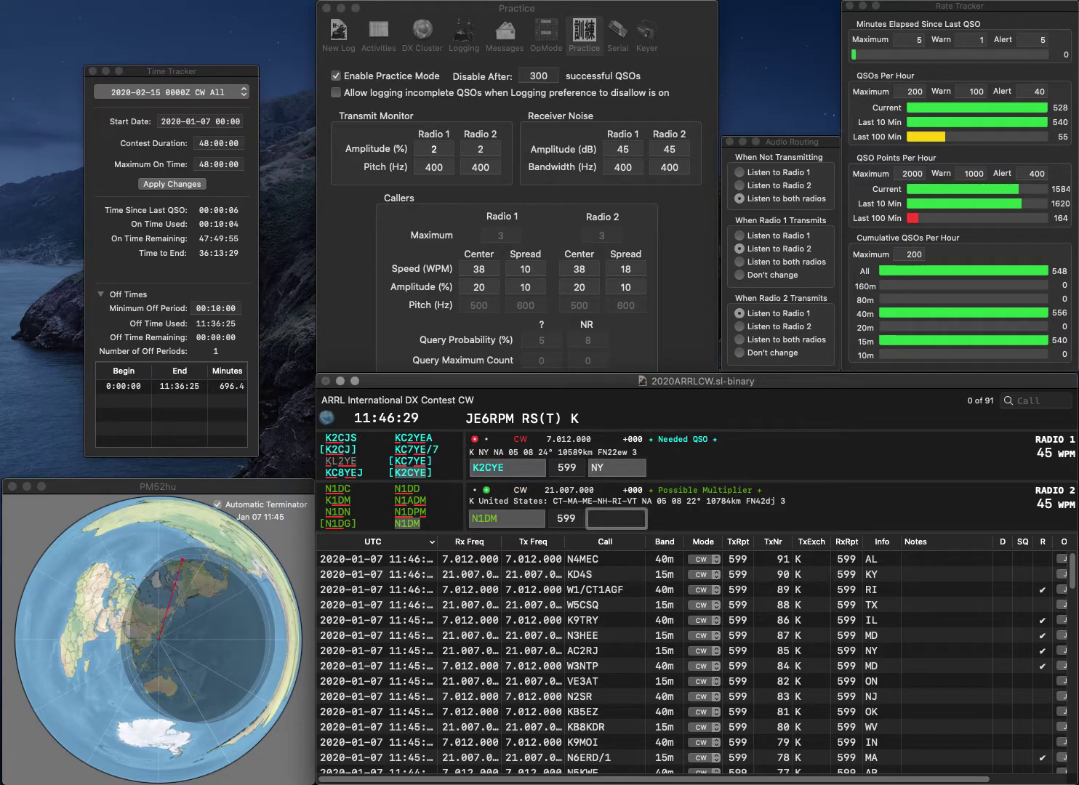
{"action": "key", "text": "Return"}
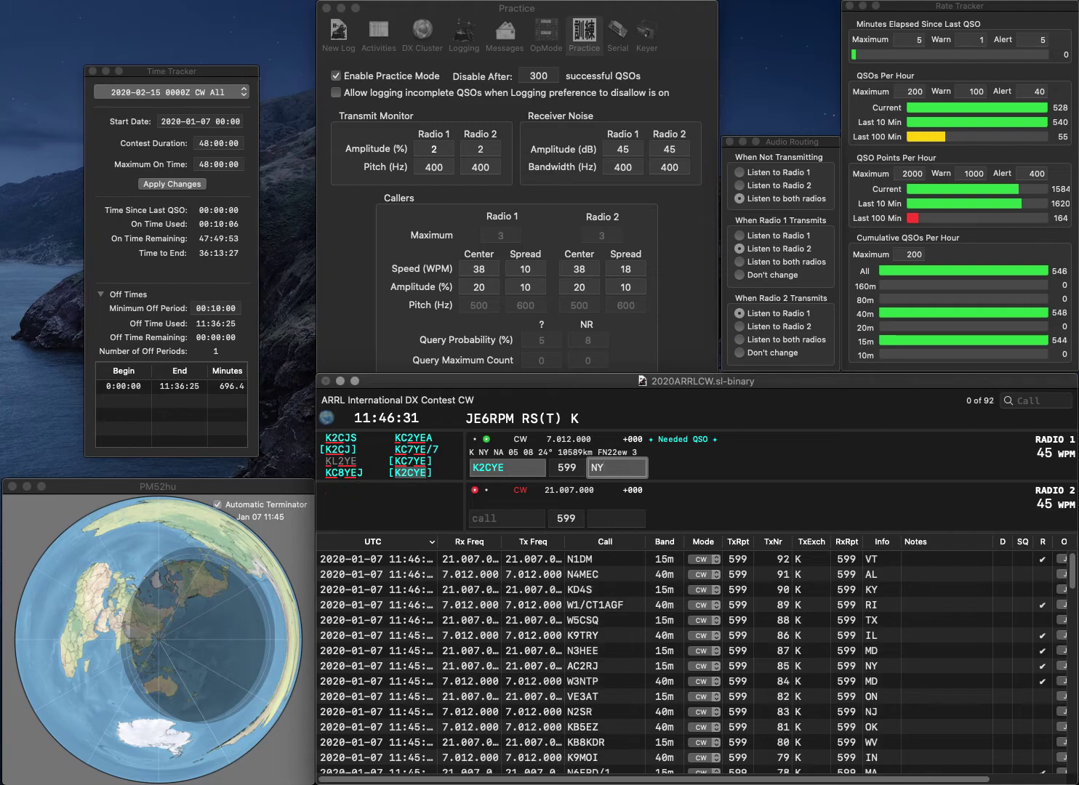
{"action": "key", "text": "Return"}
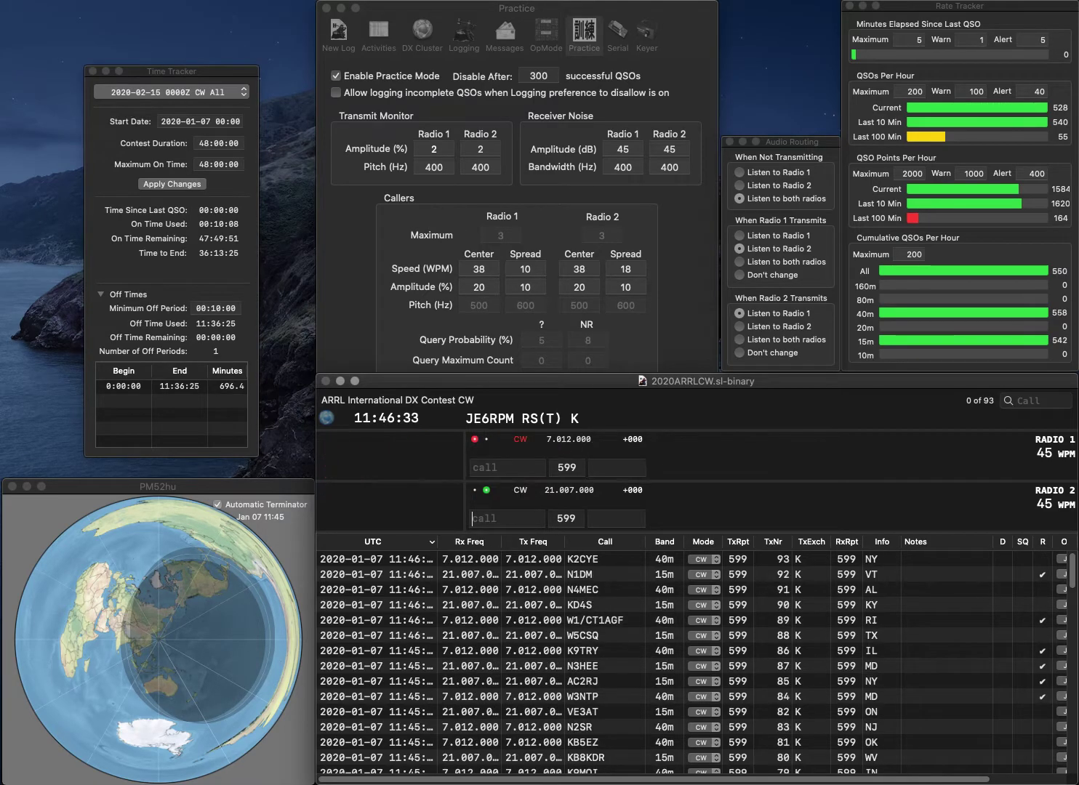
- Answer and log K7UAZ on Radio 2 with exchange UT and KD2GUD on Radio 1 with exchange NJ
{"action": "type", "text": "K7UAZ"}
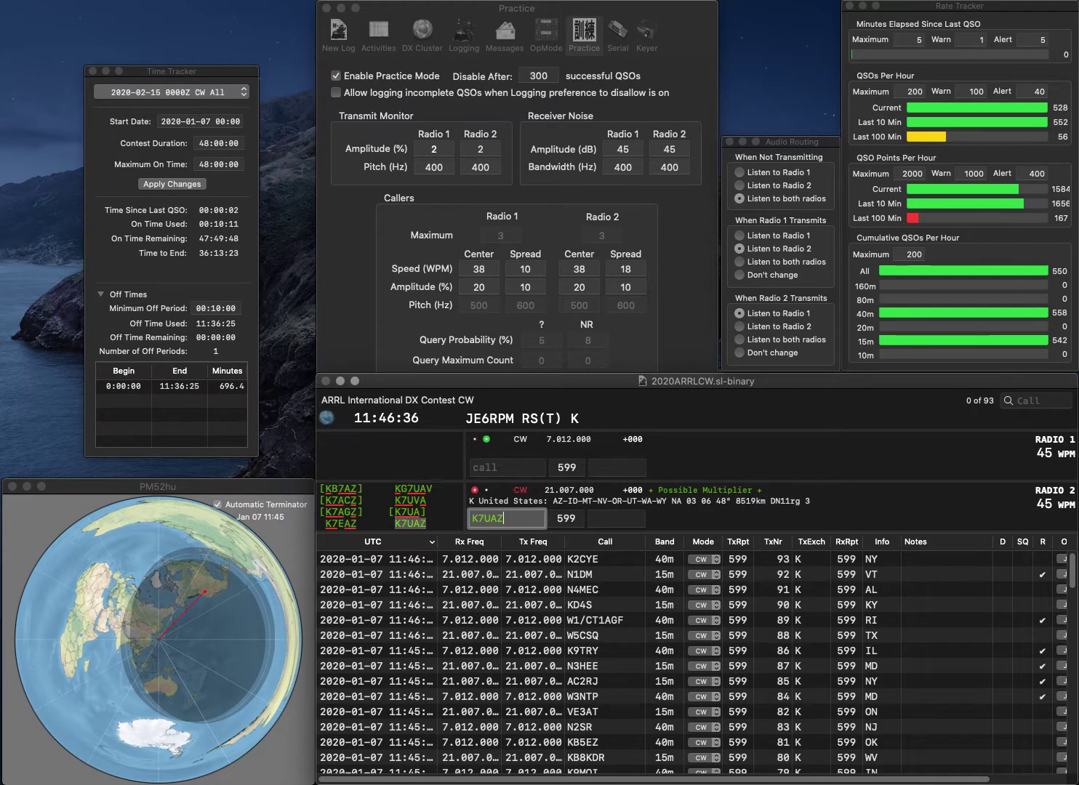
{"action": "key", "text": "Return"}
{"action": "type", "text": "ND2GUD"}
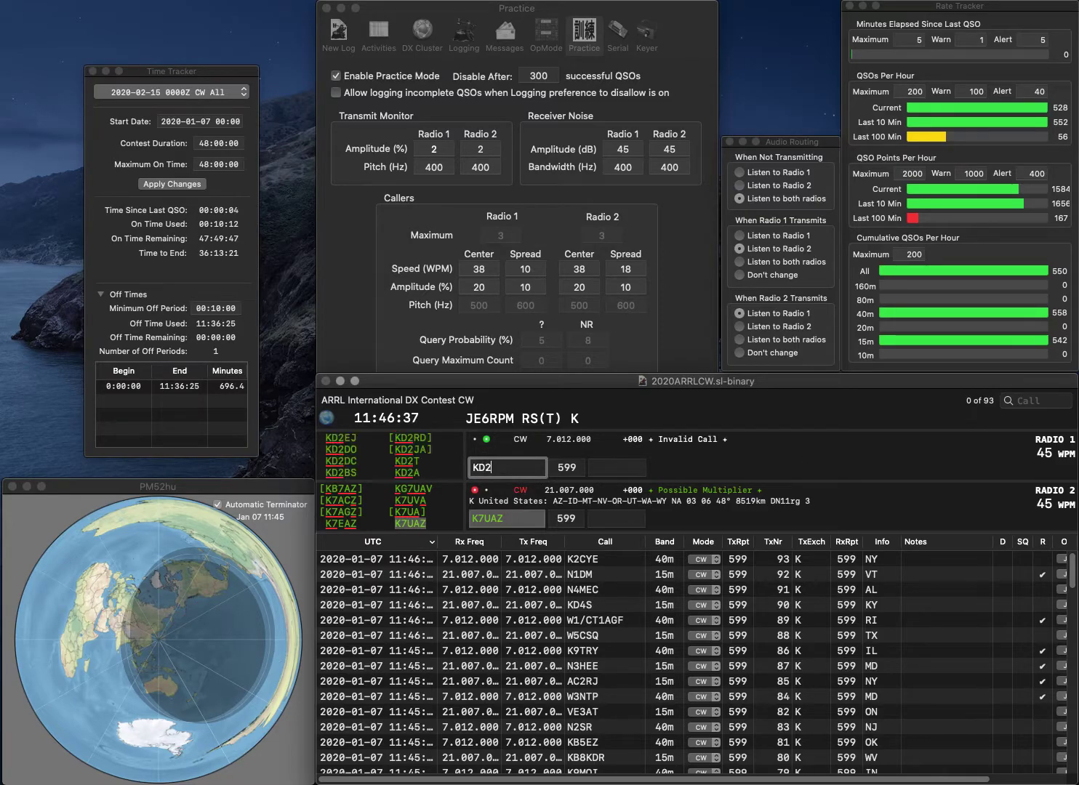
{"action": "key", "text": "Return"}
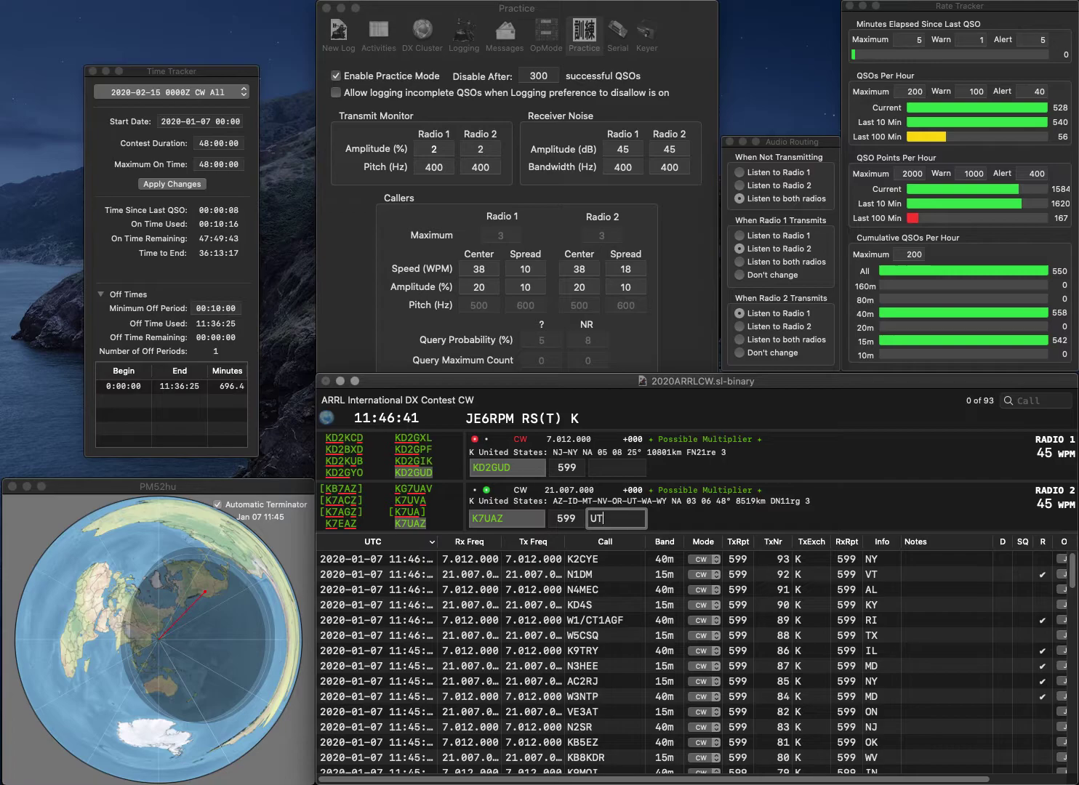
{"action": "key", "text": "Return"}
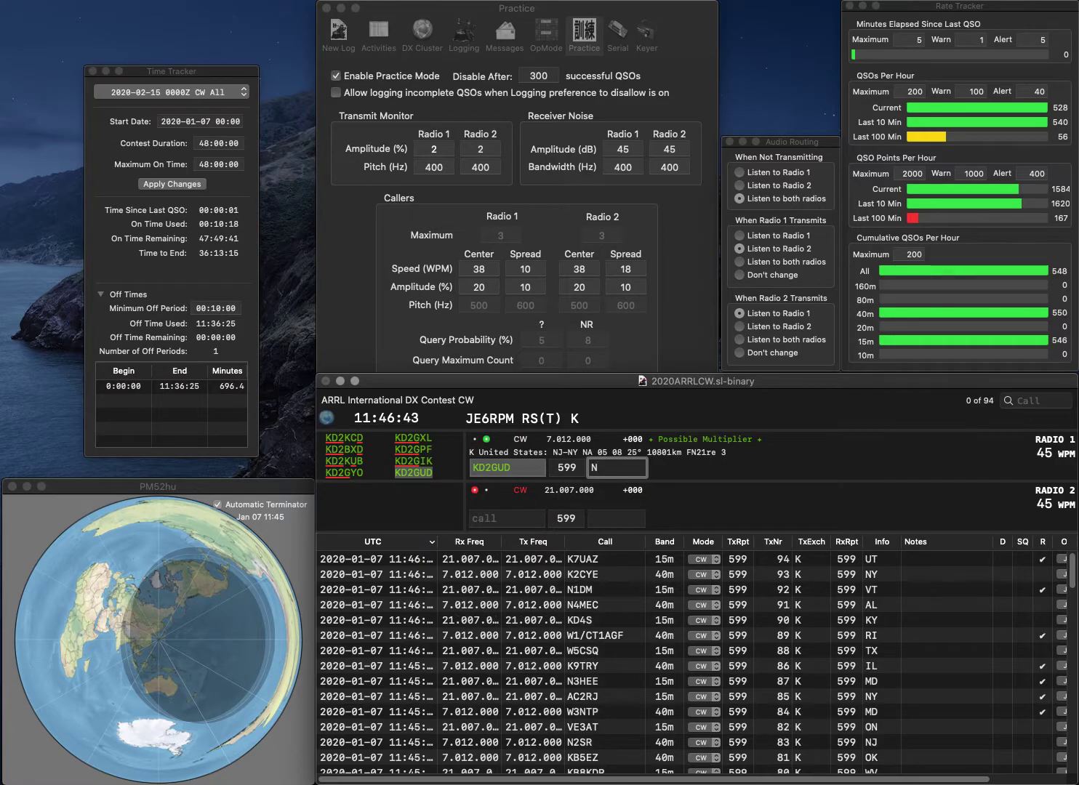
{"action": "key", "text": "Return"}
- Answer and log KA3NUV on Radio 2 with exchange DE and WB4MM on Radio 1 with exchange AL
{"action": "type", "text": "KA3NUV"}
{"action": "key", "text": "Return"}
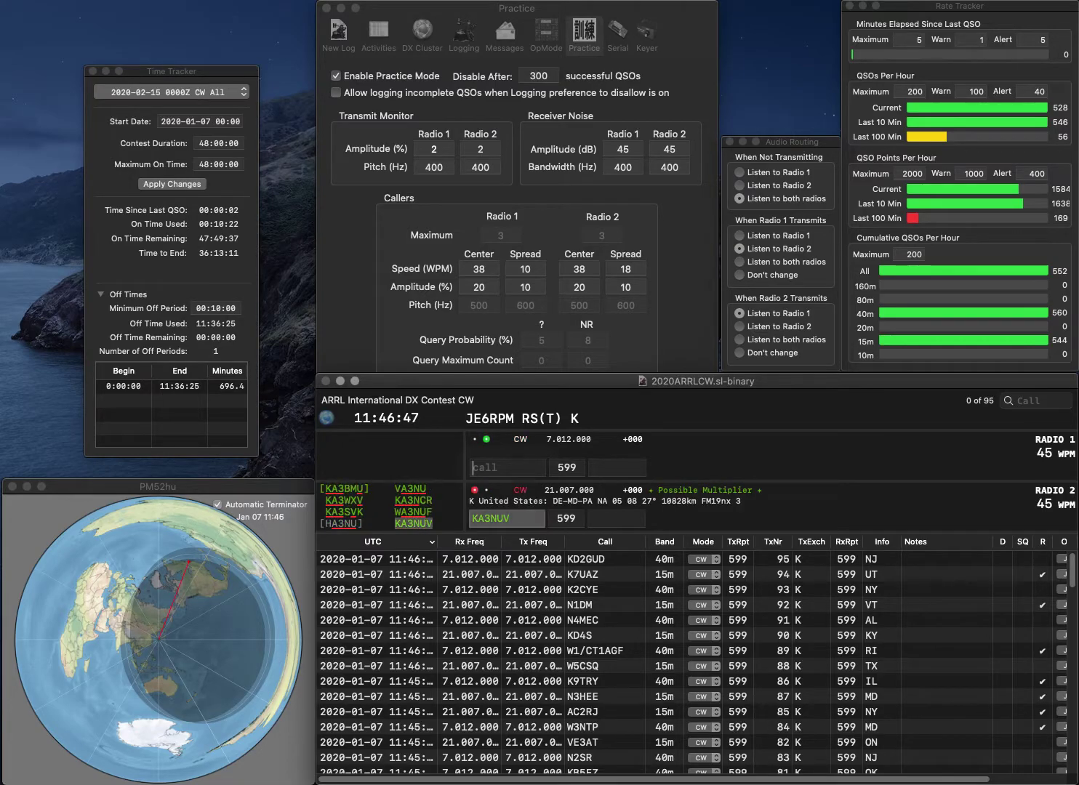
{"action": "type", "text": "WB4MM"}
{"action": "key", "text": "Return"}
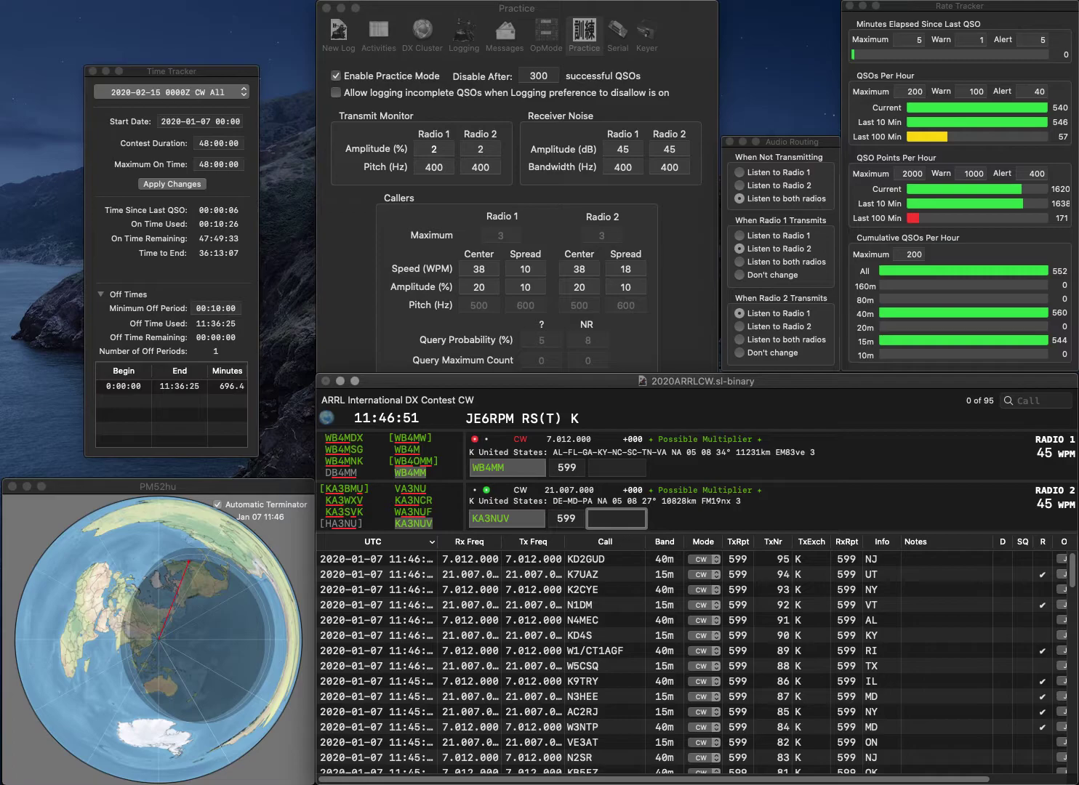
{"action": "type", "text": "DE"}
{"action": "key", "text": "Return"}
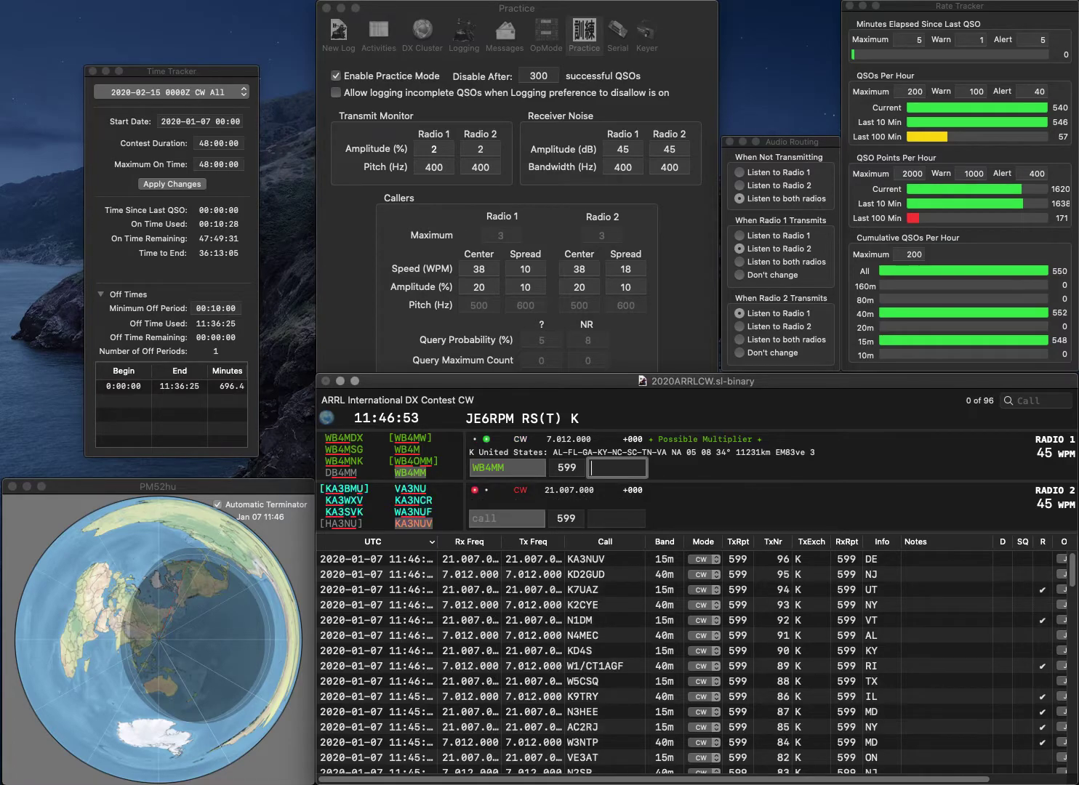
{"action": "type", "text": "AL"}
{"action": "key", "text": "Return"}
{"action": "type", "text": "KA2"}
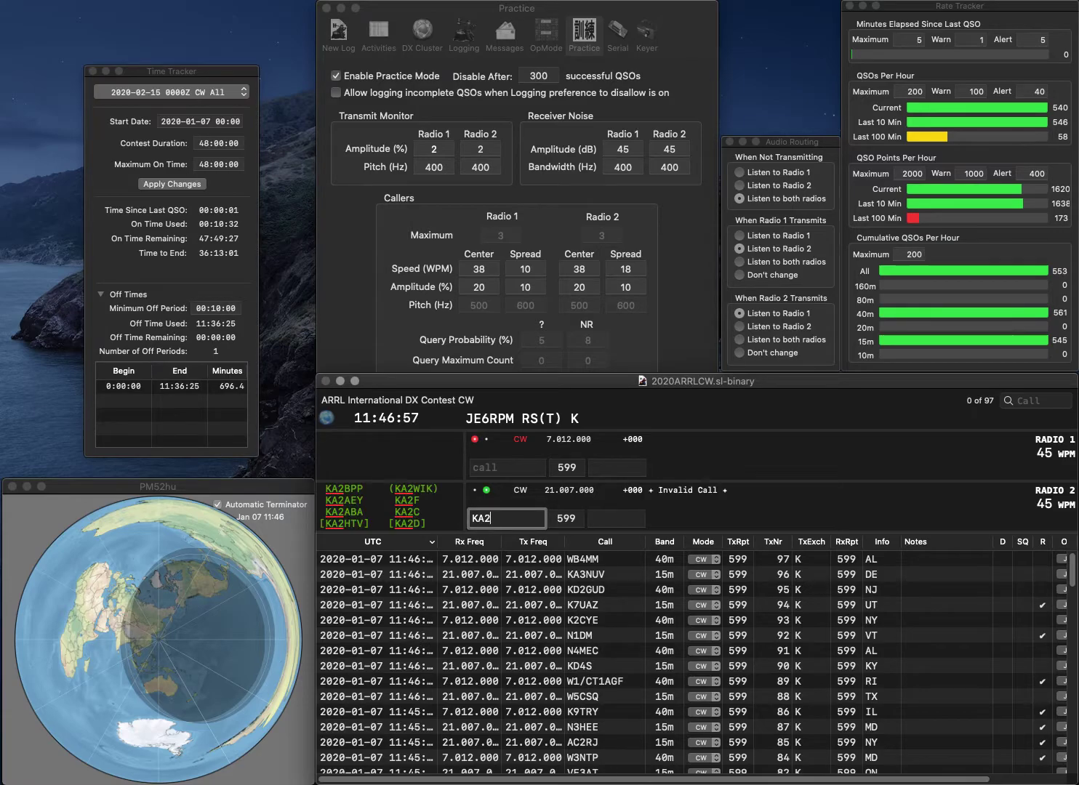
{"action": "type", "text": "PBT"}
{"action": "key", "text": "Return"}
{"action": "type", "text": "N"}
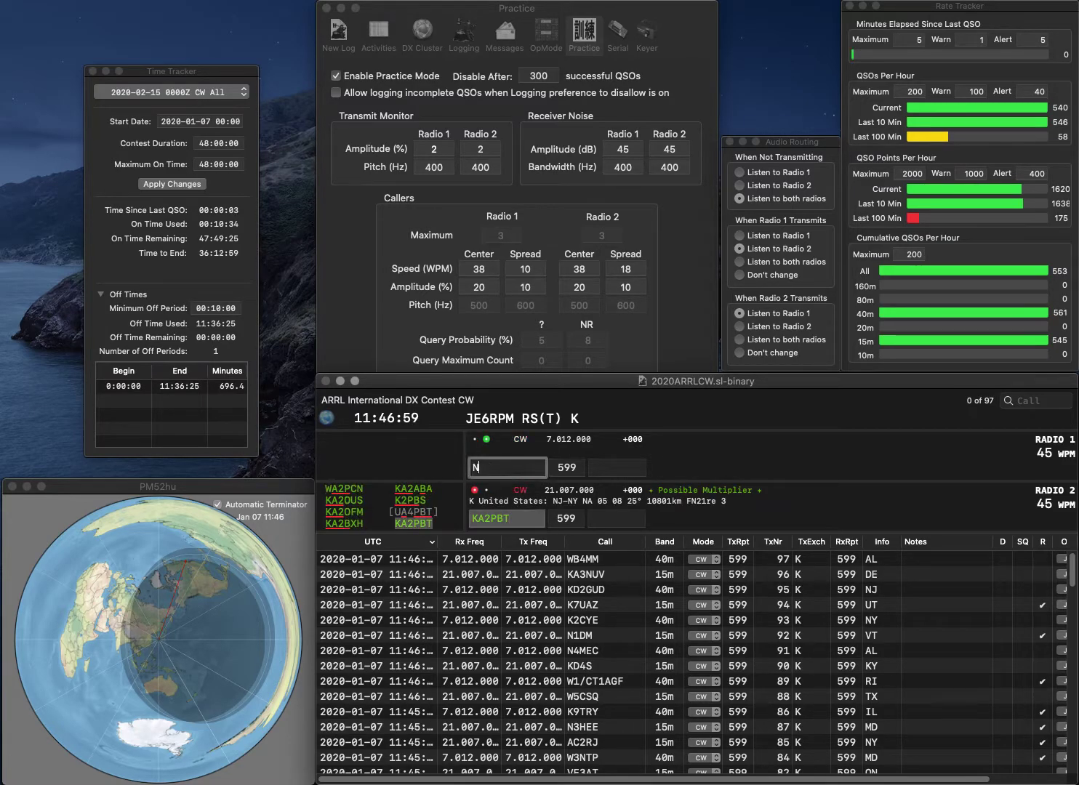
{"action": "type", "text": "9Y"}
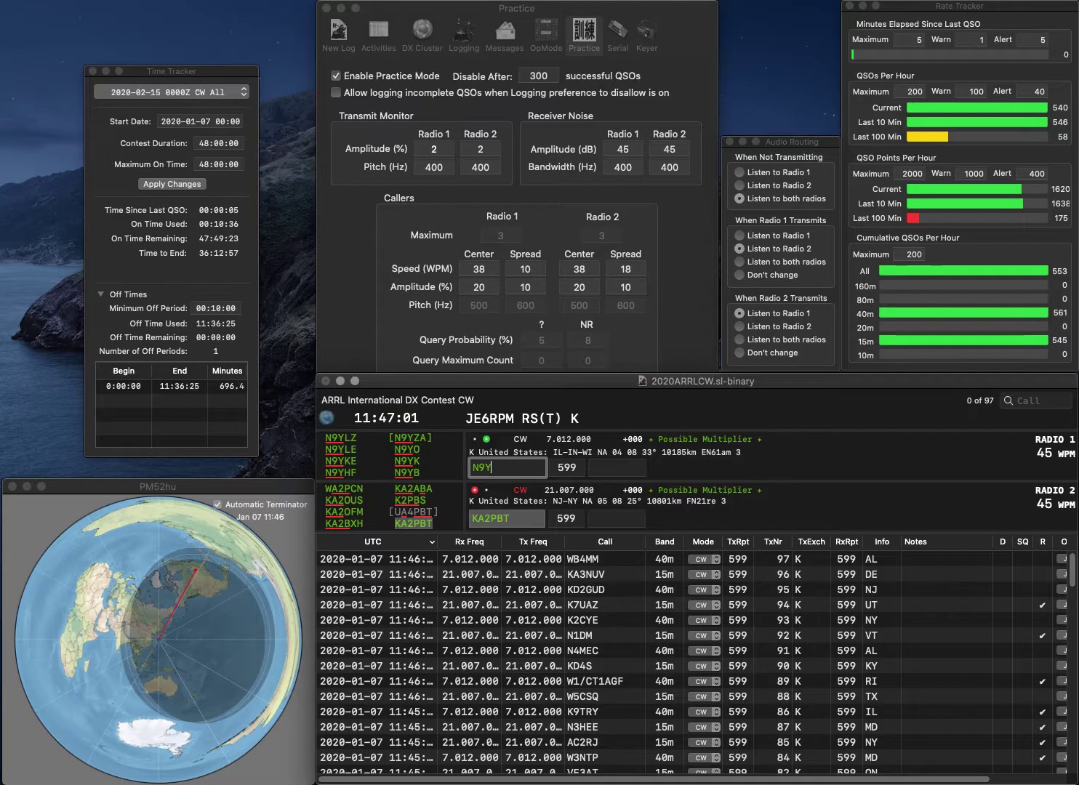
{"action": "type", "text": "KE"}
{"action": "key", "text": "Return"}
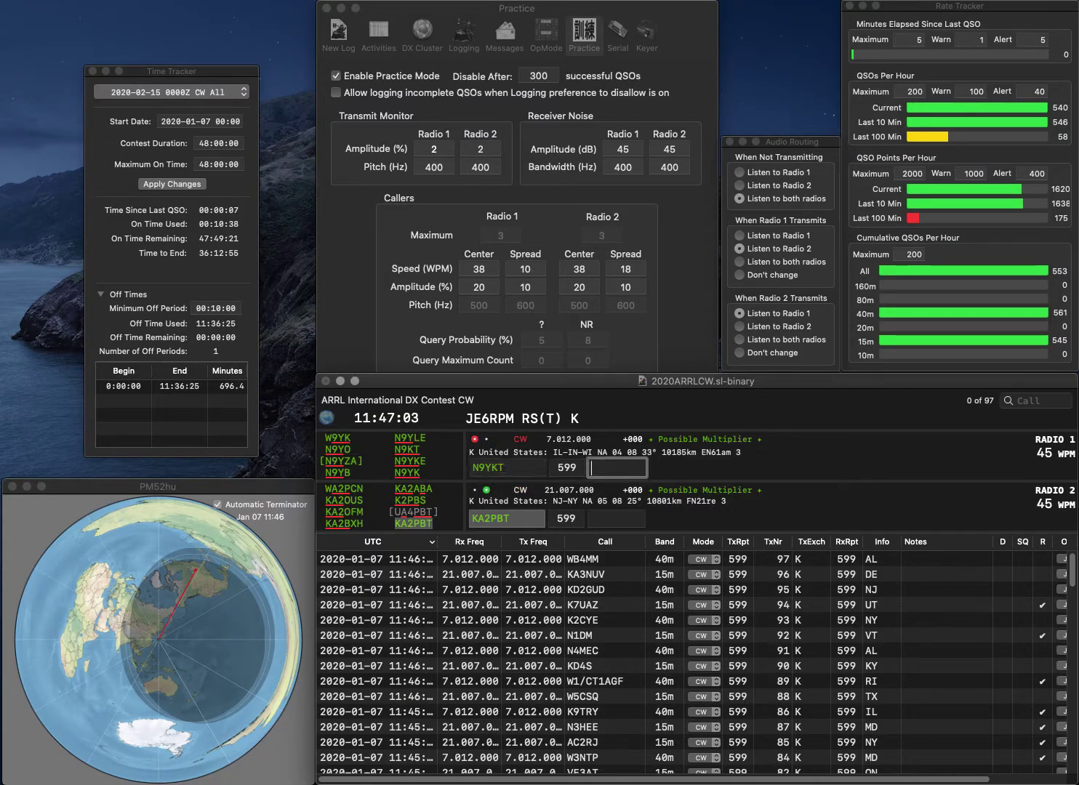
{"action": "key", "text": "space"}
{"action": "type", "text": "NY"}
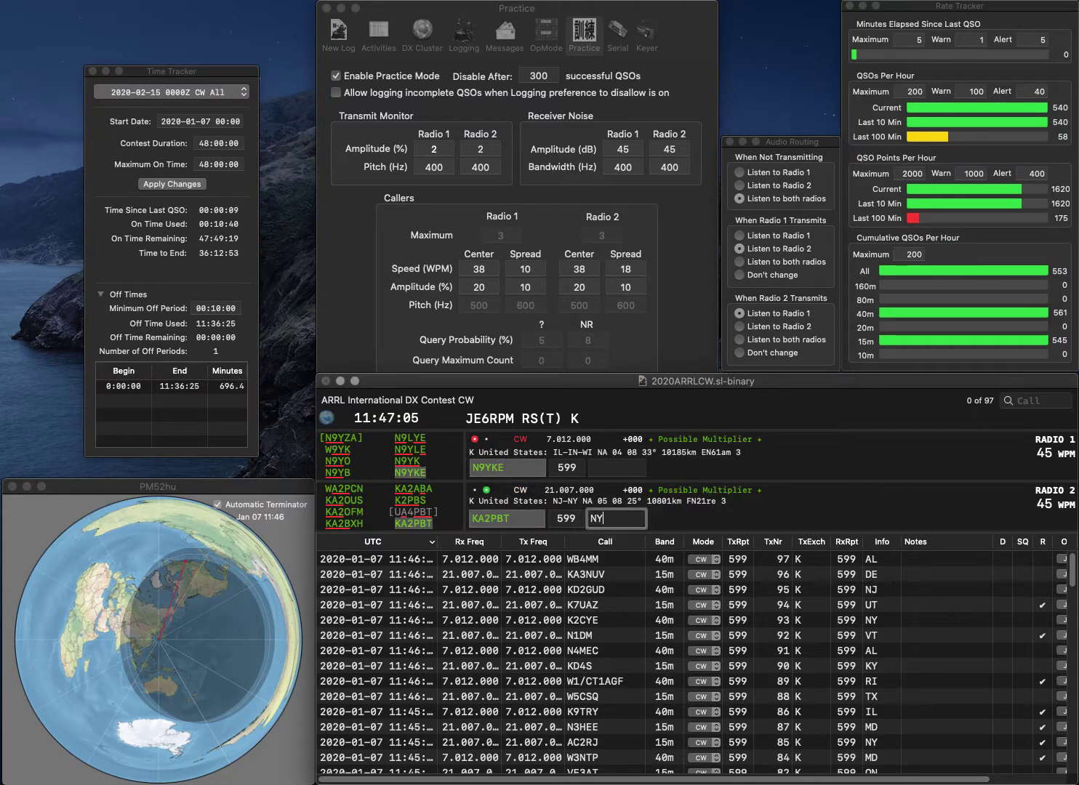
{"action": "key", "text": "Return"}
{"action": "key", "text": "Tab"}
{"action": "type", "text": "IL"}
{"action": "key", "text": "Return"}
- Answer N8RF on Radio 2 and query the partial call UQ on Radio 1
{"action": "type", "text": "N"}
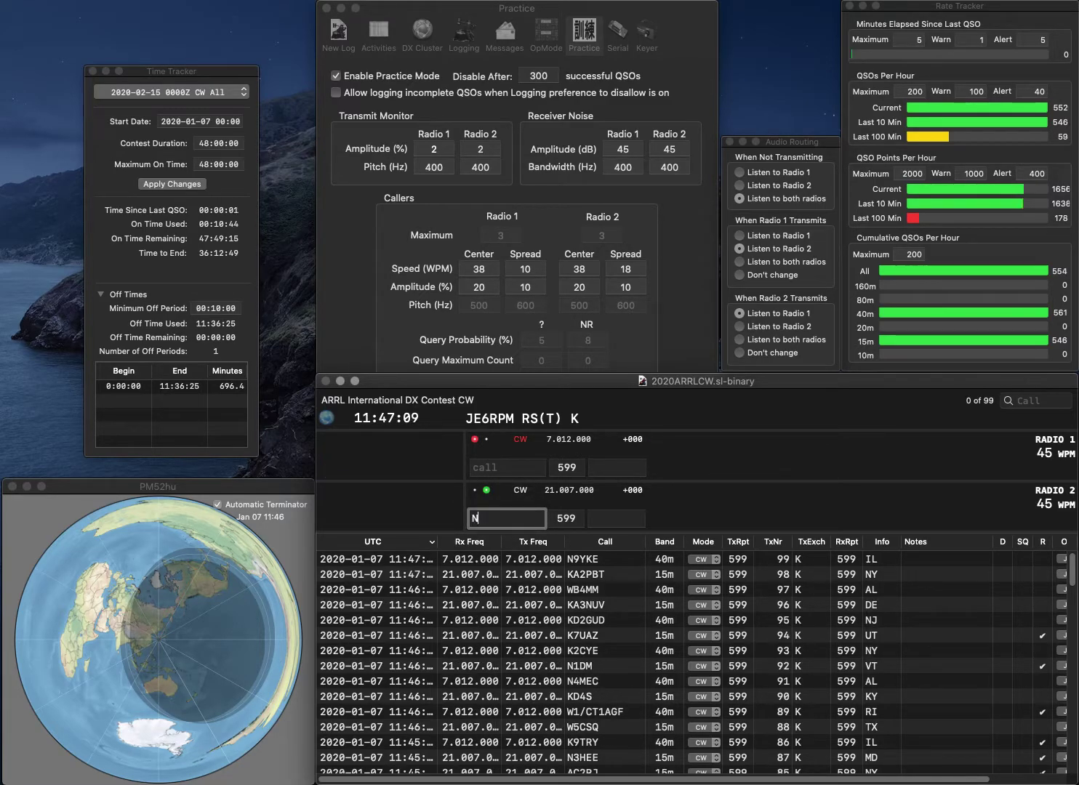
{"action": "type", "text": "8RF"}
{"action": "key", "text": "Return"}
{"action": "type", "text": "K"}
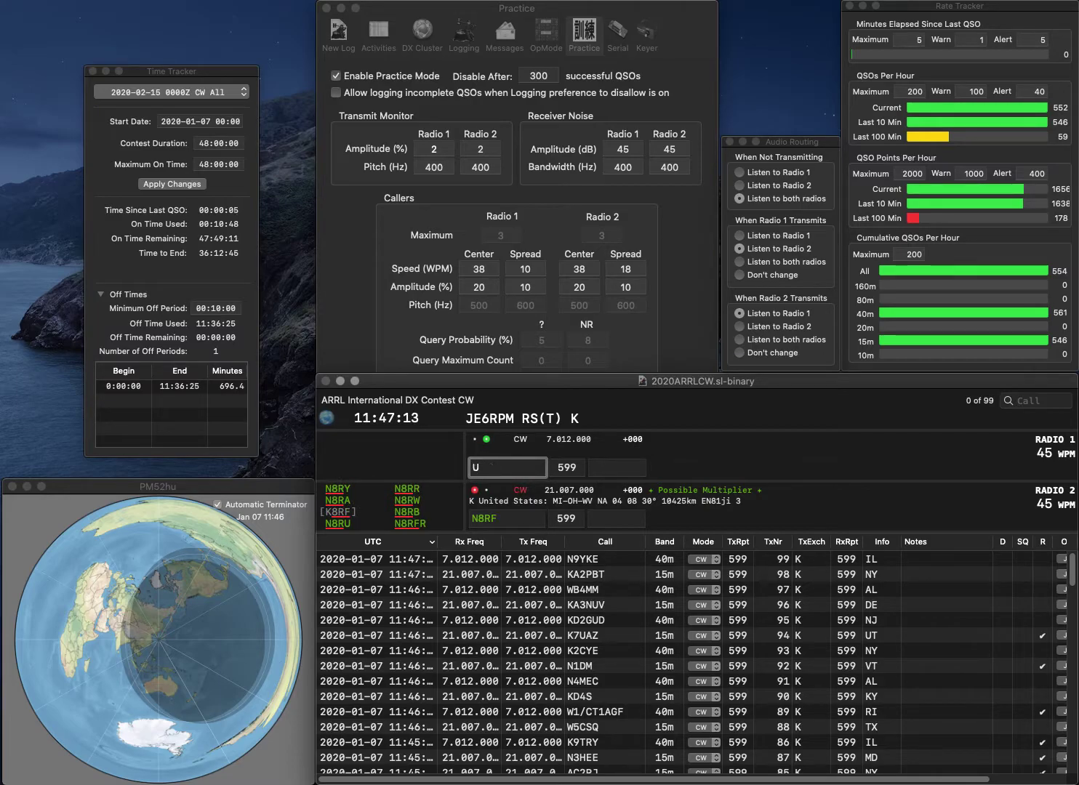
{"action": "key", "text": "Return"}
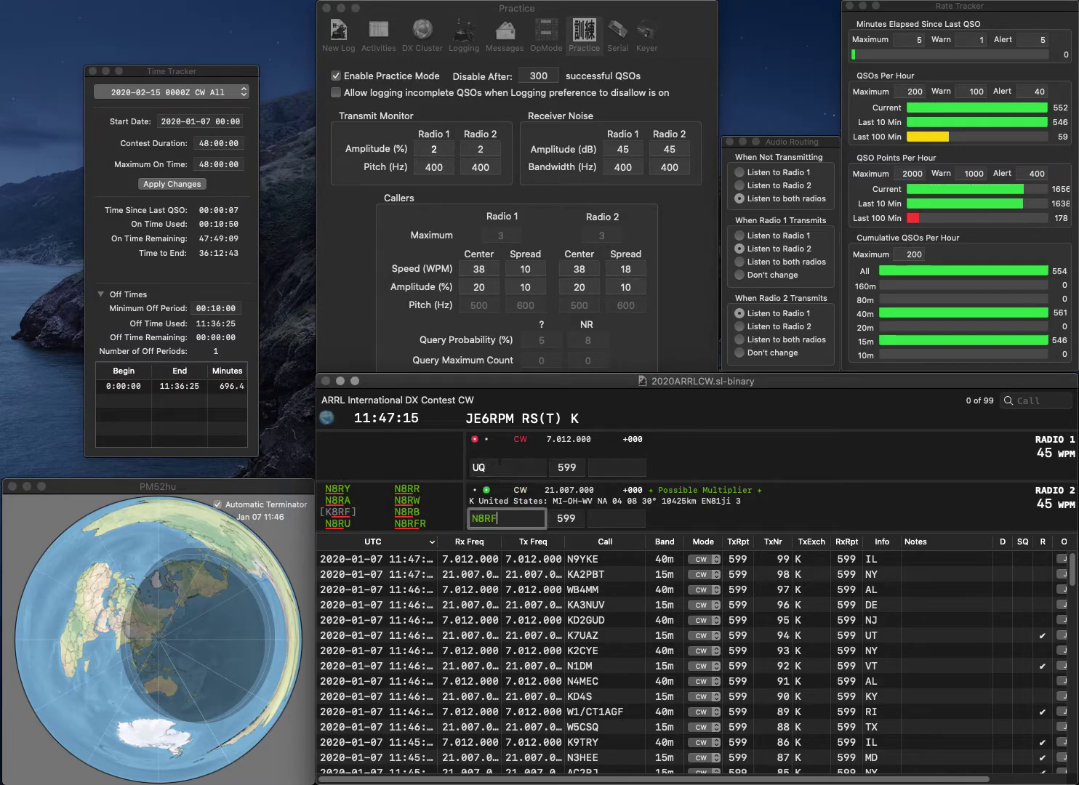
{"action": "key", "text": "BackSpace"}
{"action": "key", "text": "BackSpace"}
{"action": "type", "text": "FF"}
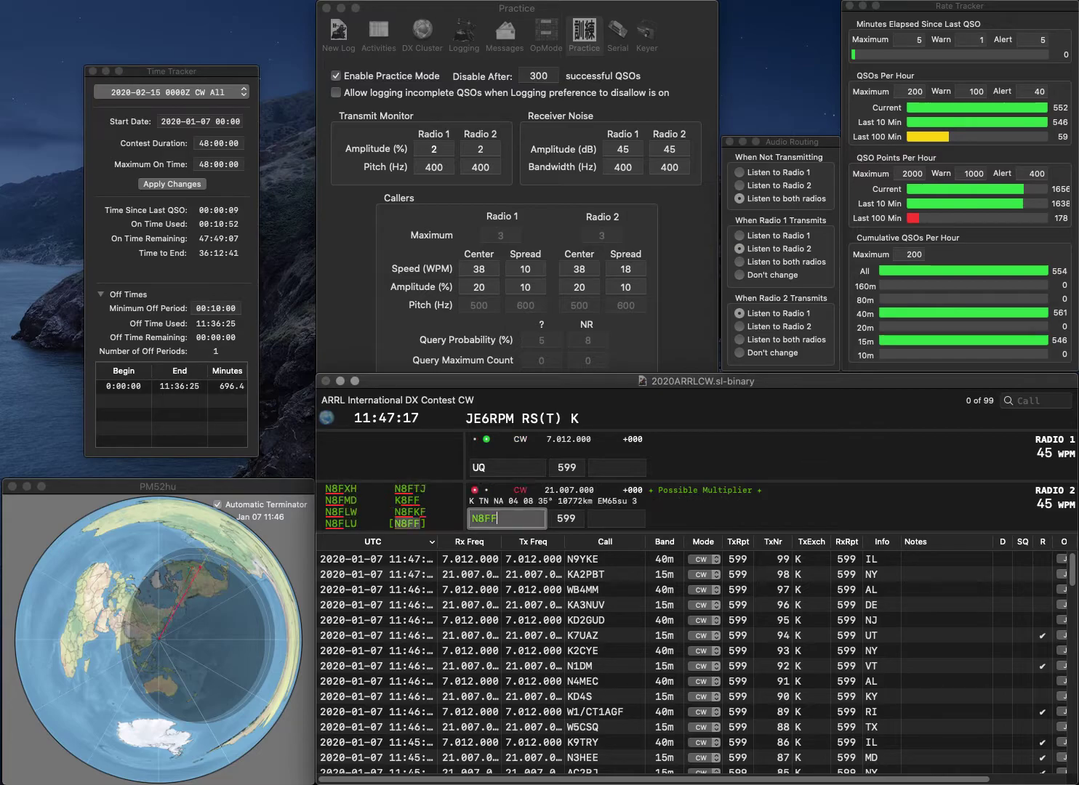
{"action": "key", "text": "Return"}
- Complete the partial call on Radio 1 as N7UQL and answer it, and log N8FF on Radio 2 with exchange TN
{"action": "type", "text": "L"}
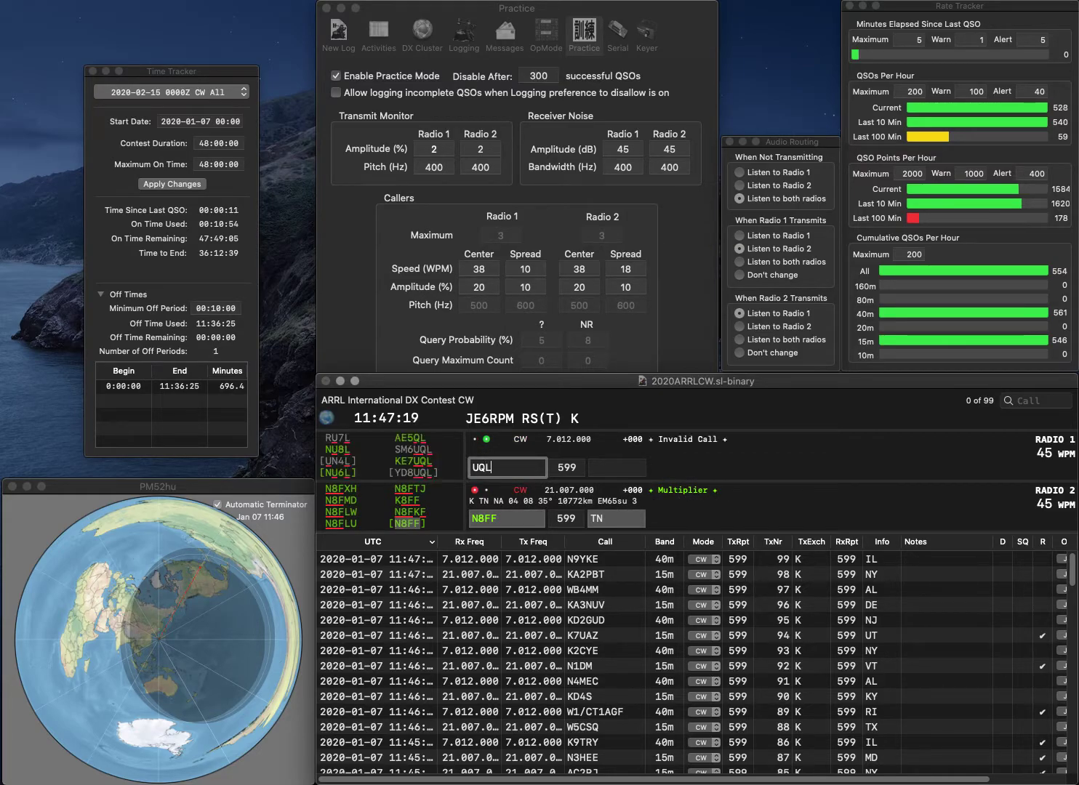
{"action": "type", "text": "N7"}
{"action": "key", "text": "Return"}
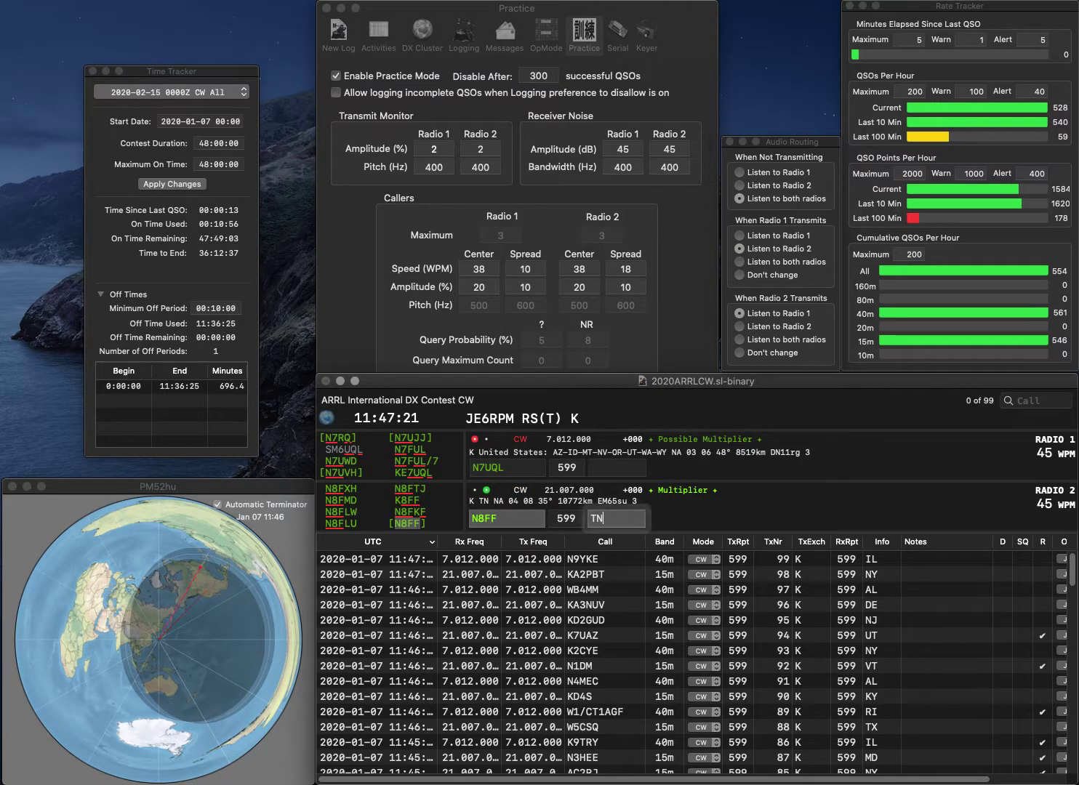
{"action": "key", "text": "Return"}
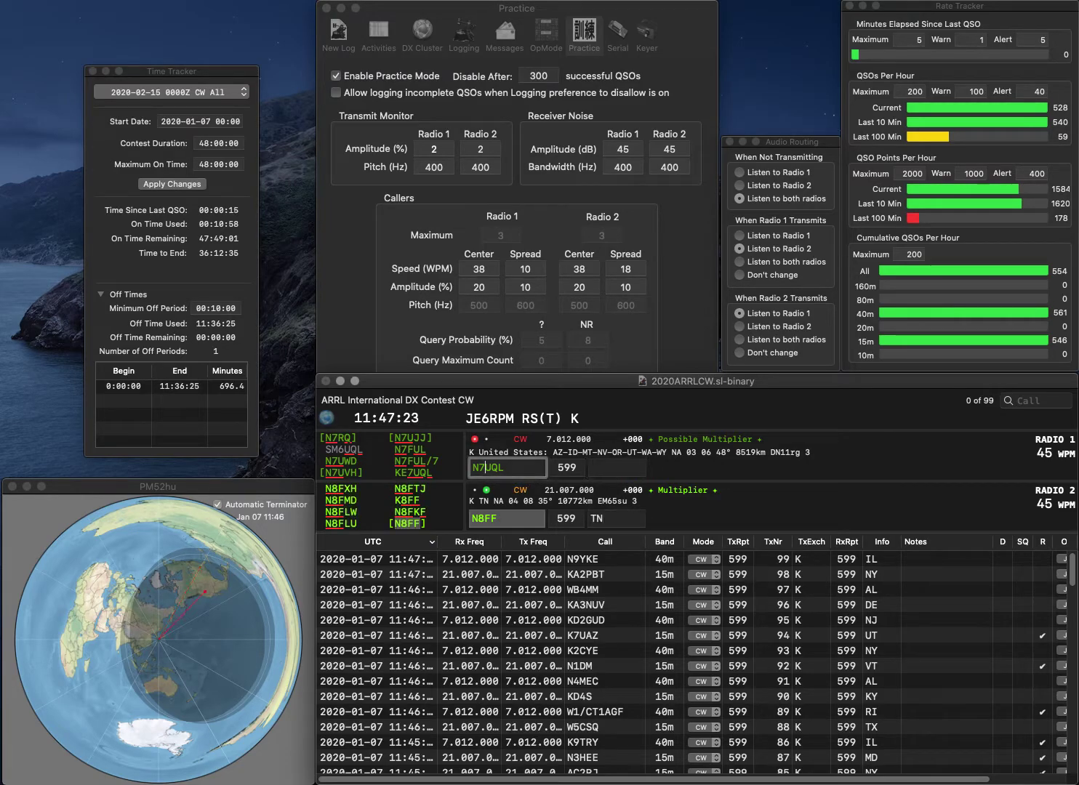
{"action": "key", "text": "BackSpace"}
{"action": "key", "text": "BackSpace"}
{"action": "type", "text": "KE7"}
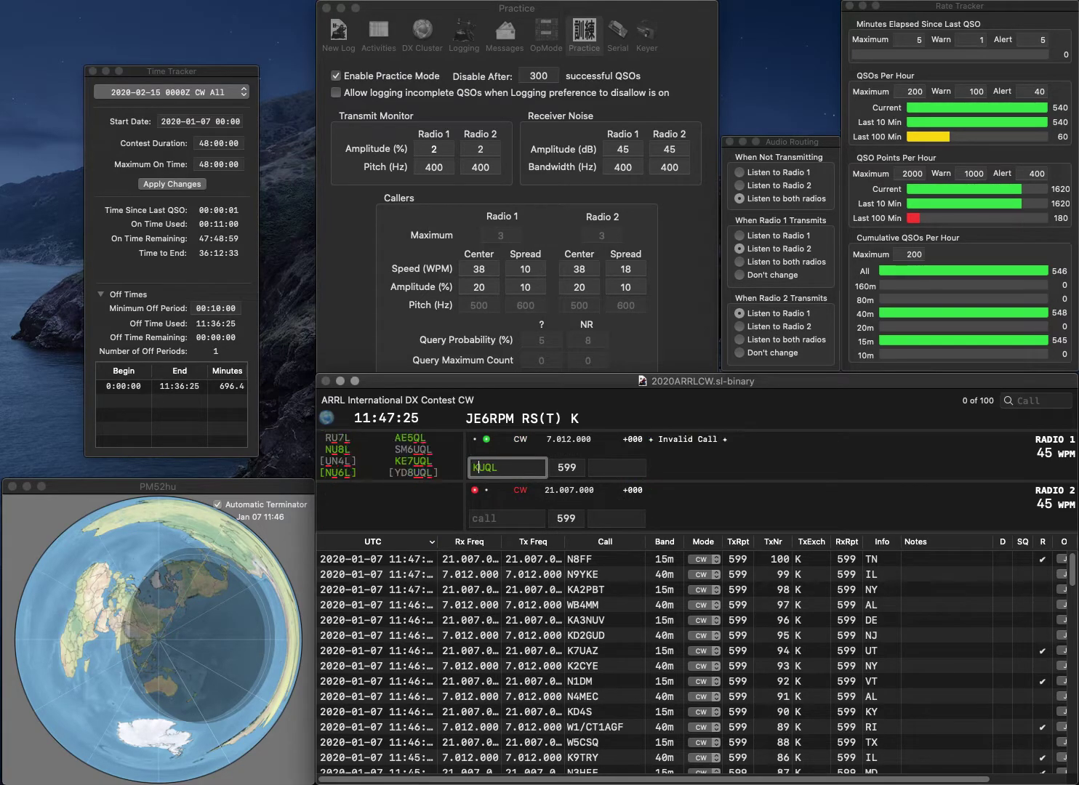
{"action": "key", "text": "Return"}
{"action": "type", "text": "AB3CV"}
{"action": "key", "text": "Return"}
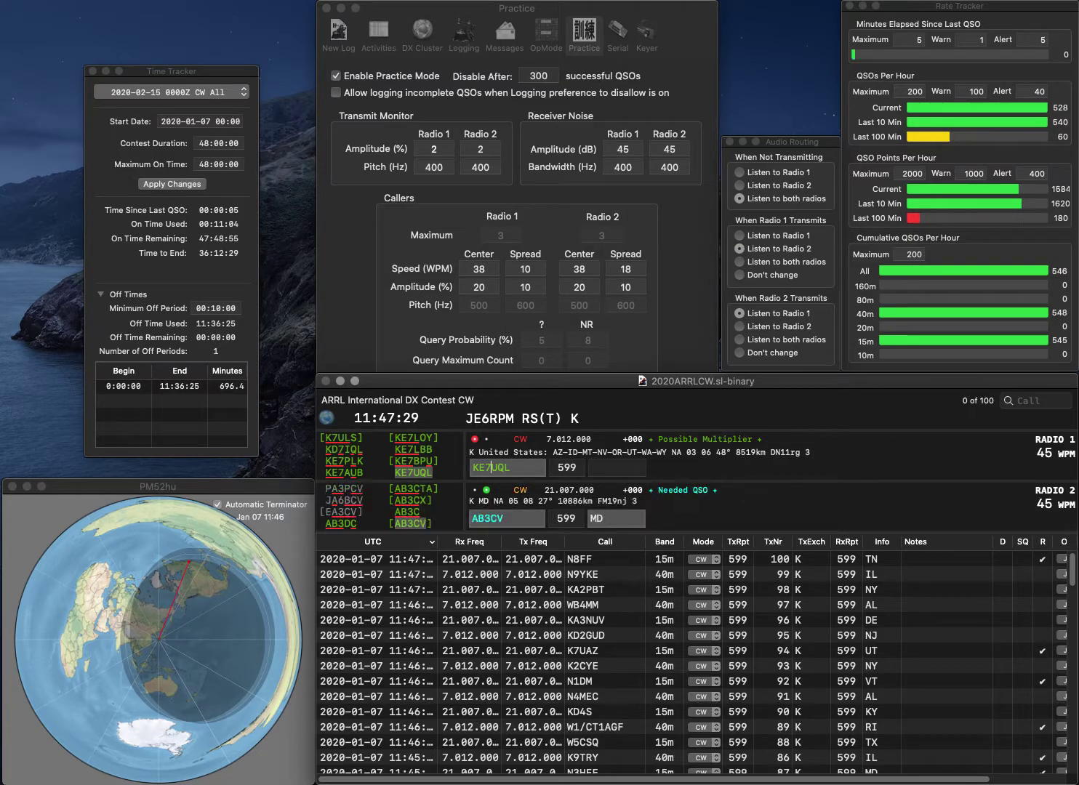
{"action": "type", "text": "NV"}
{"action": "key", "text": "Return"}
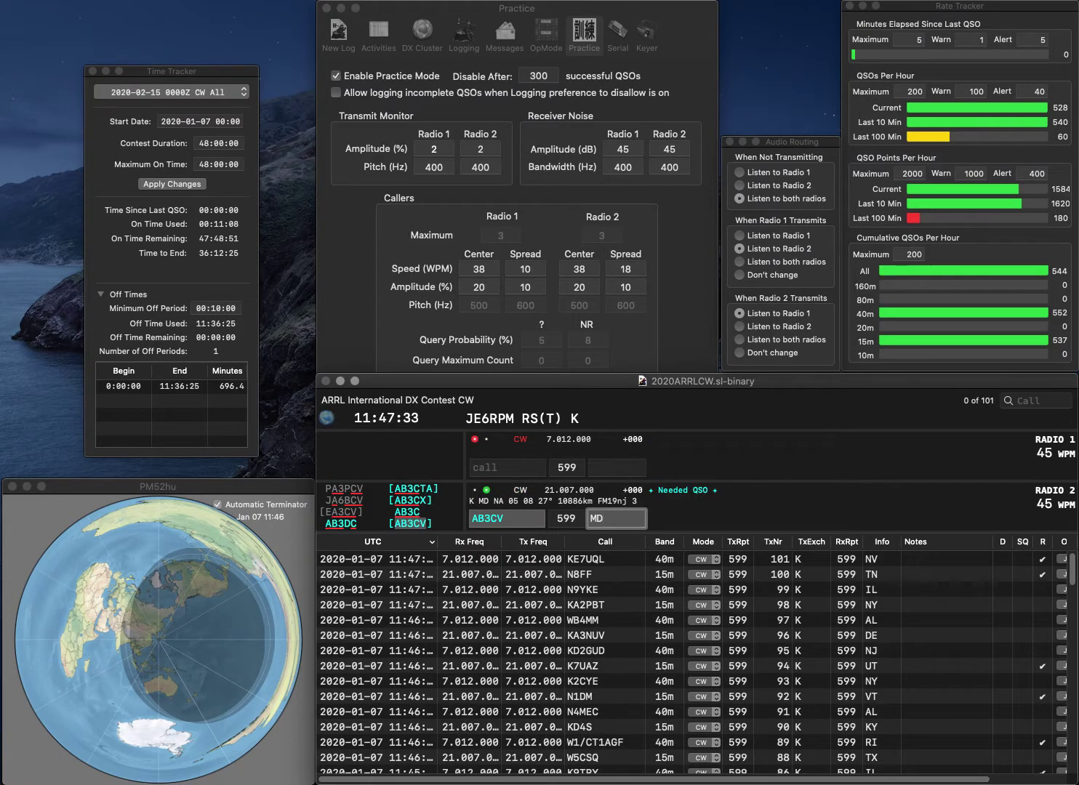
{"action": "key", "text": "Return"}
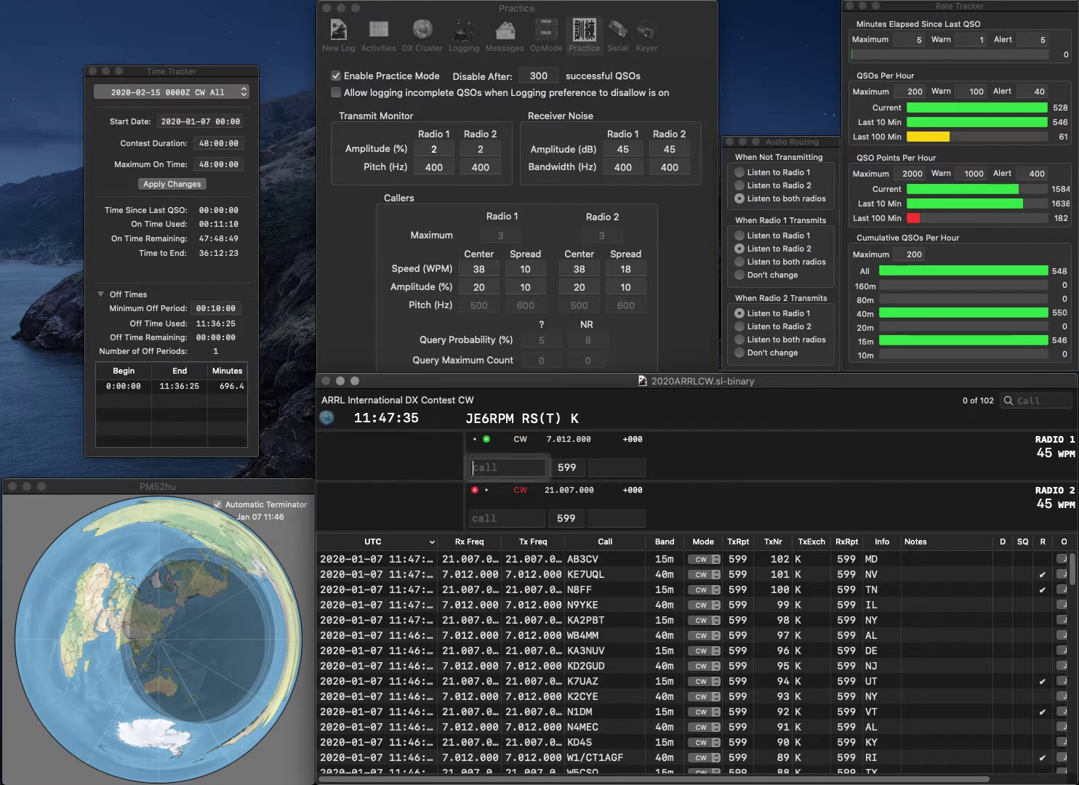
- Answer NQ4K on Radio 1 and N5GPI on Radio 2
{"action": "type", "text": "NQ4K"}
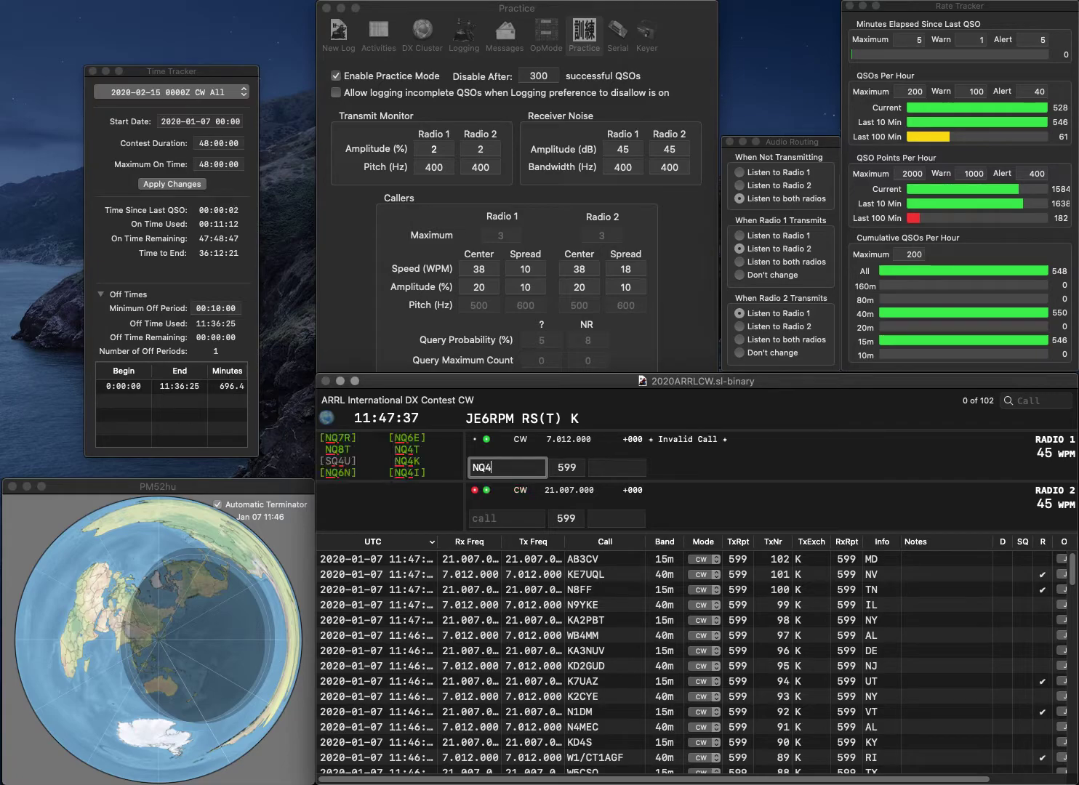
{"action": "key", "text": "Return"}
{"action": "type", "text": "K5GPI"}
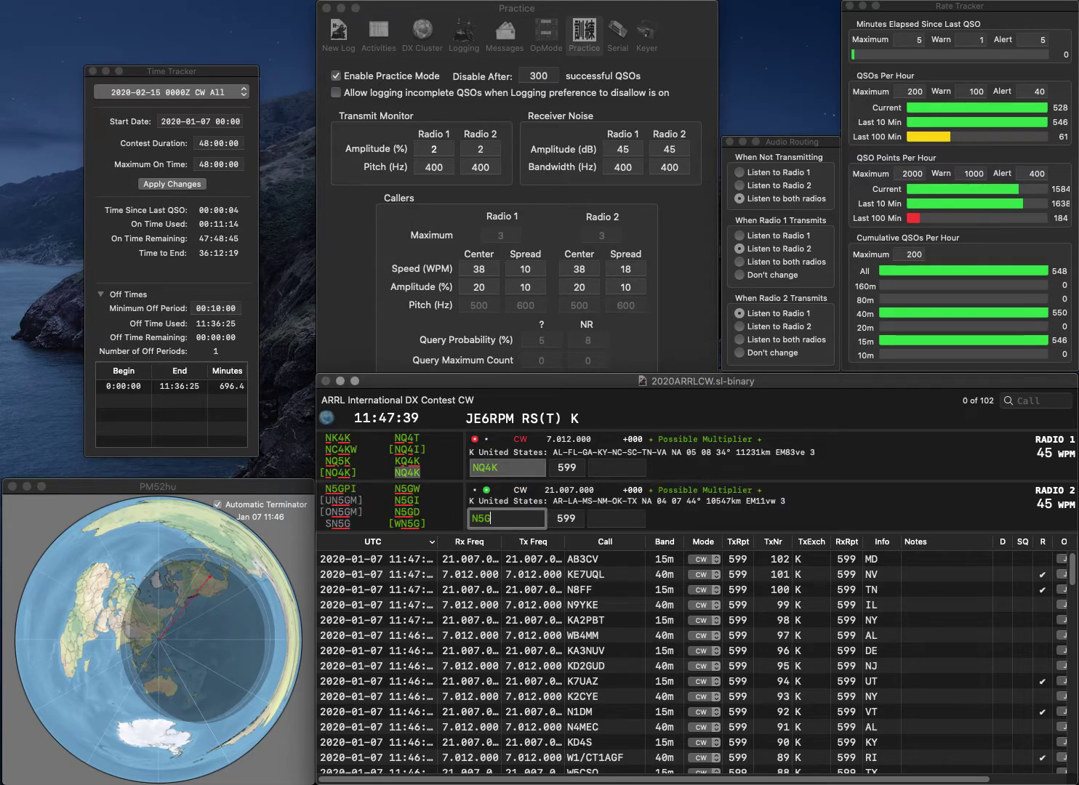
{"action": "key", "text": "Return"}
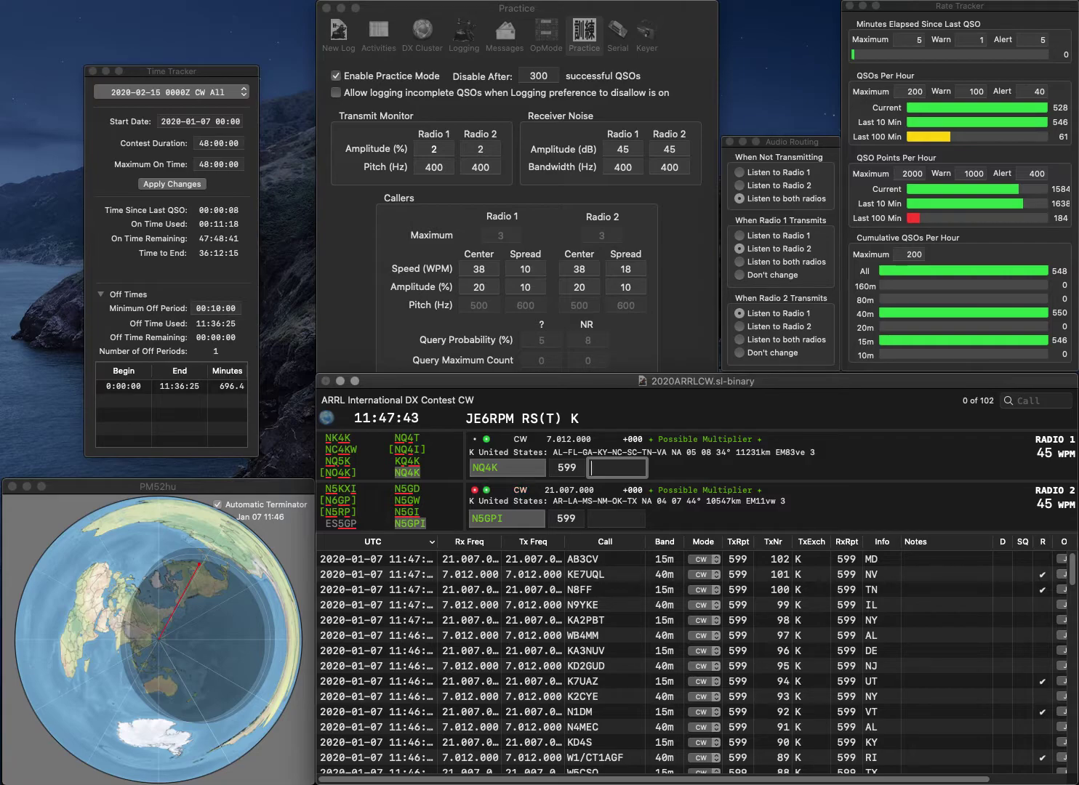
{"action": "type", "text": "KY"}
{"action": "key", "text": "Return"}
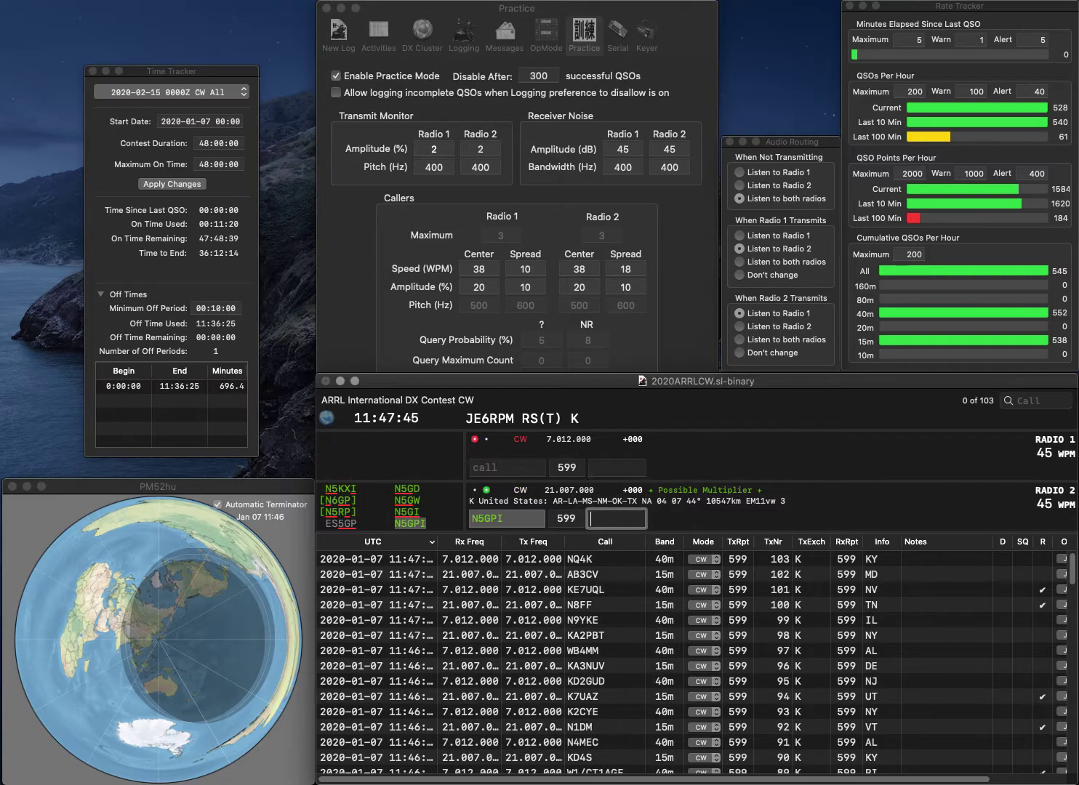
{"action": "type", "text": "OK"}
{"action": "key", "text": "Return"}
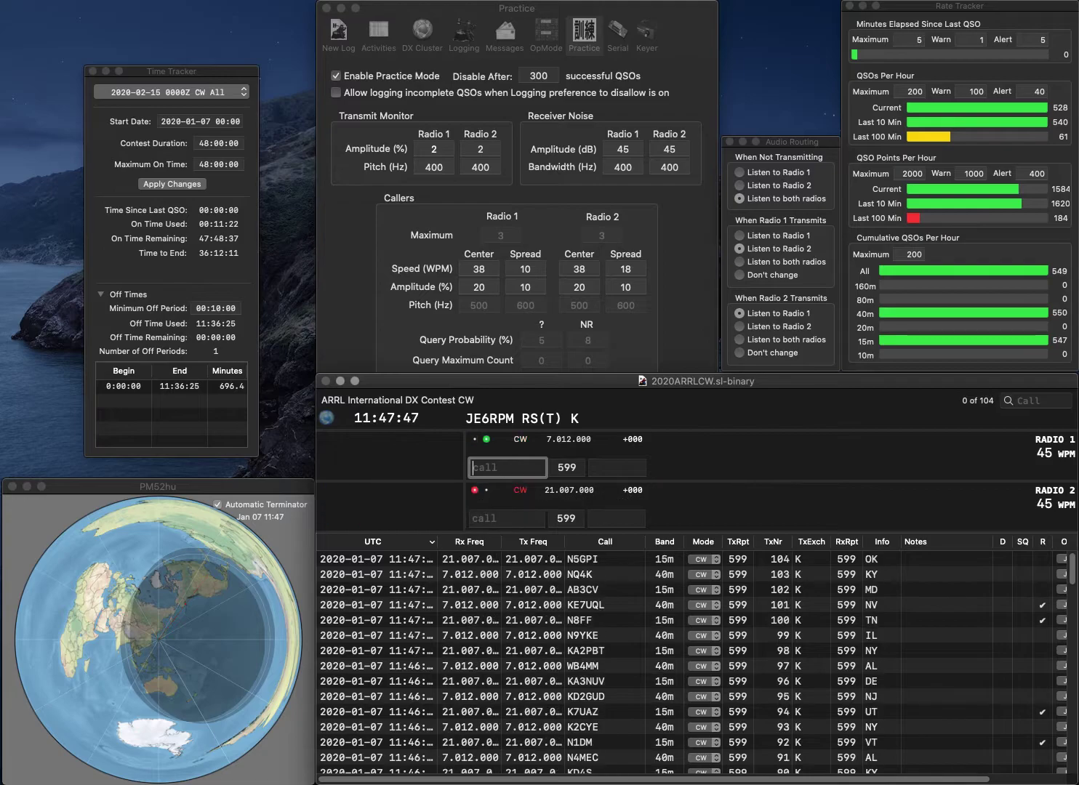
{"action": "type", "text": "N4VI"}
{"action": "key", "text": "Return"}
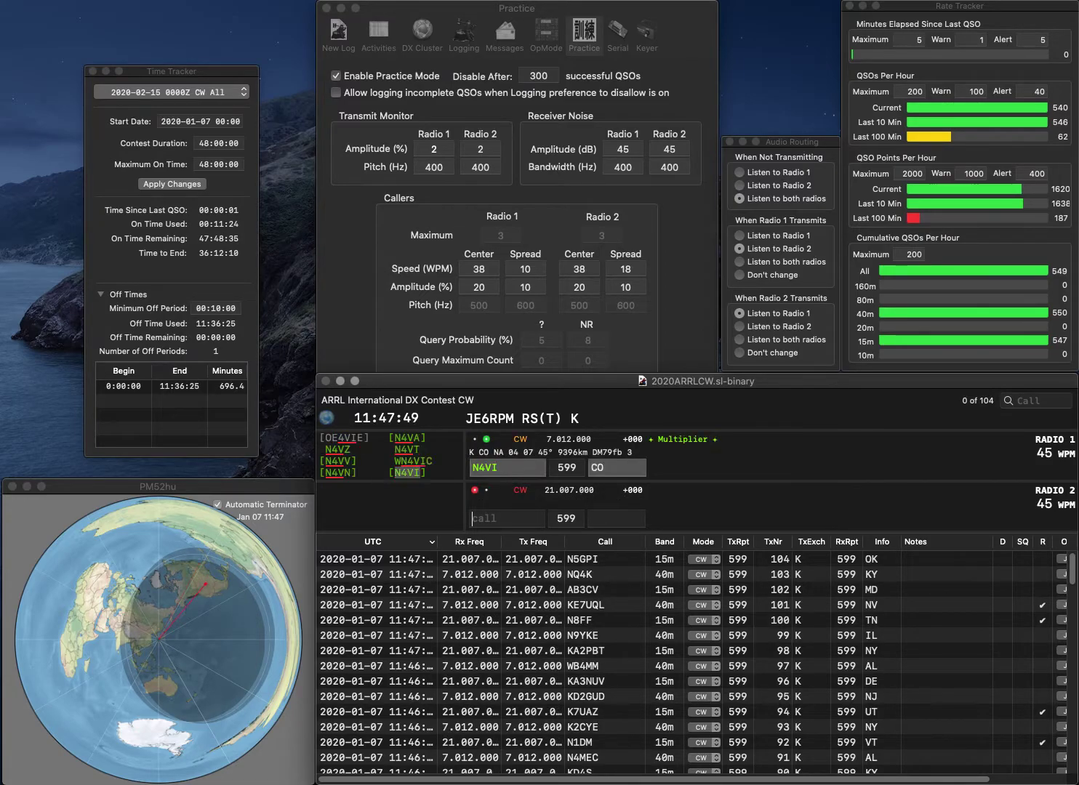
{"action": "type", "text": "K2TTP"}
{"action": "key", "text": "Return"}
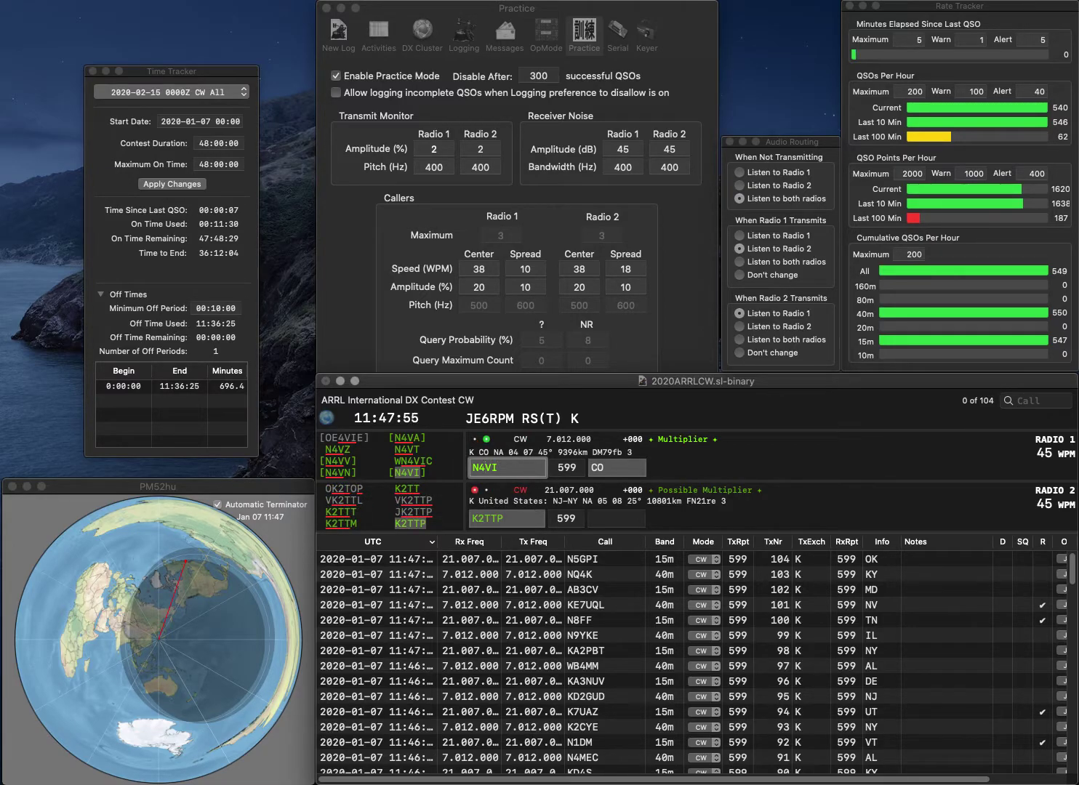
- Transmit to N4VI again on Radio 1, and log K2TTP on Radio 2 with exchange NY
{"action": "key", "text": "Return"}
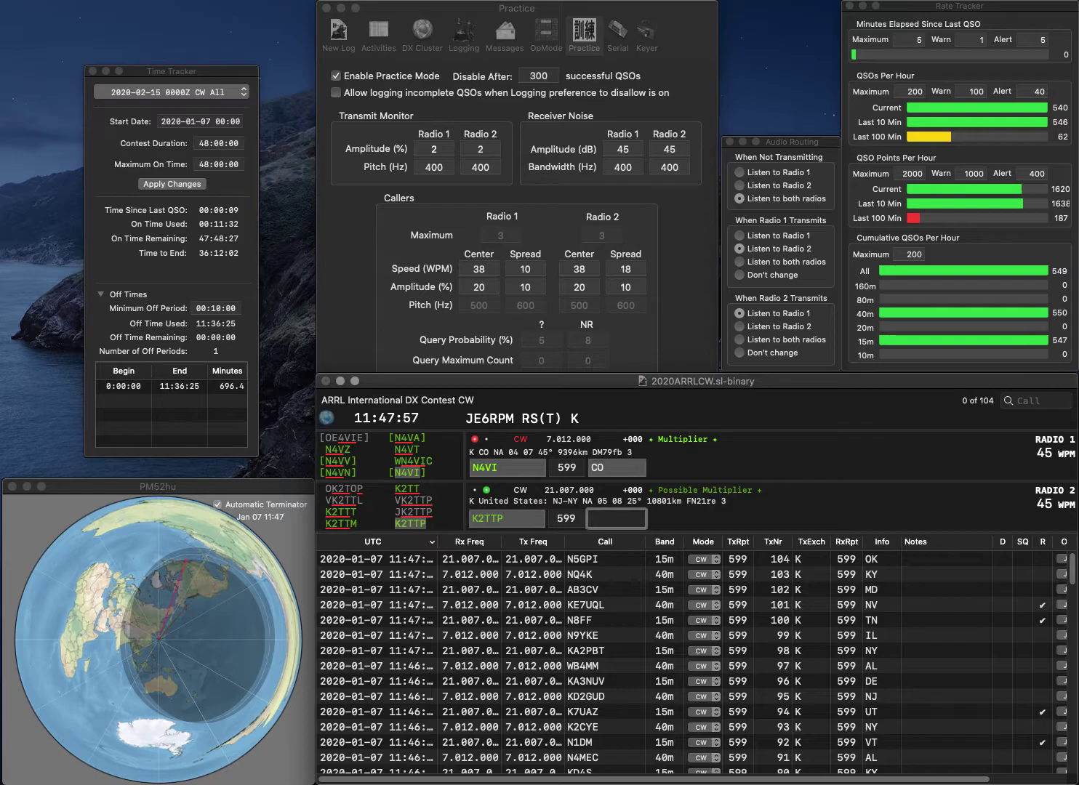
{"action": "type", "text": "NY"}
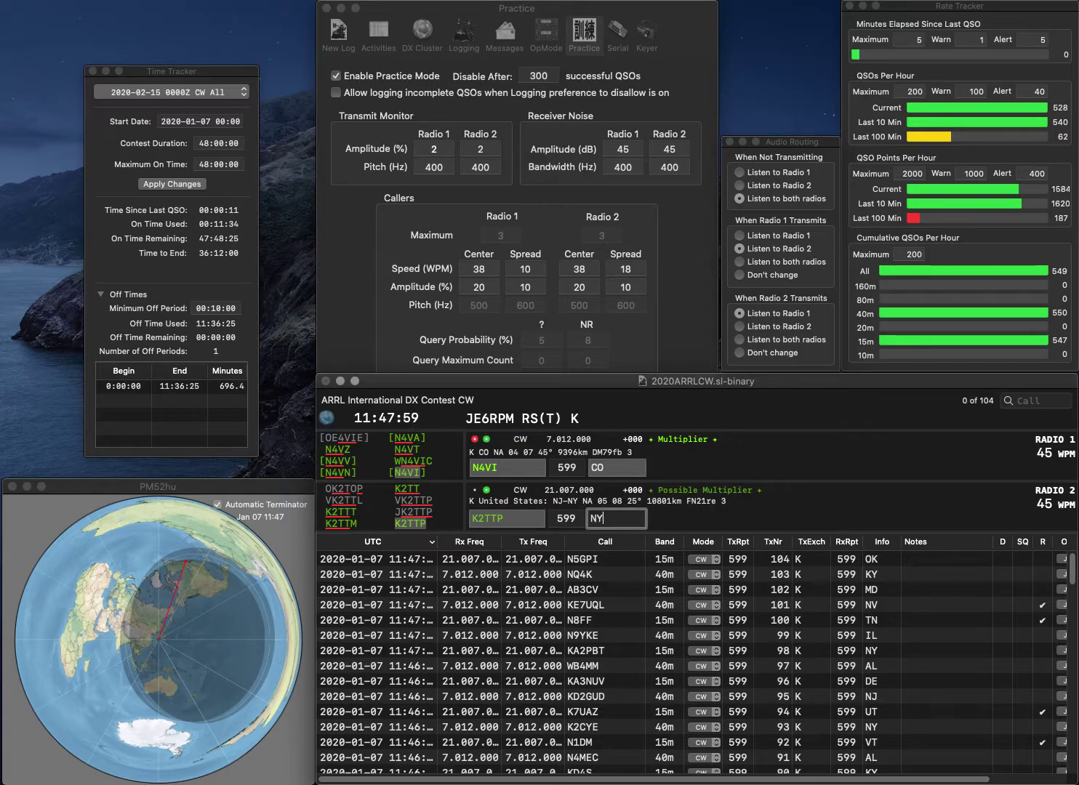
{"action": "key", "text": "Return"}
- Correct the miscopied Radio 1 call to N5VI and answer it
{"action": "key", "text": "Left"}
{"action": "key", "text": "Left"}
{"action": "key", "text": "BackSpace"}
{"action": "type", "text": "5"}
{"action": "key", "text": "Return"}
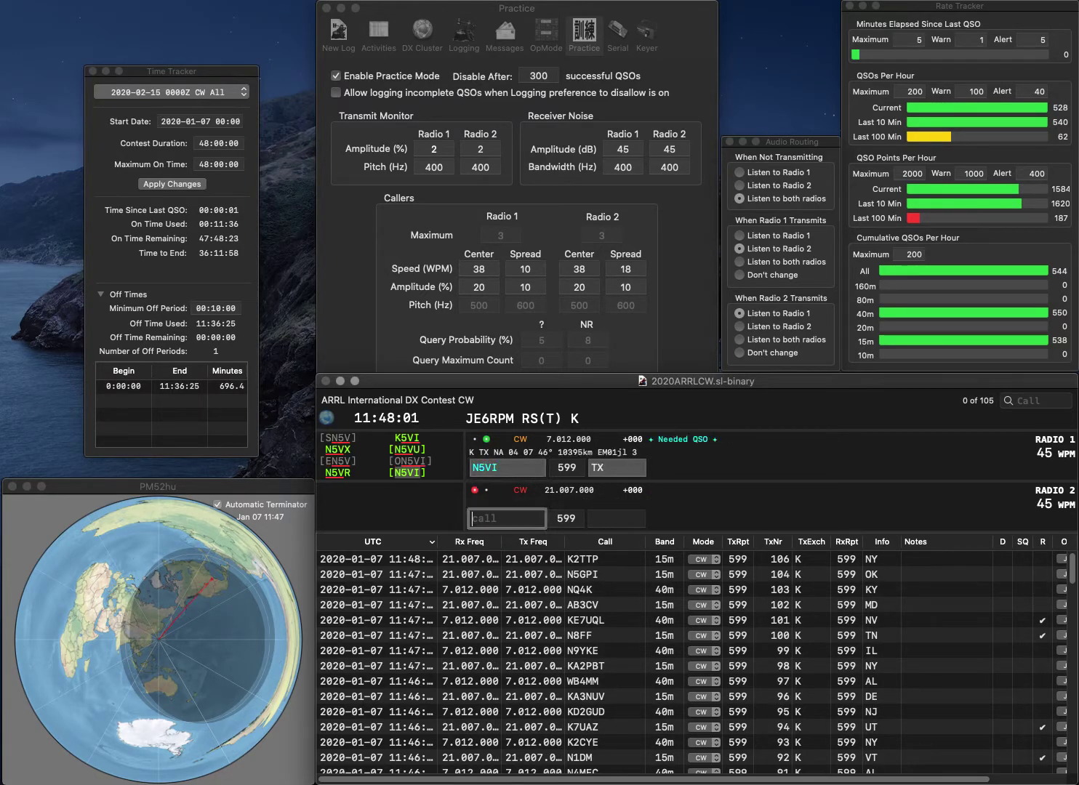
{"action": "type", "text": "KG2RA"}
{"action": "key", "text": "Return"}
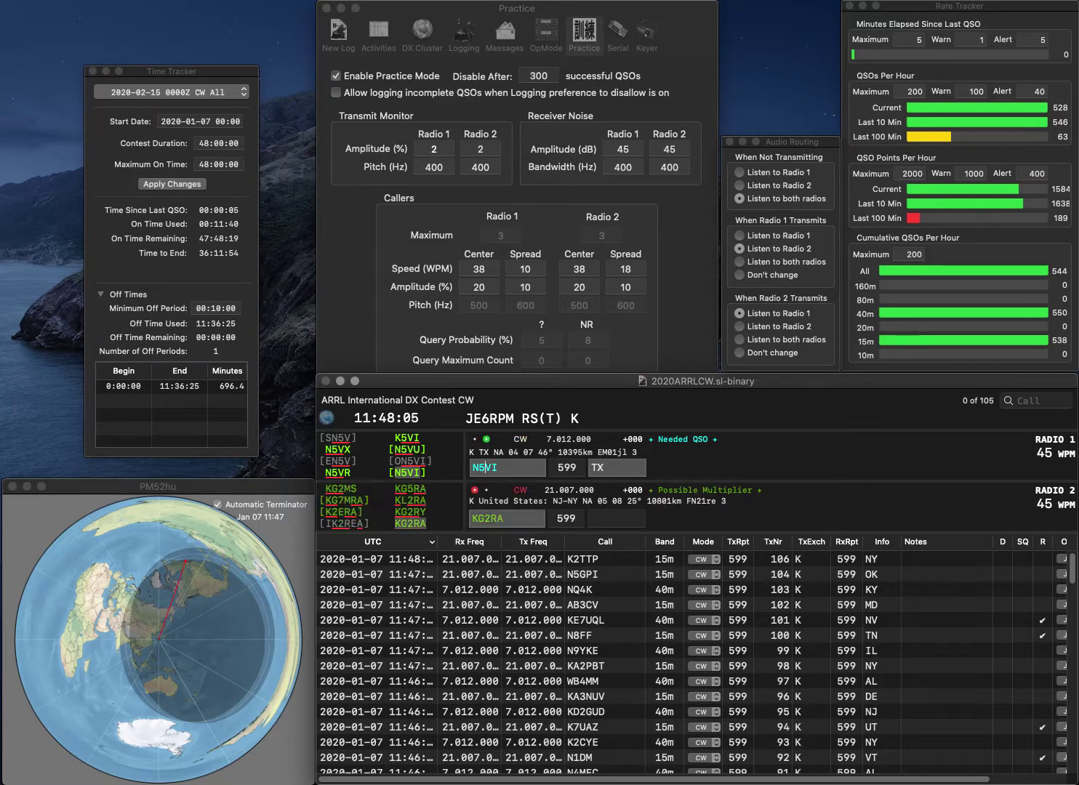
{"action": "key", "text": "Return"}
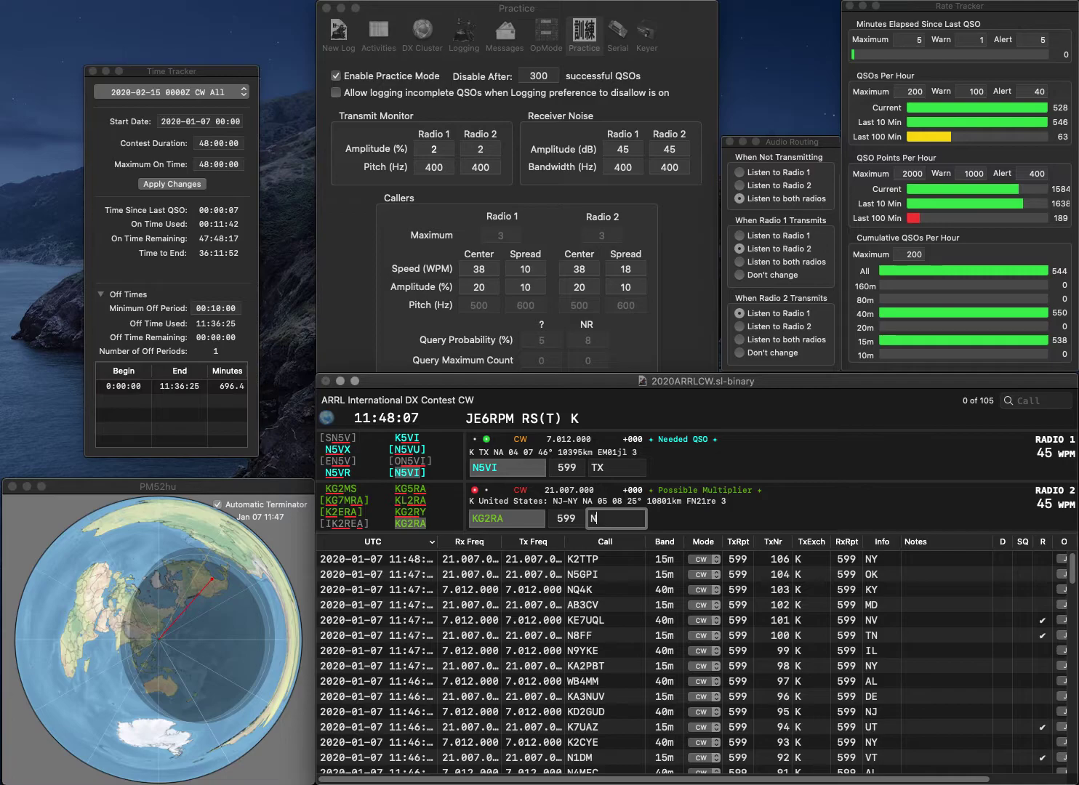
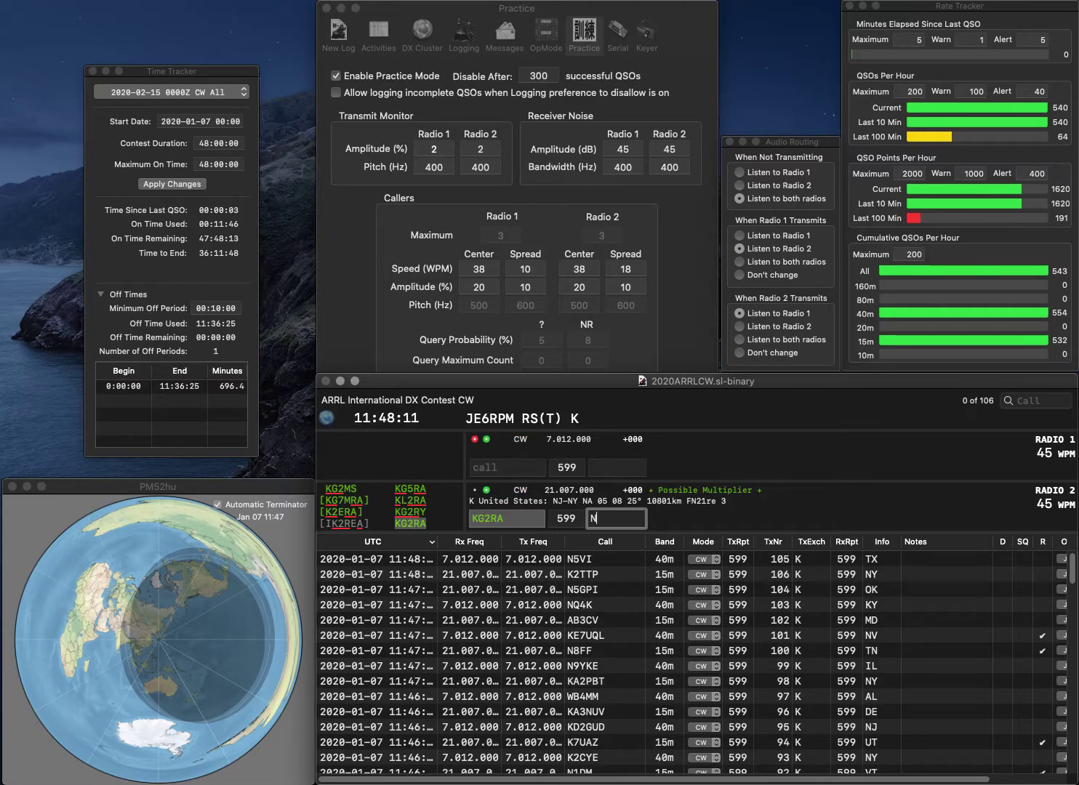
- Log KG2RA on Radio 2 with exchange NY, and answer N8SBE on Radio 1
{"action": "type", "text": "Y"}
{"action": "key", "text": "Return"}
{"action": "type", "text": "N8SBE"}
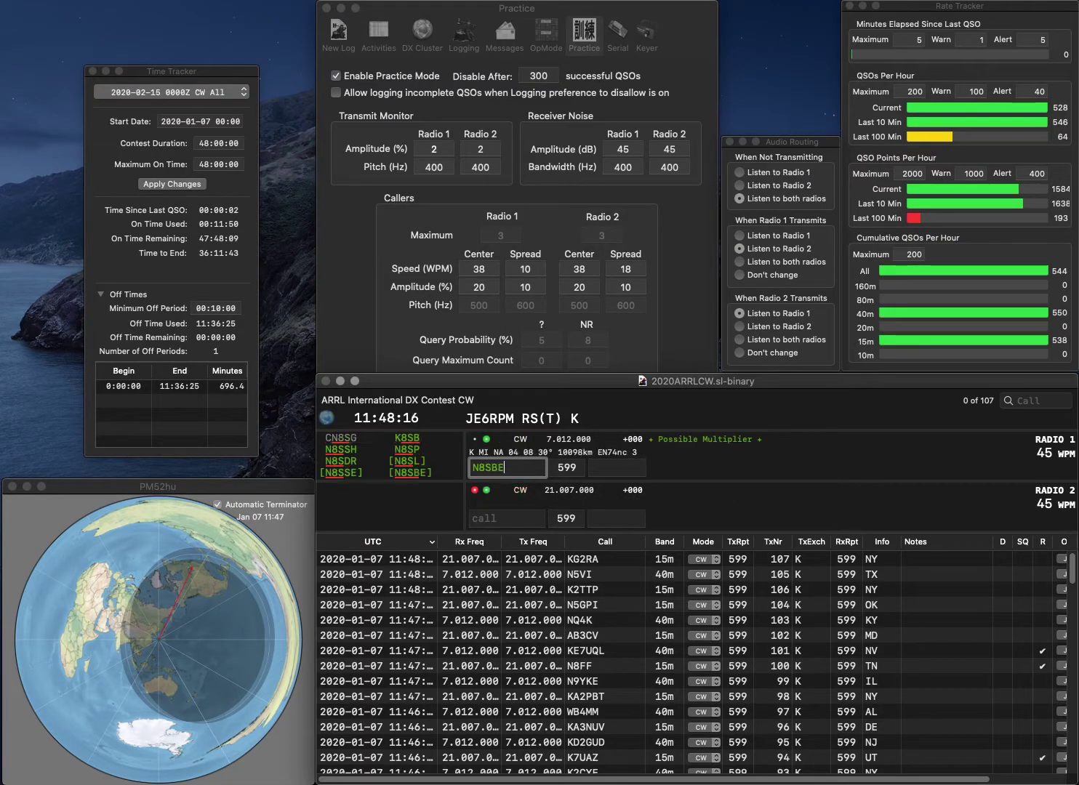
{"action": "key", "text": "Return"}
{"action": "type", "text": "W1EQO"}
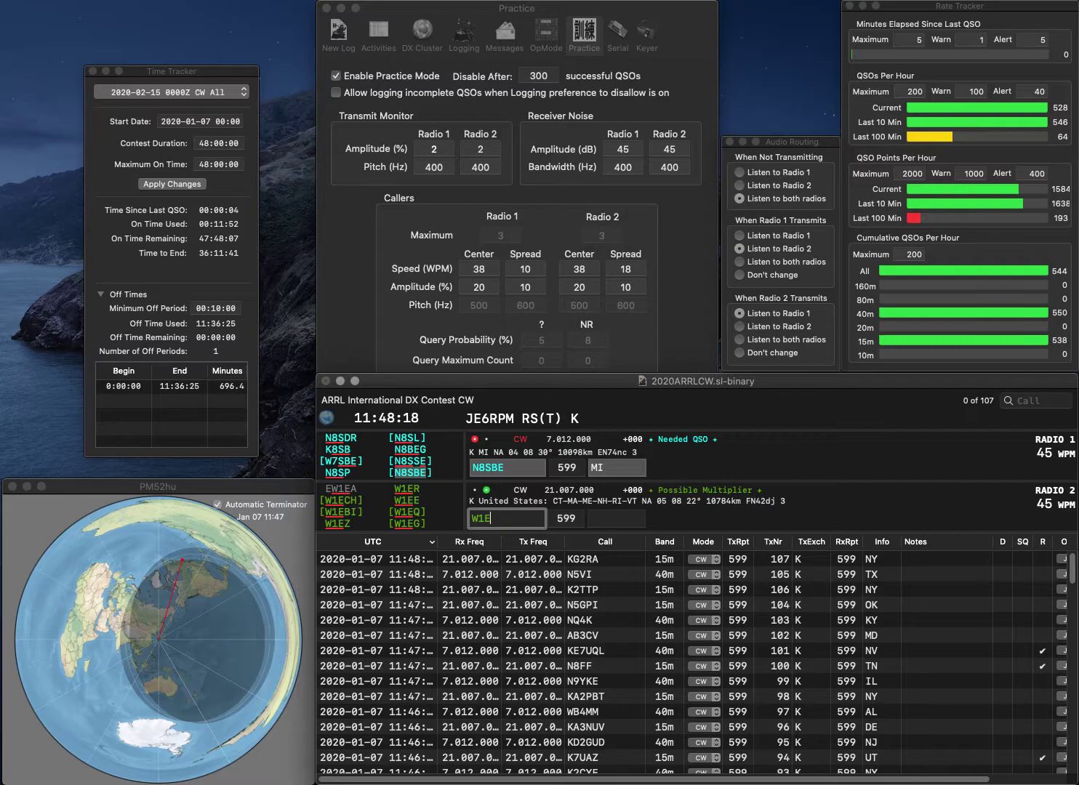
{"action": "key", "text": "Return"}
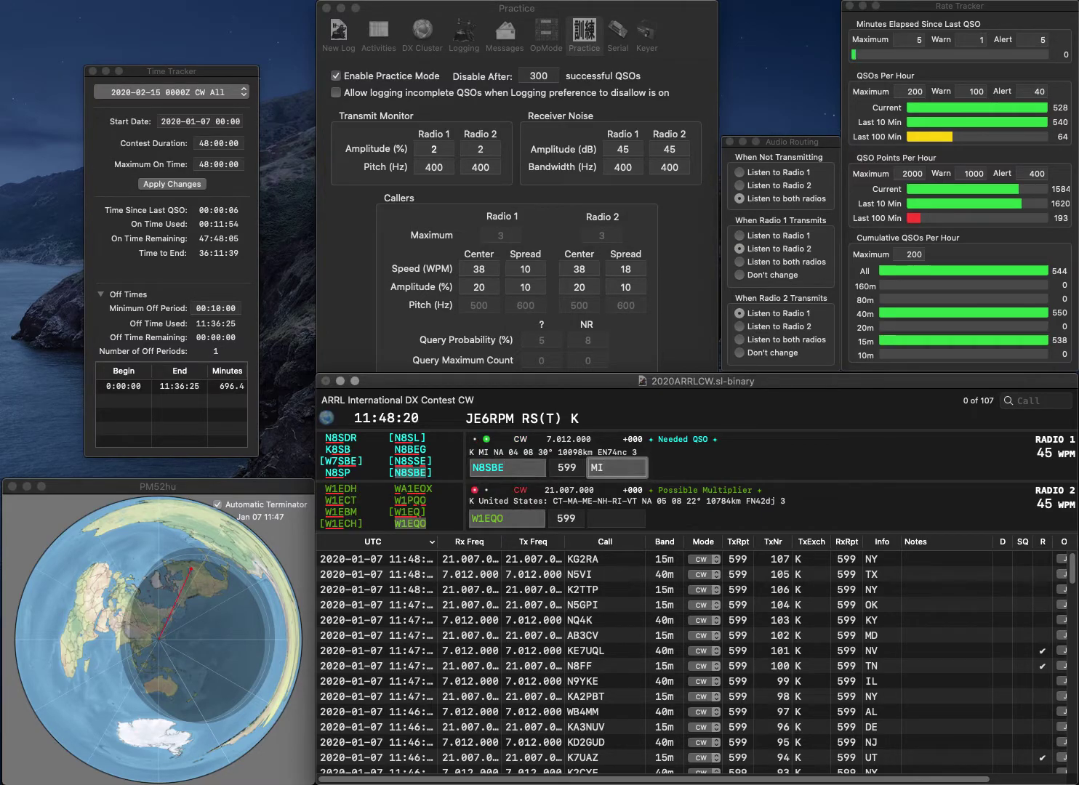
{"action": "key", "text": "Return"}
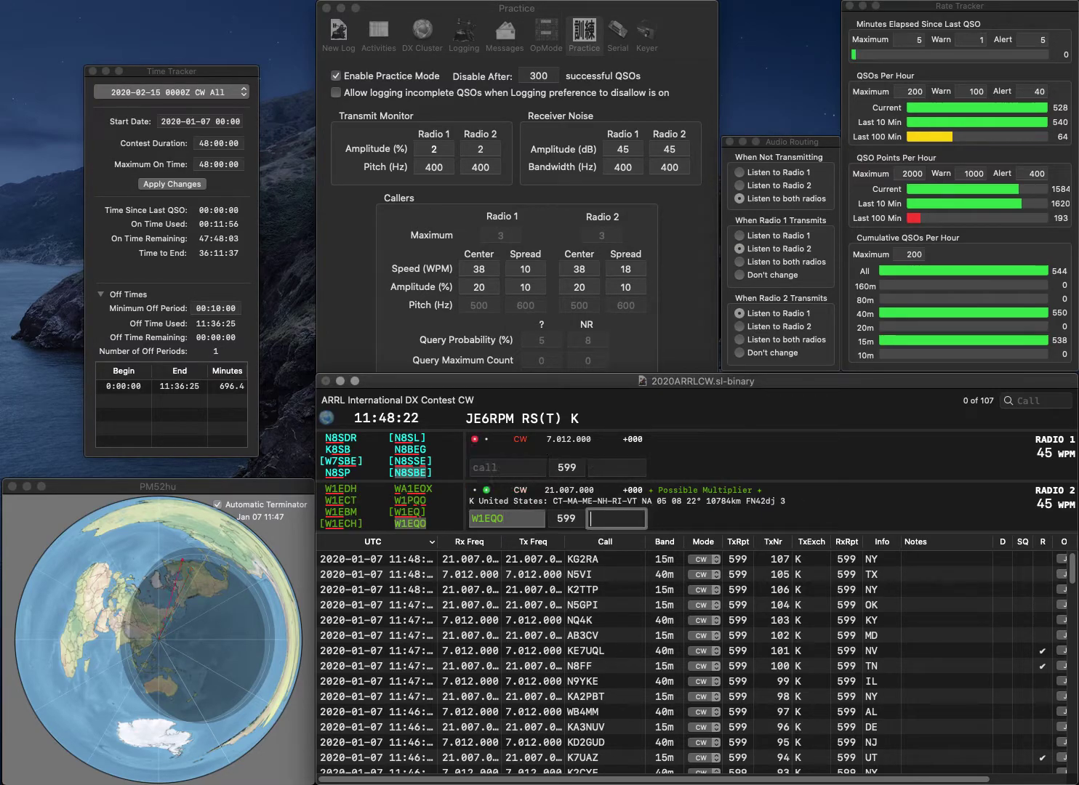
- Log W1EQO on Radio 2 with exchange NH, and answer V3CTX on Radio 1
{"action": "type", "text": "N"}
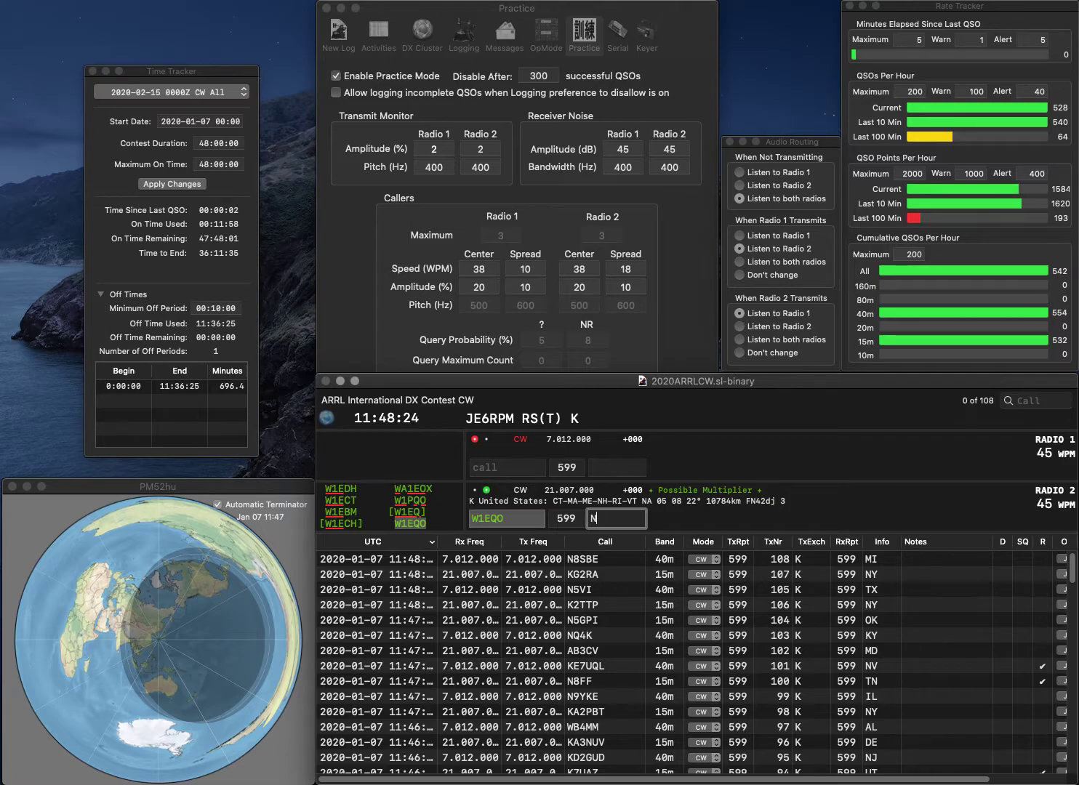
{"action": "type", "text": "H"}
{"action": "key", "text": "Return"}
{"action": "type", "text": "V3CTX"}
{"action": "key", "text": "Return"}
{"action": "type", "text": "VE7MGP"}
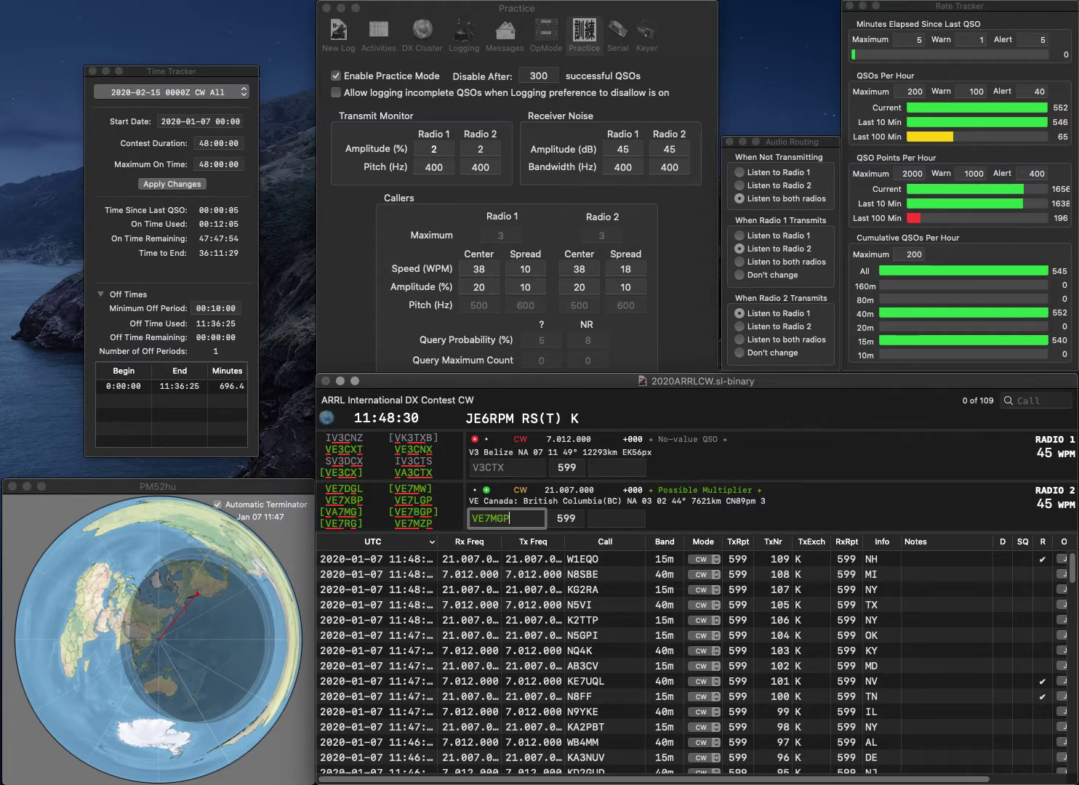
{"action": "key", "text": "Return"}
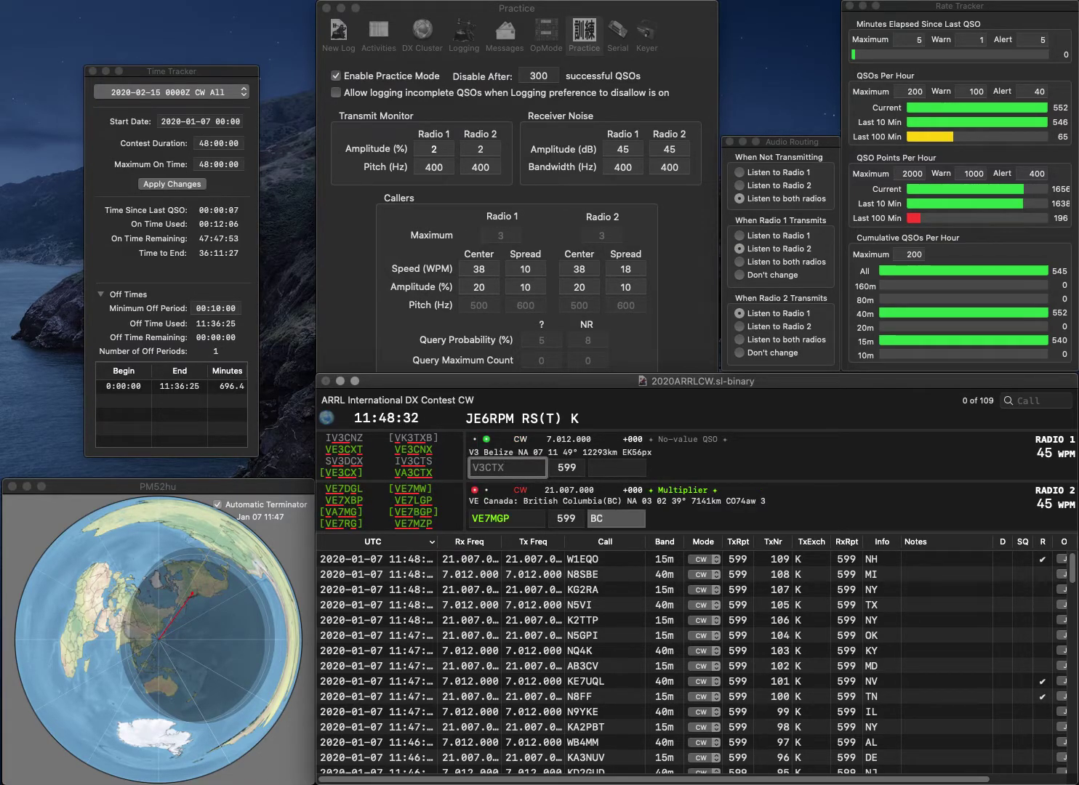
{"action": "type", "text": "A"}
{"action": "key", "text": "Return"}
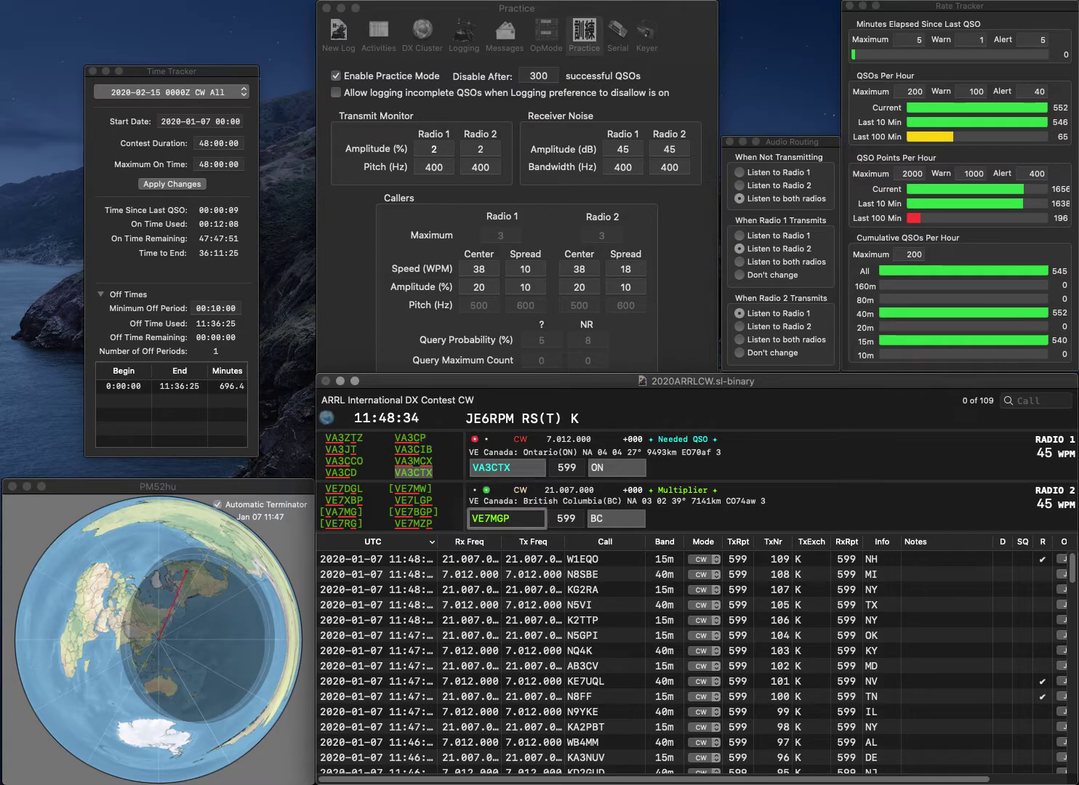
- Correct the miscopied Radio 2 call to VE7MZP and answer it
{"action": "key", "text": "BackSpace"}
{"action": "key", "text": "BackSpace"}
{"action": "type", "text": "ZP"}
{"action": "key", "text": "Return"}
{"action": "key", "text": "space"}
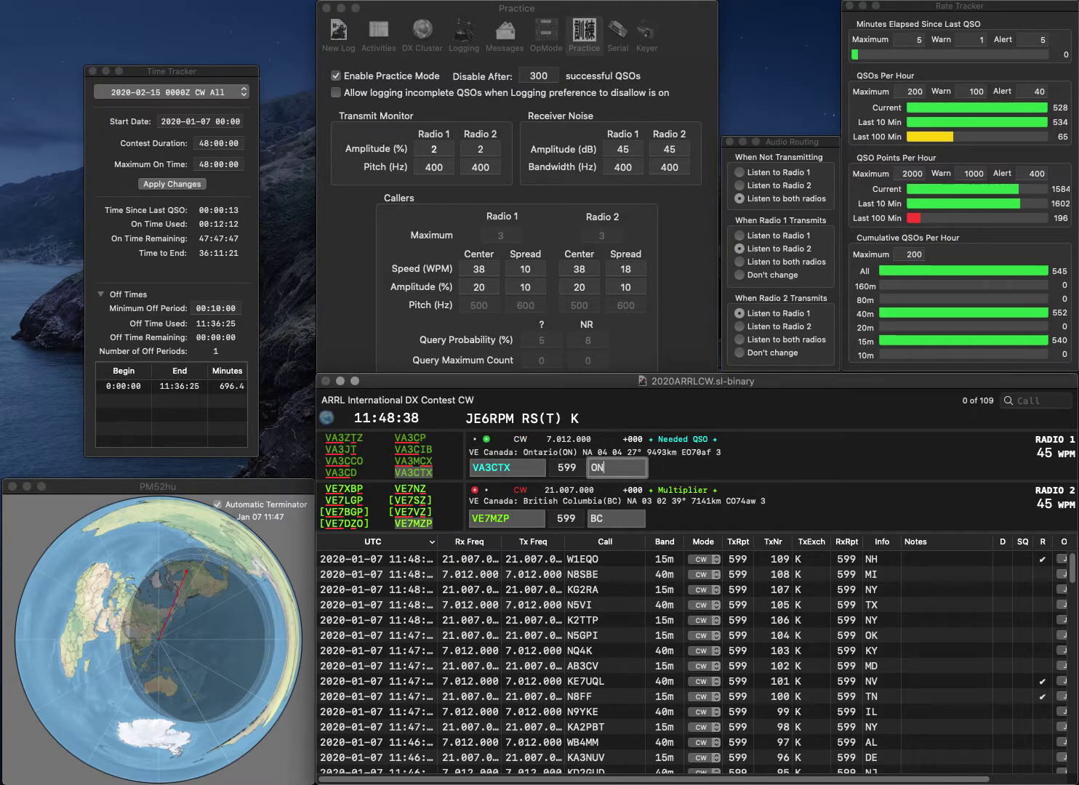
{"action": "key", "text": "Return"}
{"action": "key", "text": "Tab"}
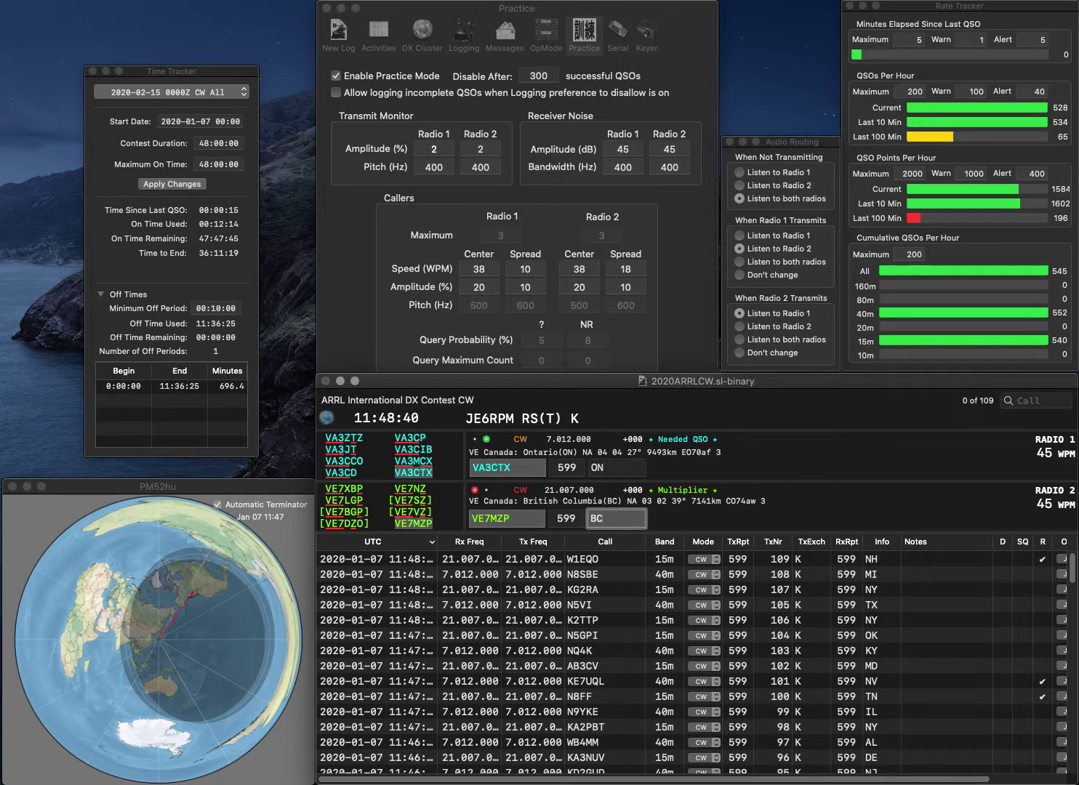
{"action": "key", "text": "Return"}
{"action": "type", "text": "WB"}
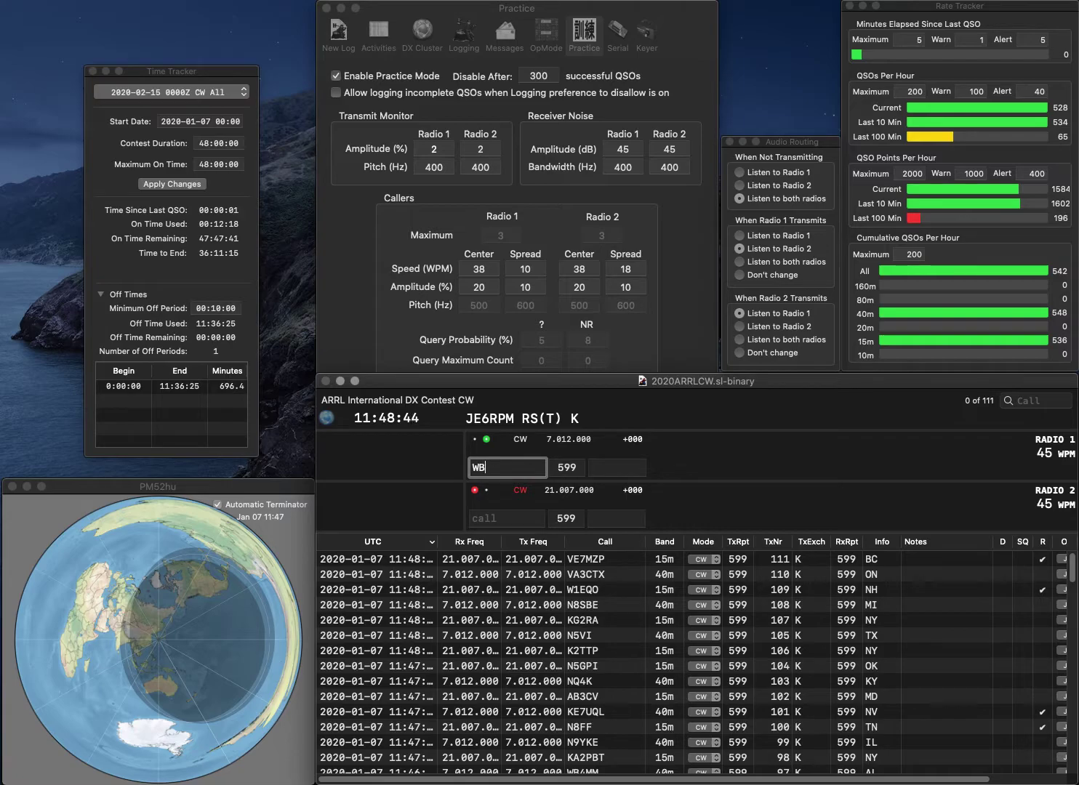
{"action": "type", "text": "9JYZ"}
{"action": "key", "text": "Return"}
{"action": "type", "text": "Q4KX"}
{"action": "key", "text": "Home"}
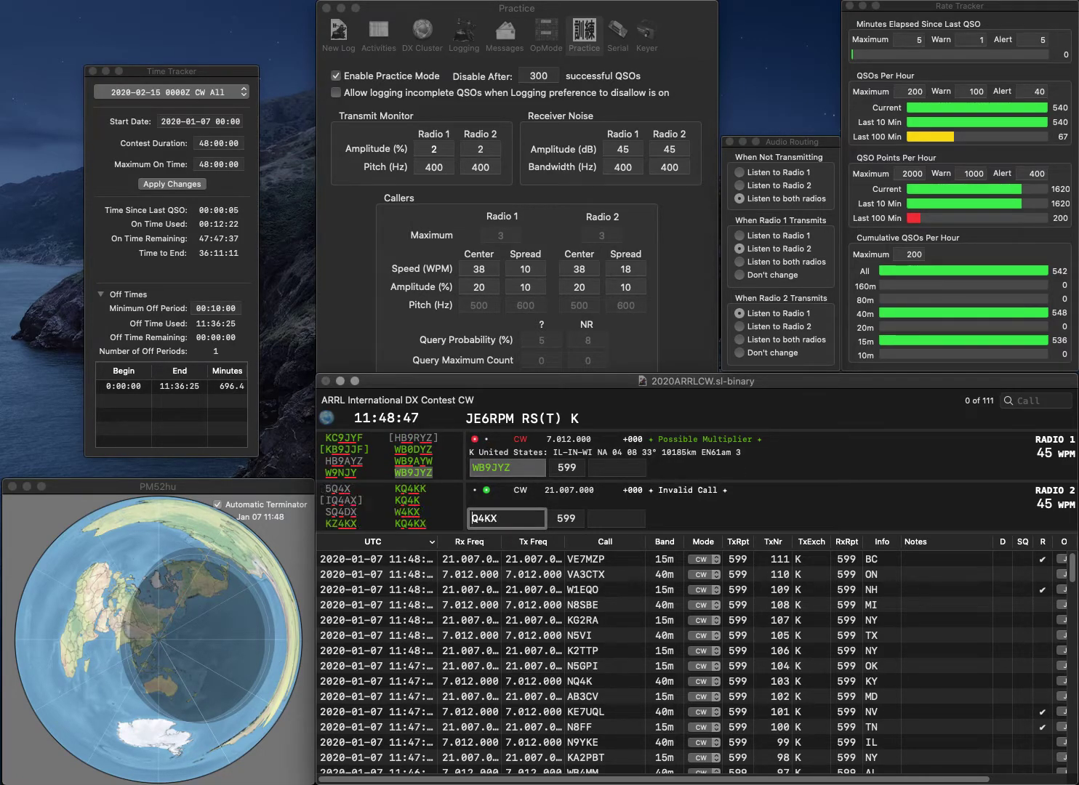
{"action": "type", "text": "K"}
{"action": "key", "text": "Return"}
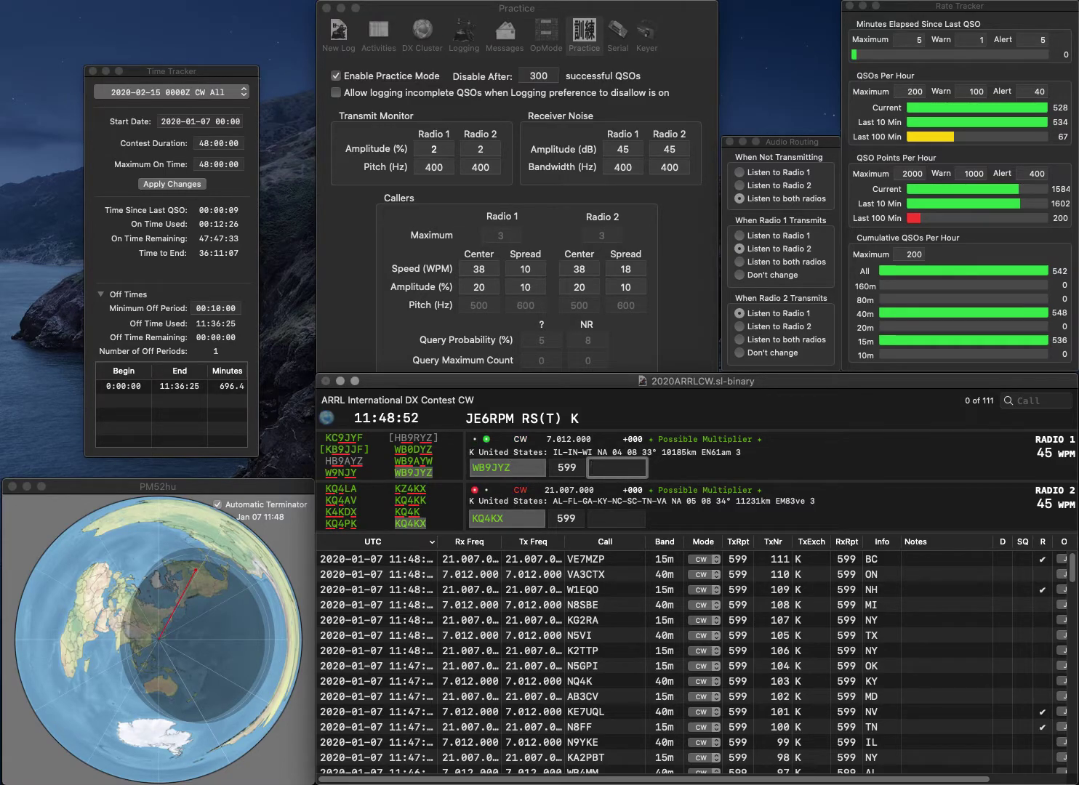
{"action": "key", "text": "Return"}
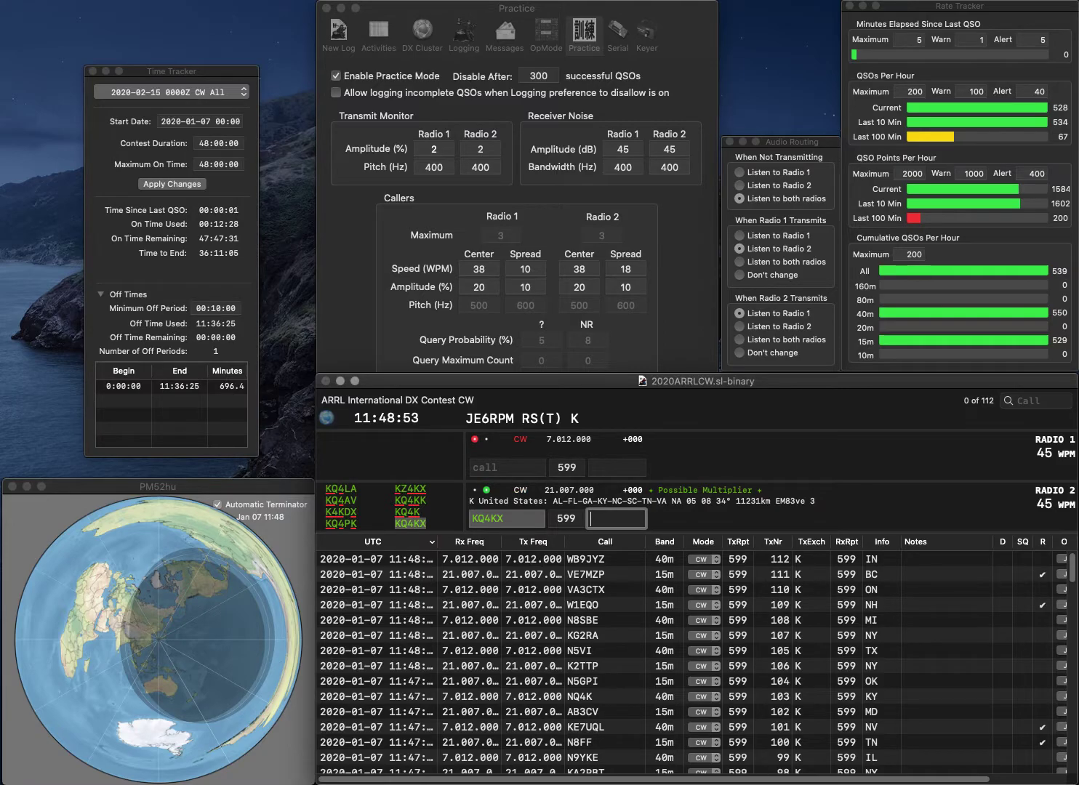
{"action": "type", "text": "GA"}
{"action": "key", "text": "Return"}
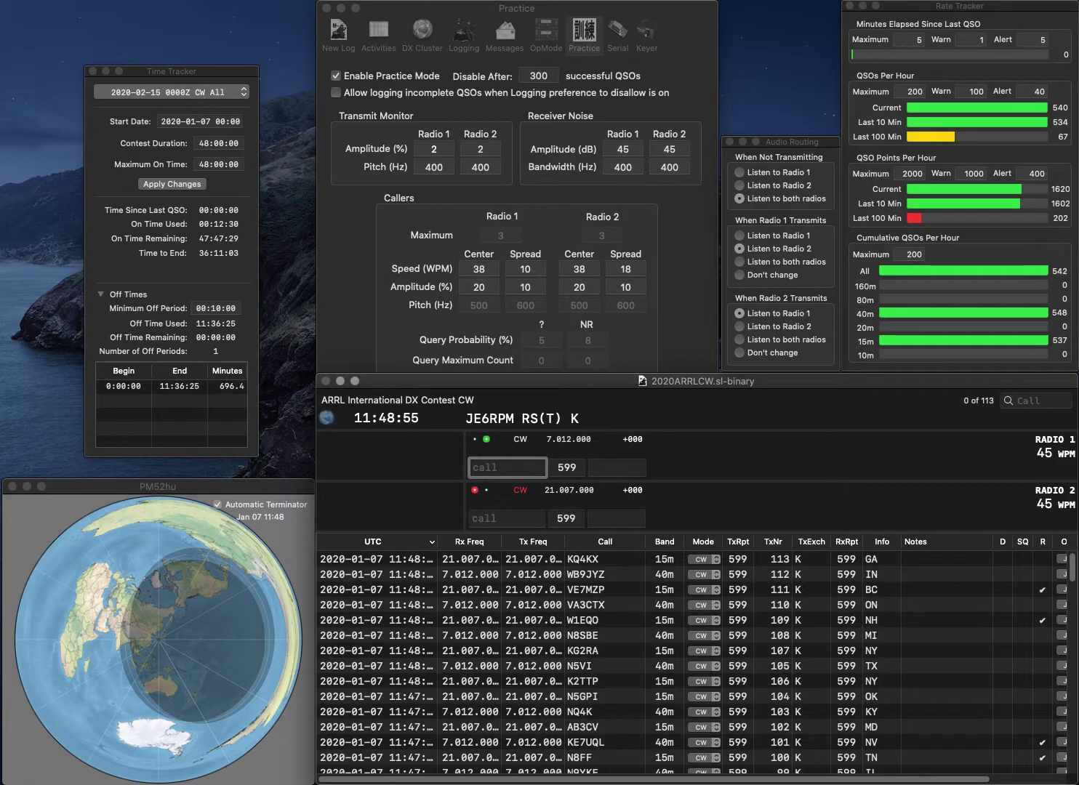
{"action": "type", "text": "W9LSD"}
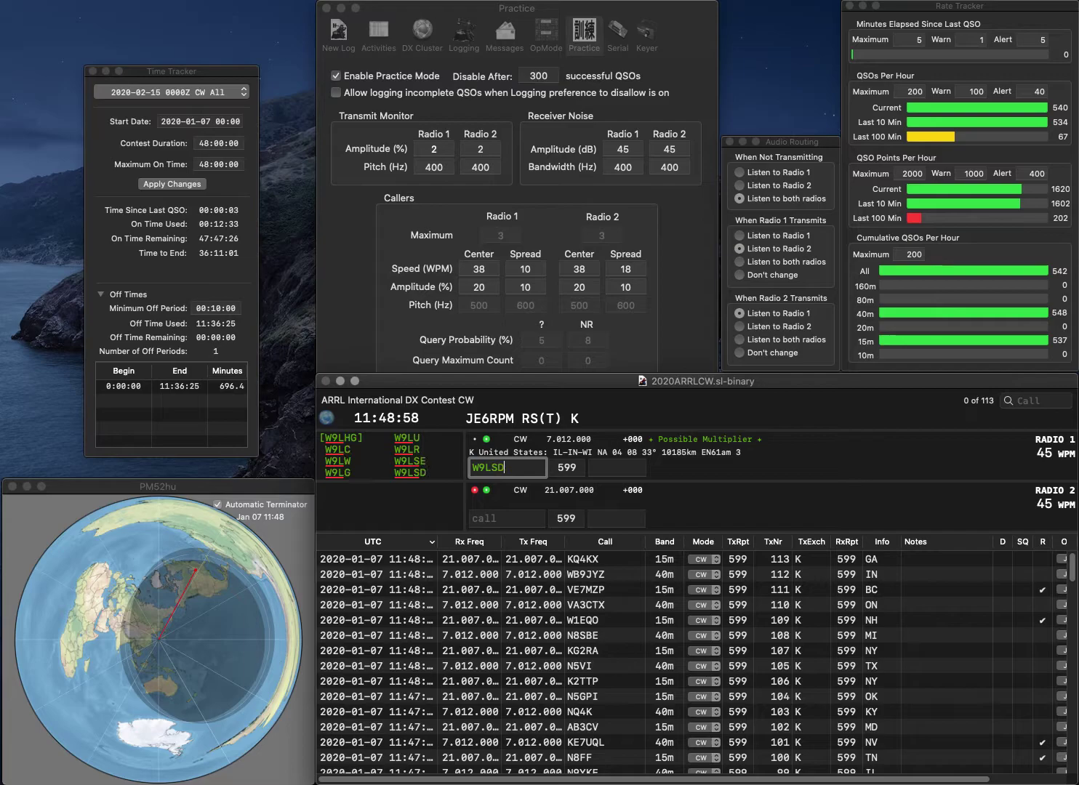
{"action": "key", "text": "Return"}
{"action": "type", "text": "6R"}
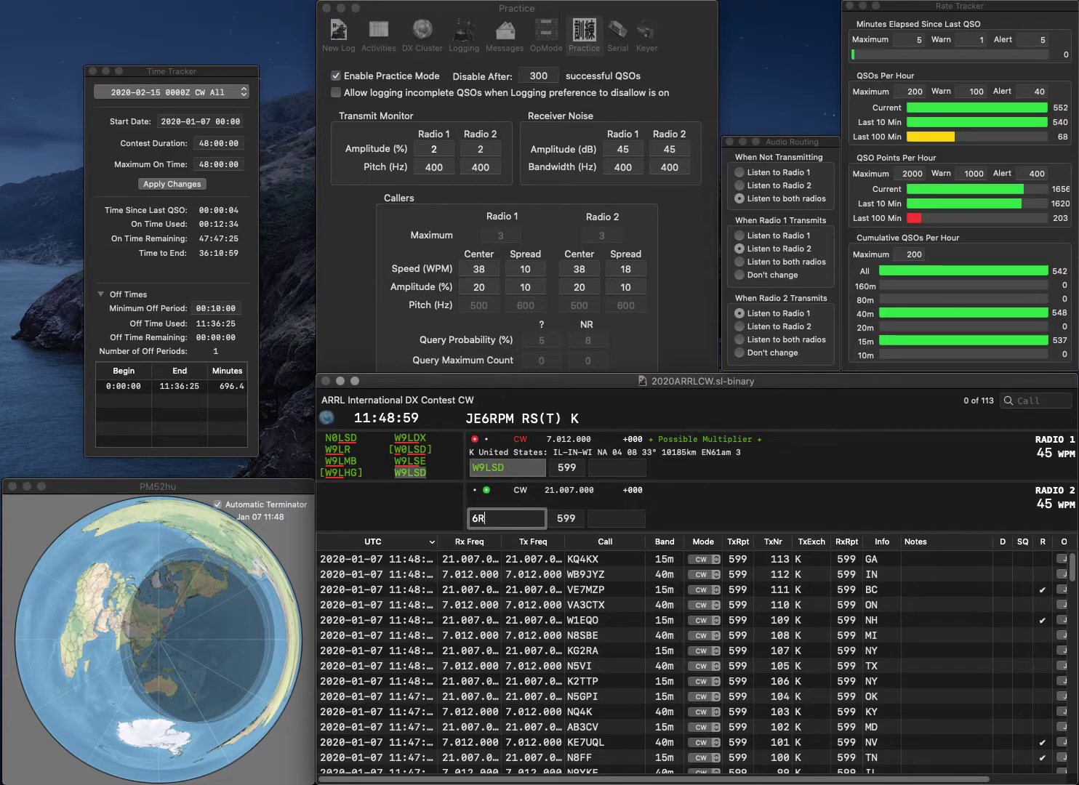
{"action": "type", "text": "LCWB6RLC"}
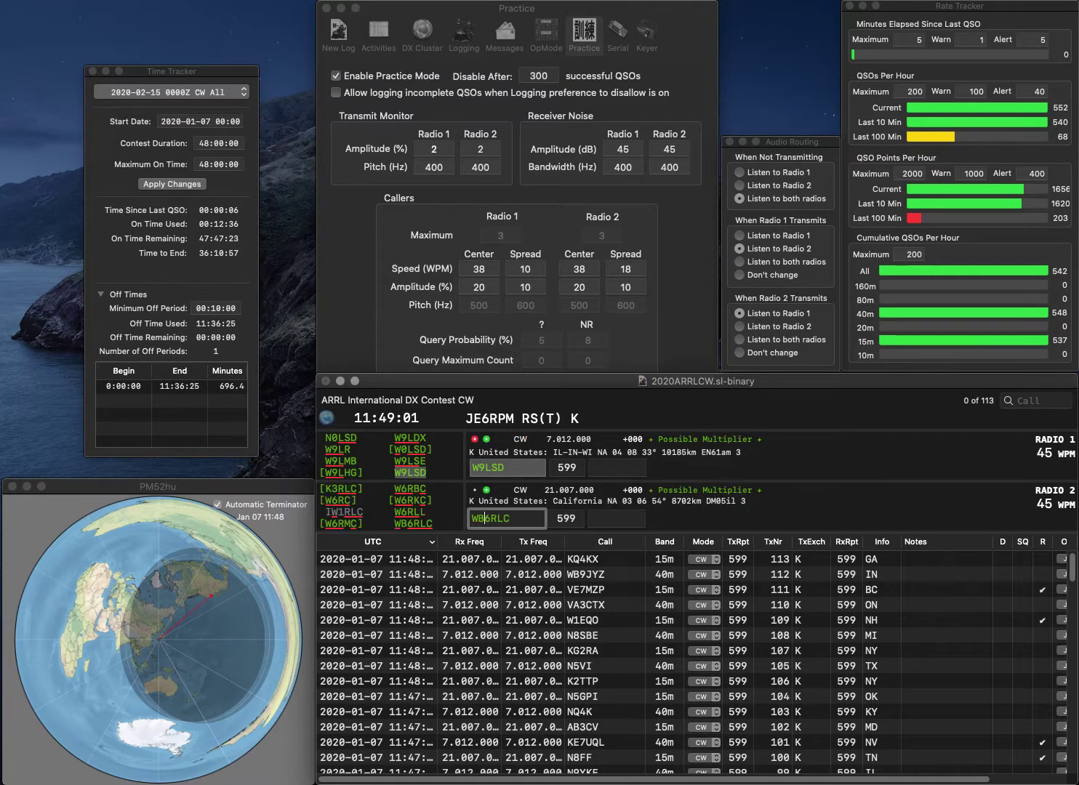
{"action": "key", "text": "Return"}
{"action": "type", "text": "WI"}
{"action": "key", "text": "Return"}
{"action": "type", "text": "CA"}
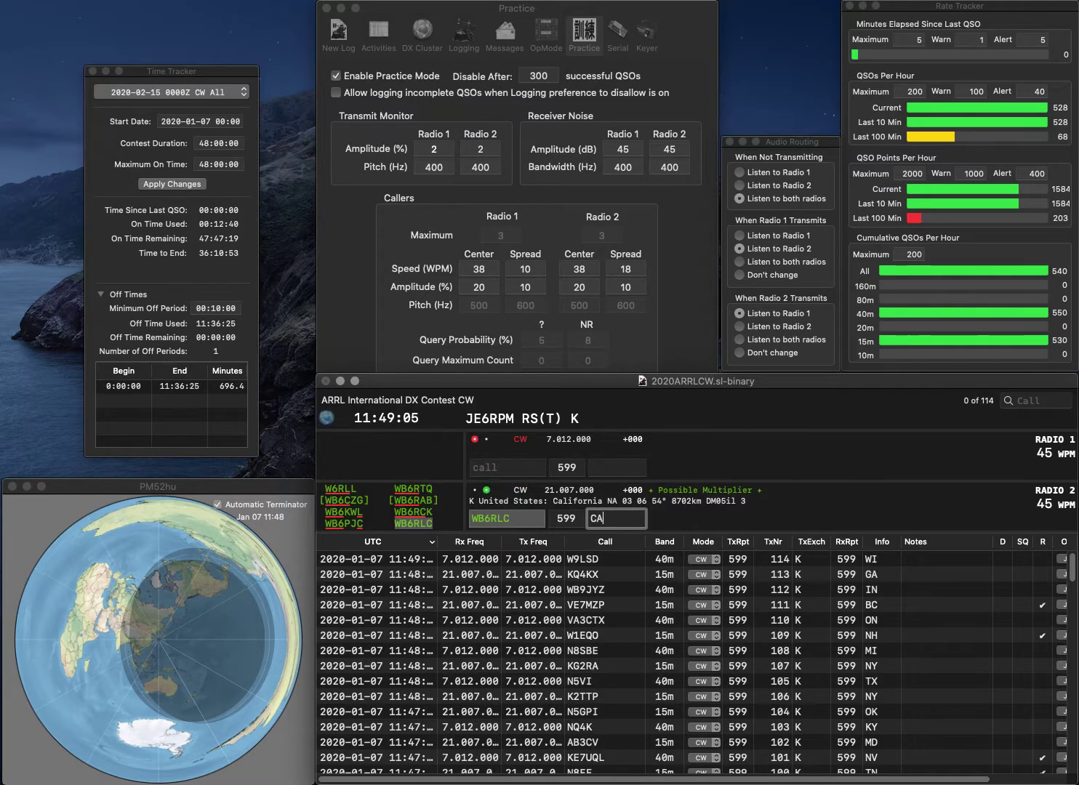
{"action": "key", "text": "Return"}
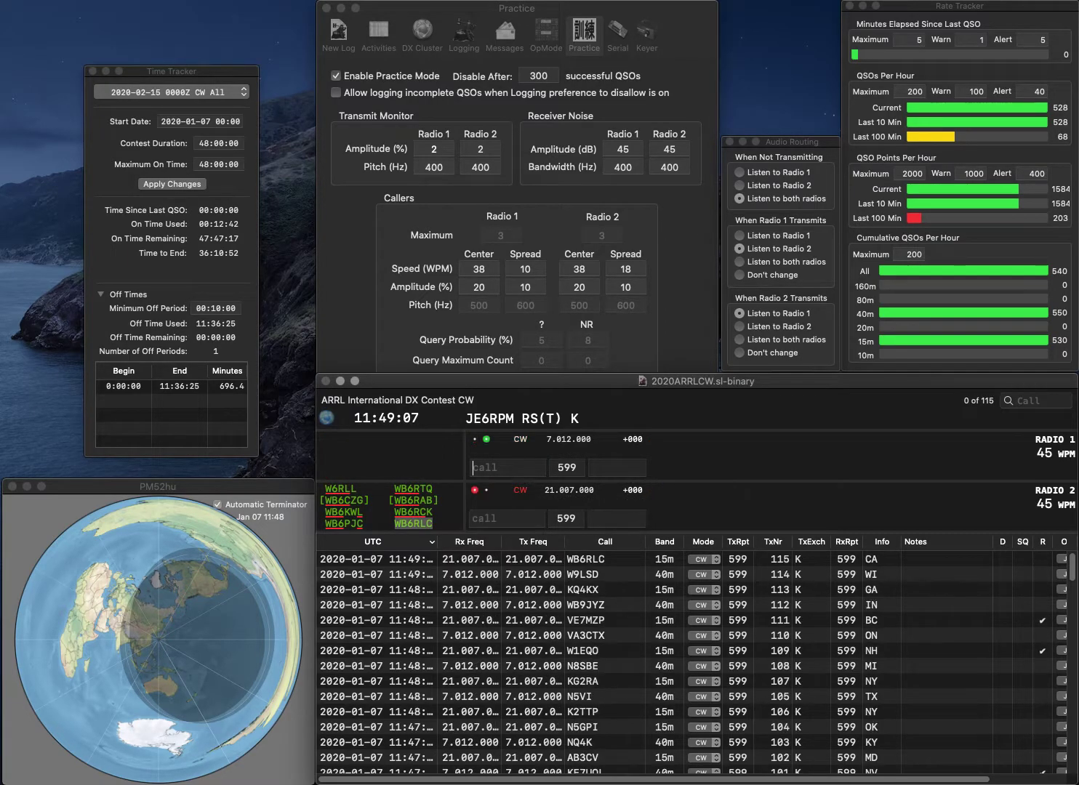
{"action": "type", "text": "N6MEJ"}
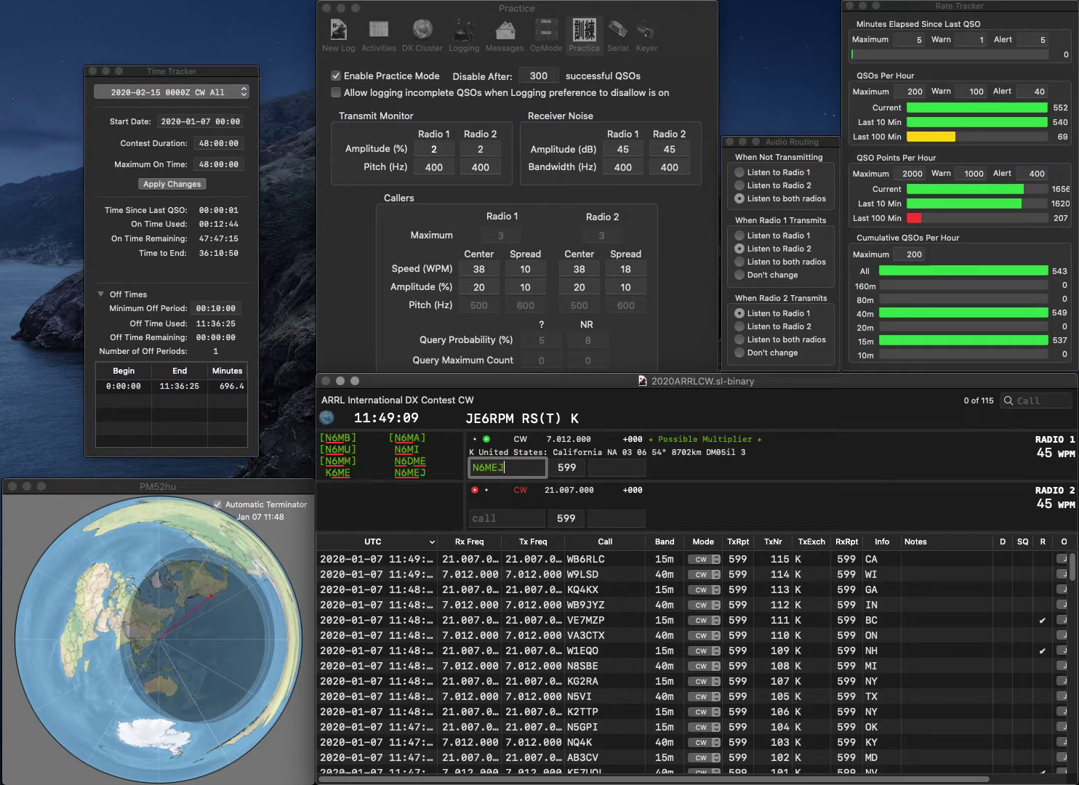
{"action": "key", "text": "Return"}
{"action": "type", "text": "N"}
{"action": "key", "text": "BackSpace"}
{"action": "type", "text": "W7JHR"}
{"action": "key", "text": "Return"}
- Log N6MEJ on Radio 1 with exchange CA and W7JHR on Radio 2 with exchange OR
{"action": "type", "text": "CA"}
{"action": "key", "text": "Return"}
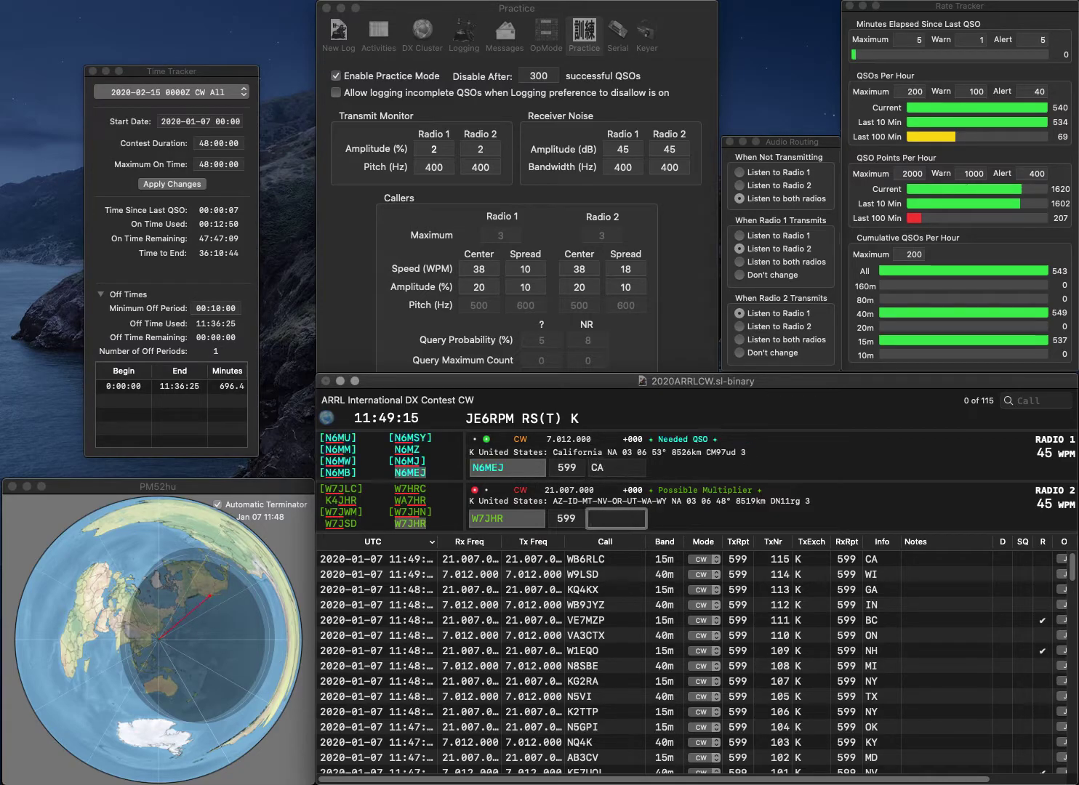
{"action": "type", "text": "OR"}
{"action": "key", "text": "Return"}
- Send the partial call KC4 on Radio 1 and the partial call NW on Radio 2
{"action": "type", "text": "K"}
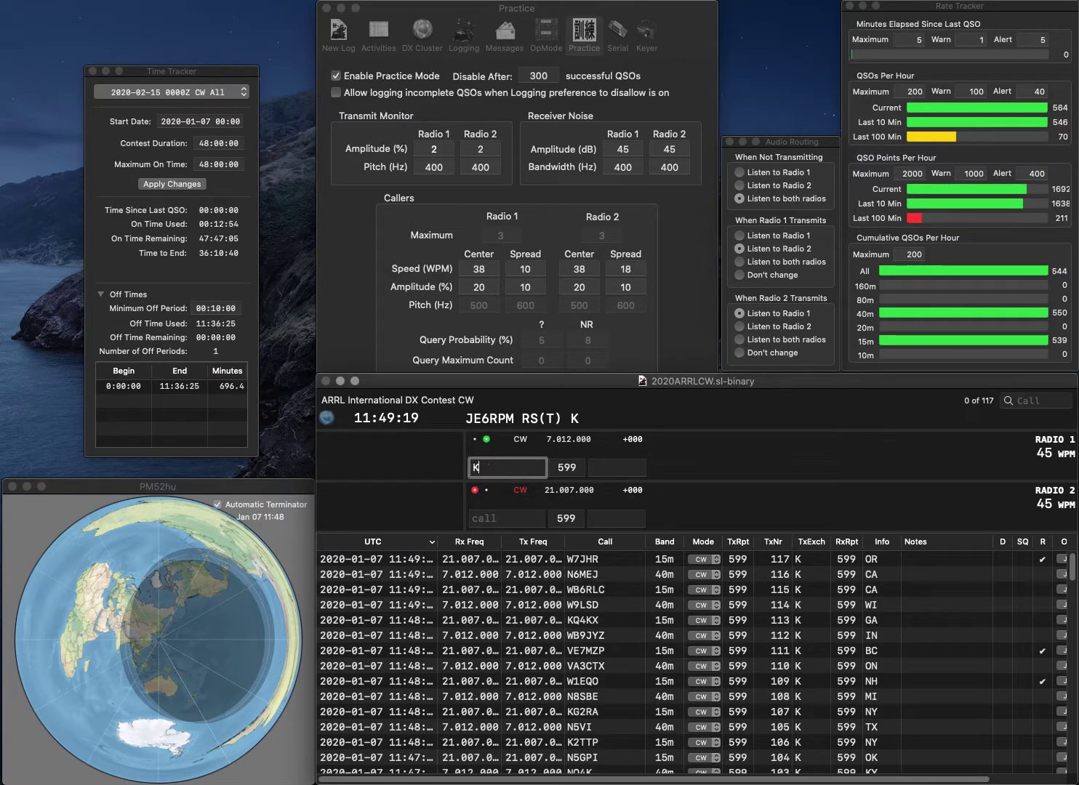
{"action": "type", "text": "C4"}
{"action": "key", "text": "BackSpace"}
{"action": "type", "text": "4"}
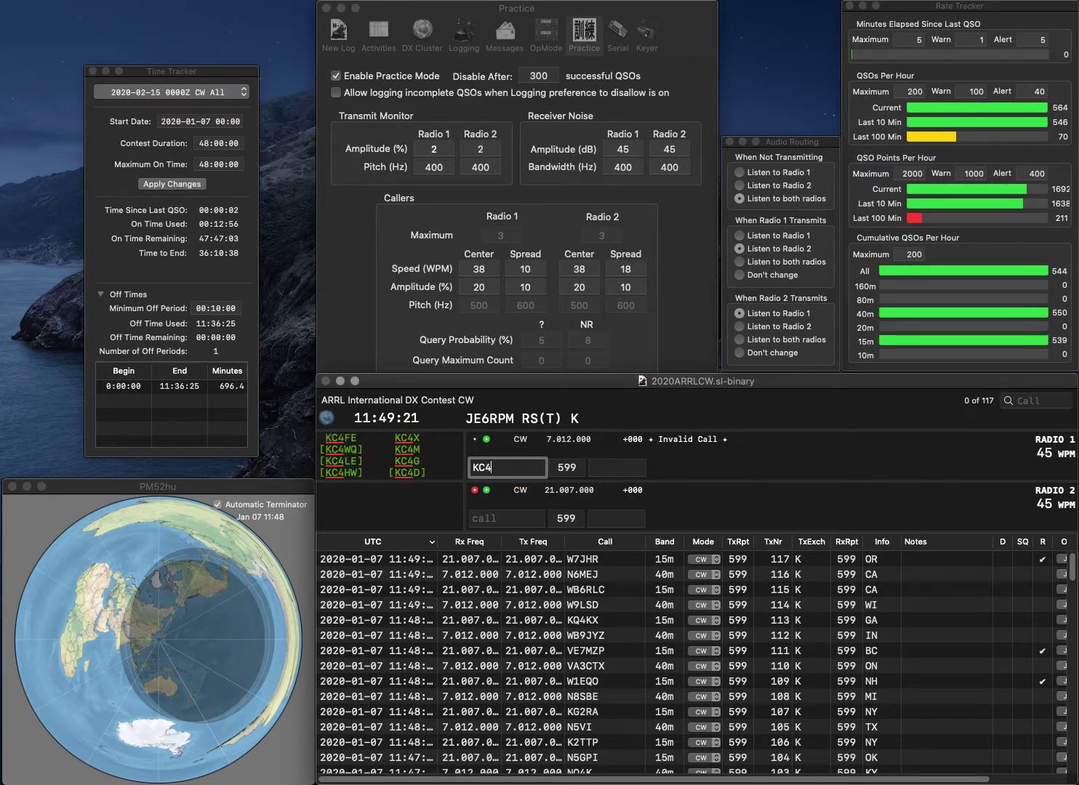
{"action": "key", "text": "Return"}
{"action": "type", "text": "NW"}
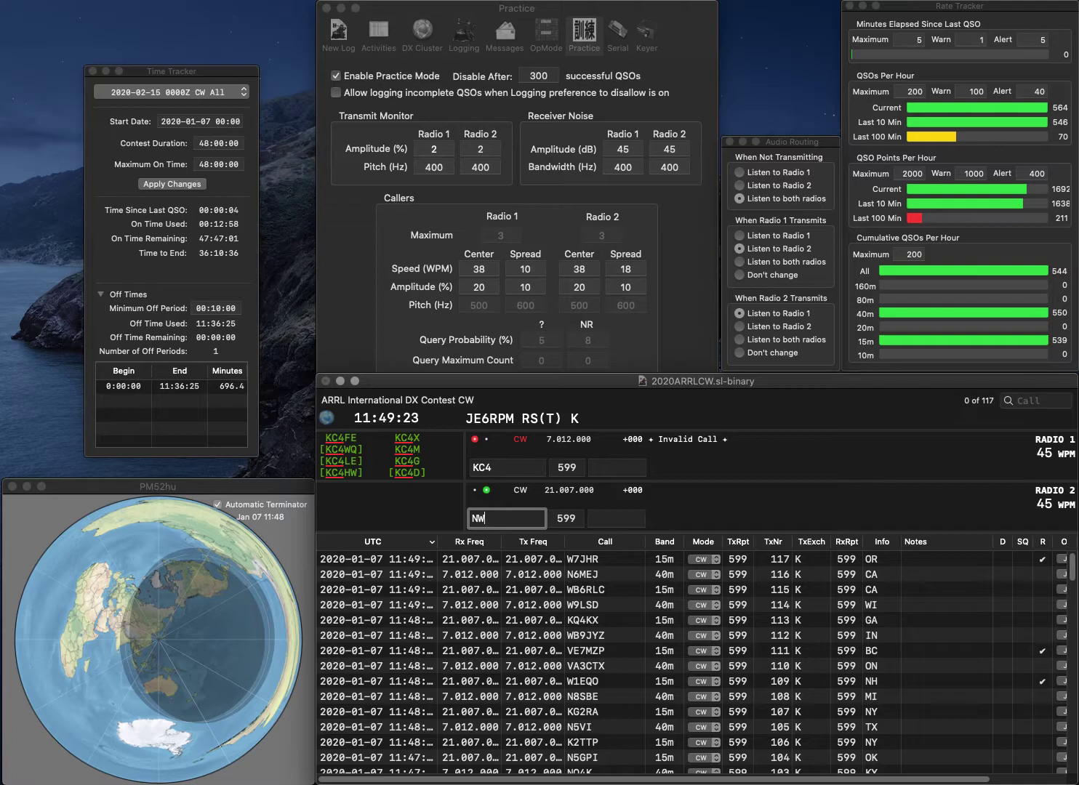
{"action": "key", "text": "Return"}
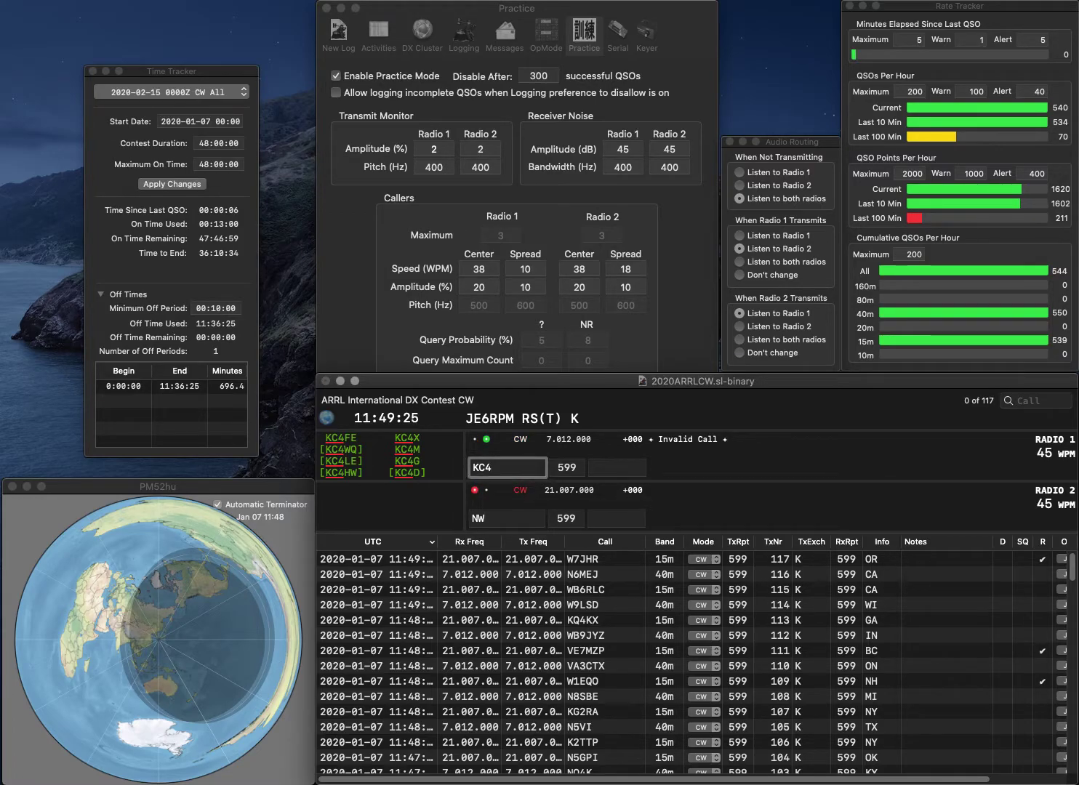
{"action": "key", "text": "BackSpace"}
{"action": "type", "text": "3EF"}
{"action": "key", "text": "Return"}
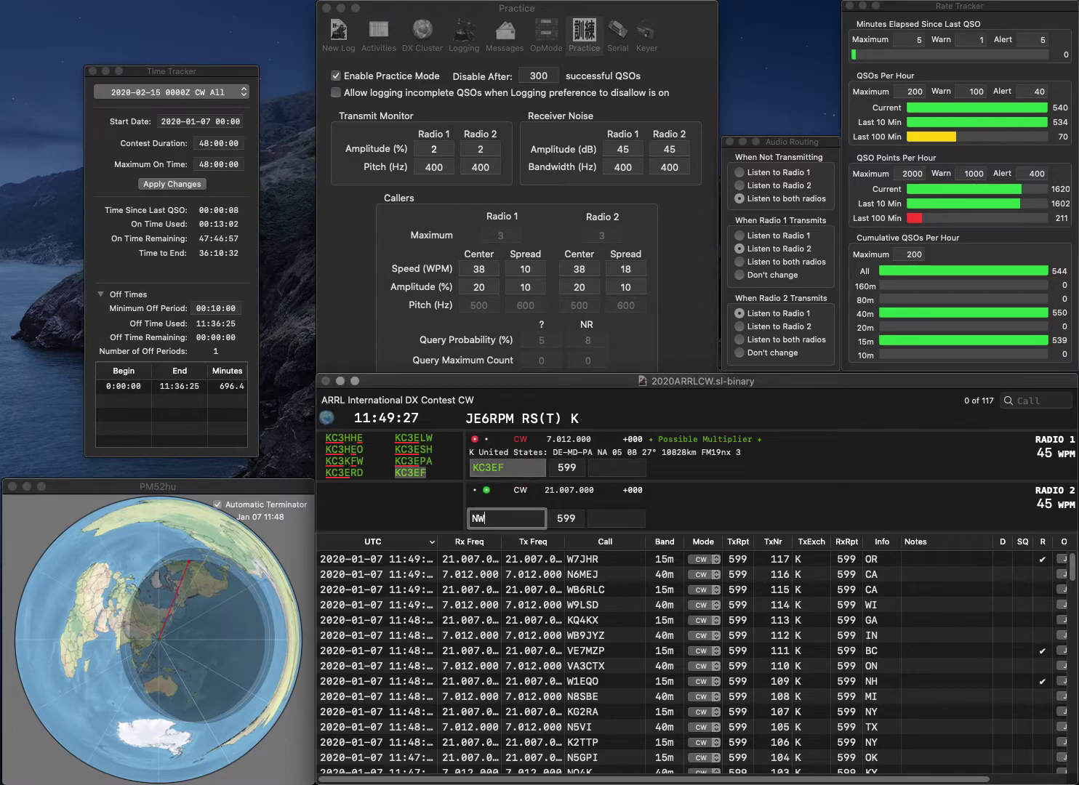
{"action": "left_click", "coordinate": [478, 518]}
{"action": "type", "text": "2NB"}
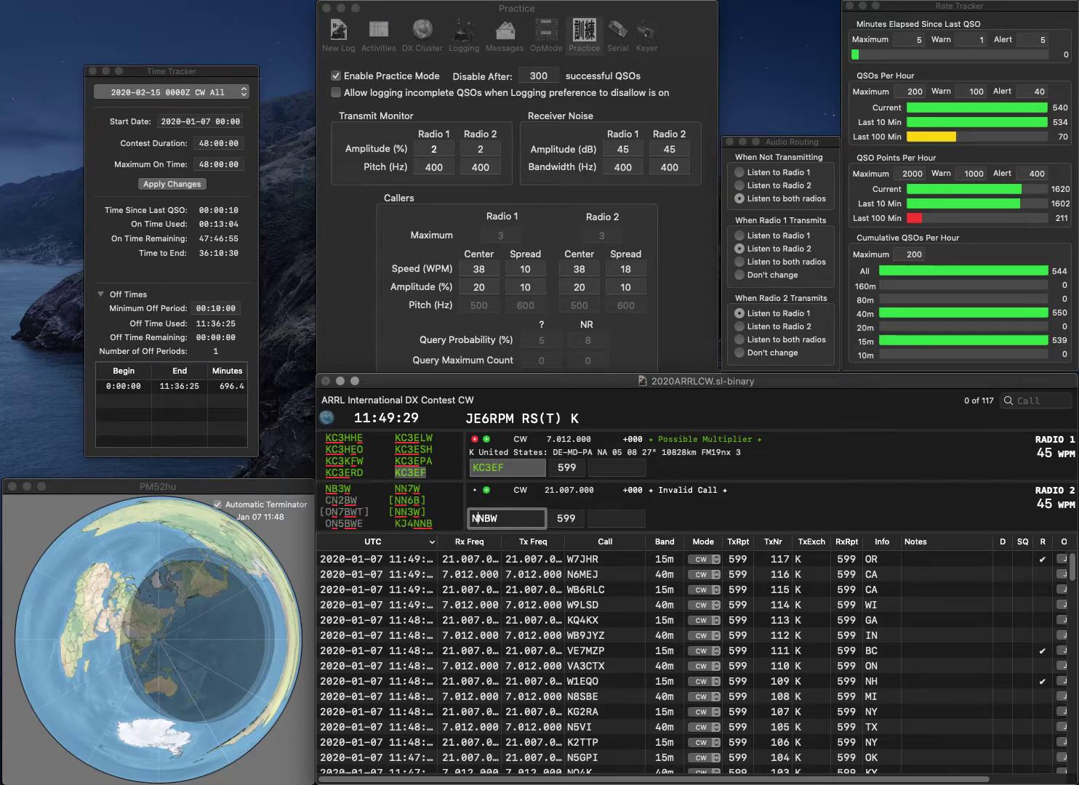
{"action": "key", "text": "Return"}
{"action": "key", "text": "Return"}
- Log N2NBW on Radio 2 with exchange NY and KC3EF on Radio 1 with exchange PA
{"action": "key", "text": "Tab"}
{"action": "type", "text": "N"}
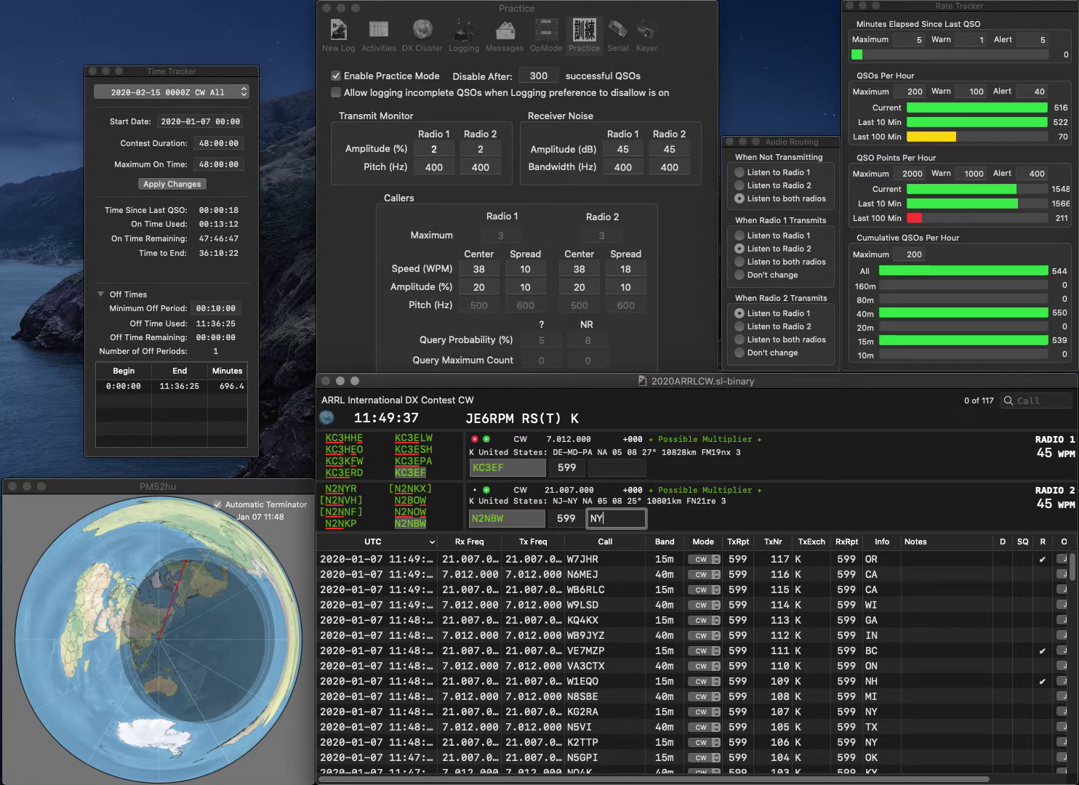
{"action": "key", "text": "Return"}
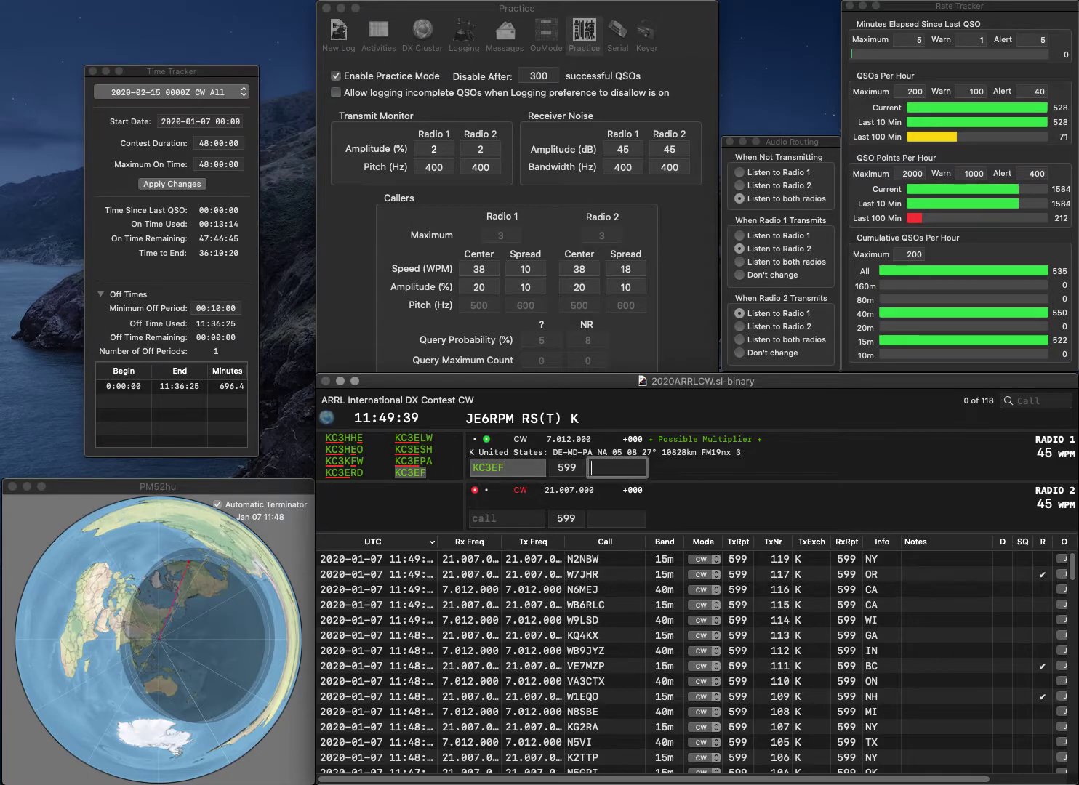
{"action": "type", "text": "PA"}
{"action": "key", "text": "Return"}
{"action": "type", "text": "VE3I"}
{"action": "type", "text": "C"}
{"action": "key", "text": "Return"}
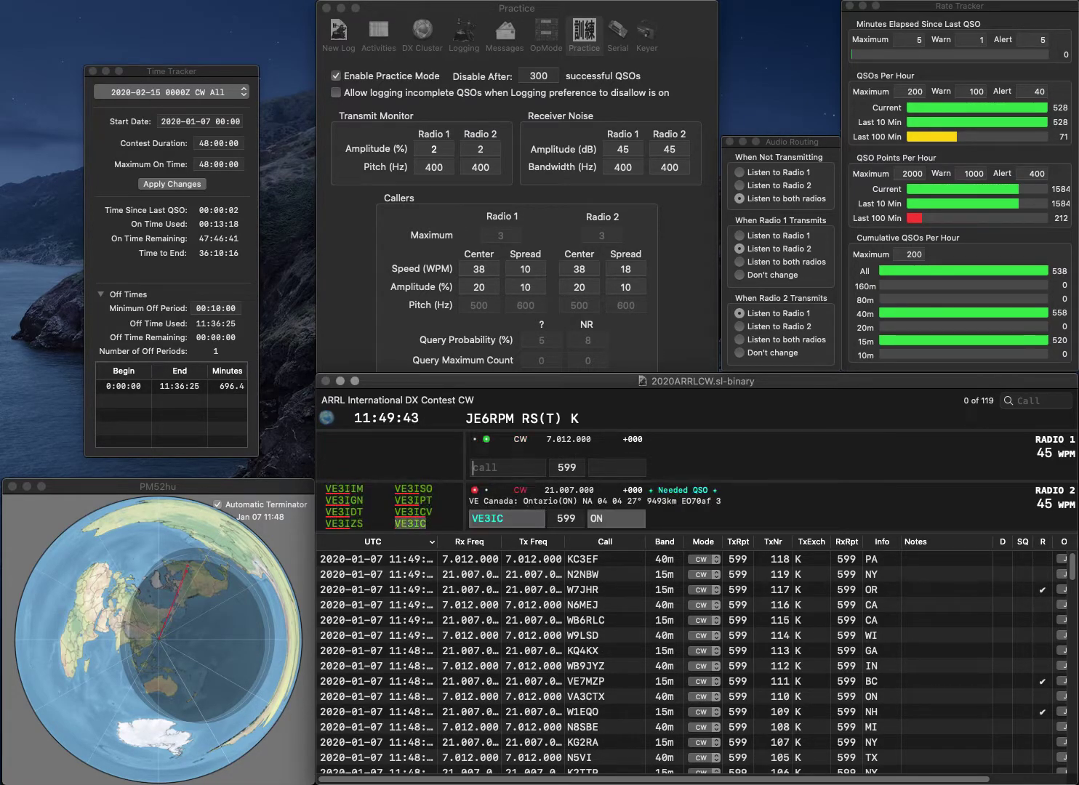
{"action": "type", "text": "K1AR"}
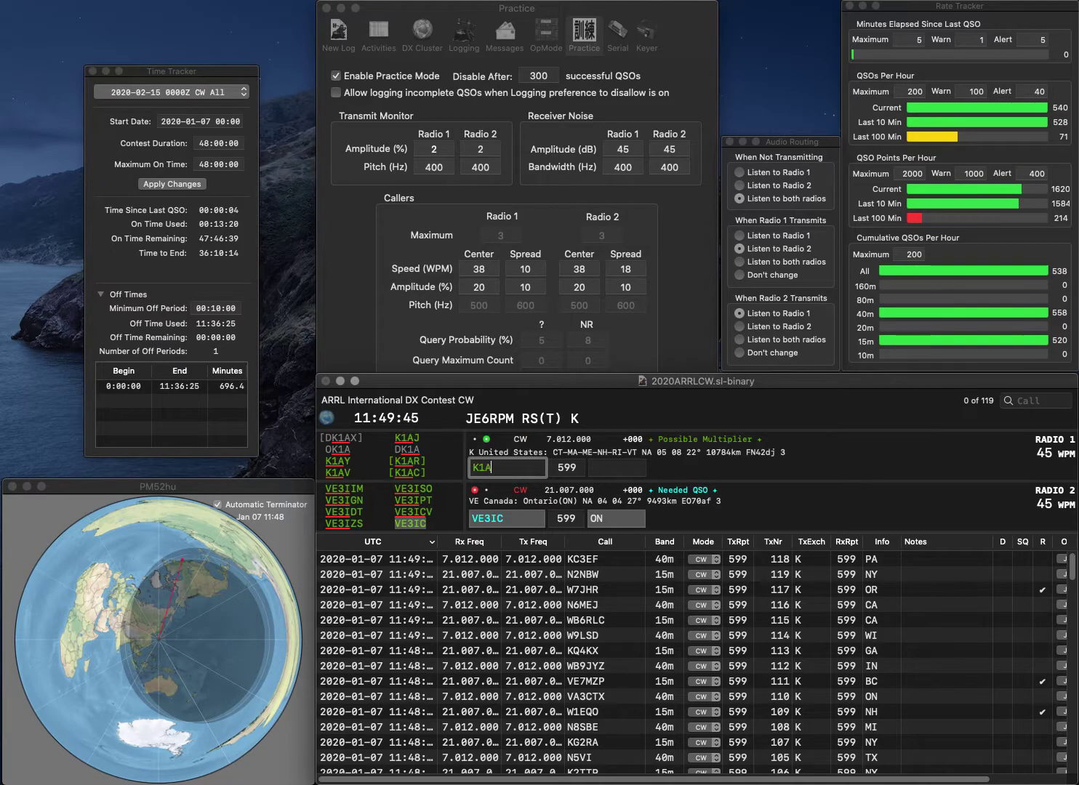
{"action": "key", "text": "Return"}
{"action": "key", "text": "Return"}
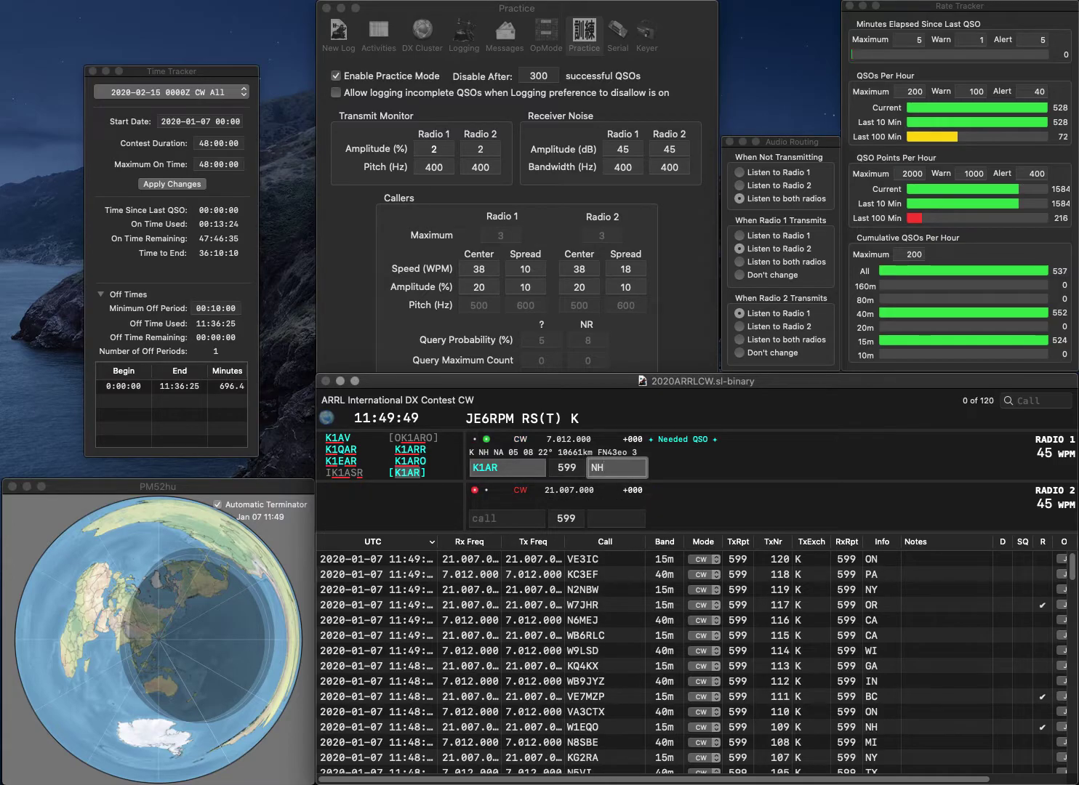
{"action": "key", "text": "Return"}
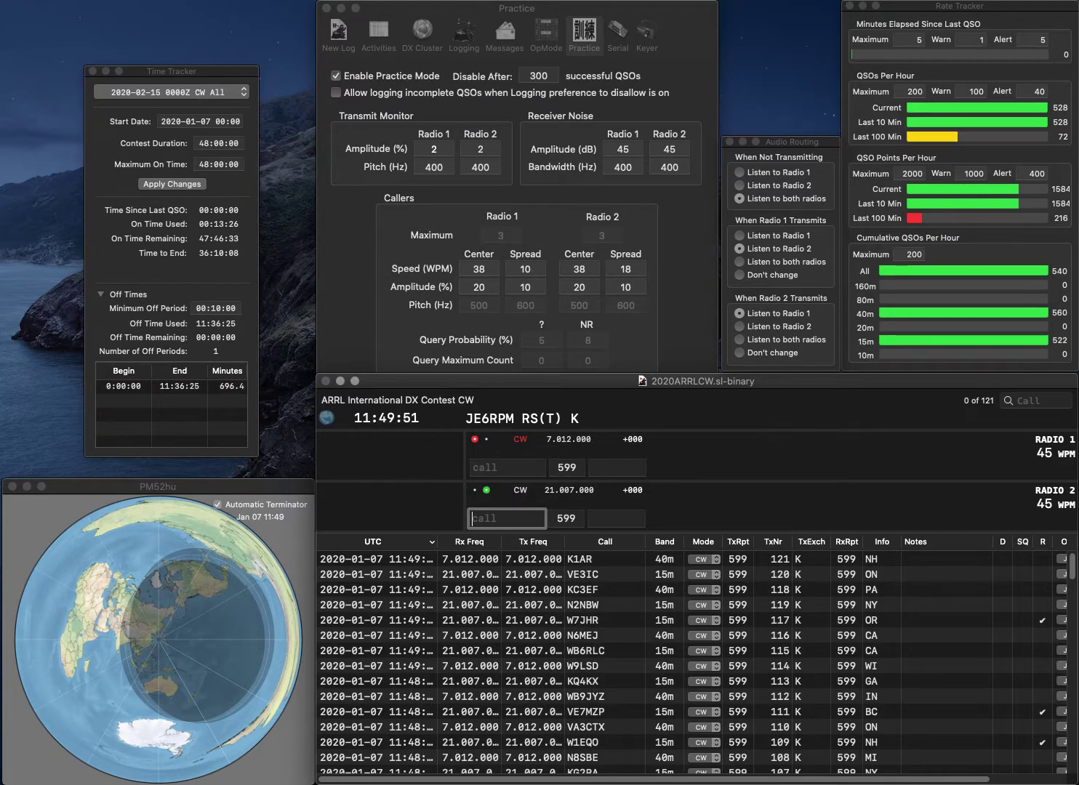
{"action": "type", "text": "W4/KP4Y"}
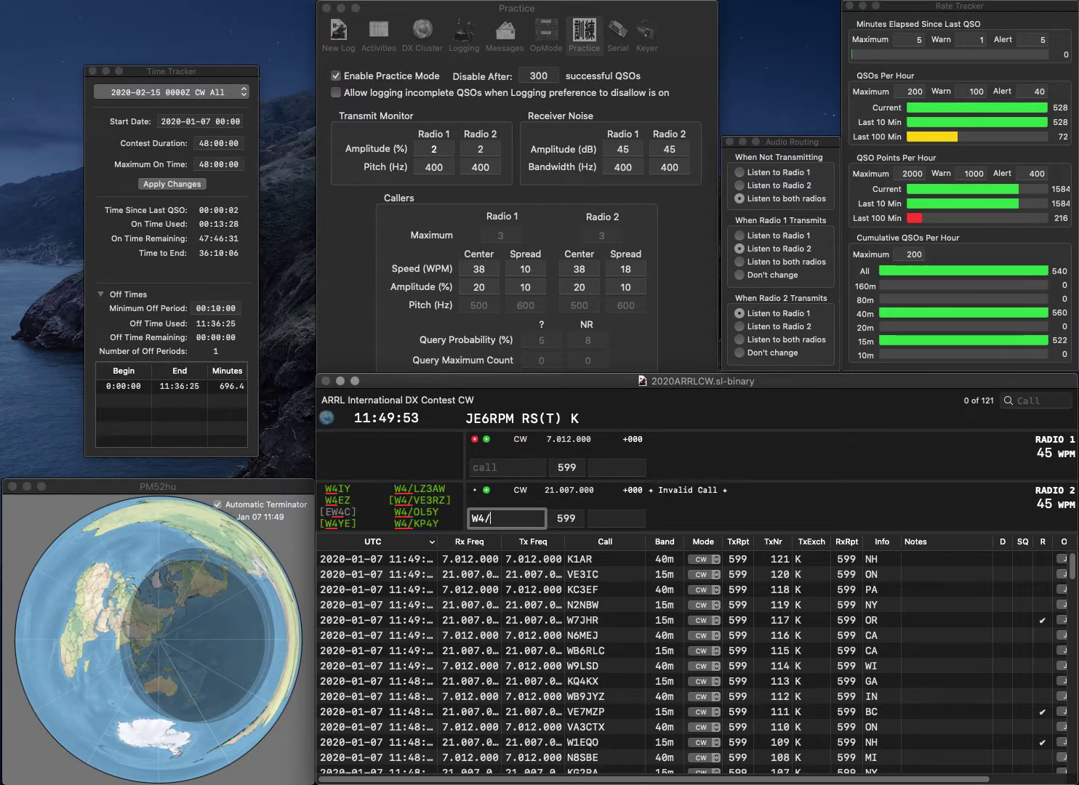
{"action": "key", "text": "Return"}
{"action": "type", "text": "0OIX"}
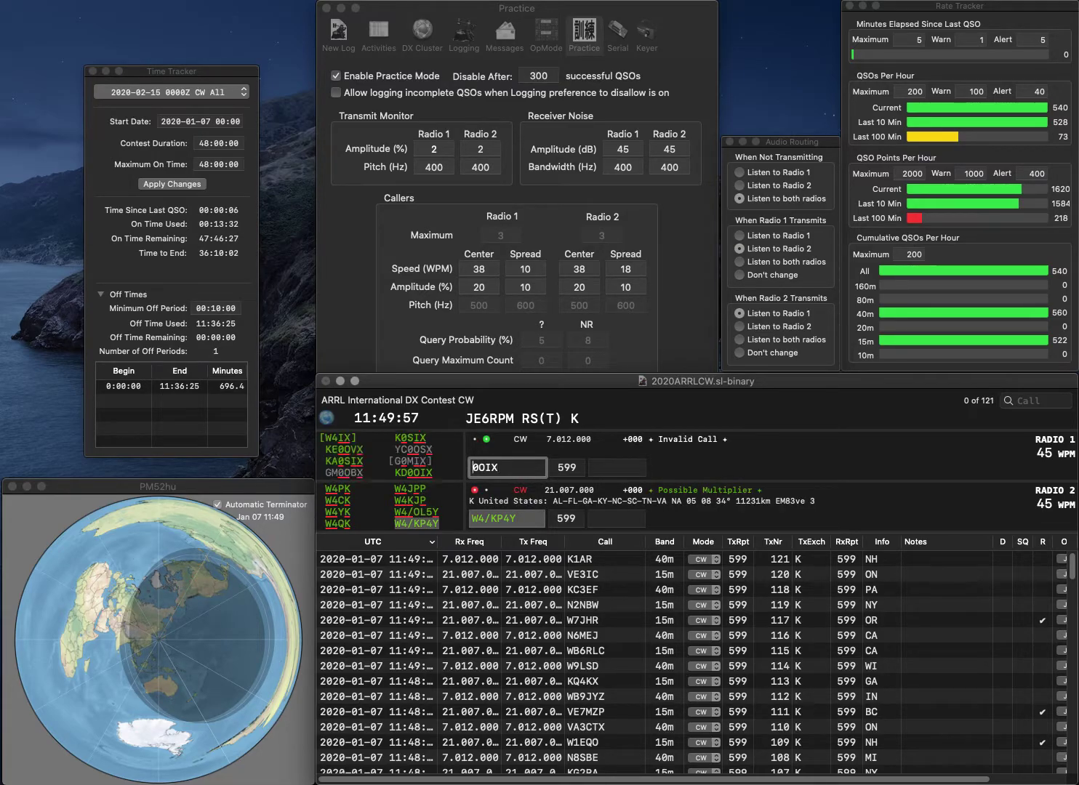
{"action": "key", "text": "Home"}
{"action": "type", "text": "KD"}
{"action": "key", "text": "Return"}
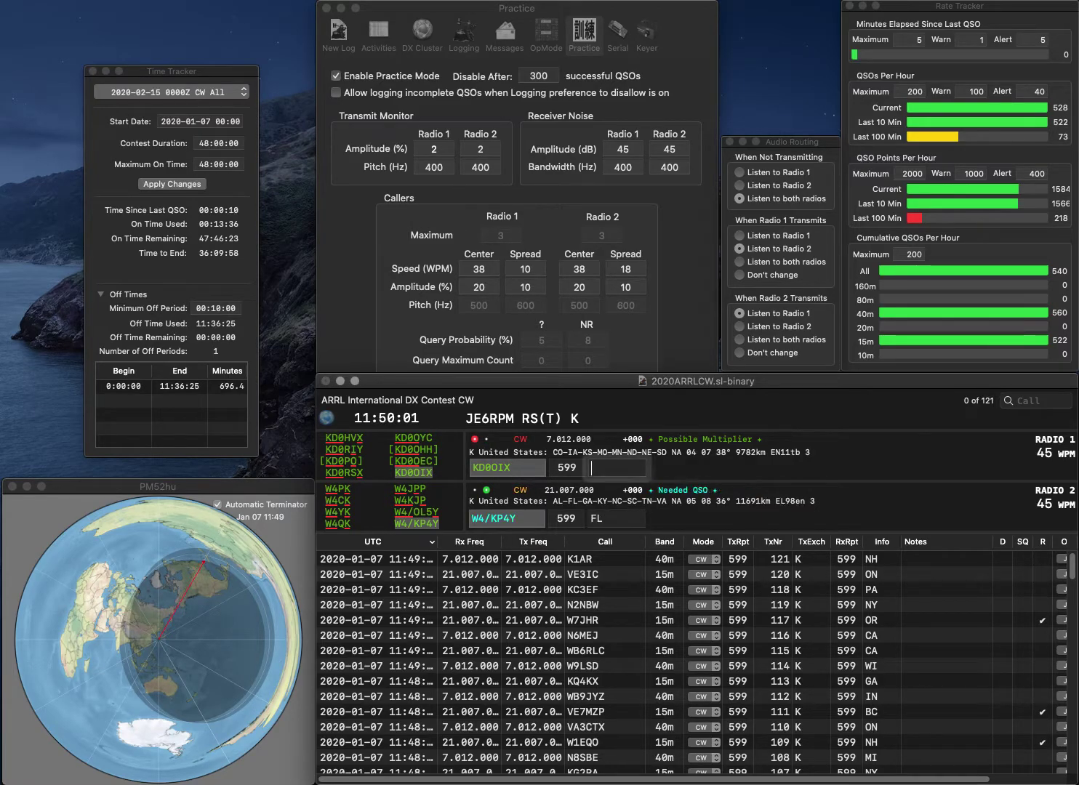
{"action": "key", "text": "Return"}
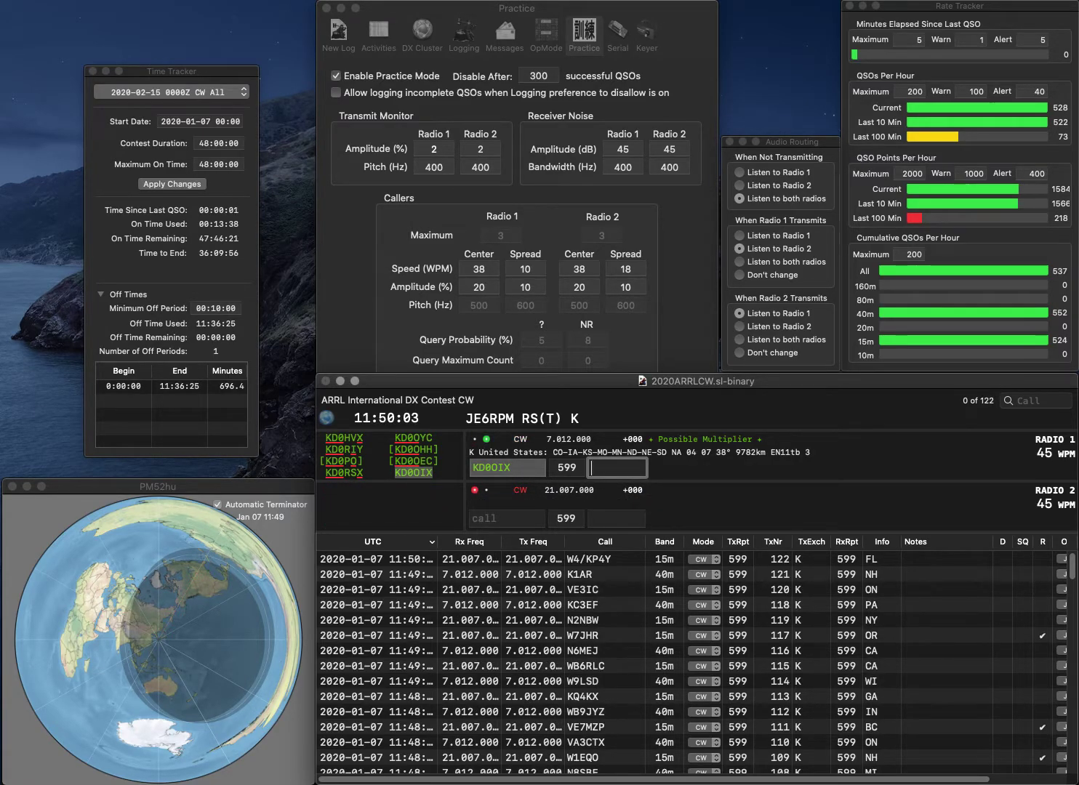
{"action": "type", "text": "MO"}
{"action": "key", "text": "Return"}
{"action": "type", "text": "VE3FAB"}
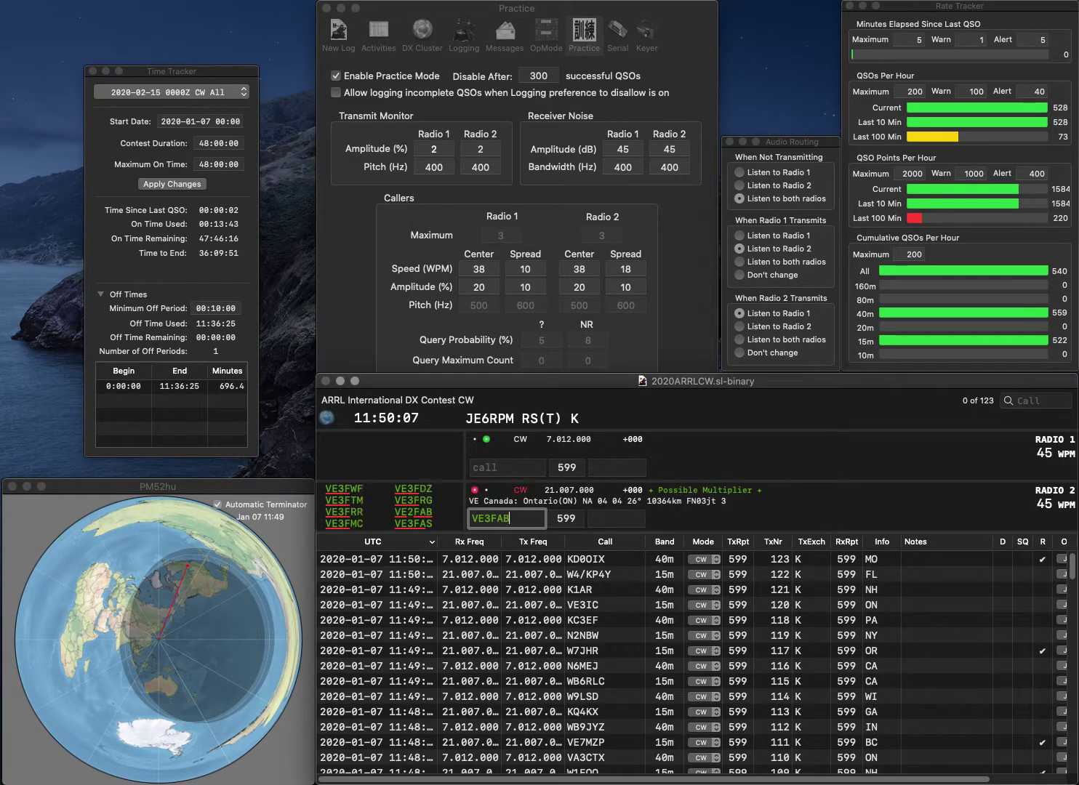
{"action": "key", "text": "Return"}
{"action": "type", "text": "K2"}
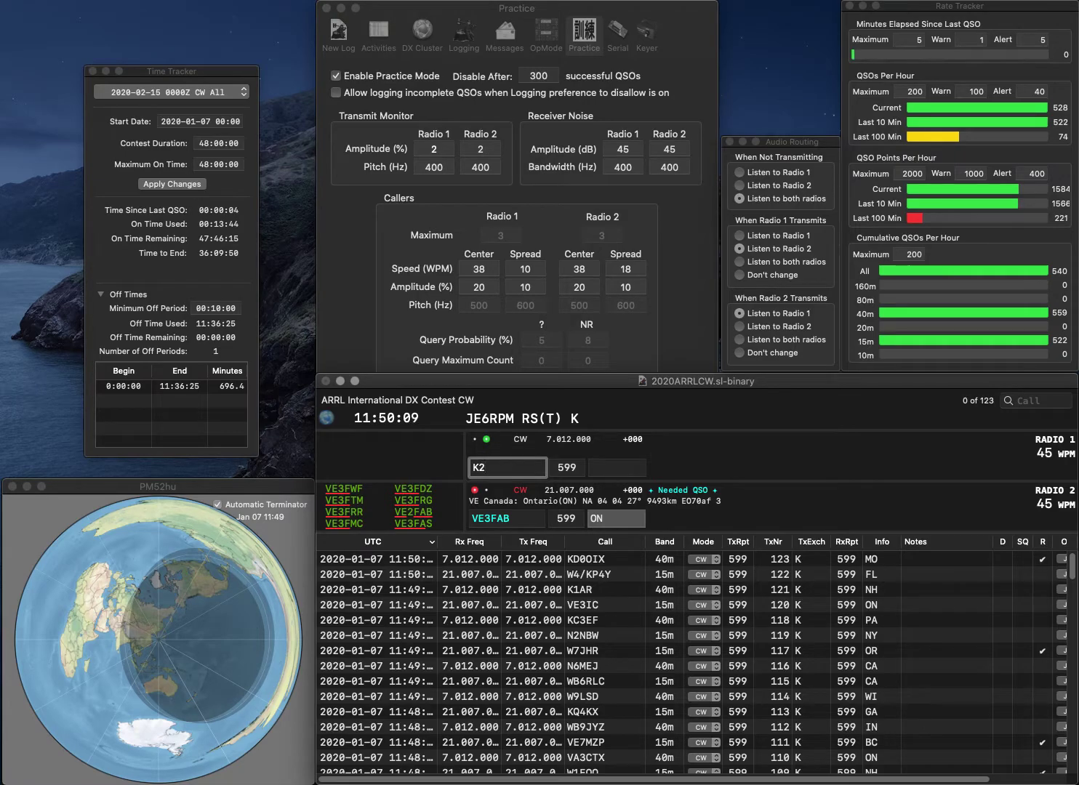
{"action": "type", "text": "ZLW"}
{"action": "key", "text": "Return"}
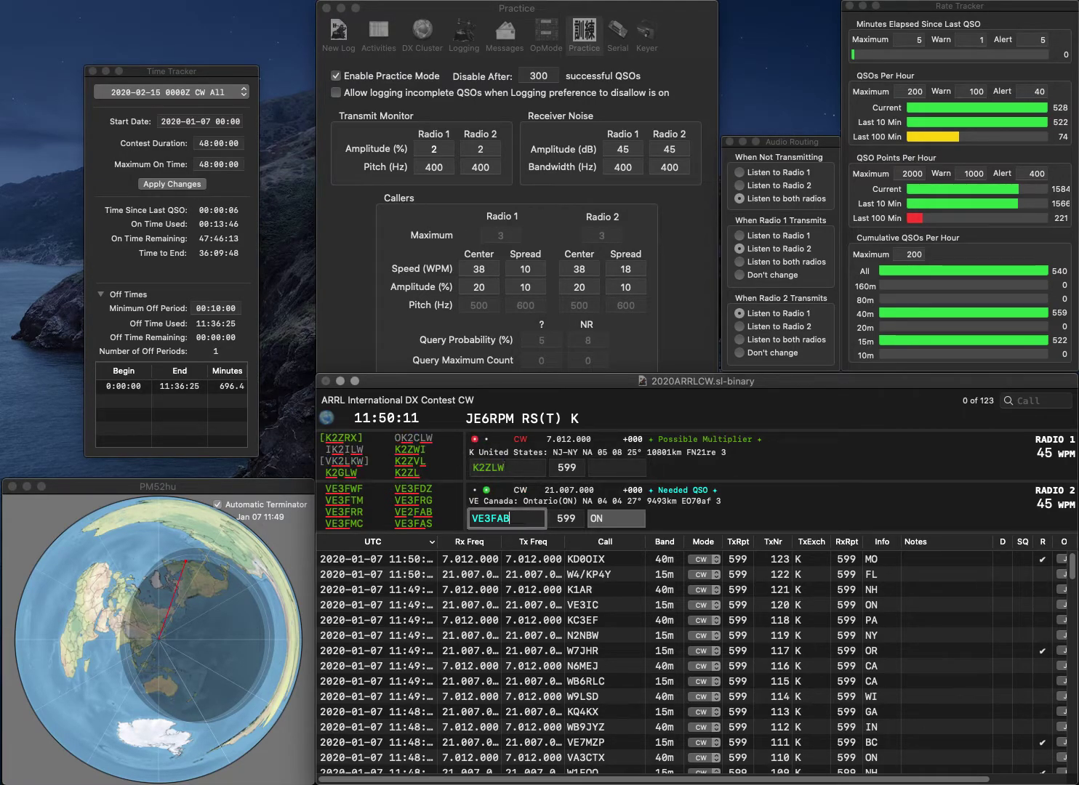
{"action": "key", "text": "BackSpace"}
{"action": "type", "text": "2"}
{"action": "key", "text": "Return"}
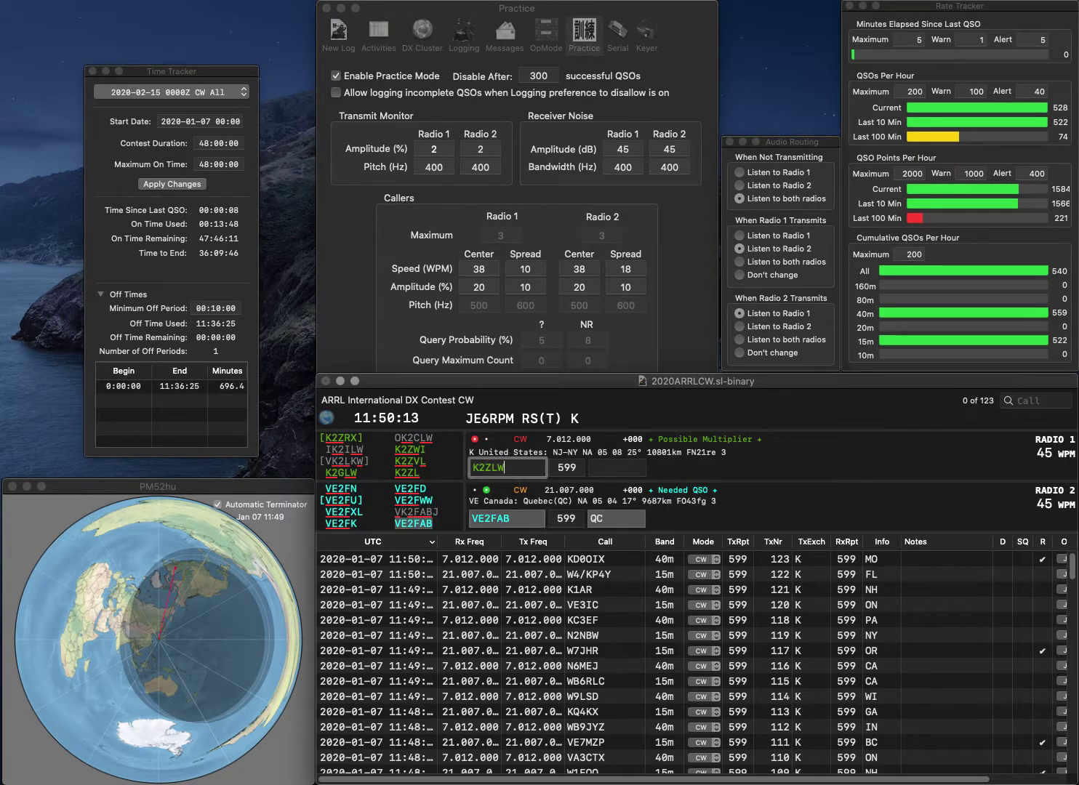
{"action": "key", "text": "Left"}
{"action": "key", "text": "BackSpace"}
{"action": "type", "text": "G"}
{"action": "key", "text": "Return"}
{"action": "key", "text": "space"}
{"action": "key", "text": "Return"}
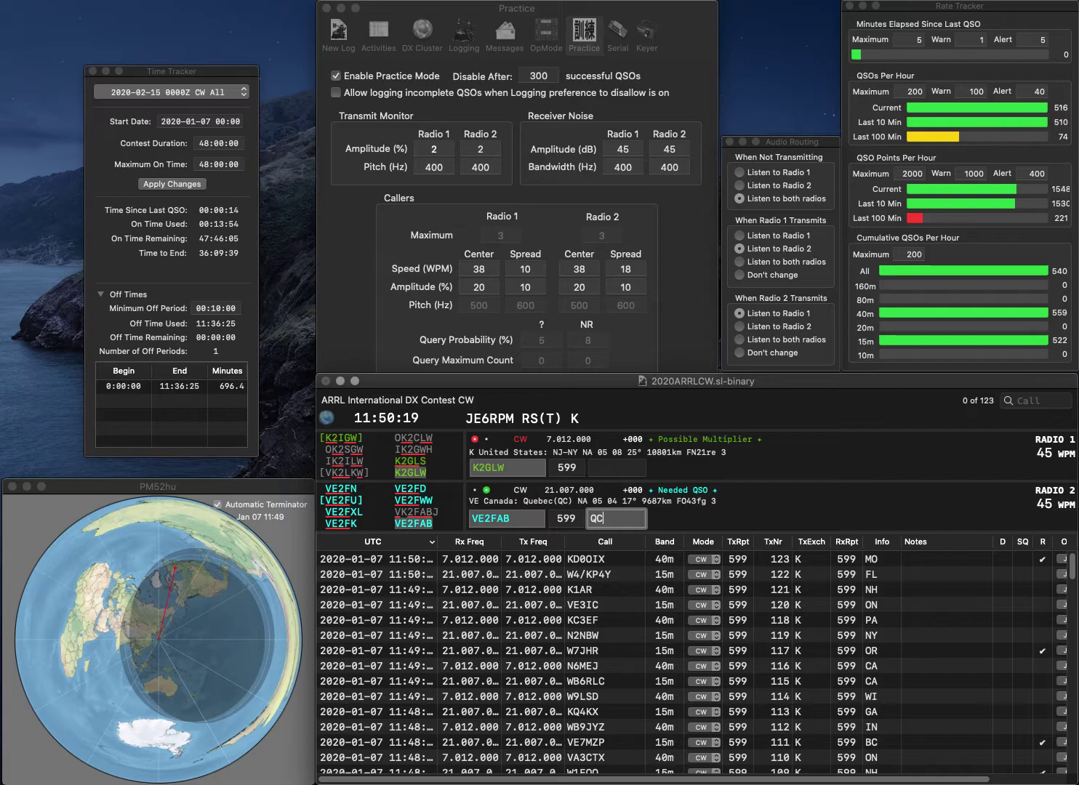
{"action": "key", "text": "Return"}
{"action": "key", "text": "space"}
{"action": "type", "text": "NJ"}
{"action": "key", "text": "Return"}
- Answer the partial calls VE4 on Radio 2 and WBO on Radio 1
{"action": "type", "text": "VE4"}
{"action": "key", "text": "Return"}
{"action": "type", "text": "WB0"}
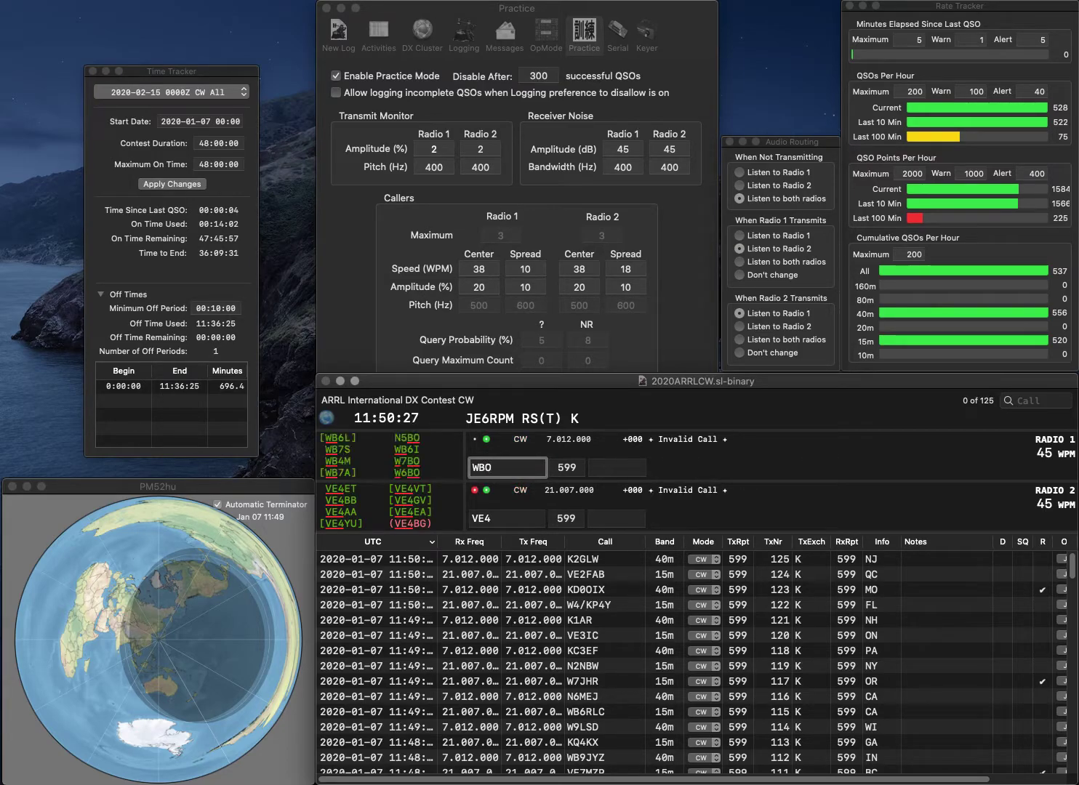
{"action": "key", "text": "Return"}
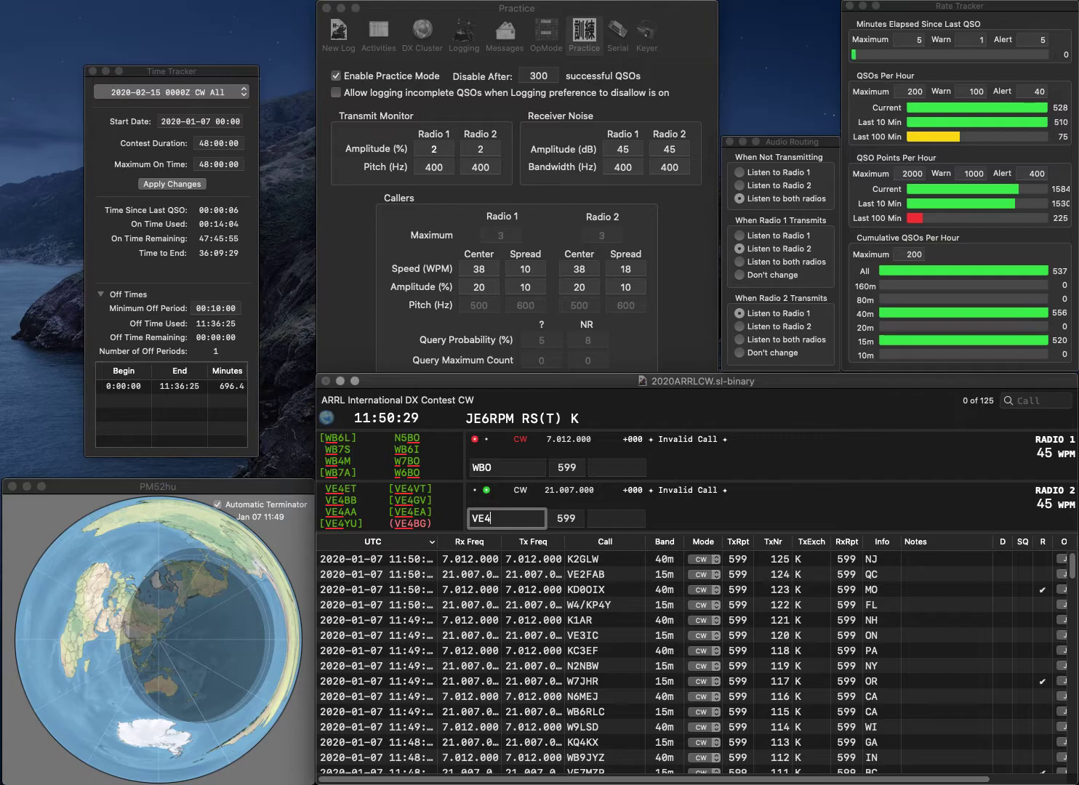
- Complete the calls as VE4EA on Radio 2 and W6OAR on Radio 1, and log them with exchanges MB and CA
{"action": "type", "text": "EA"}
{"action": "key", "text": "Return"}
{"action": "key", "text": "BackSpace"}
{"action": "type", "text": "6O"}
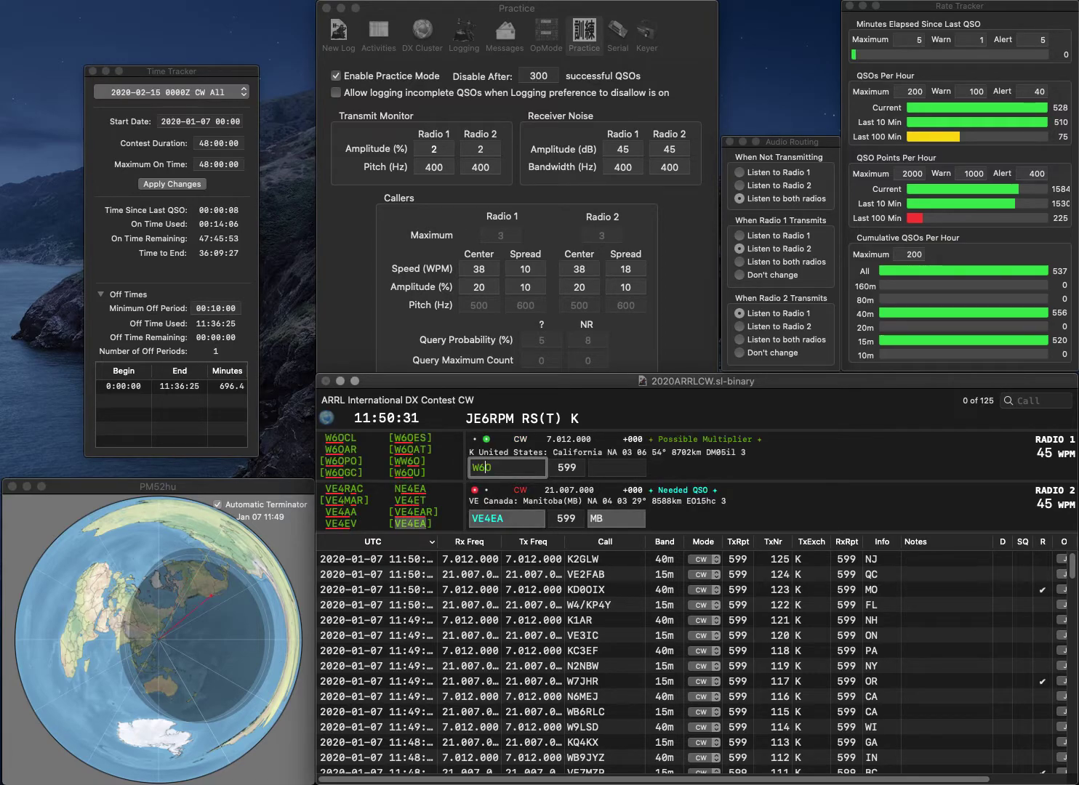
{"action": "type", "text": "AR"}
{"action": "key", "text": "Return"}
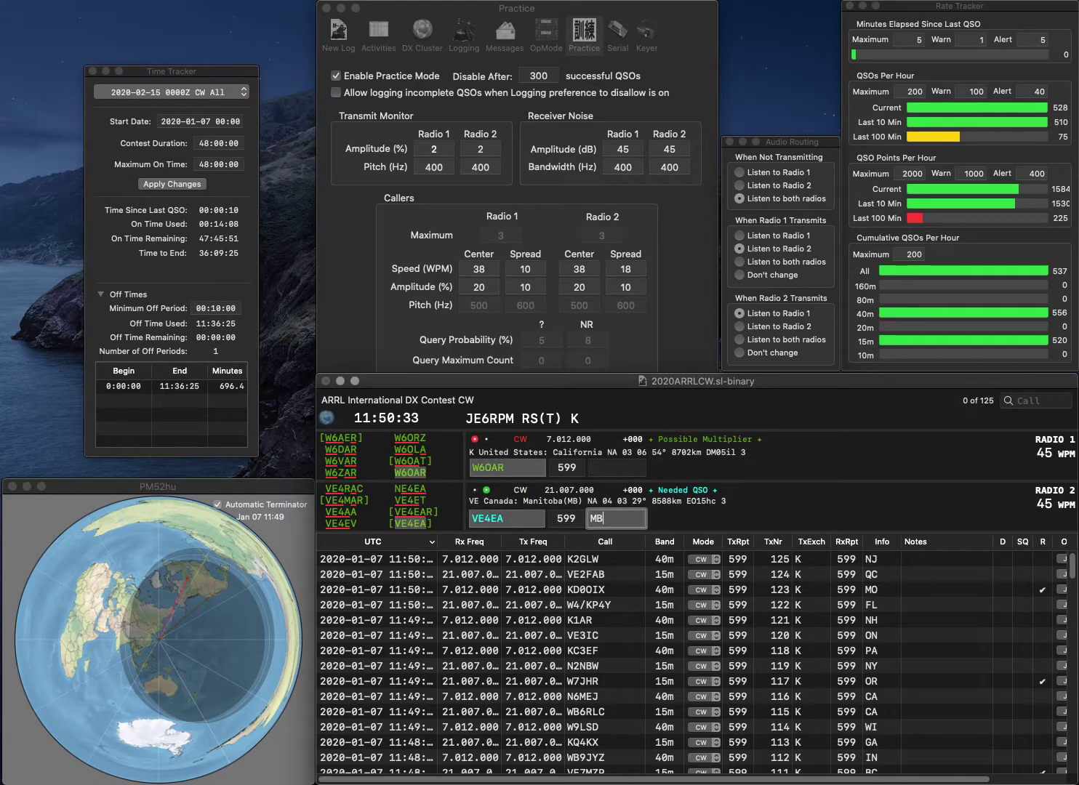
{"action": "key", "text": "Return"}
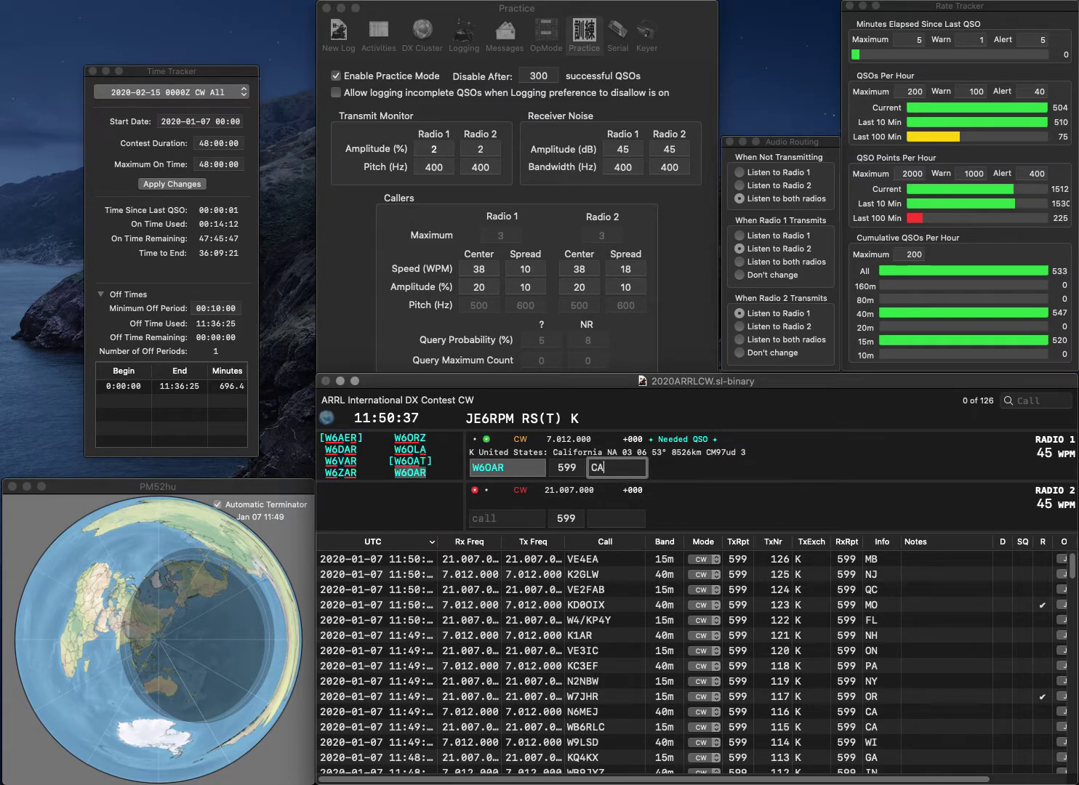
{"action": "key", "text": "Return"}
- Answer N0CEL on Radio 2 and the partial call NHT on Radio 1
{"action": "type", "text": "N0CEL"}
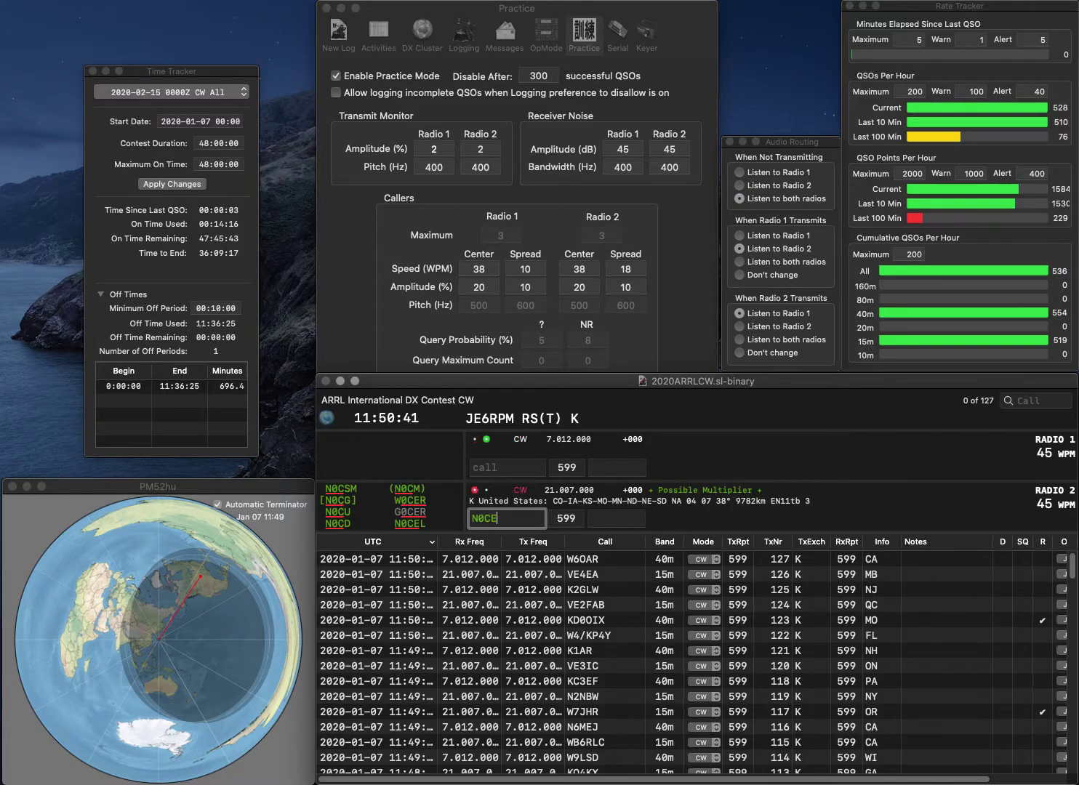
{"action": "key", "text": "Return"}
{"action": "type", "text": "V"}
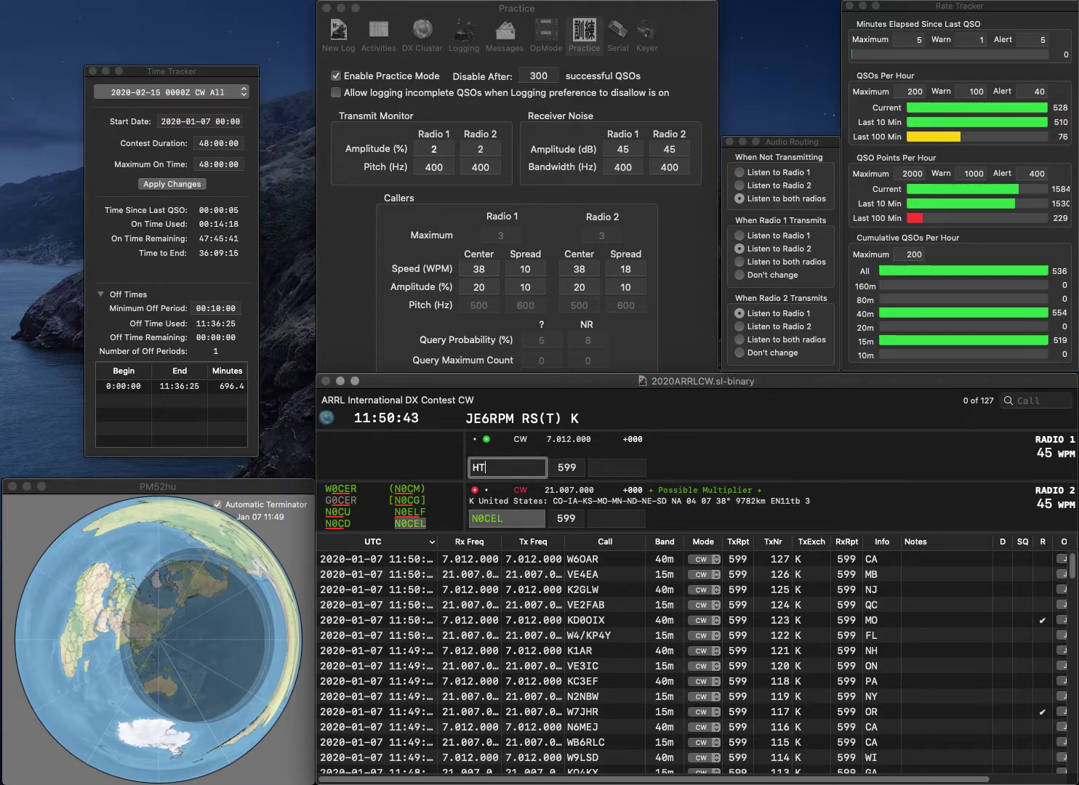
{"action": "type", "text": "N"}
{"action": "key", "text": "Return"}
{"action": "key", "text": "space"}
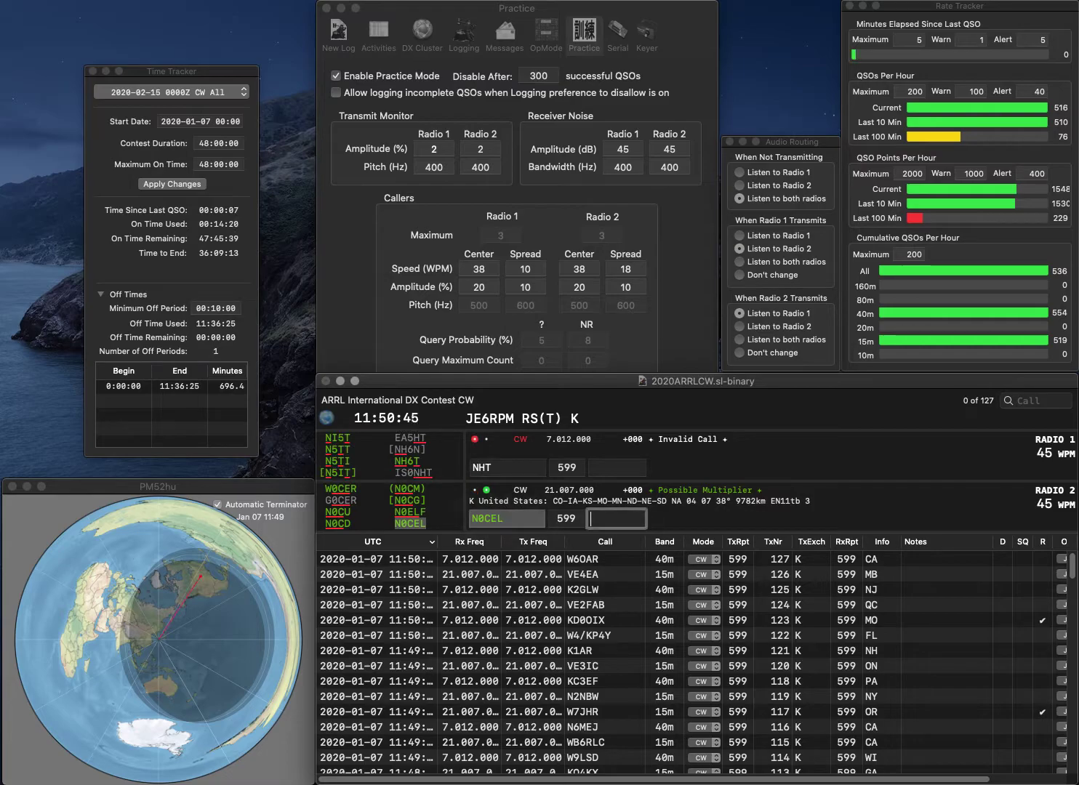
{"action": "key", "text": "Return"}
{"action": "key", "text": "BackSpace"}
{"action": "type", "text": "K7U"}
{"action": "key", "text": "Return"}
- Answer AB4IQ on Radio 2
{"action": "type", "text": "AB4IQ"}
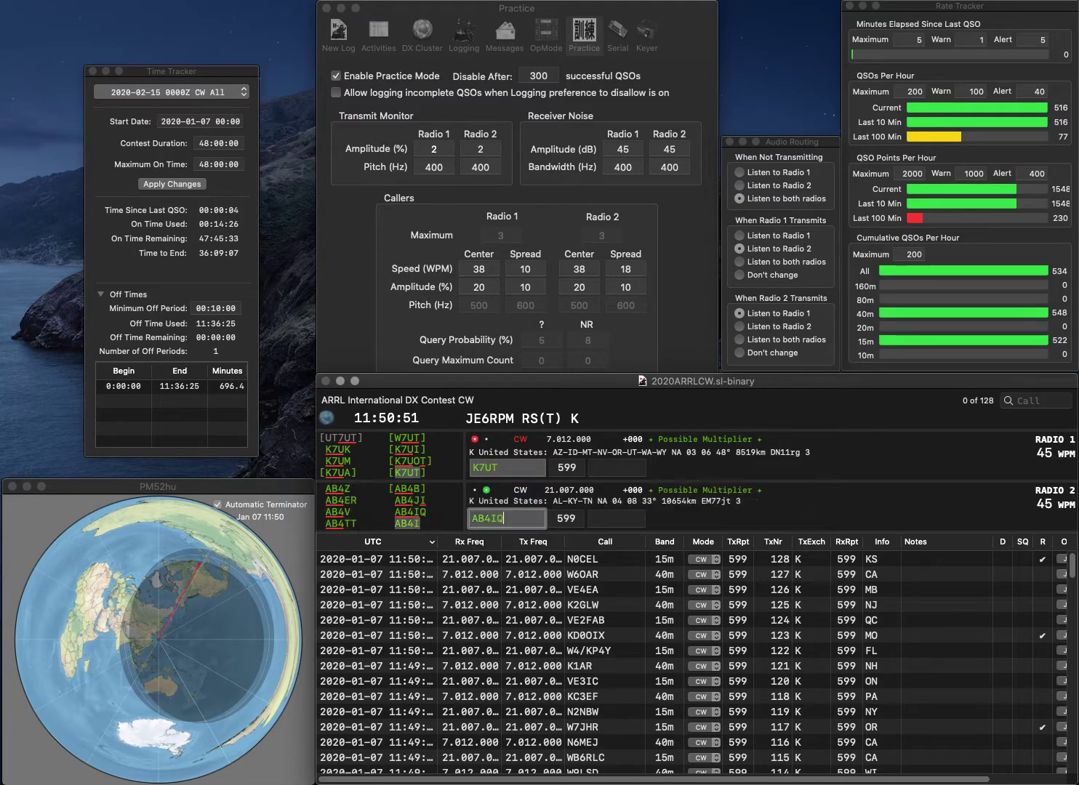
{"action": "key", "text": "Return"}
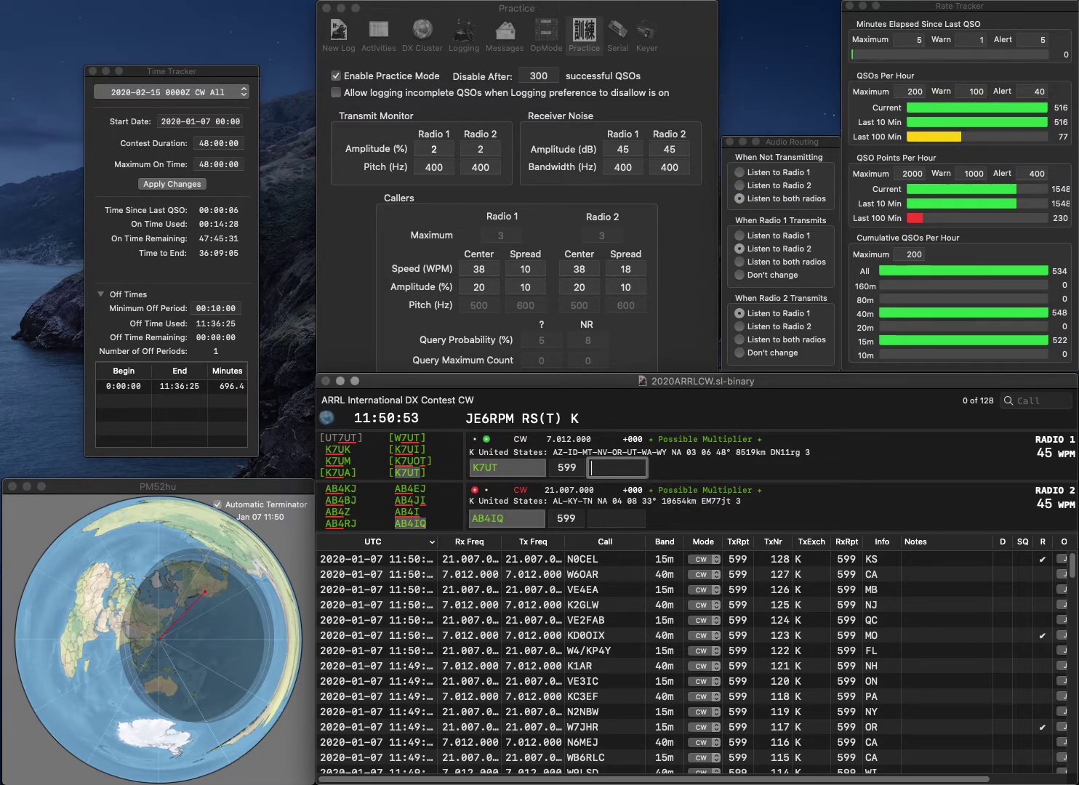
{"action": "type", "text": "NV"}
{"action": "key", "text": "Return"}
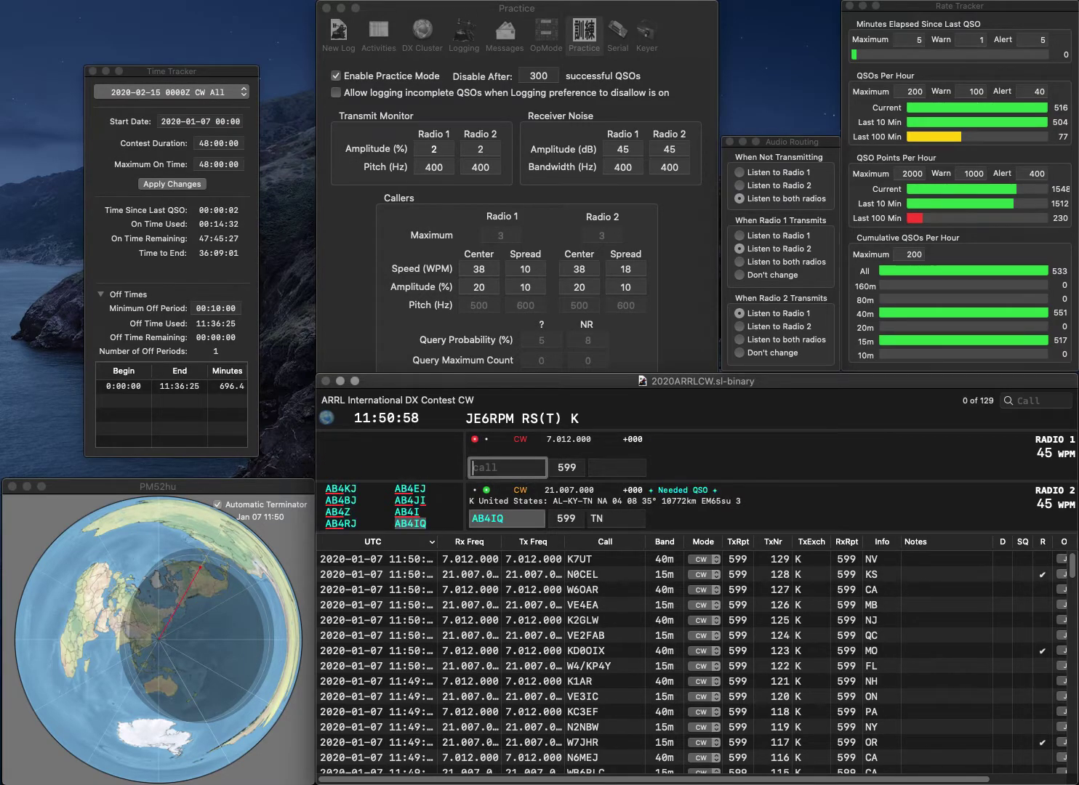
{"action": "key", "text": "Return"}
{"action": "type", "text": "W3EAX"}
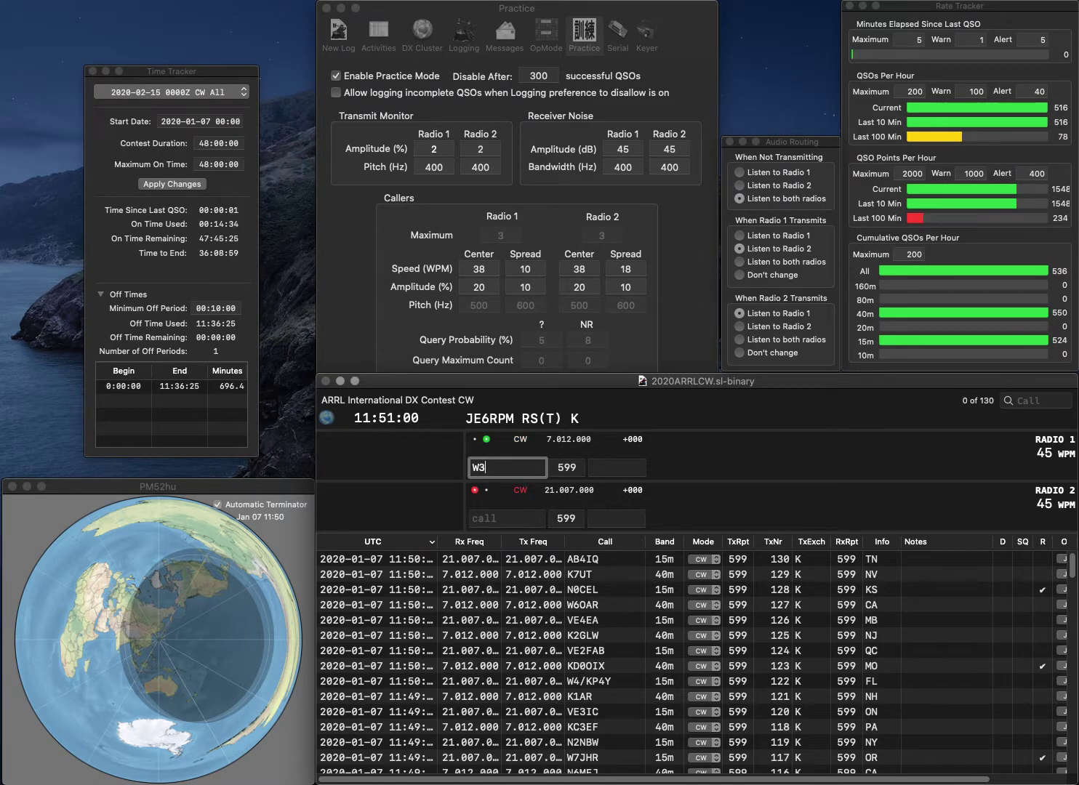
{"action": "key", "text": "Return"}
{"action": "type", "text": "W6GJB"}
{"action": "key", "text": "Return"}
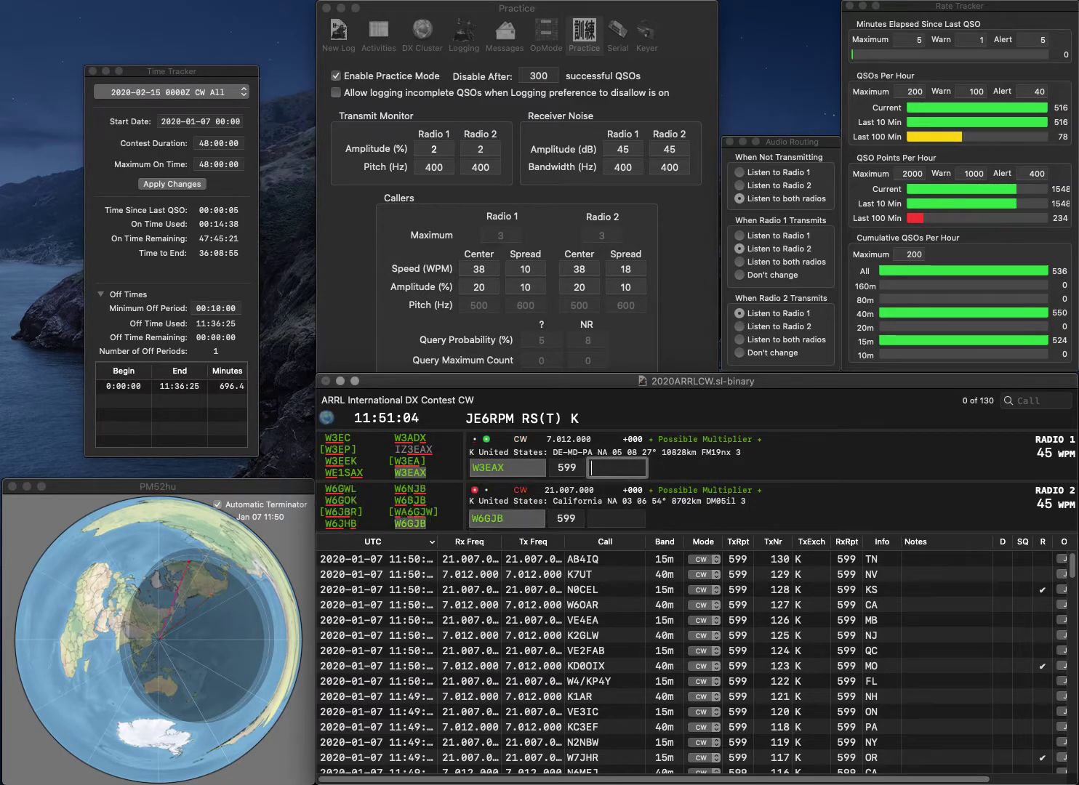
{"action": "type", "text": "T"}
{"action": "type", "text": "MD"}
{"action": "key", "text": "Return"}
{"action": "type", "text": "CA"}
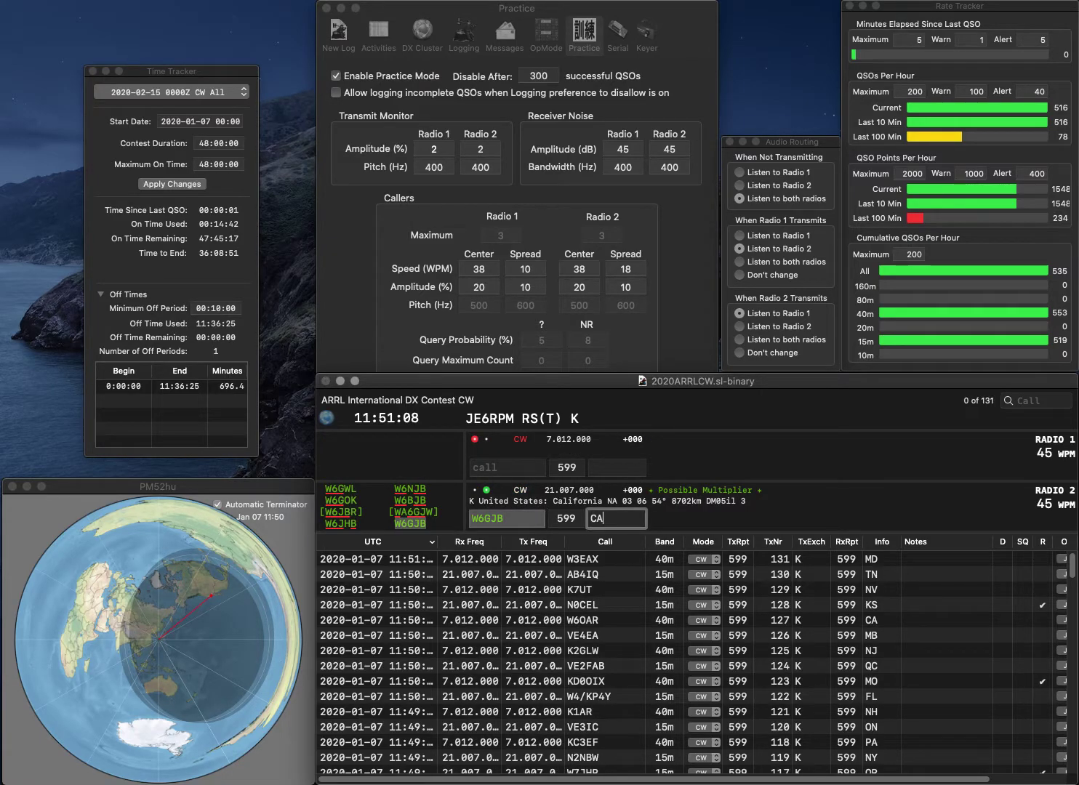
{"action": "key", "text": "Return"}
- Answer K5RZA on Radio 1 and N5CM on Radio 2
{"action": "type", "text": "K"}
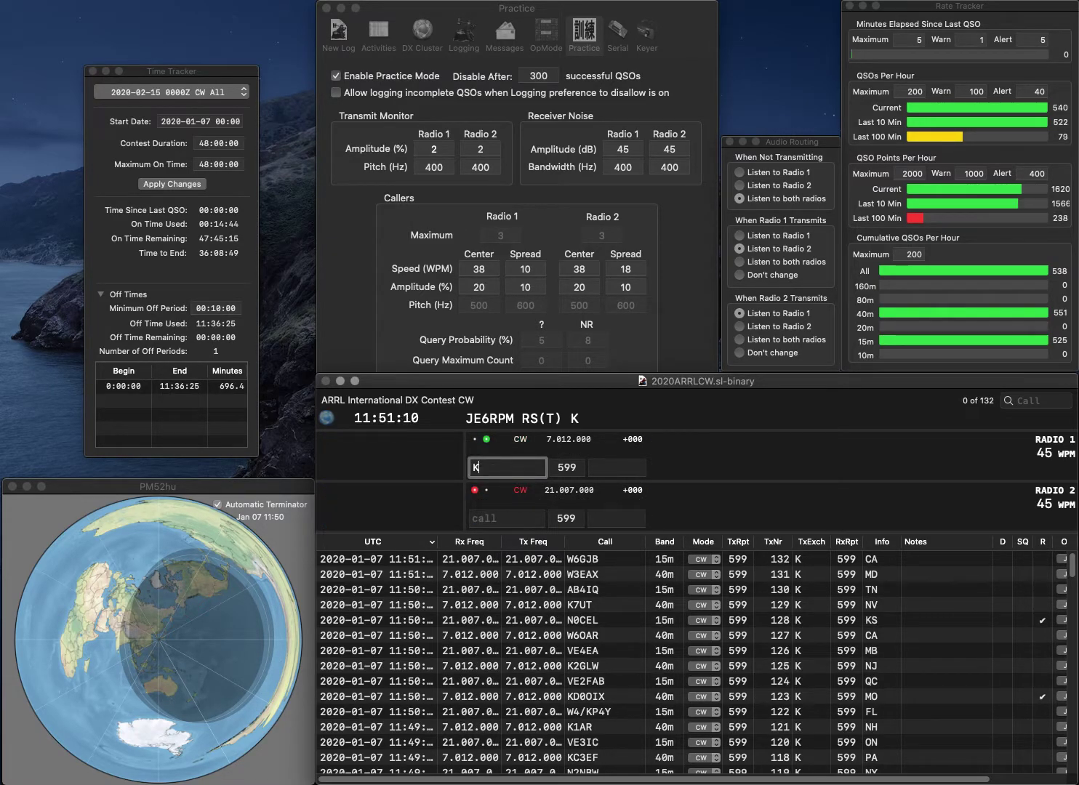
{"action": "type", "text": "5RZA"}
{"action": "key", "text": "Return"}
{"action": "type", "text": "N5CM"}
{"action": "key", "text": "Return"}
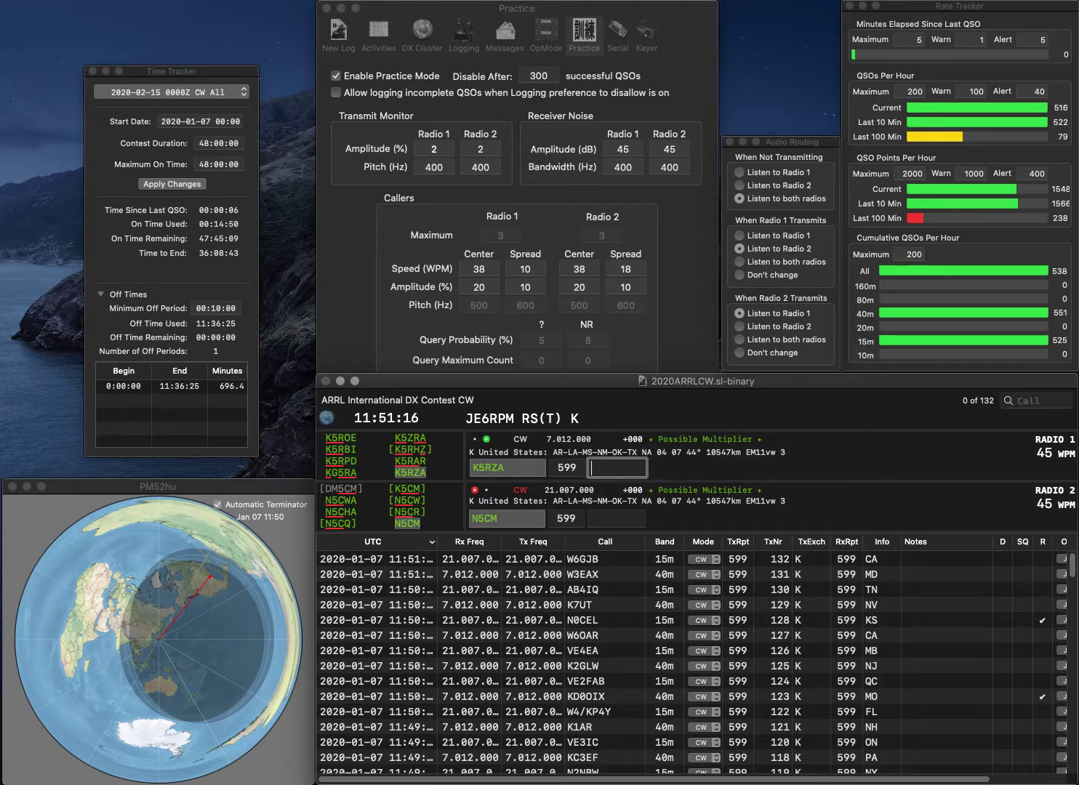
{"action": "key", "text": "Return"}
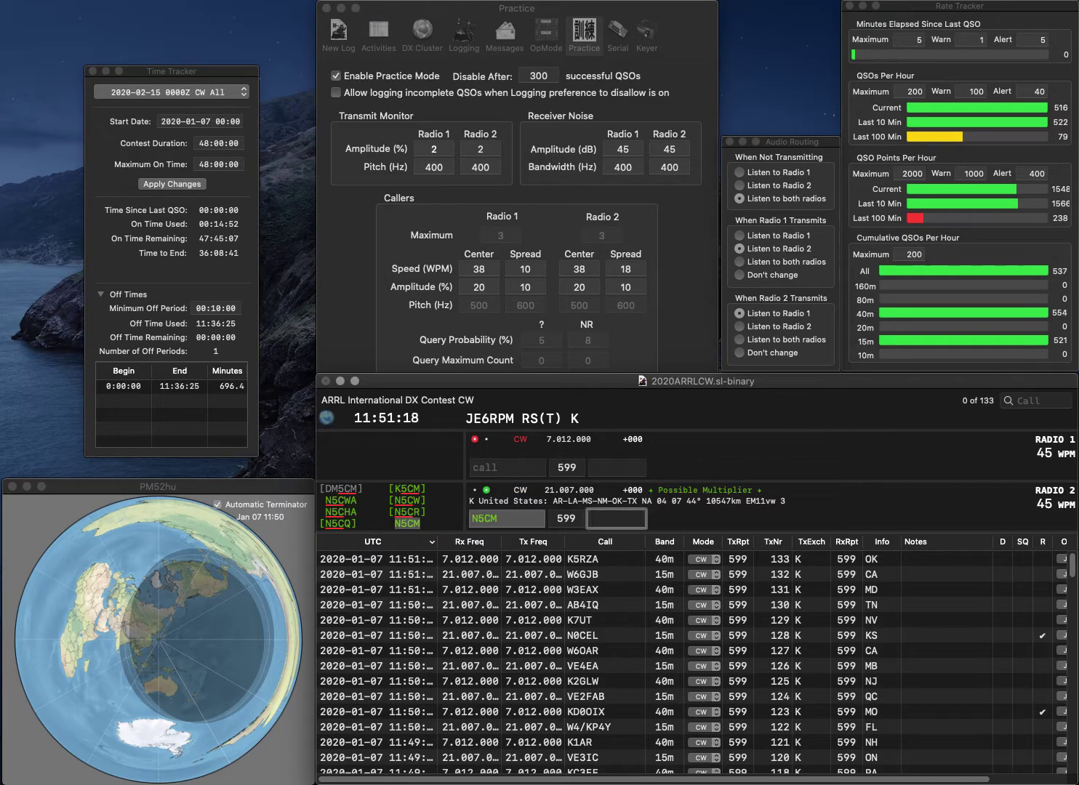
{"action": "type", "text": "LA"}
{"action": "key", "text": "Return"}
{"action": "type", "text": "KD8EDN"}
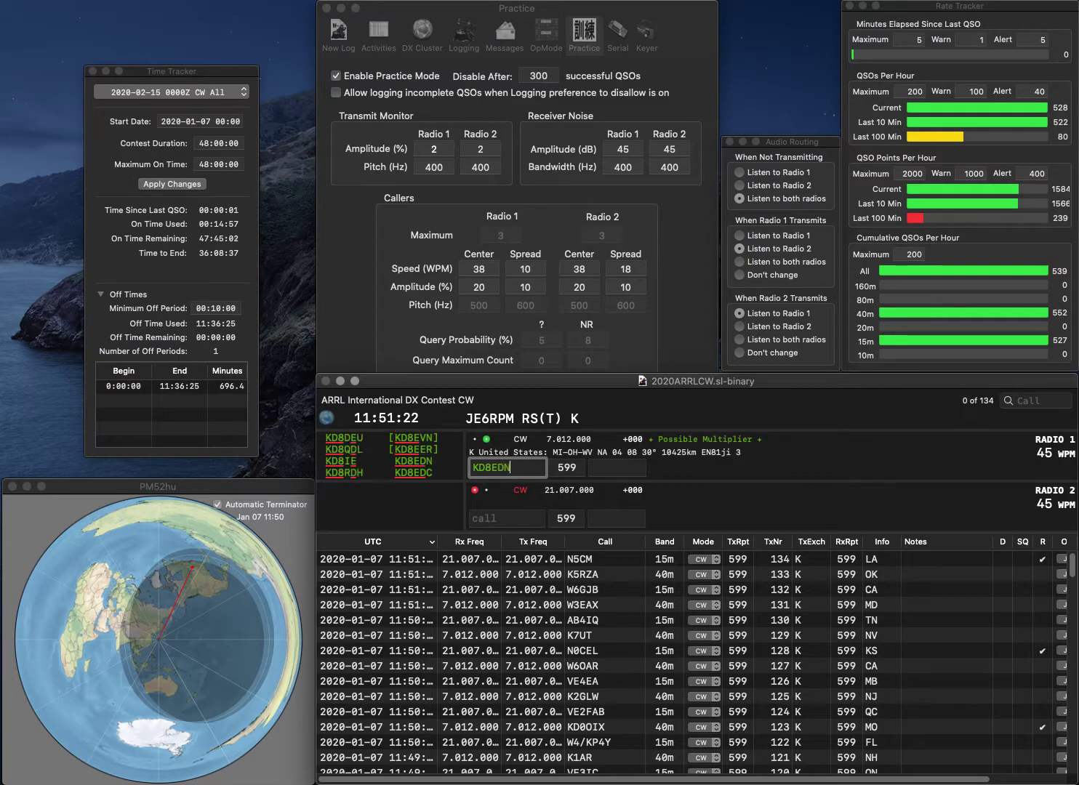
{"action": "key", "text": "Return"}
{"action": "type", "text": "W4"}
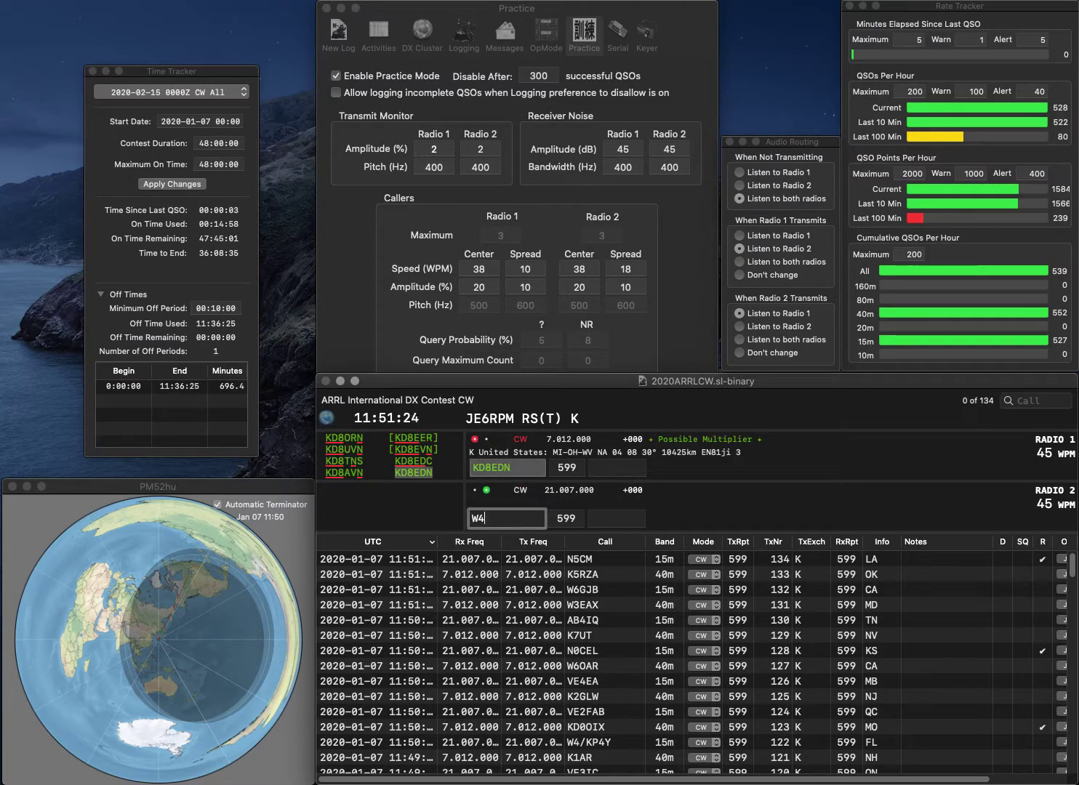
{"action": "type", "text": "QO"}
{"action": "key", "text": "Return"}
{"action": "key", "text": "space"}
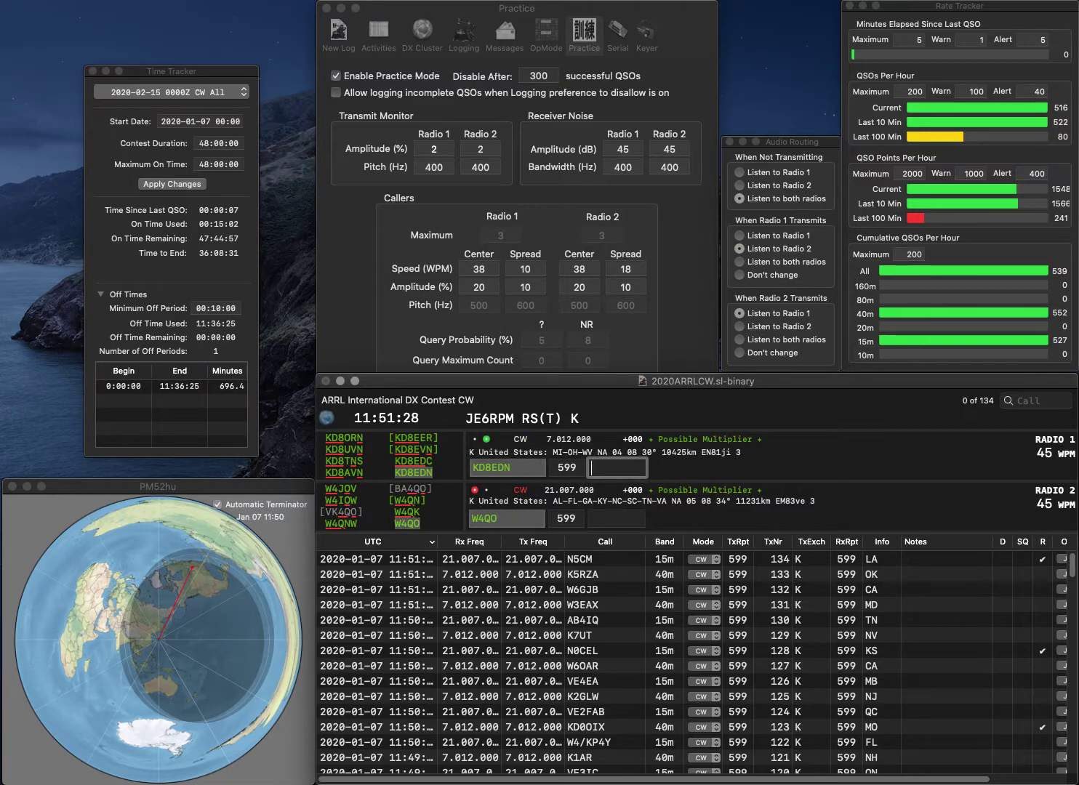
{"action": "type", "text": "OH"}
{"action": "key", "text": "Return"}
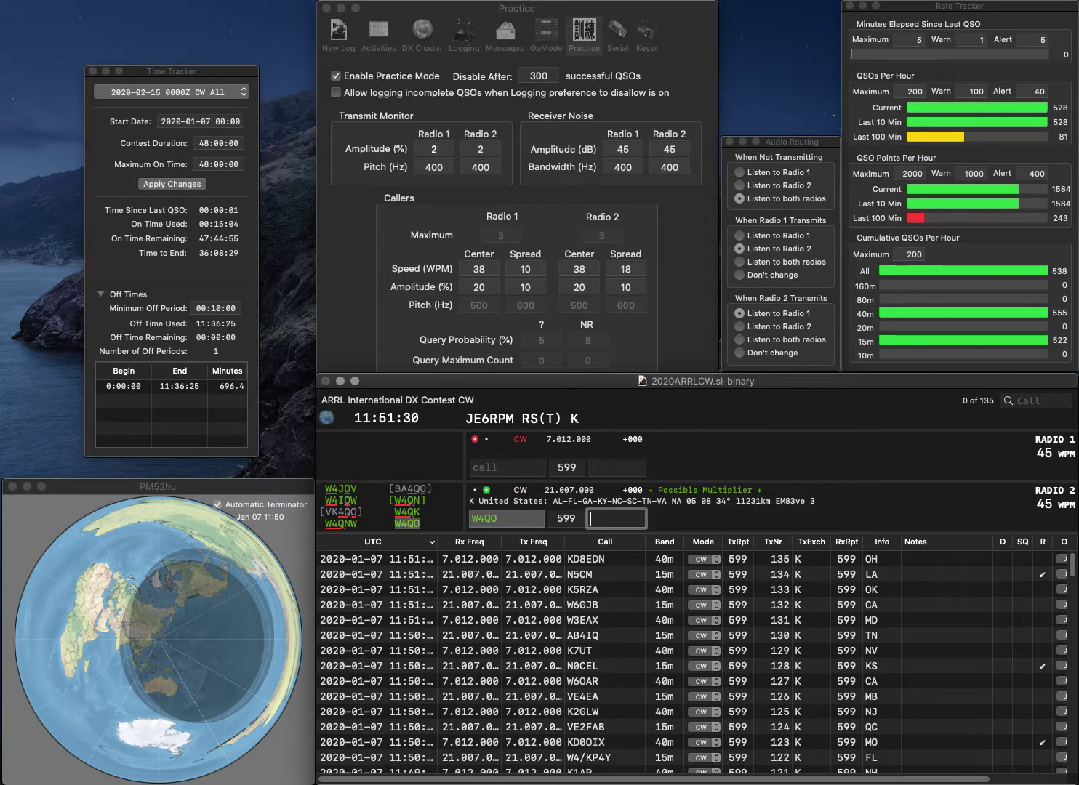
{"action": "key", "text": "Return"}
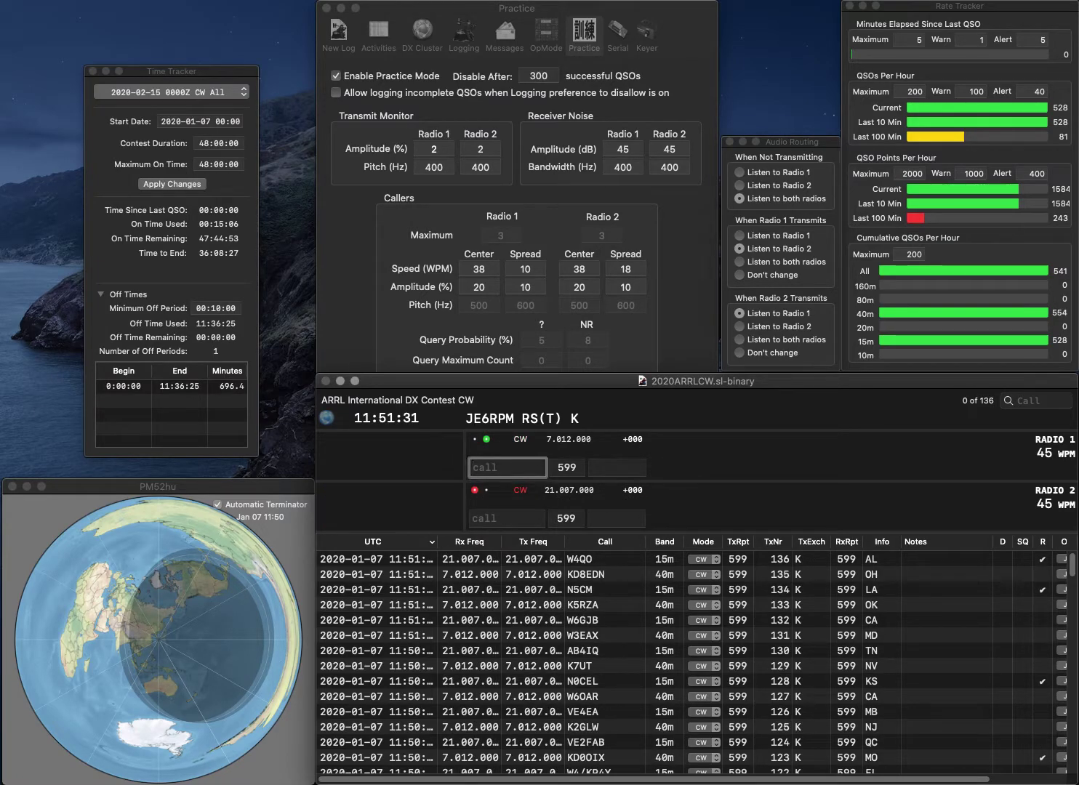
- Answer W4WF on Radio 1 and N9GVP on Radio 2
{"action": "type", "text": "W4WF"}
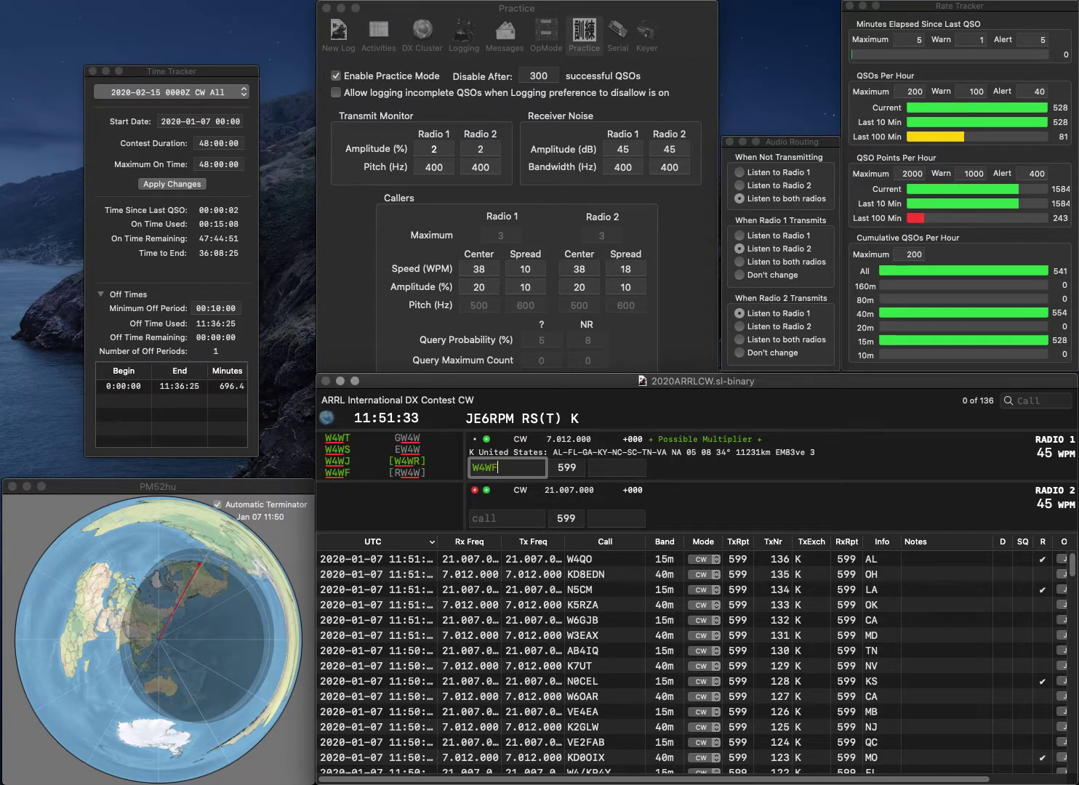
{"action": "key", "text": "Return"}
{"action": "type", "text": "N9GVP"}
{"action": "key", "text": "Return"}
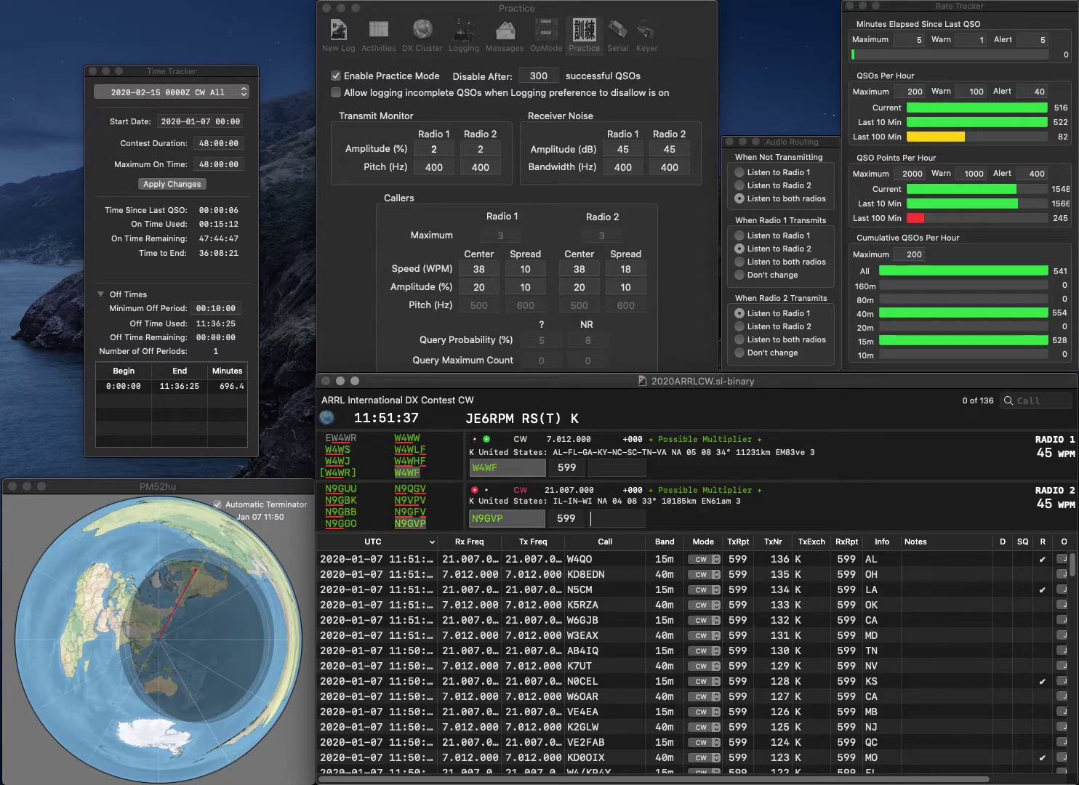
{"action": "type", "text": "VA"}
{"action": "key", "text": "Return"}
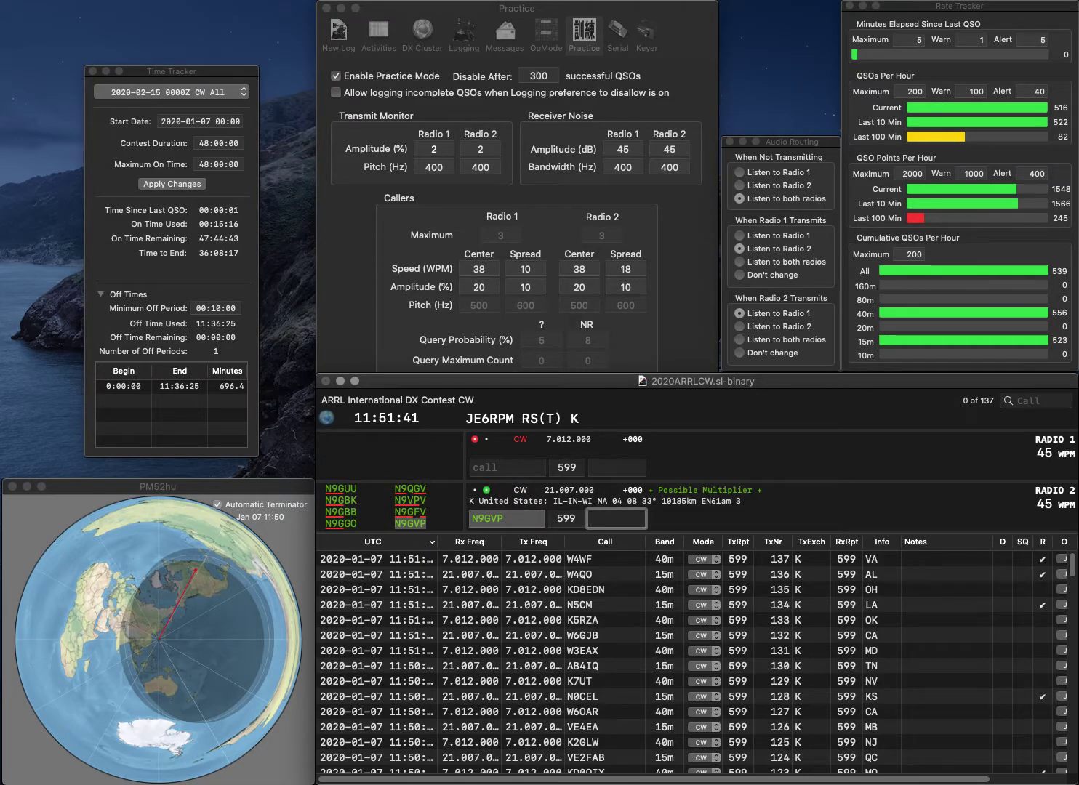
{"action": "type", "text": "IL"}
{"action": "key", "text": "Return"}
{"action": "type", "text": "K8OZ"}
{"action": "key", "text": "Return"}
{"action": "type", "text": "KF4WLS"}
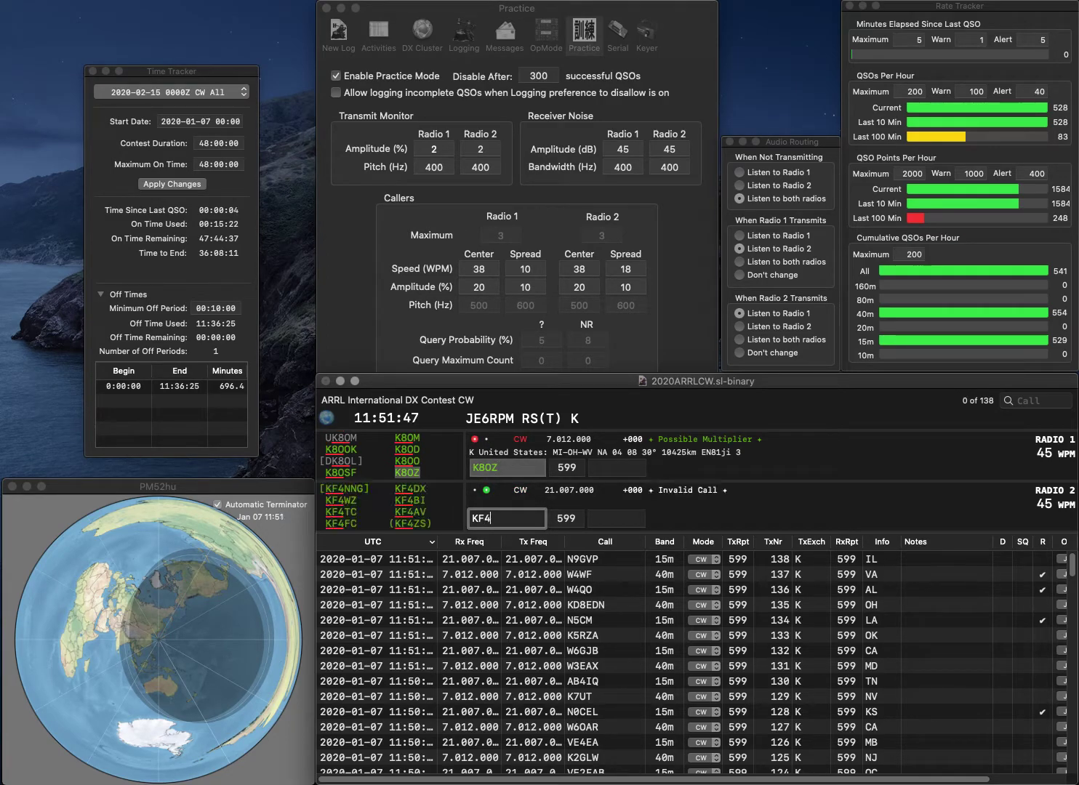
{"action": "key", "text": "Return"}
{"action": "key", "text": "Tab"}
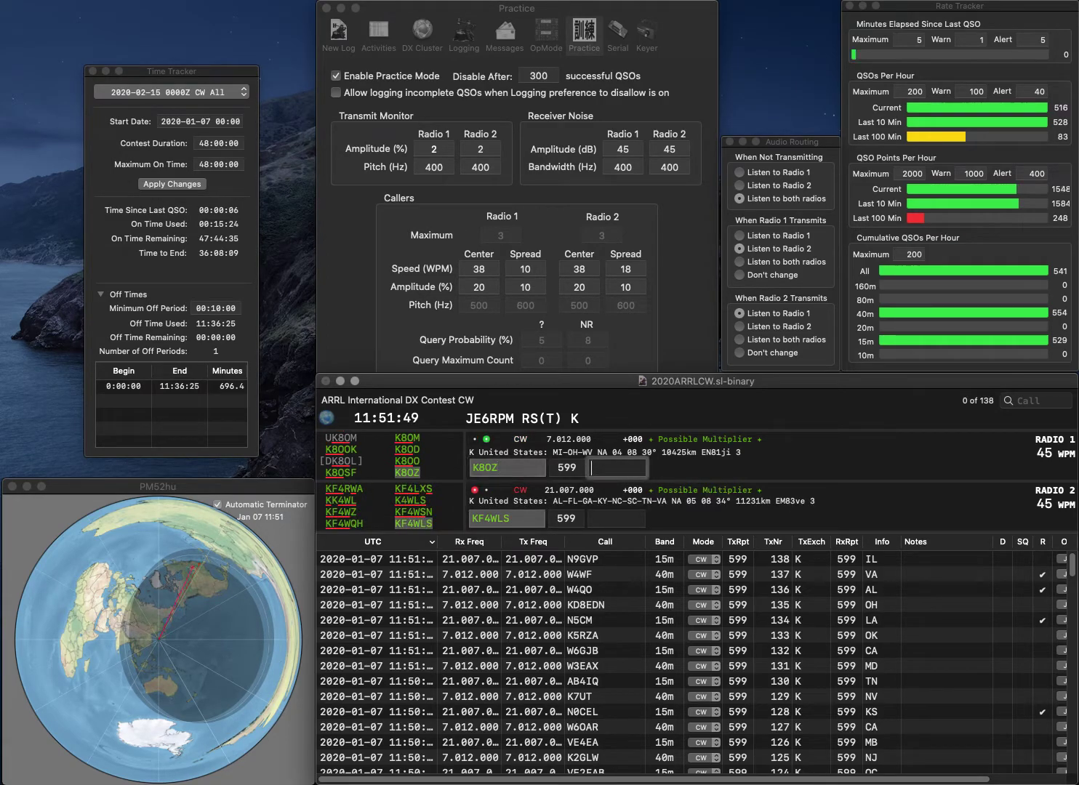
{"action": "key", "text": "Return"}
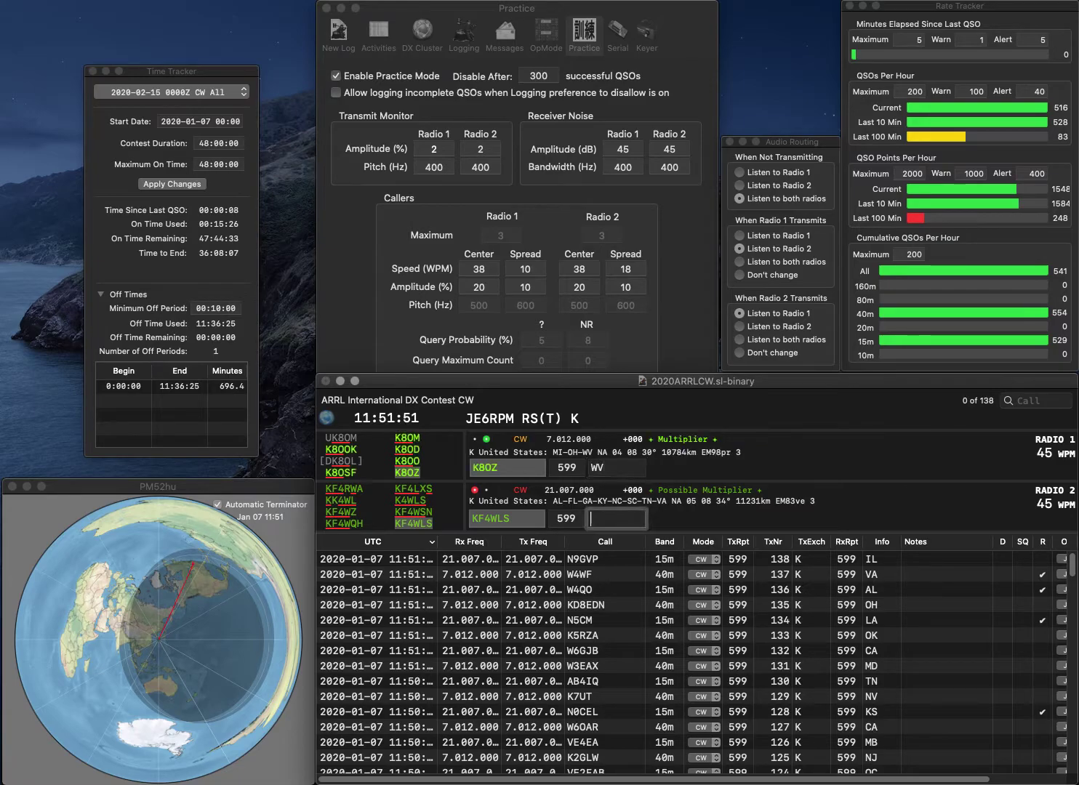
{"action": "type", "text": "SC"}
{"action": "key", "text": "Return"}
- Answer N4MEC on Radio 1 and KD8FS on Radio 2
{"action": "type", "text": "N4MEC"}
{"action": "key", "text": "Return"}
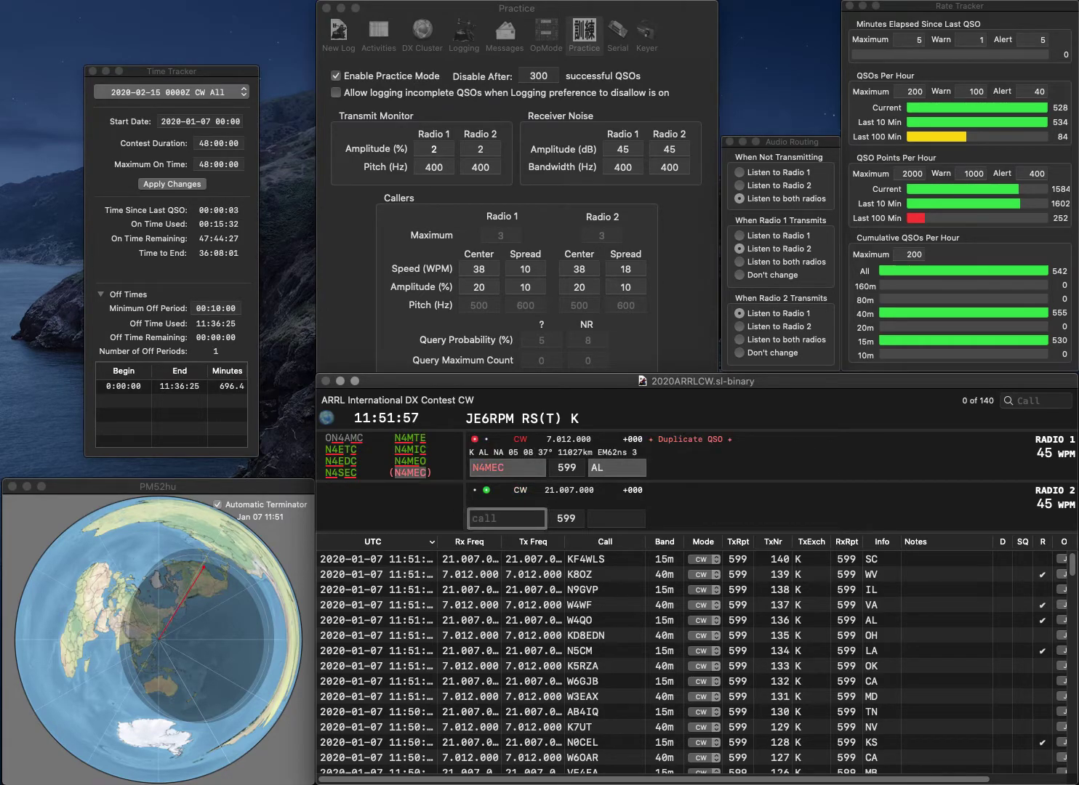
{"action": "type", "text": "KD8FS"}
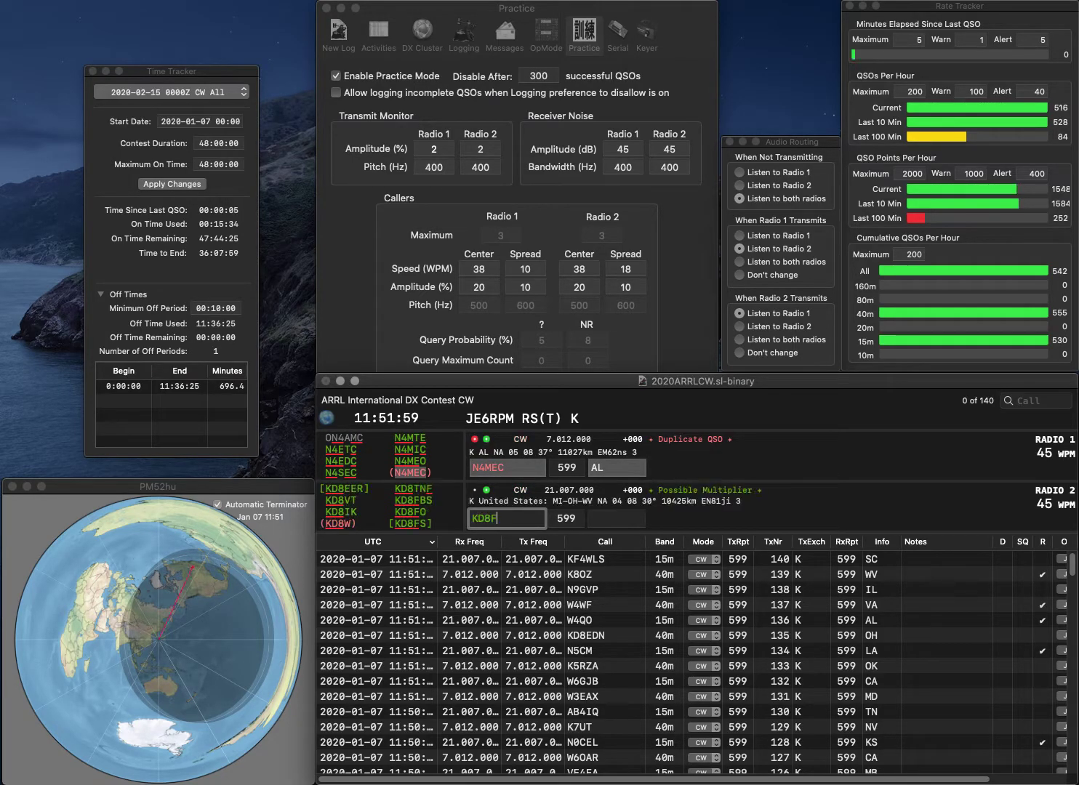
{"action": "key", "text": "Return"}
{"action": "key", "text": "Tab"}
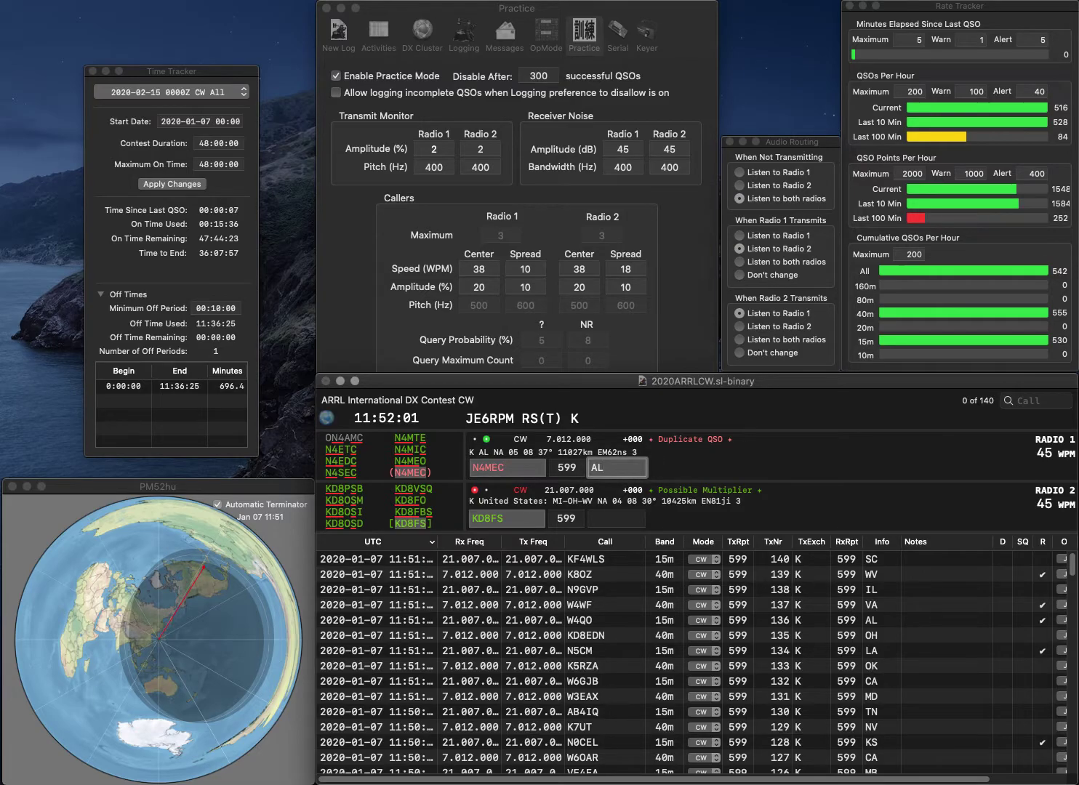
{"action": "key", "text": "Return"}
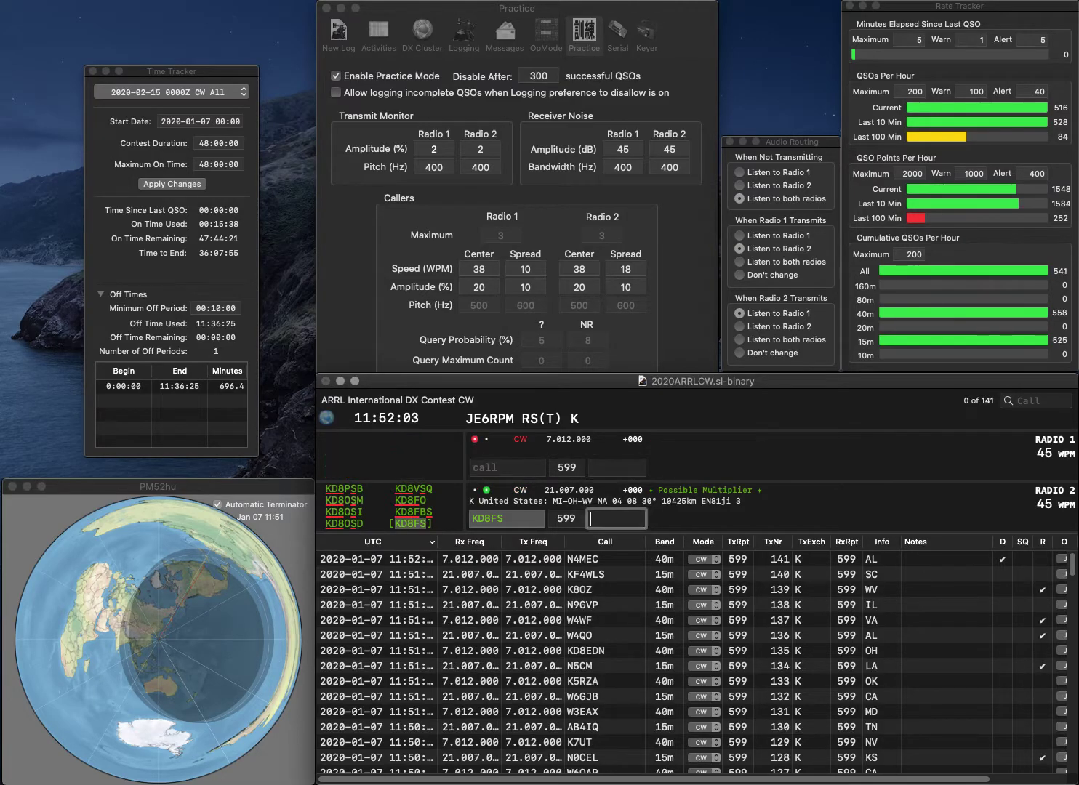
{"action": "type", "text": "0I"}
{"action": "key", "text": "BackSpace"}
{"action": "key", "text": "BackSpace"}
{"action": "key", "text": "Return"}
- Answer N3LT on Radio 1 and K0VM on Radio 2, adding the K prefix to the partial 0VM
{"action": "type", "text": "K"}
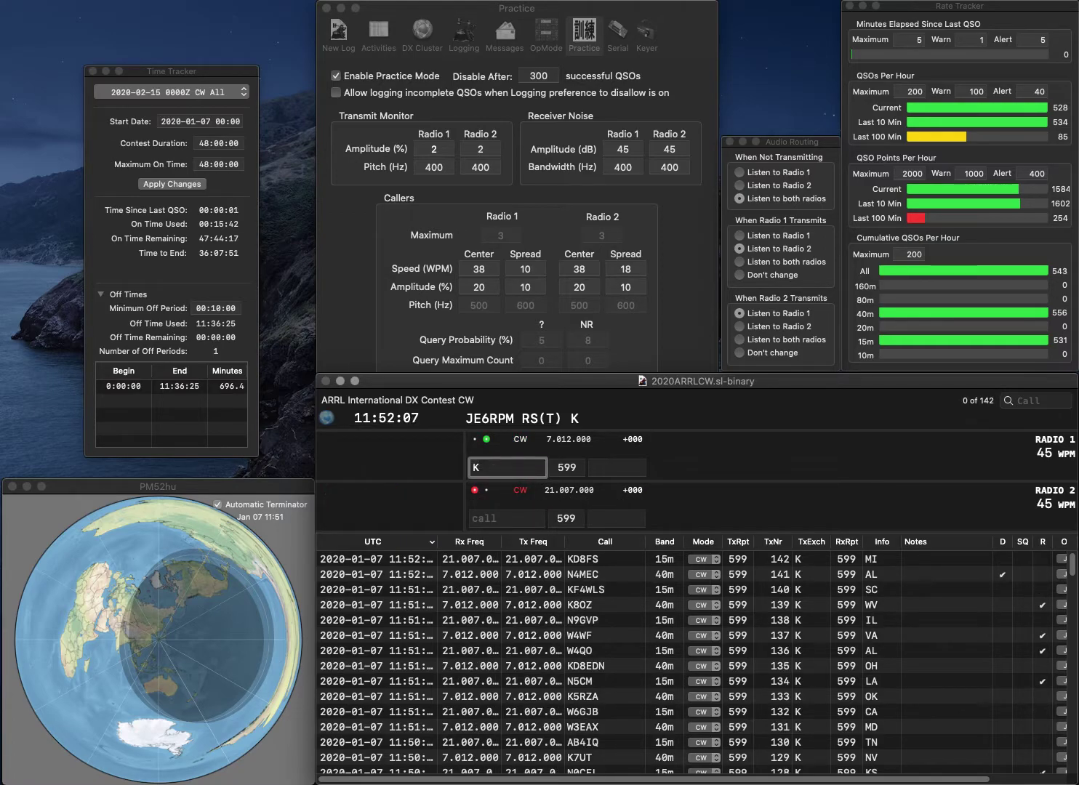
{"action": "type", "text": "3LT"}
{"action": "key", "text": "Return"}
{"action": "type", "text": "0VM"}
{"action": "key", "text": "Home"}
{"action": "type", "text": "K"}
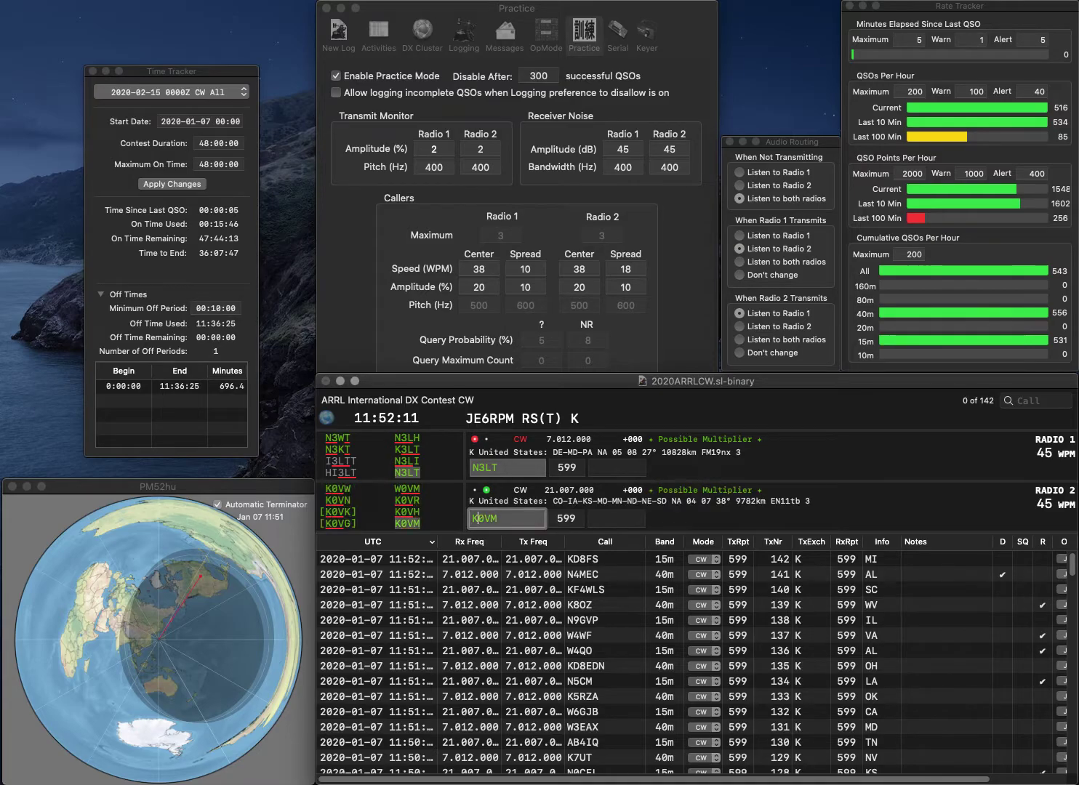
{"action": "key", "text": "Return"}
{"action": "key", "text": "space"}
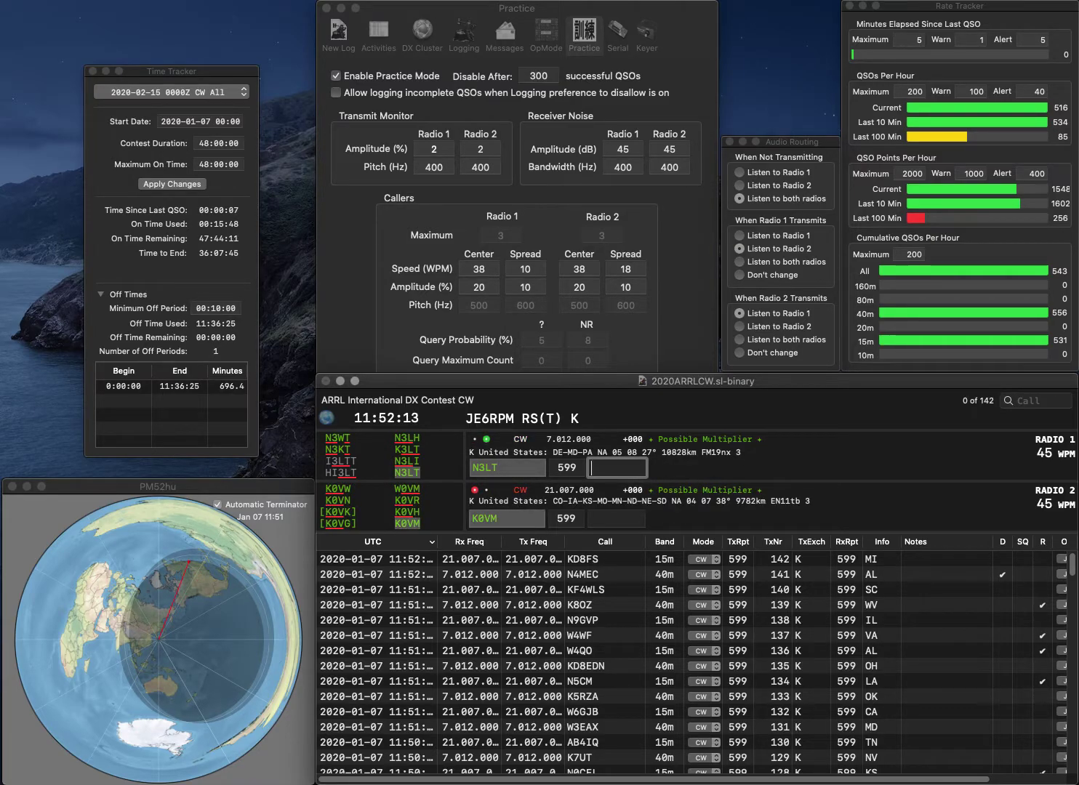
{"action": "key", "text": "Return"}
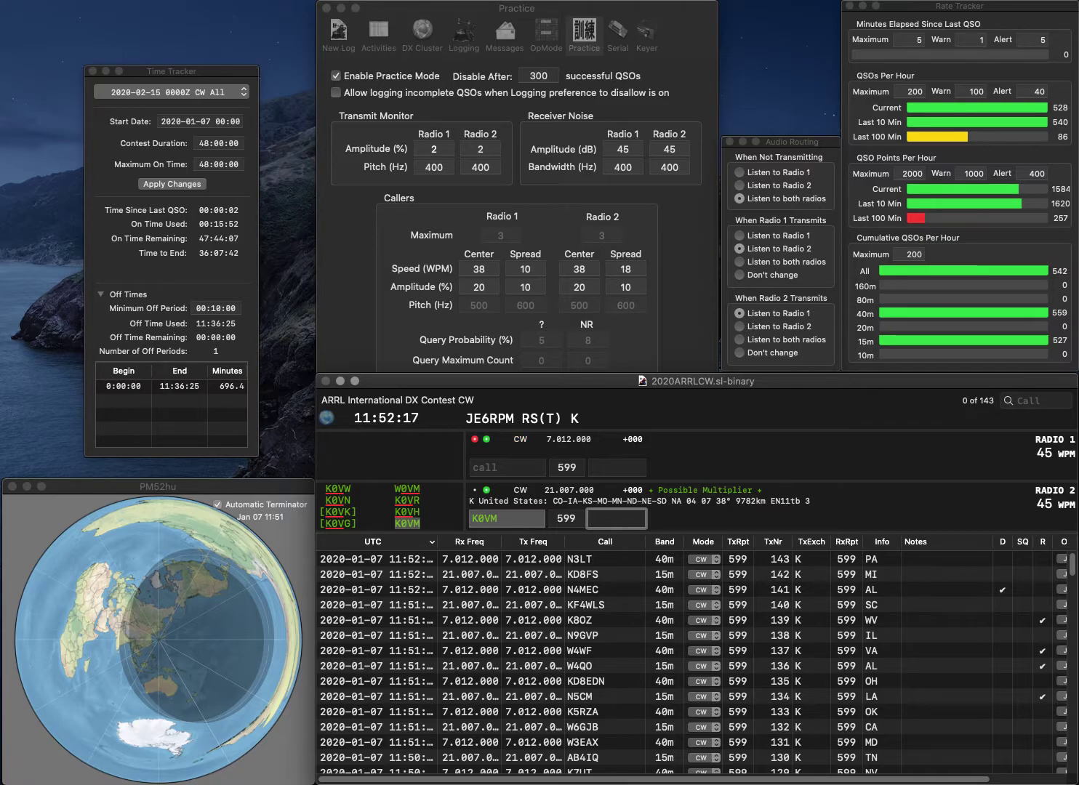
{"action": "type", "text": "ON"}
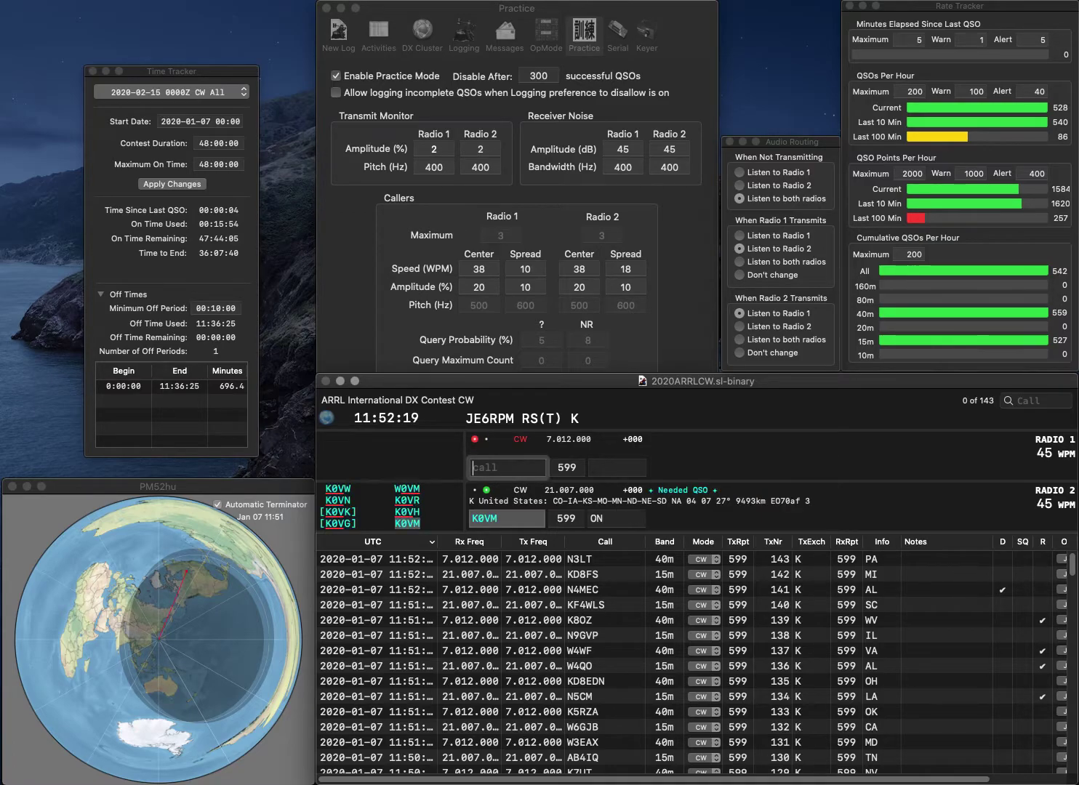
{"action": "key", "text": "Return"}
- Answer K0YMA on Radio 1 and WA9TSI on Radio 2
{"action": "type", "text": "KN"}
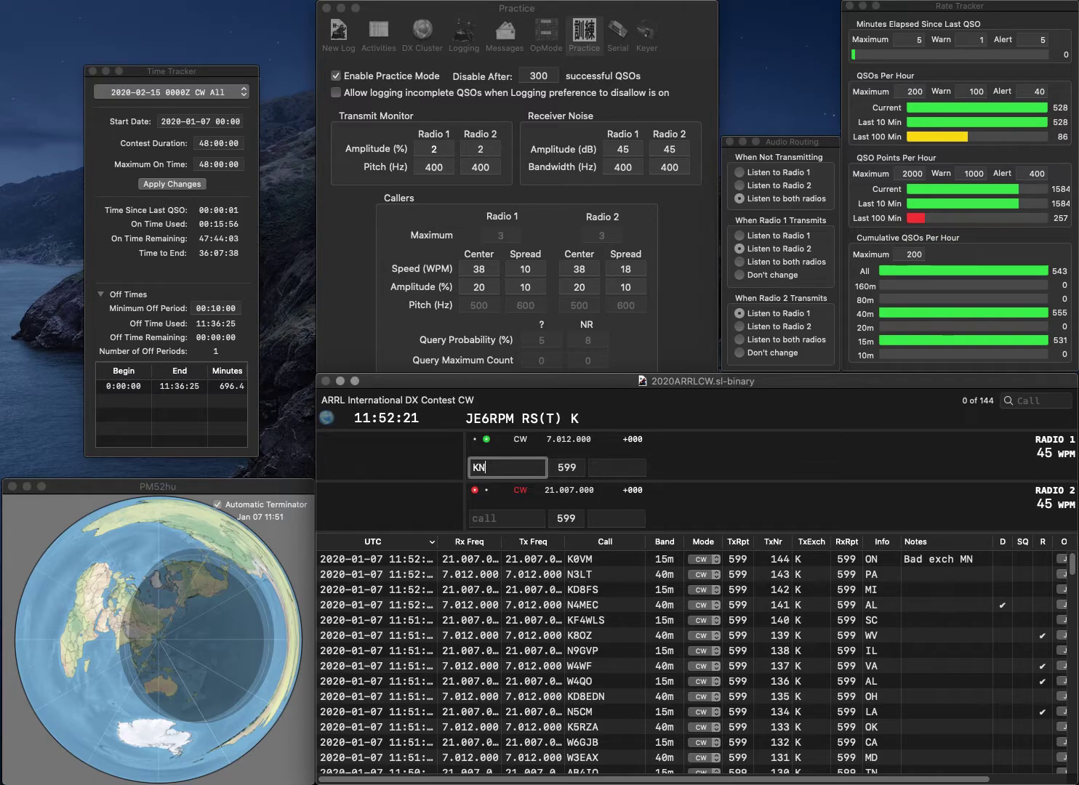
{"action": "type", "text": "0YMA"}
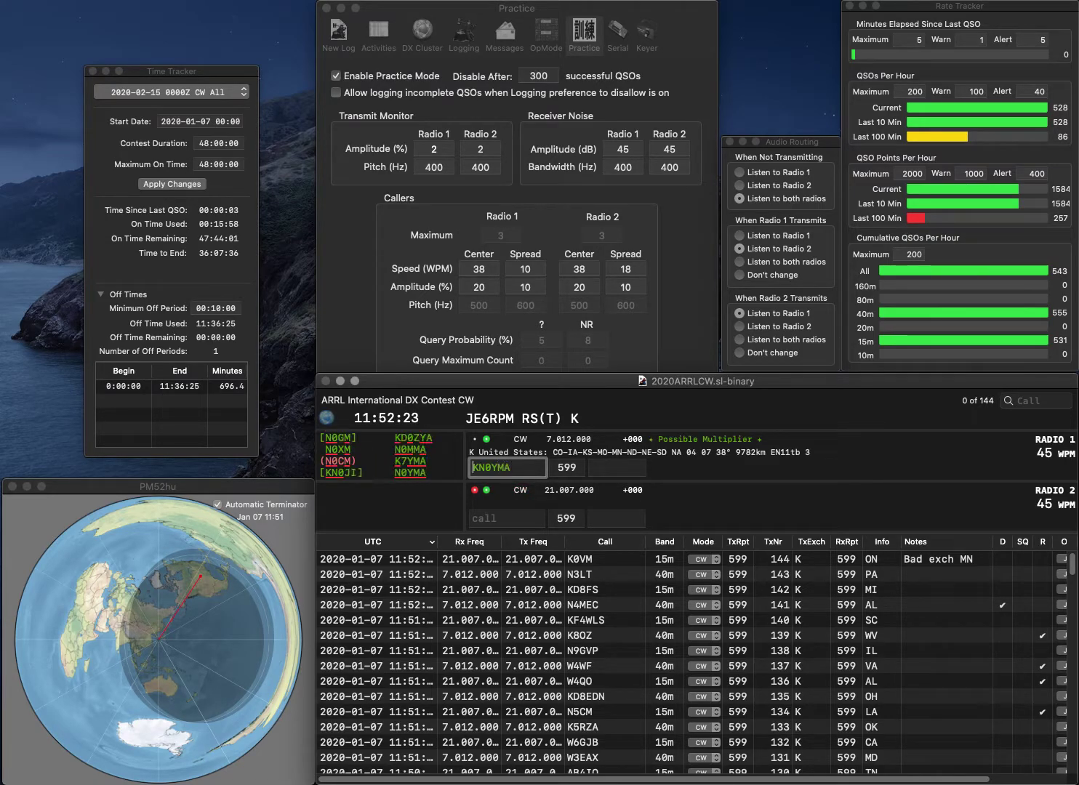
{"action": "key", "text": "BackSpace"}
{"action": "key", "text": "Return"}
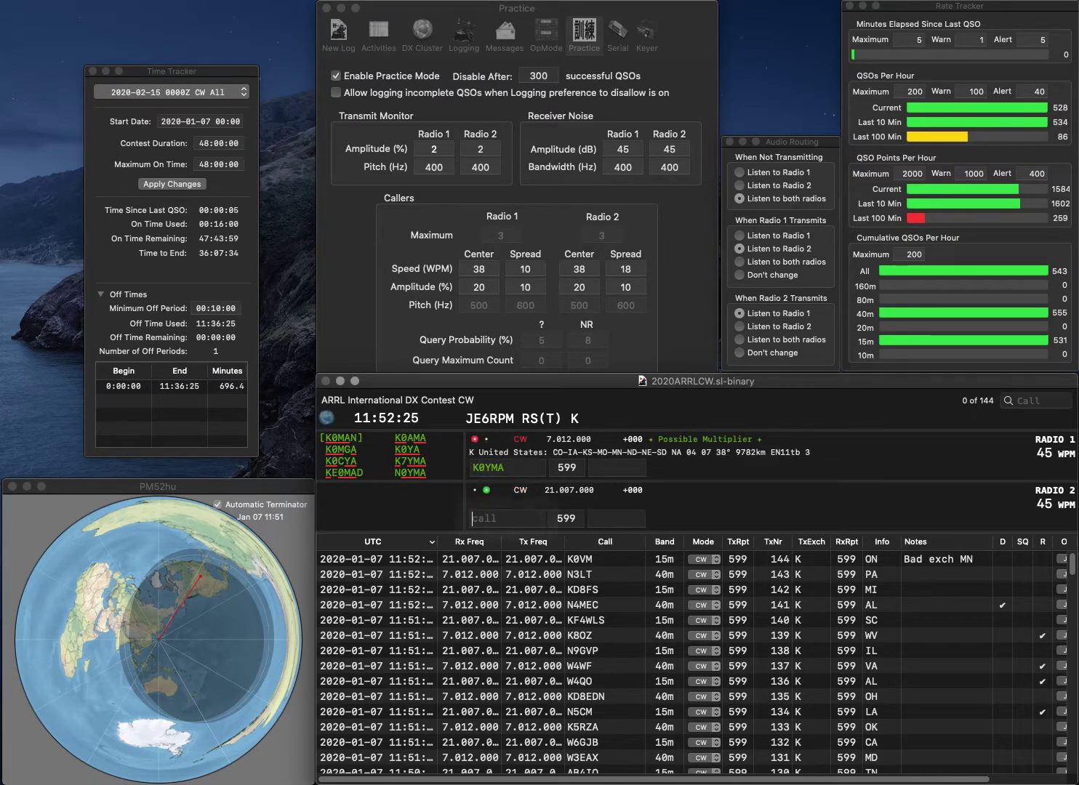
{"action": "type", "text": "WA9TSI"}
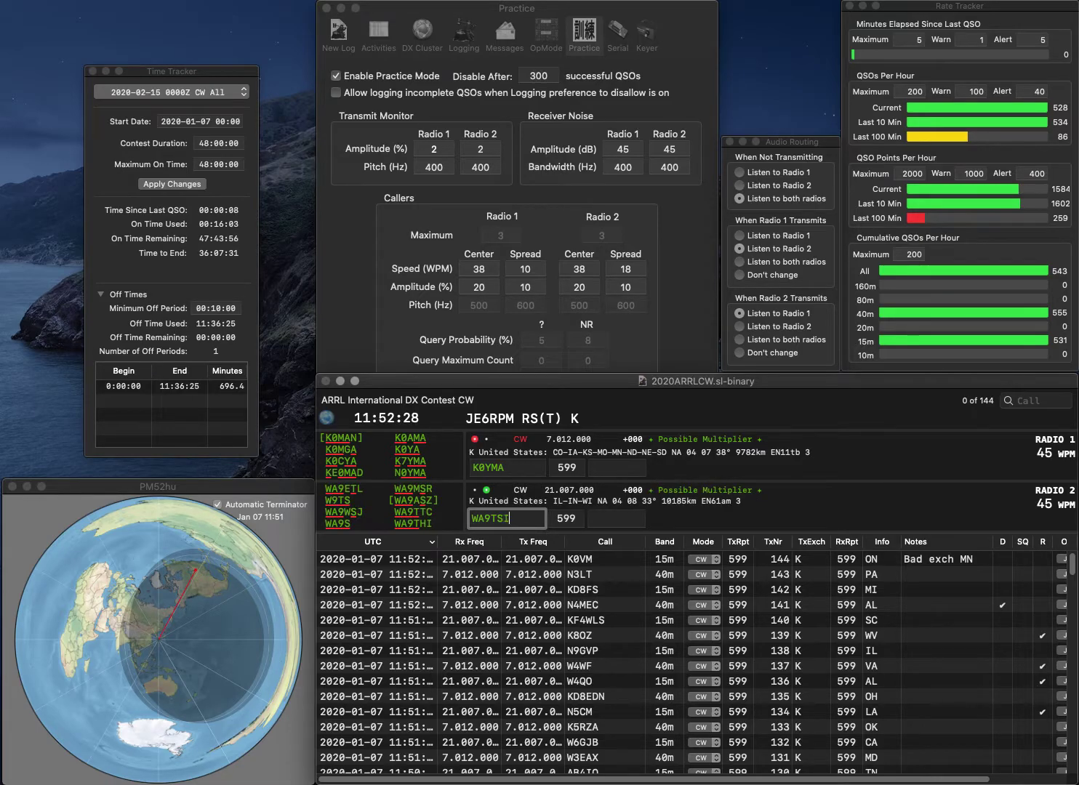
{"action": "key", "text": "Return"}
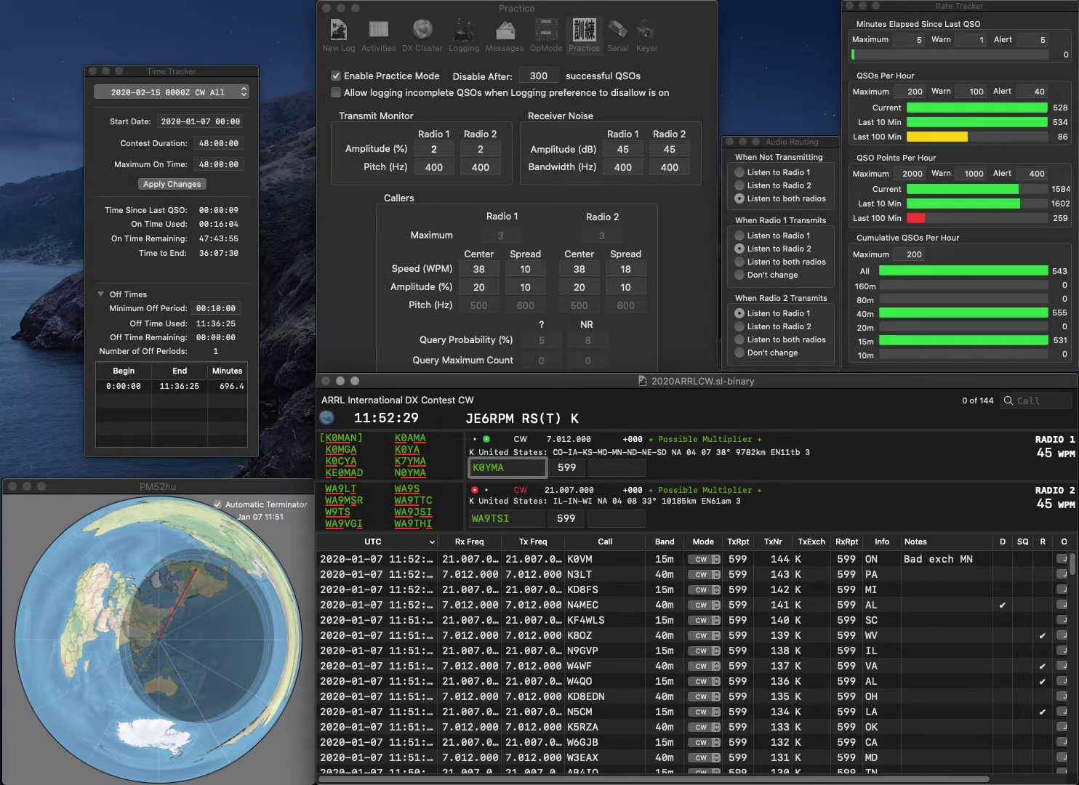
{"action": "double_click", "coordinate": [484, 468]}
{"action": "type", "text": "N0YMA"}
{"action": "key", "text": "Return"}
{"action": "key", "text": "space"}
{"action": "type", "text": "HI"}
{"action": "key", "text": "Return"}
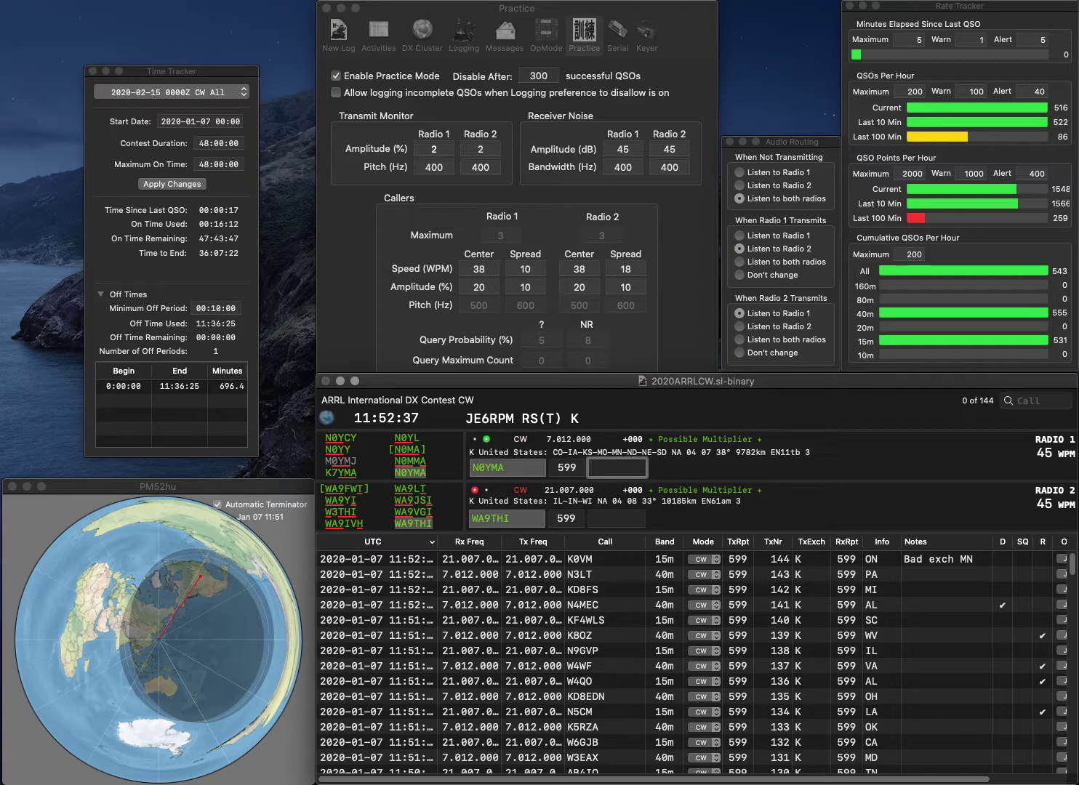
{"action": "key", "text": "Return"}
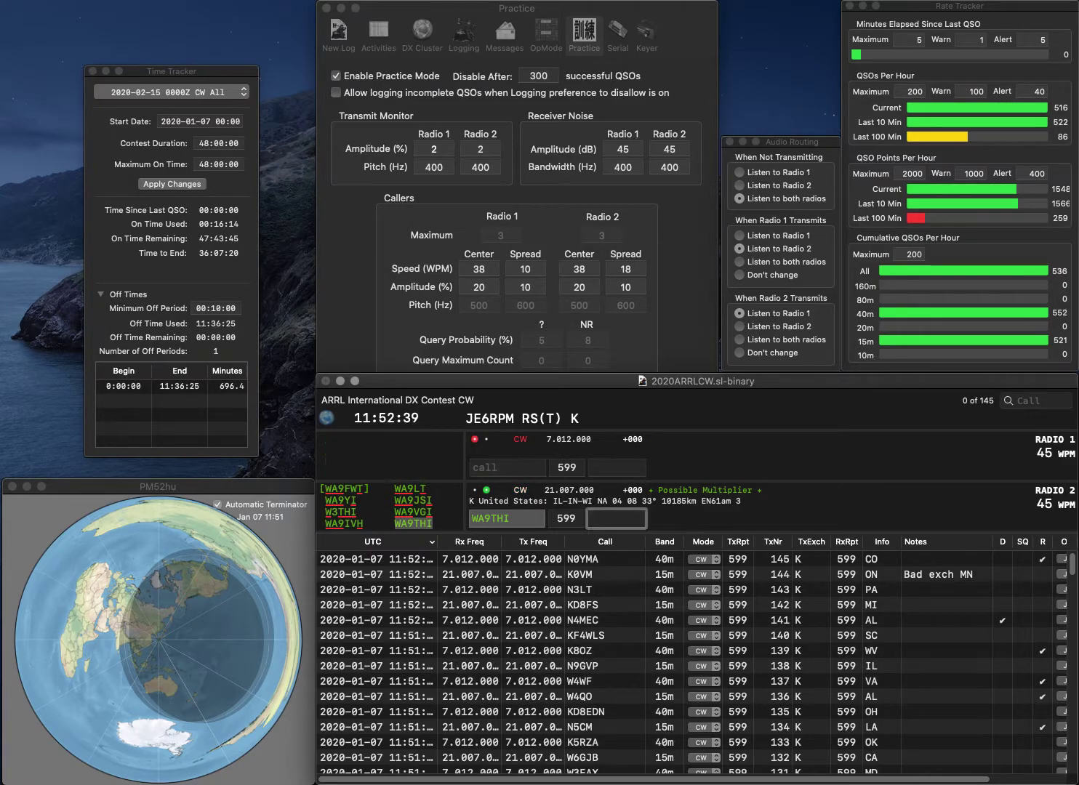
{"action": "type", "text": "WI"}
{"action": "key", "text": "Return"}
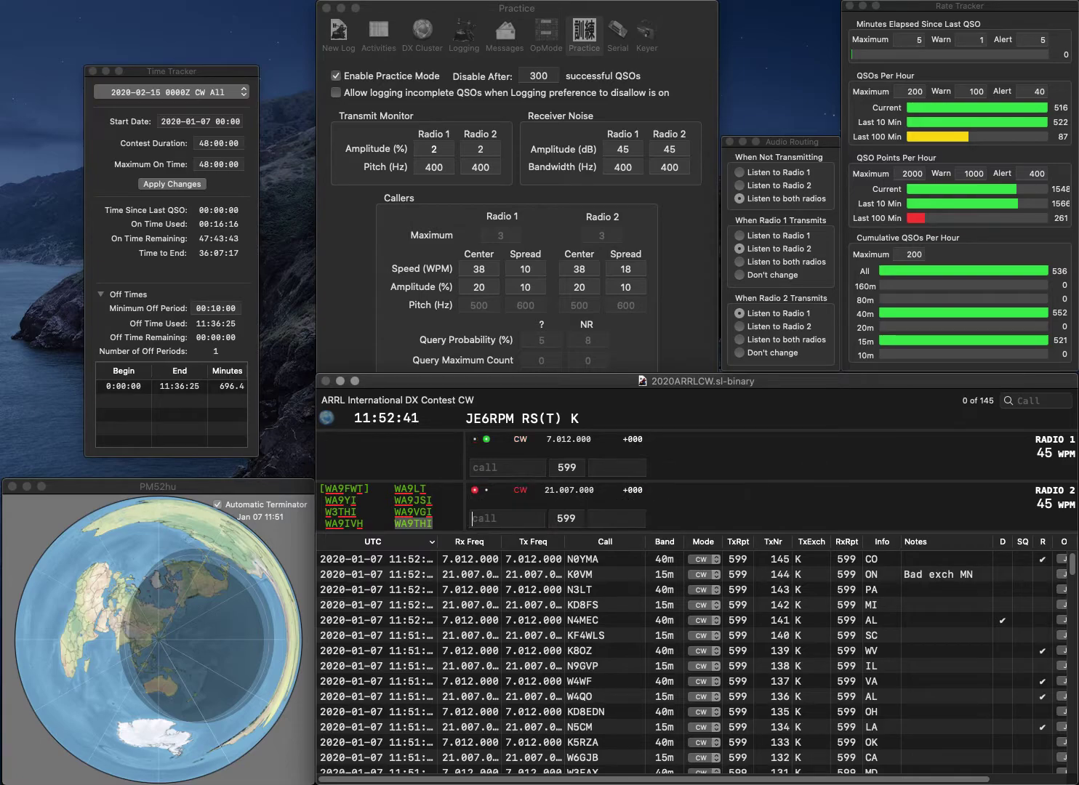
- Answer NG2C on Radio 1, correcting the call's digit to 2
{"action": "type", "text": "N"}
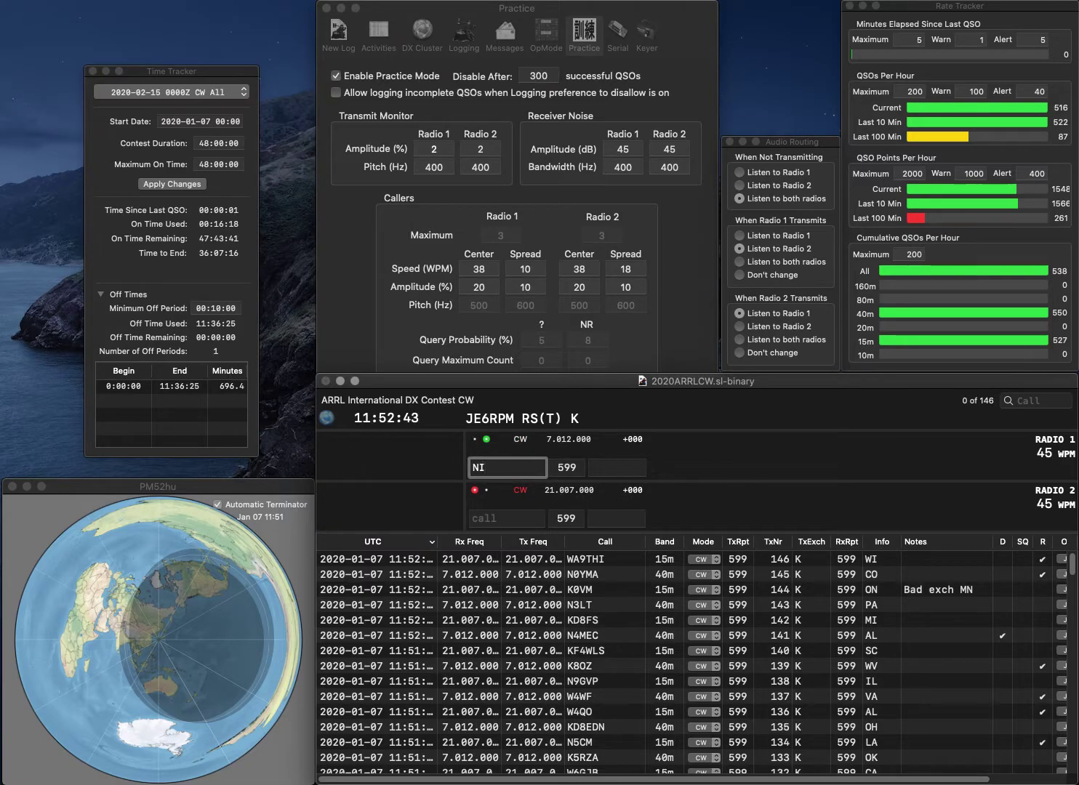
{"action": "type", "text": "G2"}
{"action": "key", "text": "BackSpace"}
{"action": "type", "text": "3C"}
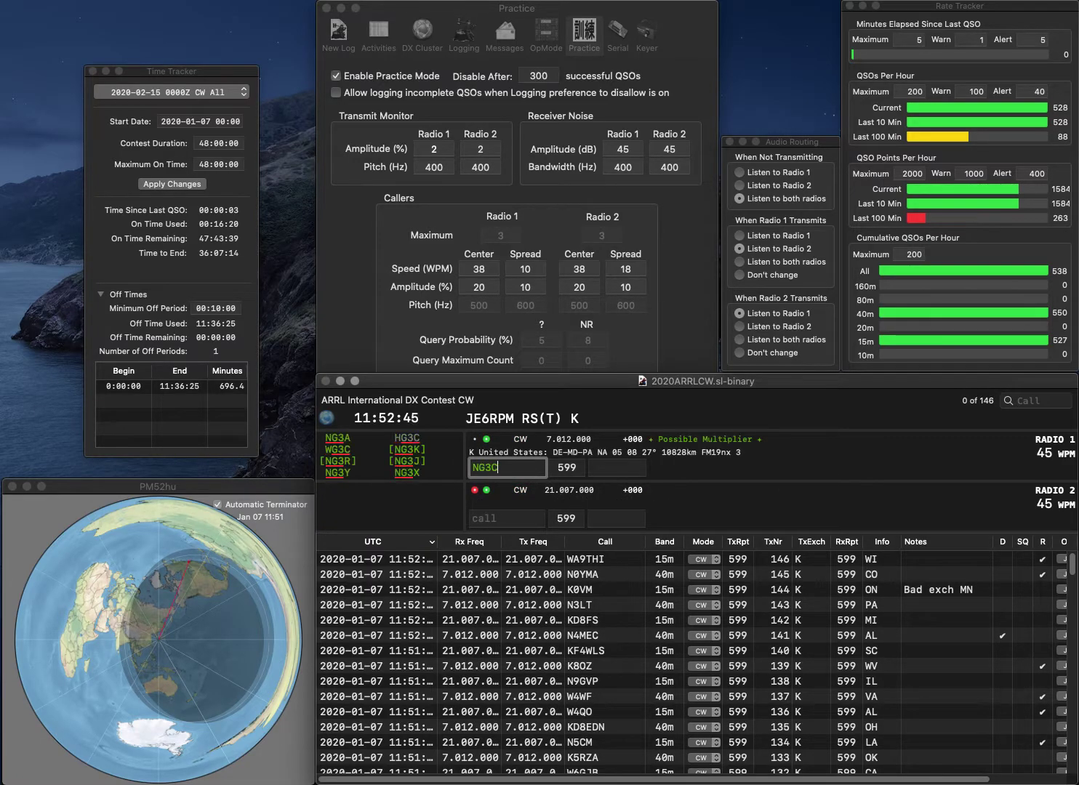
{"action": "key", "text": "BackSpace"}
{"action": "key", "text": "BackSpace"}
{"action": "type", "text": "2C"}
{"action": "key", "text": "Return"}
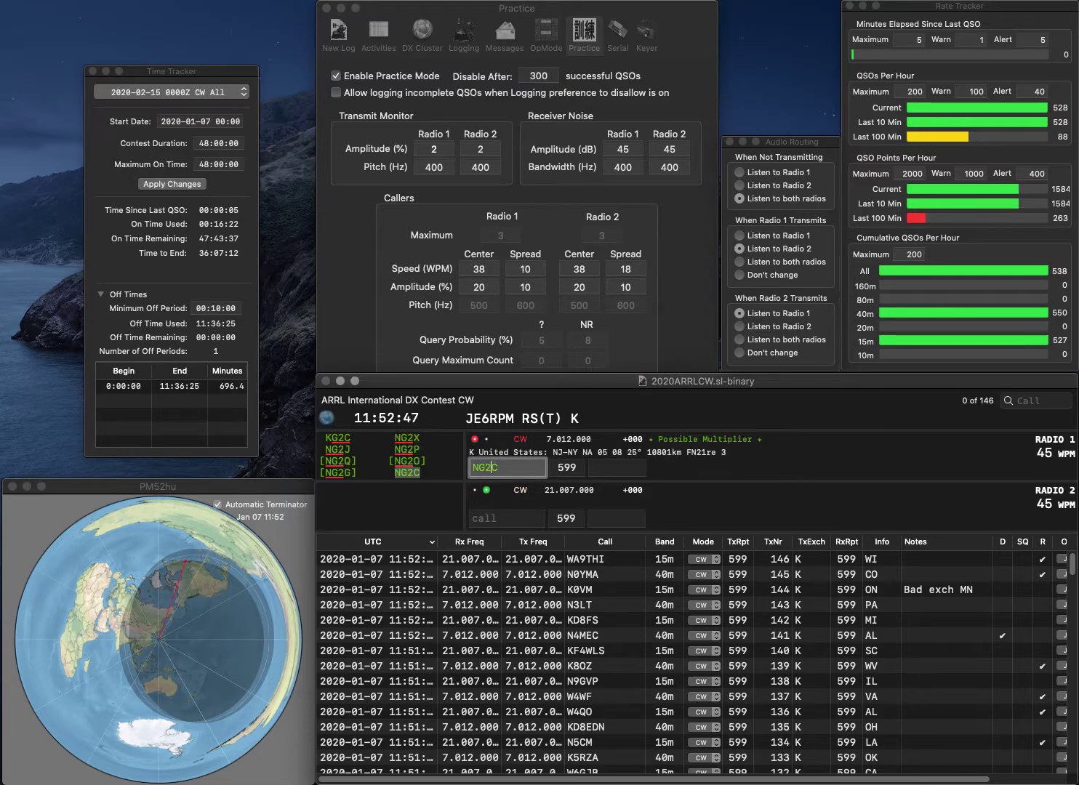
{"action": "type", "text": "3EY"}
{"action": "key", "text": "ctrl+a"}
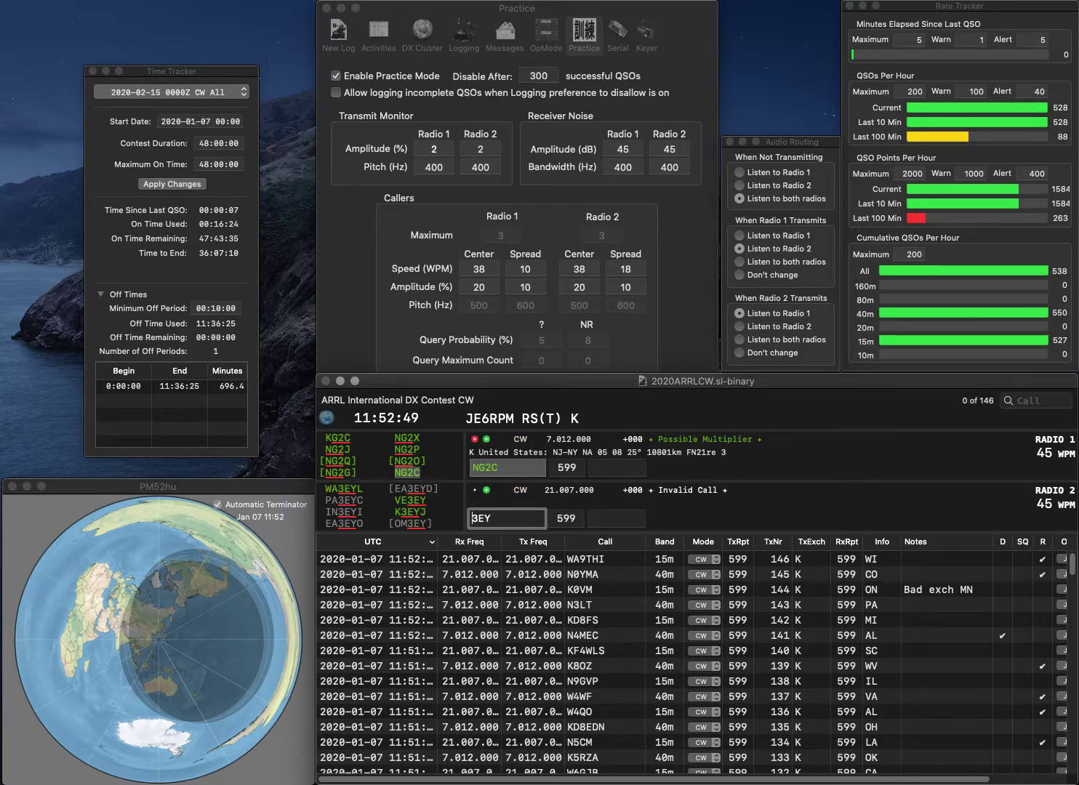
{"action": "type", "text": "VE"}
{"action": "key", "text": "Return"}
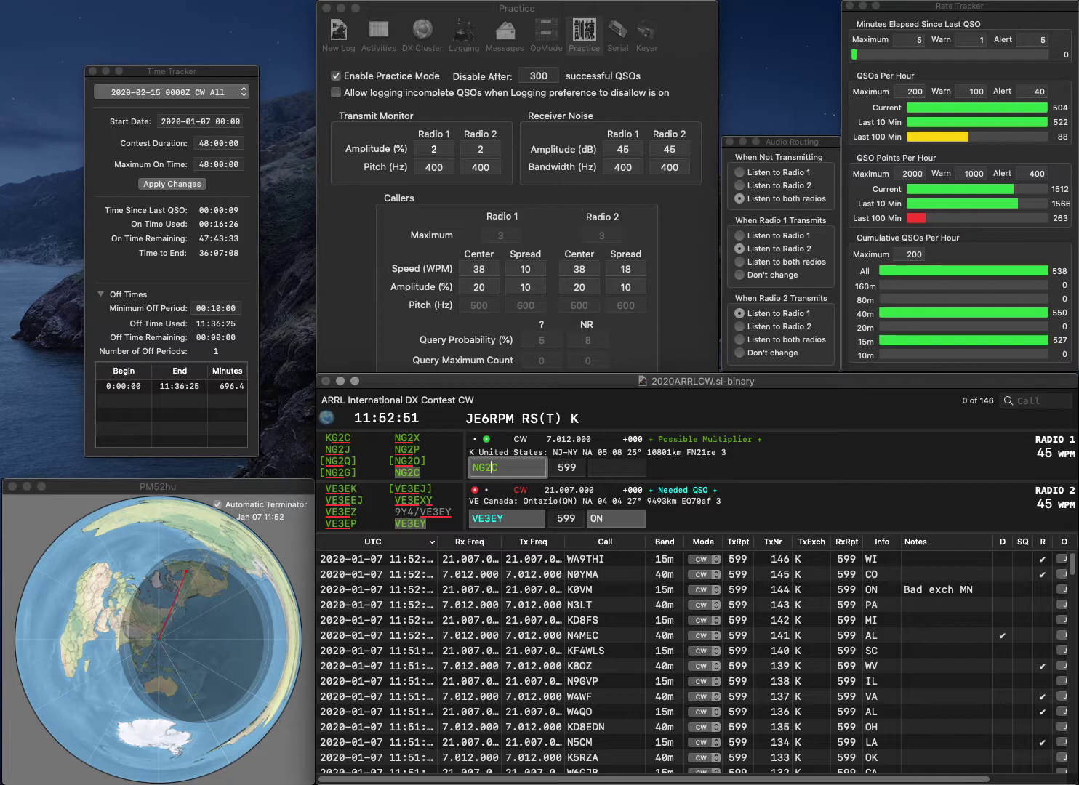
{"action": "key", "text": "Return"}
{"action": "key", "text": "space"}
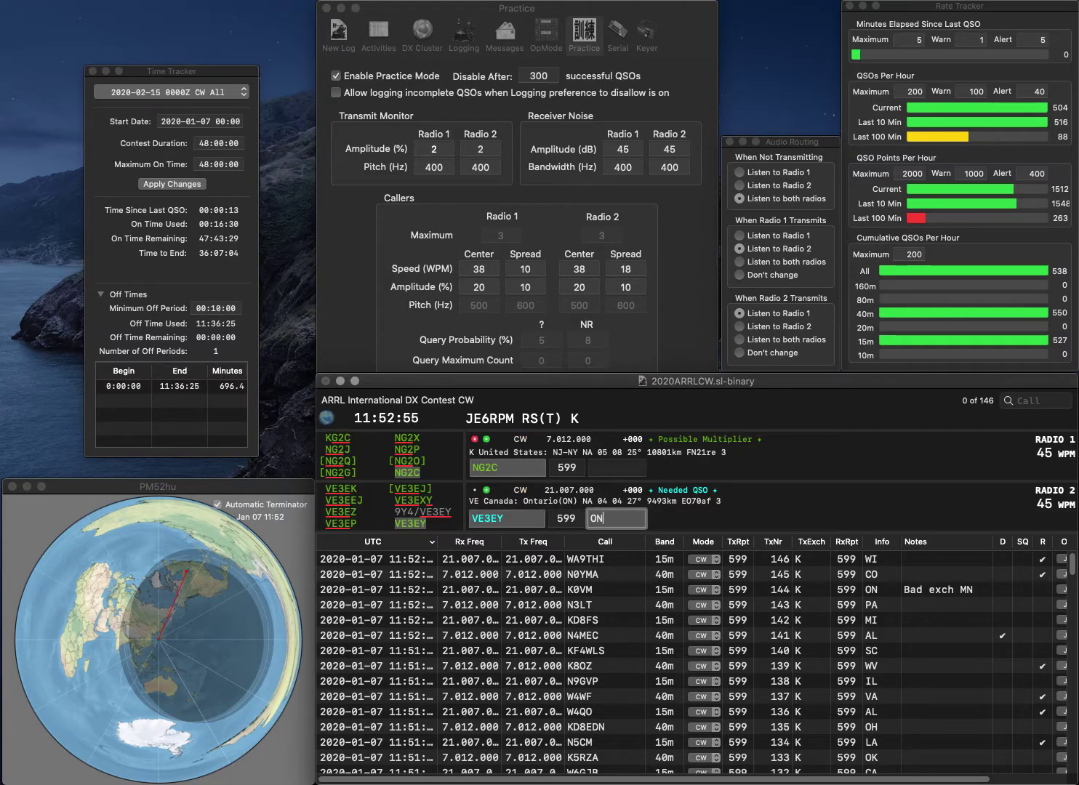
{"action": "key", "text": "Return"}
{"action": "type", "text": "NY"}
{"action": "key", "text": "Return"}
- Enter the partial call KC4 on Radio 1 and complete the partial 7AP to AE7AP on Radio 2, answering it
{"action": "type", "text": "7AP"}
{"action": "key", "text": "Return"}
{"action": "type", "text": "KC4"}
{"action": "key", "text": "ctrl+a"}
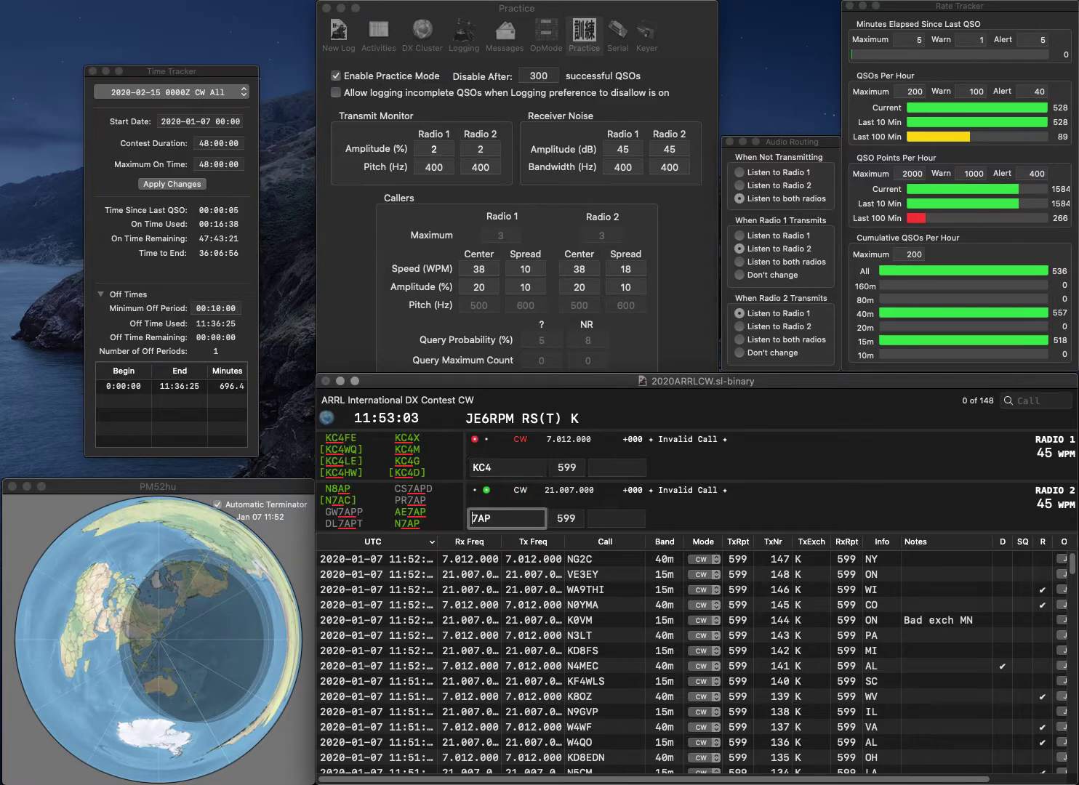
{"action": "type", "text": "AE"}
{"action": "key", "text": "Return"}
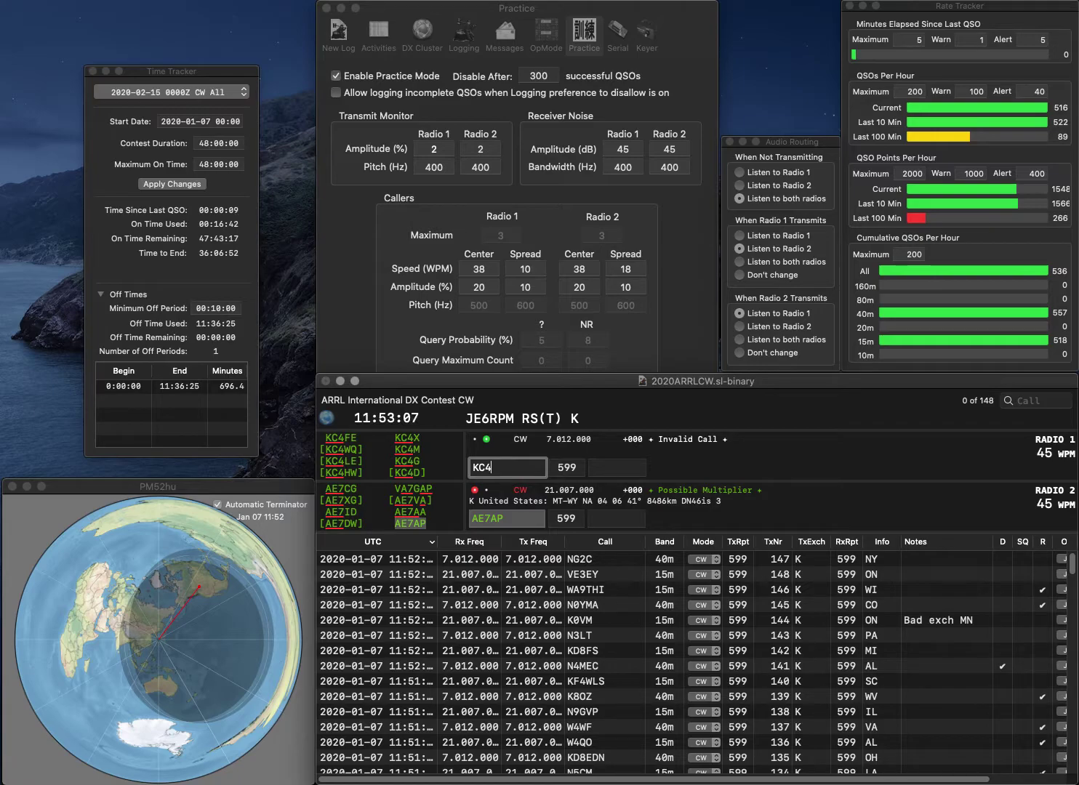
- Complete the partial KC4 to KC4LNX on Radio 1 and answer it
{"action": "type", "text": "LNX"}
{"action": "key", "text": "Return"}
{"action": "key", "text": "Tab"}
{"action": "type", "text": "MT"}
{"action": "key", "text": "Return"}
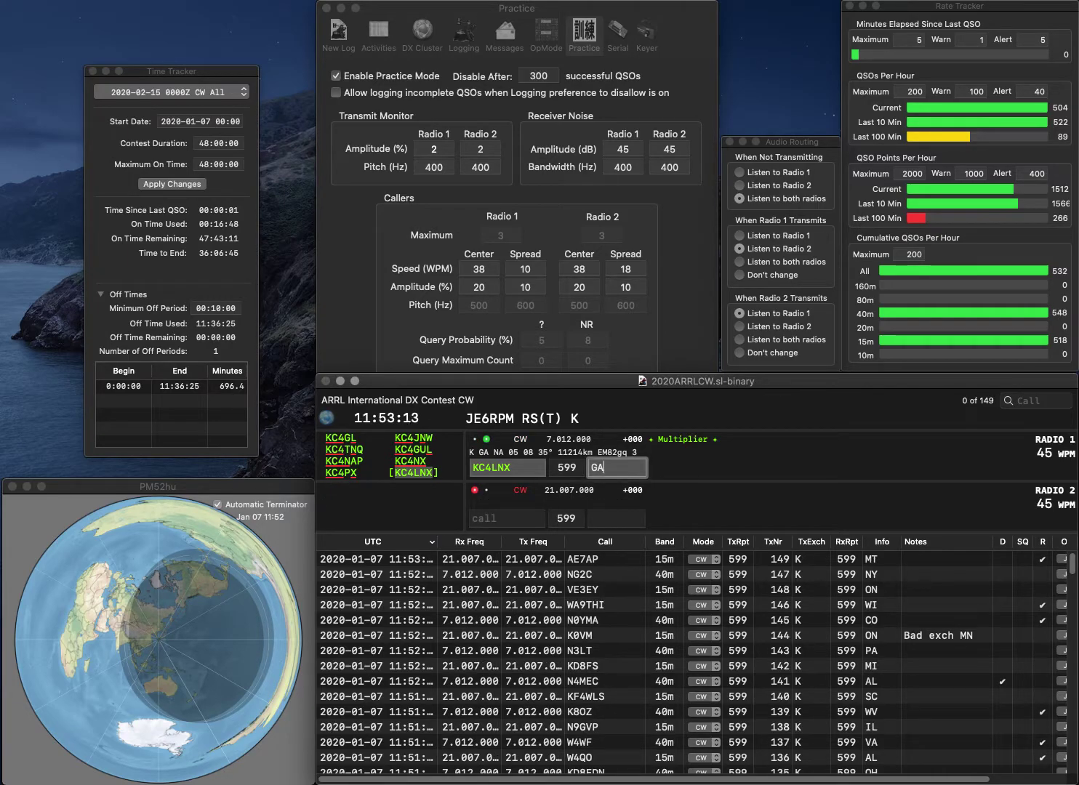
{"action": "key", "text": "Return"}
- Answer K6CQP on Radio 2 and W8CO on Radio 1
{"action": "type", "text": "K"}
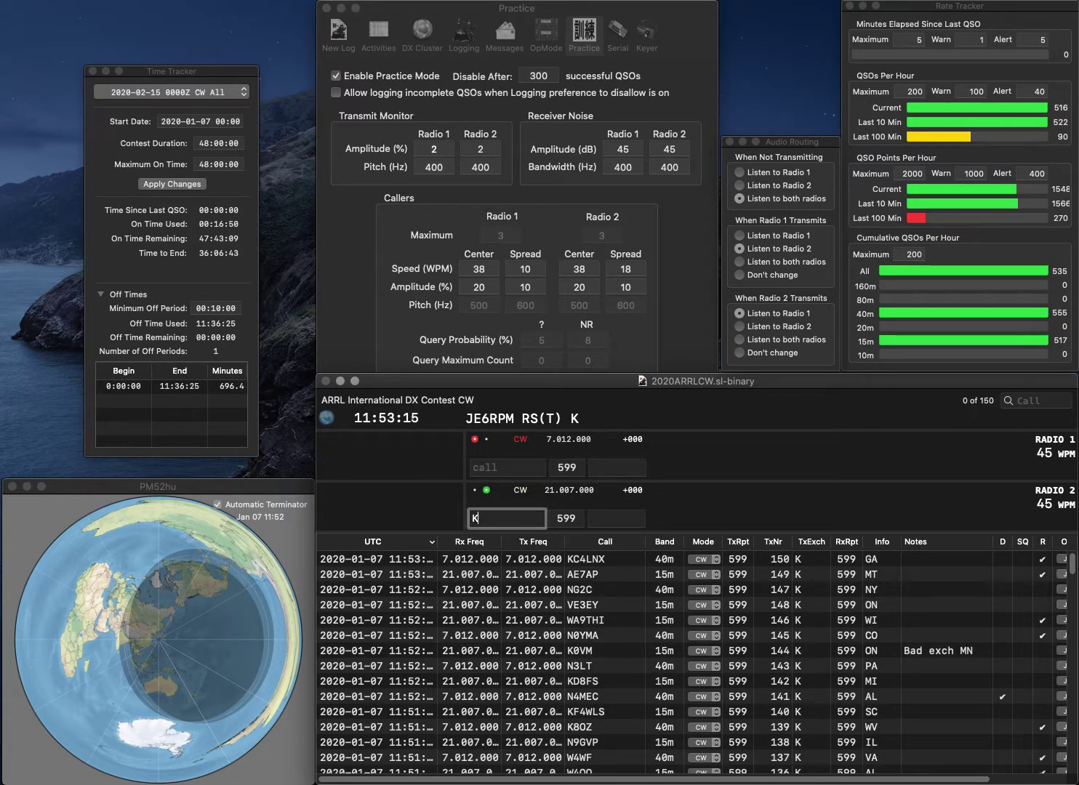
{"action": "type", "text": "6CQP"}
{"action": "key", "text": "Return"}
{"action": "type", "text": "W8CO"}
{"action": "key", "text": "Return"}
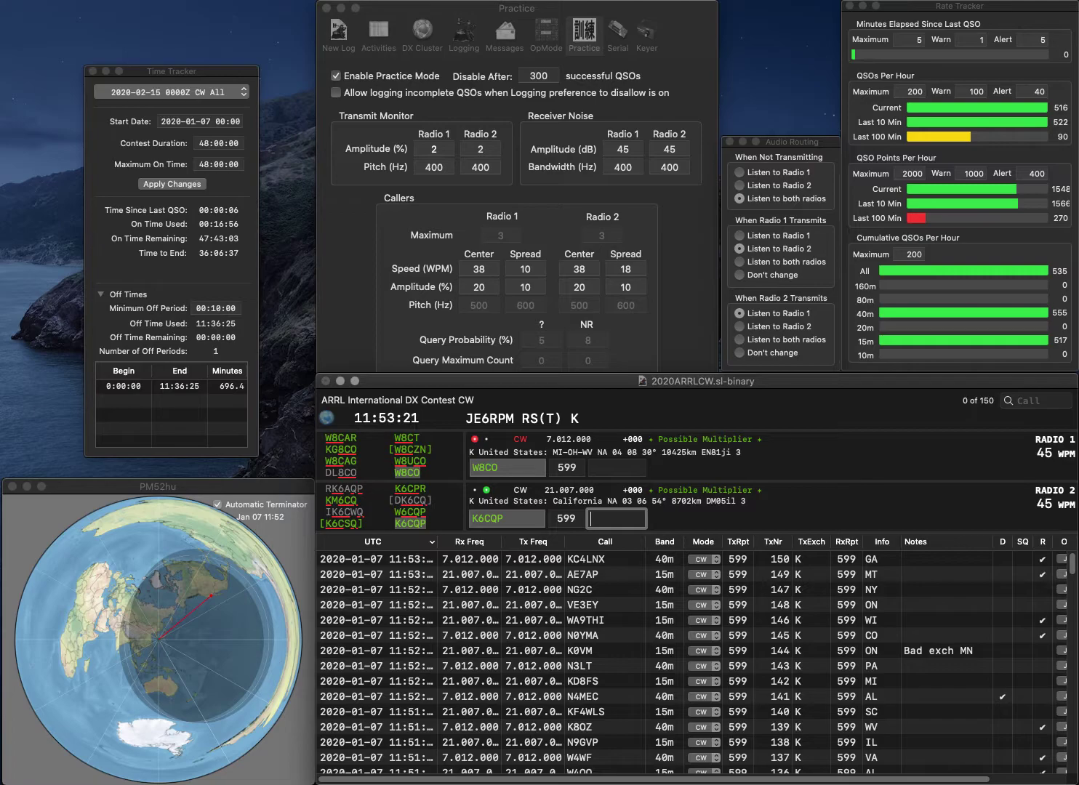
{"action": "type", "text": "CA"}
{"action": "key", "text": "Return"}
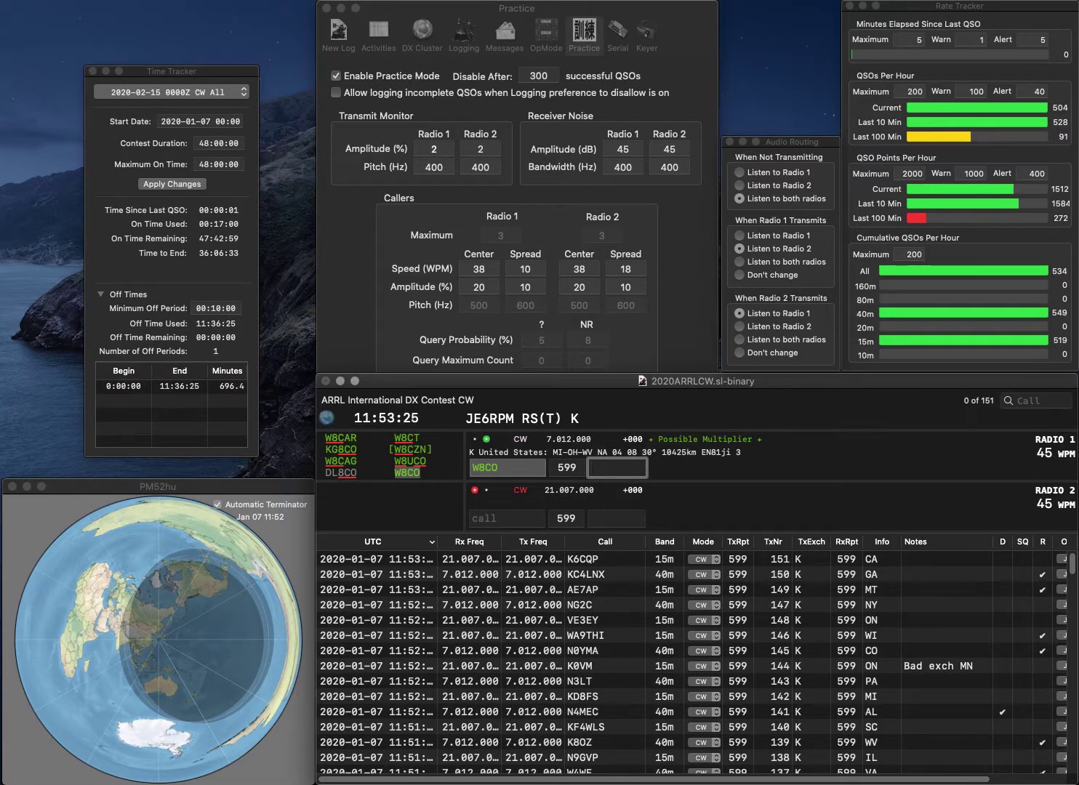
{"action": "key", "text": "Return"}
- Answer KF4WQH on Radio 2, query the partial call G on Radio 1, and log KF4WQH with exchange TN
{"action": "type", "text": "KF4WQH"}
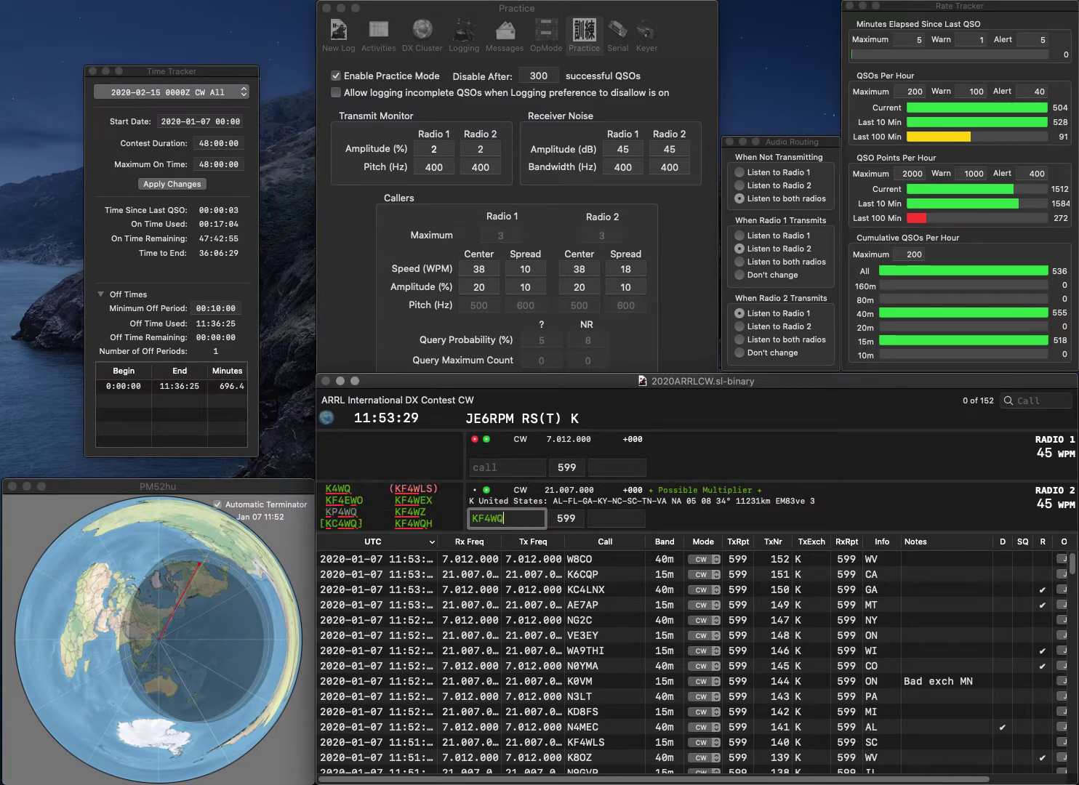
{"action": "key", "text": "Return"}
{"action": "type", "text": "G"}
{"action": "key", "text": "Tab"}
{"action": "key", "text": "space"}
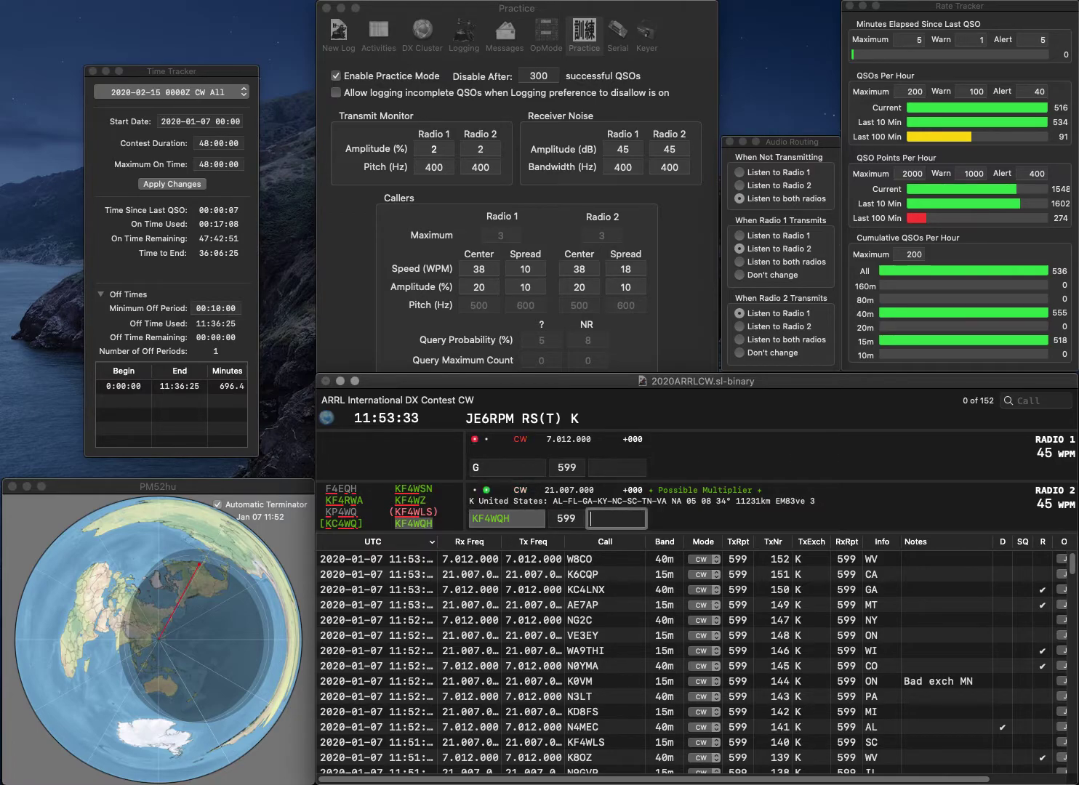
{"action": "type", "text": "T"}
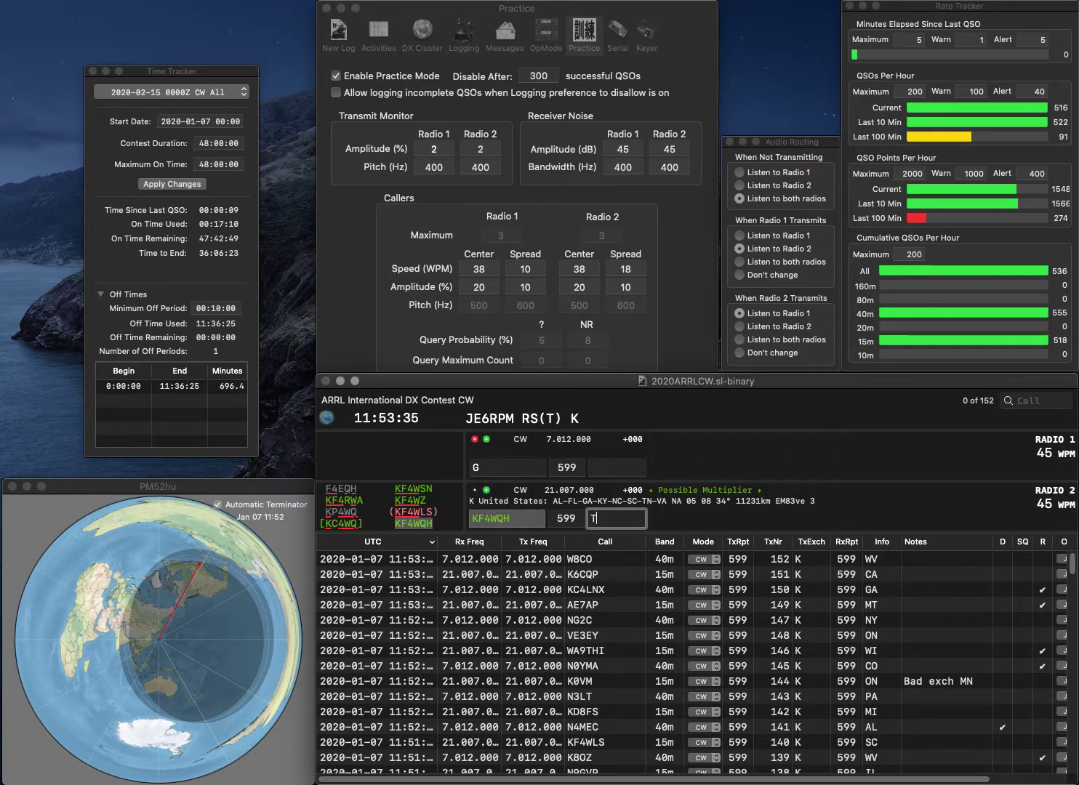
{"action": "type", "text": "N"}
{"action": "key", "text": "Return"}
- Correct and complete the partial call G on Radio 1 to N6UG and answer it
{"action": "type", "text": "6UG"}
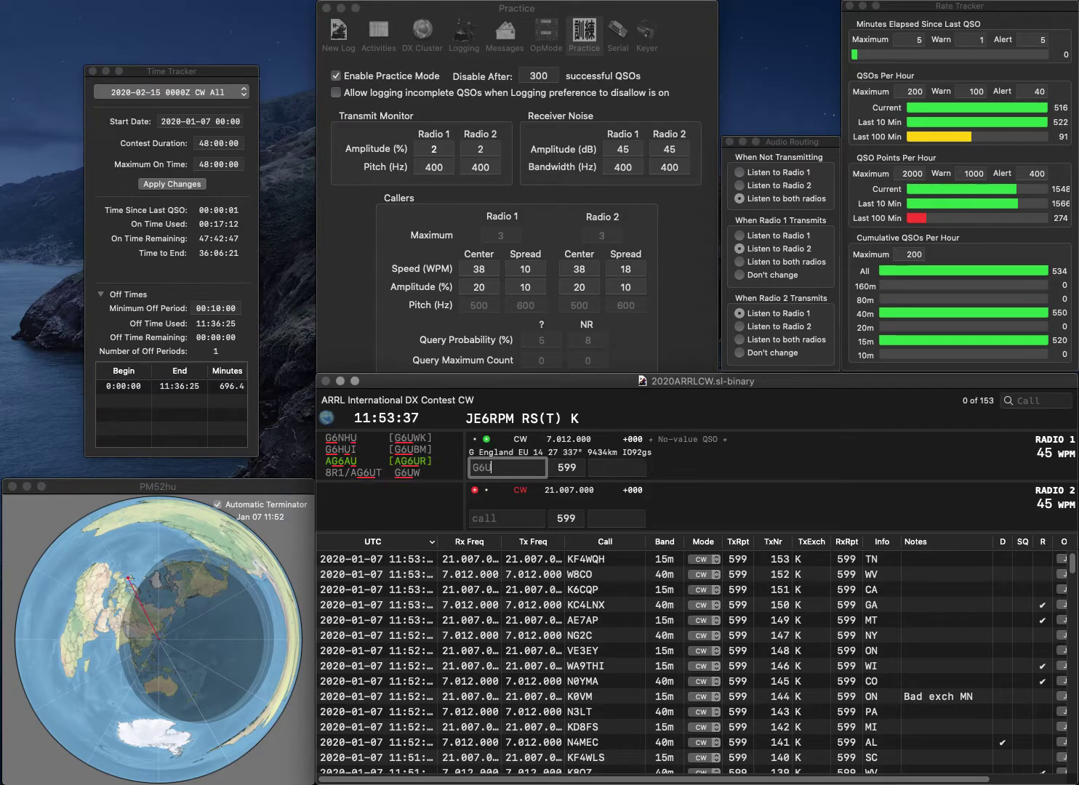
{"action": "key", "text": "Left"}
{"action": "key", "text": "Left"}
{"action": "key", "text": "Left"}
{"action": "key", "text": "BackSpace"}
{"action": "type", "text": "N"}
{"action": "key", "text": "Return"}
- Answer KB0USA on Radio 2
{"action": "type", "text": "K"}
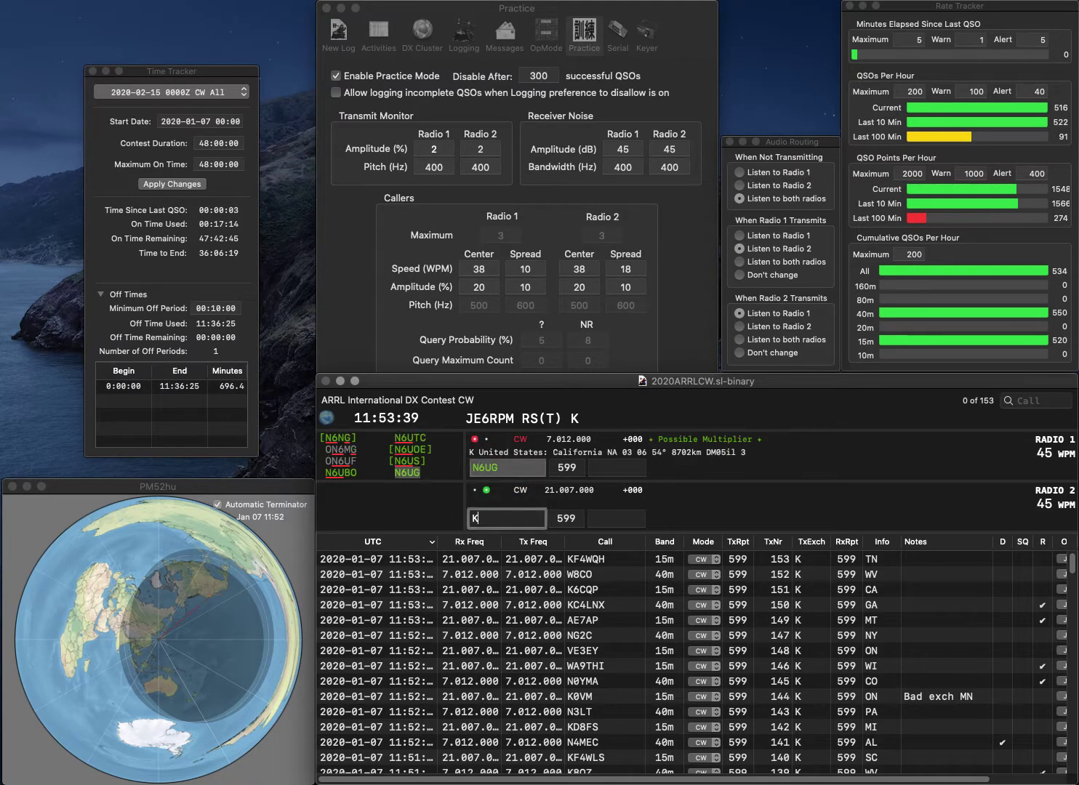
{"action": "type", "text": "B0USA"}
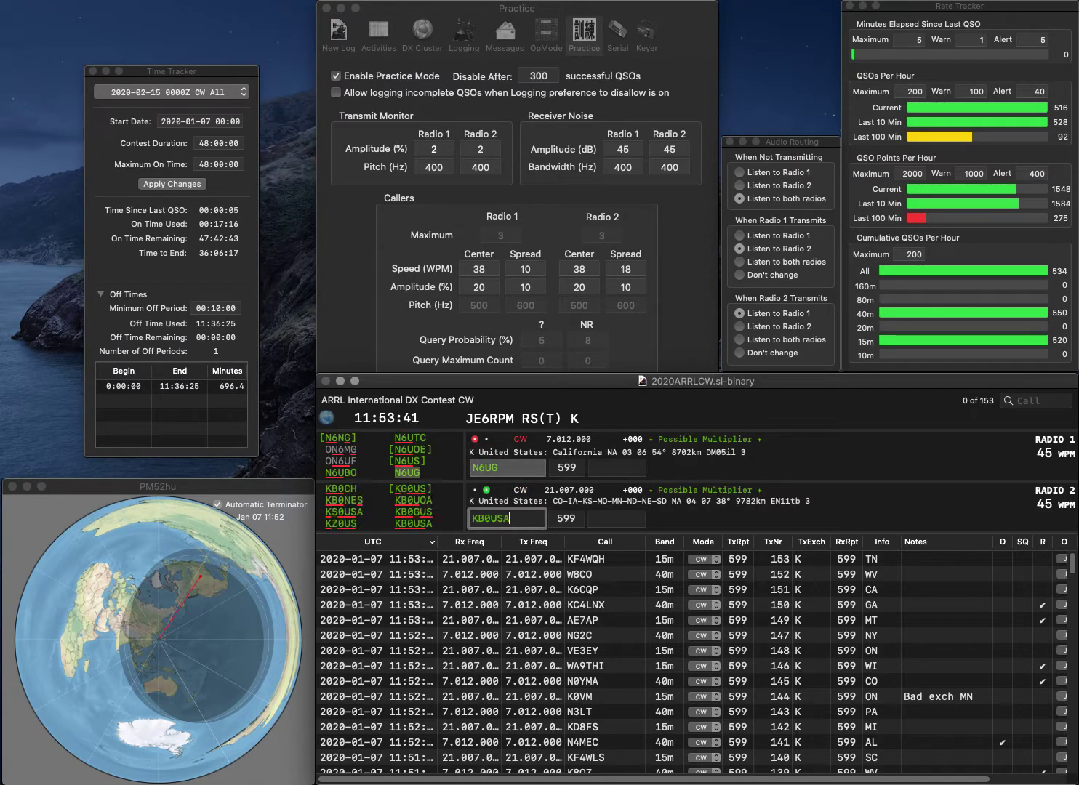
{"action": "key", "text": "Return"}
{"action": "type", "text": "CA"}
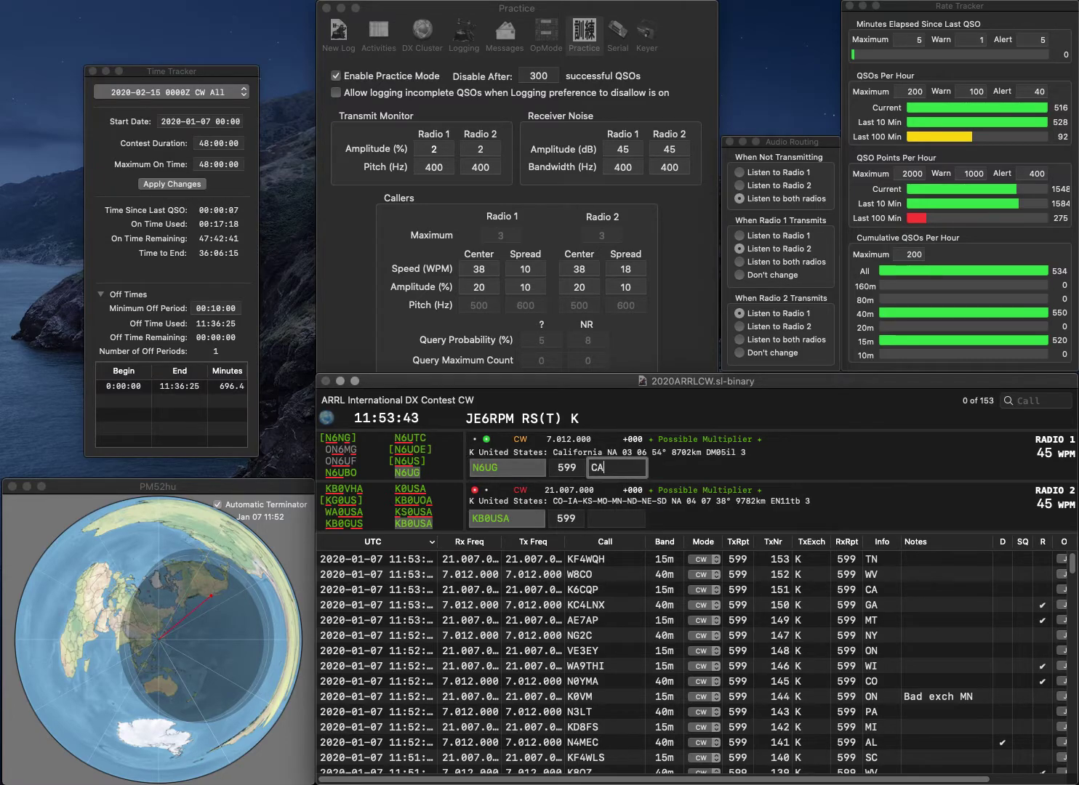
{"action": "key", "text": "Return"}
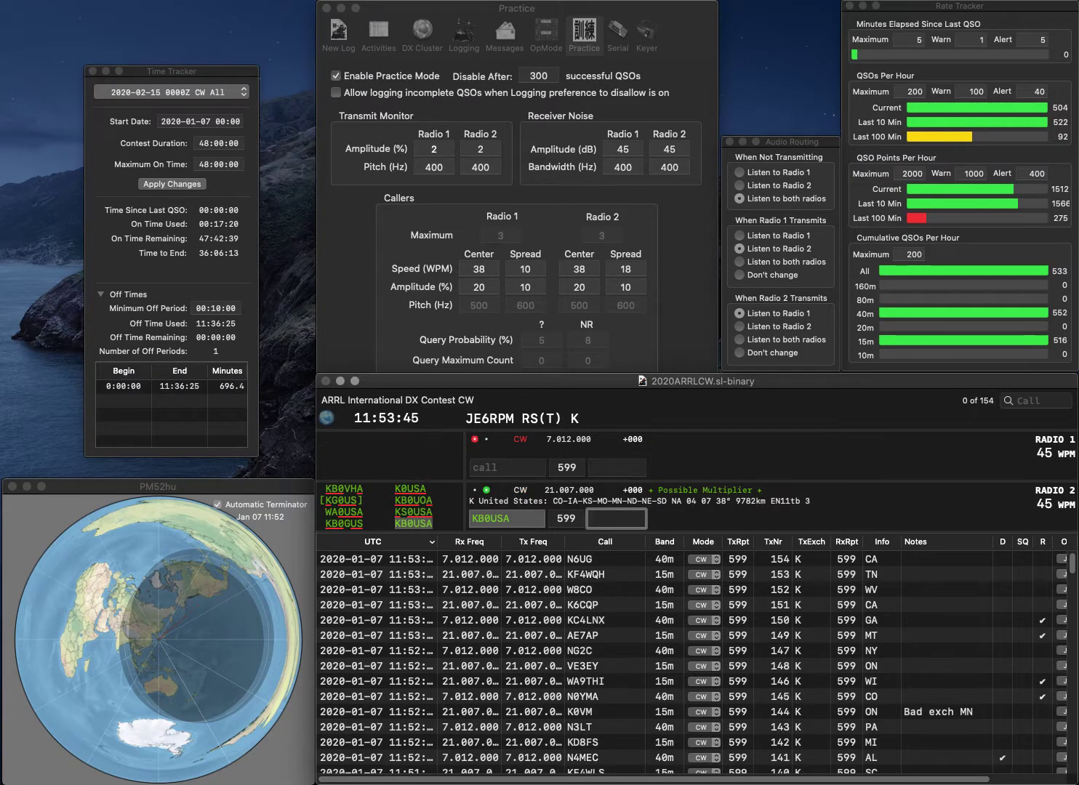
{"action": "type", "text": "NE"}
{"action": "key", "text": "Return"}
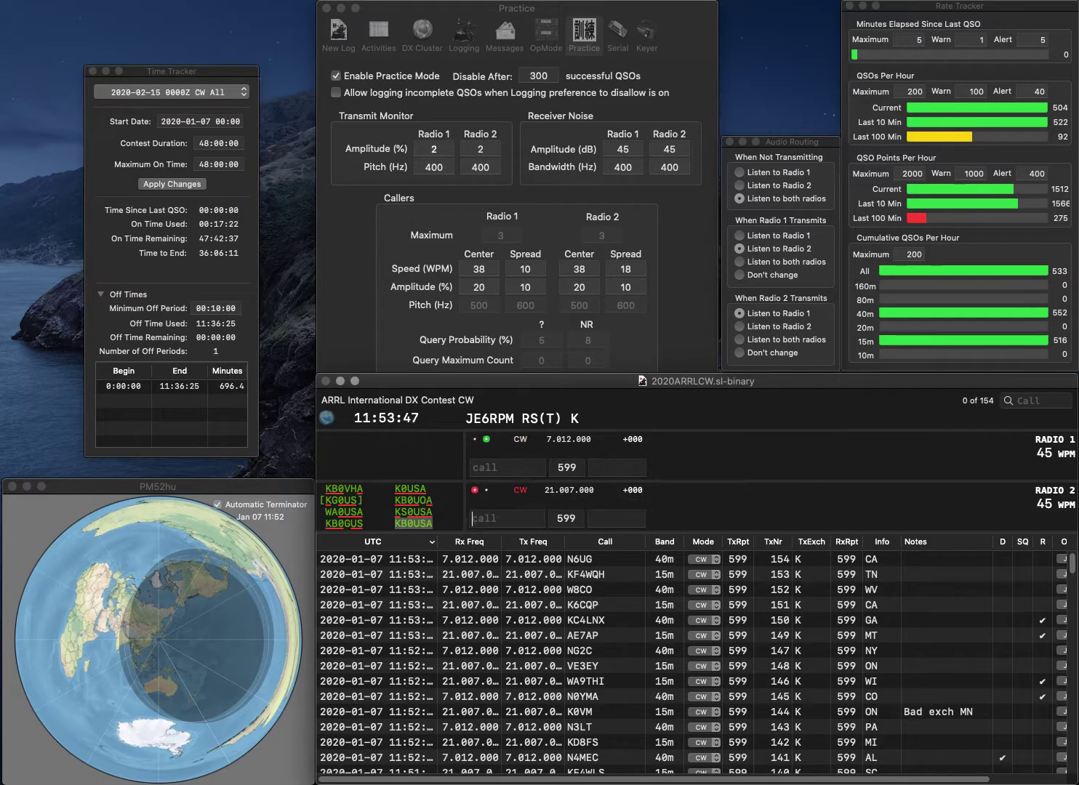
- Answer W8DDS on Radio 1 and WB7D on Radio 2
{"action": "type", "text": "W8DDS"}
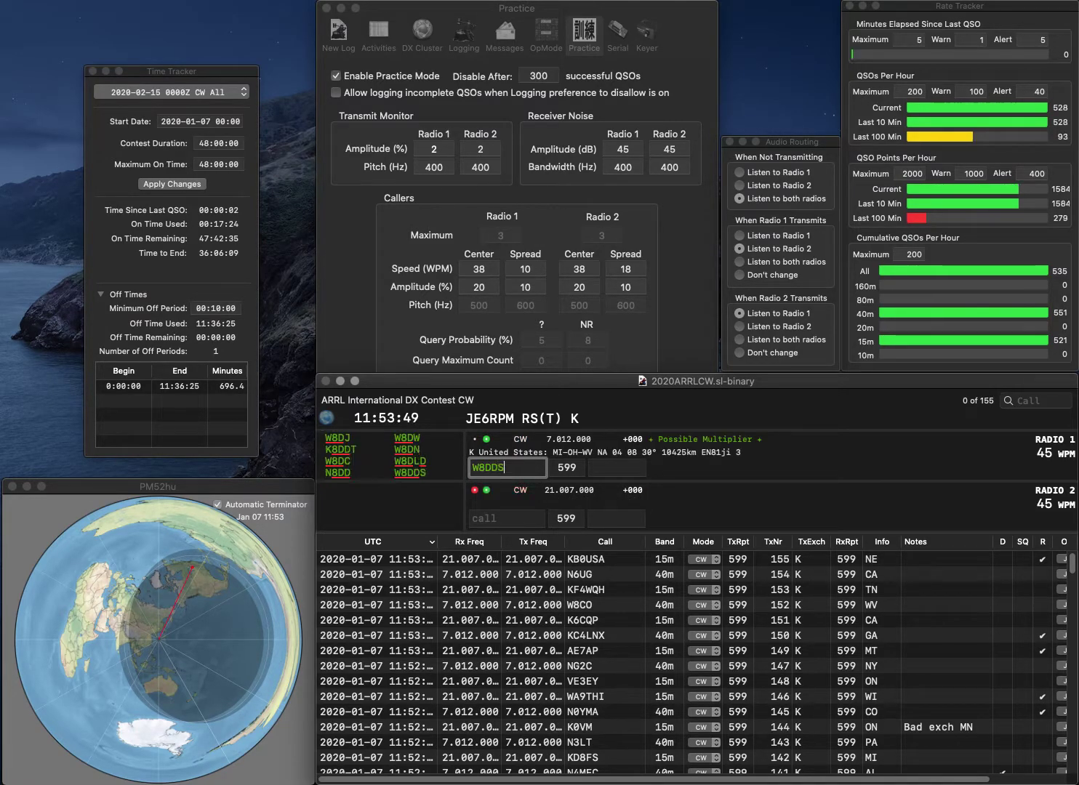
{"action": "key", "text": "Return"}
{"action": "type", "text": "WB"}
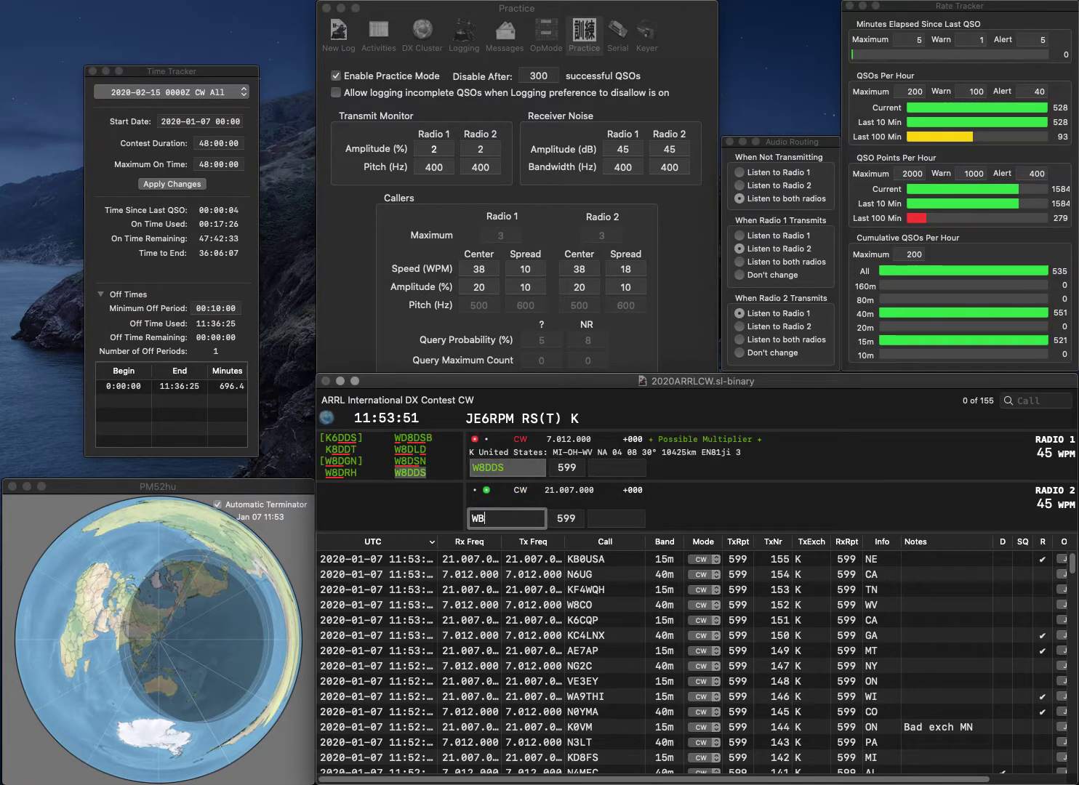
{"action": "type", "text": "7D"}
{"action": "key", "text": "Return"}
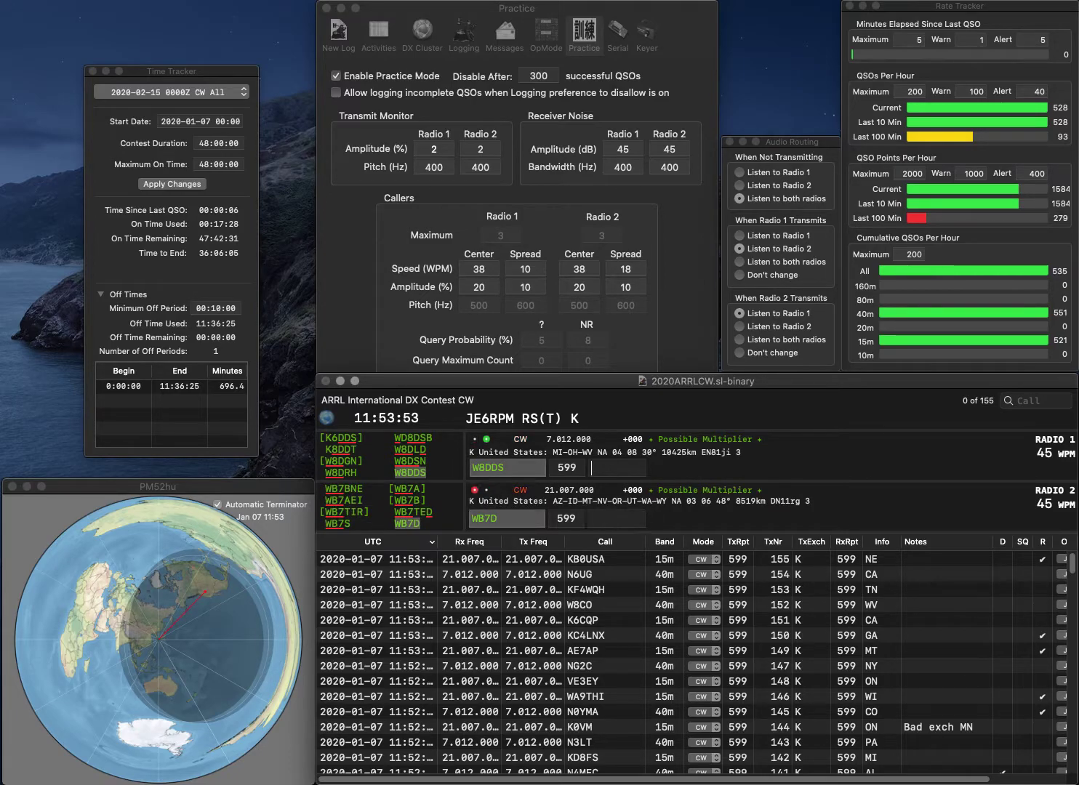
- Log W8DDS on Radio 1 with exchange OH and WB7D on Radio 2 with exchange WY
{"action": "type", "text": "OH"}
{"action": "key", "text": "Return"}
{"action": "type", "text": "WY"}
{"action": "key", "text": "Return"}
{"action": "type", "text": "K3ORS"}
{"action": "key", "text": "Return"}
{"action": "type", "text": "K6WDE/7"}
{"action": "key", "text": "Return"}
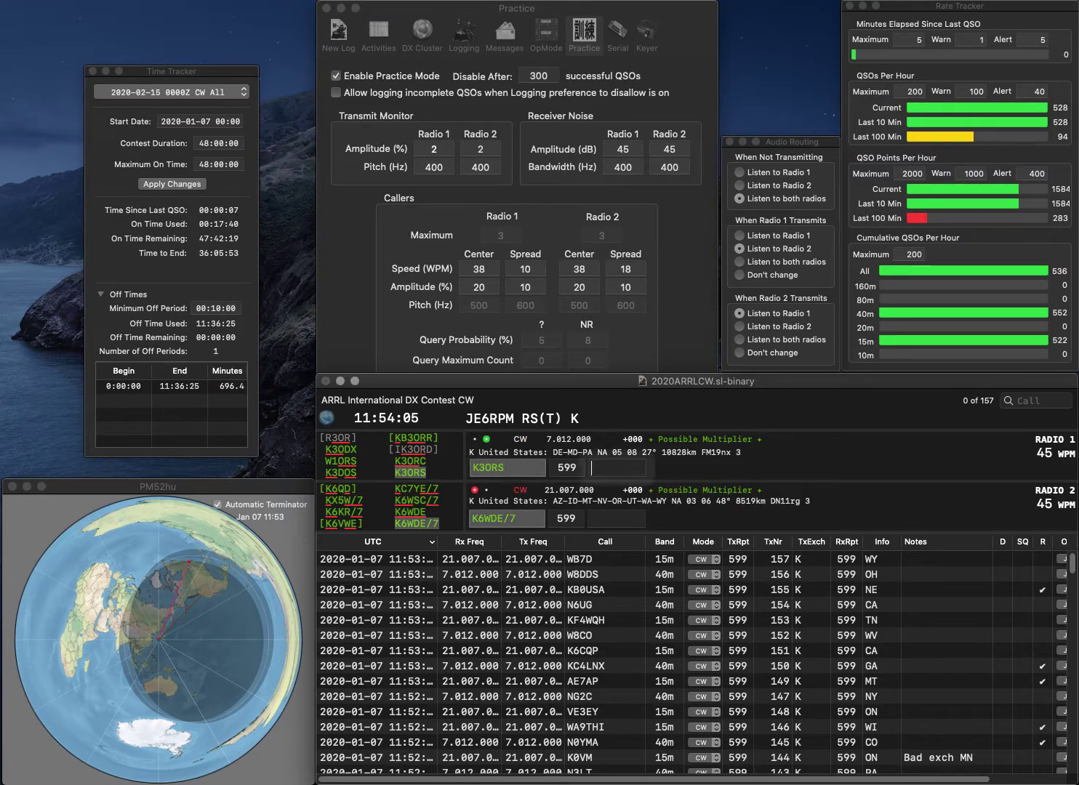
{"action": "type", "text": "MD"}
{"action": "key", "text": "Return"}
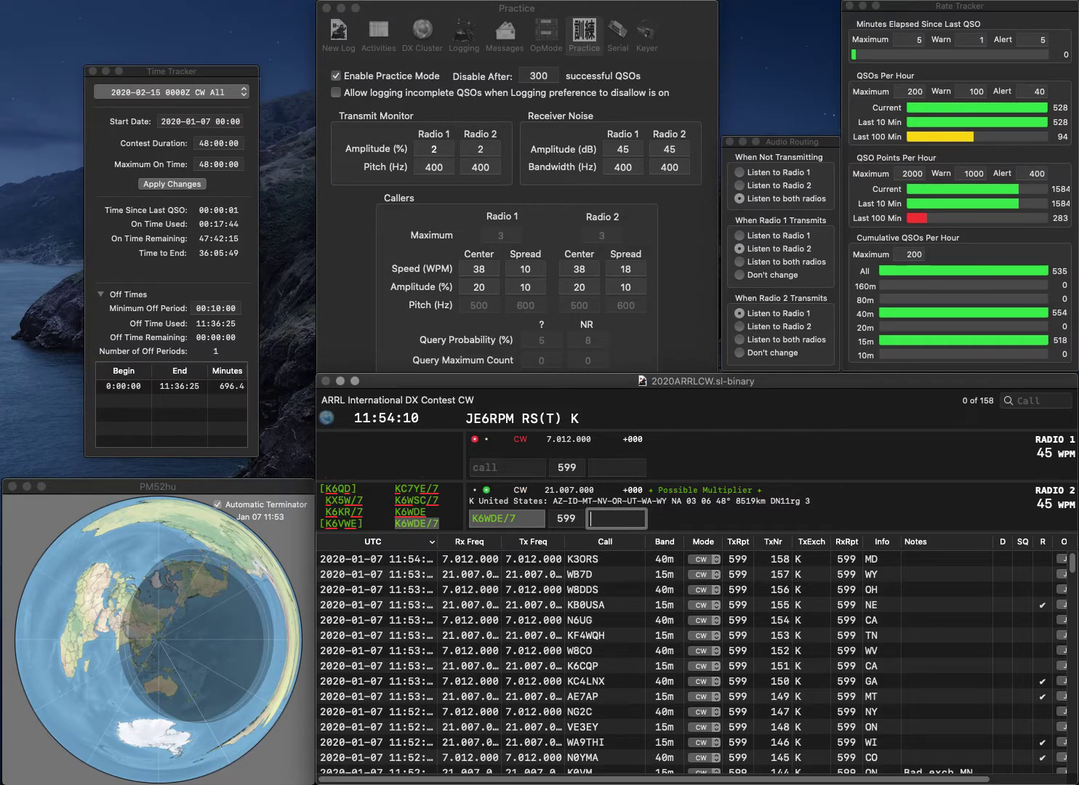
{"action": "type", "text": "NV"}
{"action": "key", "text": "Return"}
- Answer AA0FO on Radio 1 and KD4DLC on Radio 2
{"action": "type", "text": "AA0FO"}
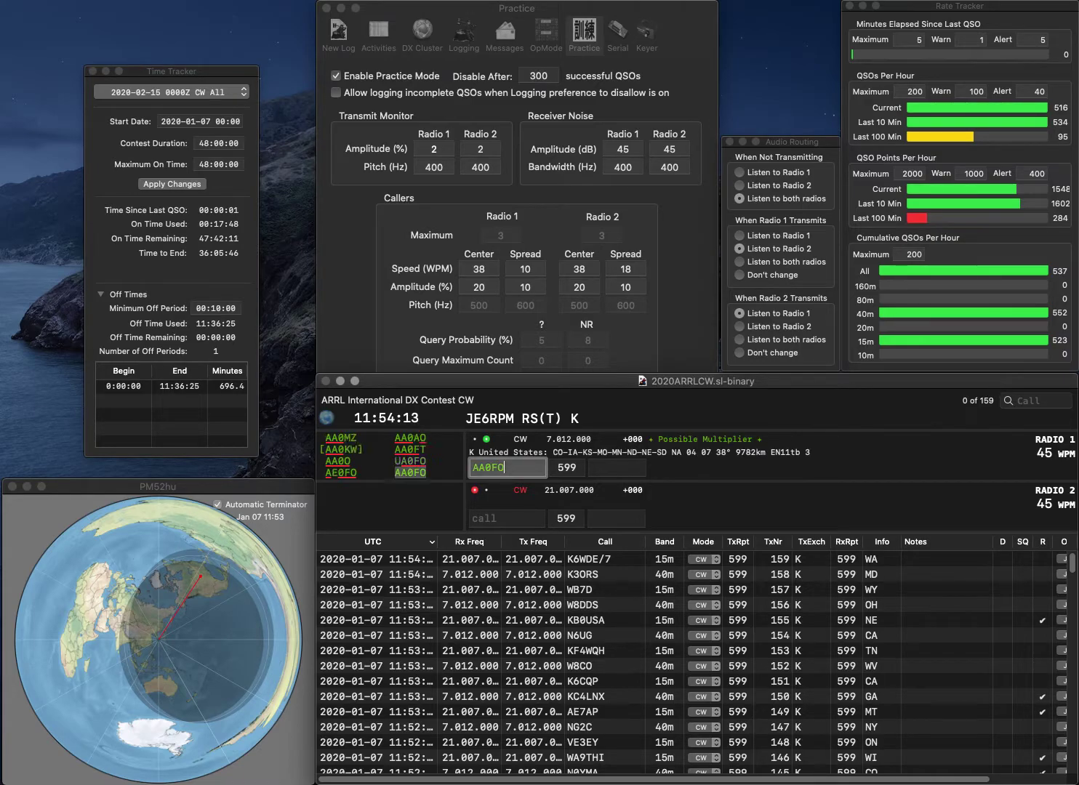
{"action": "key", "text": "Return"}
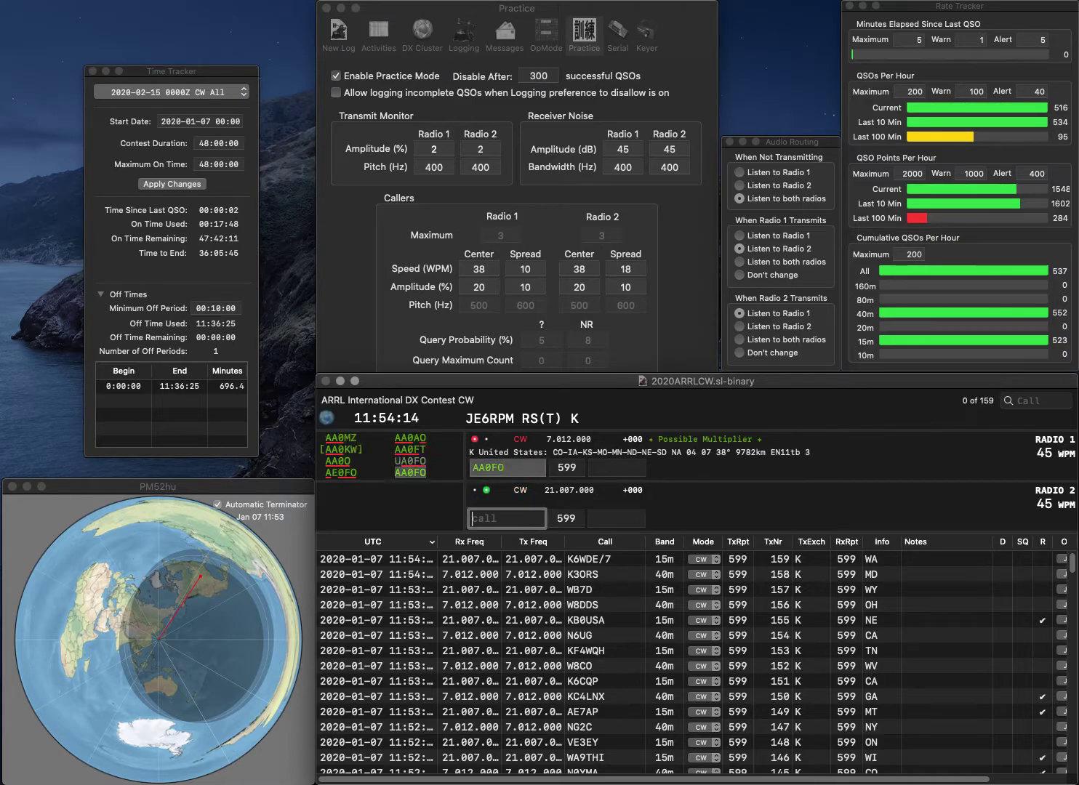
{"action": "type", "text": "KD4DLC"}
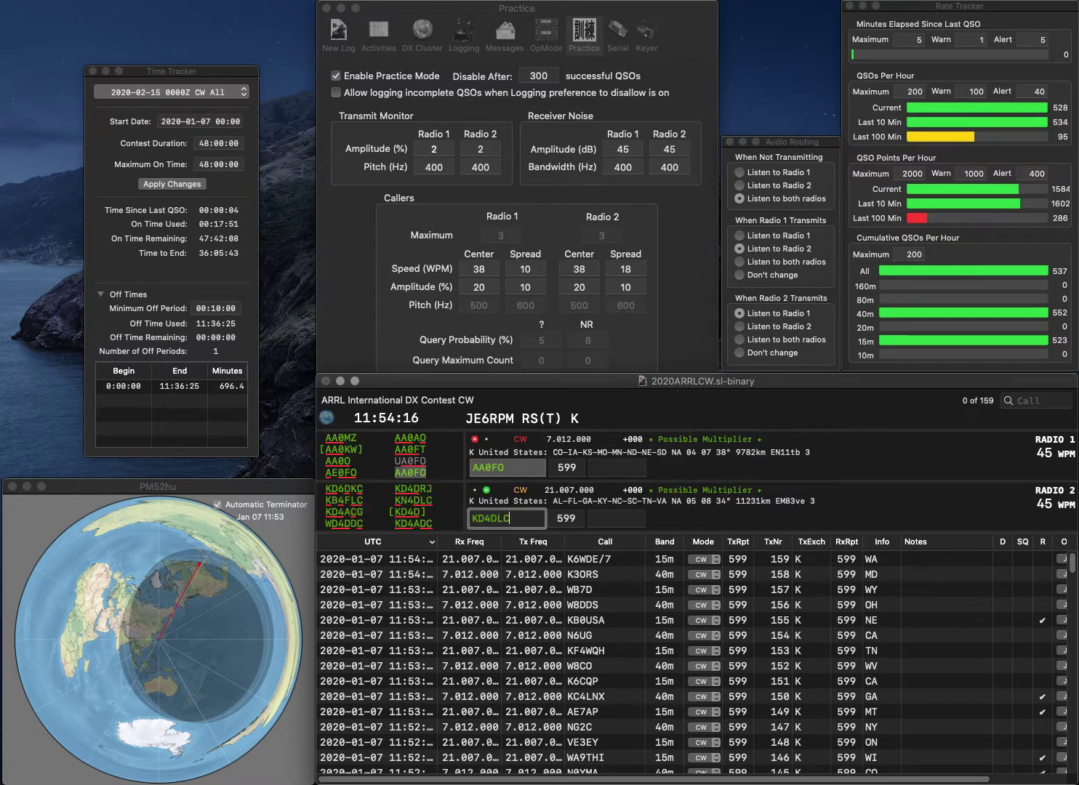
{"action": "key", "text": "Return"}
{"action": "key", "text": "Tab"}
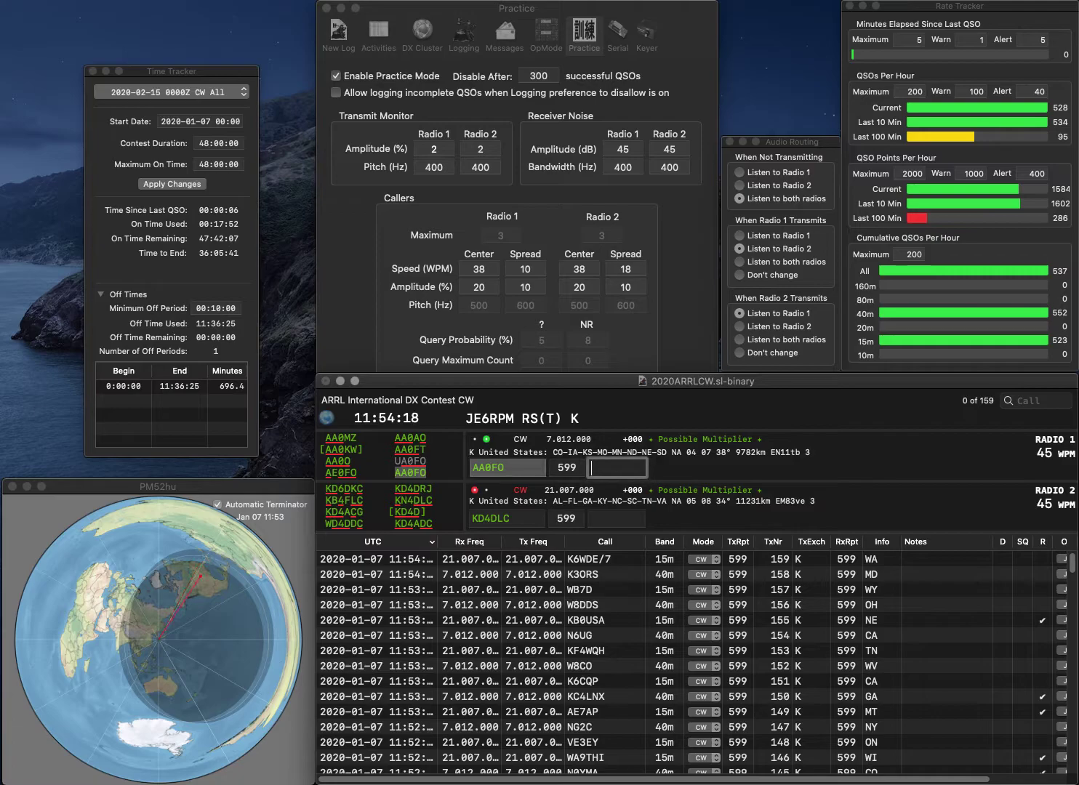
{"action": "type", "text": "IA"}
{"action": "key", "text": "Return"}
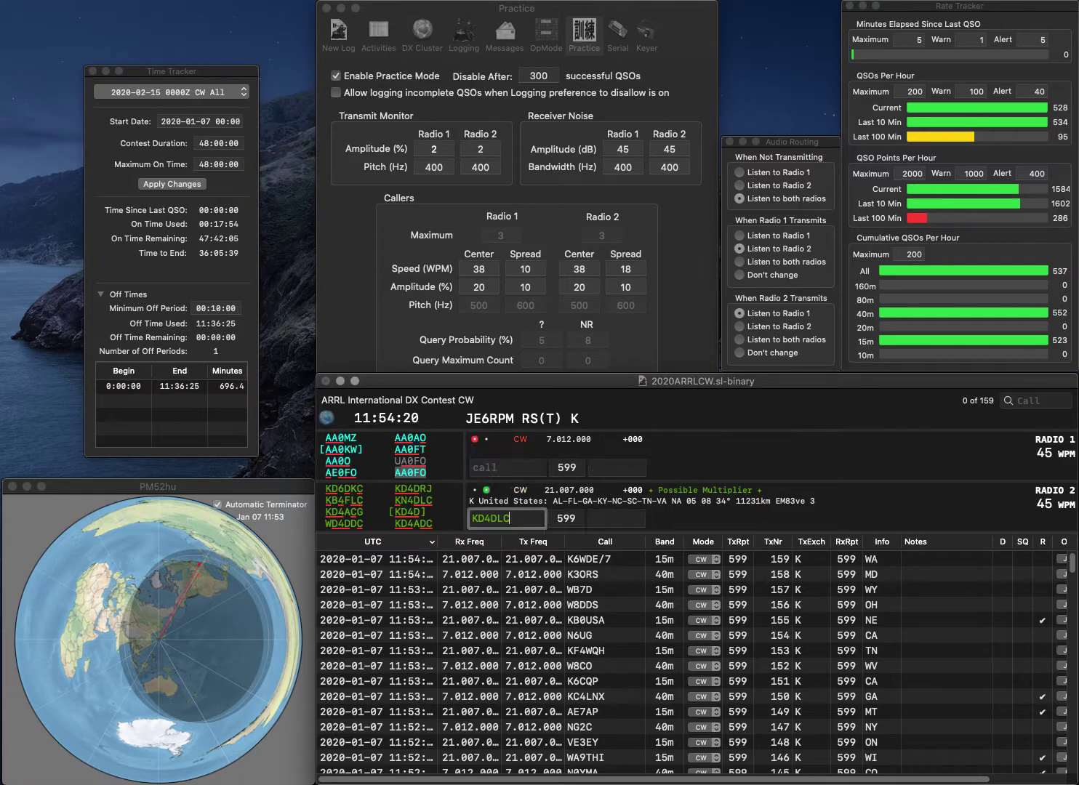
{"action": "key", "text": "Left"}
{"action": "key", "text": "BackSpace"}
{"action": "type", "text": "N"}
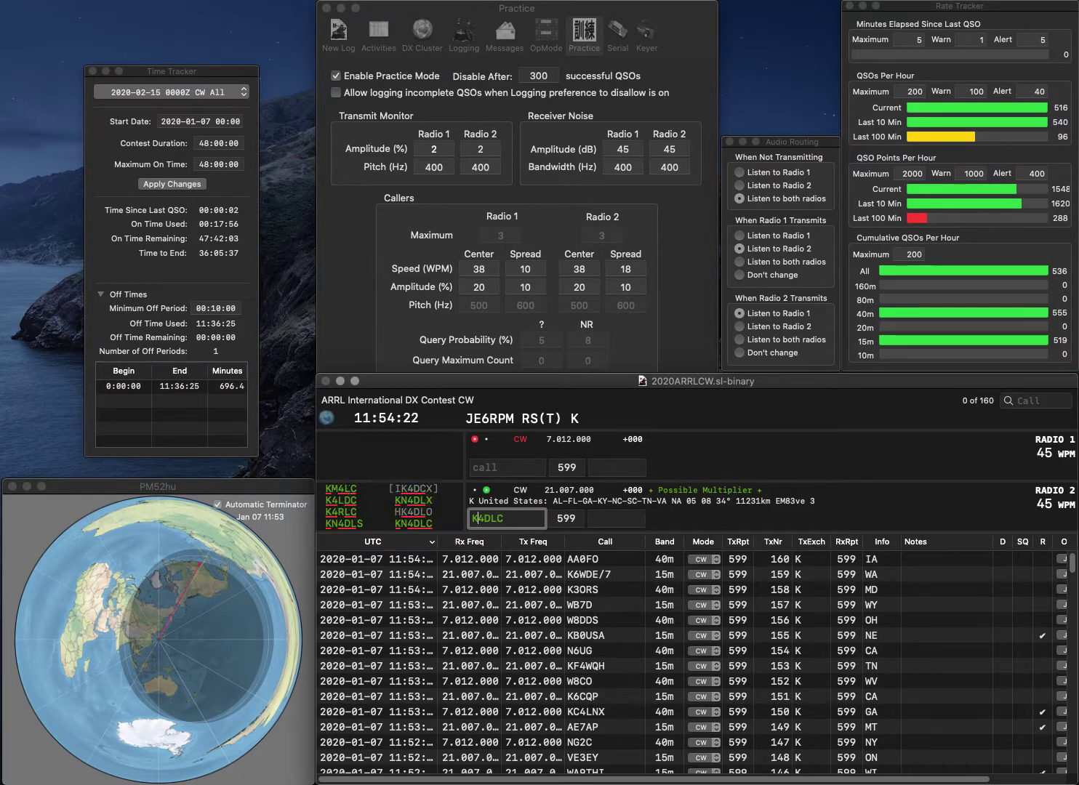
{"action": "key", "text": "Return"}
- Answer W9WI on Radio 1, and log KN4DLC on Radio 2 with exchange GA and W9WI with exchange TN
{"action": "type", "text": "W9WI"}
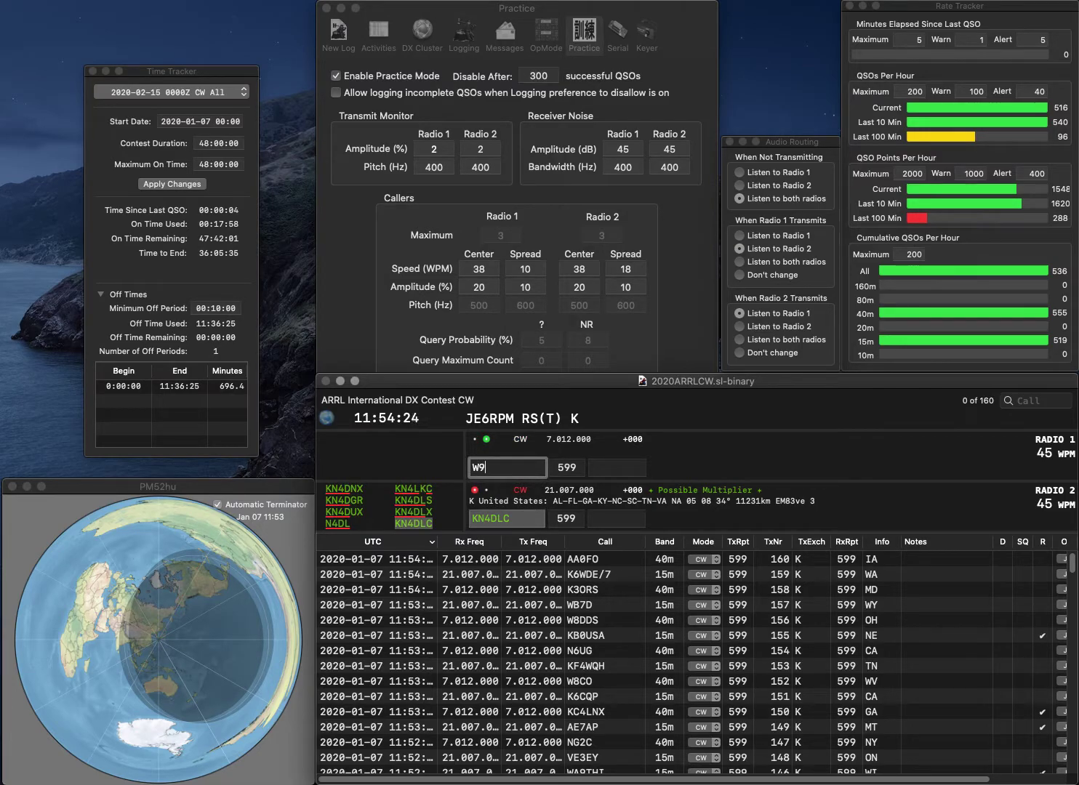
{"action": "key", "text": "Return"}
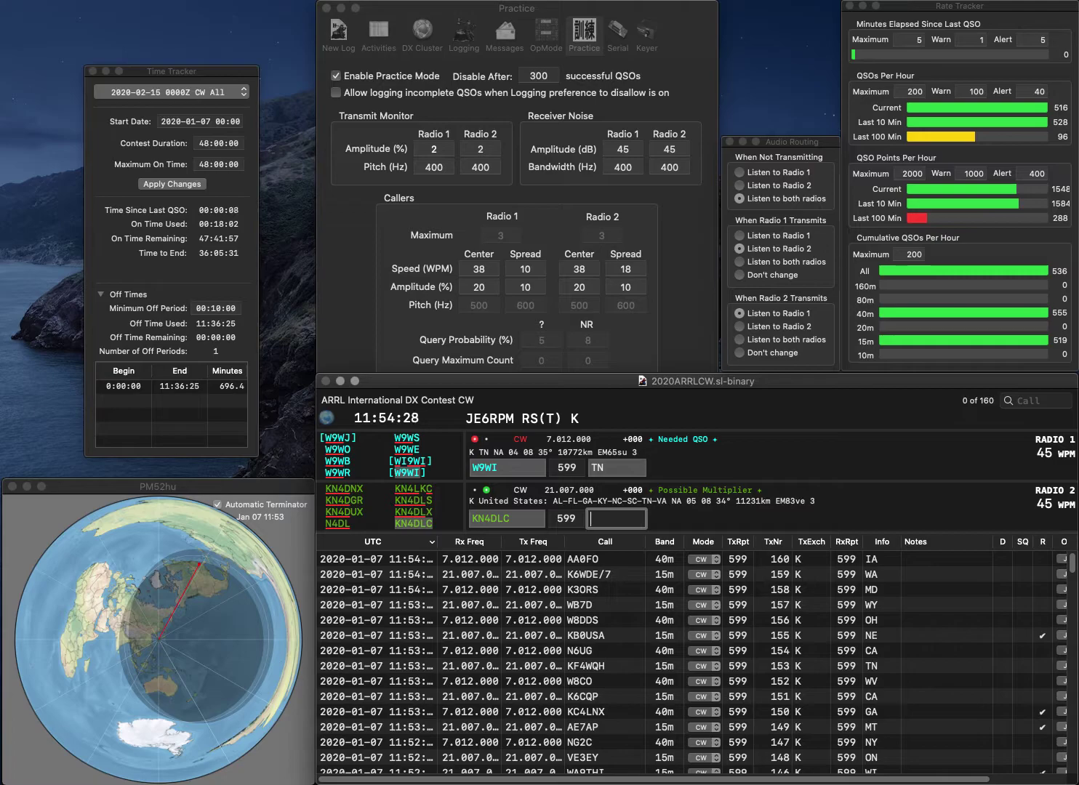
{"action": "type", "text": "GA"}
{"action": "key", "text": "Return"}
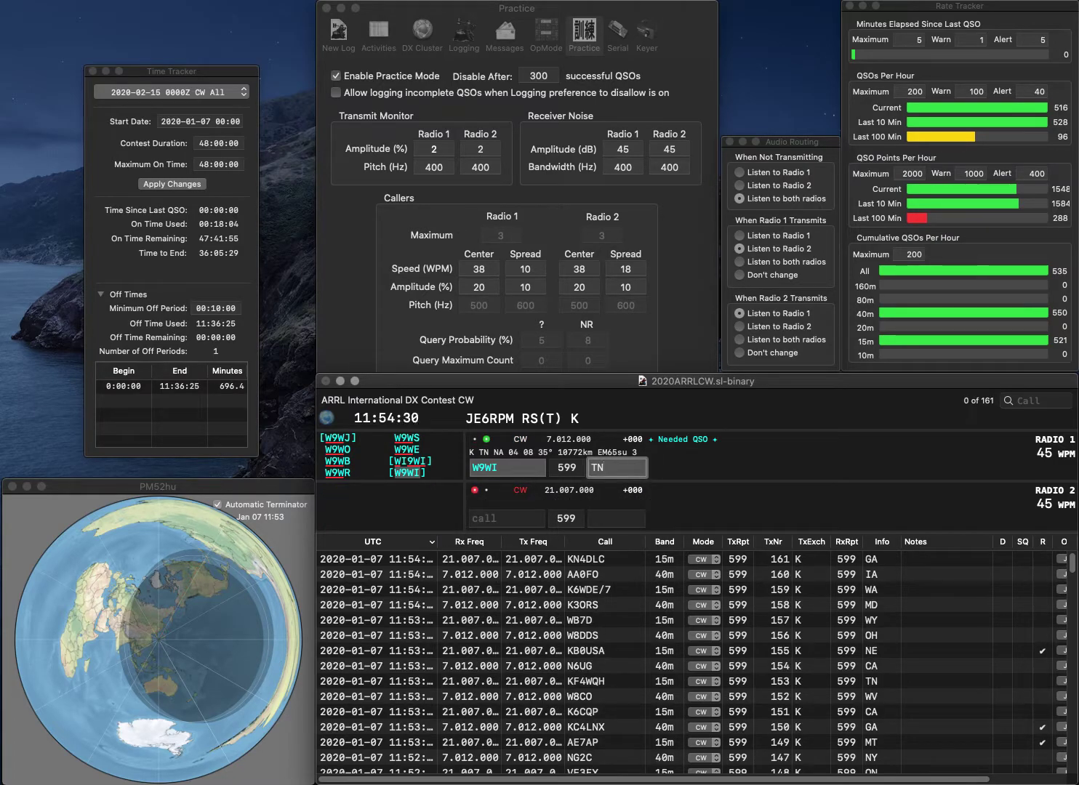
{"action": "key", "text": "Return"}
{"action": "type", "text": "K4MMQW"}
{"action": "key", "text": "BackSpace"}
{"action": "key", "text": "BackSpace"}
{"action": "type", "text": "W"}
{"action": "key", "text": "Return"}
- Complete the partial call 2AD on Radio 1 to AA2AD and answer it
{"action": "type", "text": "2A"}
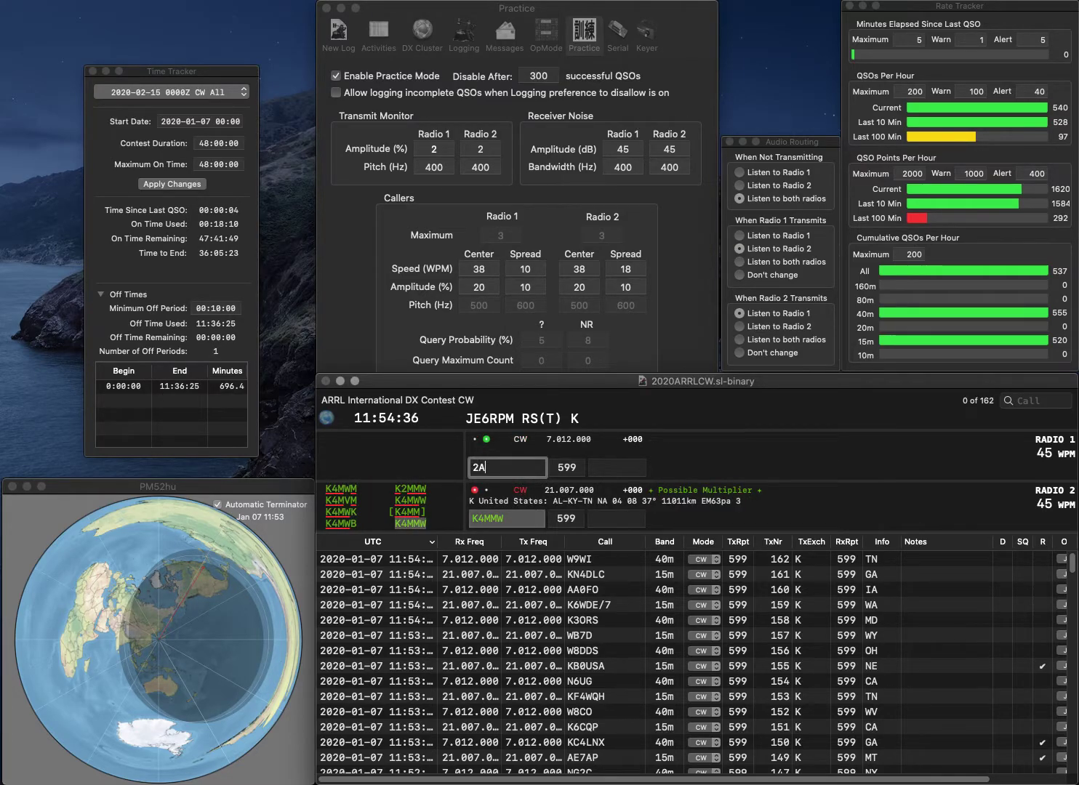
{"action": "type", "text": "D"}
{"action": "key", "text": "Home"}
{"action": "type", "text": "AA"}
{"action": "key", "text": "Return"}
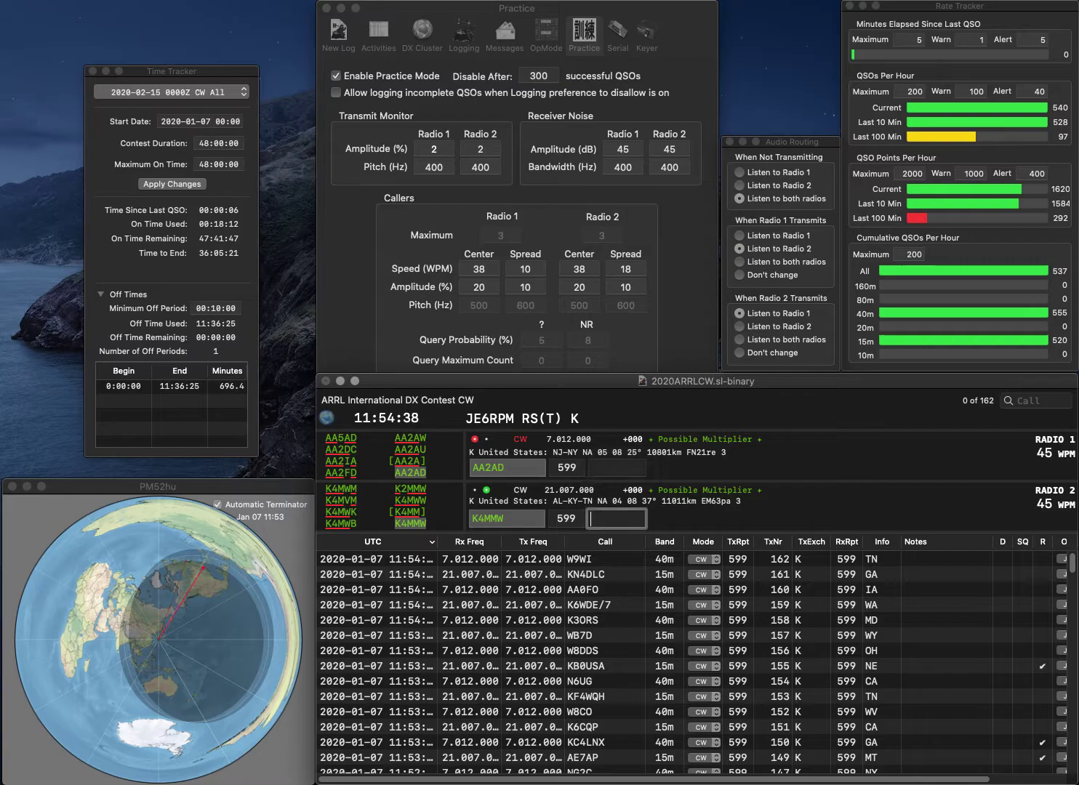
- Log K4MMW on Radio 2 with exchange AL and AA2AD on Radio 1 with exchange NJ
{"action": "type", "text": "AL"}
{"action": "key", "text": "Return"}
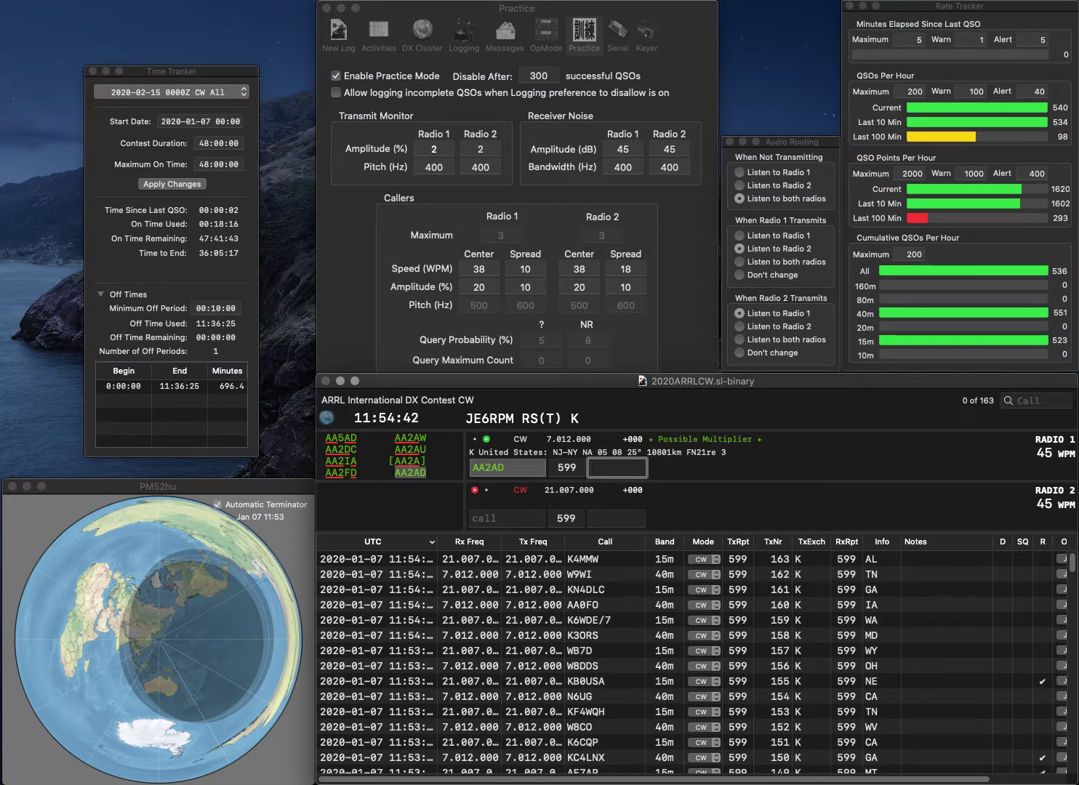
{"action": "type", "text": "NJ"}
{"action": "key", "text": "Return"}
- Answer KS4AA on Radio 2 and VE3DC on Radio 1
{"action": "type", "text": "K"}
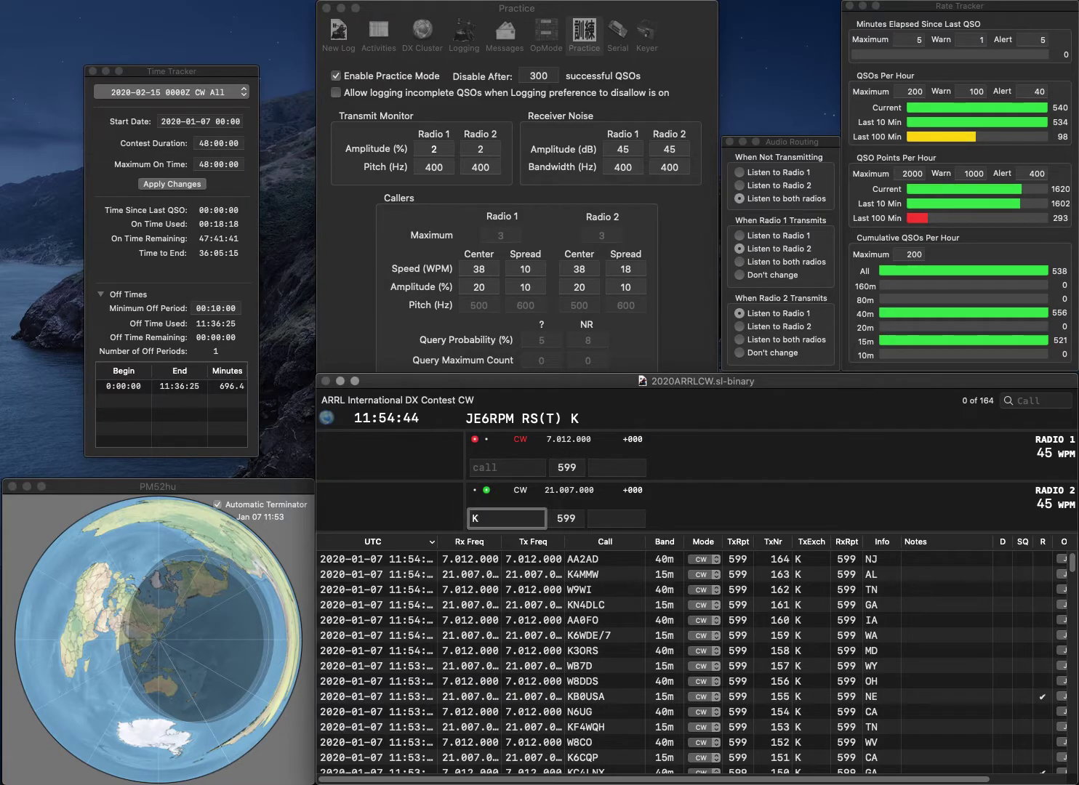
{"action": "type", "text": "S4AA"}
{"action": "key", "text": "Return"}
{"action": "type", "text": "NE3DC"}
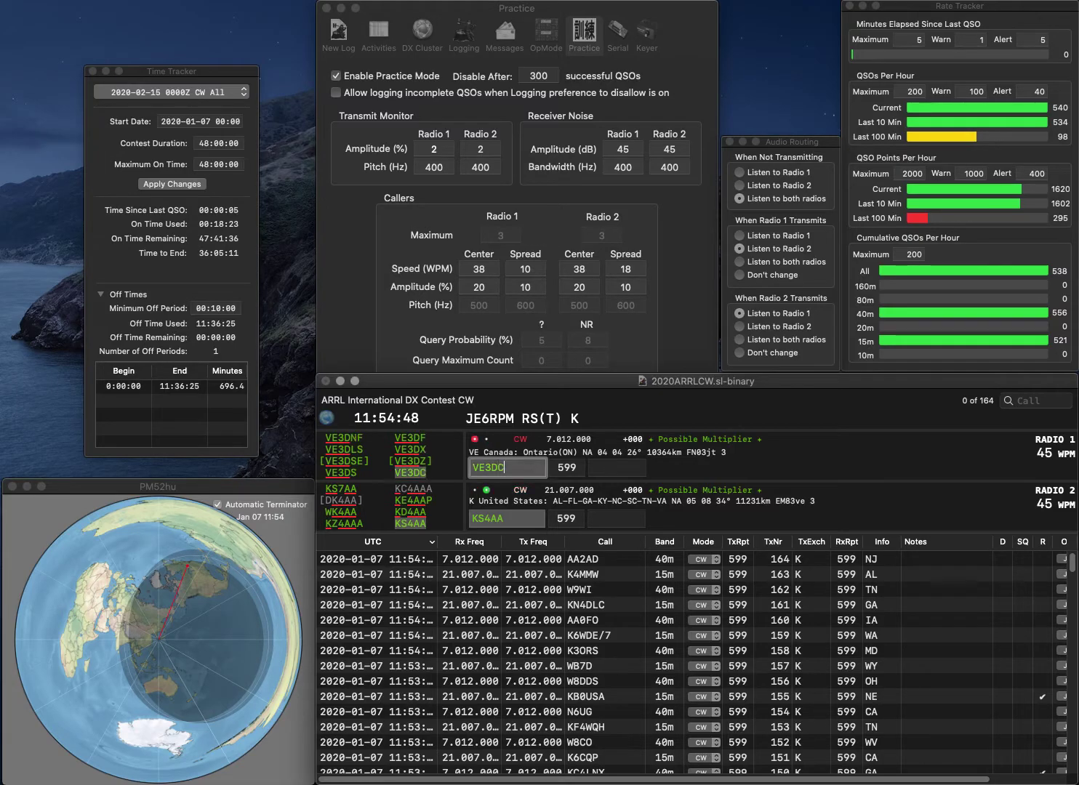
{"action": "key", "text": "Return"}
{"action": "type", "text": "NC"}
{"action": "key", "text": "Return"}
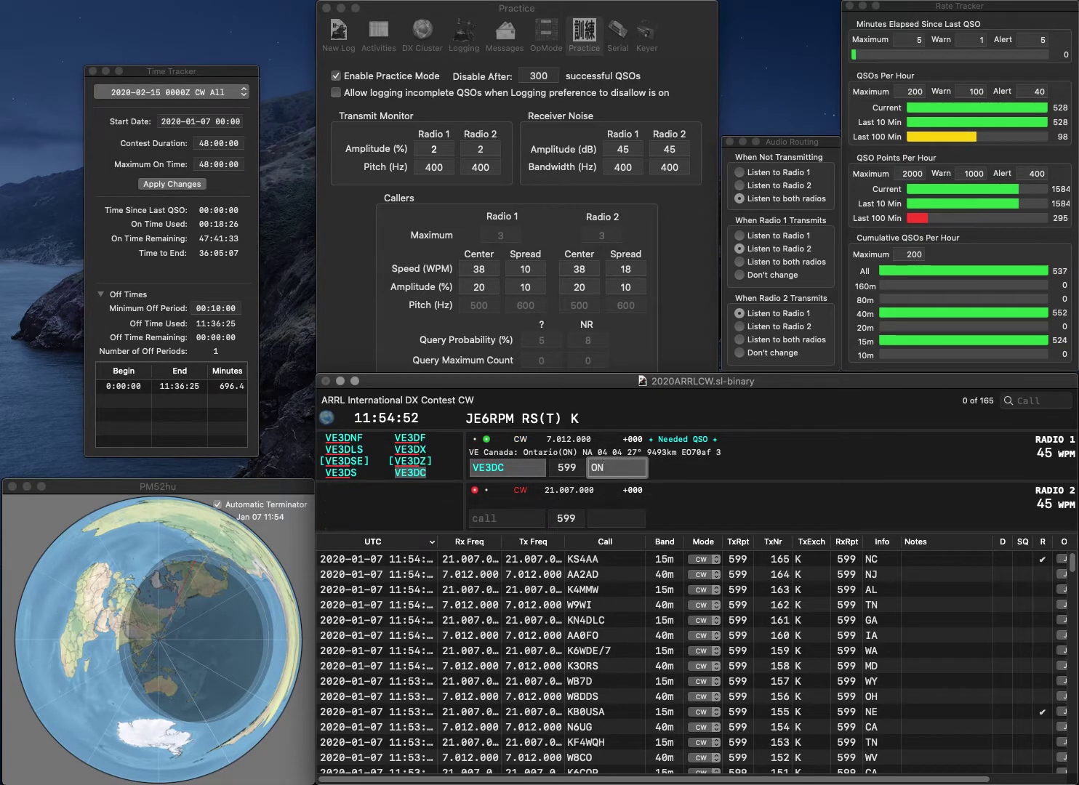
{"action": "key", "text": "Return"}
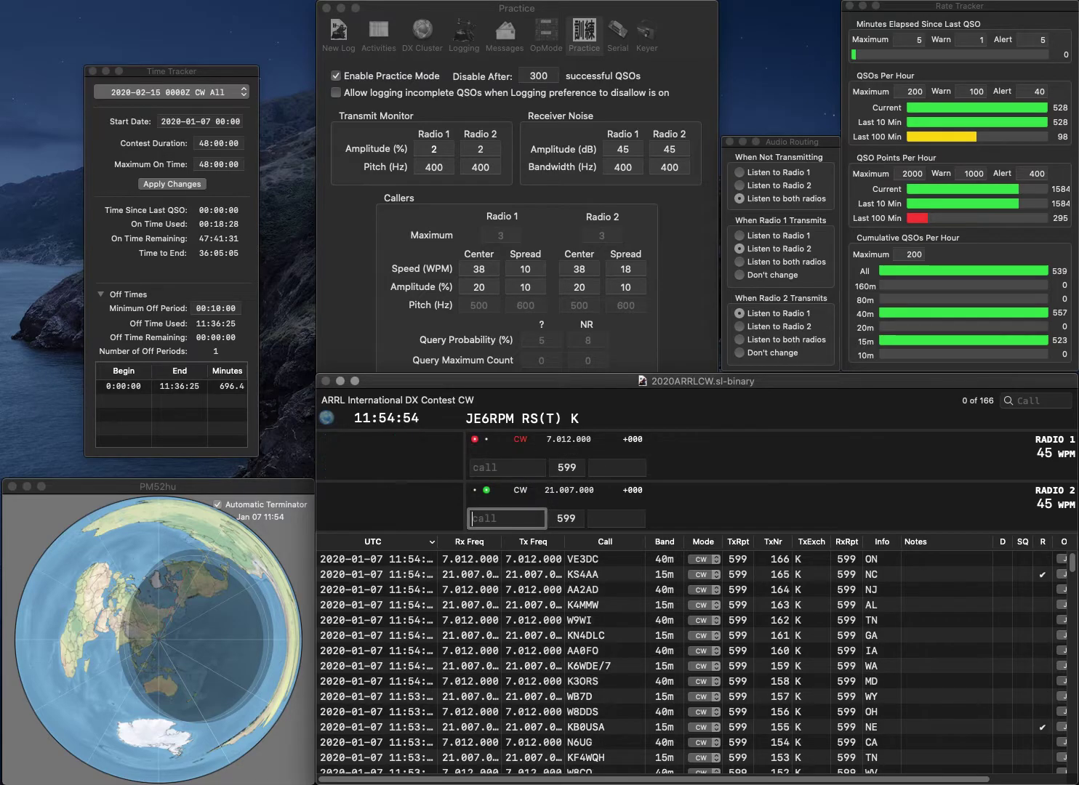
{"action": "type", "text": "KD5QX"}
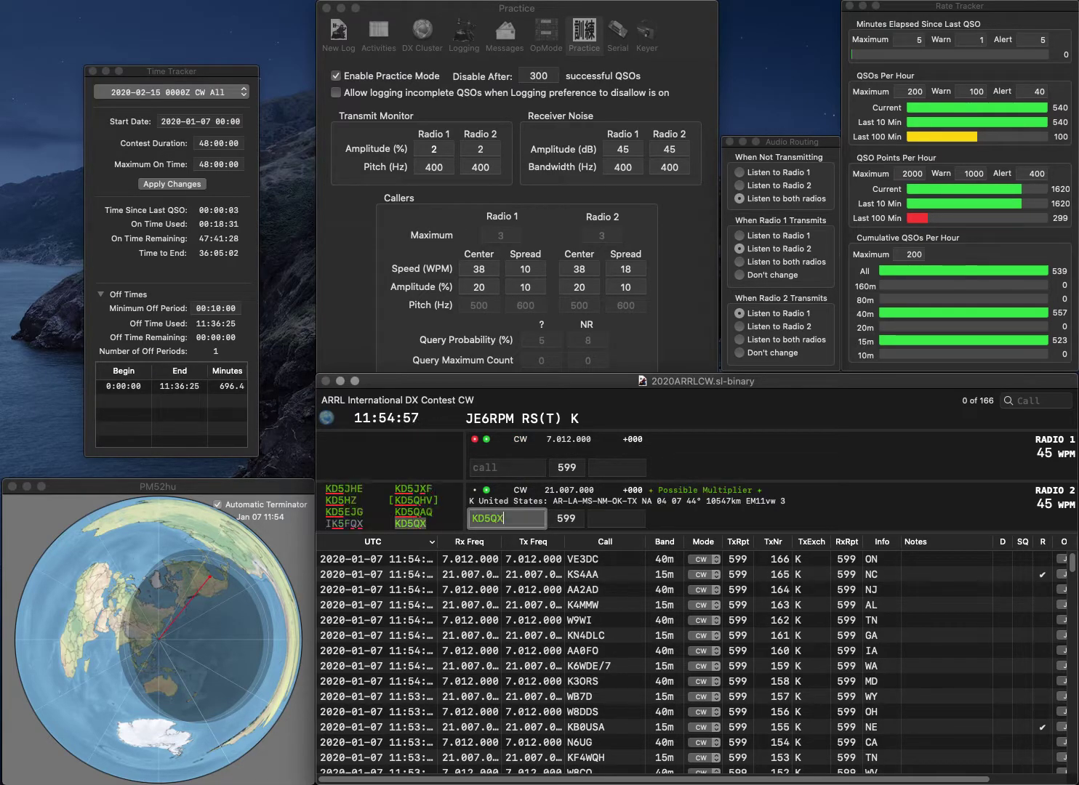
{"action": "key", "text": "Return"}
{"action": "type", "text": "7J"}
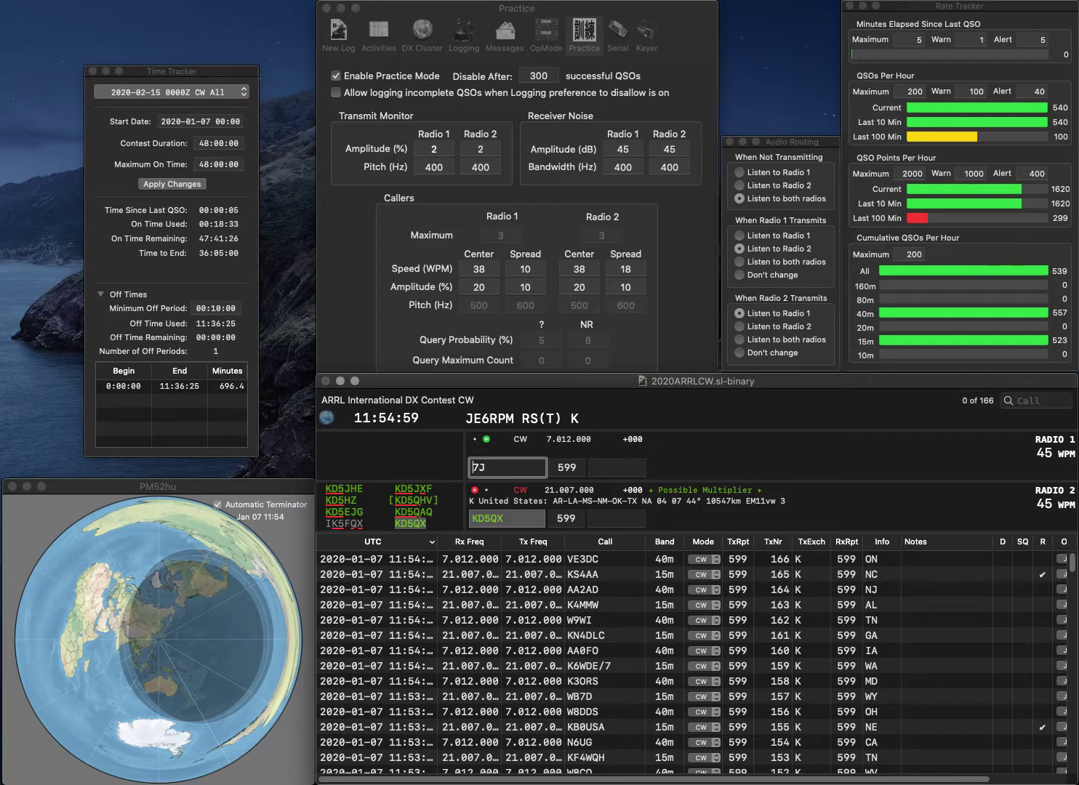
{"action": "key", "text": "Return"}
{"action": "key", "text": "space"}
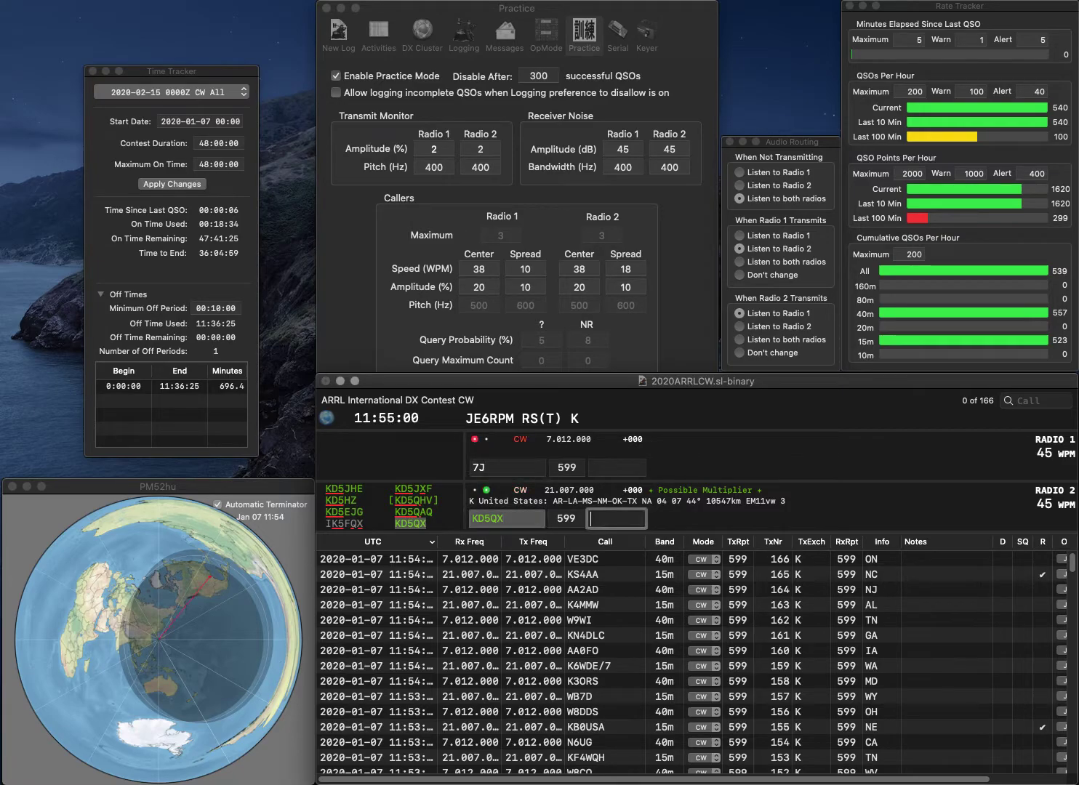
{"action": "type", "text": "TX"}
{"action": "key", "text": "Return"}
- Correct and complete the partial 7J on Radio 1 to N5QJ and answer it, and answer K1EEE on Radio 2
{"action": "type", "text": "N5"}
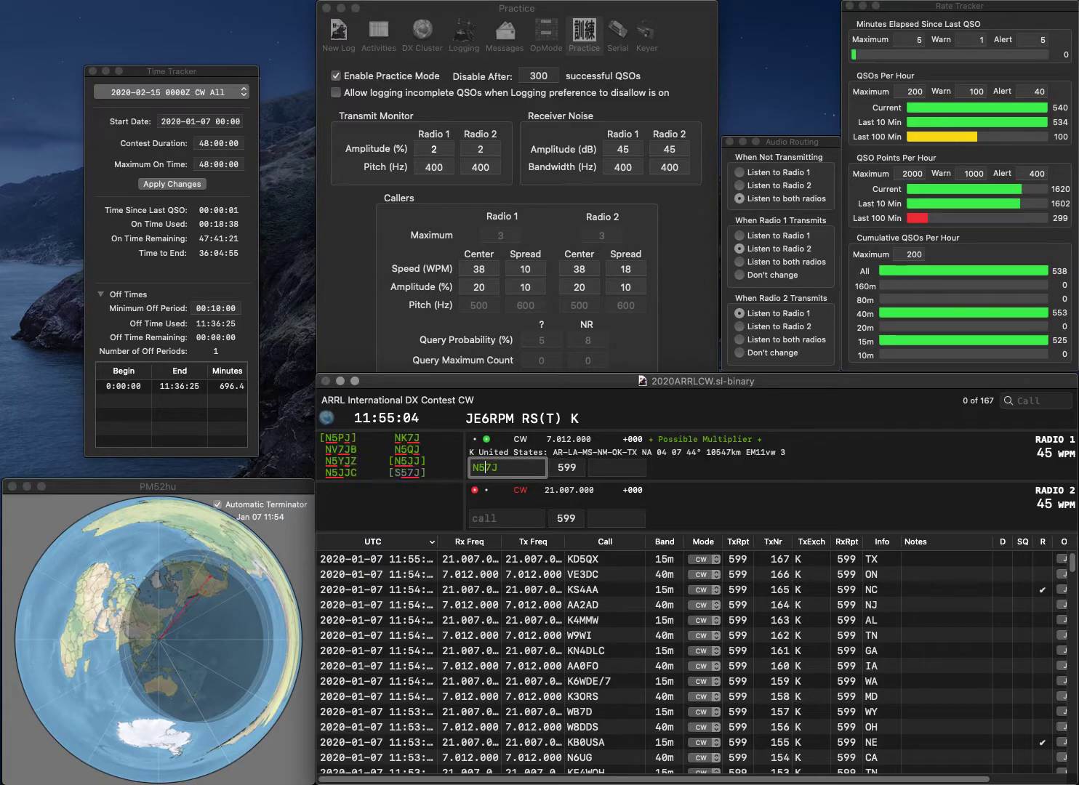
{"action": "key", "text": "Delete"}
{"action": "type", "text": "Q"}
{"action": "key", "text": "Return"}
{"action": "type", "text": "K1EEE"}
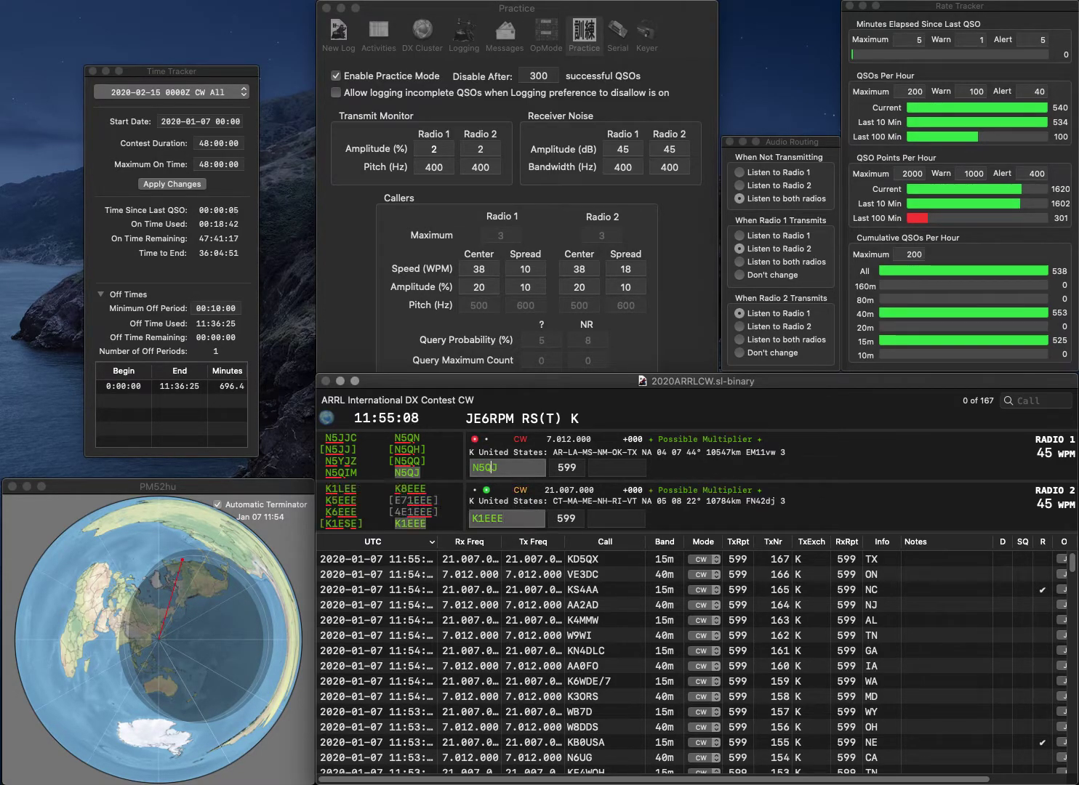
{"action": "key", "text": "Return"}
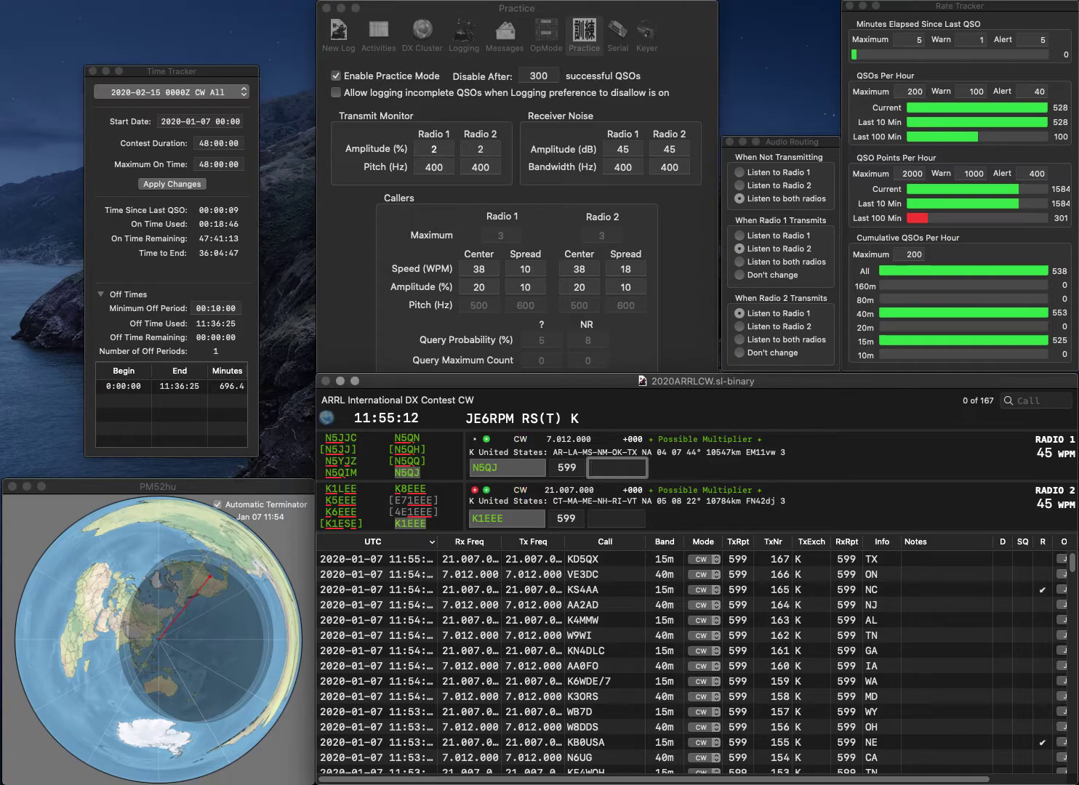
{"action": "key", "text": "Return"}
{"action": "type", "text": "CT"}
{"action": "key", "text": "Return"}
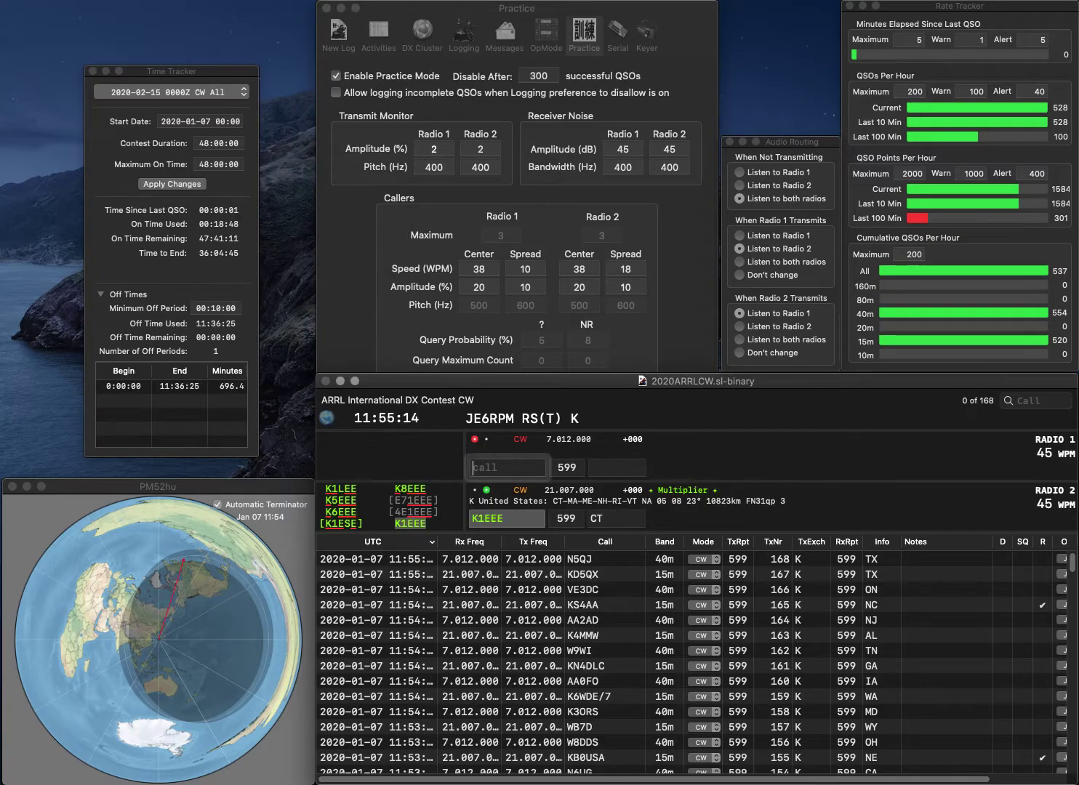
{"action": "type", "text": "KW4HQ"}
{"action": "key", "text": "Return"}
{"action": "type", "text": "VE1DT"}
{"action": "key", "text": "Return"}
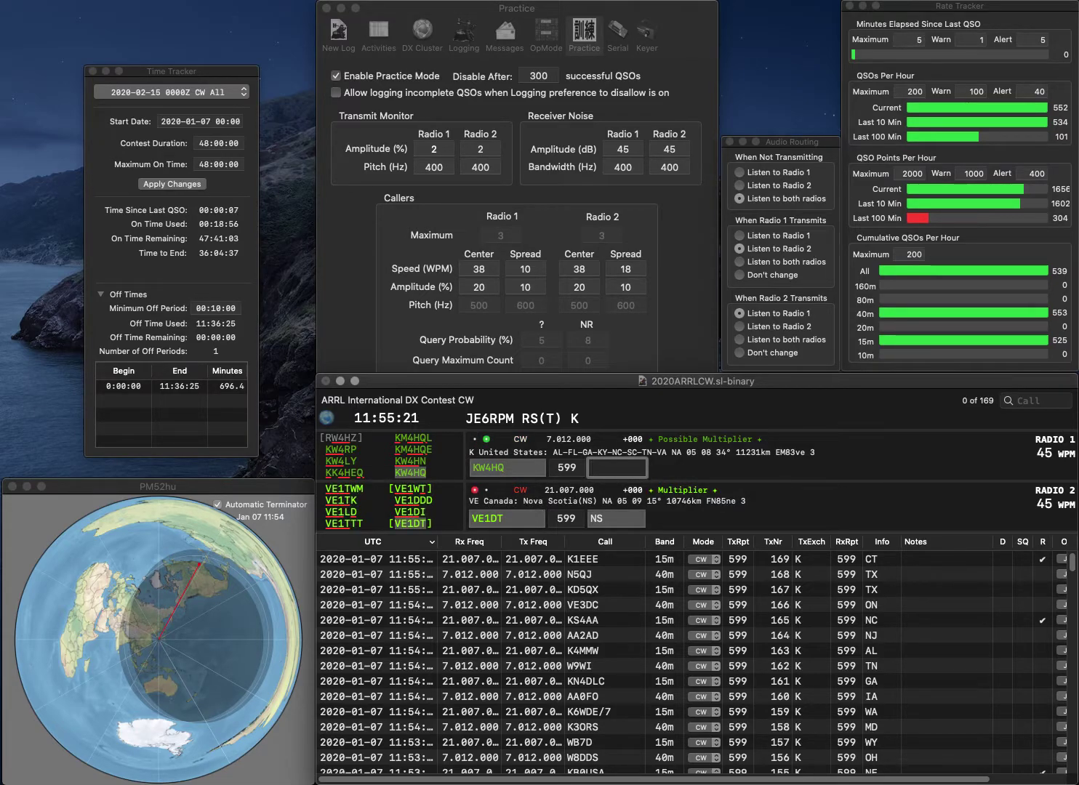
{"action": "key", "text": "Return"}
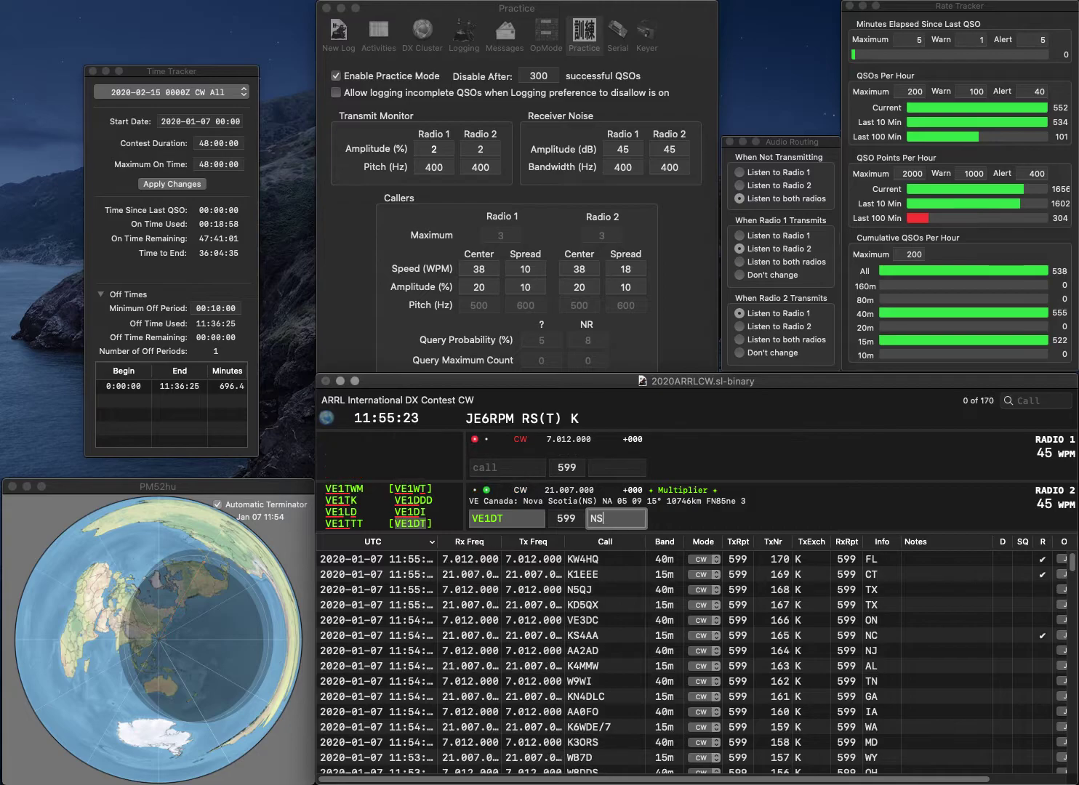
{"action": "type", "text": "NS"}
{"action": "key", "text": "Return"}
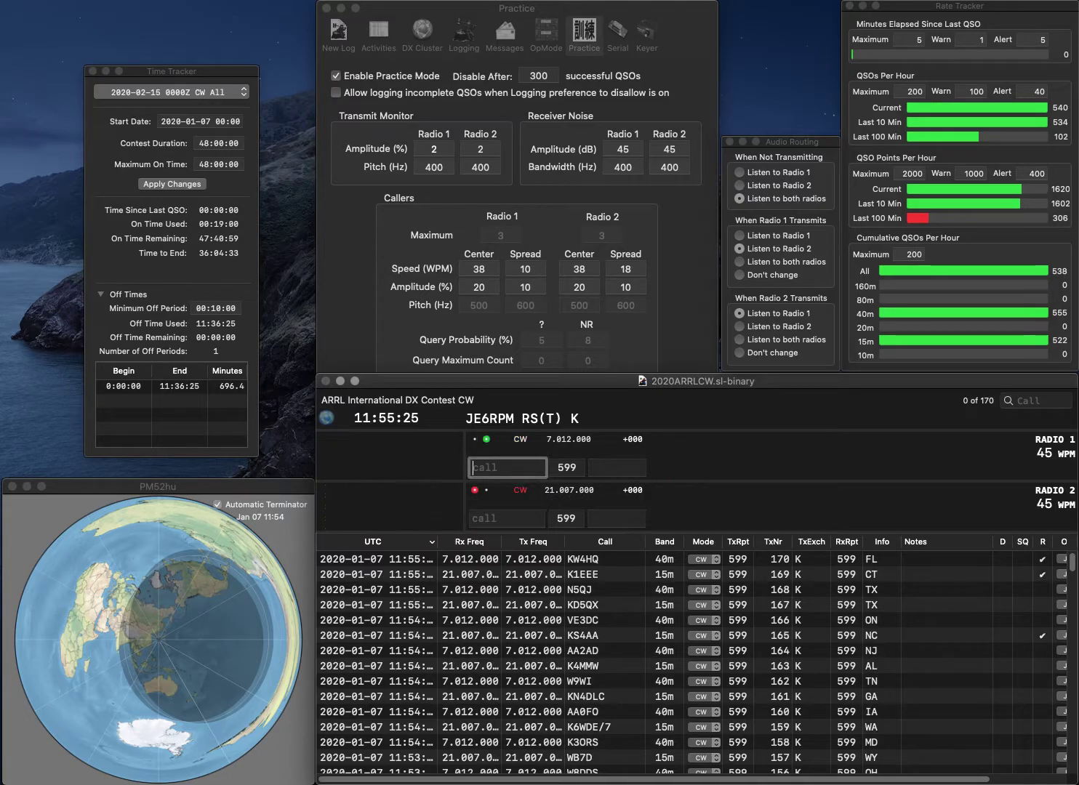
- Query the partial calls 7G on Radio 1 and 6BR on Radio 2
{"action": "key", "text": "BackSpace"}
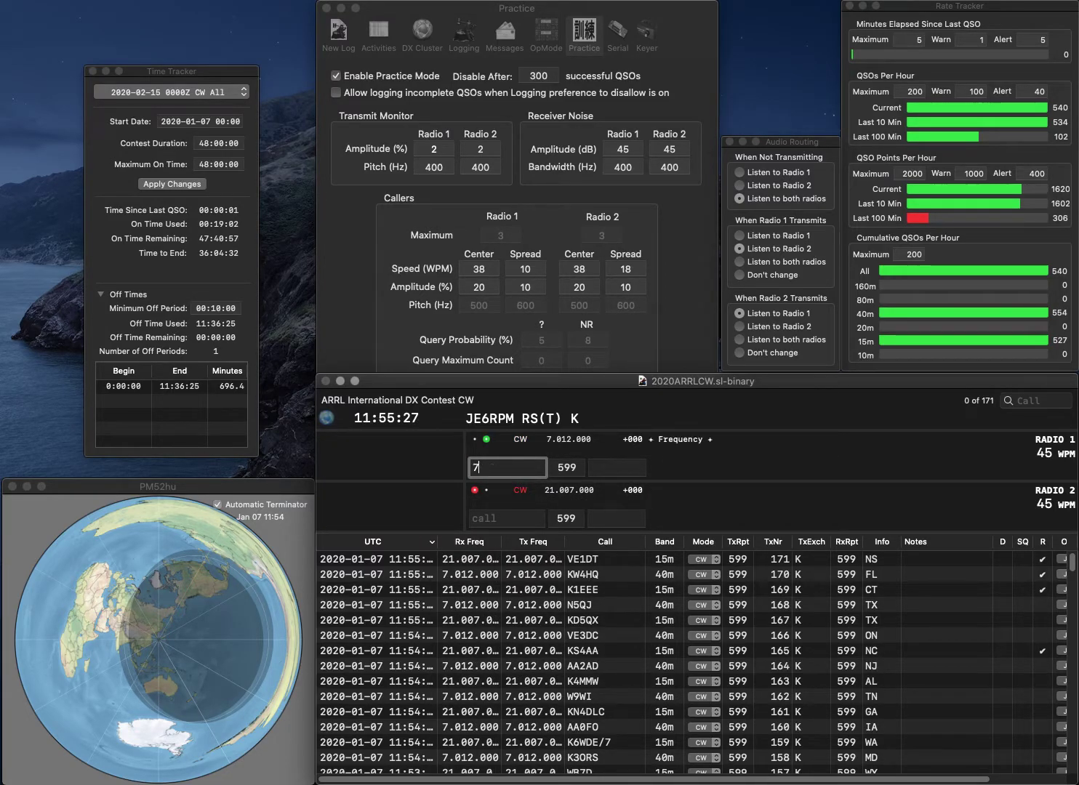
{"action": "type", "text": "7G"}
{"action": "key", "text": "Return"}
{"action": "type", "text": "6BR"}
{"action": "key", "text": "Return"}
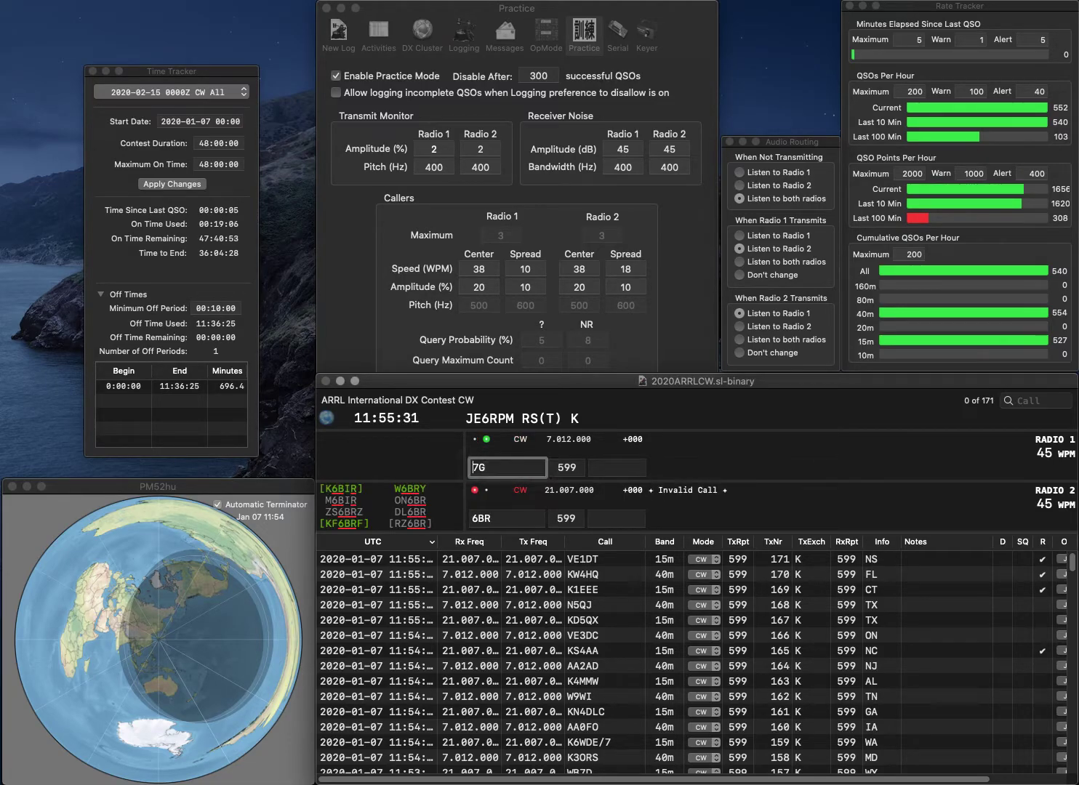
{"action": "key", "text": "Return"}
{"action": "type", "text": "V"}
{"action": "key", "text": "BackSpace"}
{"action": "key", "text": "Left"}
{"action": "key", "text": "Left"}
{"action": "key", "text": "Left"}
{"action": "type", "text": "VE"}
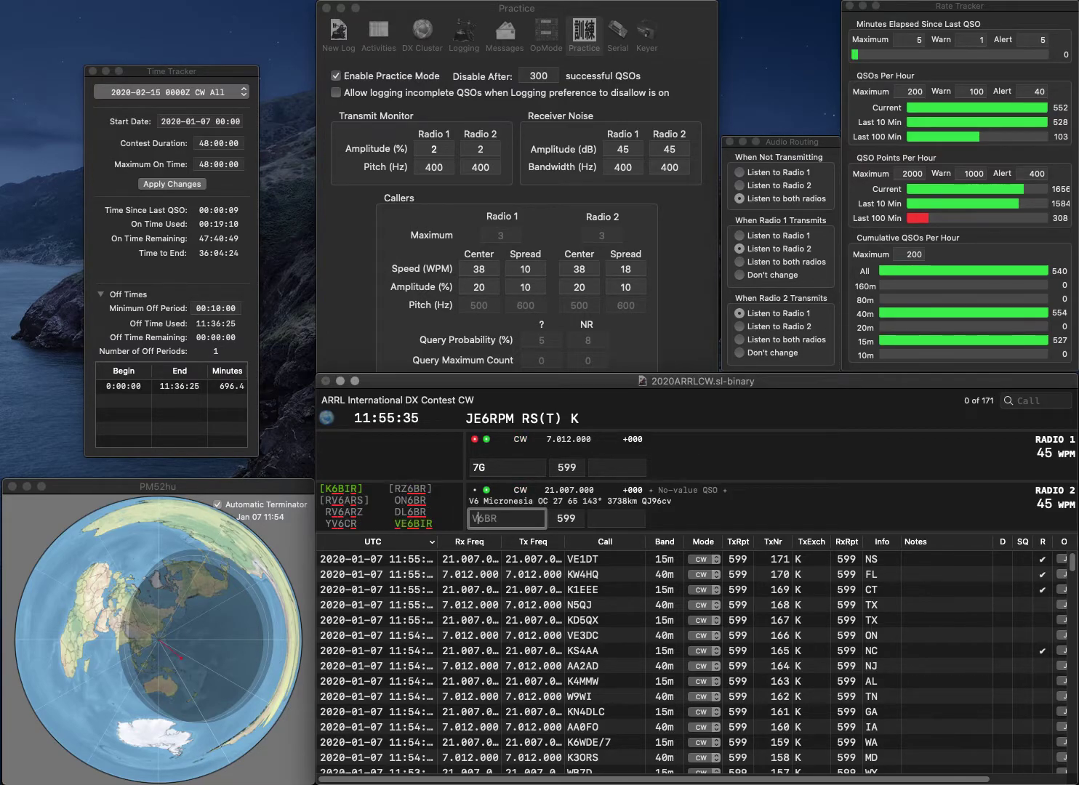
{"action": "key", "text": "Return"}
{"action": "type", "text": "KT"}
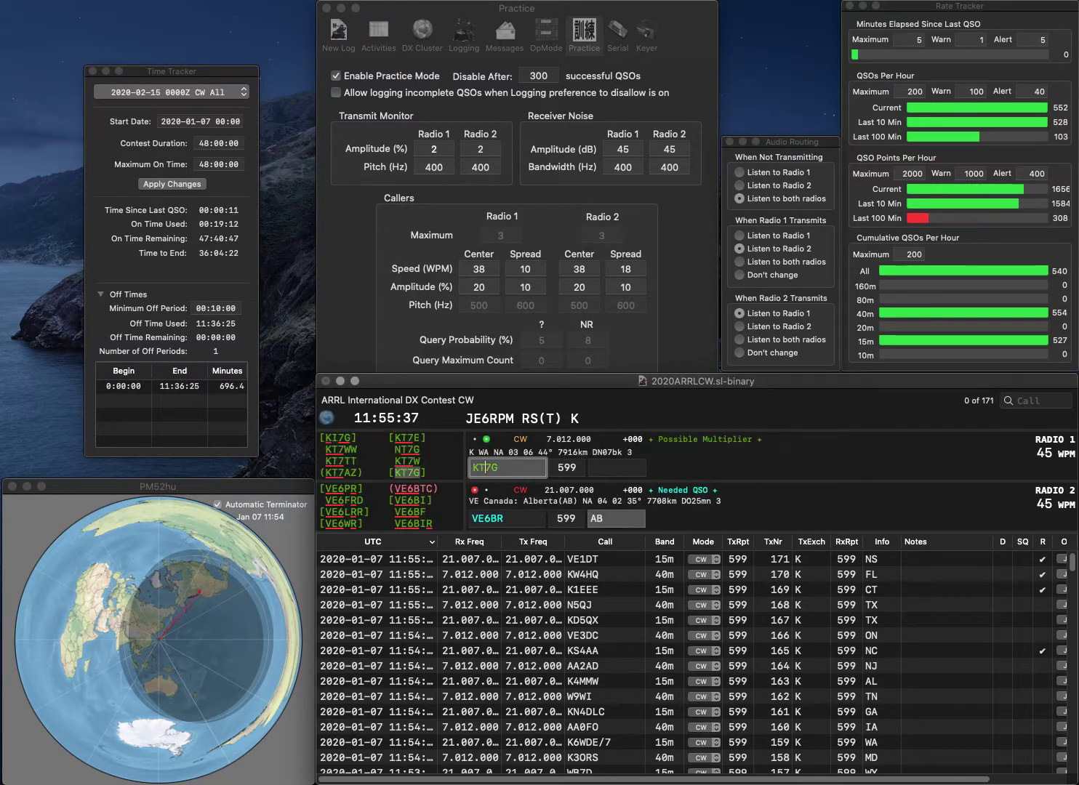
{"action": "key", "text": "Return"}
{"action": "key", "text": "space"}
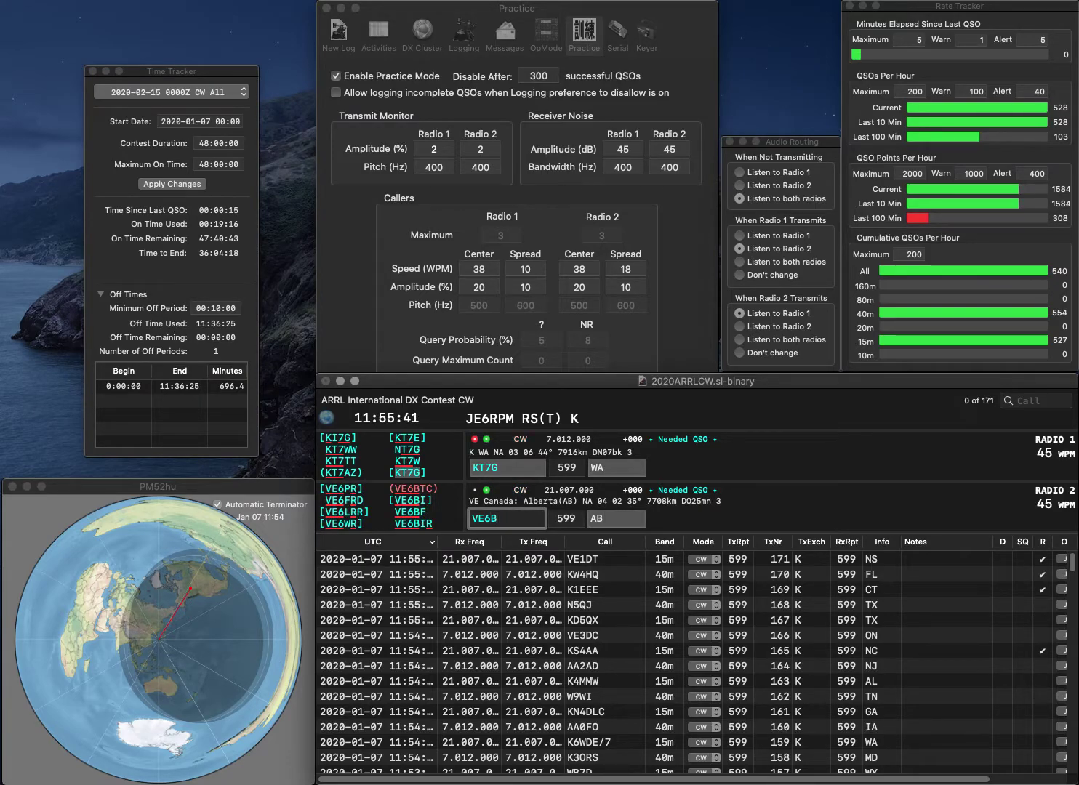
{"action": "type", "text": "F"}
{"action": "key", "text": "Return"}
{"action": "key", "text": "Return"}
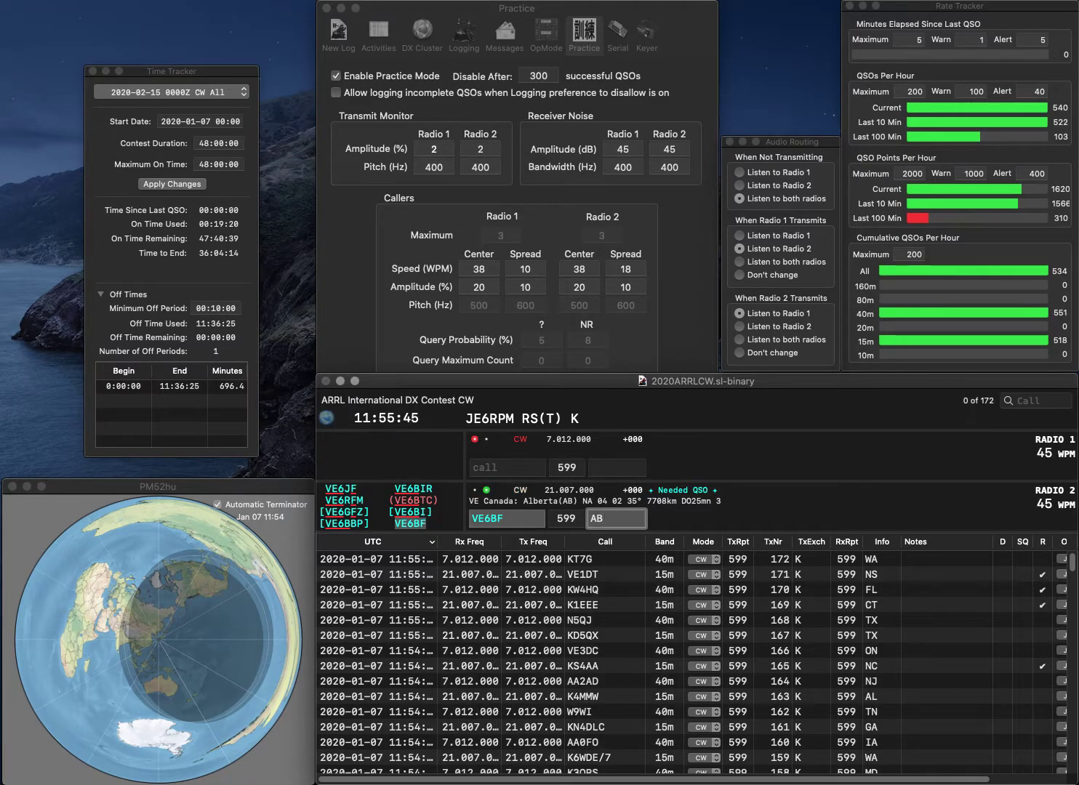
{"action": "key", "text": "Return"}
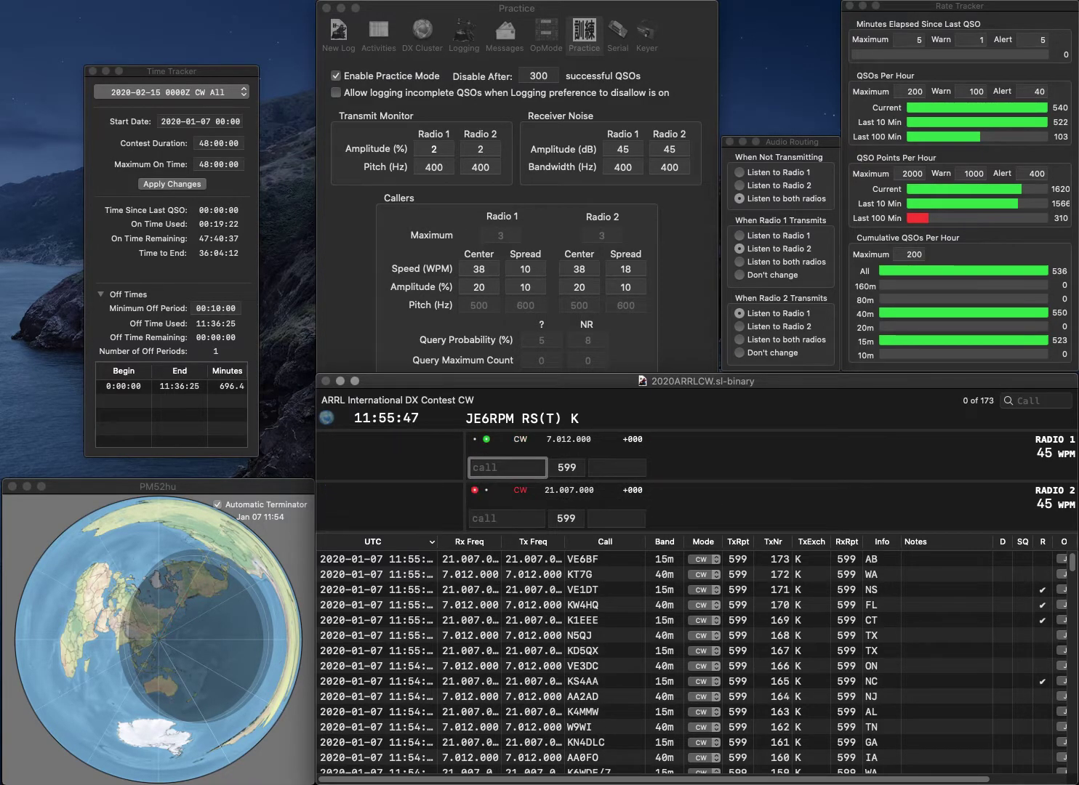
{"action": "key", "text": "Return"}
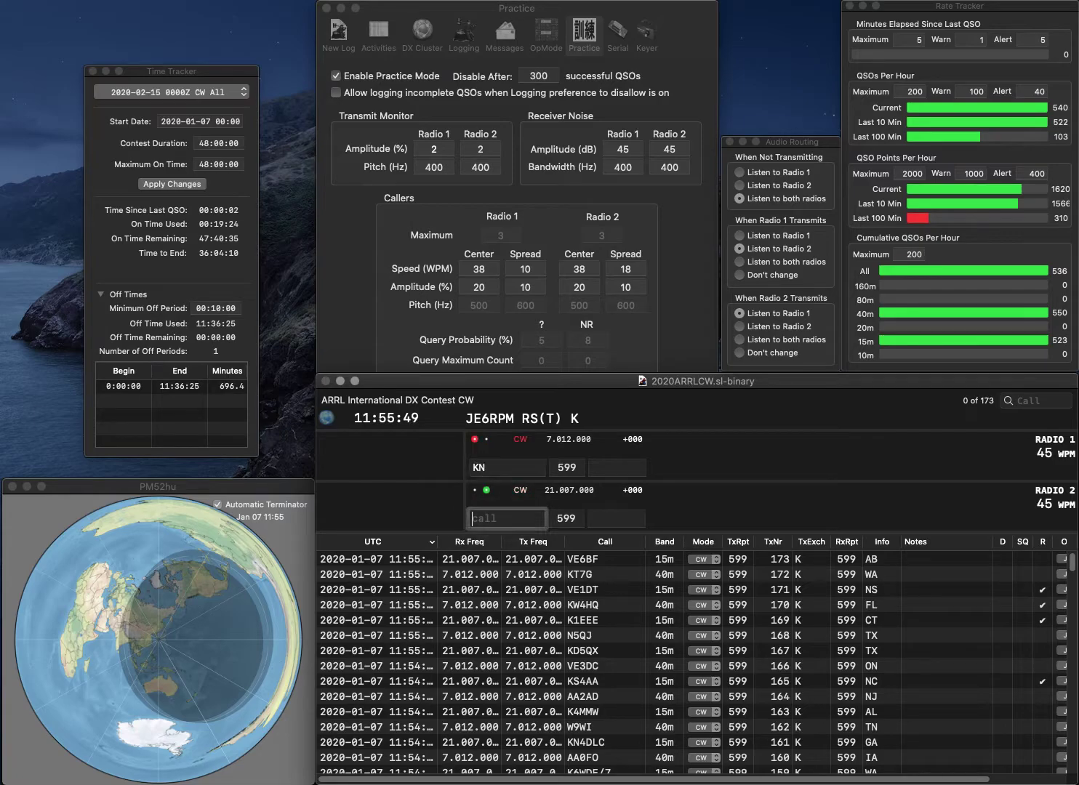
{"action": "type", "text": "W7ZKUV"}
{"action": "key", "text": "Return"}
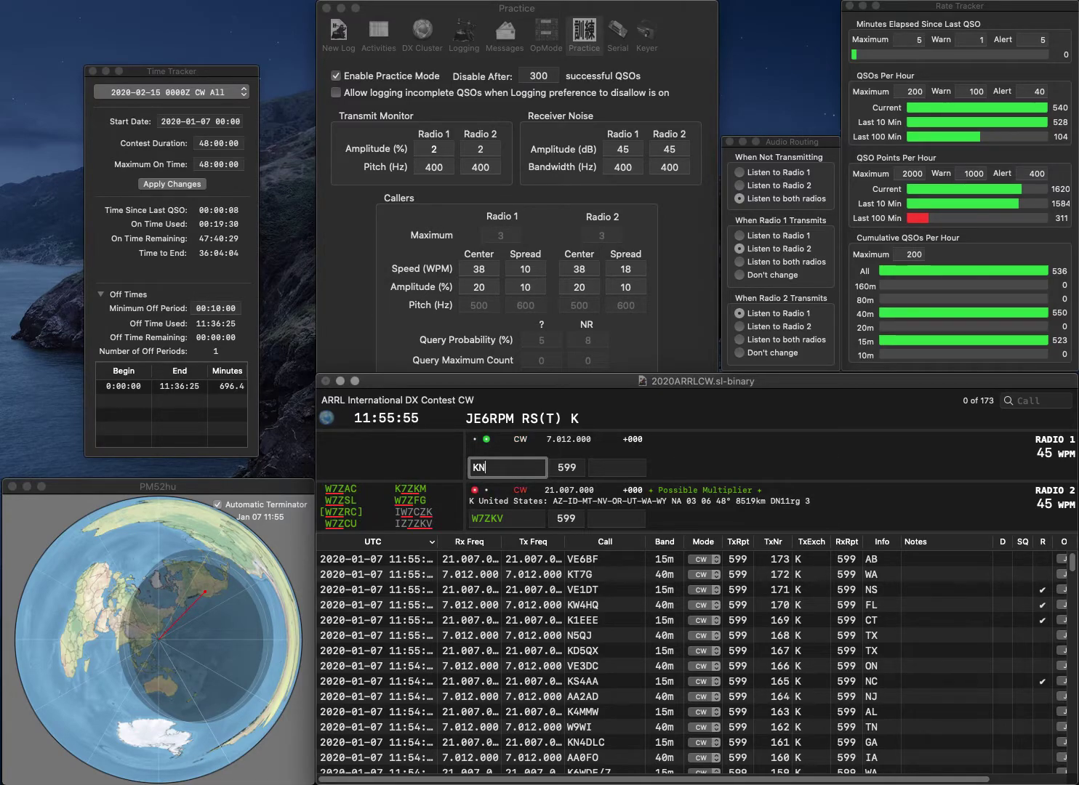
{"action": "type", "text": "7T"}
{"action": "key", "text": "Return"}
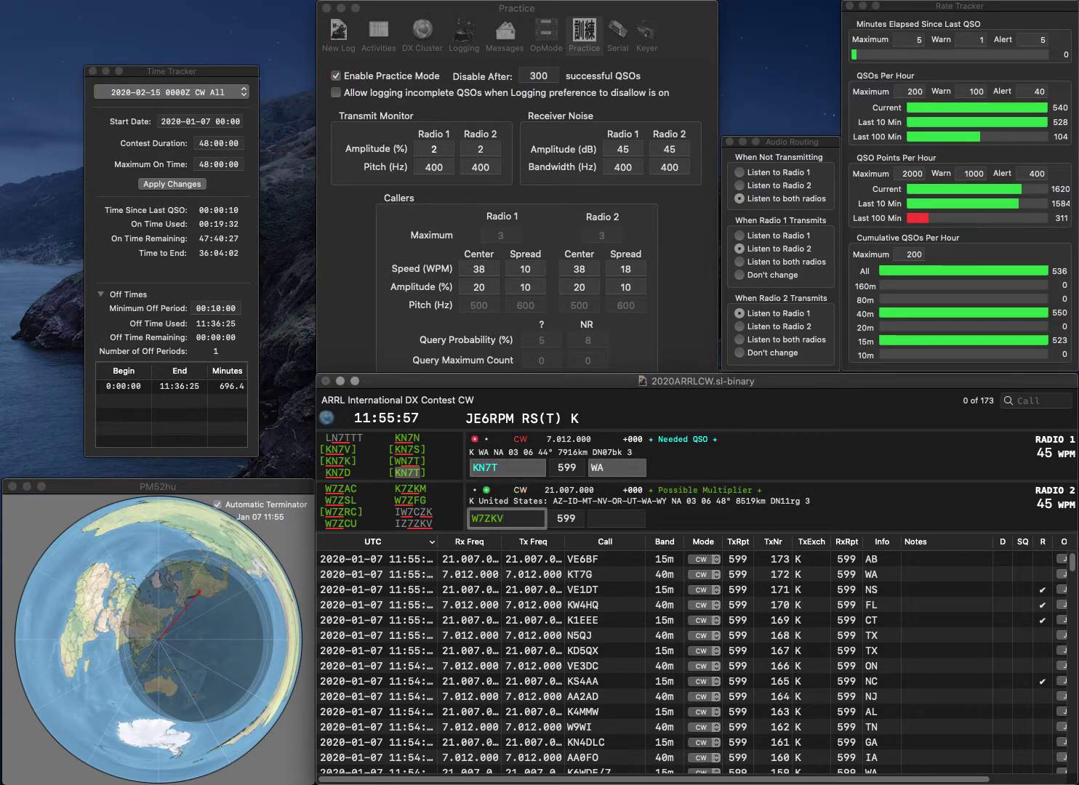
{"action": "type", "text": "C"}
{"action": "key", "text": "Delete"}
{"action": "type", "text": "U"}
{"action": "key", "text": "Return"}
{"action": "key", "text": "space"}
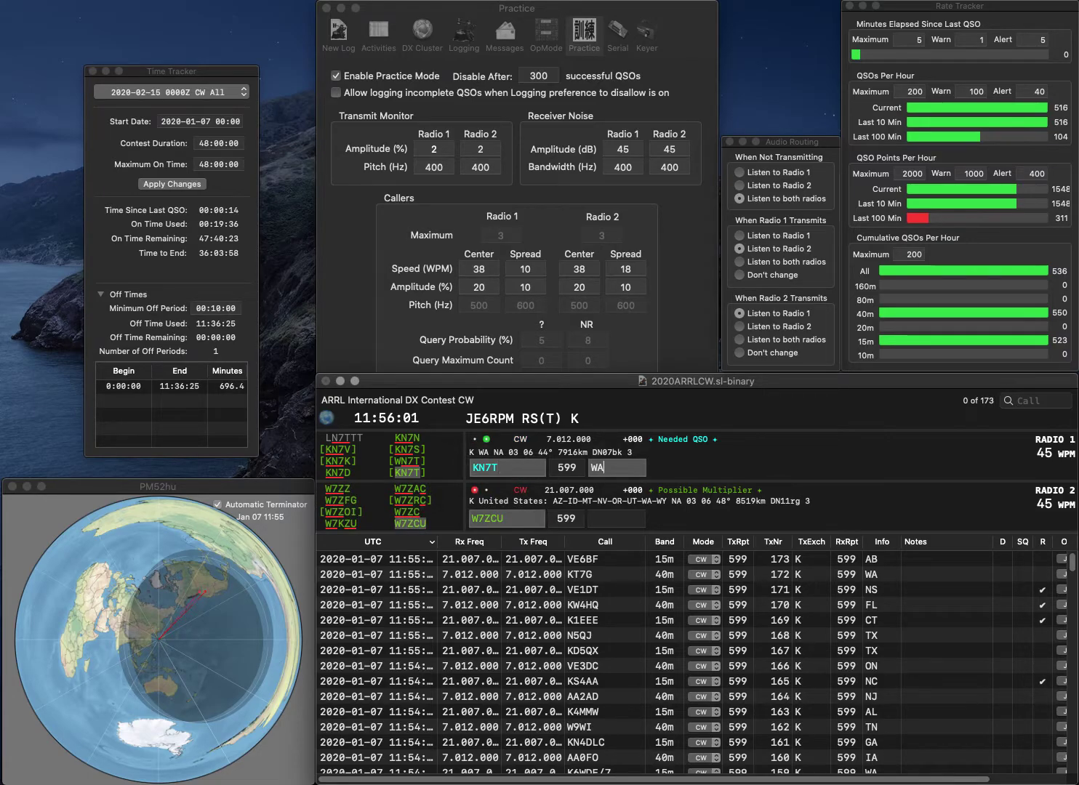
{"action": "key", "text": "Return"}
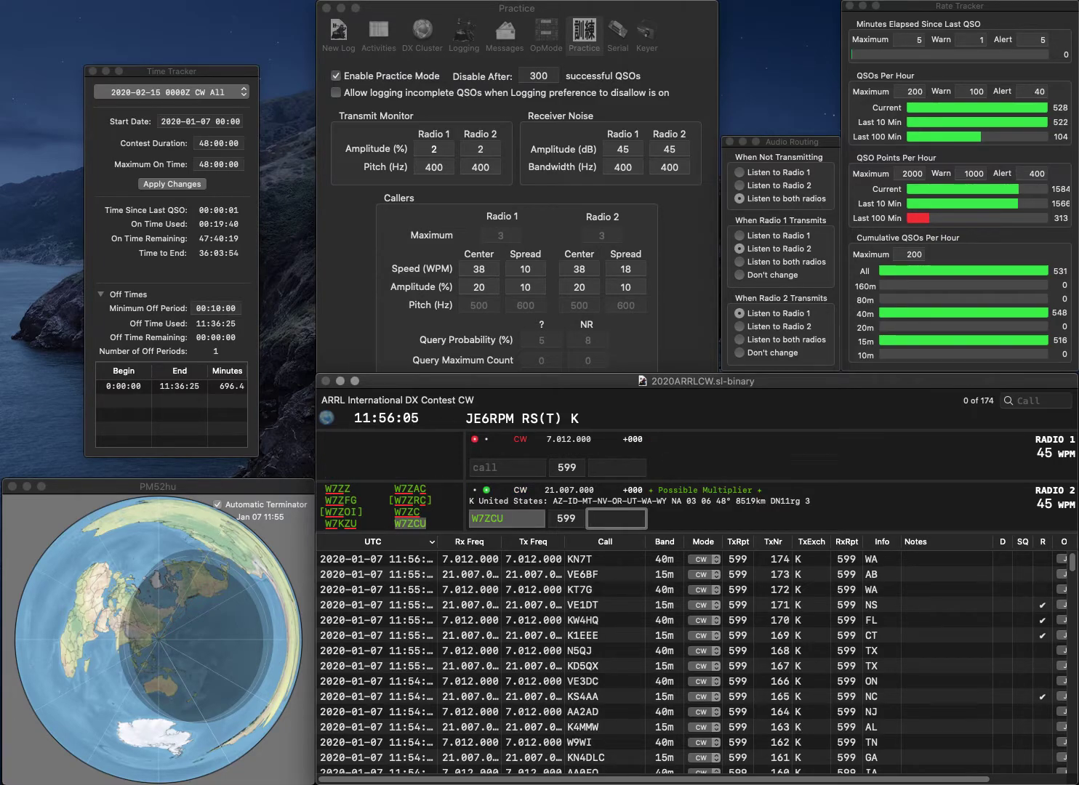
{"action": "type", "text": "WA"}
{"action": "key", "text": "Return"}
- Answer N4JG on Radio 1 and N4CCJ on Radio 2
{"action": "type", "text": "N4JG"}
{"action": "key", "text": "Return"}
{"action": "type", "text": "N4"}
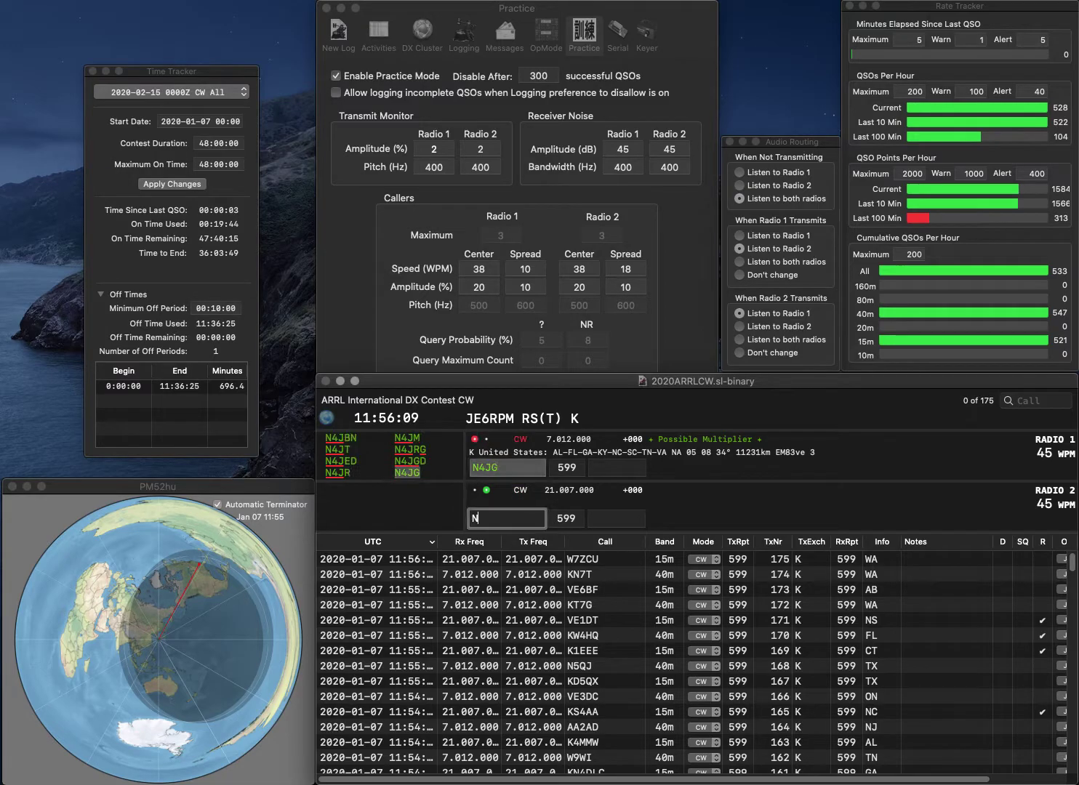
{"action": "type", "text": "CCJ"}
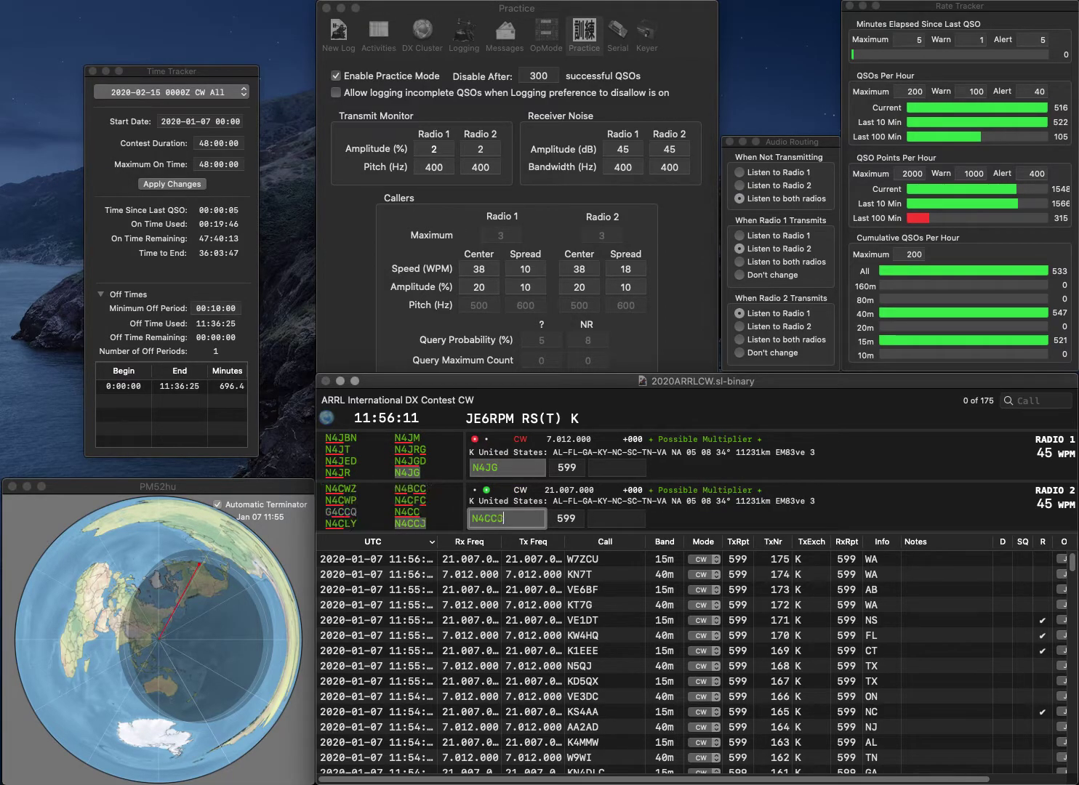
{"action": "key", "text": "Return"}
{"action": "key", "text": "Tab"}
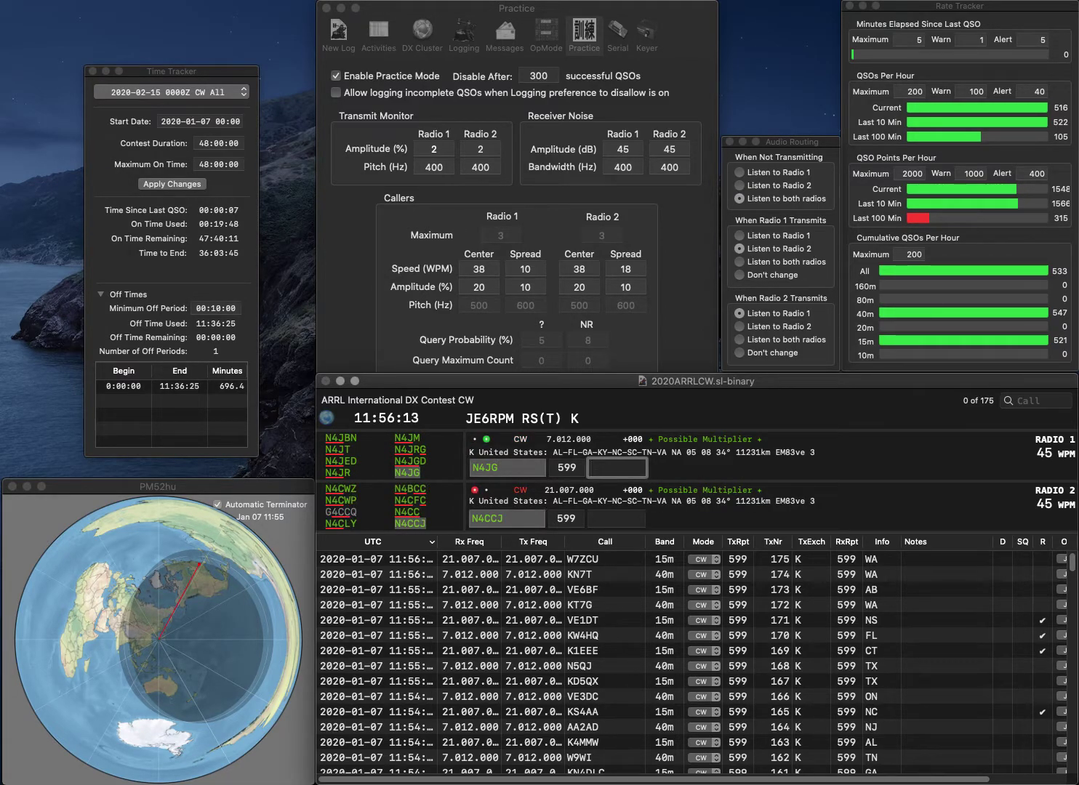
{"action": "type", "text": "NC"}
{"action": "key", "text": "Return"}
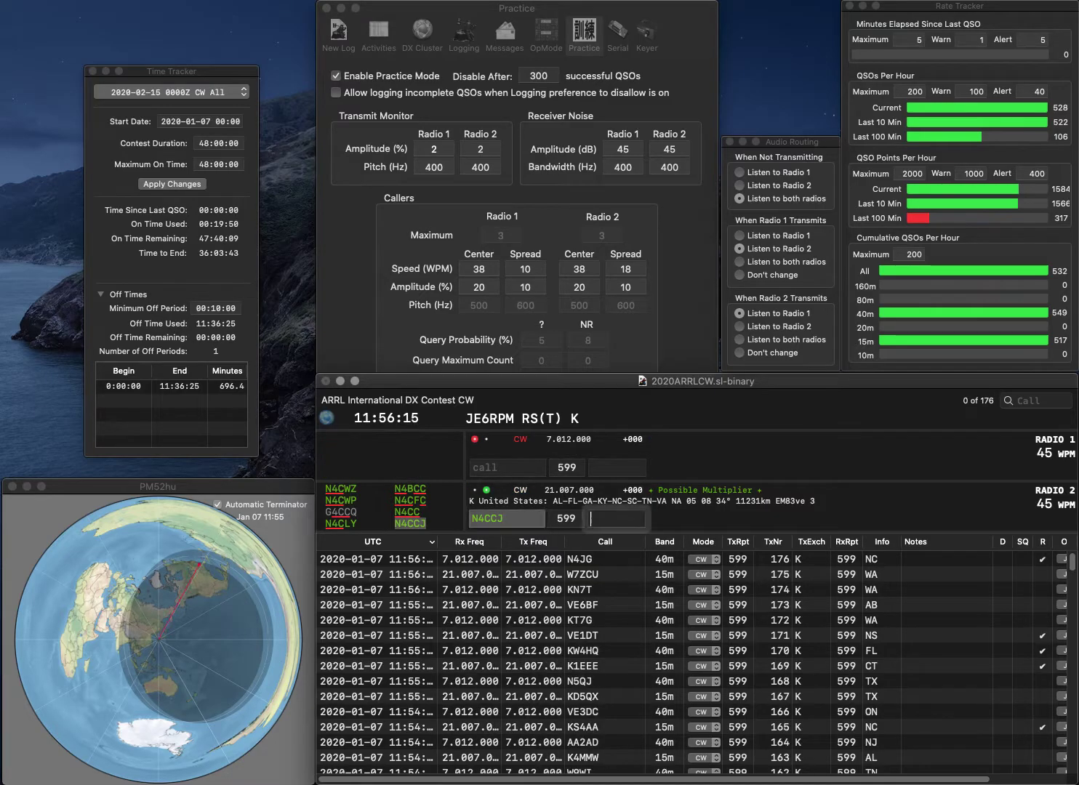
{"action": "type", "text": "VA"}
{"action": "key", "text": "Return"}
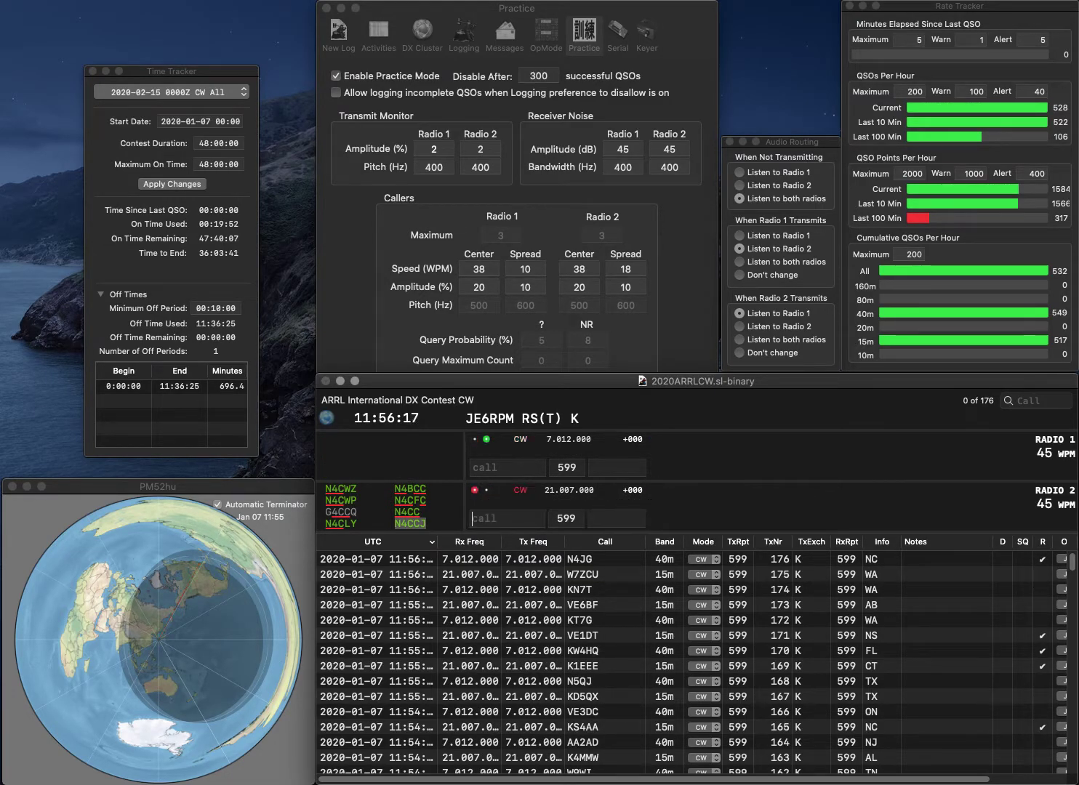
{"action": "type", "text": "6FU"}
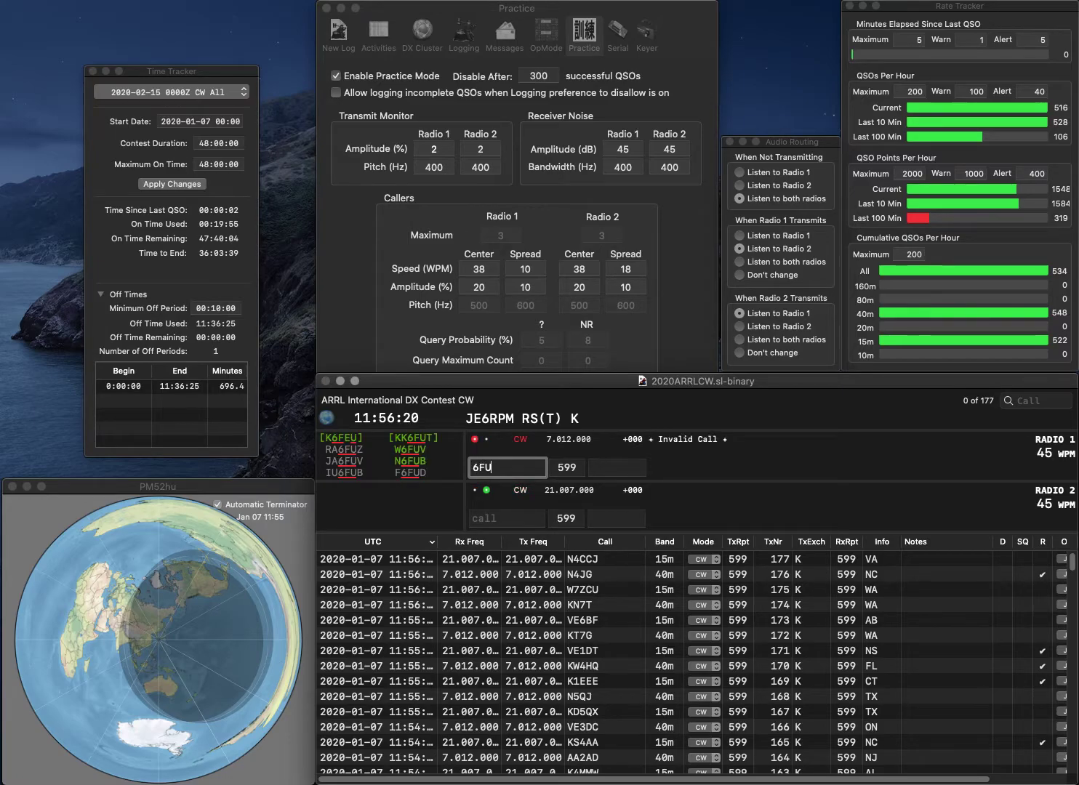
{"action": "key", "text": "Down"}
{"action": "type", "text": "N6"}
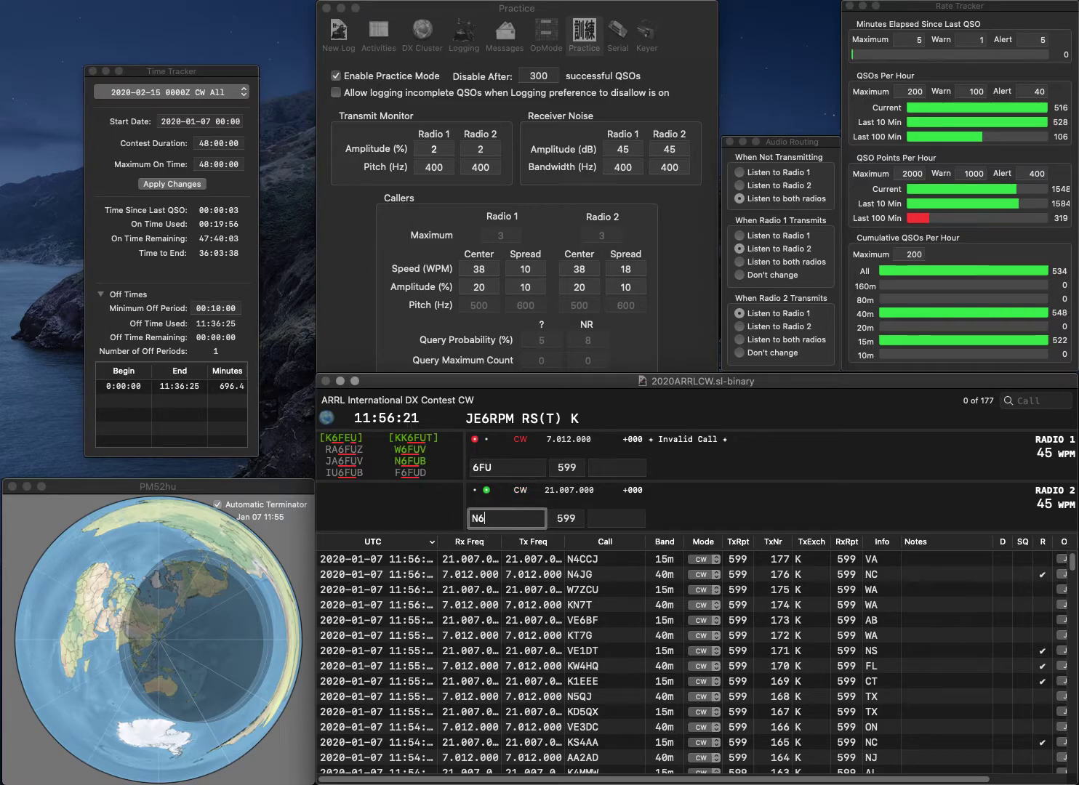
{"action": "type", "text": "CTB"}
{"action": "left_click", "coordinate": [473, 467]}
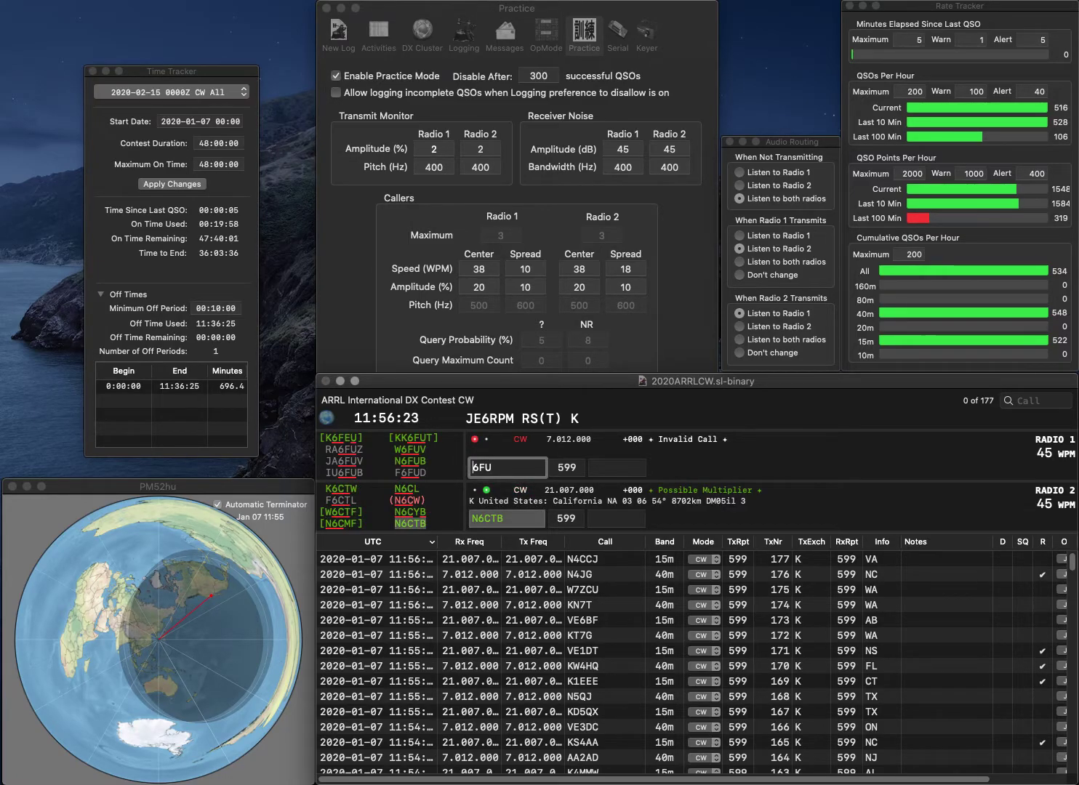
{"action": "key", "text": "Down"}
{"action": "key", "text": "Return"}
{"action": "key", "text": "Up"}
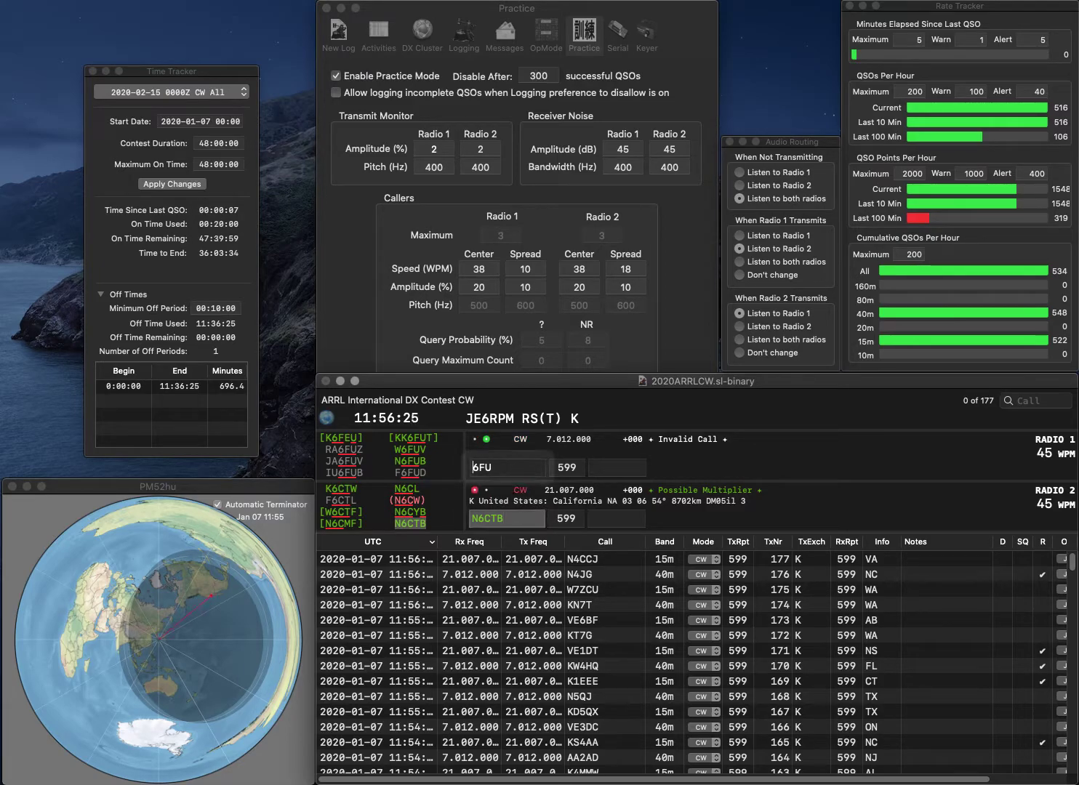
{"action": "key", "text": "BackSpace"}
{"action": "key", "text": "BackSpace"}
{"action": "type", "text": "MU"}
{"action": "key", "text": "Return"}
{"action": "key", "text": "Down"}
{"action": "key", "text": "Tab"}
{"action": "type", "text": "CA"}
{"action": "key", "text": "Return"}
- Complete the partial 6MU on Radio 1 to KK6MU and answer it, and answer K3SOM on Radio 2
{"action": "key", "text": "Tab"}
{"action": "type", "text": "K"}
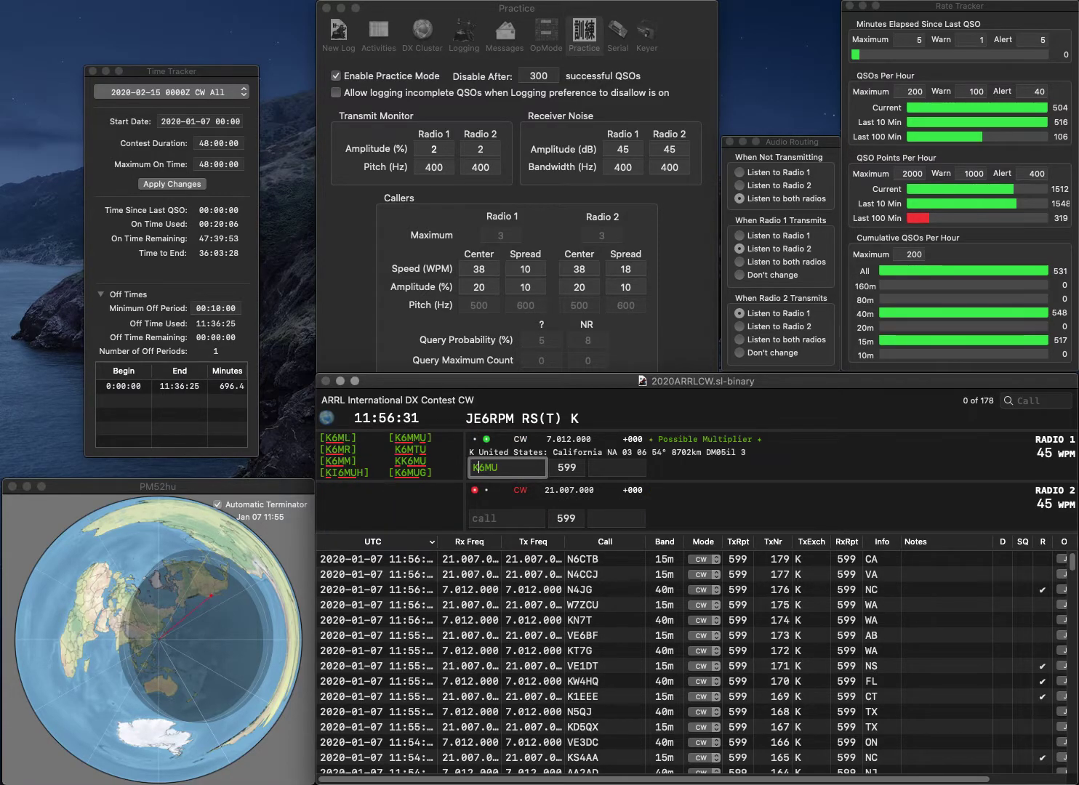
{"action": "type", "text": "K"}
{"action": "key", "text": "Return"}
{"action": "key", "text": "Tab"}
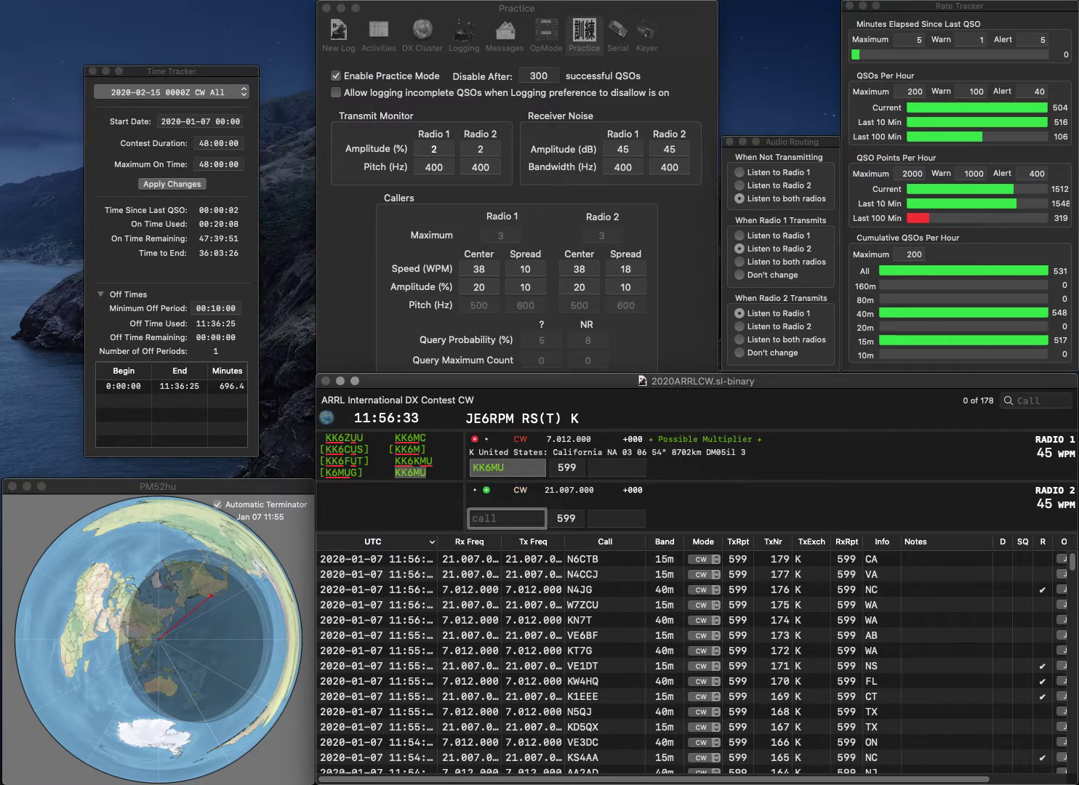
{"action": "type", "text": "K3SOM"}
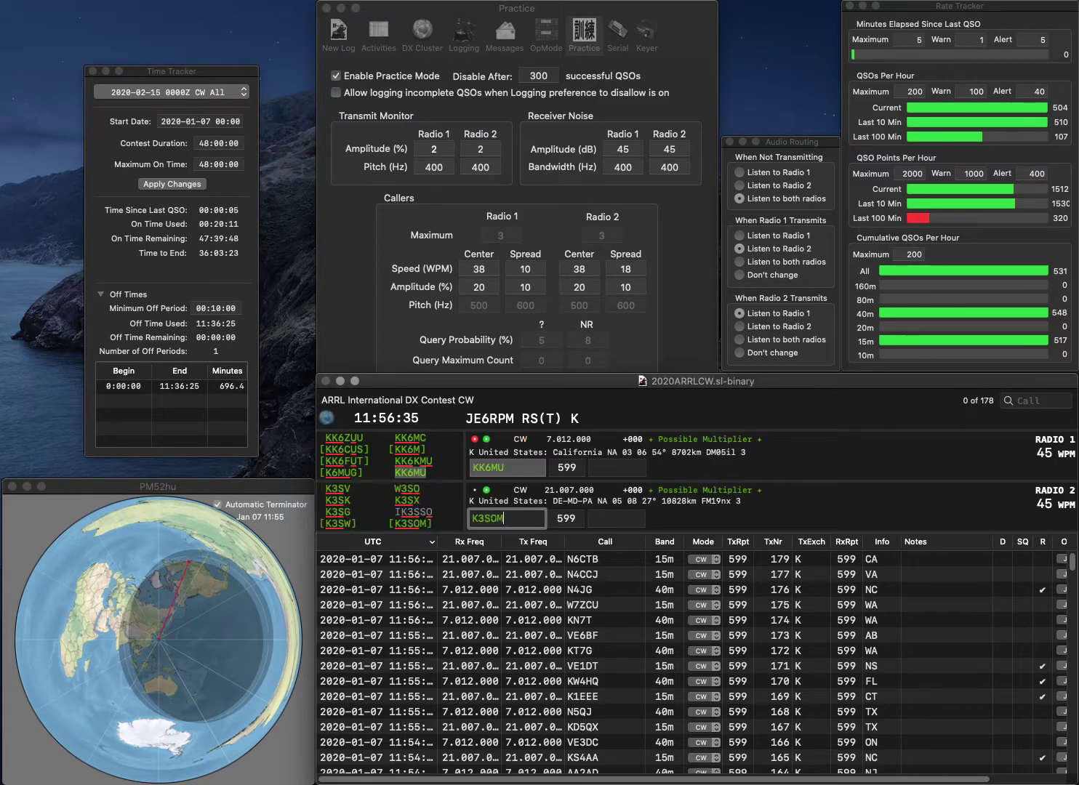
{"action": "key", "text": "Return"}
{"action": "key", "text": "Tab"}
{"action": "key", "text": "space"}
{"action": "key", "text": "space"}
{"action": "type", "text": "CA"}
{"action": "key", "text": "Tab"}
{"action": "key", "text": "Return"}
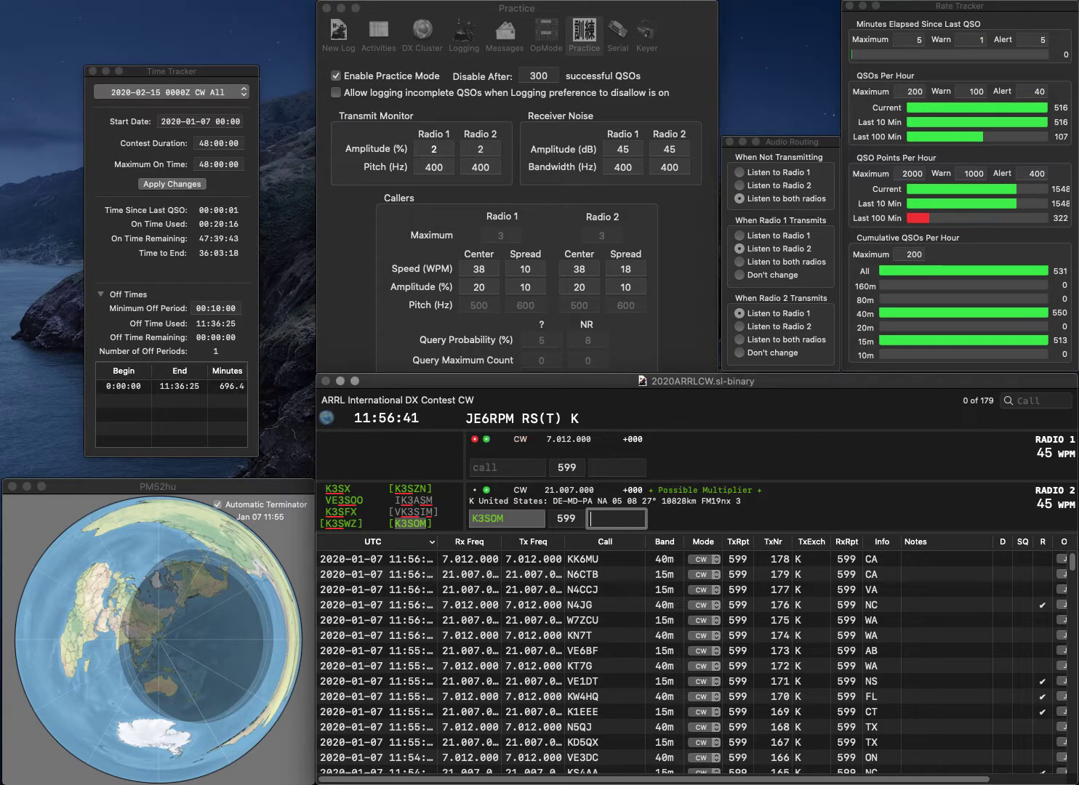
{"action": "type", "text": "PA"}
{"action": "key", "text": "Return"}
{"action": "type", "text": "WB"}
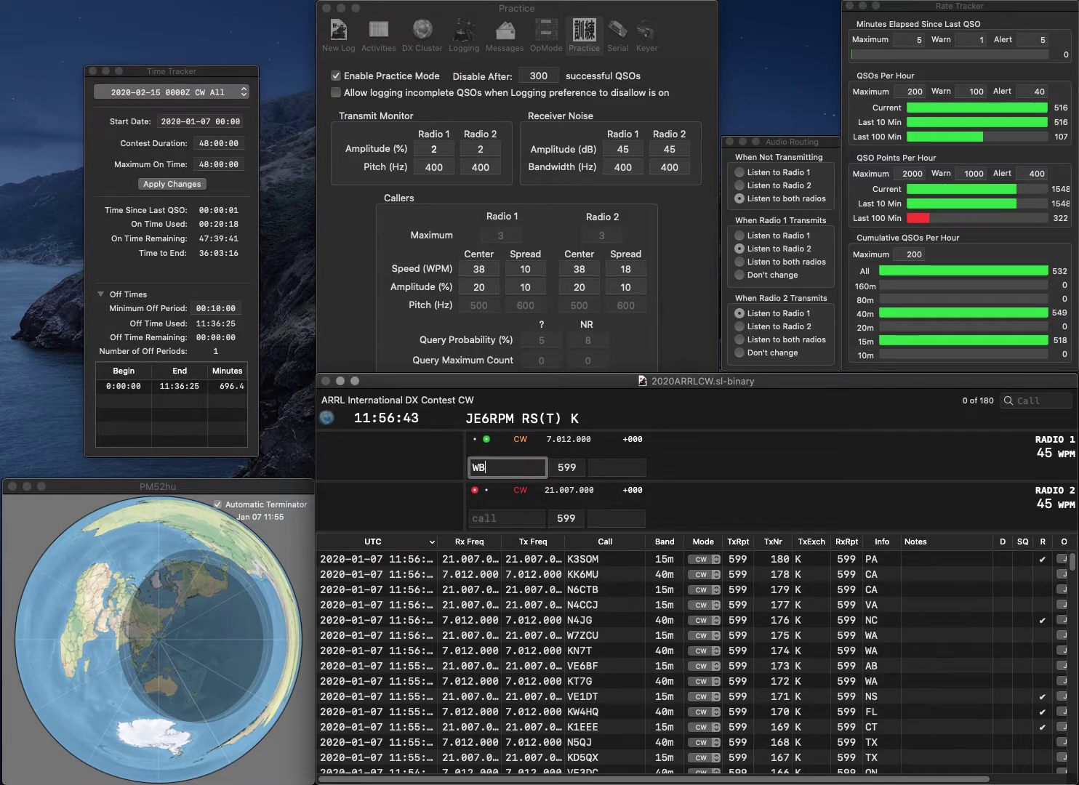
{"action": "key", "text": "Return"}
{"action": "type", "text": "KI4KGK"}
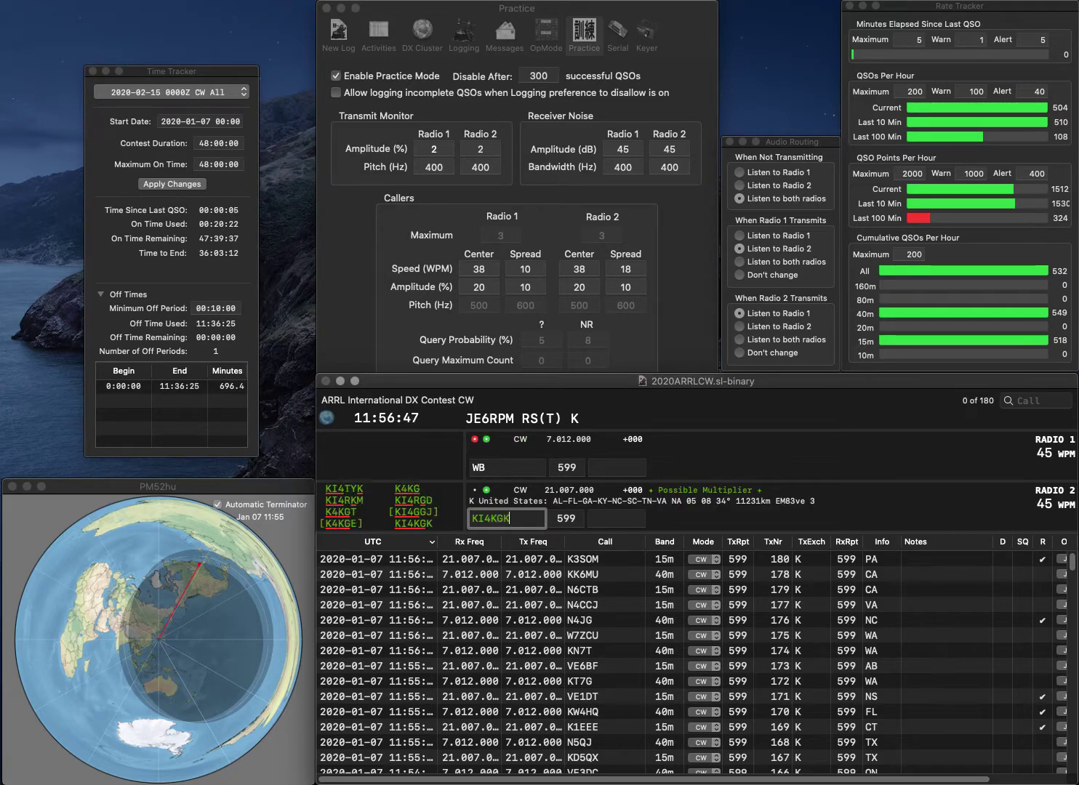
{"action": "key", "text": "Return"}
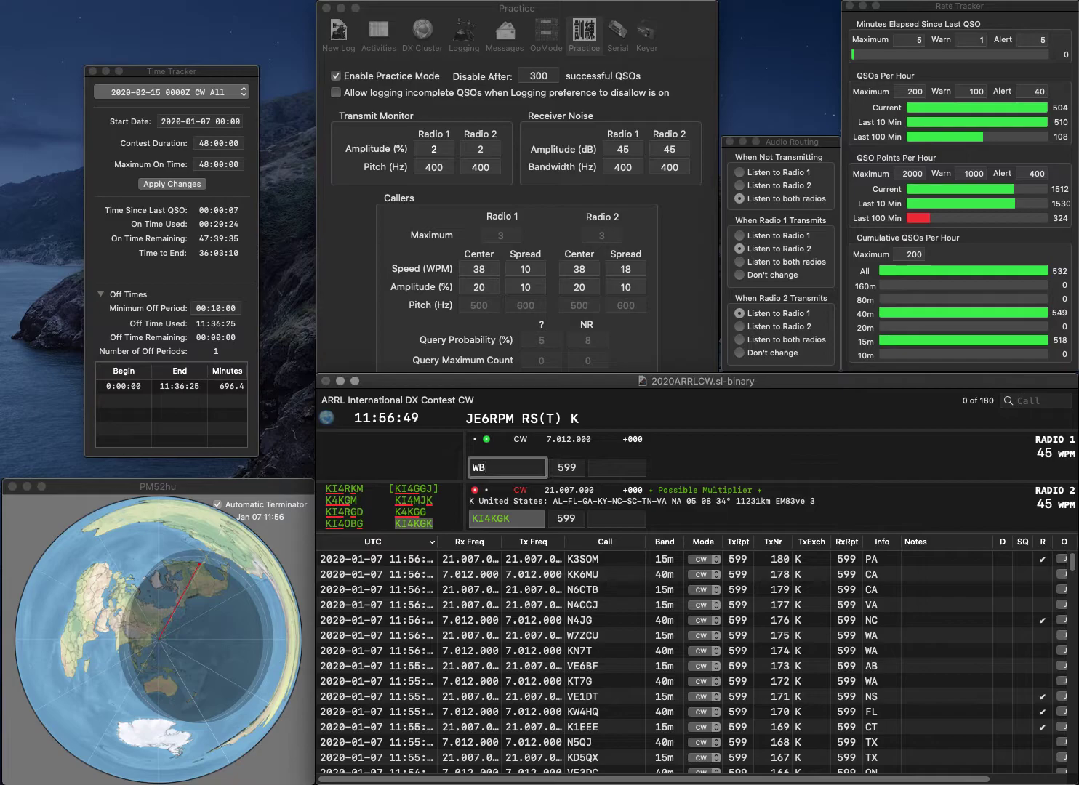
{"action": "type", "text": "5JJJ"}
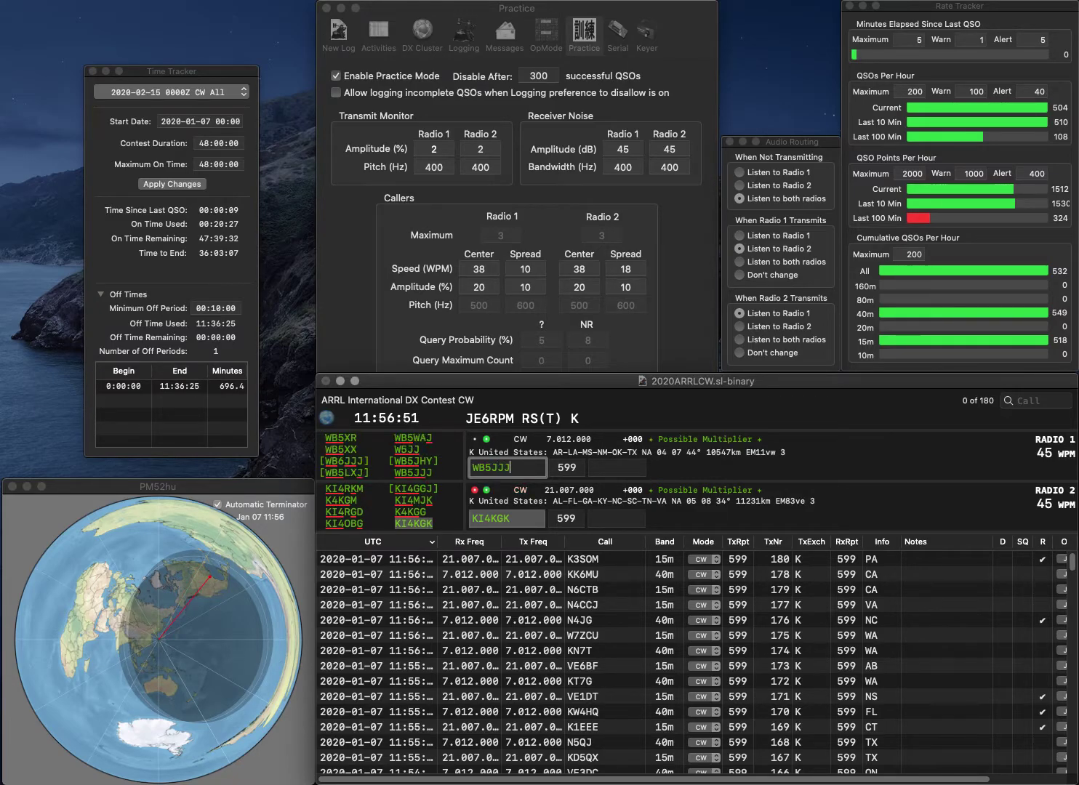
{"action": "key", "text": "Return"}
{"action": "type", "text": "VA"}
{"action": "key", "text": "Return"}
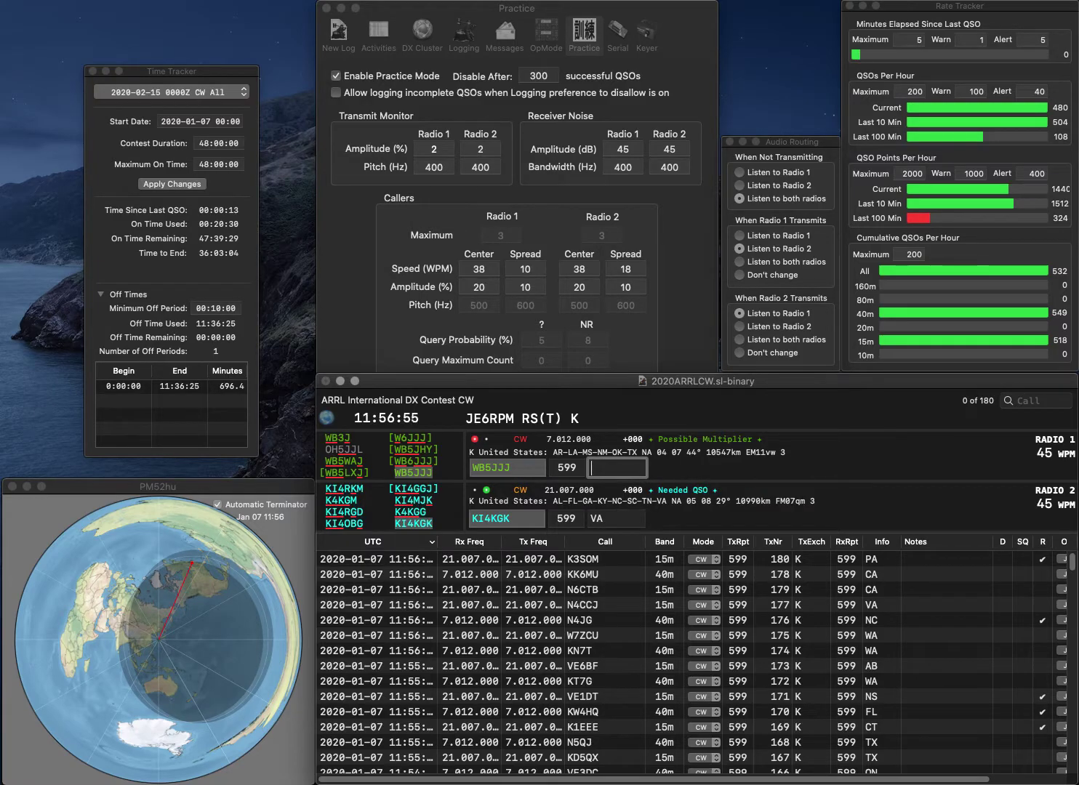
{"action": "type", "text": "NM"}
{"action": "key", "text": "Return"}
{"action": "type", "text": "K8"}
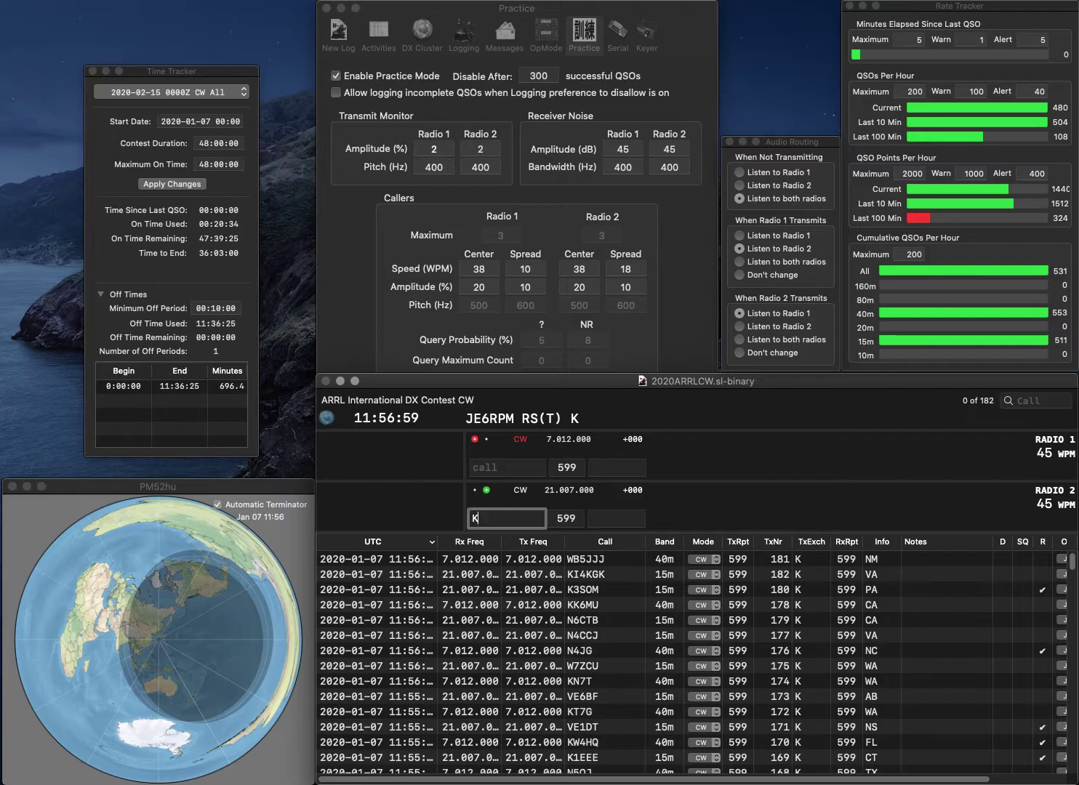
{"action": "type", "text": "QKY"}
{"action": "key", "text": "Return"}
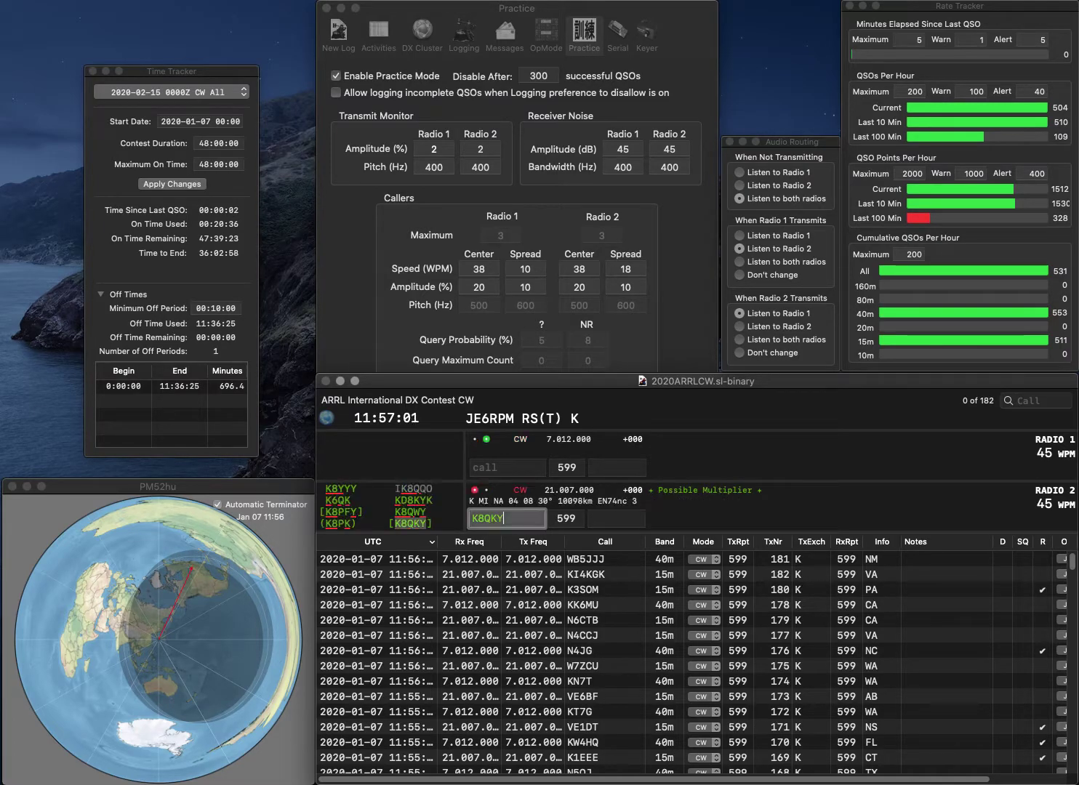
{"action": "type", "text": "VA6UV"}
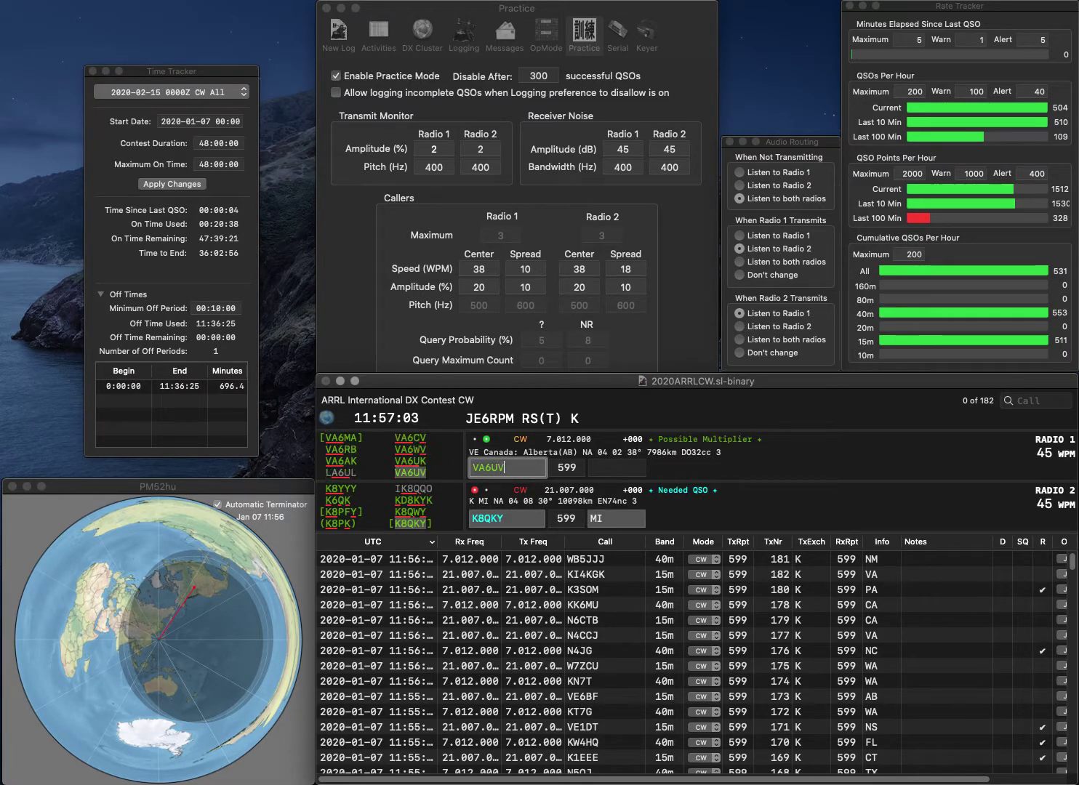
{"action": "key", "text": "Return"}
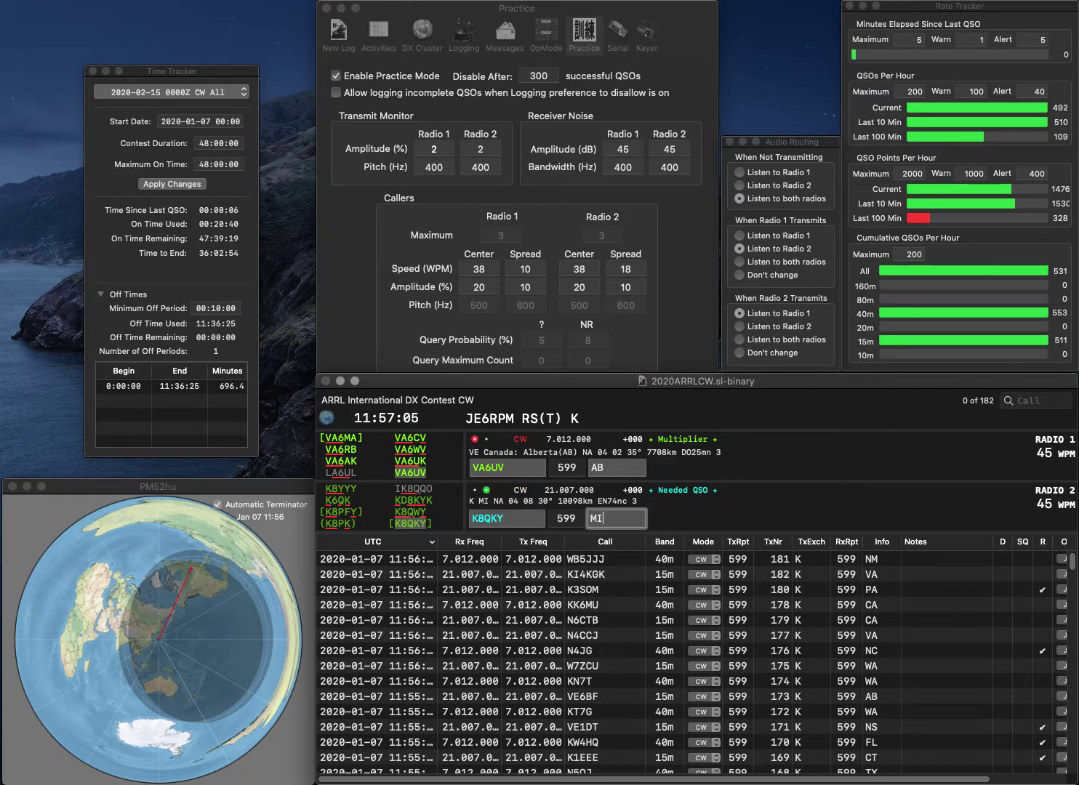
{"action": "key", "text": "Return"}
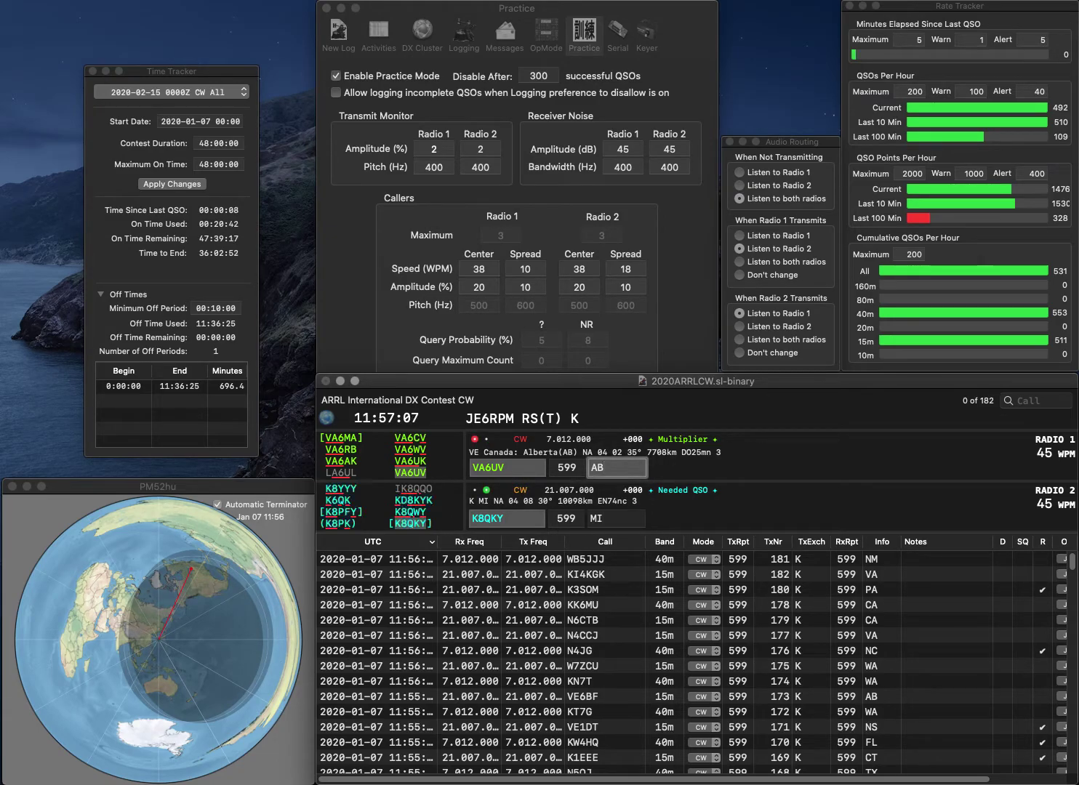
{"action": "key", "text": "Return"}
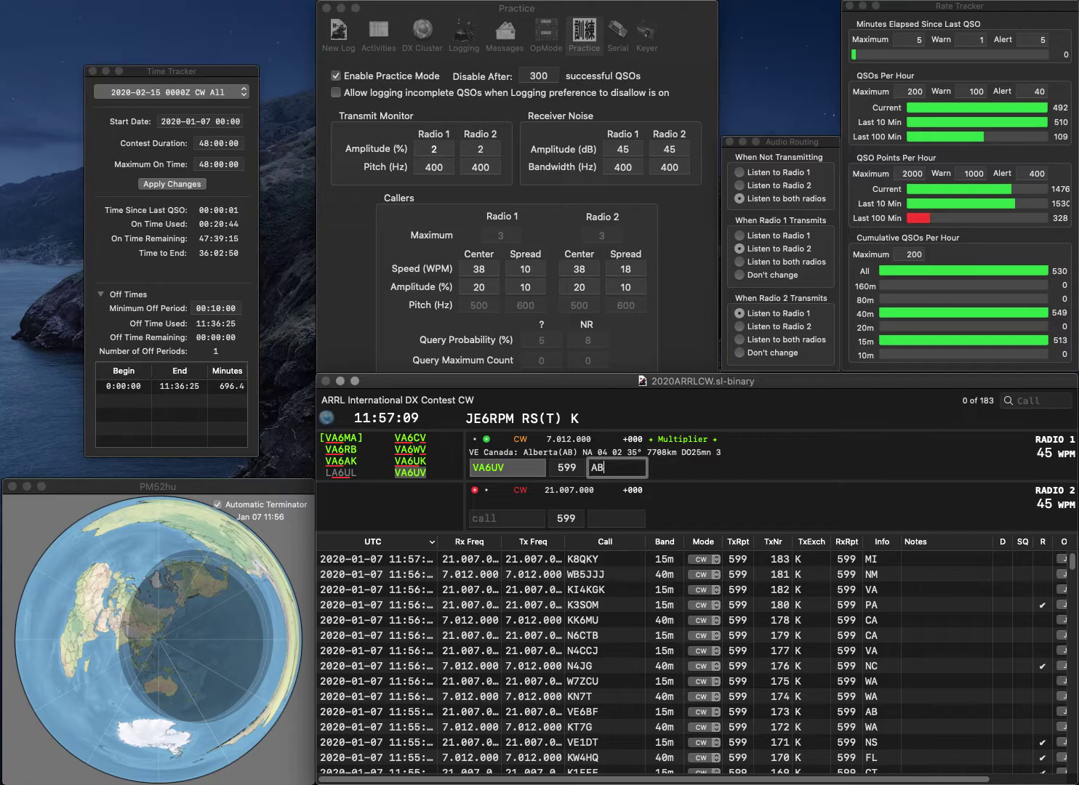
- Answer KX2L on Radio 2 and KM2G on Radio 1
{"action": "type", "text": "KX2L"}
{"action": "key", "text": "Return"}
{"action": "type", "text": "W"}
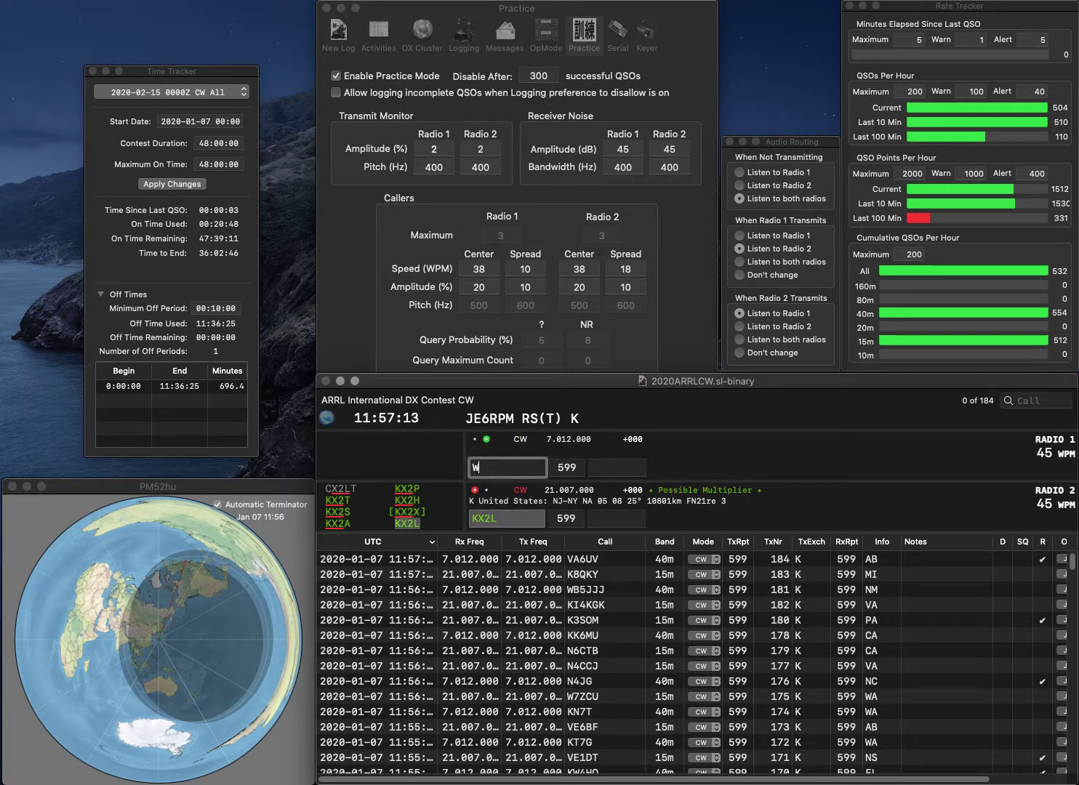
{"action": "type", "text": "KM2G"}
{"action": "key", "text": "Return"}
- Log KX2L on Radio 2 with exchange NY and KM2G on Radio 1 with exchange NJ
{"action": "key", "text": "space"}
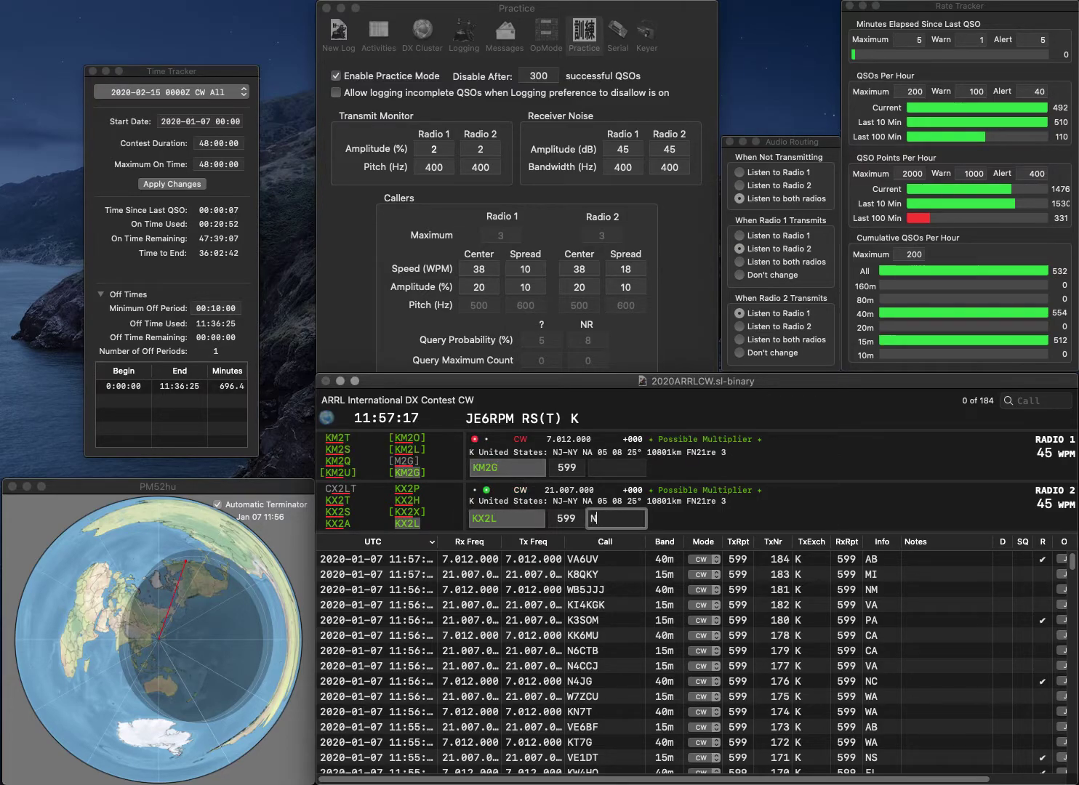
{"action": "key", "text": "Return"}
{"action": "type", "text": "N"}
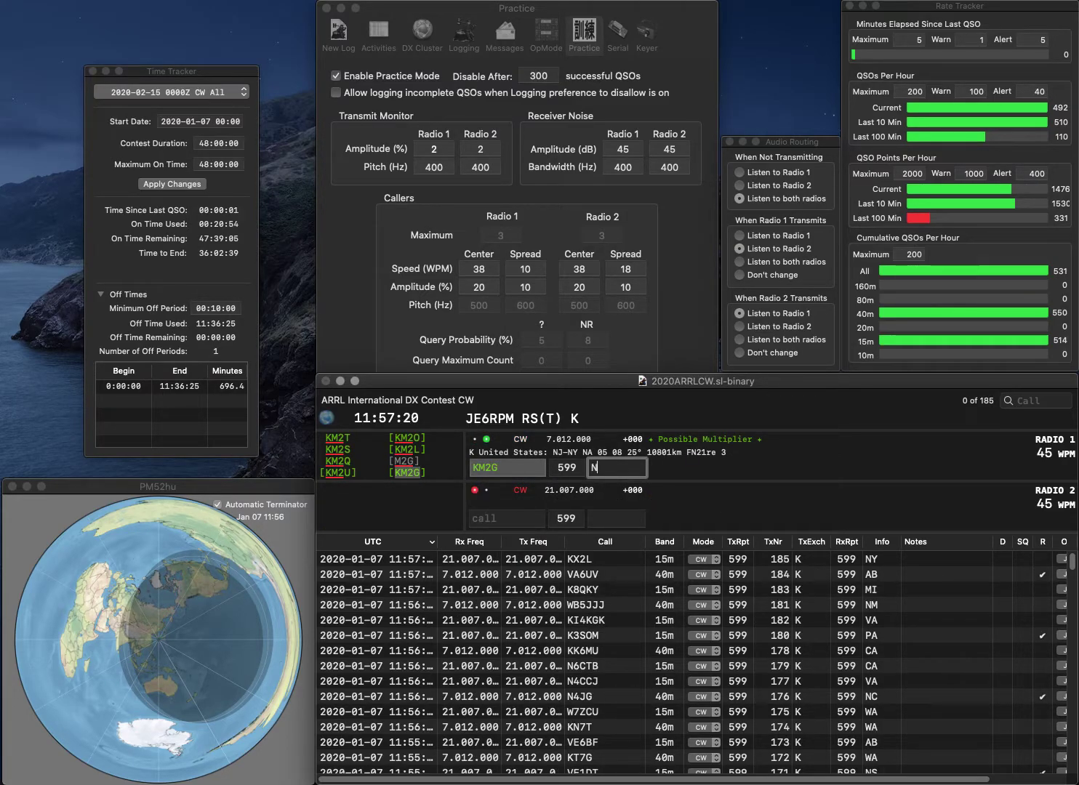
{"action": "type", "text": "J"}
{"action": "key", "text": "Return"}
{"action": "type", "text": "W2GR"}
{"action": "key", "text": "Return"}
{"action": "type", "text": "WA4GZK"}
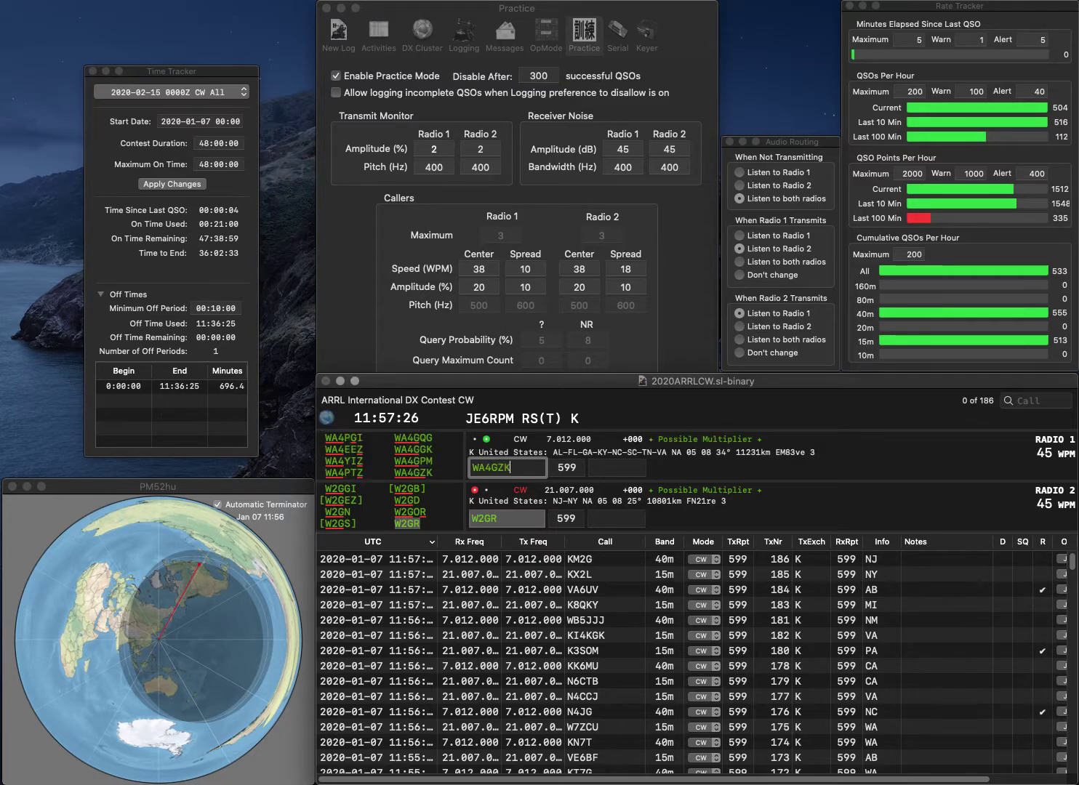
{"action": "key", "text": "Return"}
{"action": "key", "text": "space"}
{"action": "type", "text": "NY"}
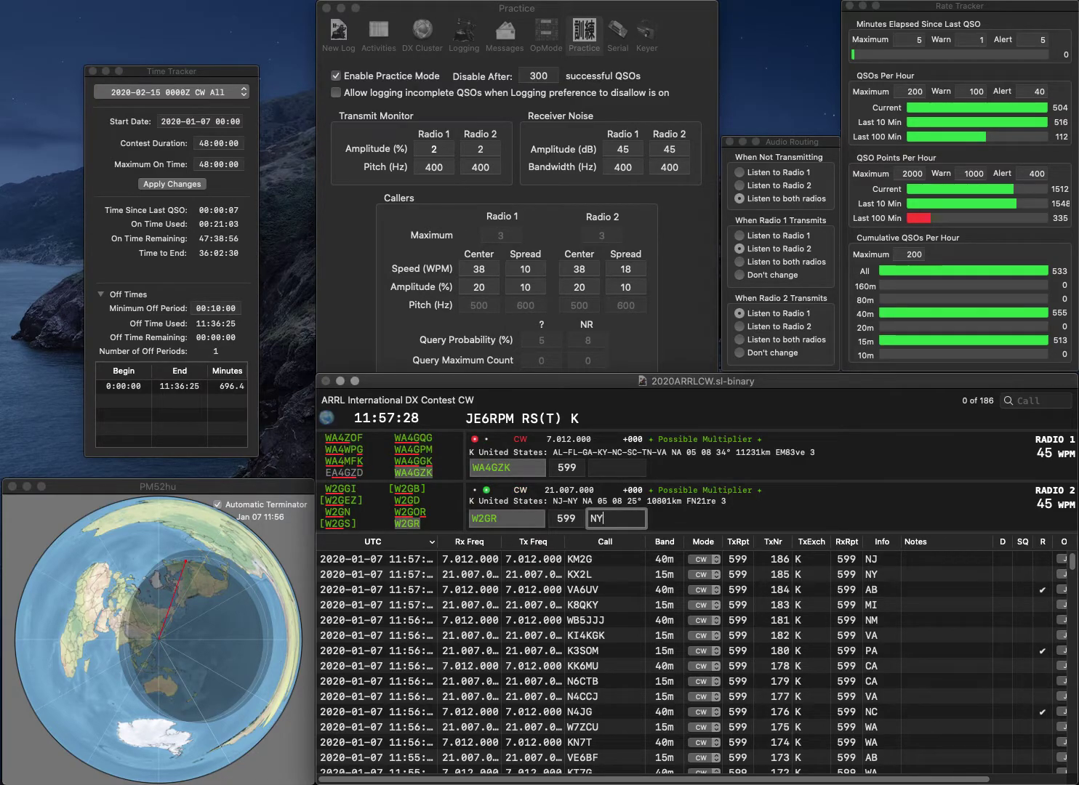
{"action": "key", "text": "Return"}
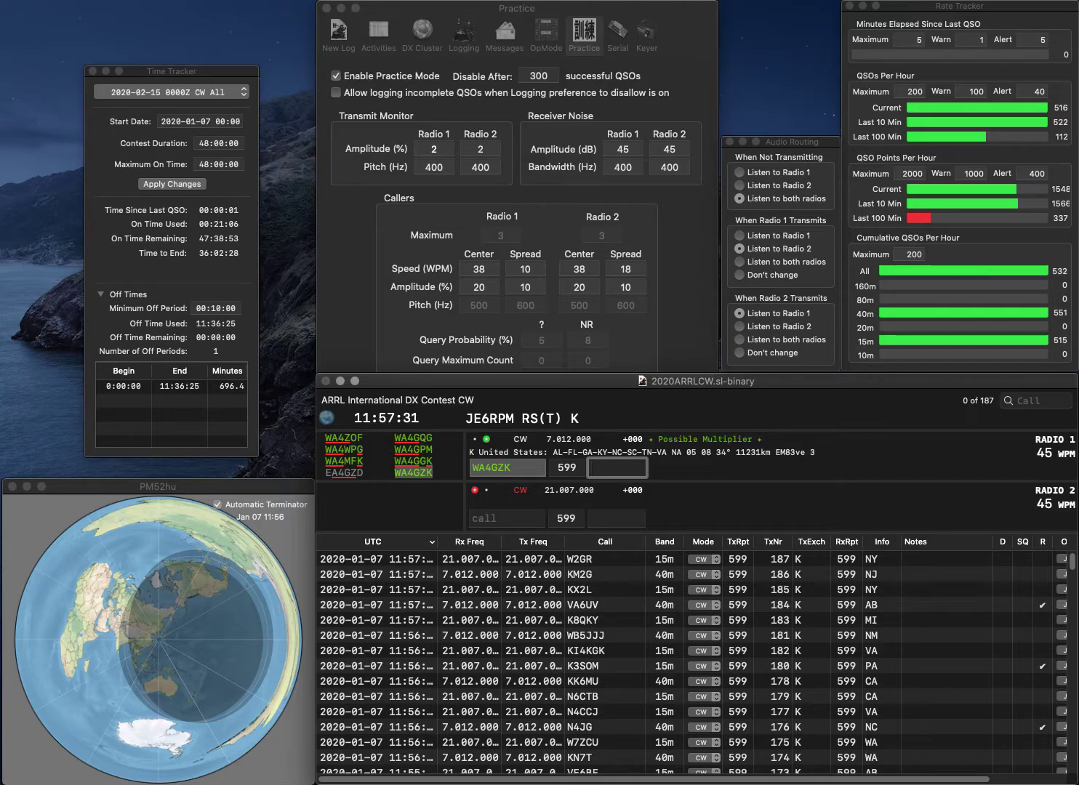
{"action": "key", "text": "Return"}
{"action": "type", "text": "N3"}
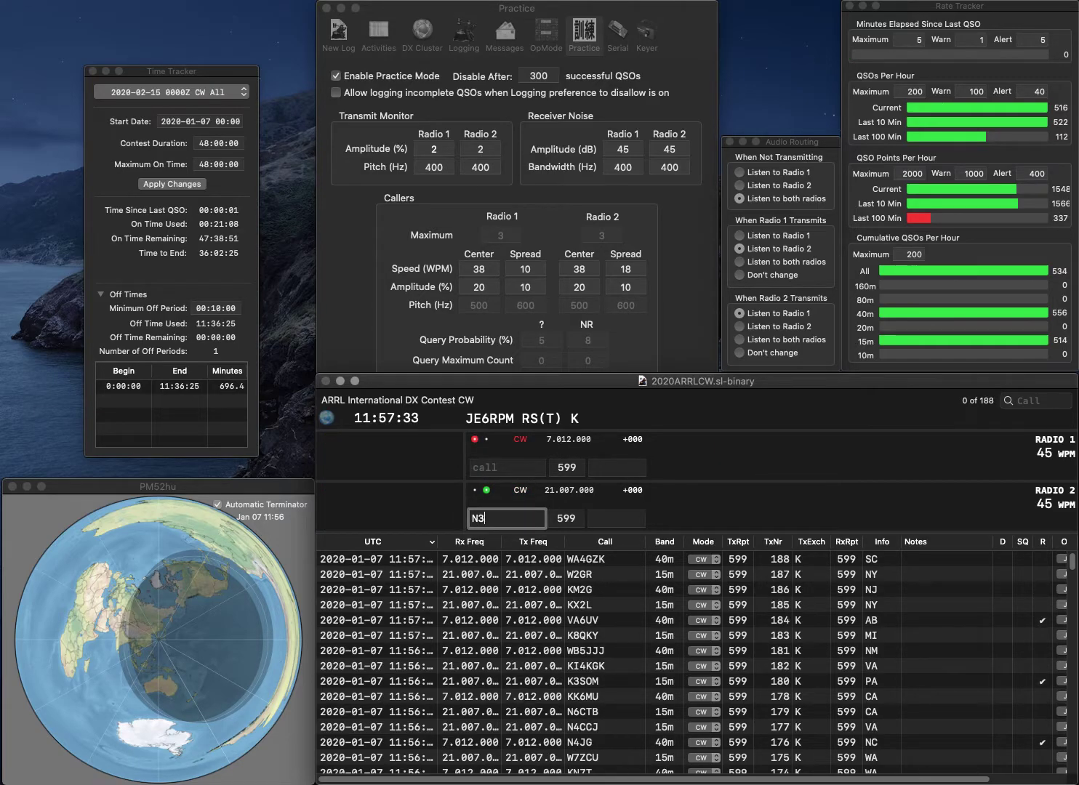
{"action": "type", "text": "CR"}
{"action": "key", "text": "Return"}
{"action": "type", "text": "N4JED"}
{"action": "key", "text": "Return"}
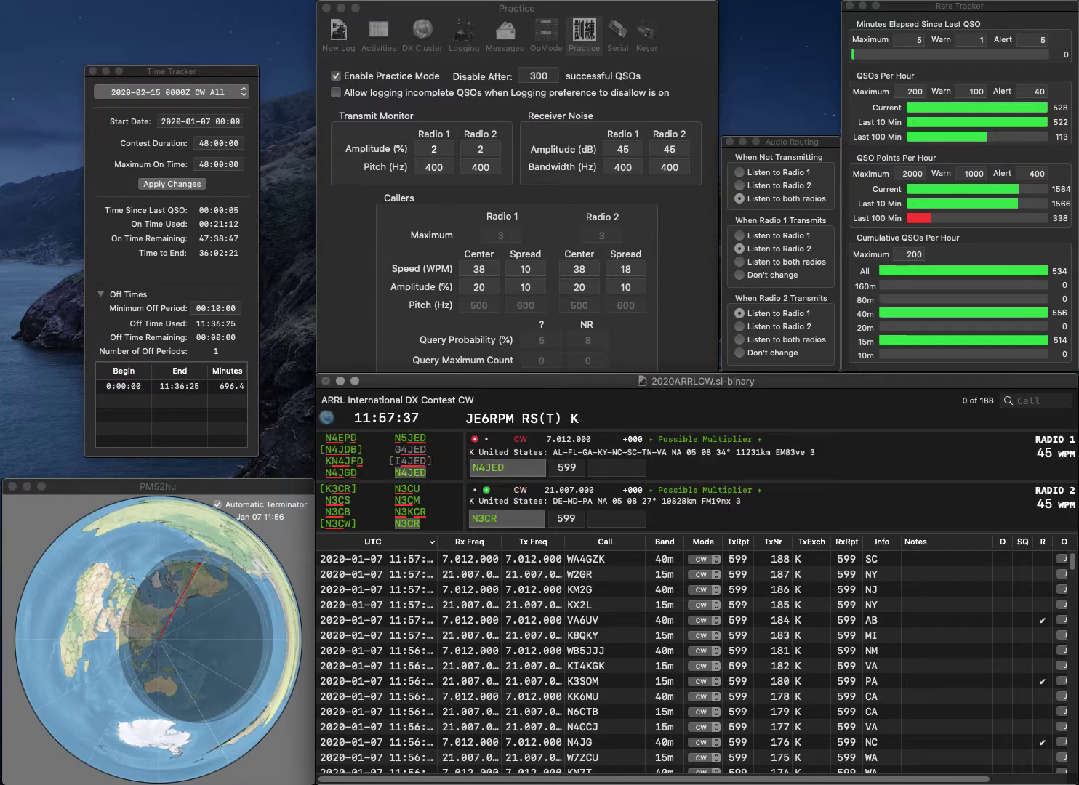
{"action": "type", "text": "MD"}
{"action": "key", "text": "Return"}
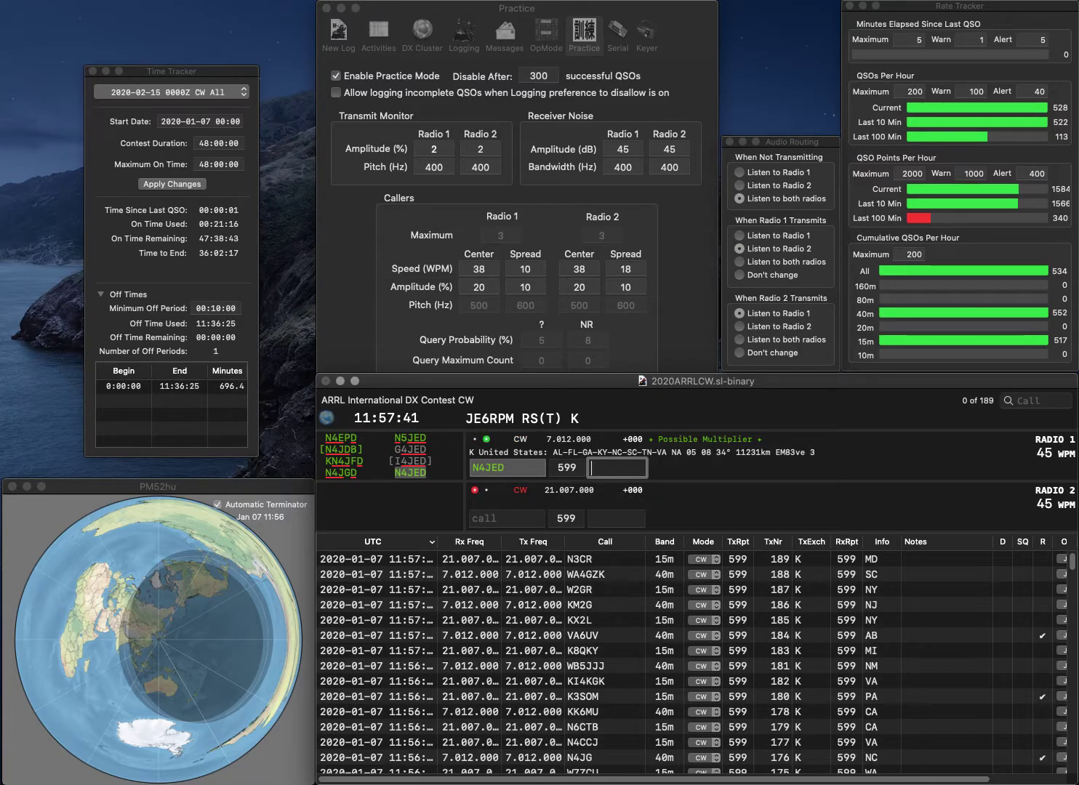
{"action": "type", "text": "NC"}
{"action": "key", "text": "Return"}
- Answer the caller copied as KB2DLL on Radio 2 and KF1D on Radio 1
{"action": "type", "text": "K"}
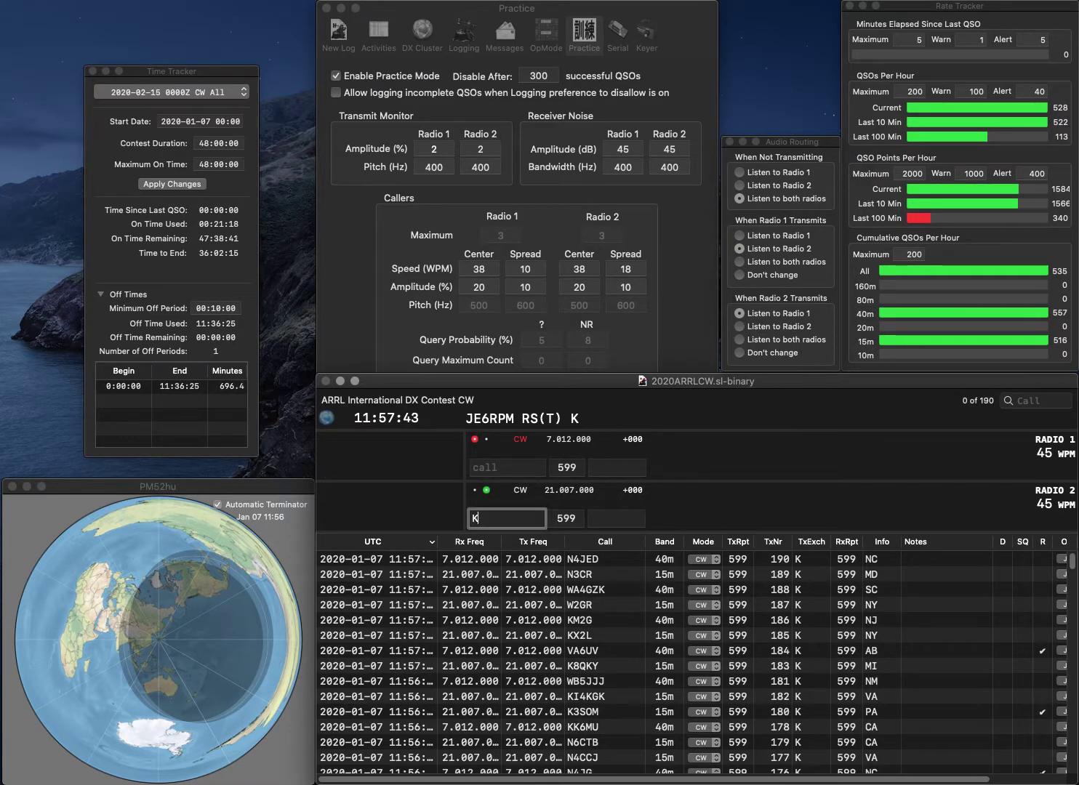
{"action": "type", "text": "B2DLL"}
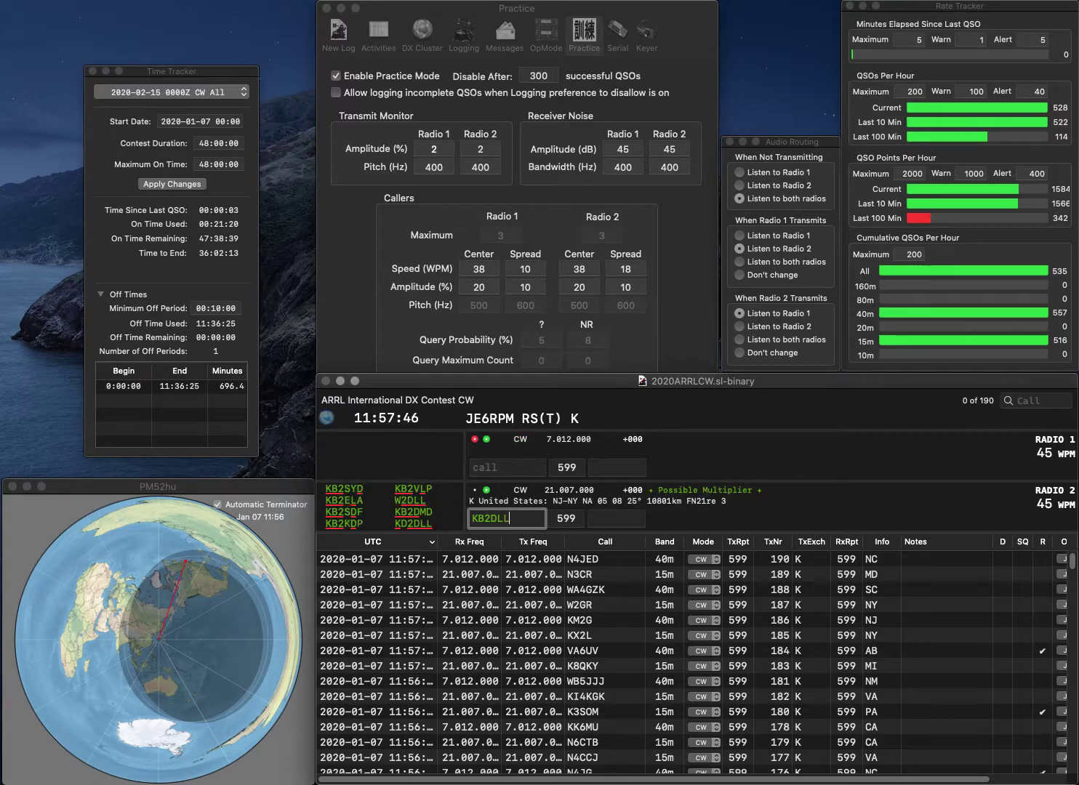
{"action": "key", "text": "Return"}
{"action": "type", "text": "KF1D"}
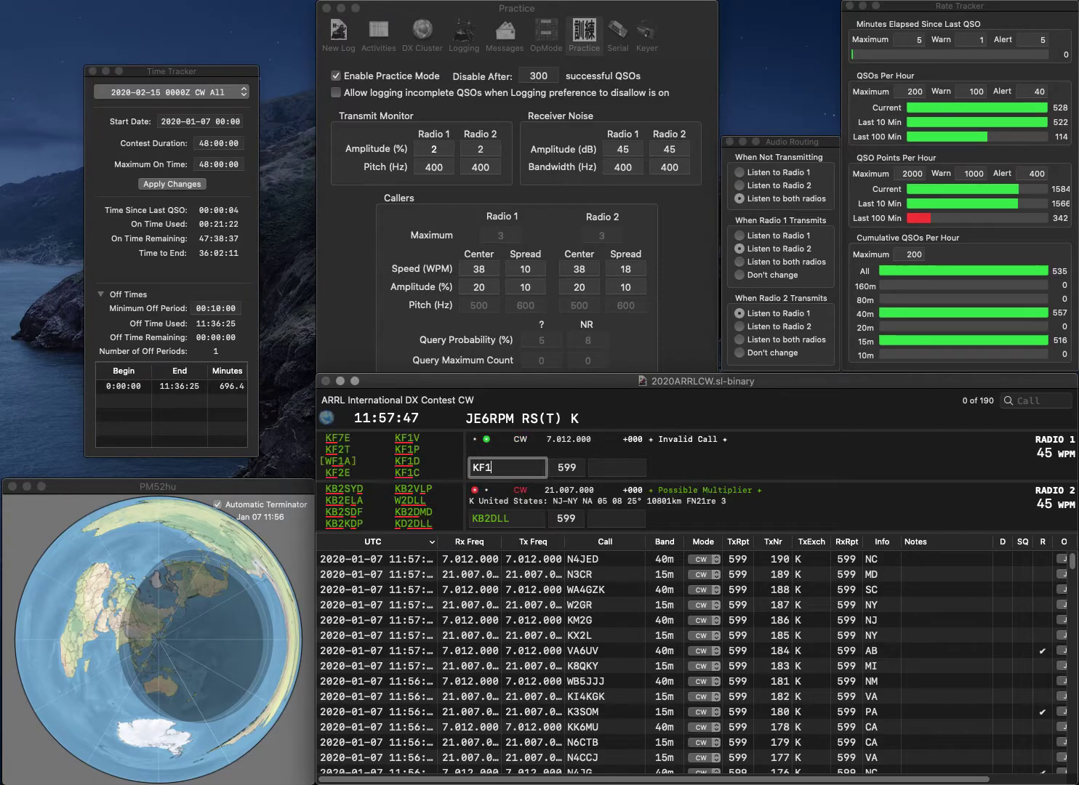
{"action": "key", "text": "Return"}
- Correct the miscopied KB2DLL on Radio 2 to KD2DLL and answer it again
{"action": "key", "text": "space"}
{"action": "key", "text": "Left"}
{"action": "key", "text": "Left"}
{"action": "key", "text": "Left"}
{"action": "key", "text": "Left"}
{"action": "key", "text": "BackSpace"}
{"action": "type", "text": "D"}
{"action": "key", "text": "Return"}
{"action": "key", "text": "space"}
{"action": "key", "text": "Return"}
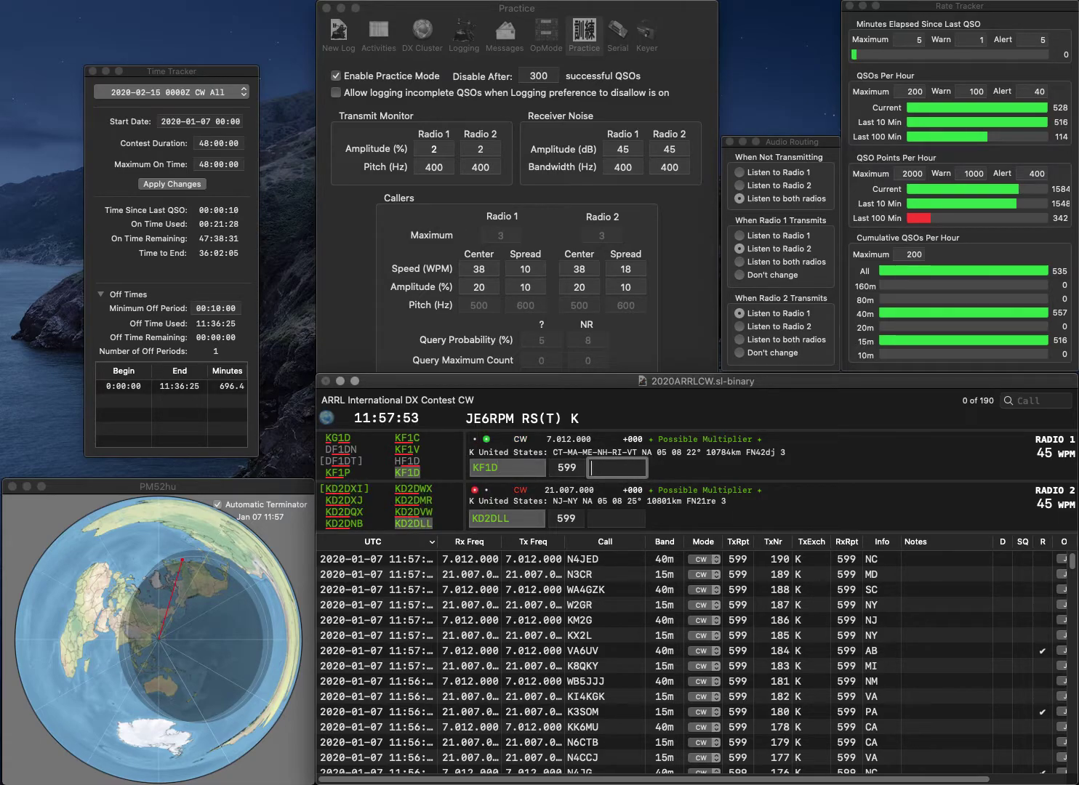
{"action": "key", "text": "Return"}
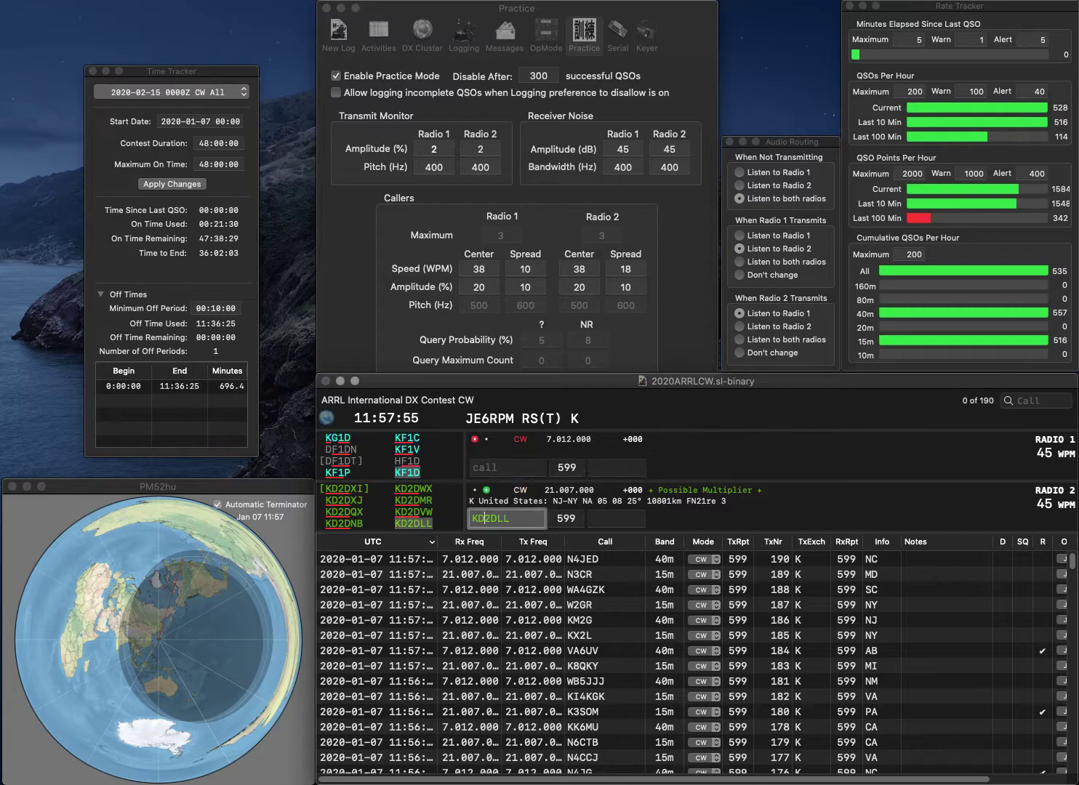
{"action": "type", "text": "NJ"}
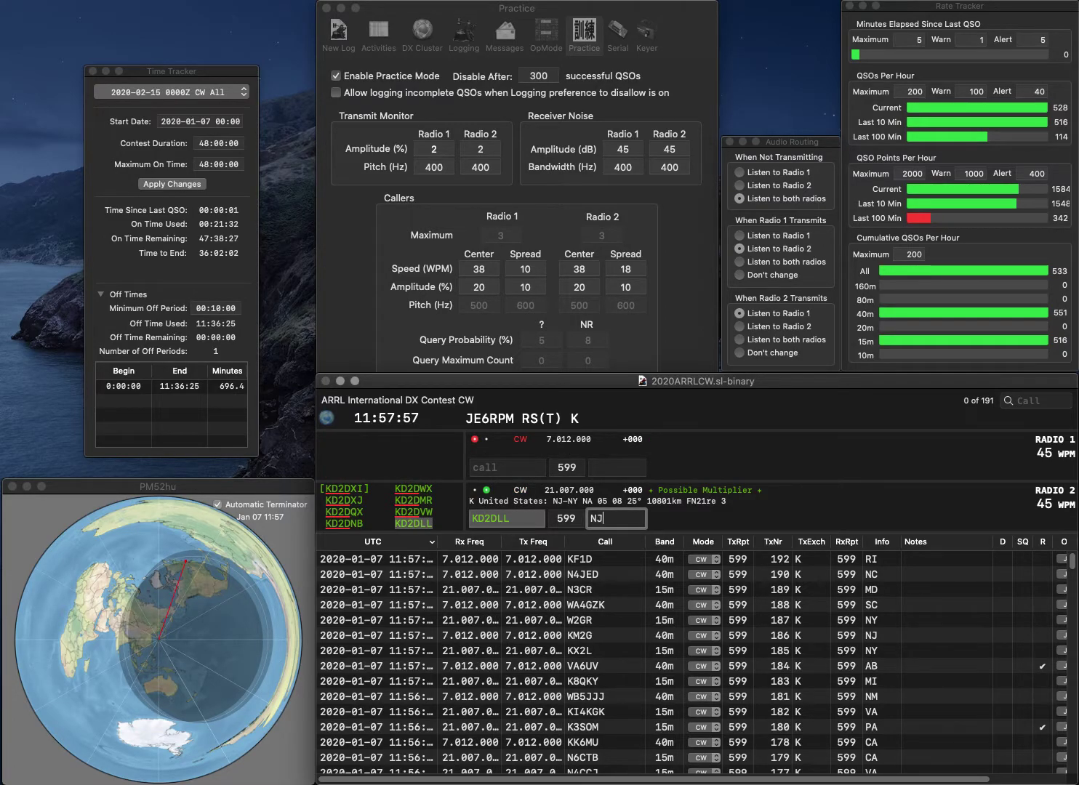
{"action": "key", "text": "Return"}
{"action": "type", "text": "WB"}
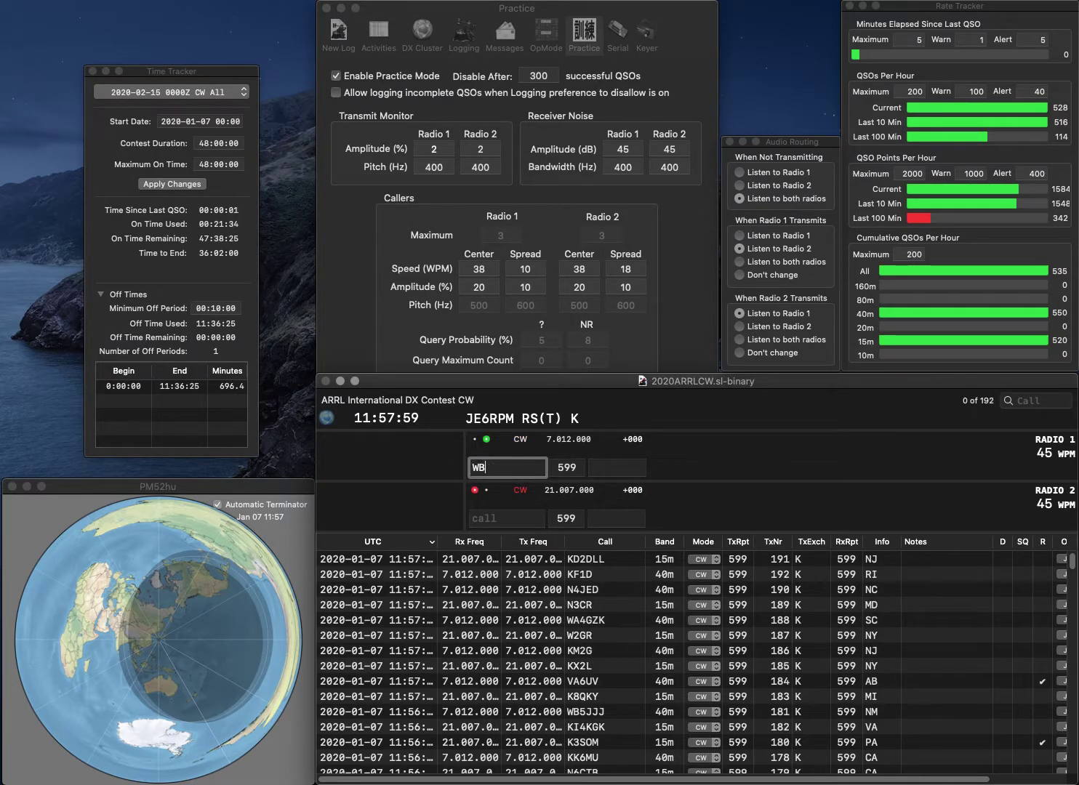
{"action": "type", "text": "4YZA"}
{"action": "key", "text": "Return"}
{"action": "type", "text": "A6O"}
{"action": "key", "text": "Home"}
{"action": "type", "text": "W"}
{"action": "key", "text": "Return"}
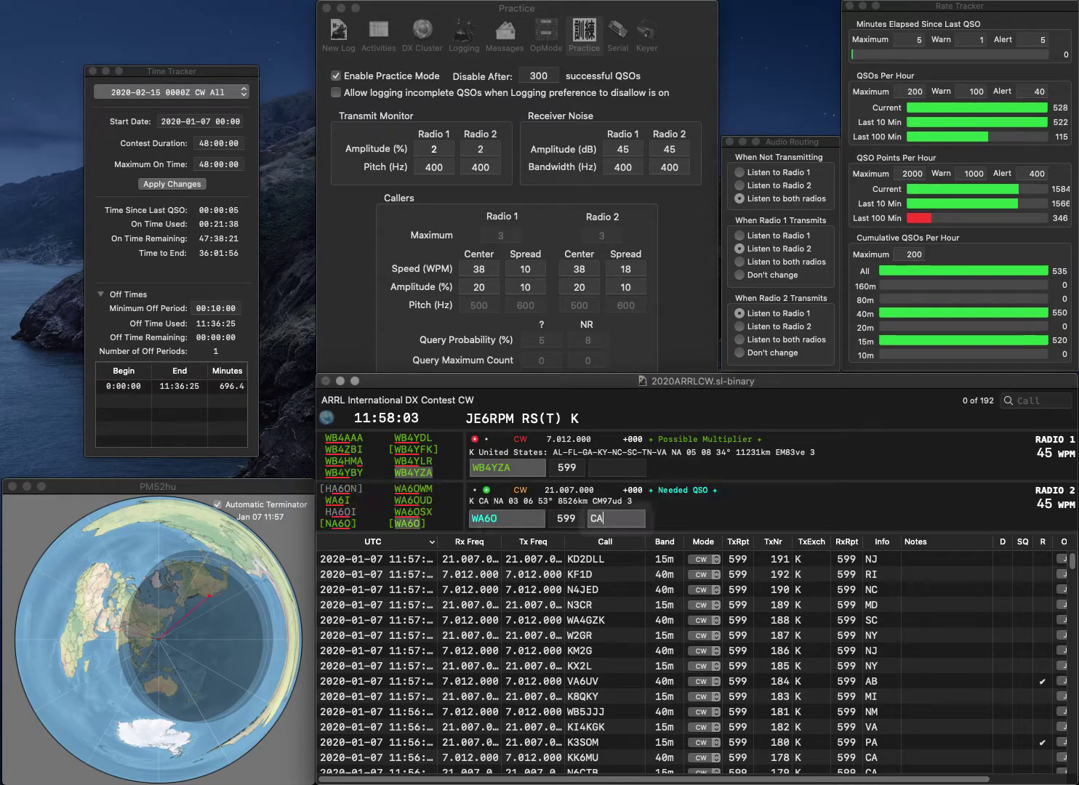
{"action": "key", "text": "space"}
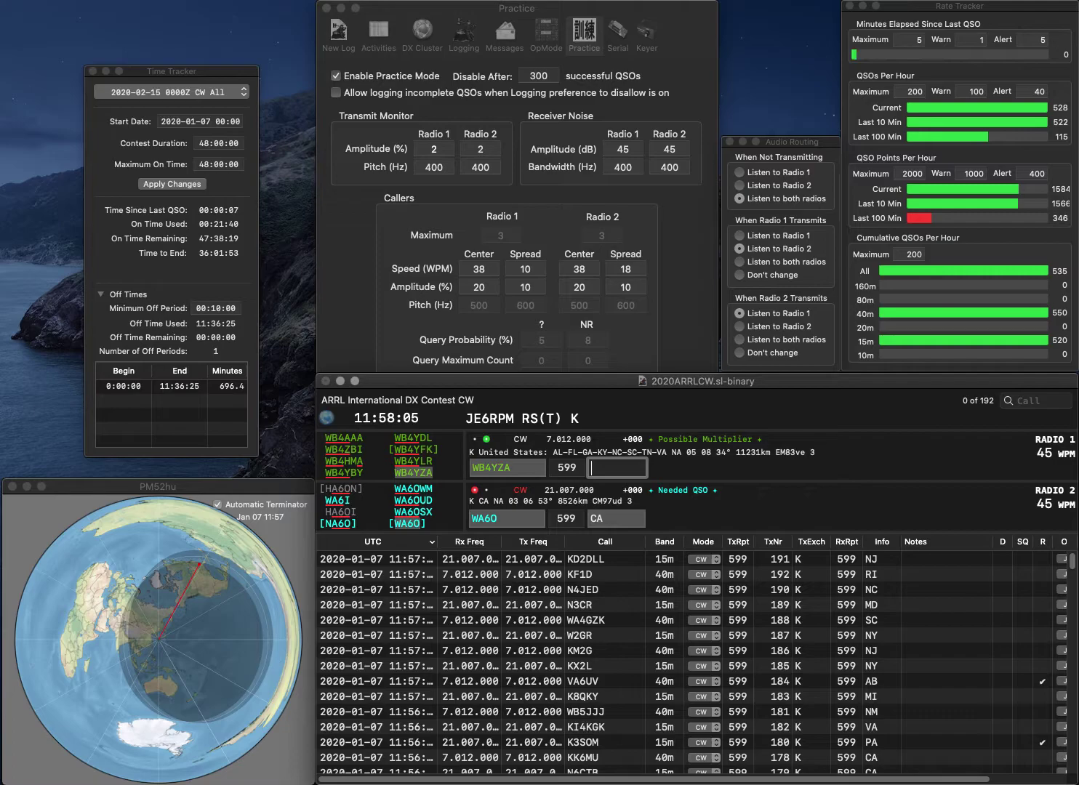
{"action": "type", "text": "TN"}
{"action": "key", "text": "Return"}
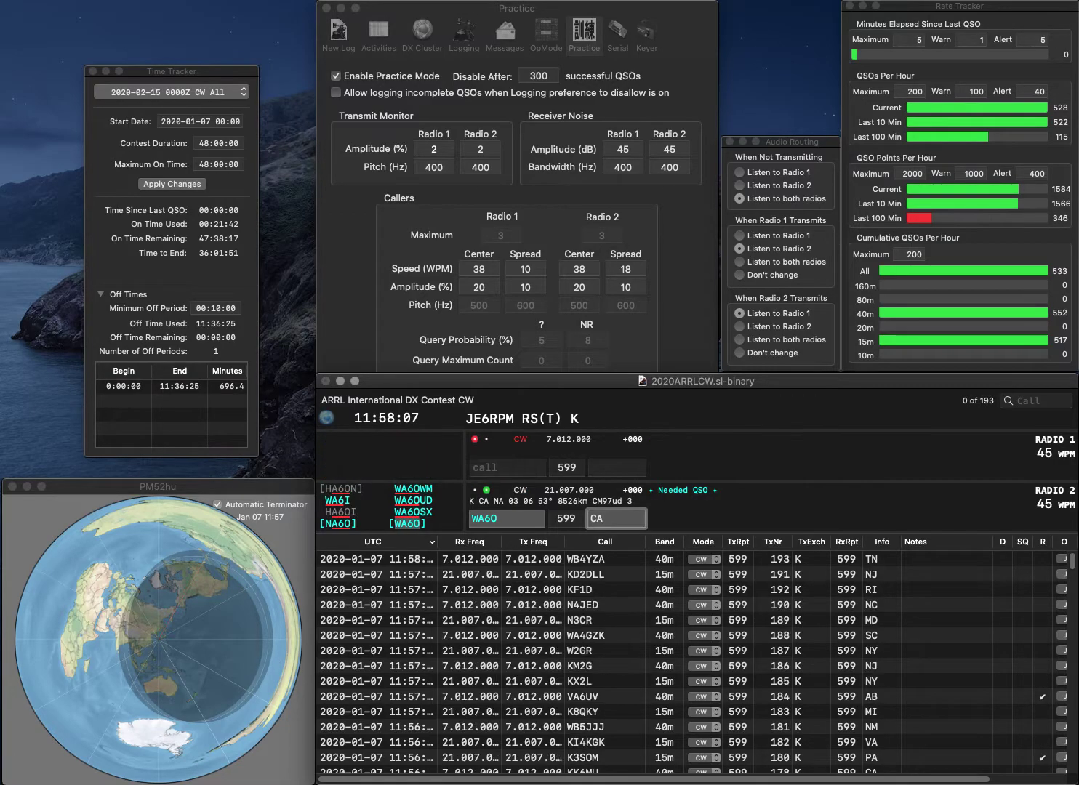
{"action": "key", "text": "Return"}
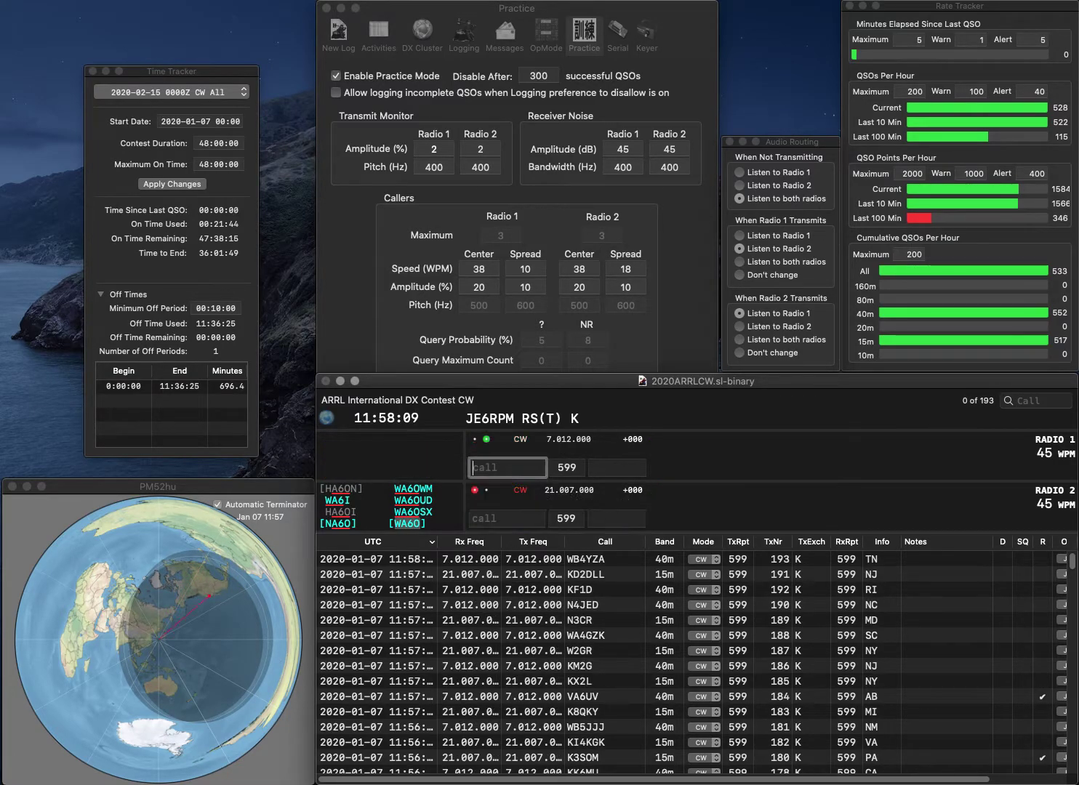
{"action": "type", "text": "W5DT"}
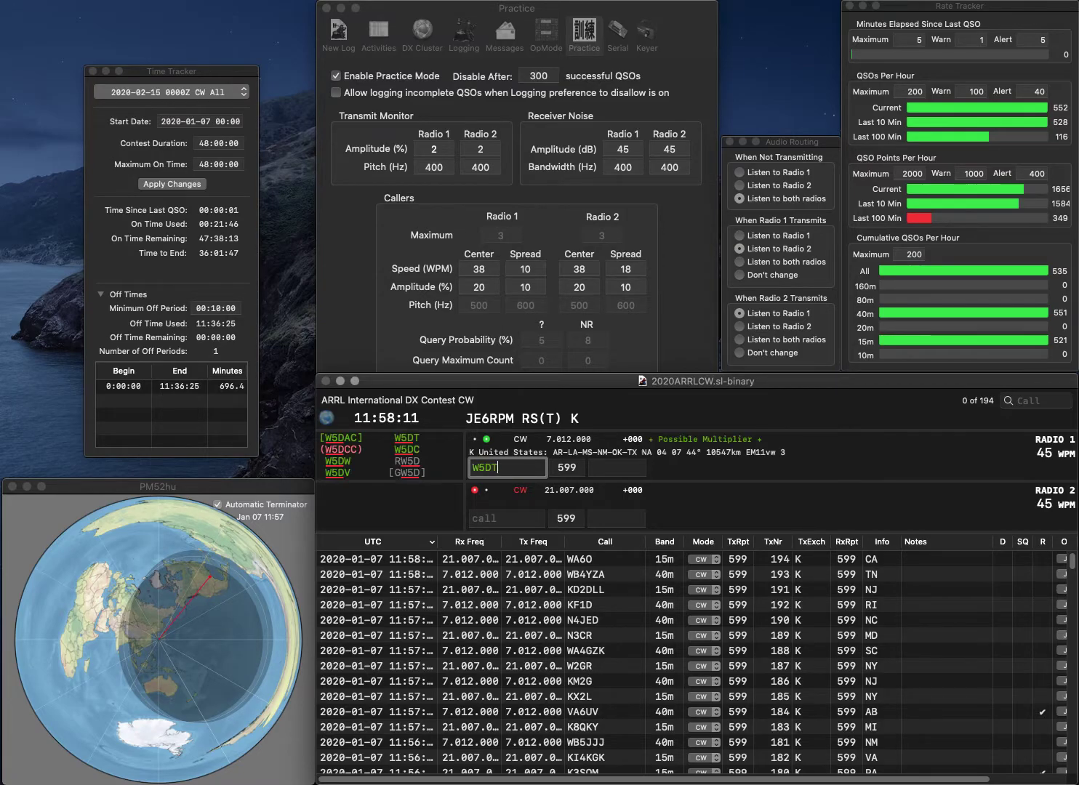
{"action": "key", "text": "Return"}
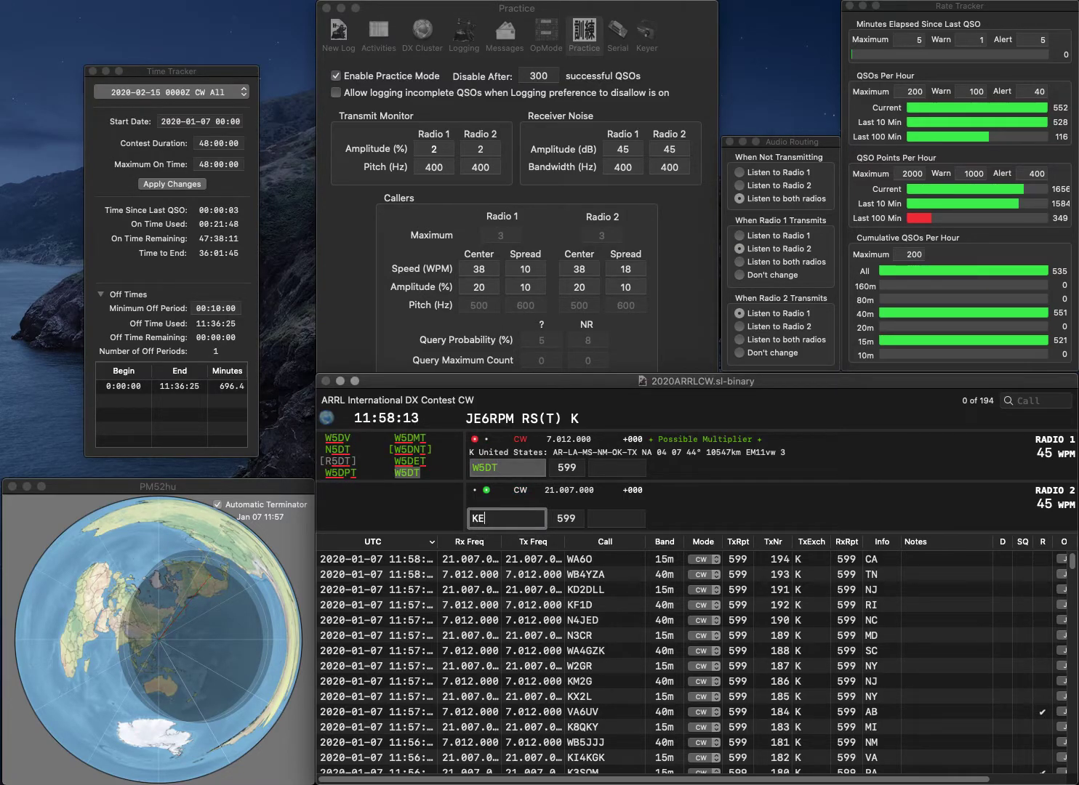
{"action": "key", "text": "Return"}
{"action": "key", "text": "space"}
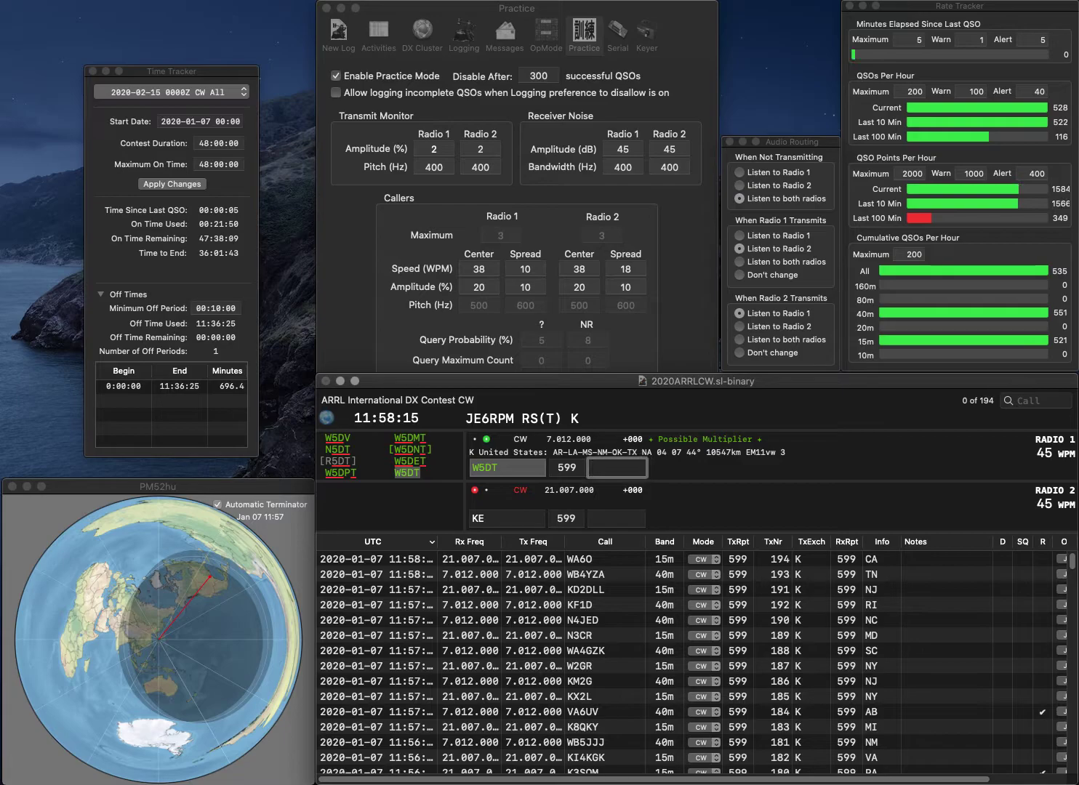
{"action": "type", "text": "NM"}
{"action": "key", "text": "Return"}
- Complete the partial KE on Radio 2 to KE4YD and answer it, and answer AB9TA on Radio 1
{"action": "type", "text": "4YD"}
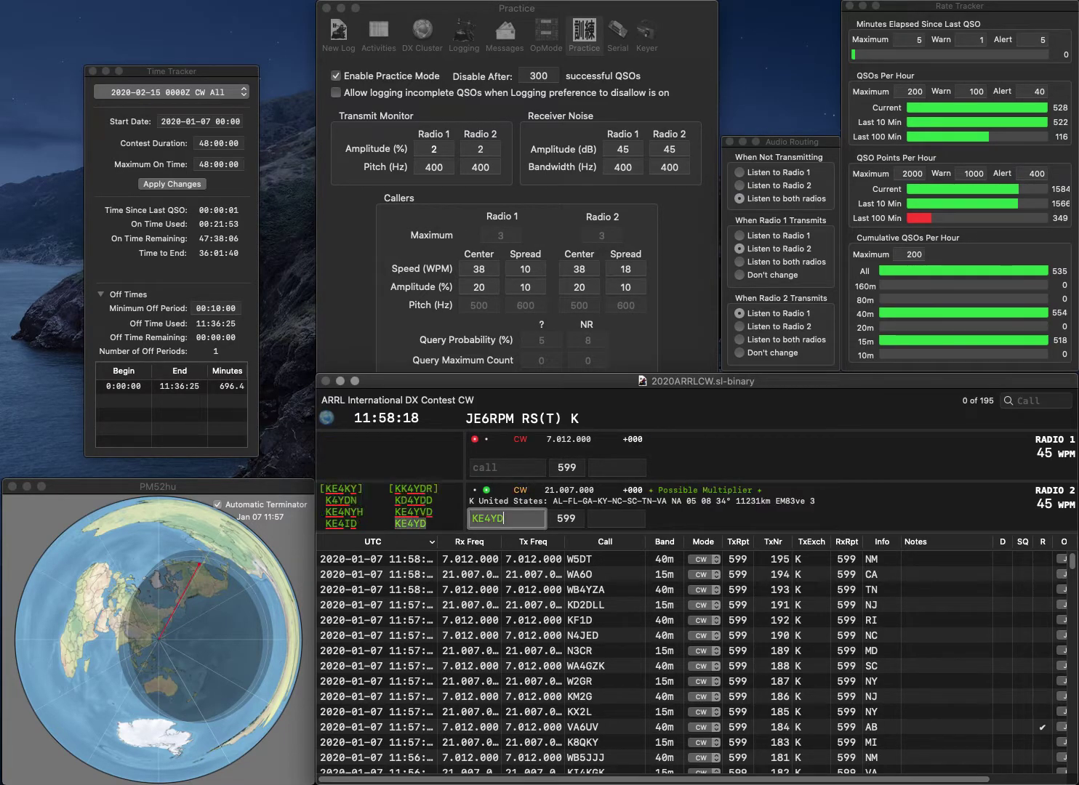
{"action": "key", "text": "Return"}
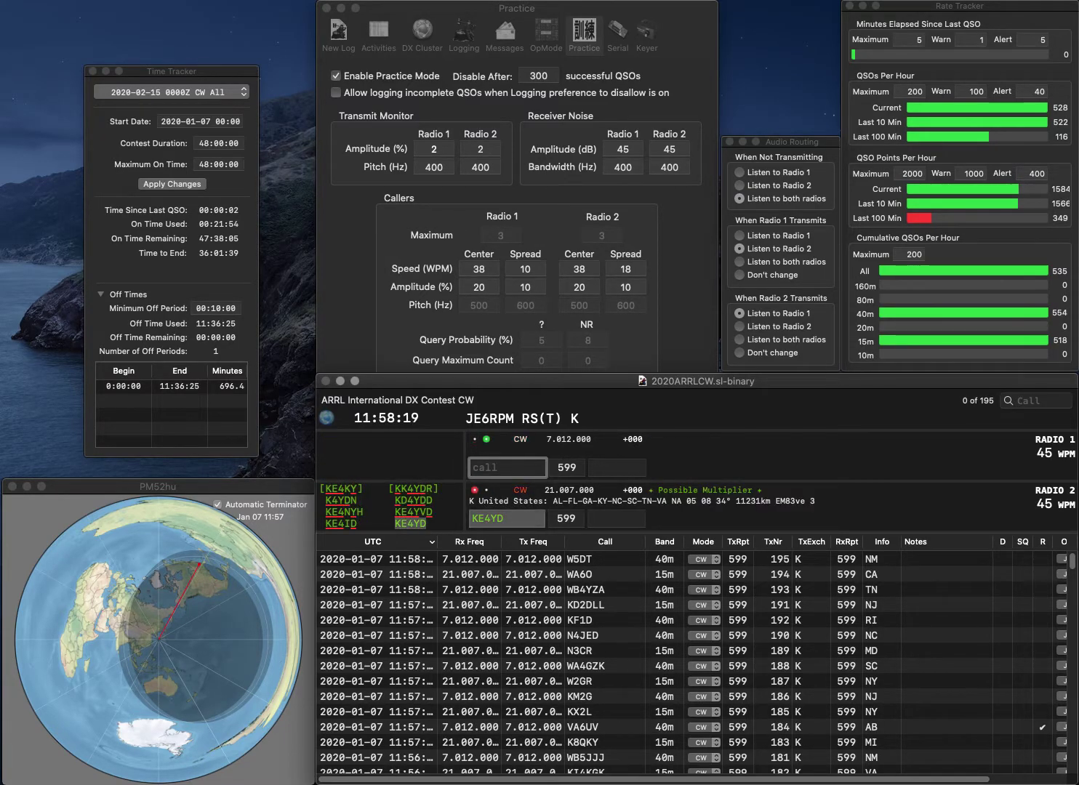
{"action": "type", "text": "AB9TA"}
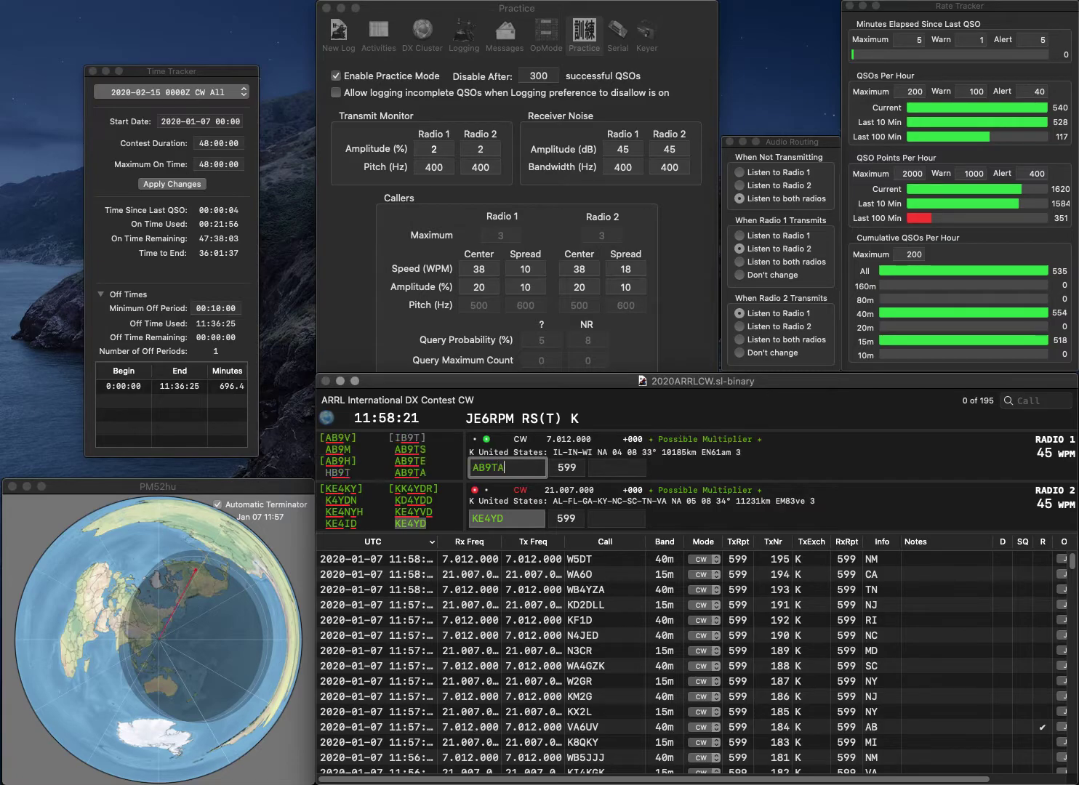
{"action": "key", "text": "Return"}
{"action": "type", "text": "GA"}
{"action": "key", "text": "Return"}
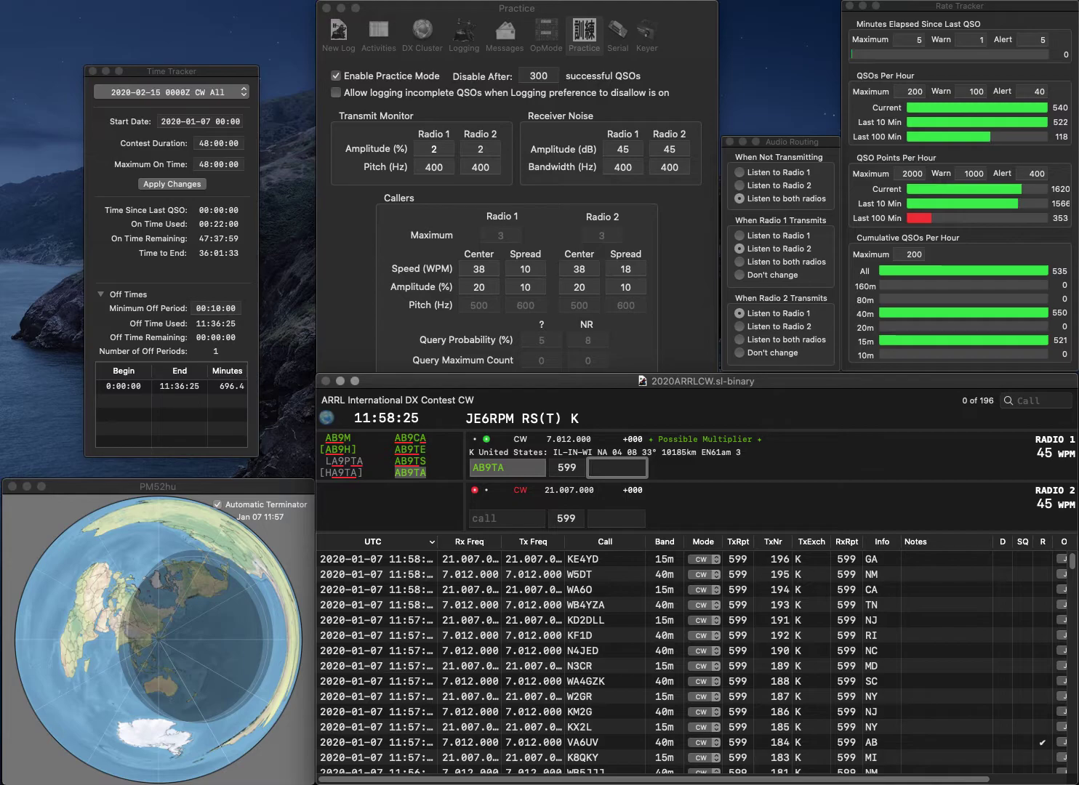
{"action": "type", "text": "IN"}
{"action": "key", "text": "Return"}
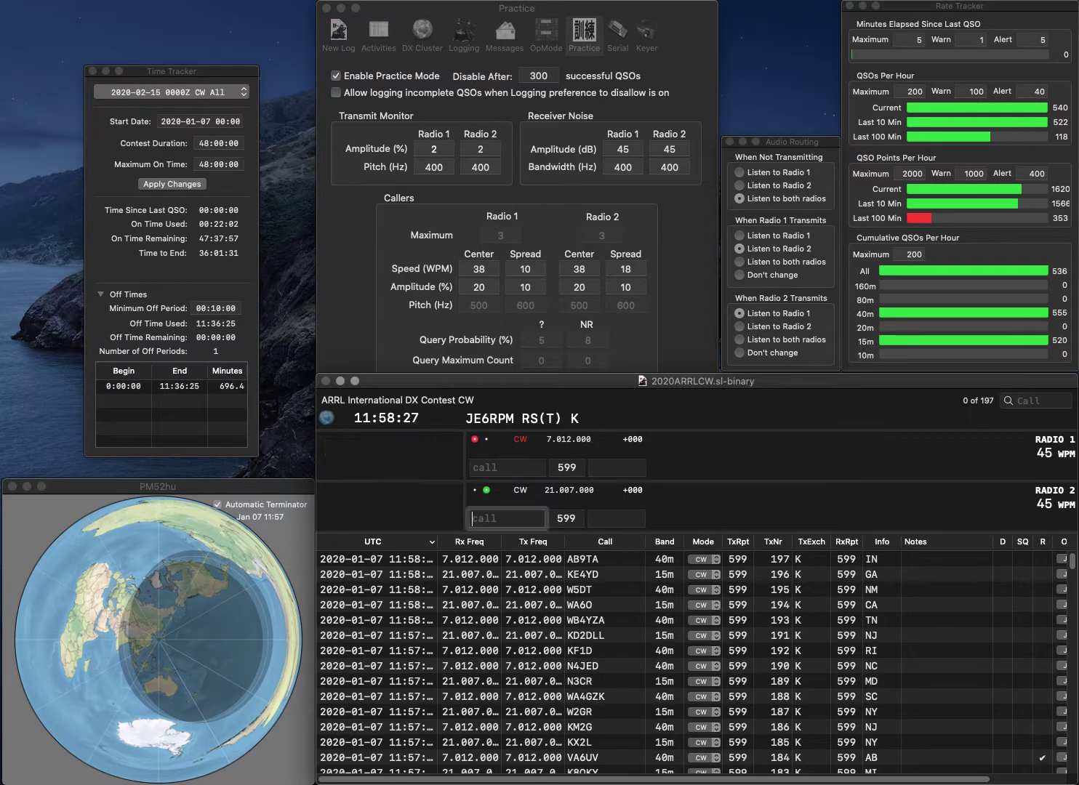
{"action": "type", "text": "W4ARW"}
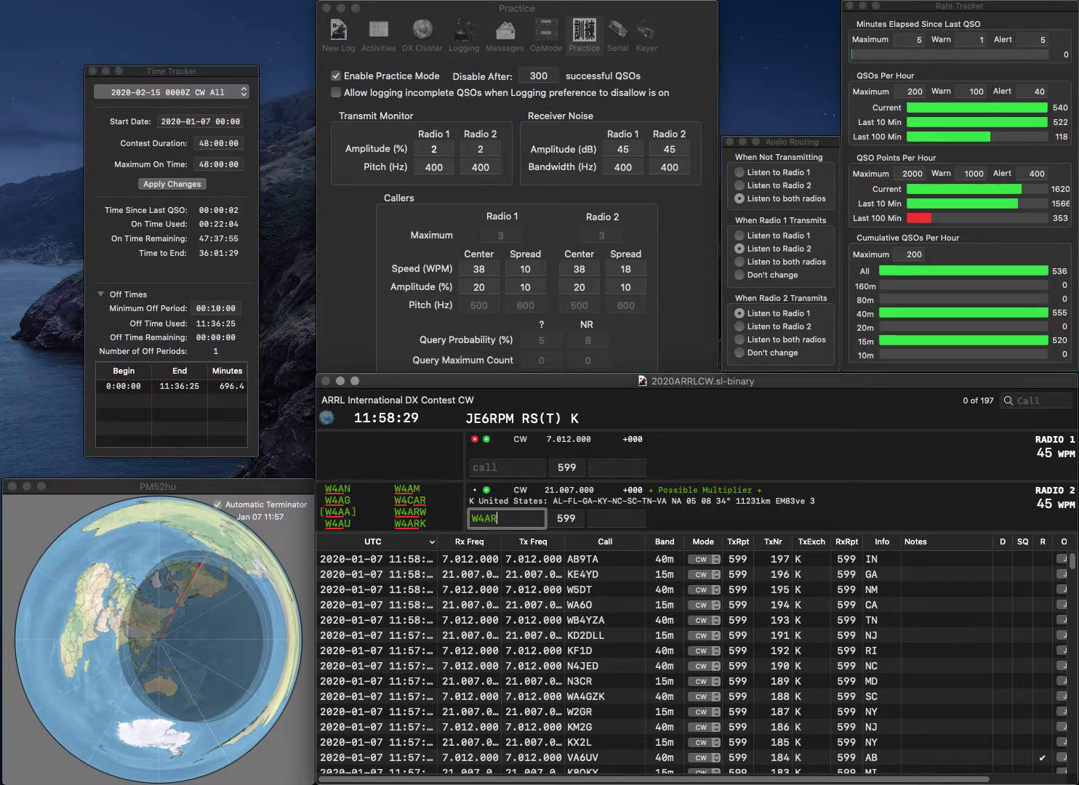
{"action": "key", "text": "Return"}
{"action": "type", "text": "W2OWL"}
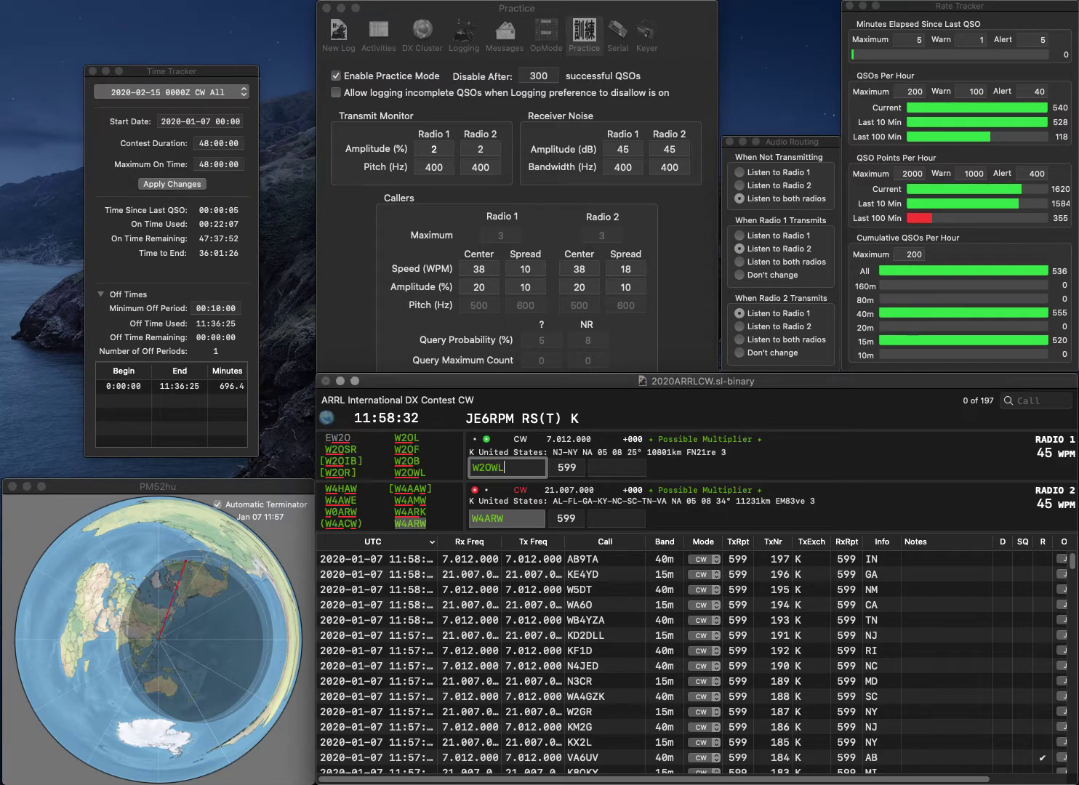
{"action": "key", "text": "Return"}
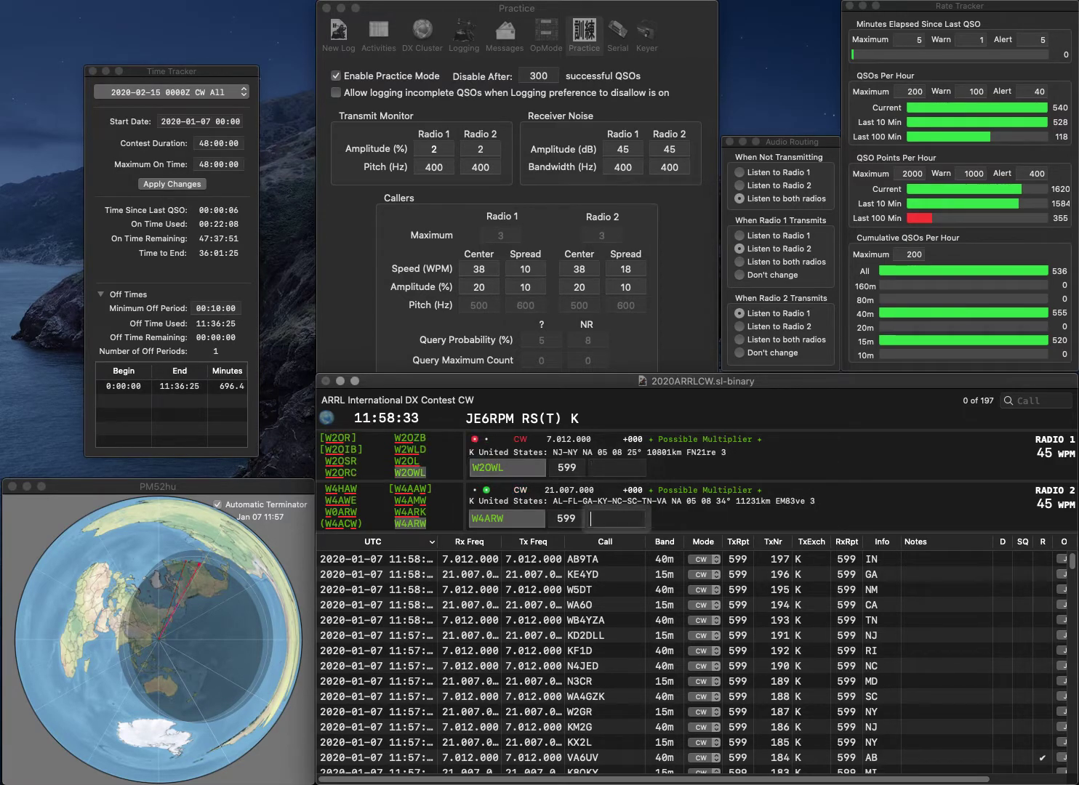
{"action": "key", "text": "Return"}
{"action": "type", "text": "NY"}
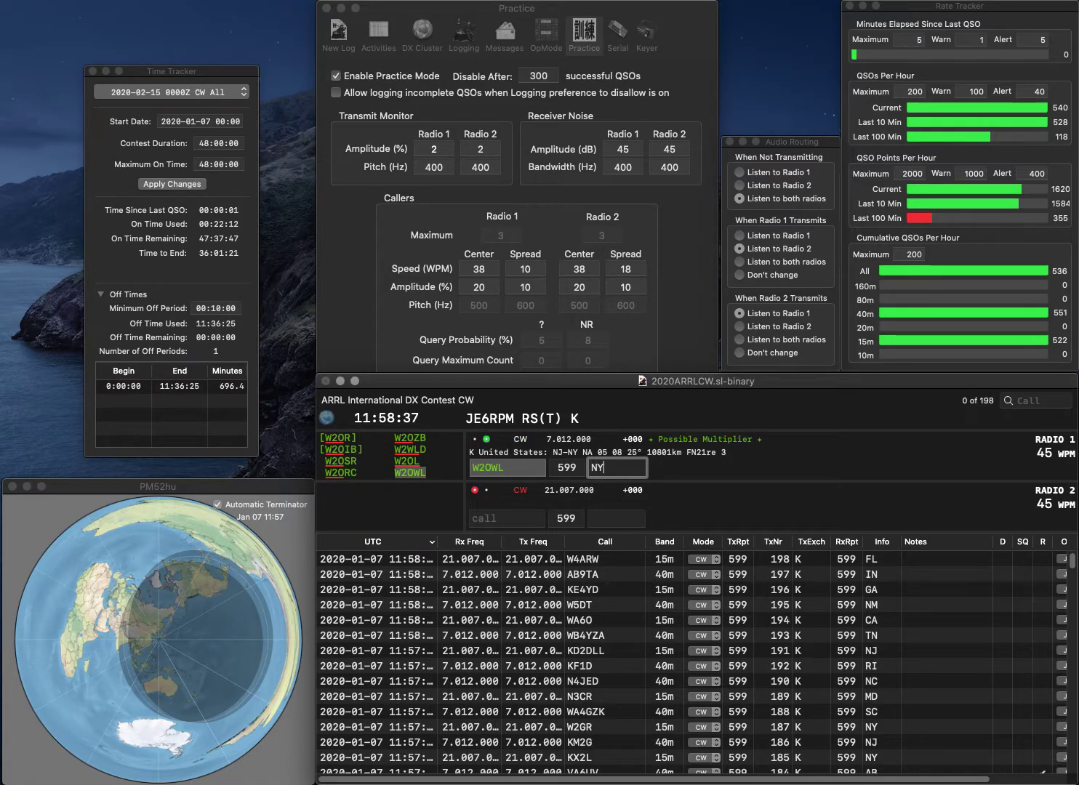
{"action": "key", "text": "Return"}
{"action": "type", "text": "W1PEF"}
{"action": "key", "text": "Return"}
{"action": "type", "text": "VA3ZNQ"}
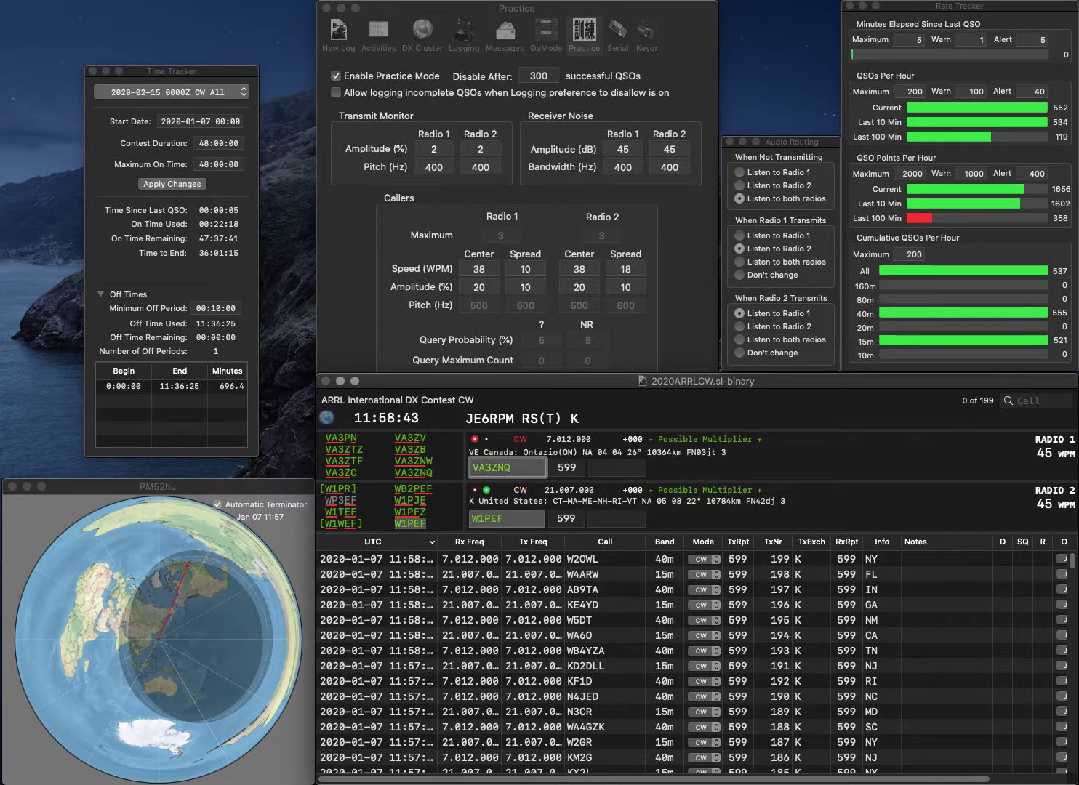
{"action": "key", "text": "Return"}
- Log W1PEF on Radio 2 with exchange MA and VA3ZNQ on Radio 1 with exchange ON
{"action": "key", "text": "space"}
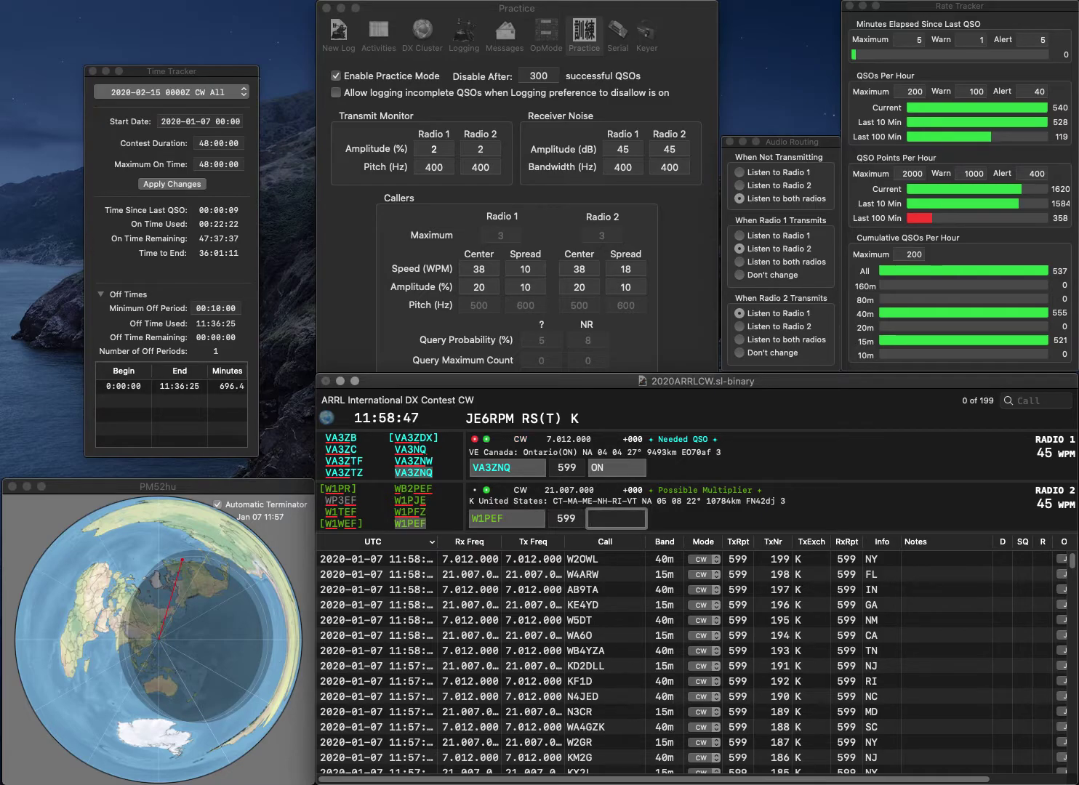
{"action": "type", "text": "MA"}
{"action": "key", "text": "Return"}
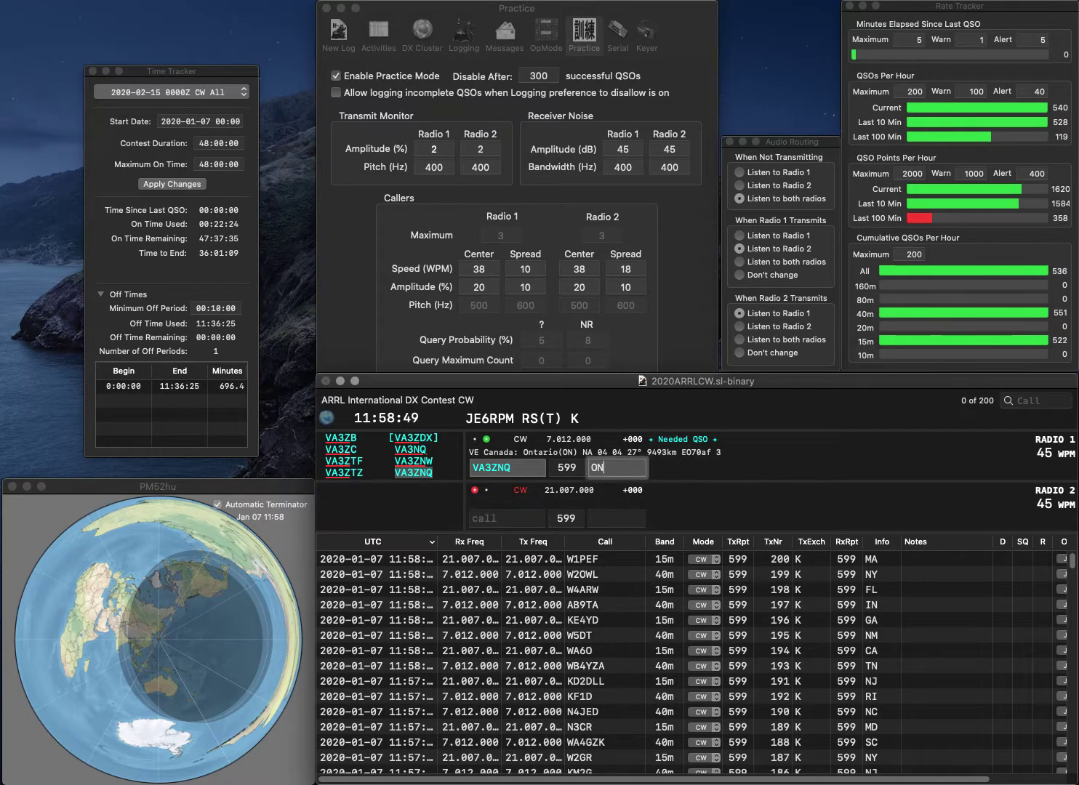
{"action": "key", "text": "Return"}
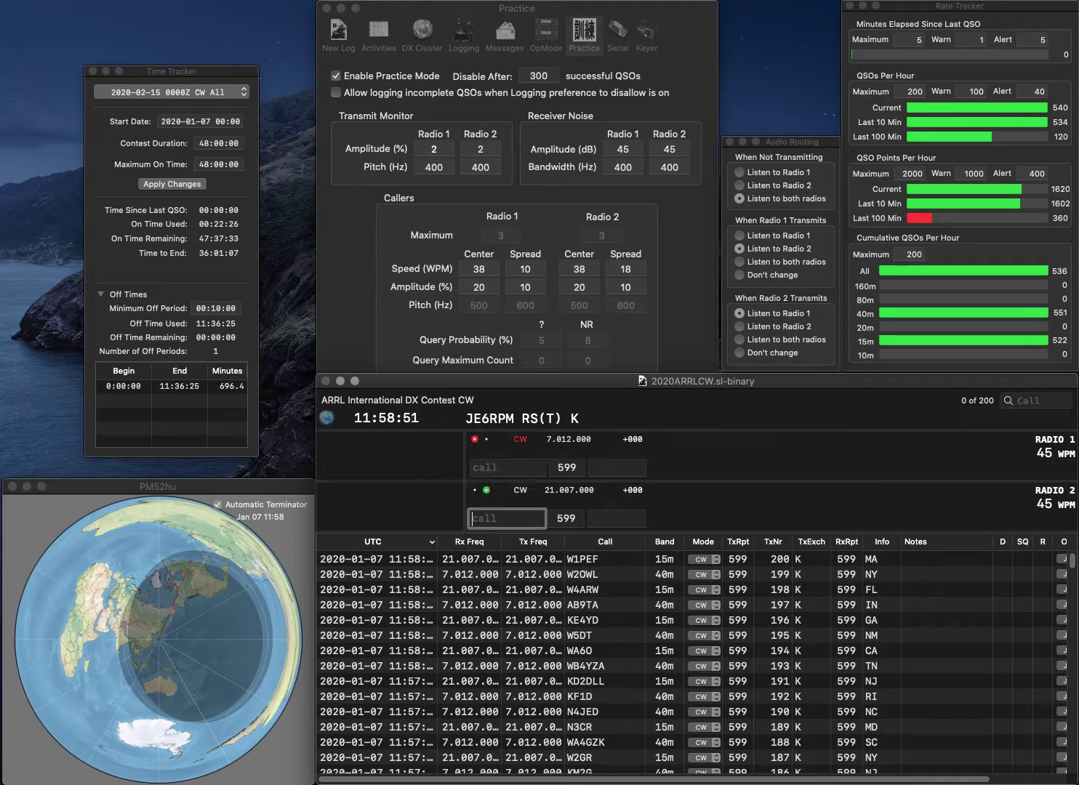
{"action": "type", "text": "N9RP"}
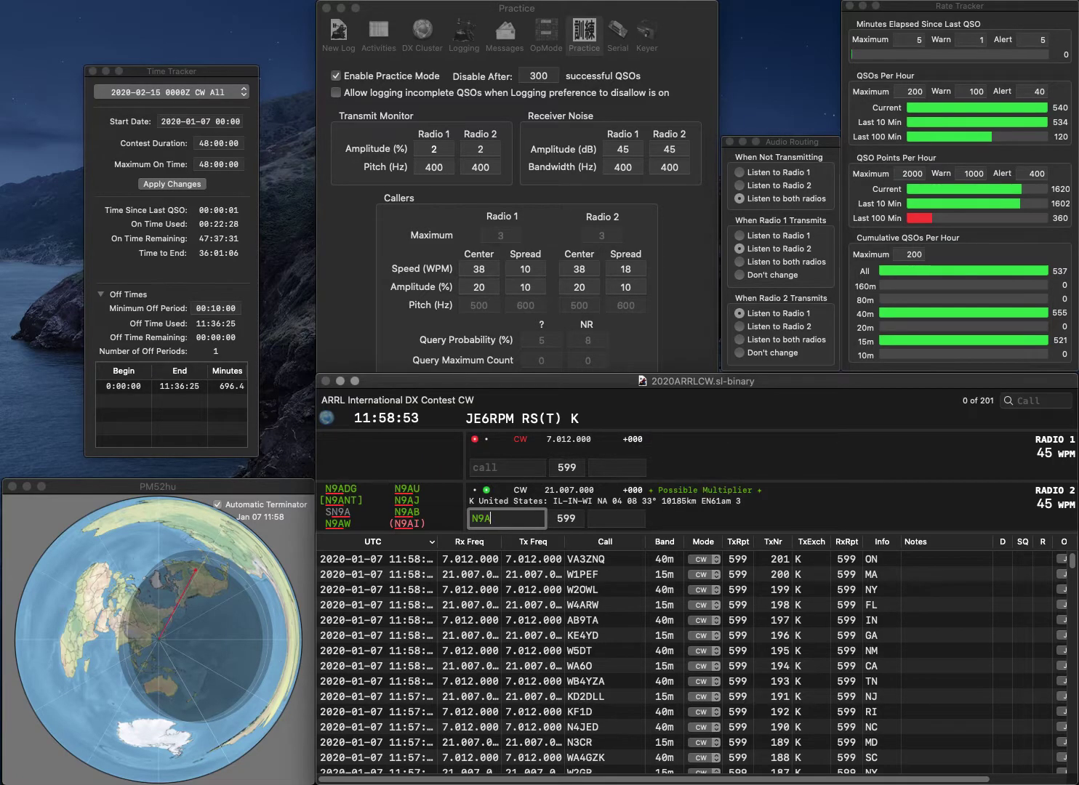
{"action": "key", "text": "Return"}
{"action": "type", "text": "K4ZIN"}
{"action": "key", "text": "Return"}
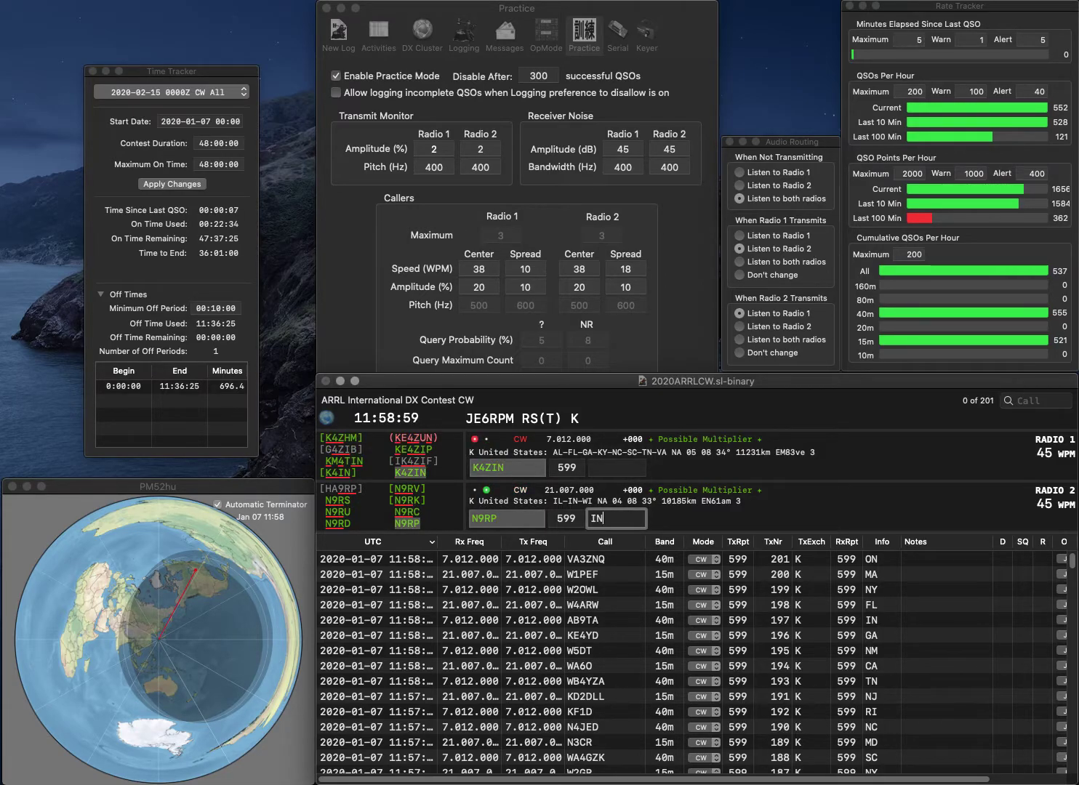
{"action": "type", "text": "IN"}
{"action": "key", "text": "Return"}
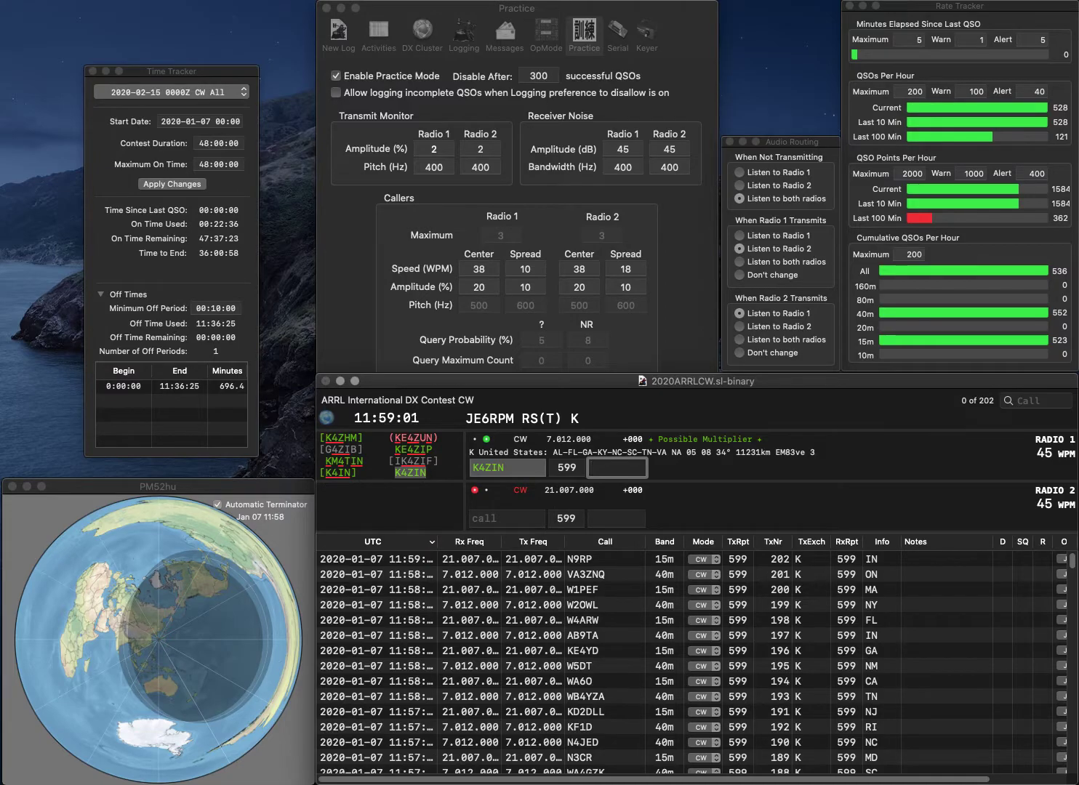
{"action": "type", "text": "NC"}
{"action": "key", "text": "Return"}
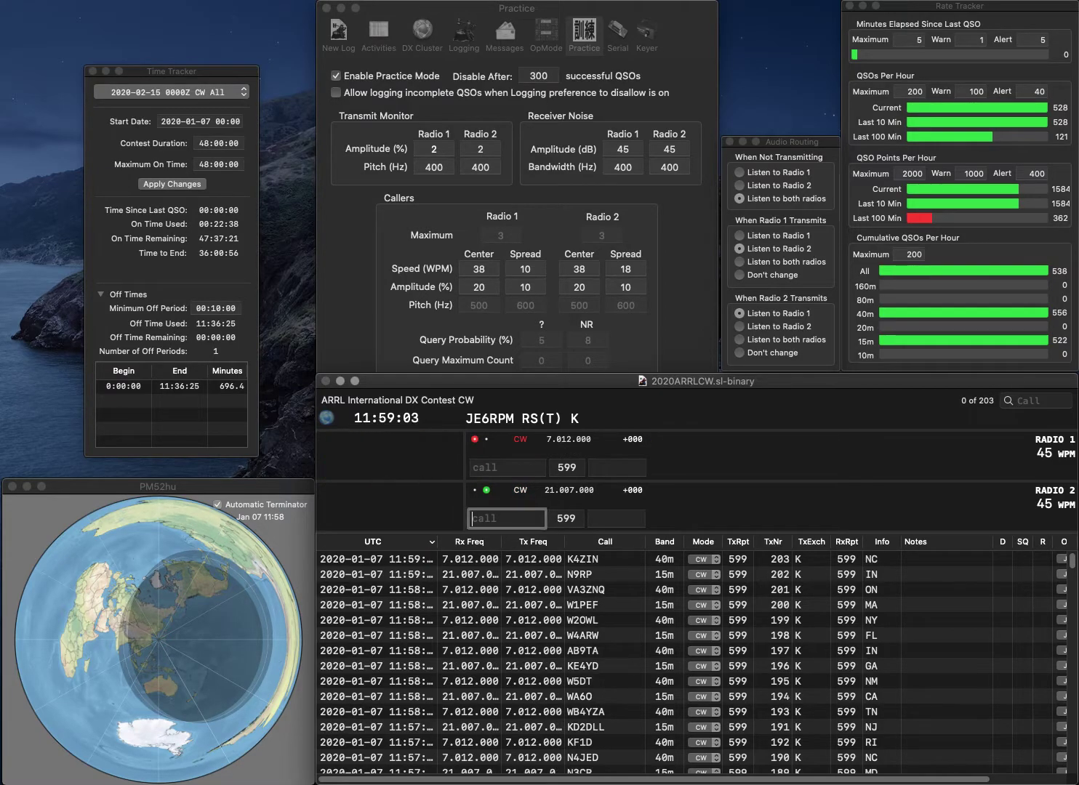
{"action": "type", "text": "K3PNI"}
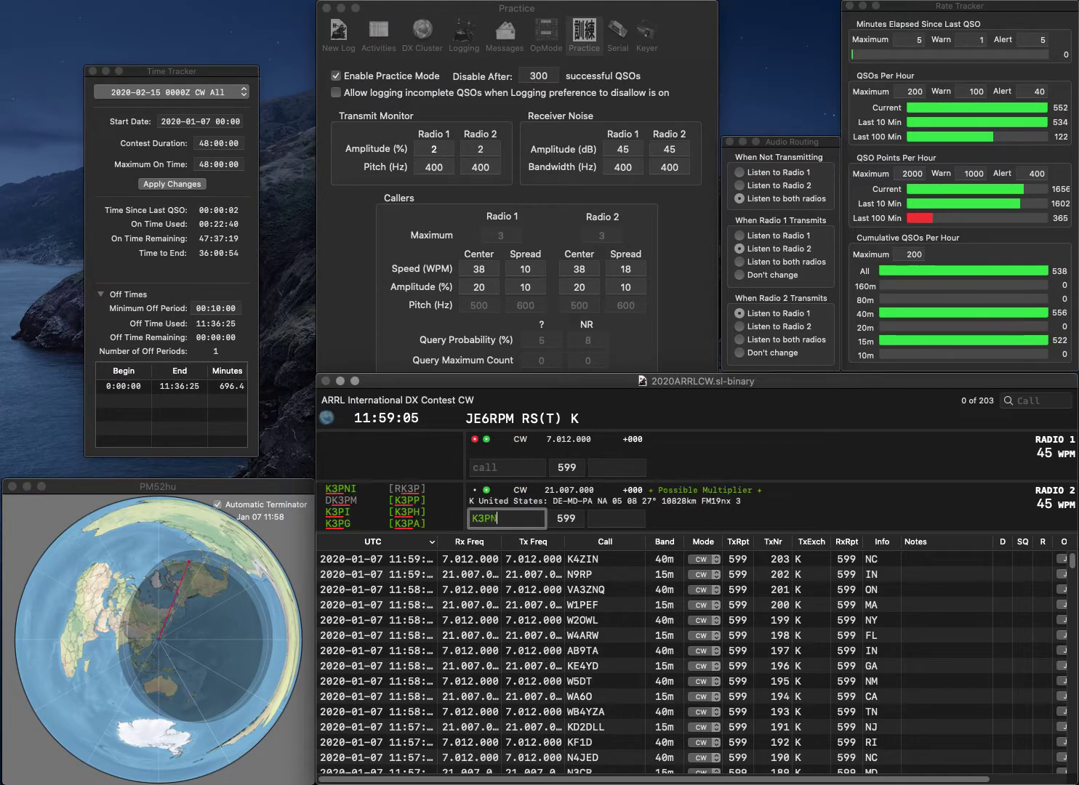
{"action": "key", "text": "Return"}
{"action": "type", "text": "K9ATX"}
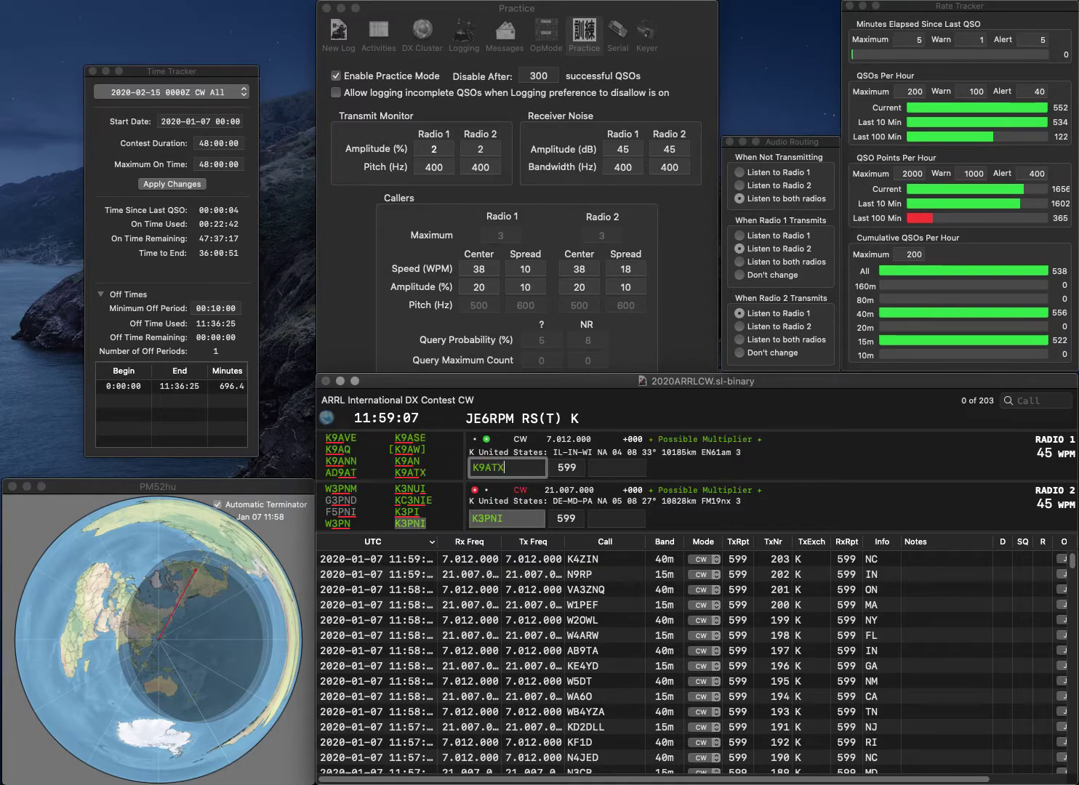
{"action": "key", "text": "Return"}
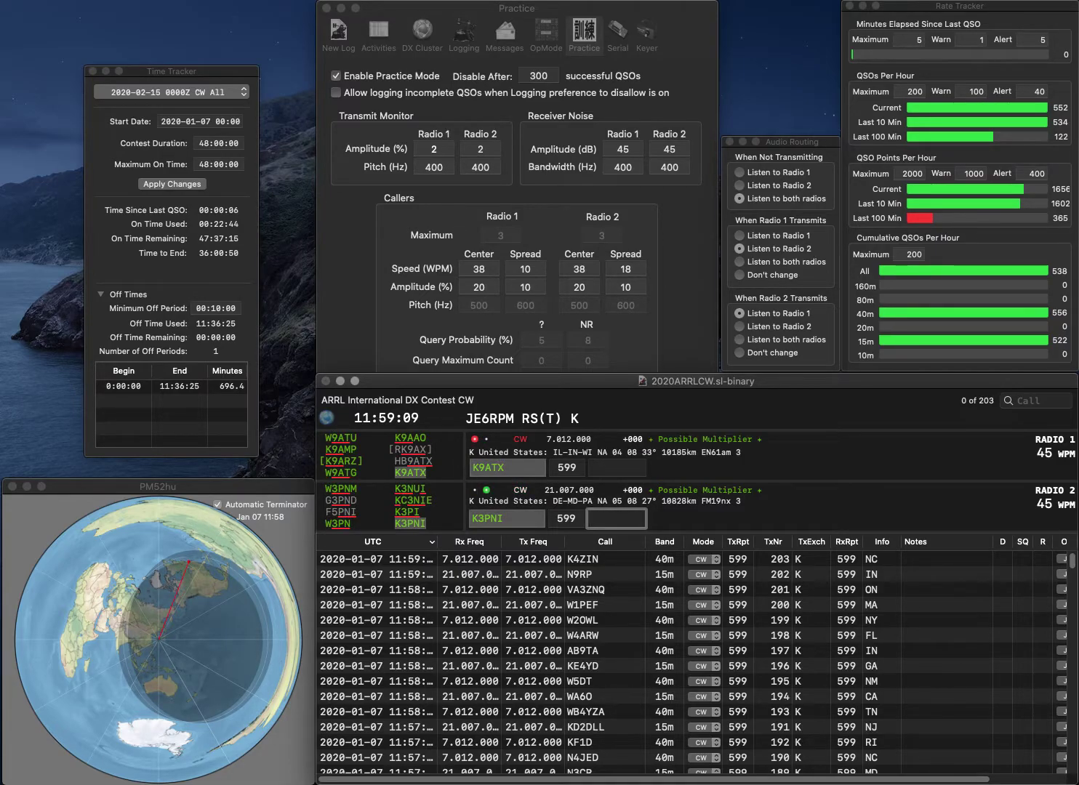
{"action": "type", "text": "MD"}
{"action": "key", "text": "Return"}
{"action": "type", "text": "IL"}
{"action": "key", "text": "Return"}
{"action": "type", "text": "W3OA"}
{"action": "key", "text": "Return"}
{"action": "type", "text": "N4SAX"}
{"action": "key", "text": "Return"}
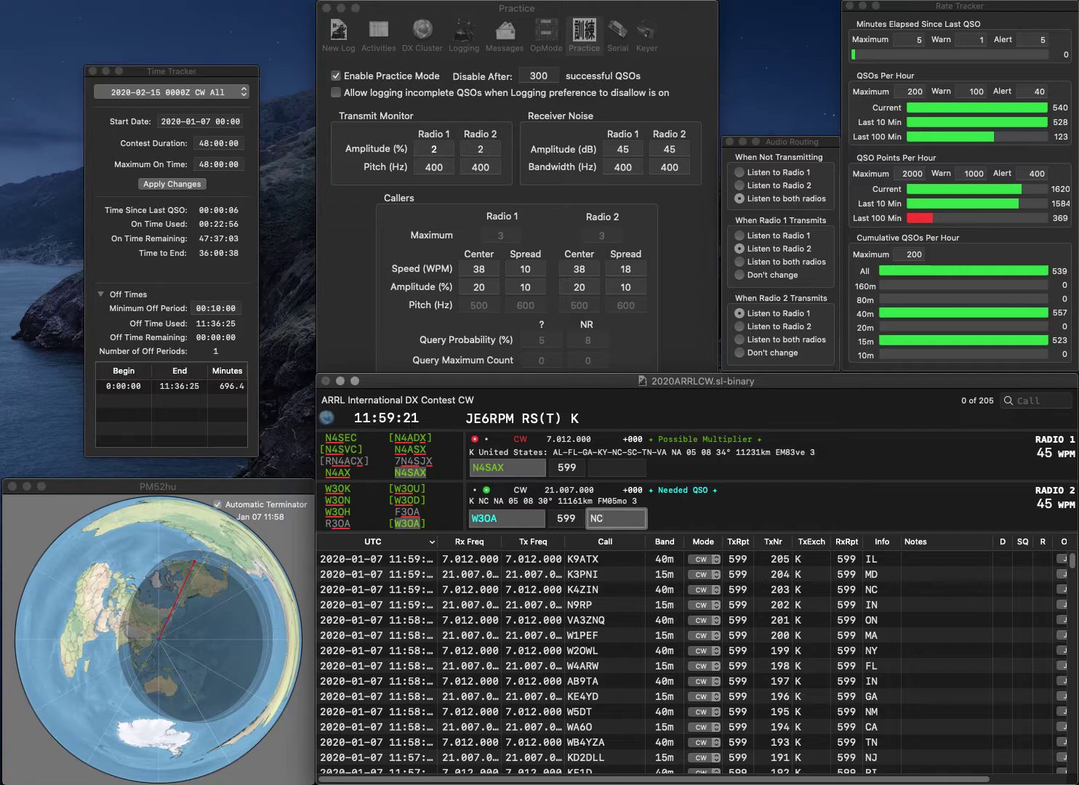
{"action": "key", "text": "Return"}
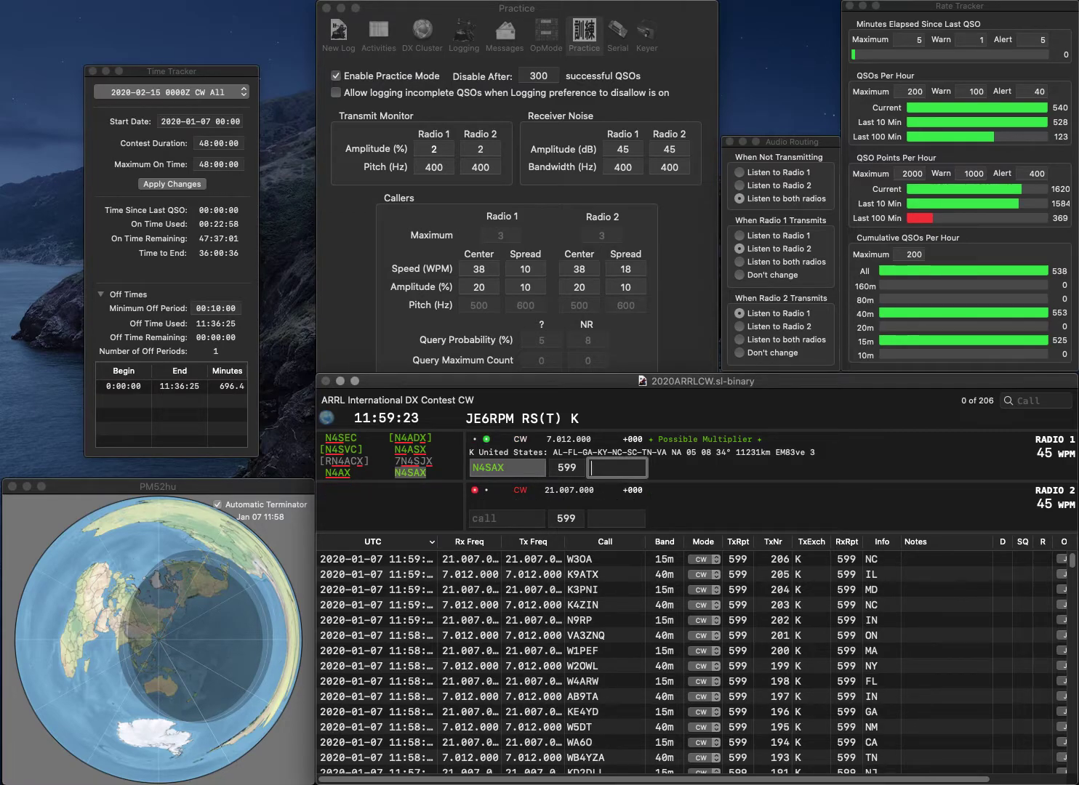
{"action": "type", "text": "TN"}
{"action": "key", "text": "Return"}
{"action": "type", "text": "N4LJE"}
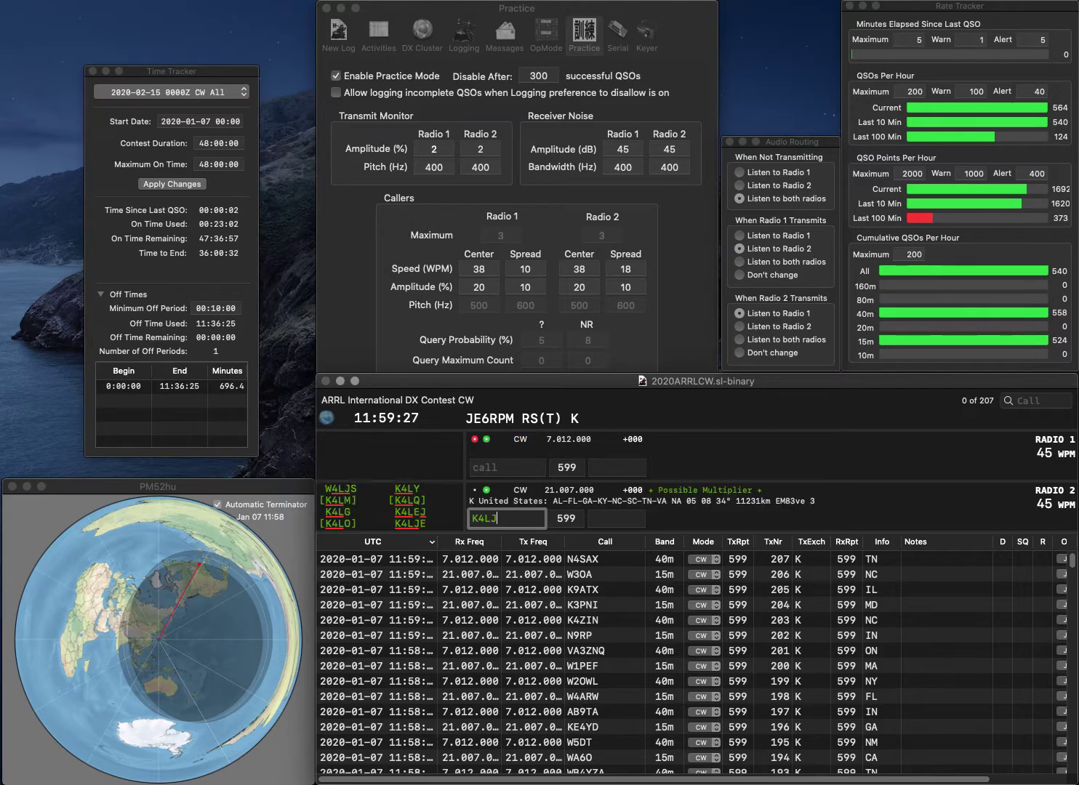
{"action": "key", "text": "Return"}
{"action": "type", "text": "3M"}
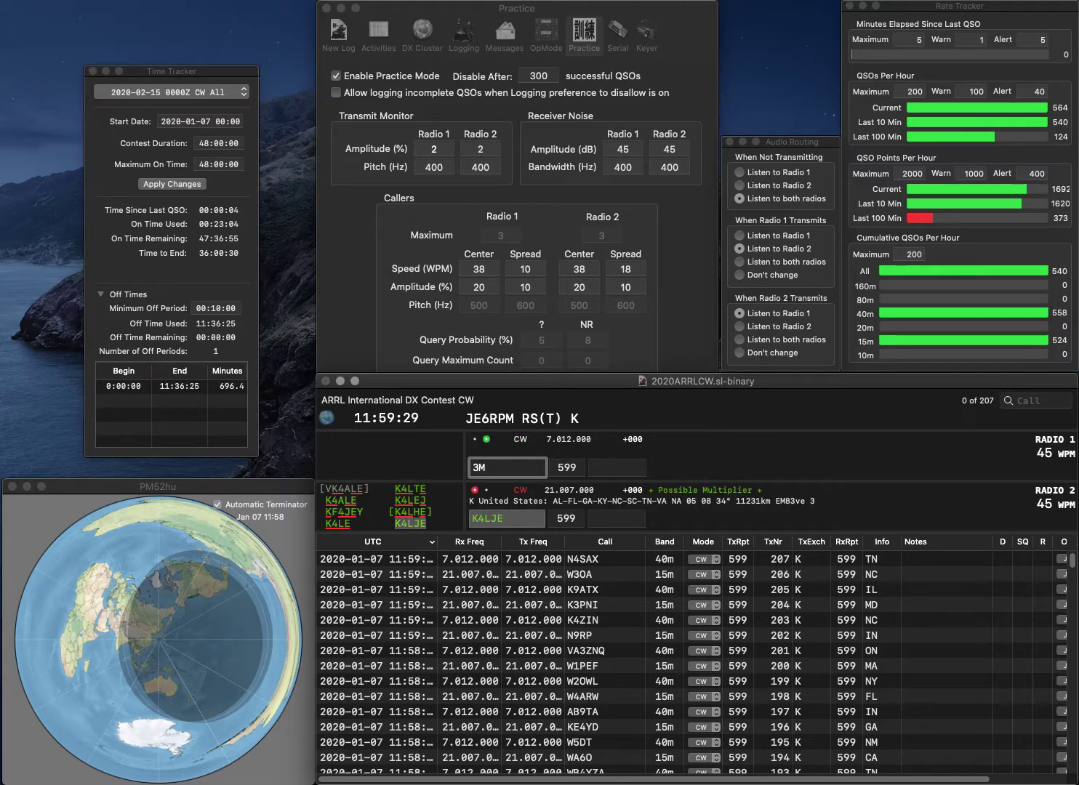
{"action": "type", "text": "W"}
{"action": "key", "text": "Return"}
{"action": "key", "text": "space"}
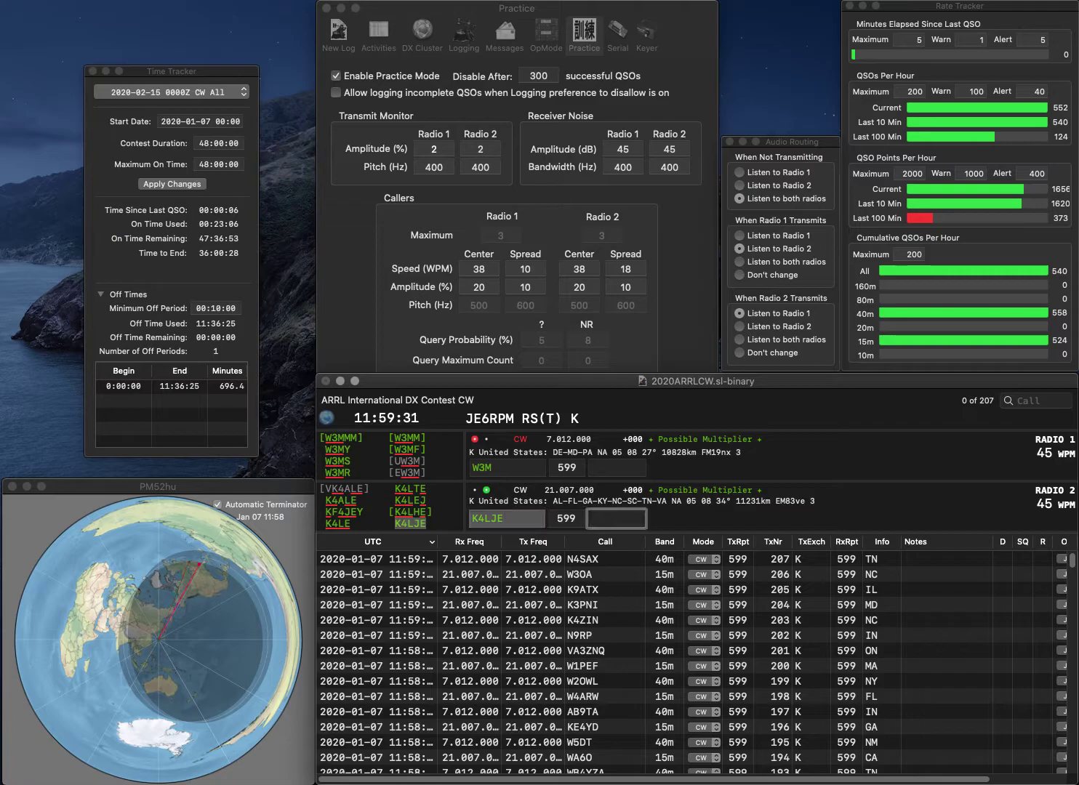
{"action": "type", "text": "NC"}
{"action": "key", "text": "Return"}
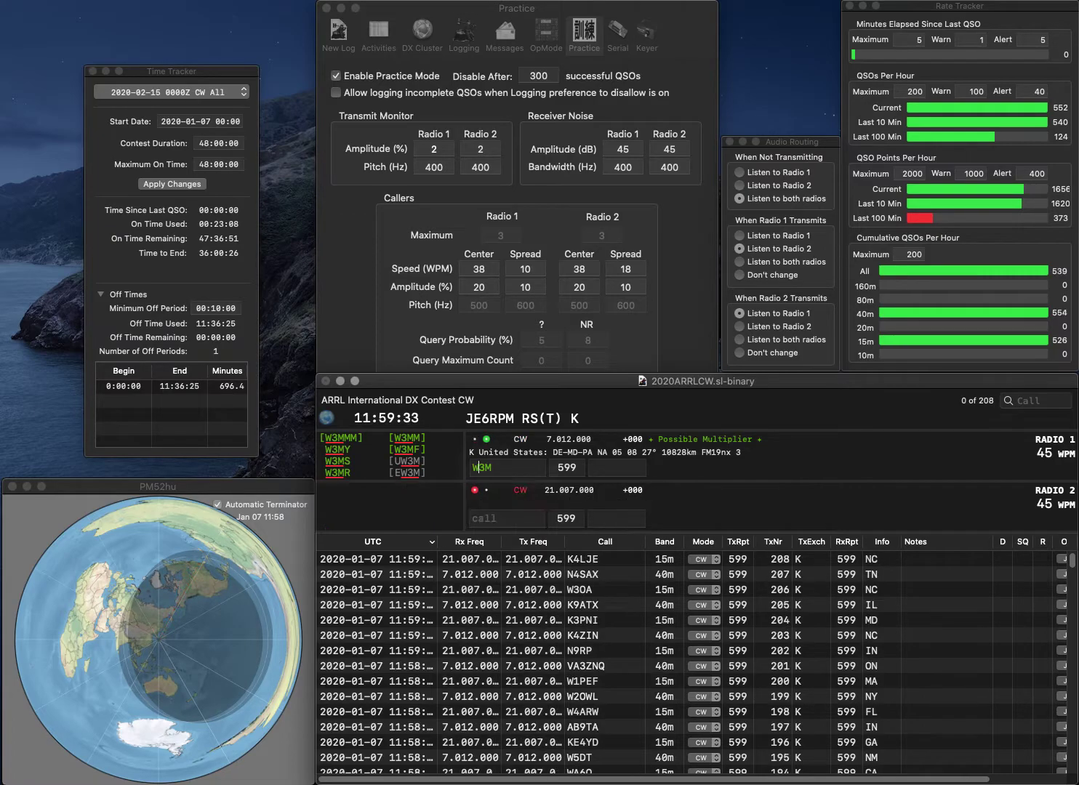
{"action": "key", "text": "BackSpace"}
{"action": "key", "text": "BackSpace"}
{"action": "type", "text": "2M"}
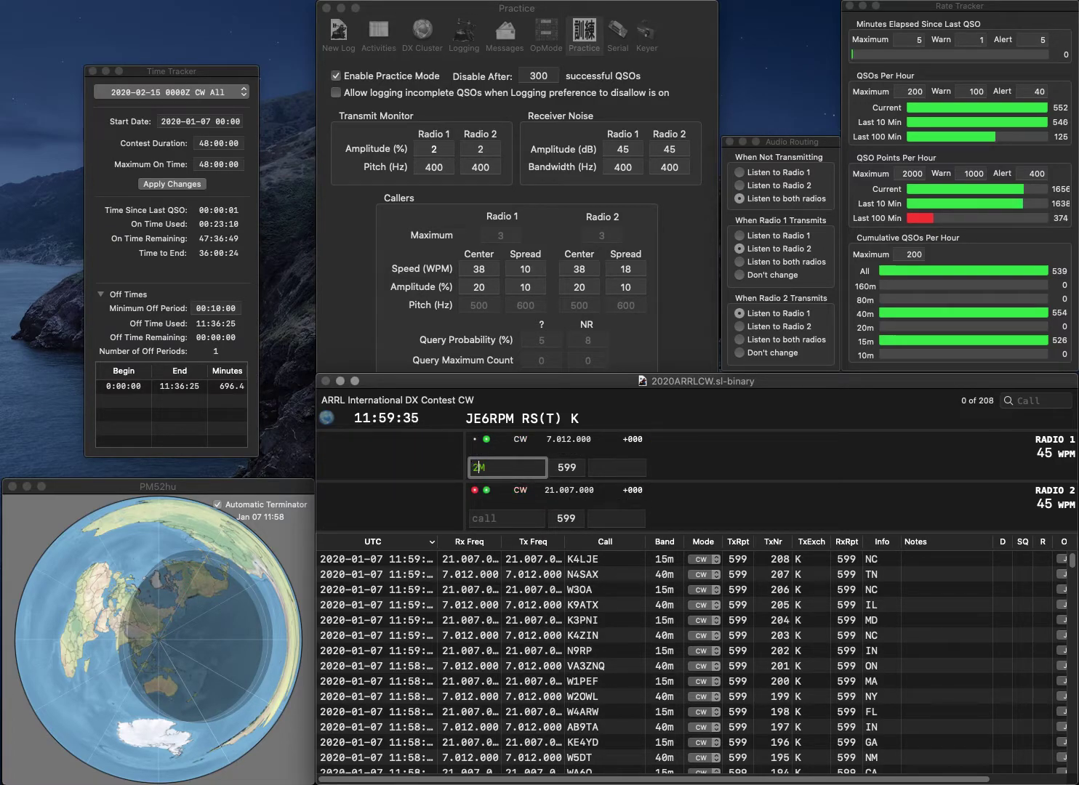
{"action": "type", "text": "SA"}
{"action": "key", "text": "Home"}
{"action": "type", "text": "W"}
{"action": "key", "text": "Return"}
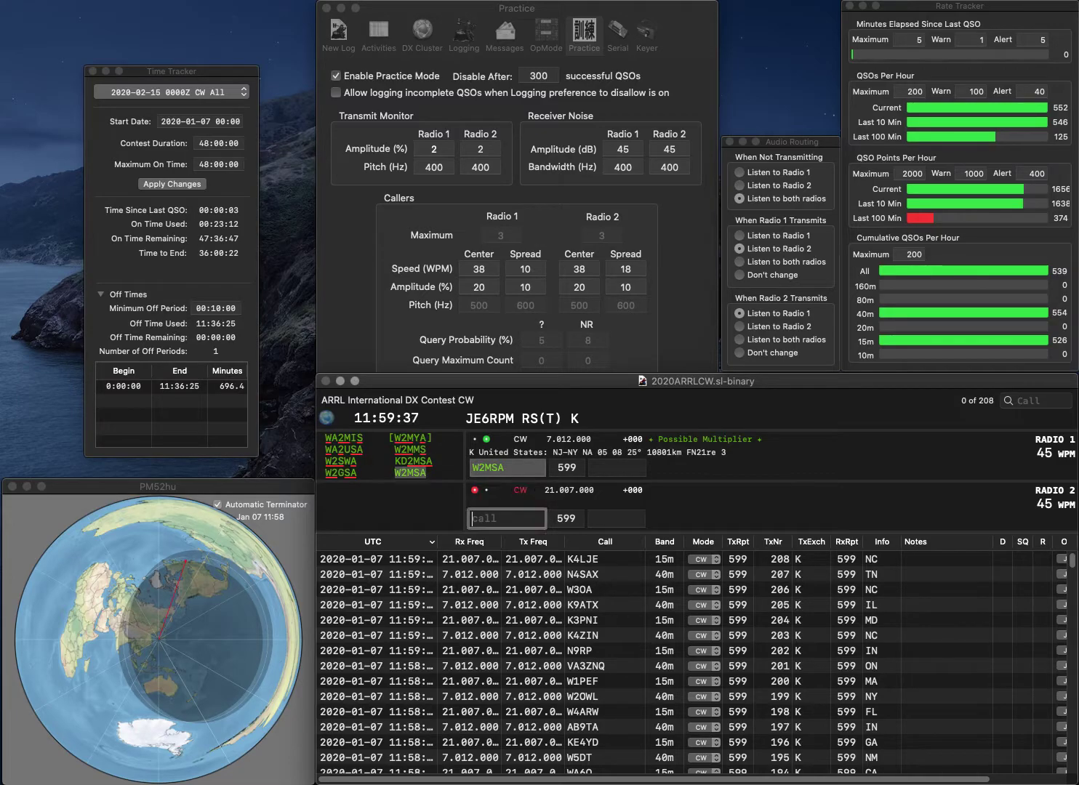
{"action": "type", "text": "N2EIM"}
{"action": "key", "text": "Return"}
{"action": "type", "text": "N"}
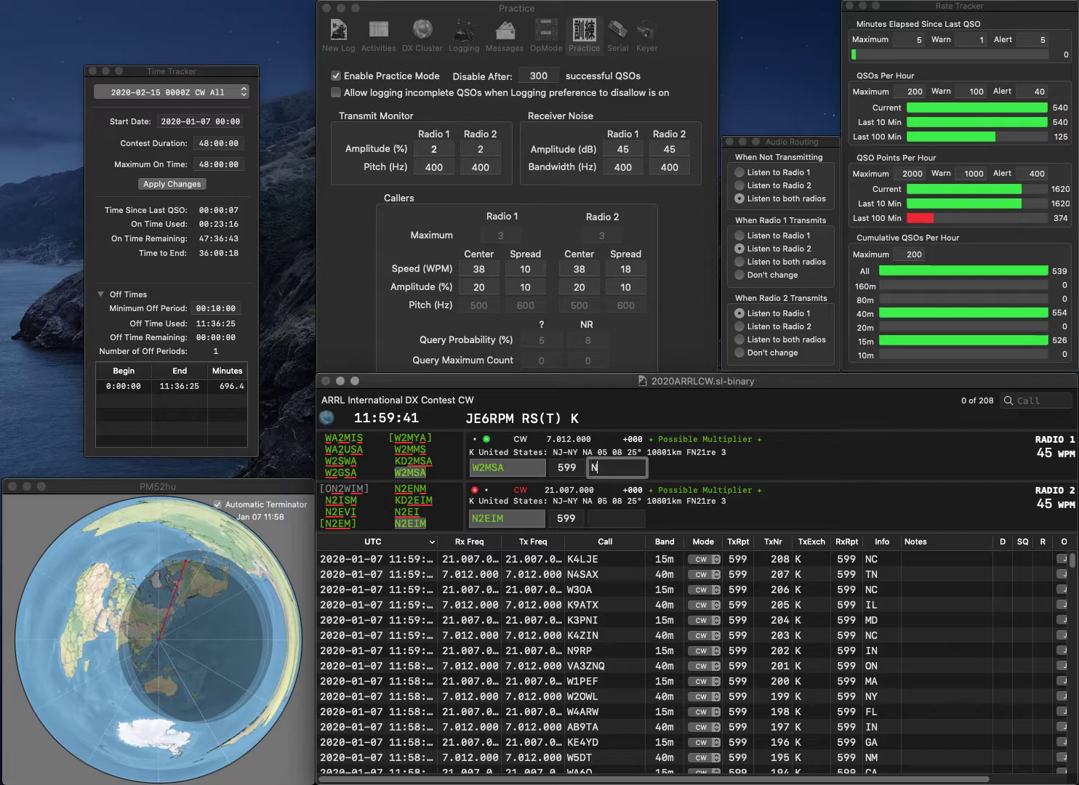
{"action": "type", "text": "Y"}
{"action": "key", "text": "Return"}
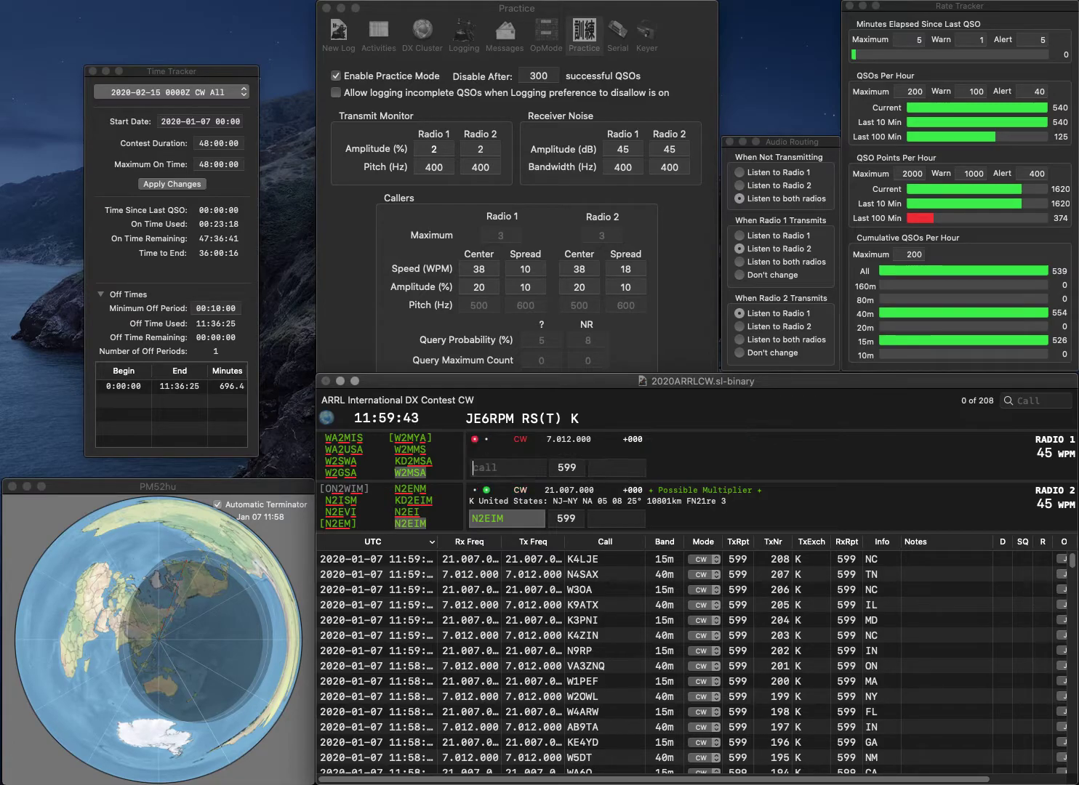
{"action": "type", "text": "NJ"}
{"action": "key", "text": "Return"}
{"action": "type", "text": "VE3SAO"}
{"action": "key", "text": "Return"}
{"action": "type", "text": "VE3KI"}
{"action": "key", "text": "Return"}
{"action": "key", "text": "Tab"}
{"action": "key", "text": "Return"}
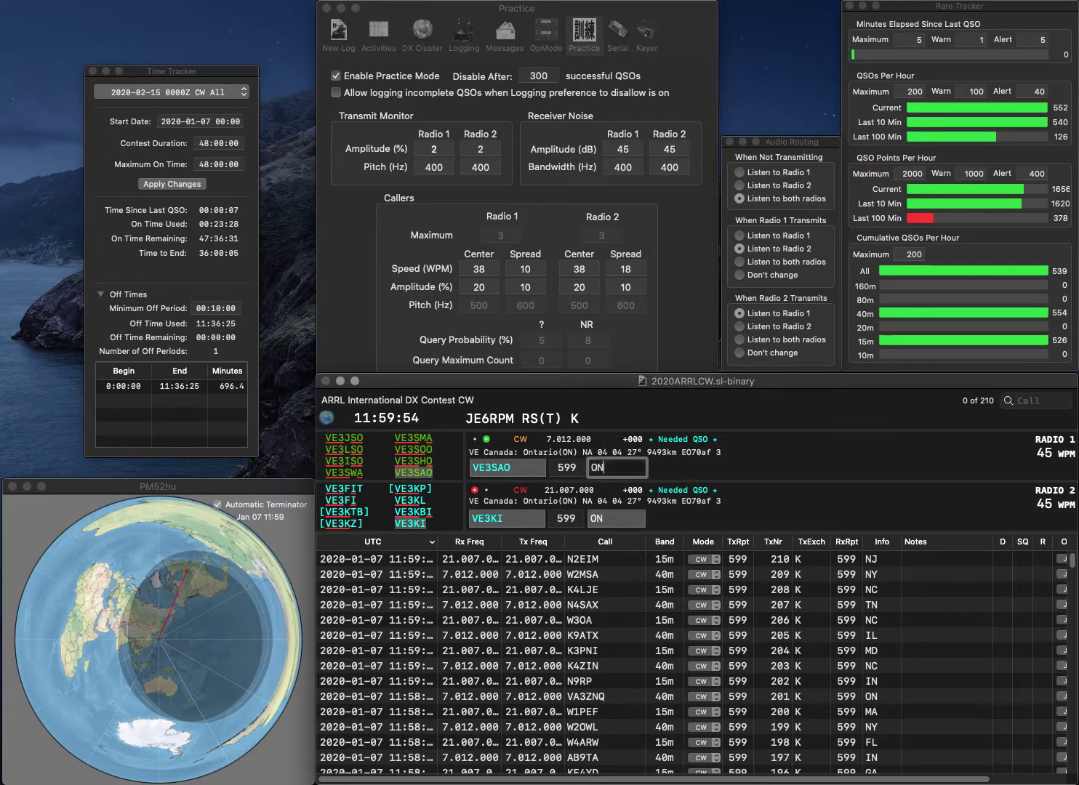
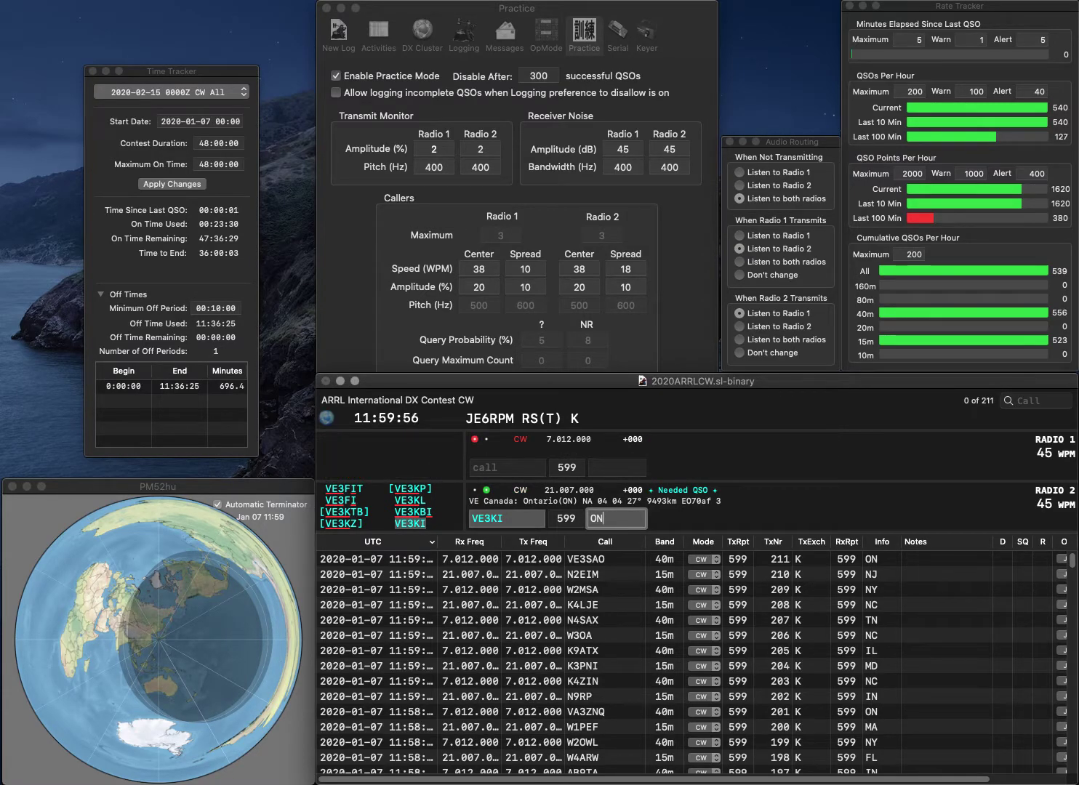
- Log VE3KI on Radio 2 with exchange ON, and answer the caller copied as KM6VUM on Radio 1
{"action": "key", "text": "Return"}
{"action": "type", "text": "KM6VUM"}
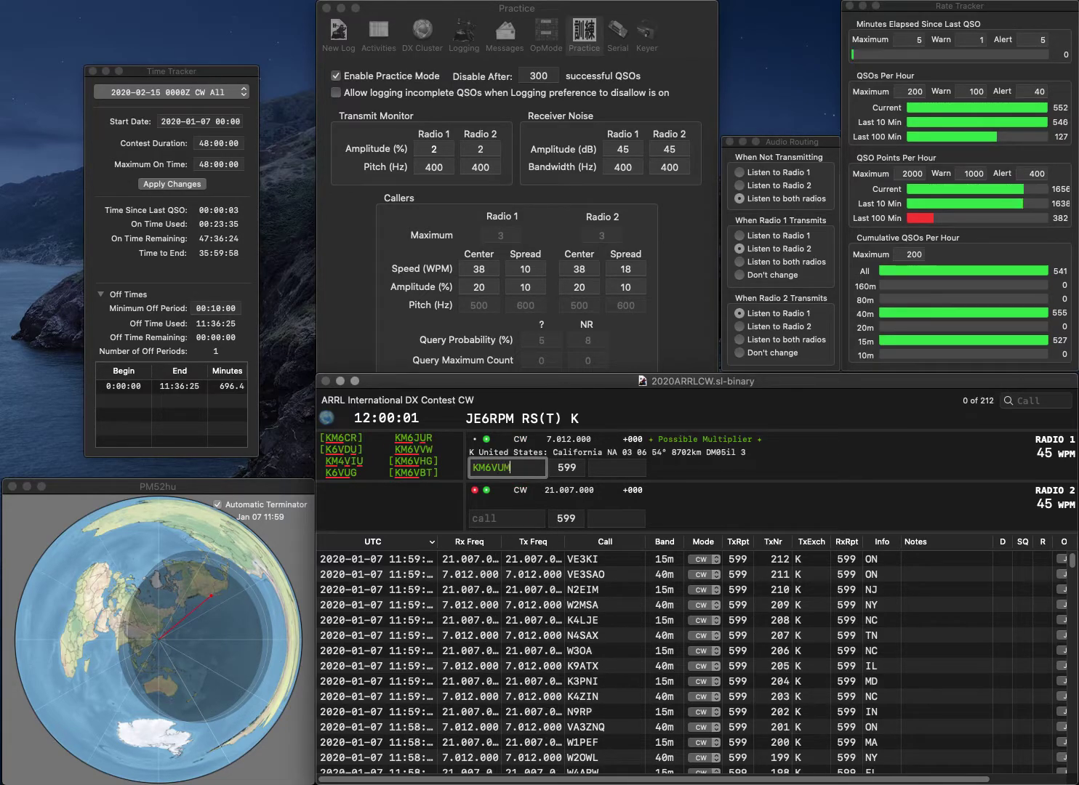
{"action": "key", "text": "BackSpace"}
{"action": "type", "text": "VM"}
{"action": "key", "text": "Return"}
{"action": "left_click", "coordinate": [505, 467]}
{"action": "key", "text": "BackSpace"}
{"action": "type", "text": "U"}
{"action": "key", "text": "Return"}
{"action": "type", "text": "K4DVE"}
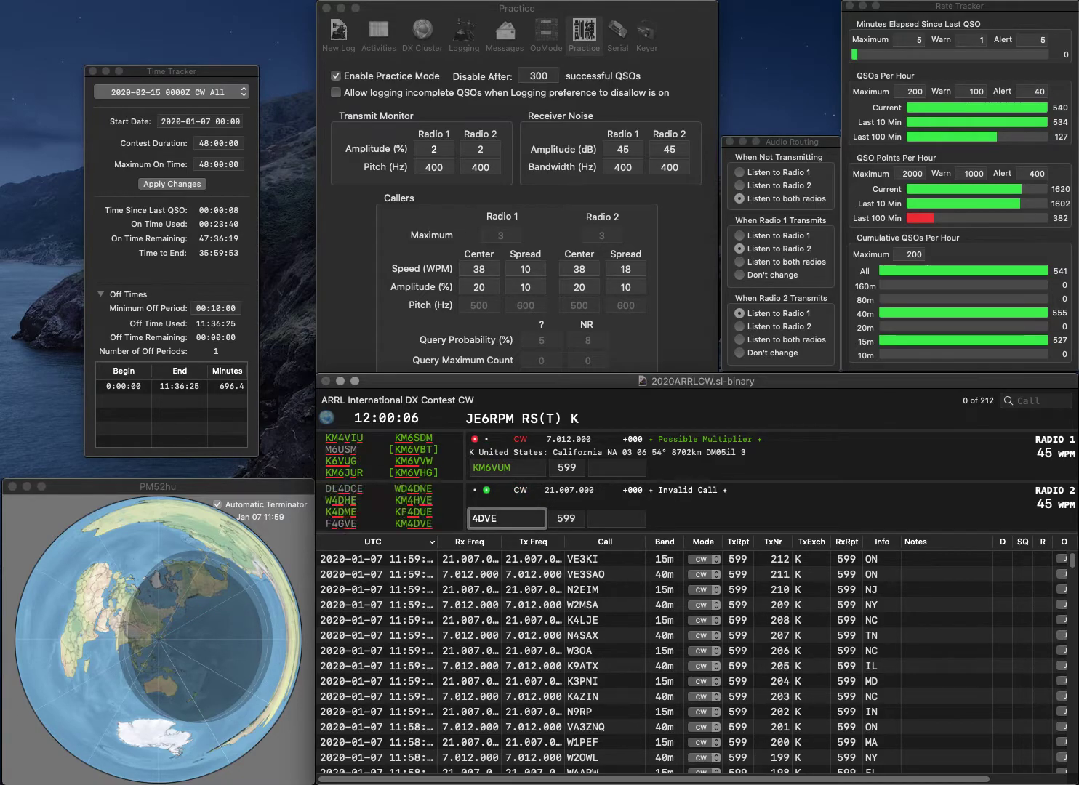
{"action": "key", "text": "Return"}
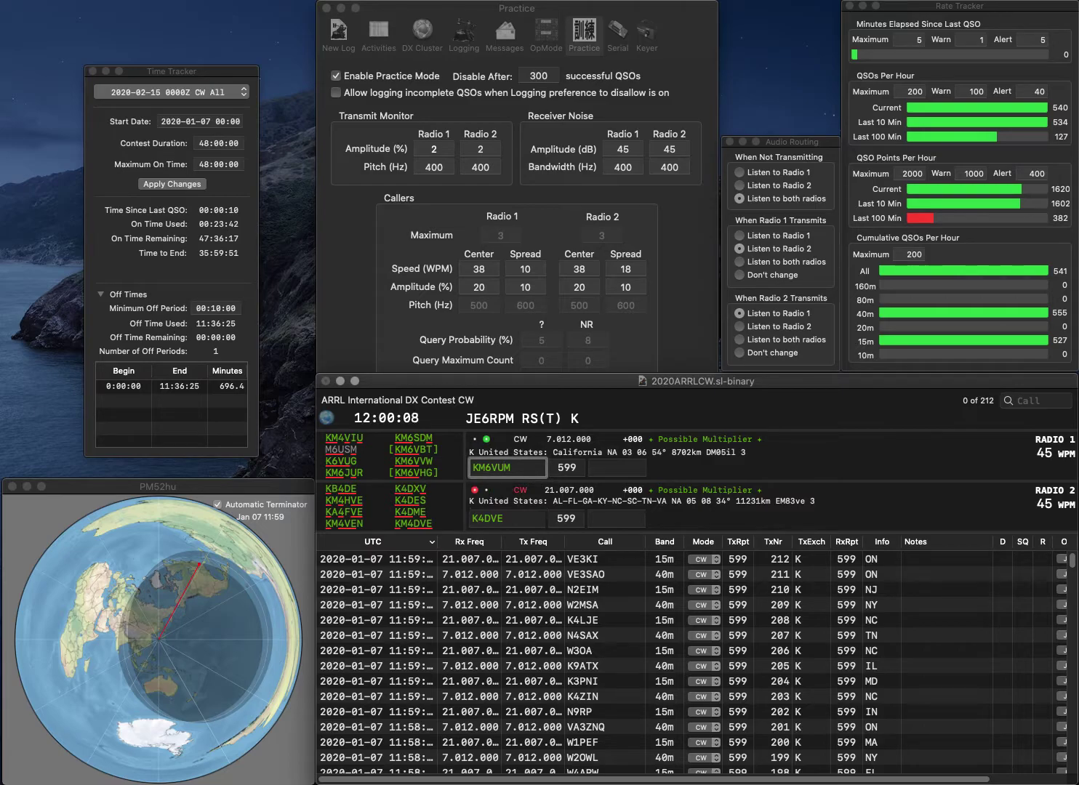
{"action": "type", "text": "W"}
{"action": "key", "text": "Delete"}
{"action": "key", "text": "Left"}
{"action": "key", "text": "BackSpace"}
{"action": "type", "text": "V"}
{"action": "key", "text": "Return"}
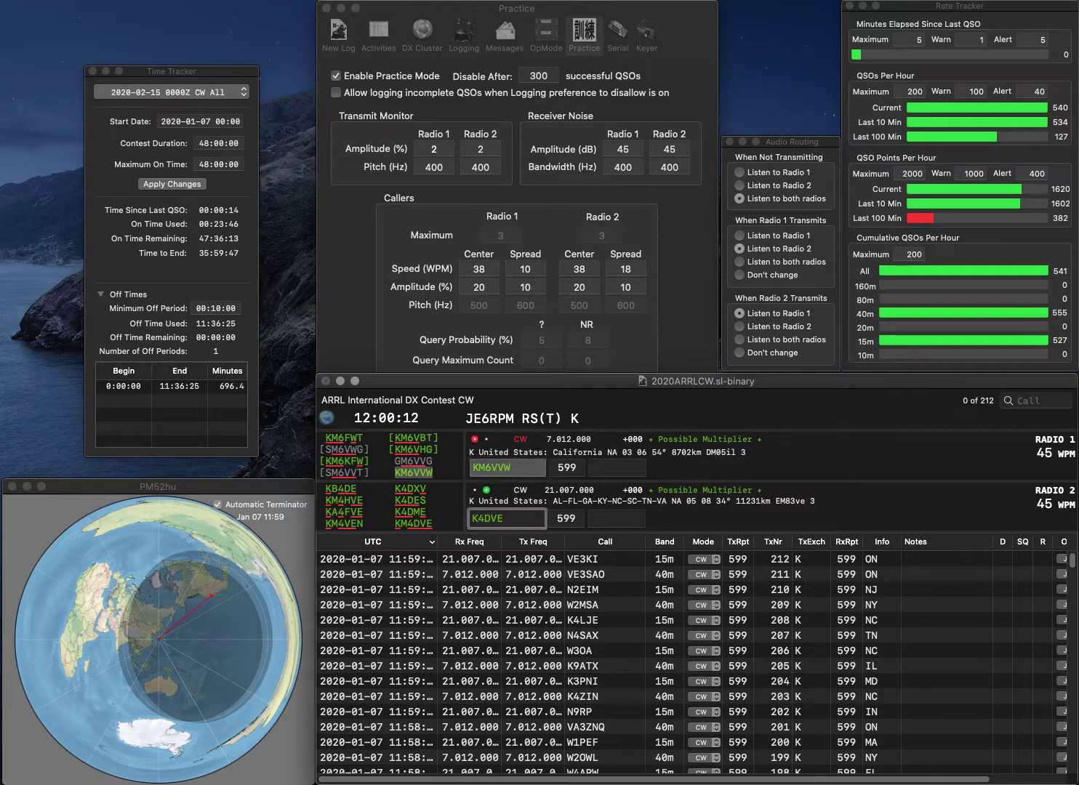
{"action": "key", "text": "Left"}
{"action": "key", "text": "BackSpace"}
{"action": "type", "text": "V"}
{"action": "key", "text": "Return"}
{"action": "type", "text": "CA"}
{"action": "key", "text": "Tab"}
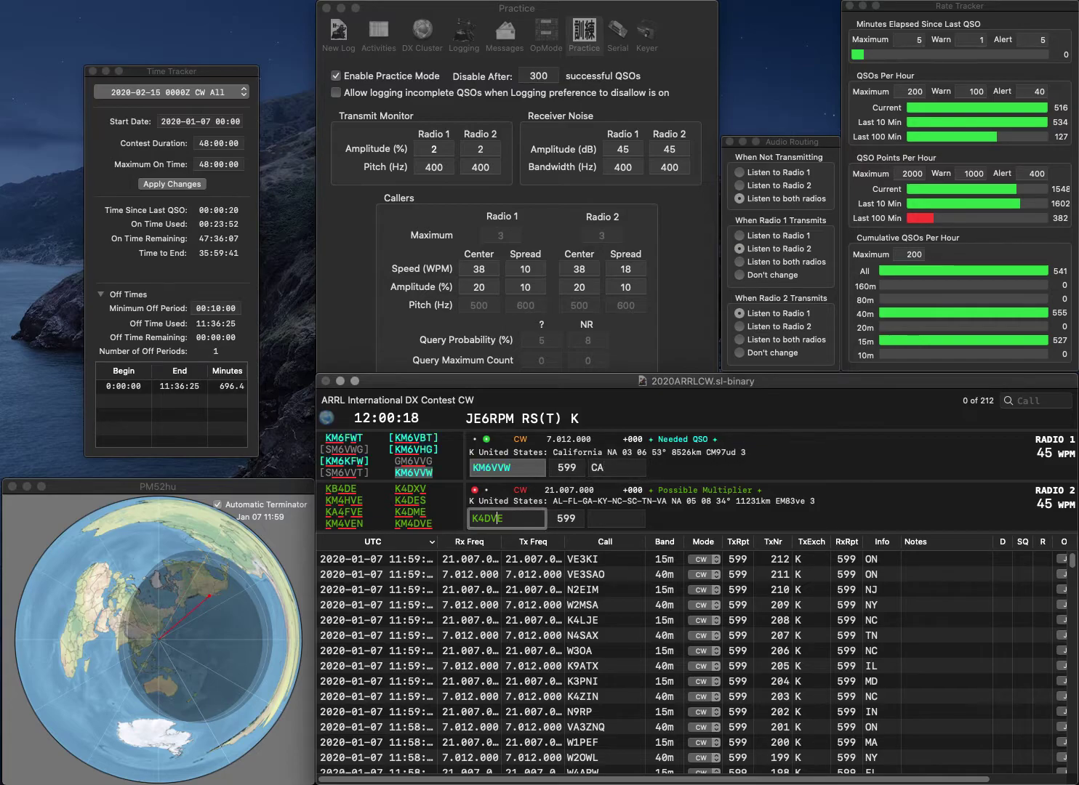
{"action": "key", "text": "Return"}
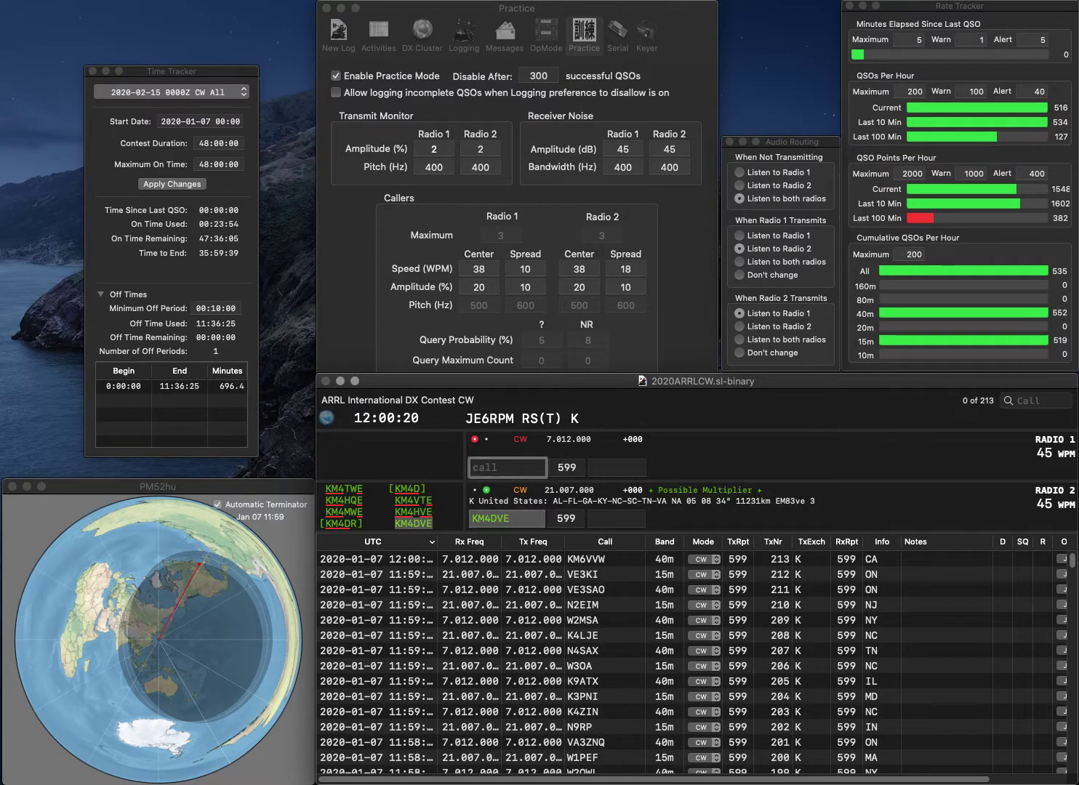
{"action": "type", "text": "WS"}
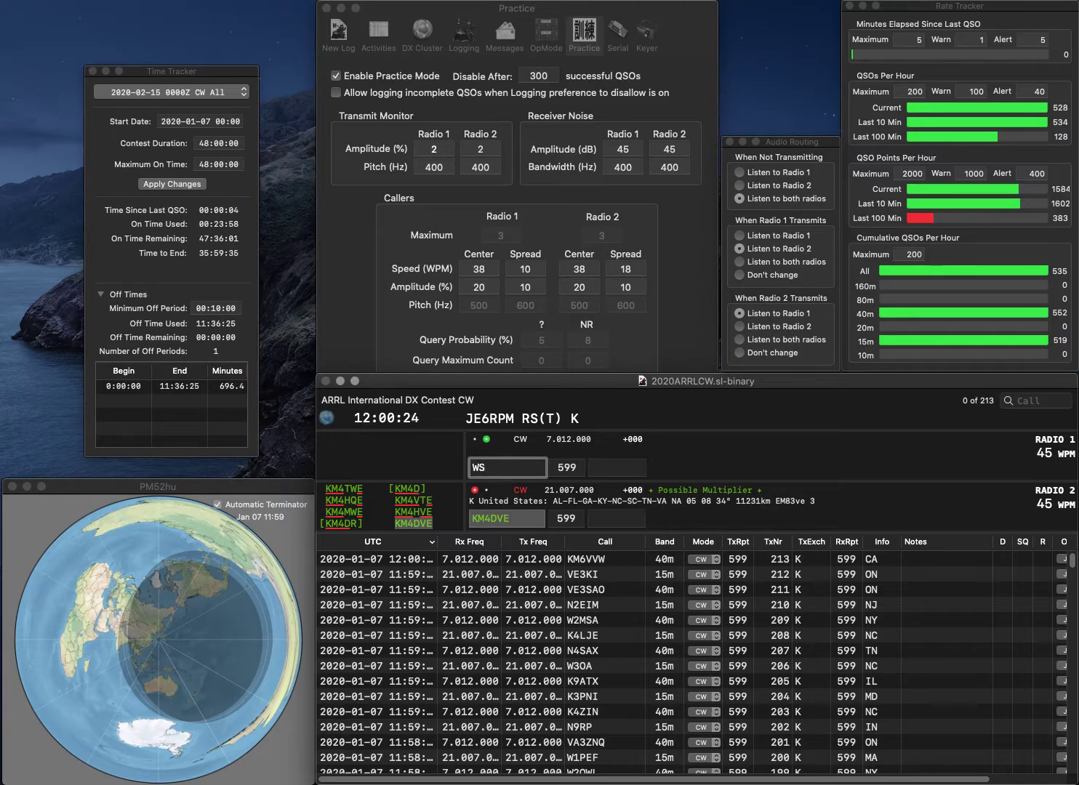
{"action": "key", "text": "Return"}
{"action": "key", "text": "space"}
{"action": "type", "text": "GA"}
{"action": "key", "text": "Return"}
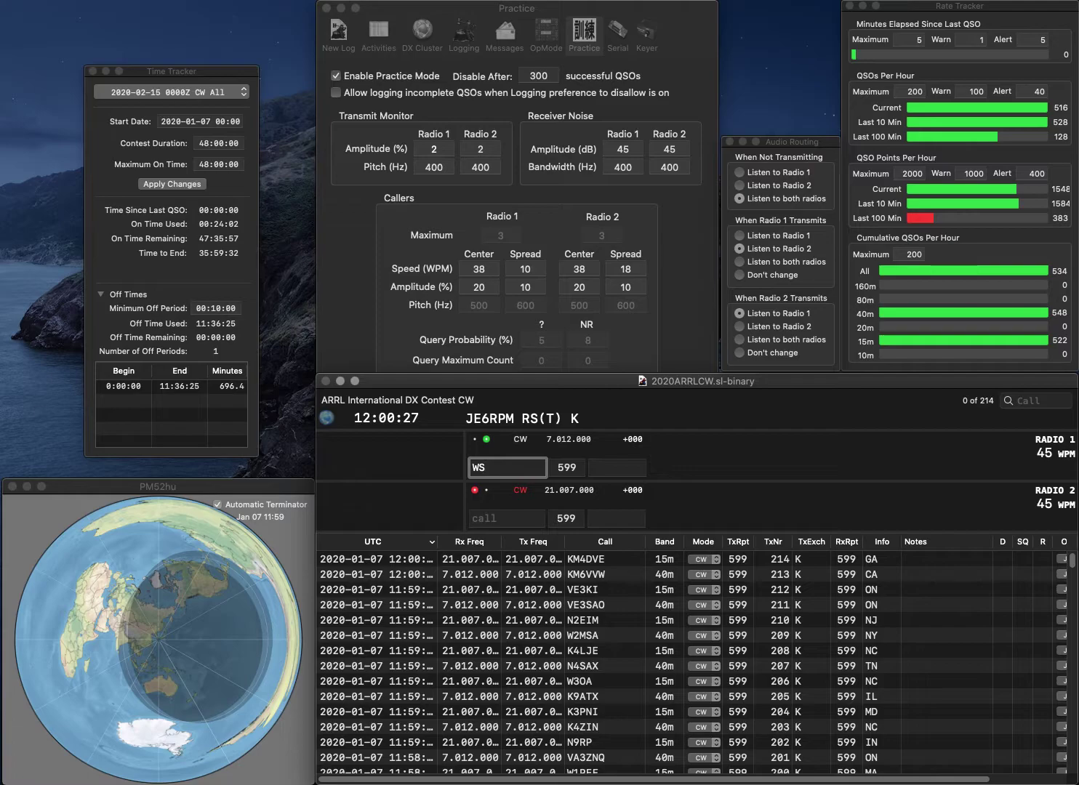
{"action": "type", "text": "4Y"}
{"action": "key", "text": "Return"}
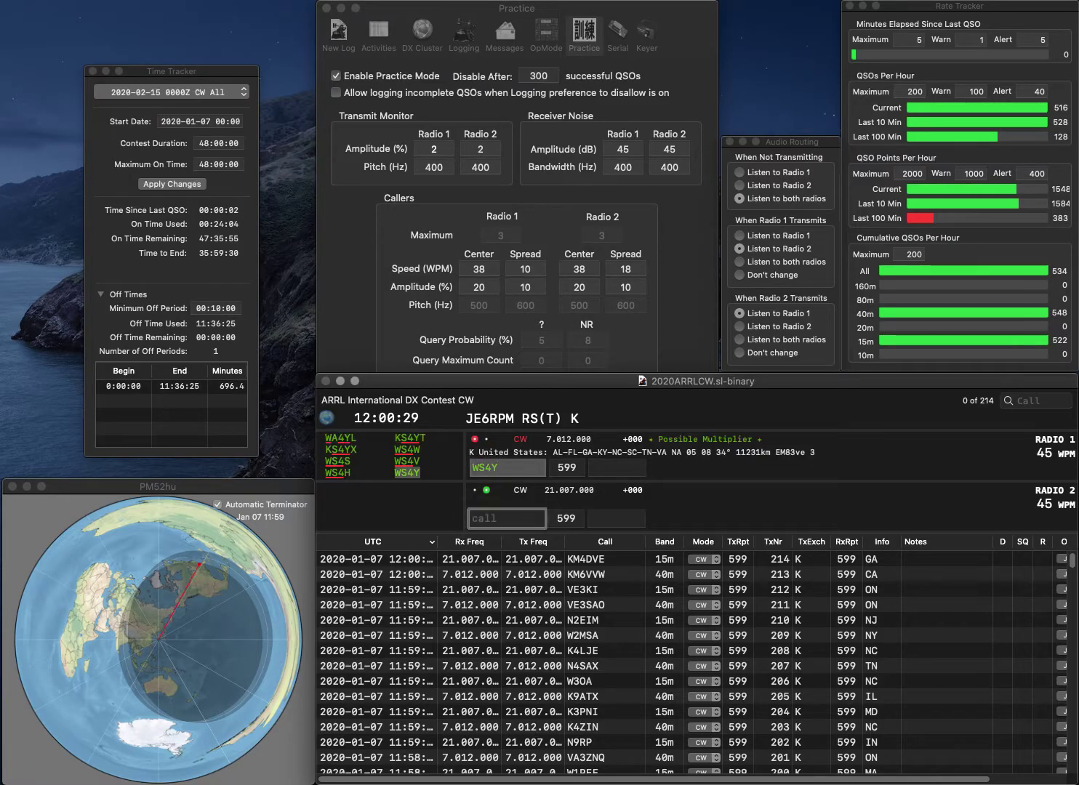
{"action": "type", "text": "W4KV"}
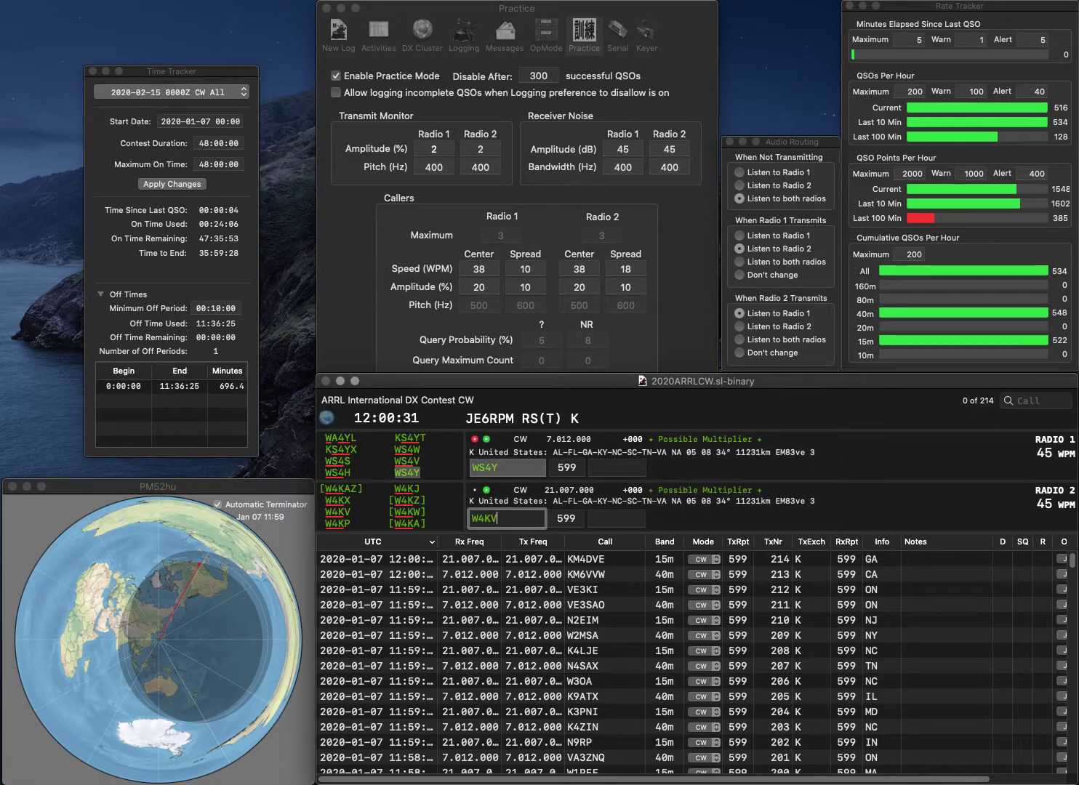
{"action": "type", "text": "S"}
{"action": "key", "text": "Return"}
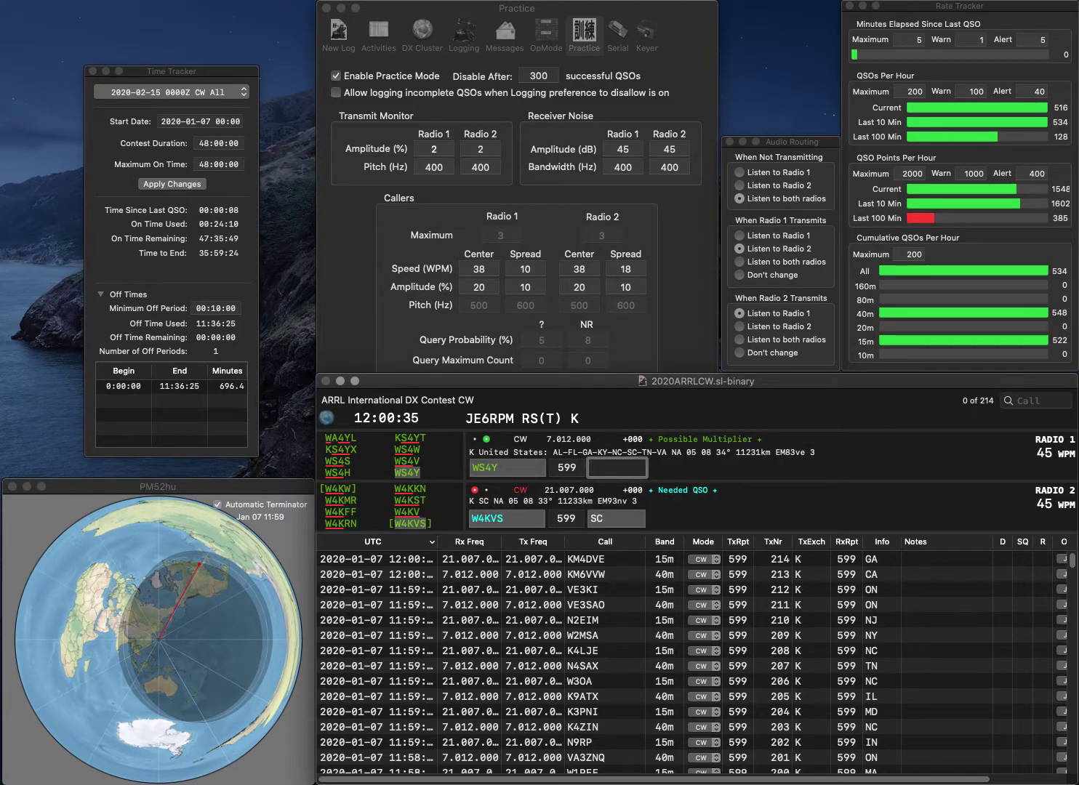
- Log W4KVS on Radio 2 and WS4Y on Radio 1, both with exchange SC
{"action": "key", "text": "Return"}
{"action": "key", "text": "space"}
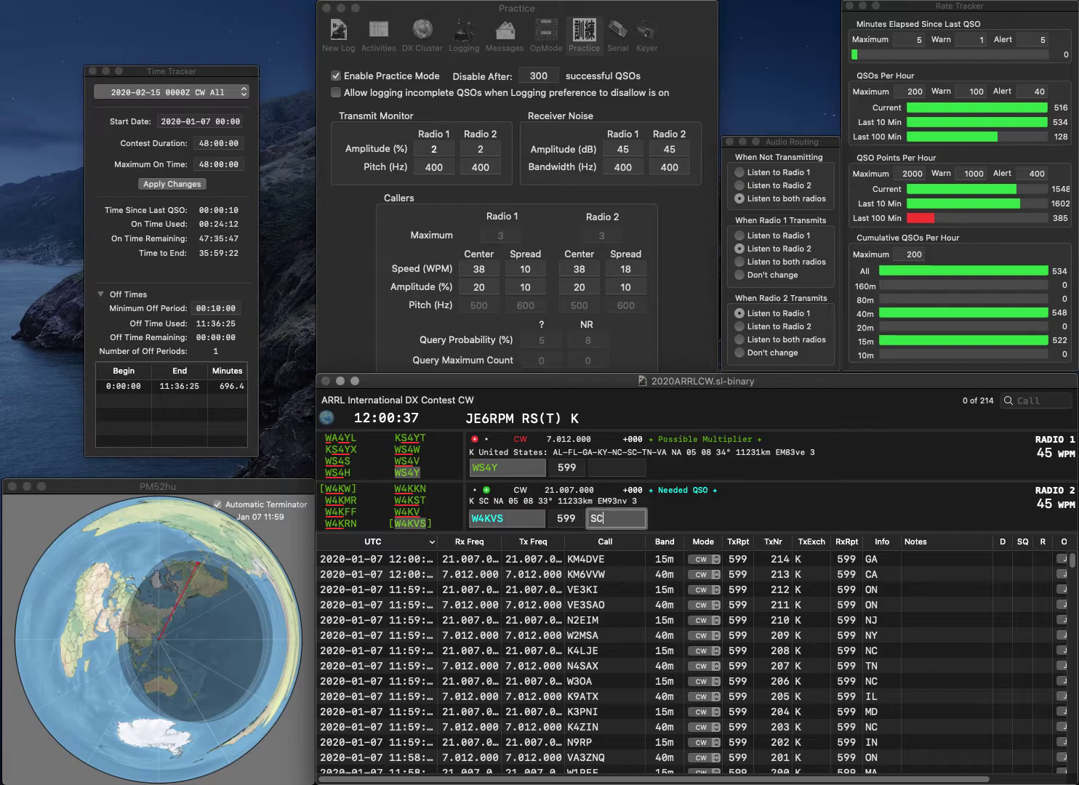
{"action": "key", "text": "Return"}
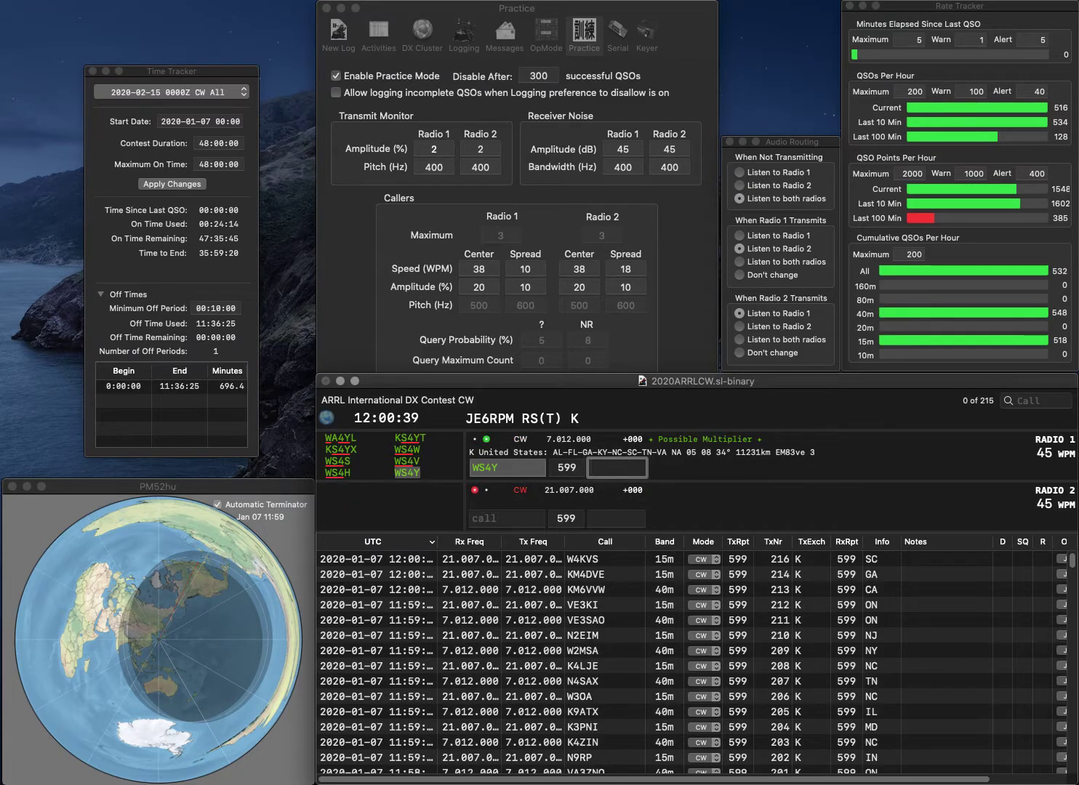
{"action": "type", "text": "NC"}
{"action": "key", "text": "Return"}
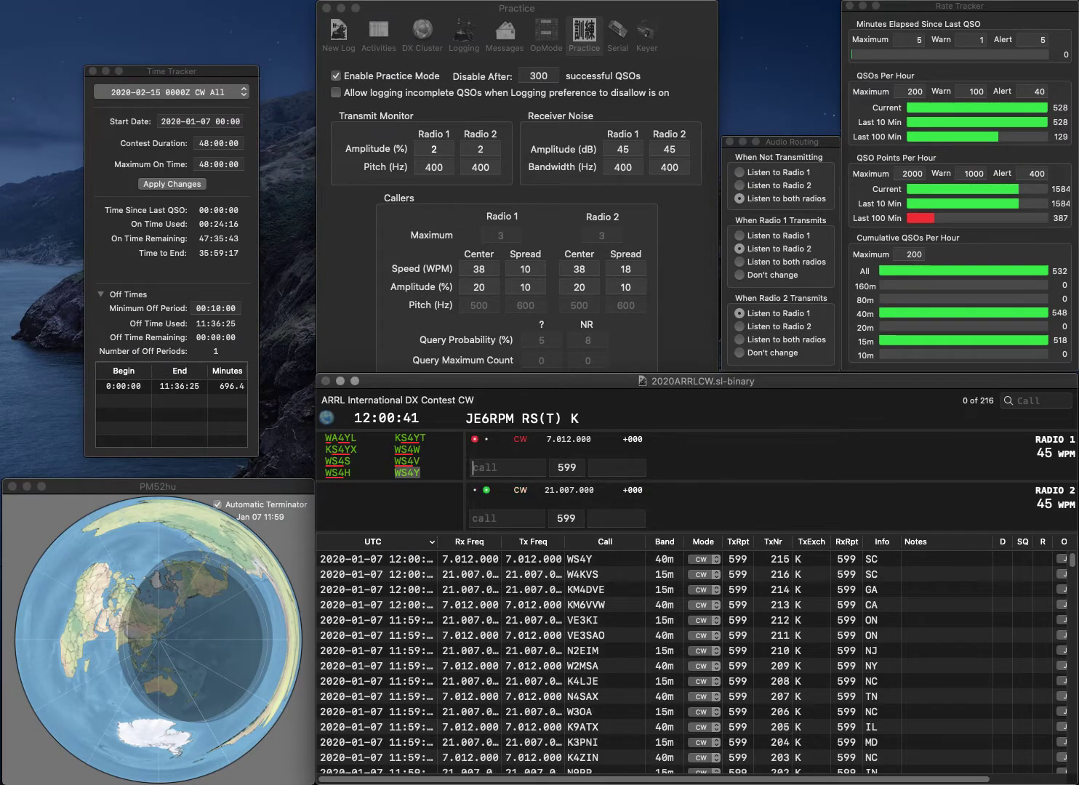
{"action": "type", "text": "K4CG"}
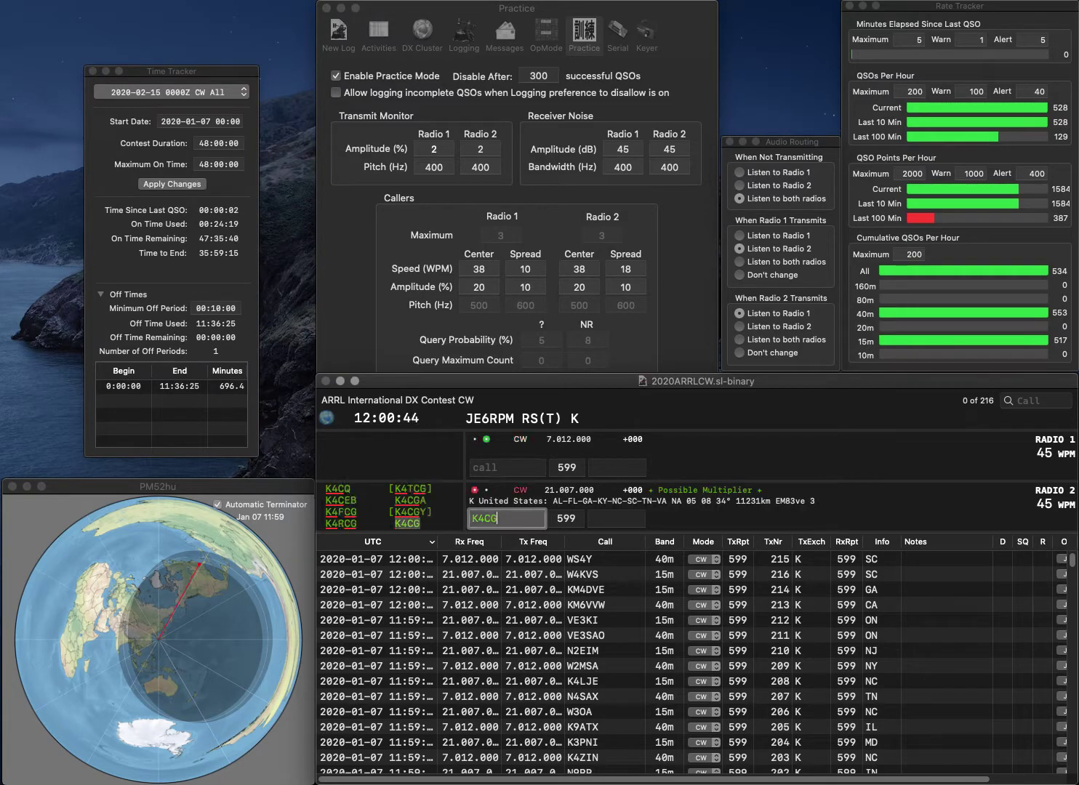
{"action": "key", "text": "Return"}
{"action": "type", "text": "W3PRL"}
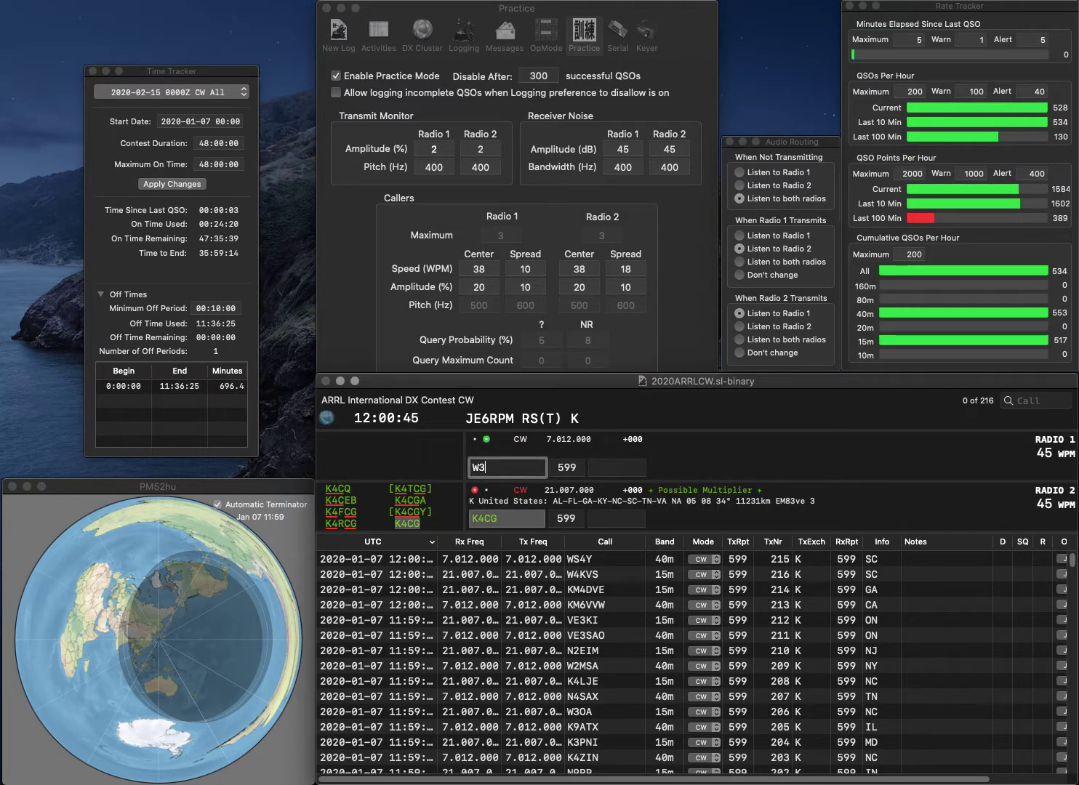
{"action": "key", "text": "Return"}
- Log K4CG on Radio 2 with exchange TN and W3PRL on Radio 1 with exchange PA
{"action": "key", "text": "Tab"}
{"action": "key", "text": "Tab"}
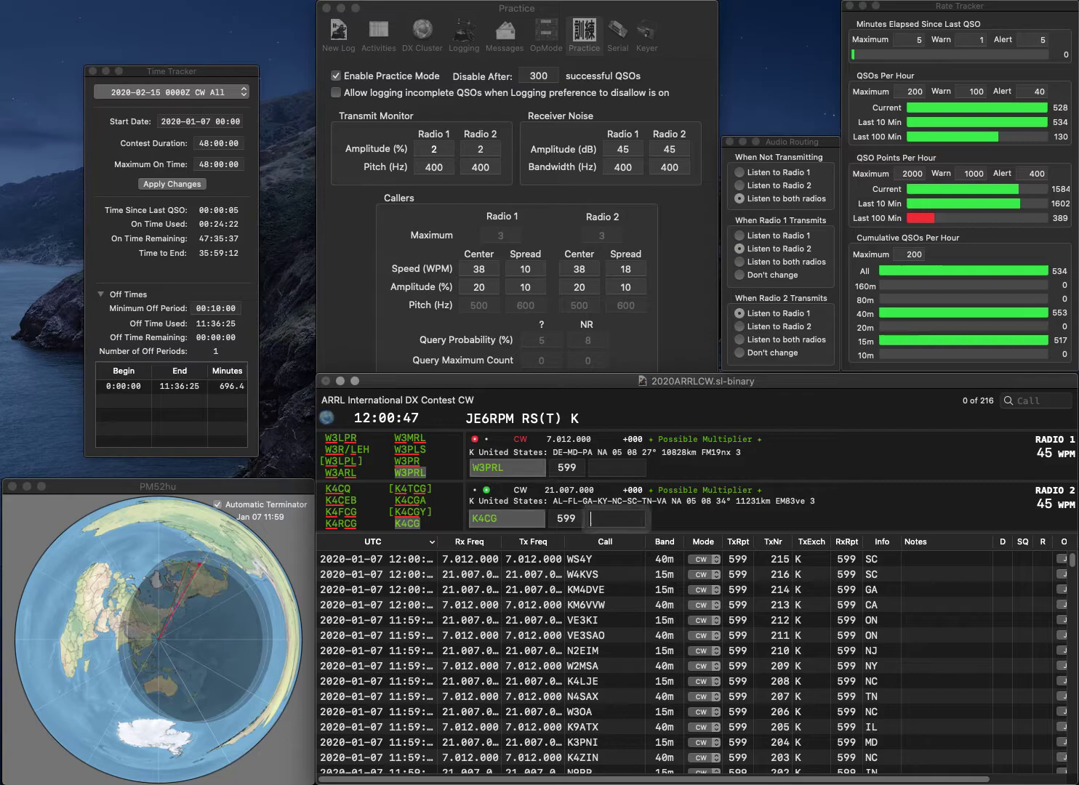
{"action": "type", "text": "TN"}
{"action": "key", "text": "Return"}
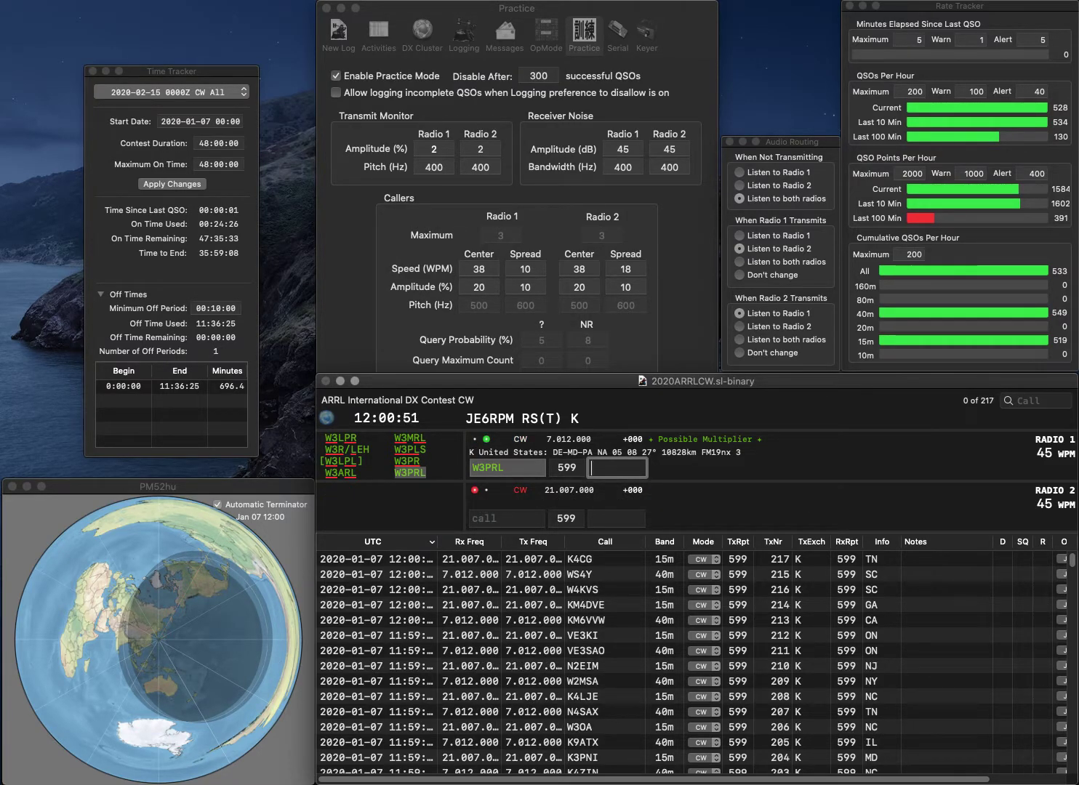
{"action": "type", "text": "PA"}
{"action": "key", "text": "Return"}
- Query the partial call W1 on Radio 2, and answer W6WG on Radio 1
{"action": "type", "text": "W1"}
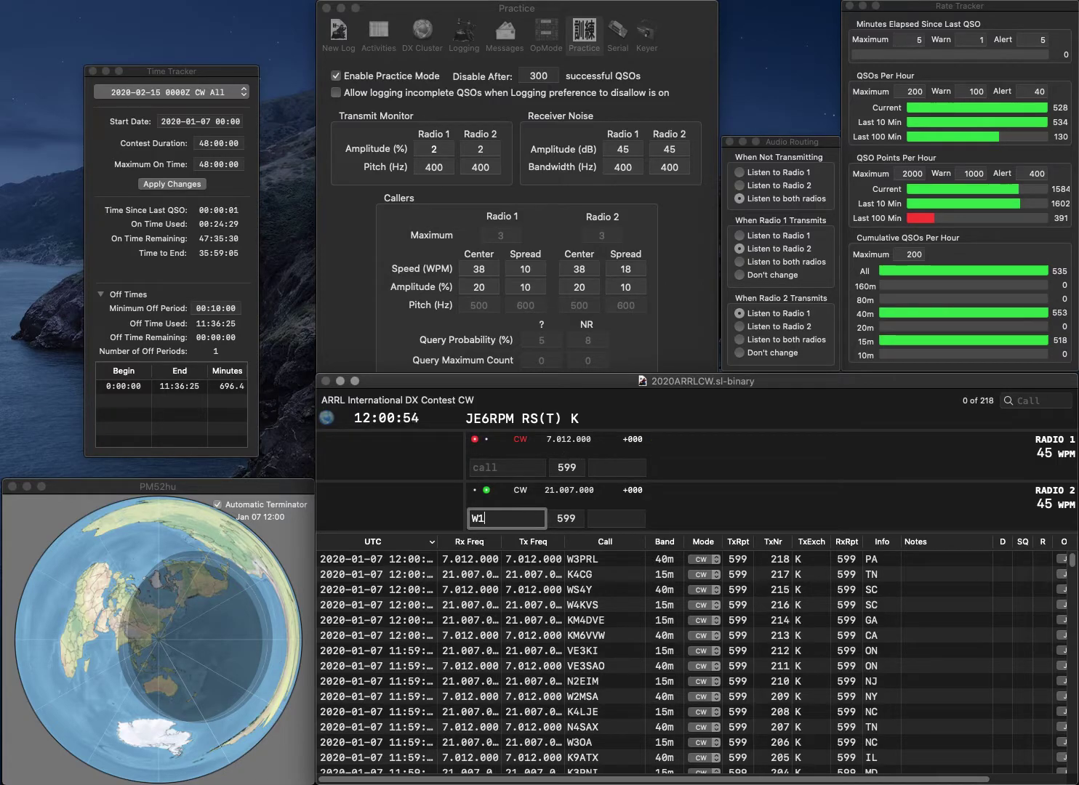
{"action": "key", "text": "Return"}
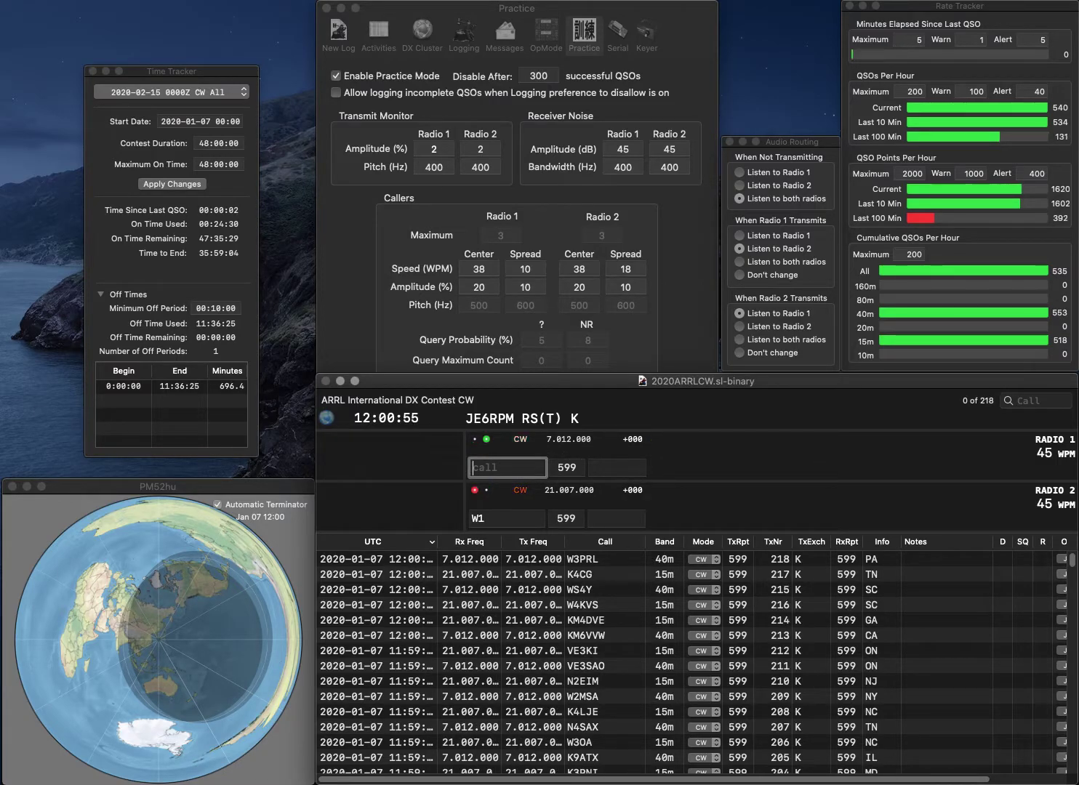
{"action": "type", "text": "W6WG"}
{"action": "key", "text": "Return"}
- Complete the Radio 2 call as W1OU, and log W6WG with exchange CA and W1OU with exchange NH
{"action": "type", "text": "OU"}
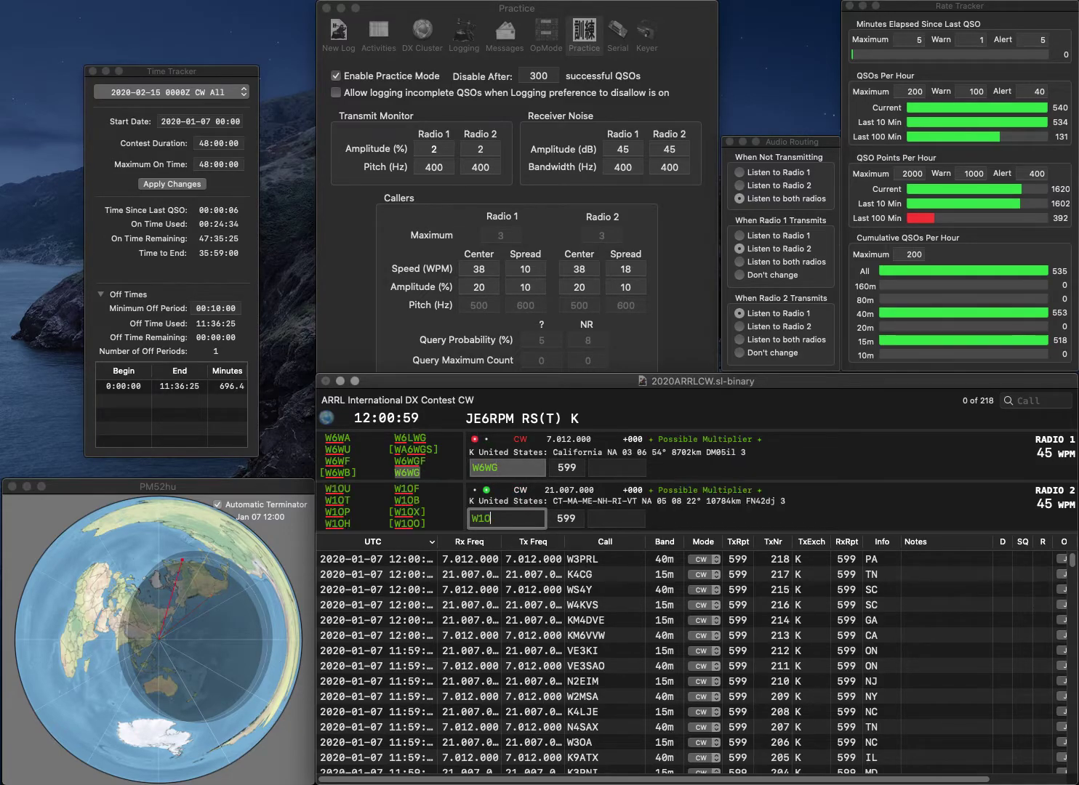
{"action": "key", "text": "Return"}
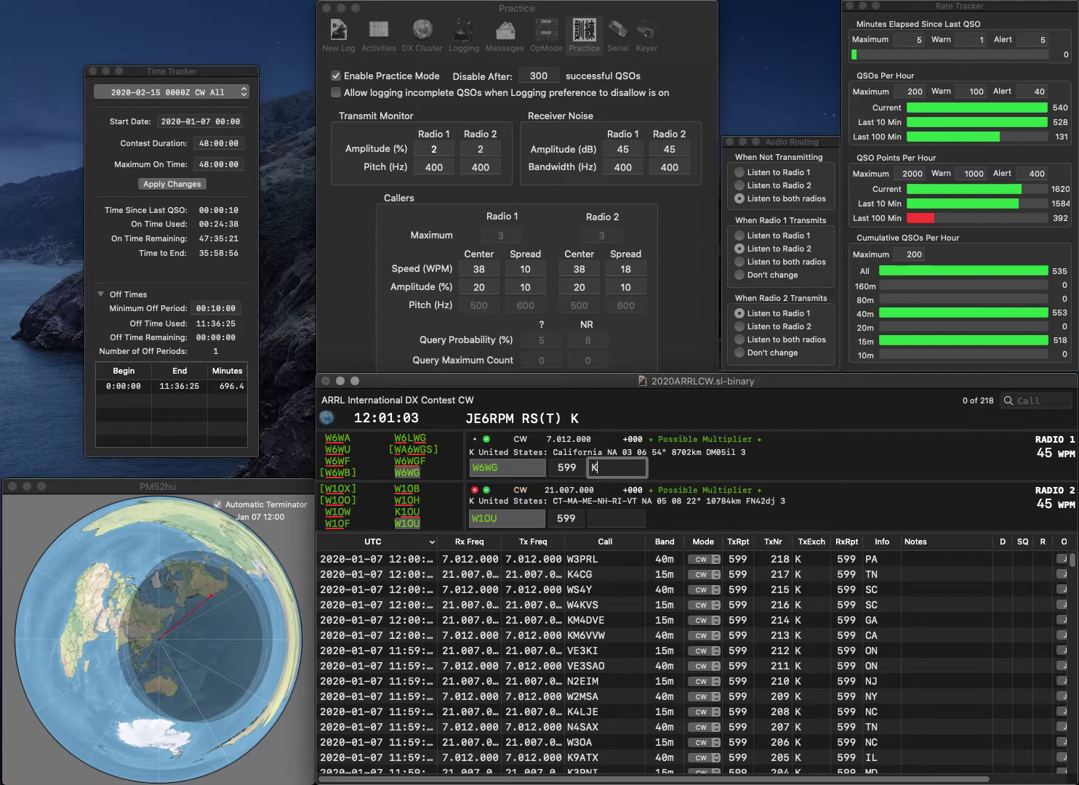
{"action": "key", "text": "Return"}
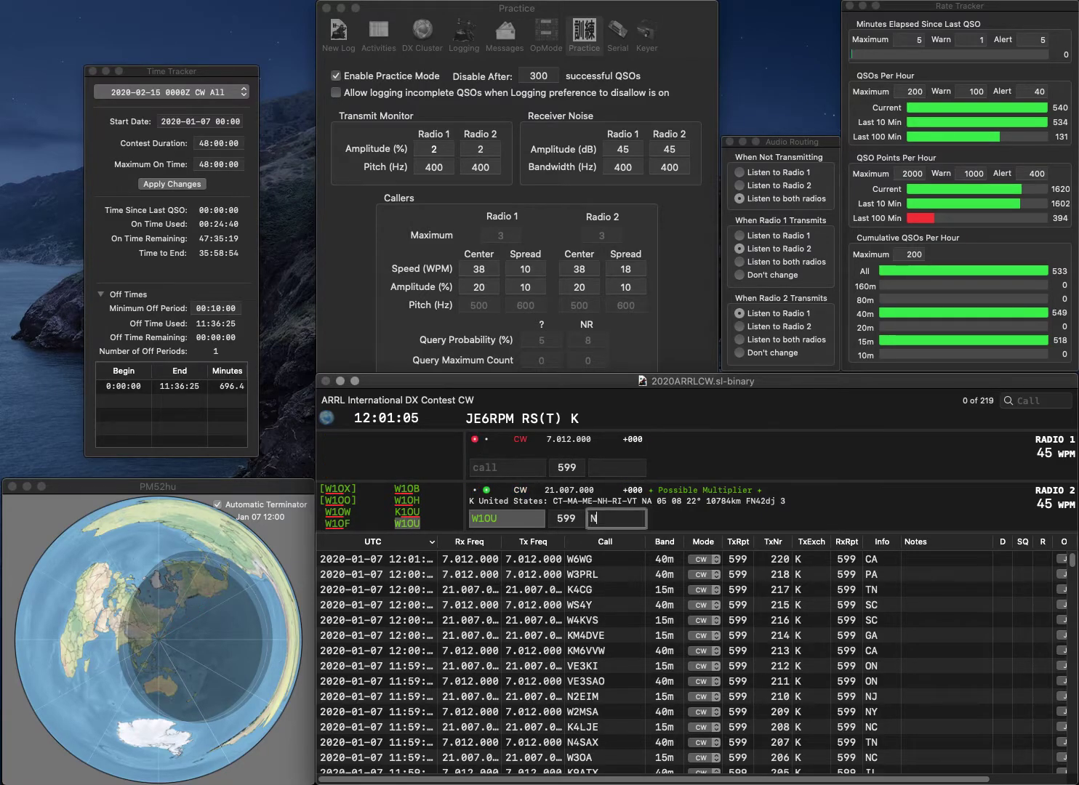
{"action": "key", "text": "Return"}
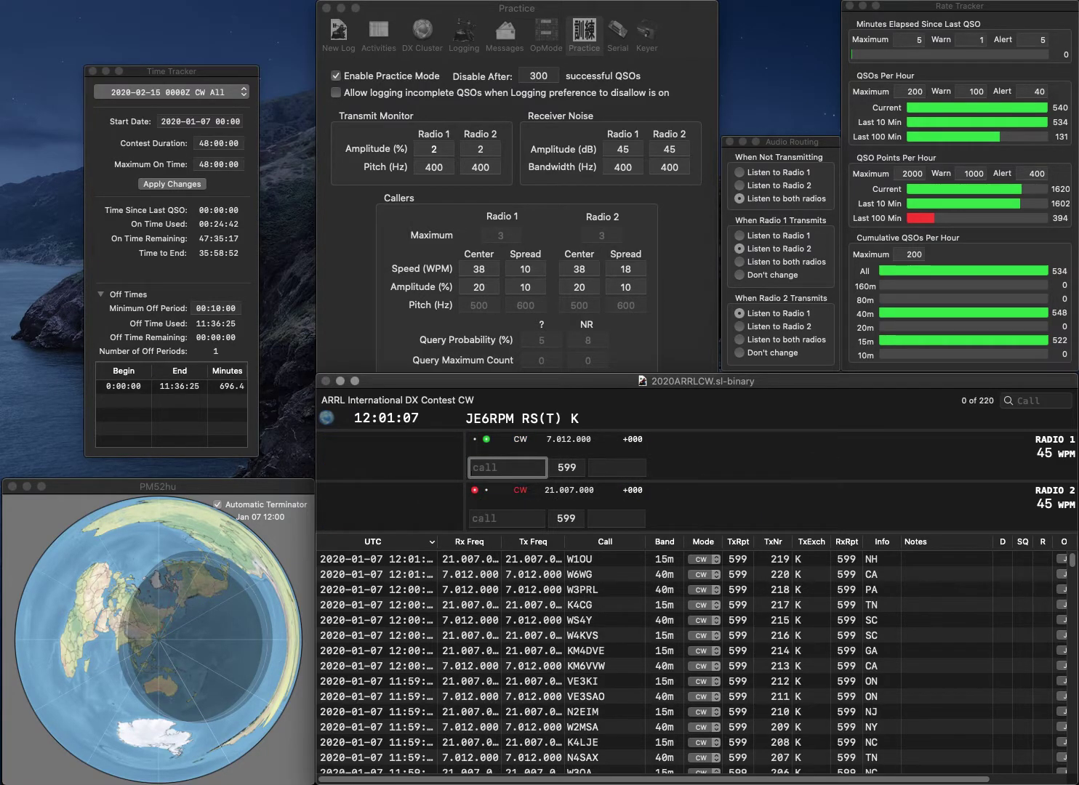
- Answer W1AO on Radio 1 and N7AME on Radio 2
{"action": "type", "text": "W1AO"}
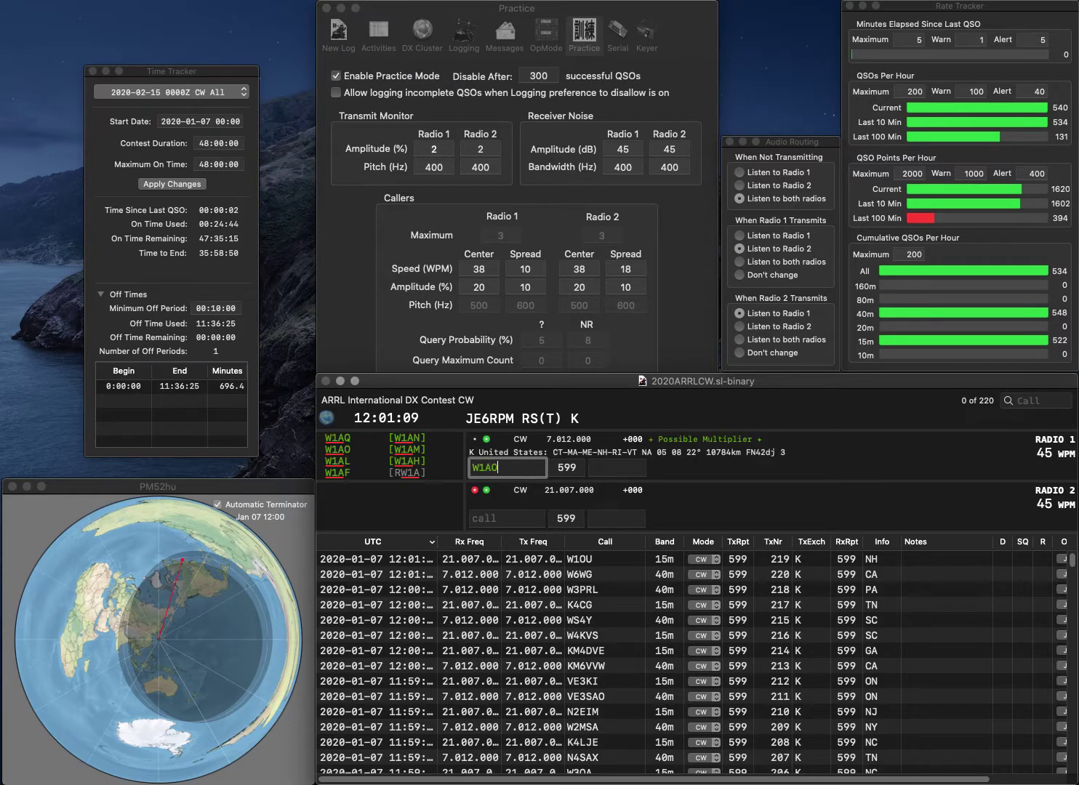
{"action": "key", "text": "Return"}
{"action": "type", "text": "N7AME"}
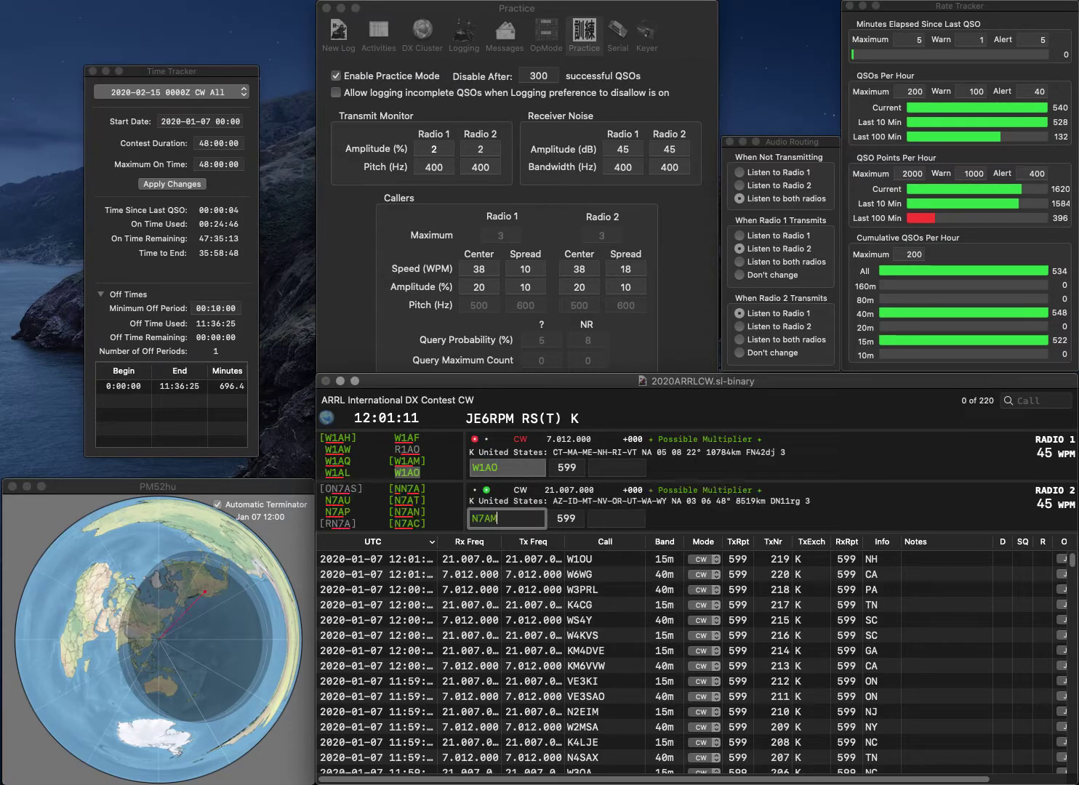
{"action": "key", "text": "Return"}
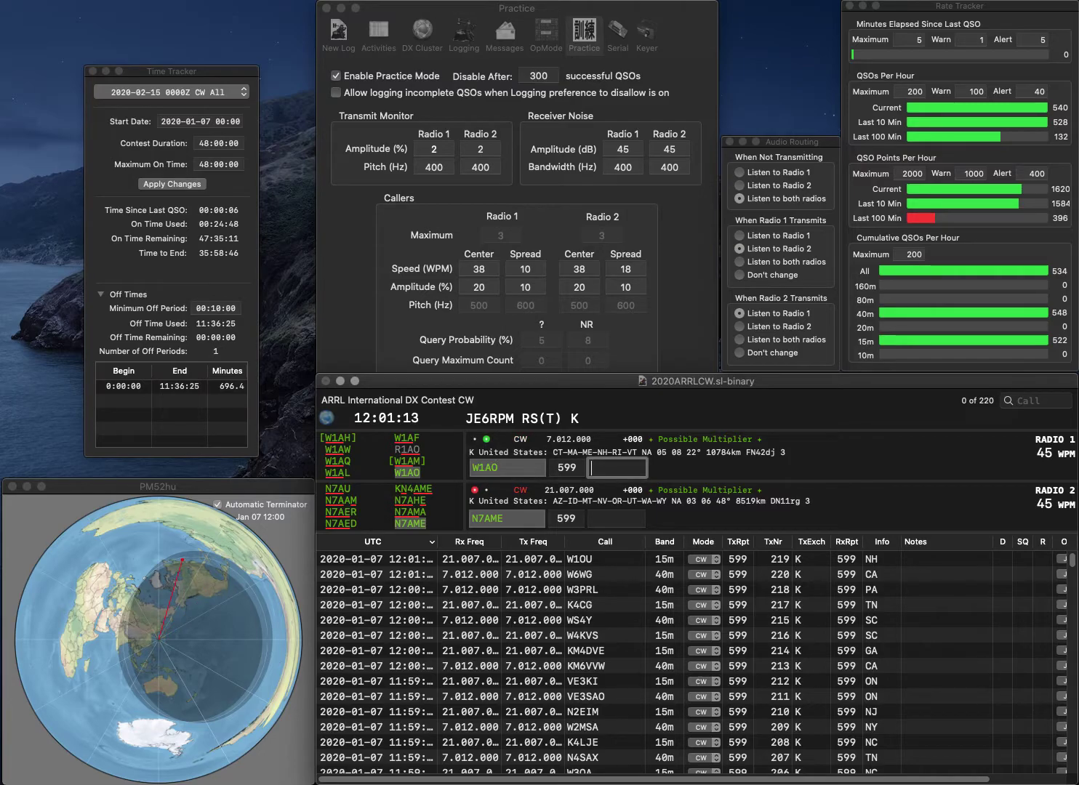
{"action": "type", "text": "NH"}
{"action": "key", "text": "Return"}
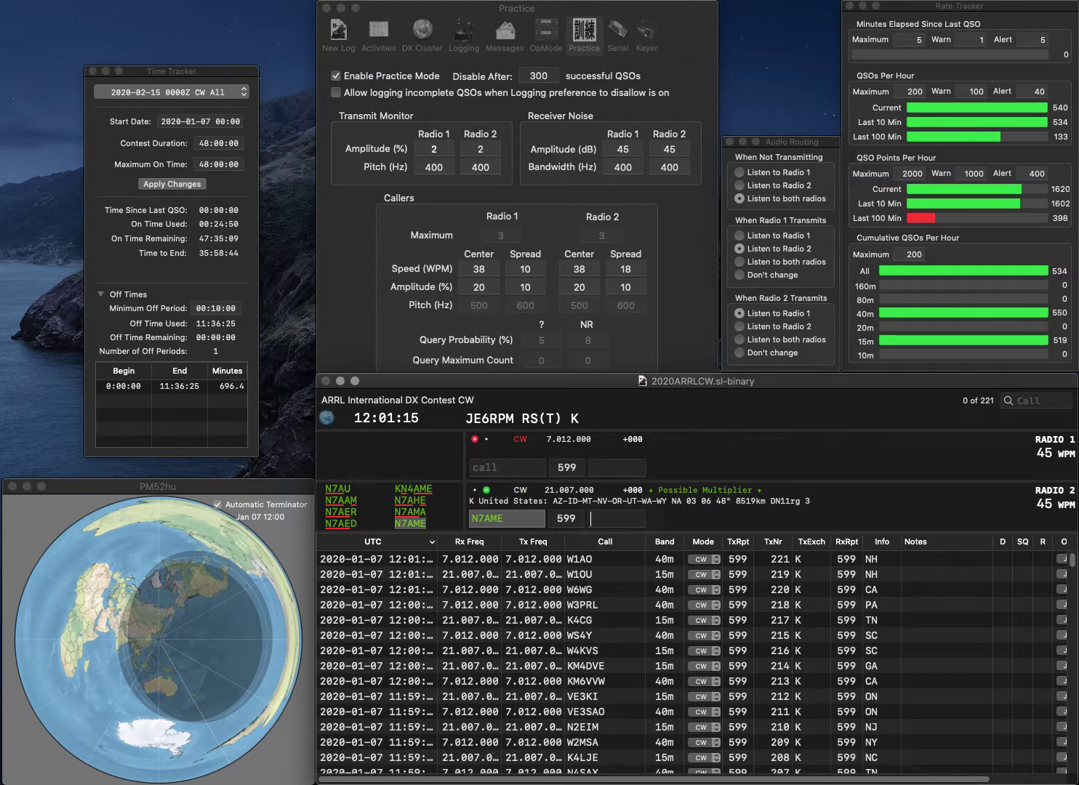
{"action": "type", "text": "OR"}
{"action": "key", "text": "Return"}
- Answer VE5PV on Radio 1 and the caller copied as W4GVX on Radio 2
{"action": "type", "text": "WVE5PV"}
{"action": "key", "text": "Home"}
{"action": "key", "text": "Delete"}
{"action": "key", "text": "Return"}
{"action": "type", "text": "4GVX"}
{"action": "key", "text": "Home"}
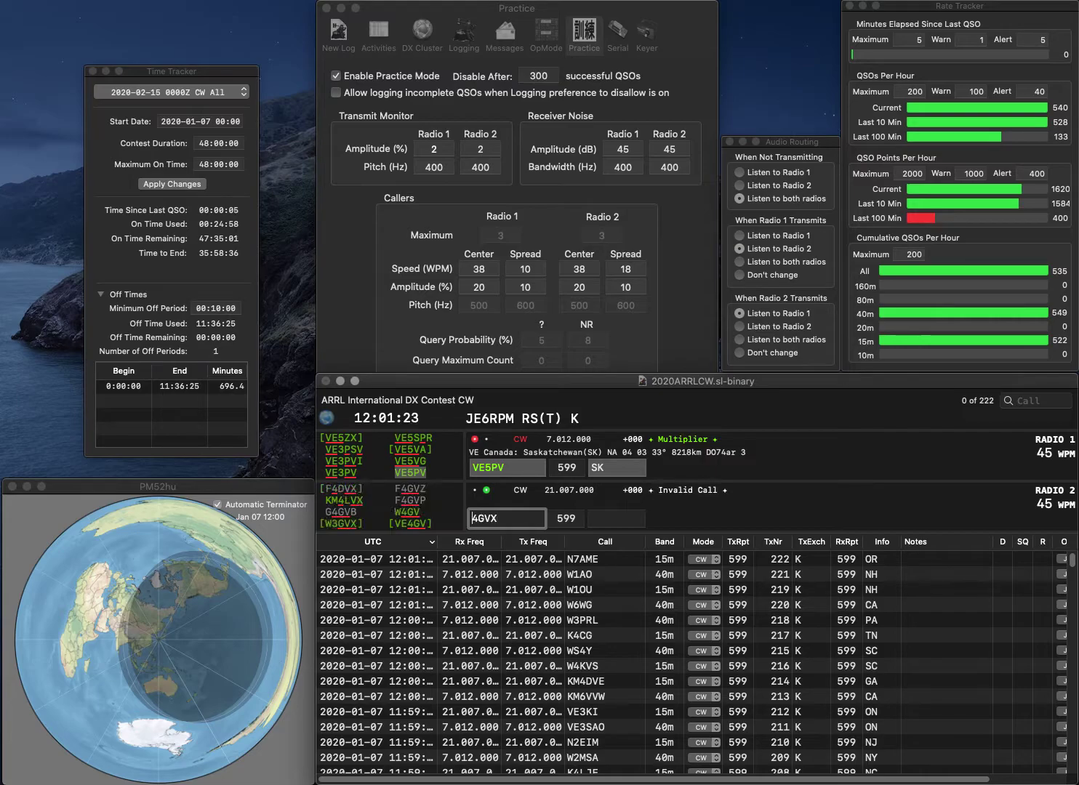
{"action": "type", "text": "W"}
{"action": "key", "text": "Return"}
- Log VE5PV on Radio 1 with exchange SK, and correct the Radio 2 call to W3GVX
{"action": "key", "text": "space"}
{"action": "key", "text": "Return"}
{"action": "key", "text": "Down"}
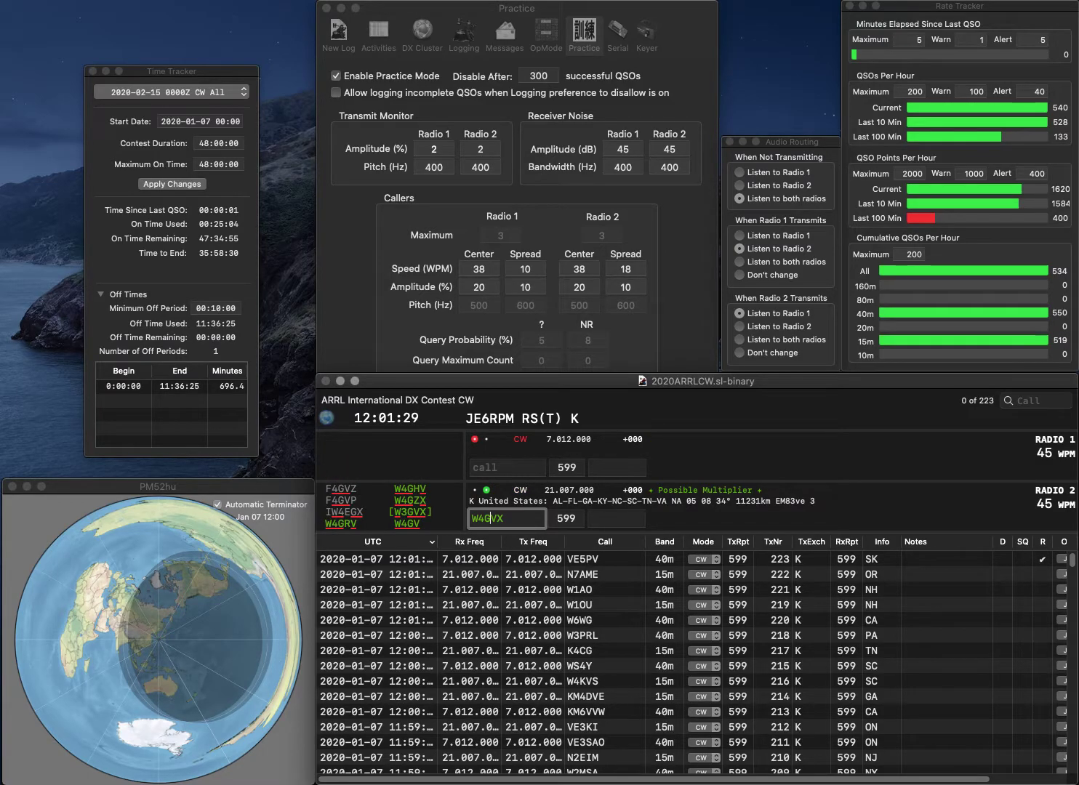
{"action": "key", "text": "BackSpace"}
{"action": "type", "text": "3"}
{"action": "key", "text": "Return"}
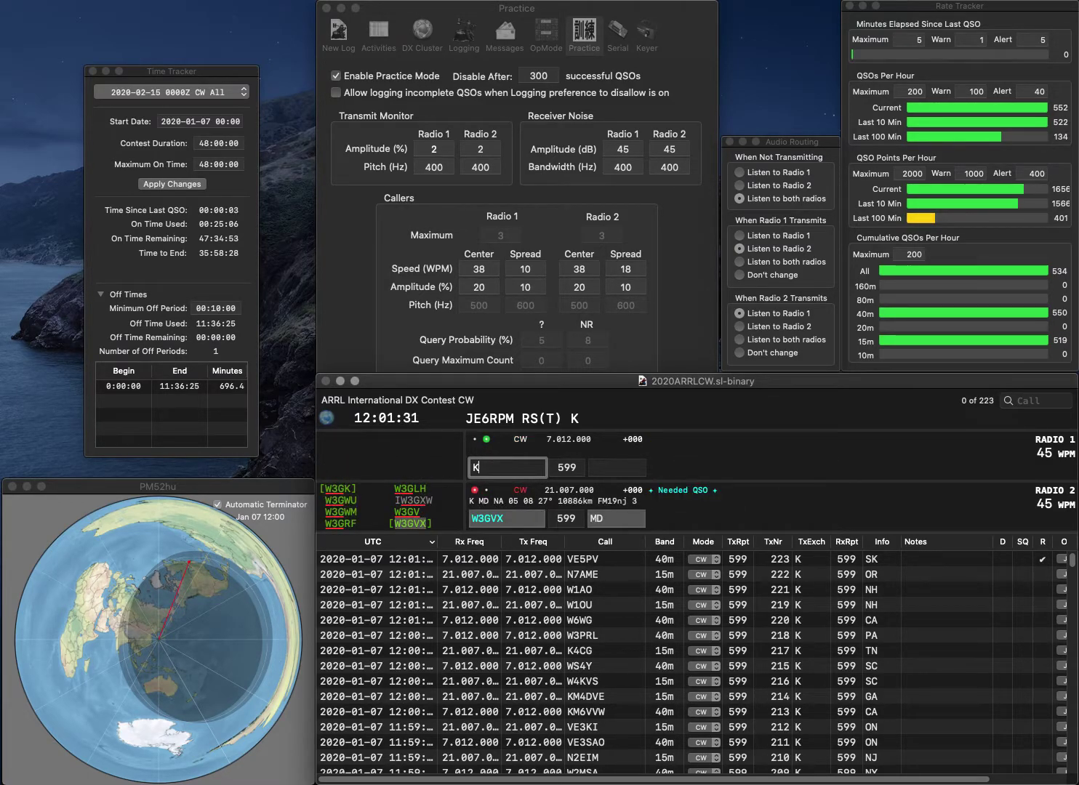
{"action": "type", "text": "K7JEO"}
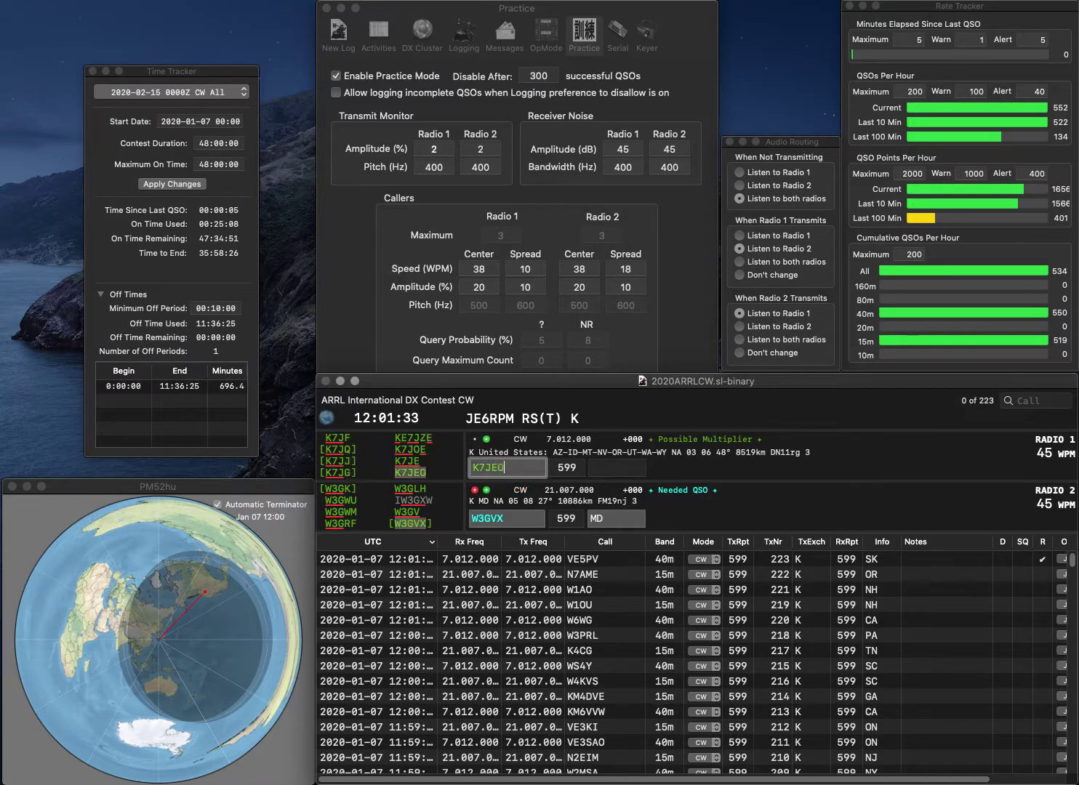
{"action": "key", "text": "Return"}
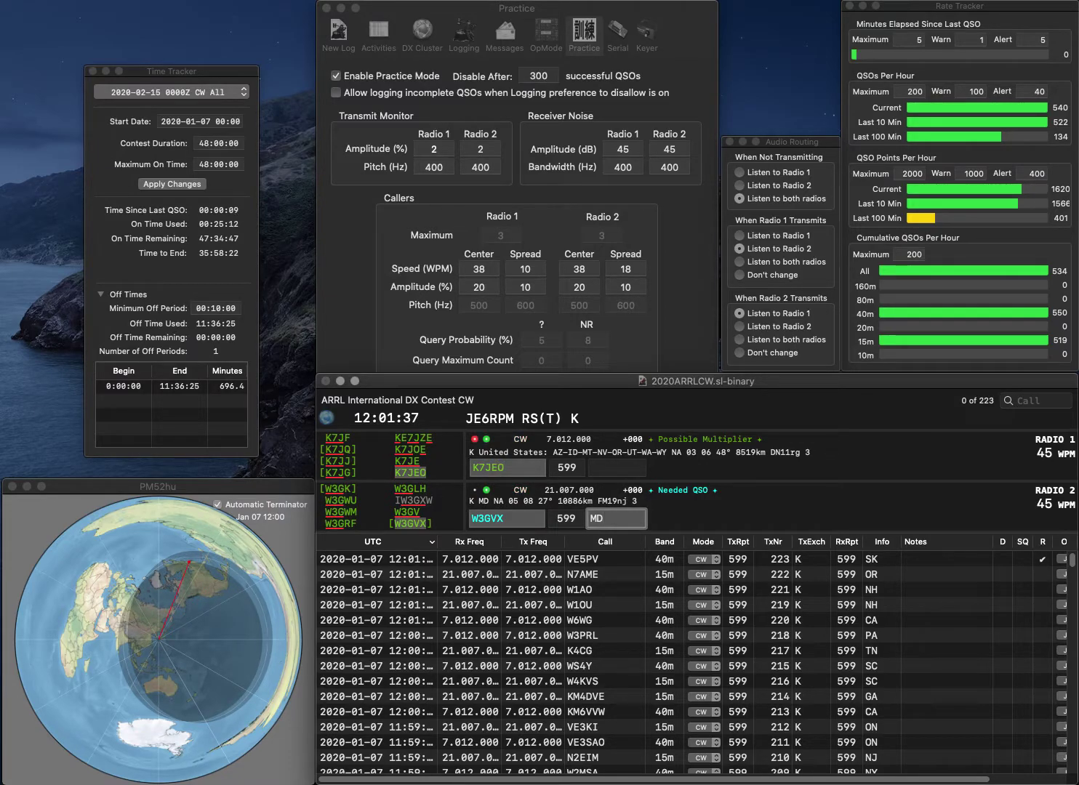
{"action": "key", "text": "Return"}
{"action": "type", "text": "MT"}
{"action": "key", "text": "Return"}
- Answer KI4GGJ on Radio 2
{"action": "type", "text": "4GGJ"}
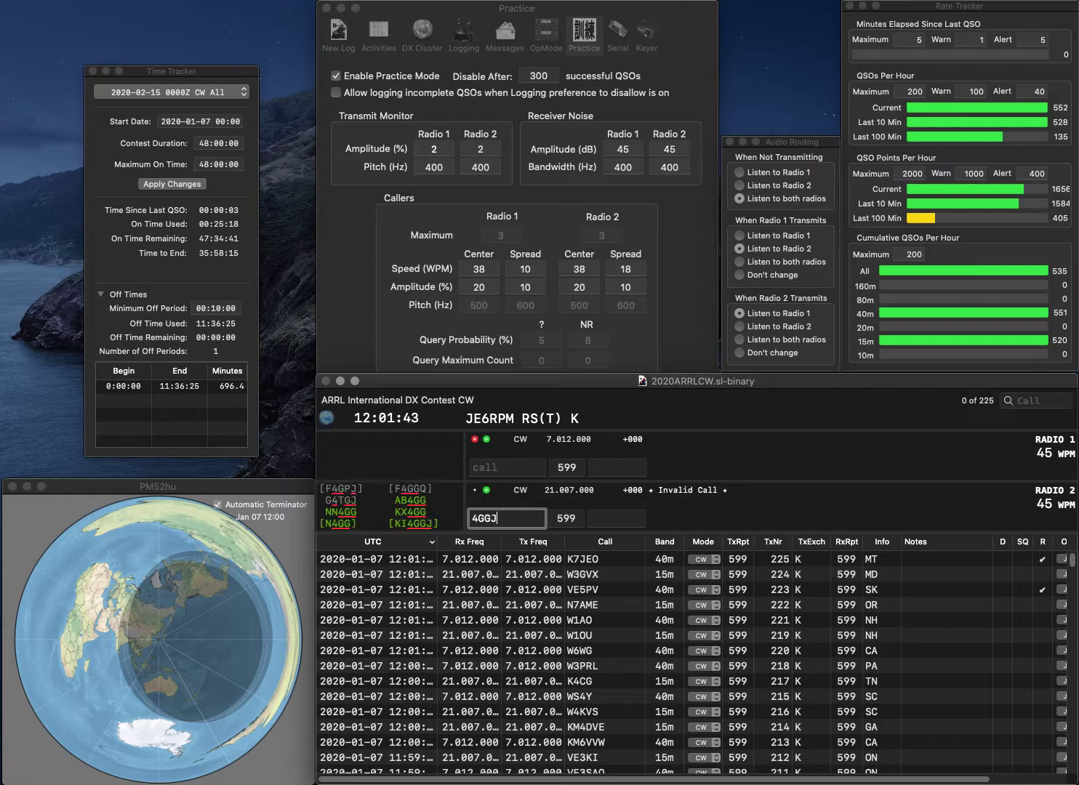
{"action": "type", "text": "KI"}
{"action": "key", "text": "Return"}
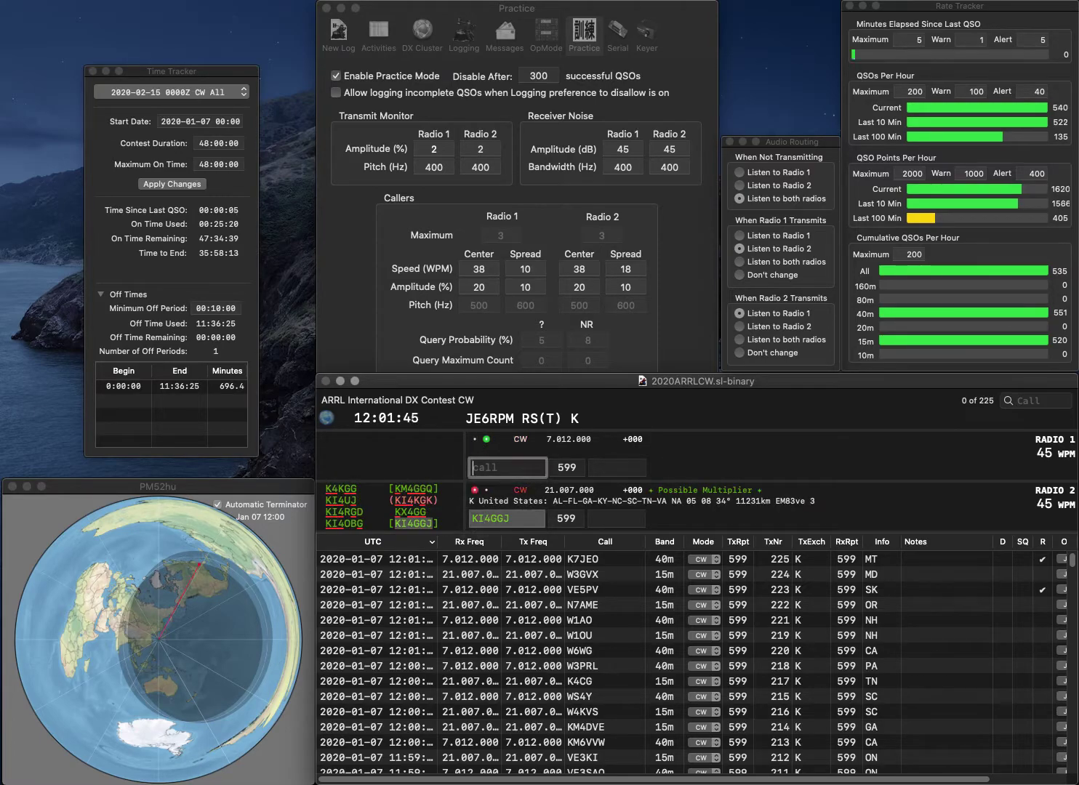
- Answer the caller copied as AI0LR on Radio 1, and log KI4GGJ on Radio 2 with exchange TN
{"action": "type", "text": "AG0"}
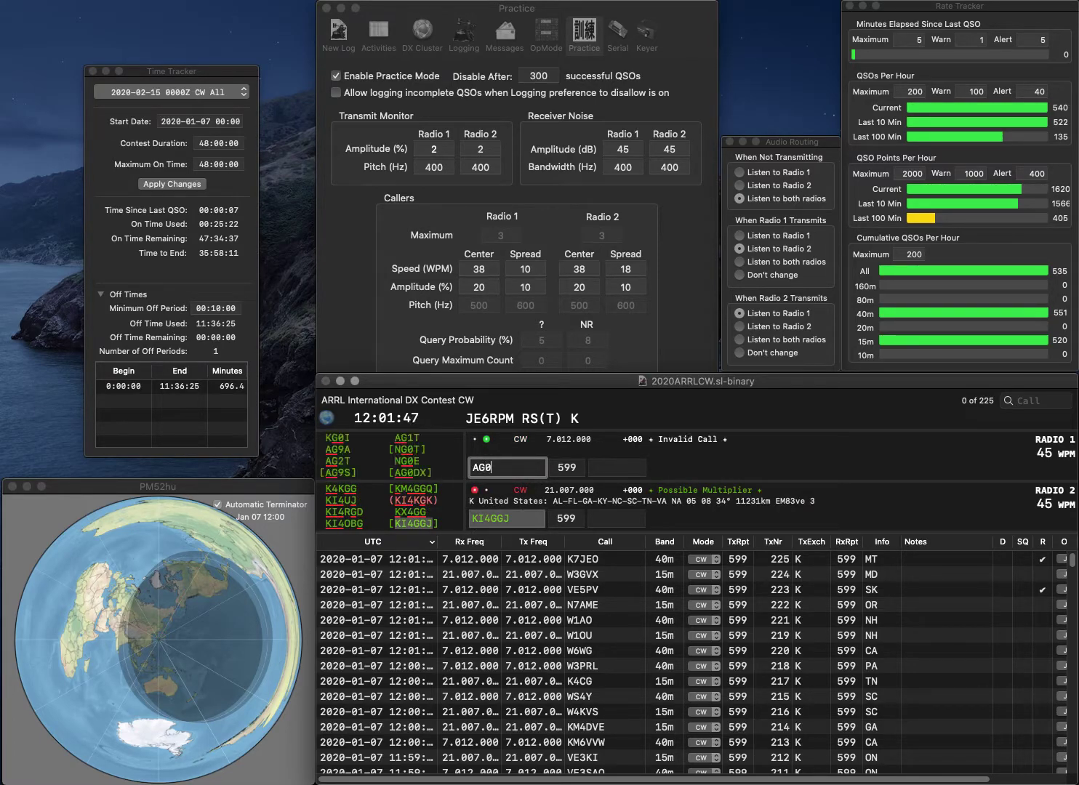
{"action": "type", "text": "LR"}
{"action": "key", "text": "BackSpace"}
{"action": "type", "text": "I0LR"}
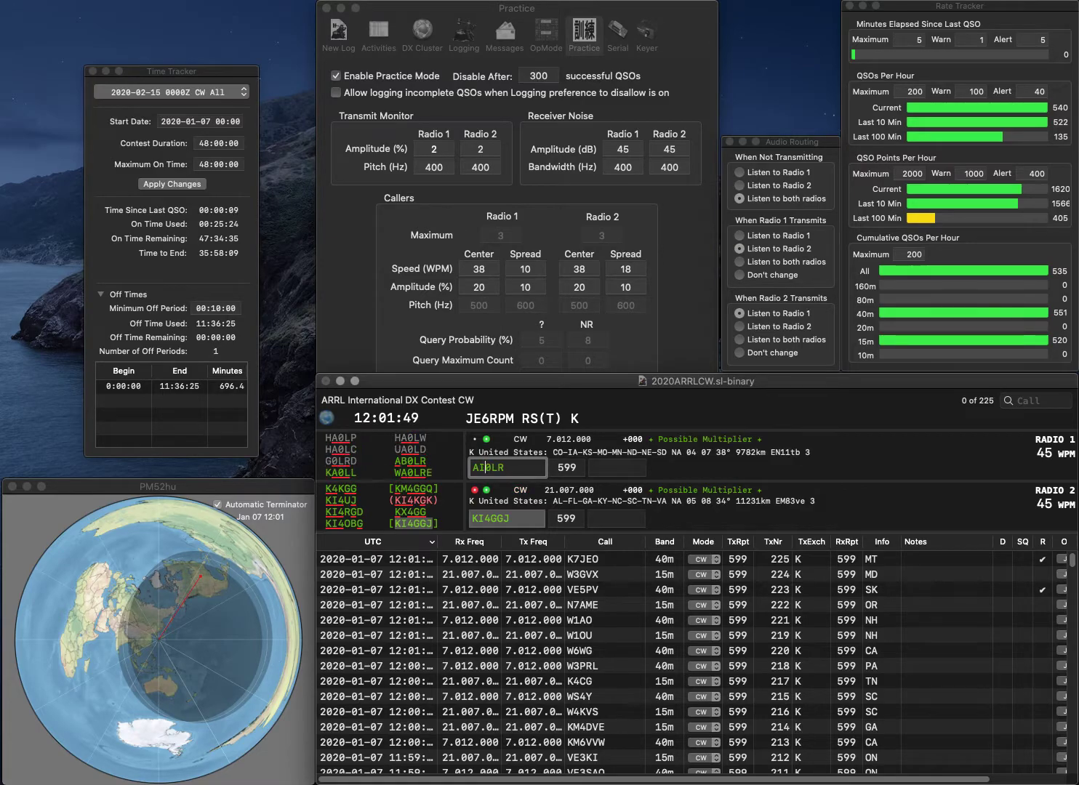
{"action": "key", "text": "Return"}
{"action": "type", "text": "TN"}
{"action": "key", "text": "Return"}
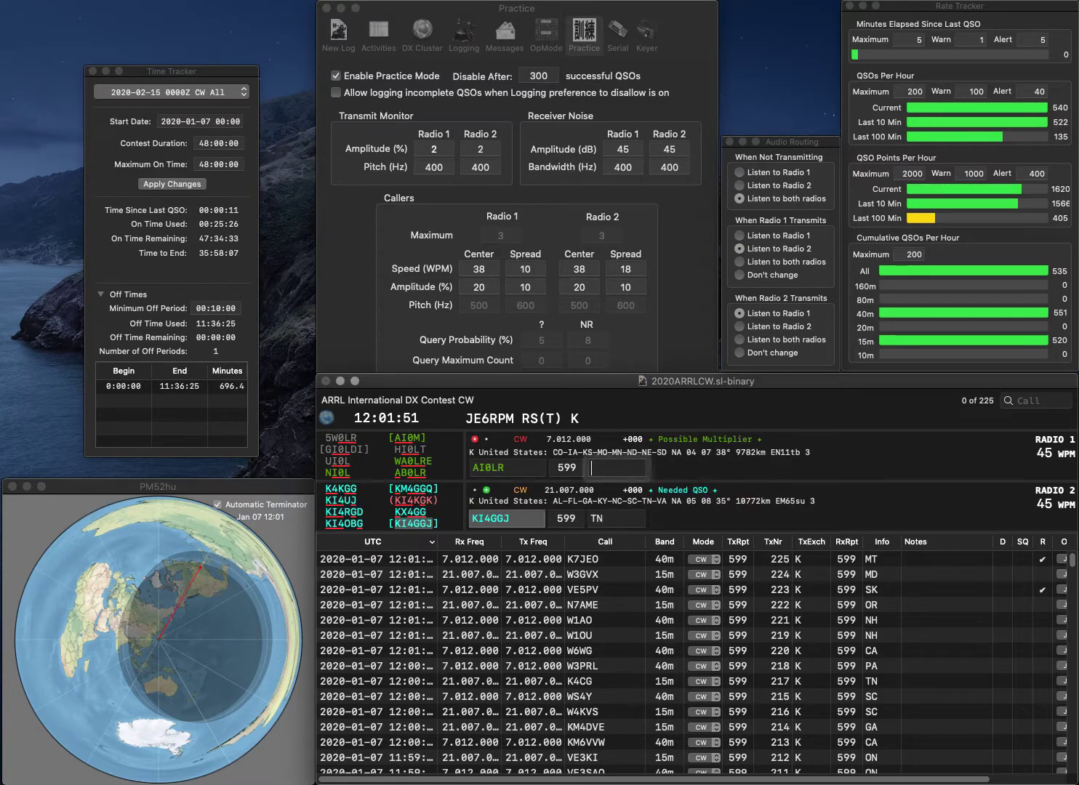
{"action": "key", "text": "space"}
{"action": "key", "text": "BackSpace"}
{"action": "type", "text": "B"}
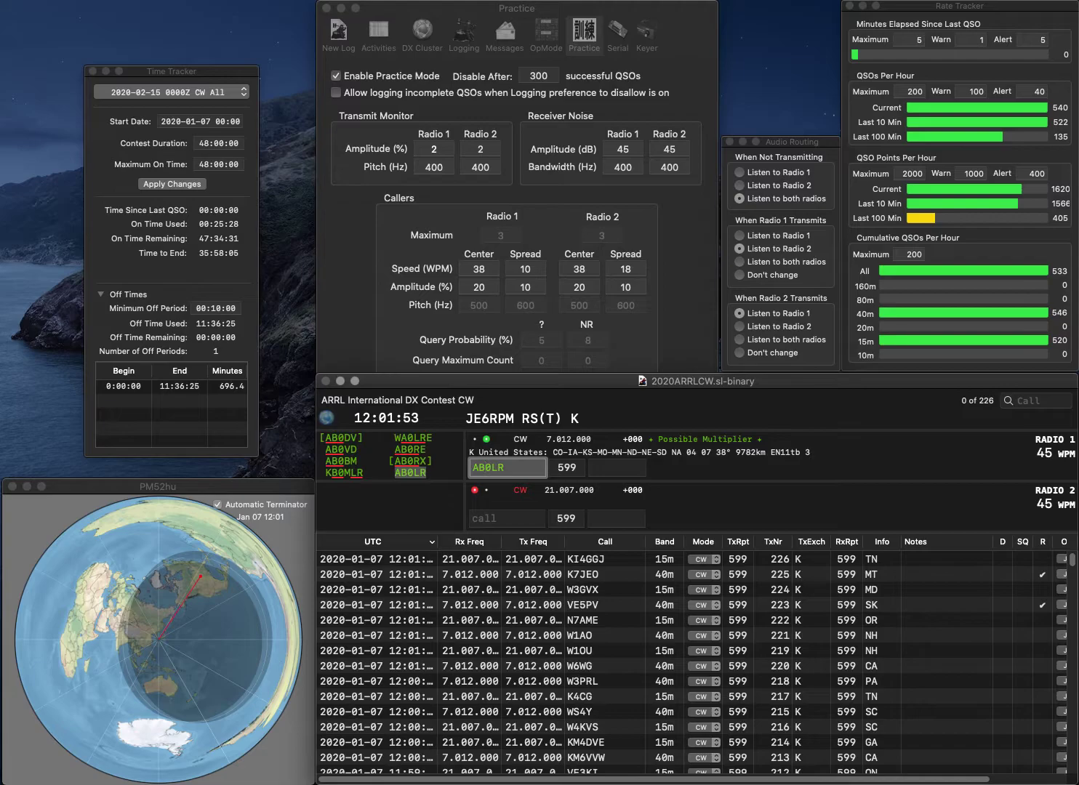
{"action": "key", "text": "Return"}
{"action": "type", "text": "VE2IM"}
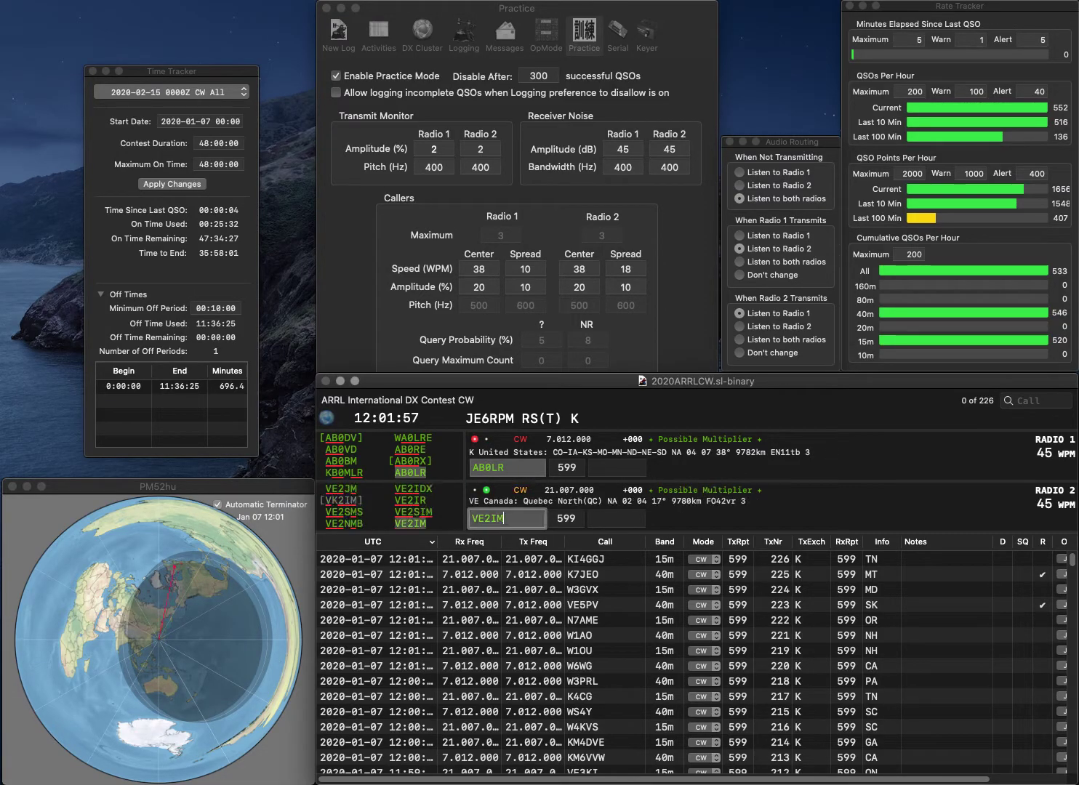
{"action": "key", "text": "Return"}
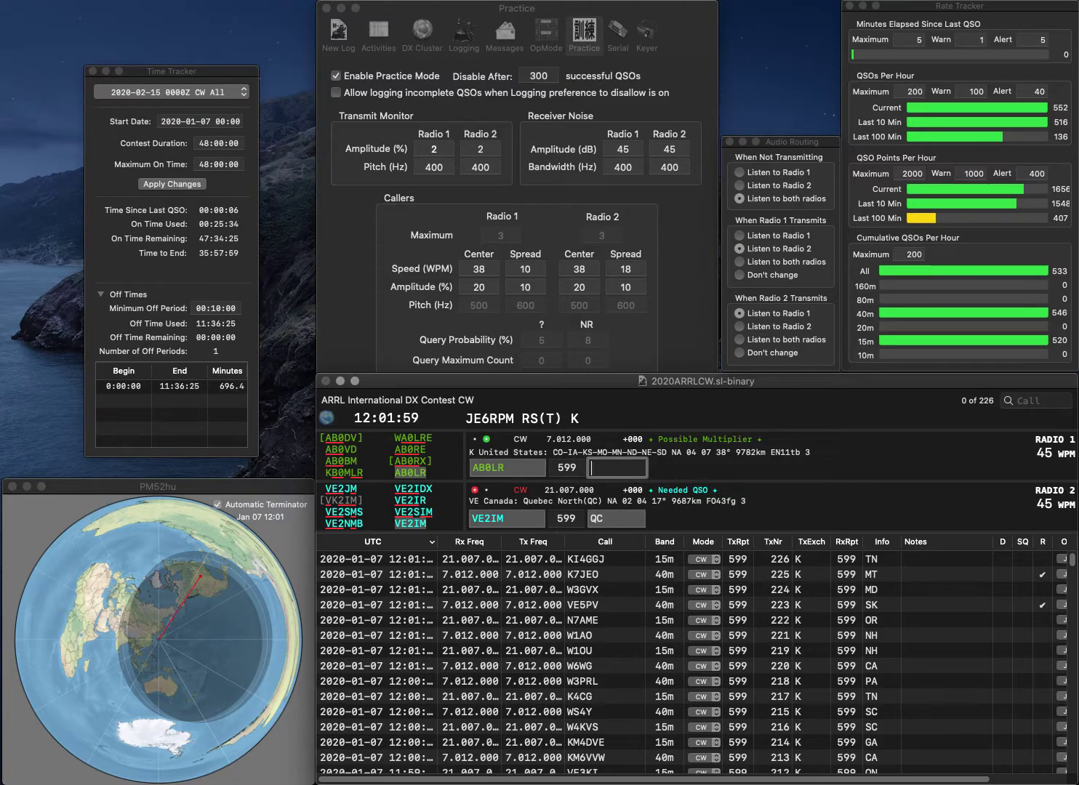
{"action": "type", "text": "KS"}
{"action": "key", "text": "Return"}
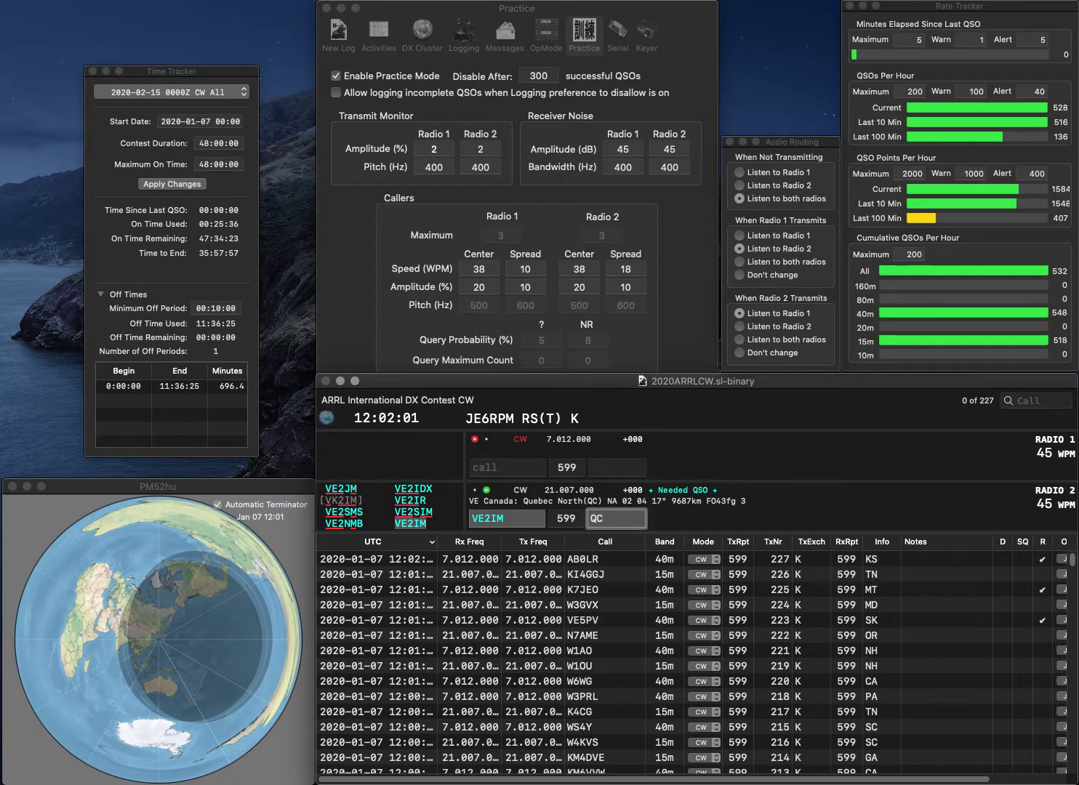
{"action": "key", "text": "Return"}
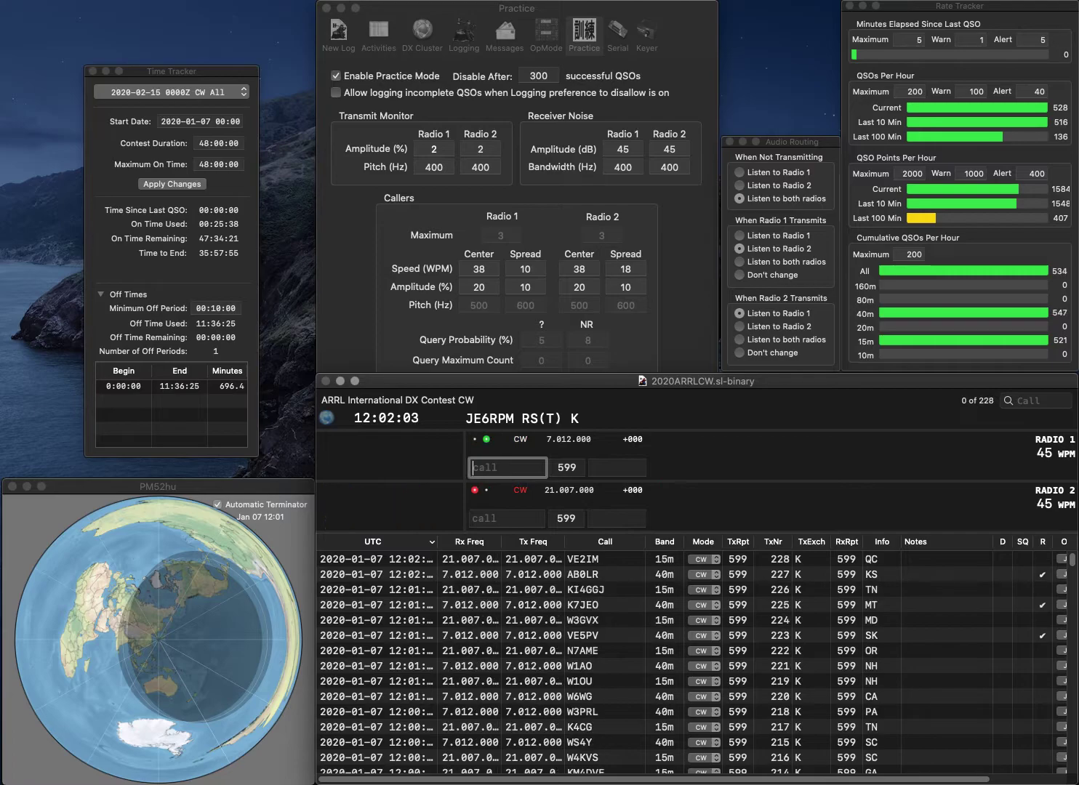
{"action": "type", "text": "K5PE"}
{"action": "key", "text": "Return"}
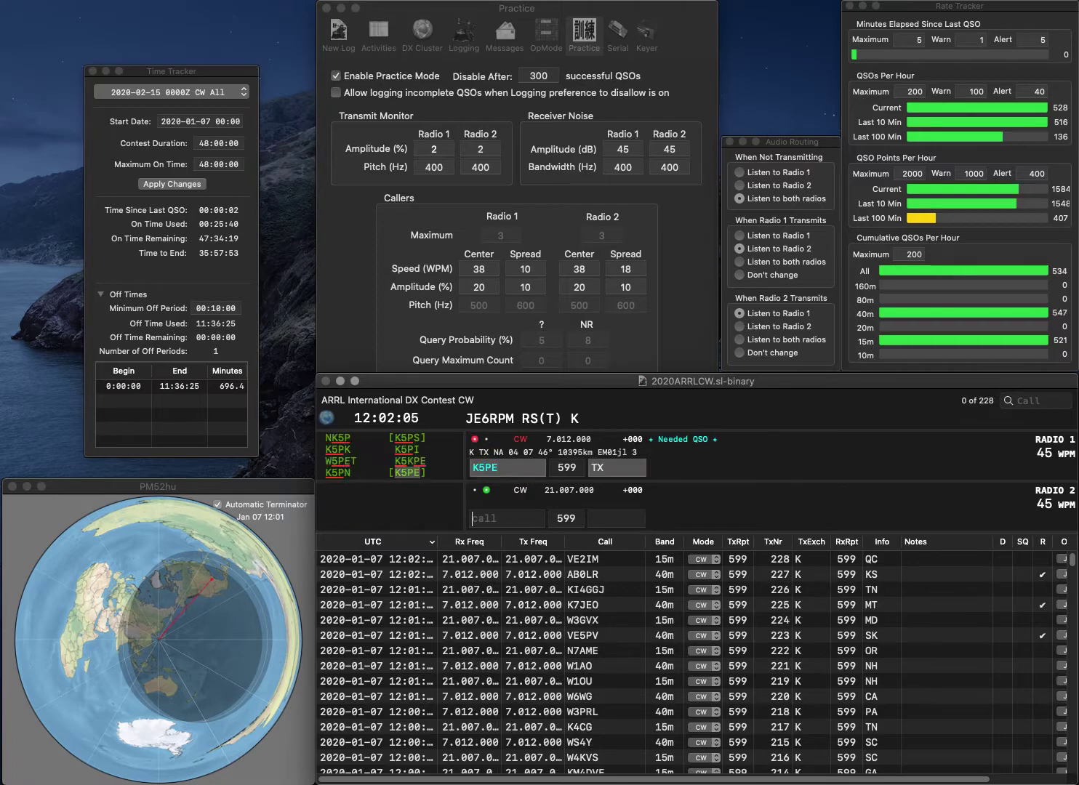
{"action": "type", "text": "N5RZK"}
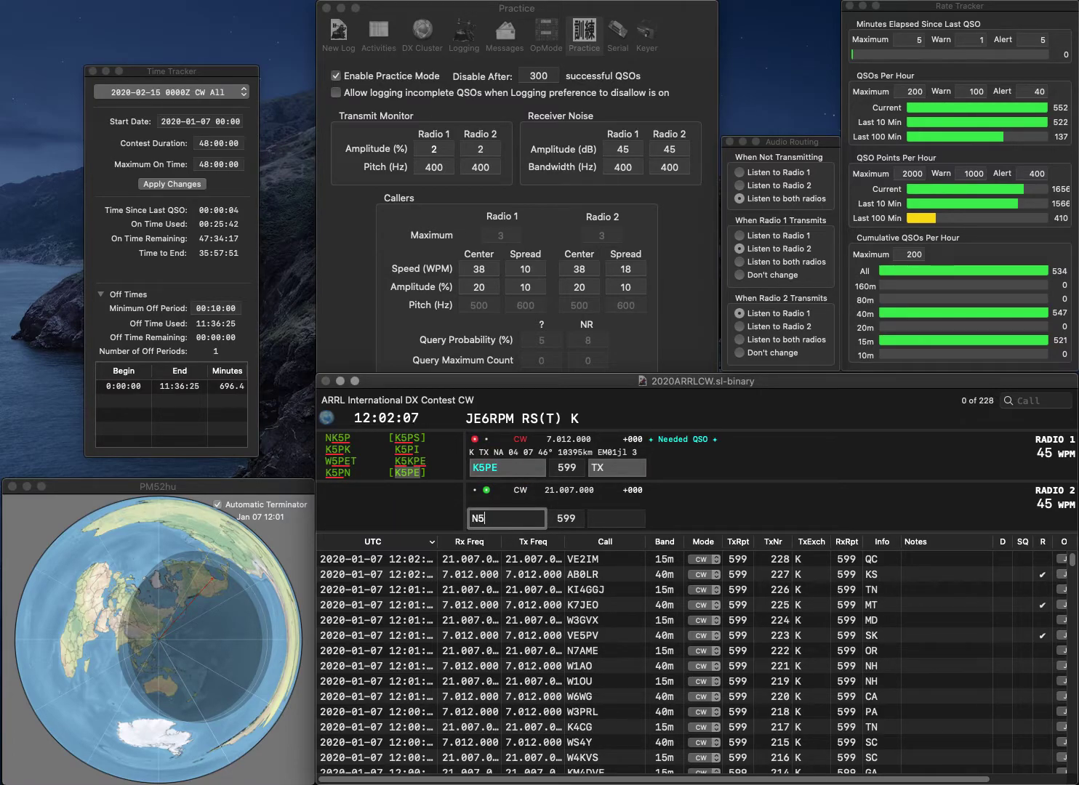
{"action": "key", "text": "Return"}
{"action": "key", "text": "space"}
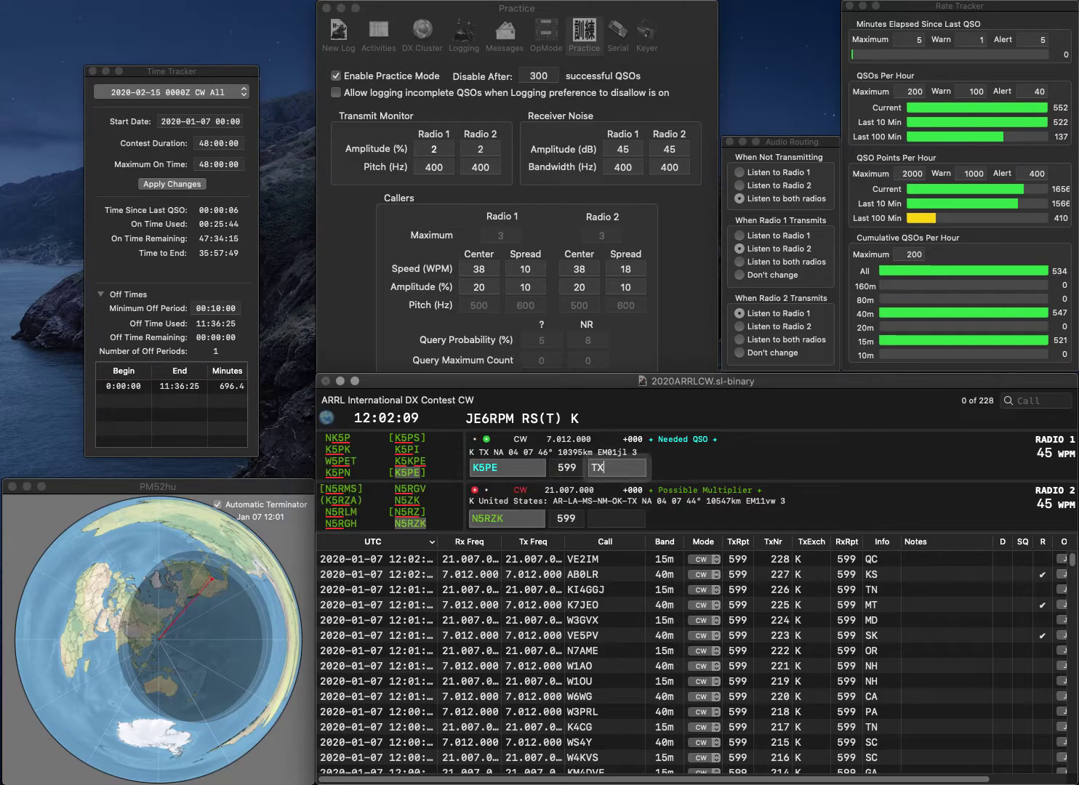
{"action": "key", "text": "Return"}
{"action": "key", "text": "space"}
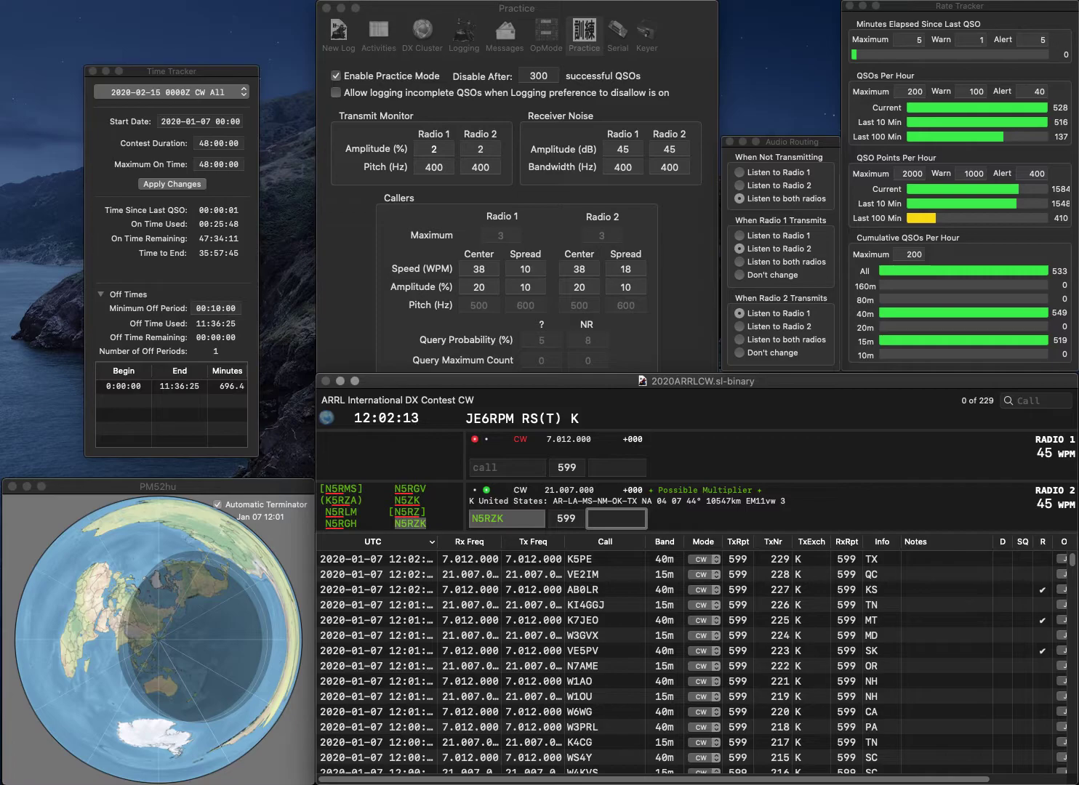
{"action": "type", "text": "AR"}
{"action": "key", "text": "Return"}
- Work out the portable caller's full call on Radio 1 and answer it as W1/LZ4UX
{"action": "type", "text": "W1"}
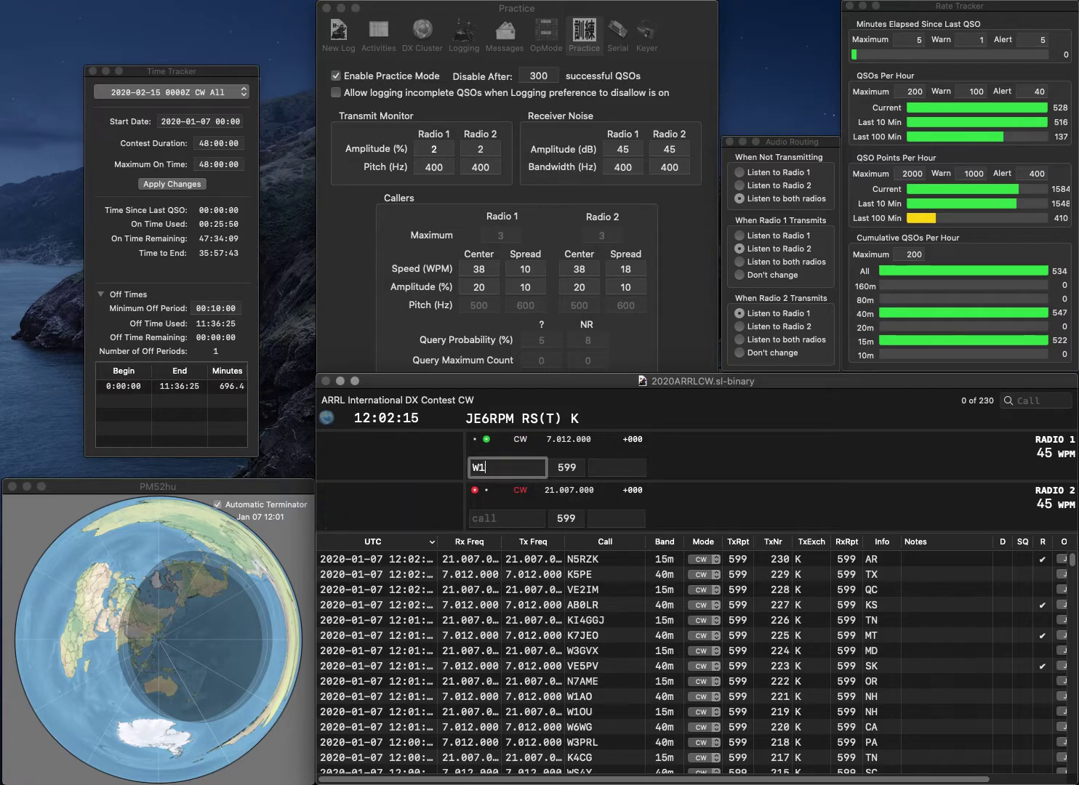
{"action": "type", "text": "/"}
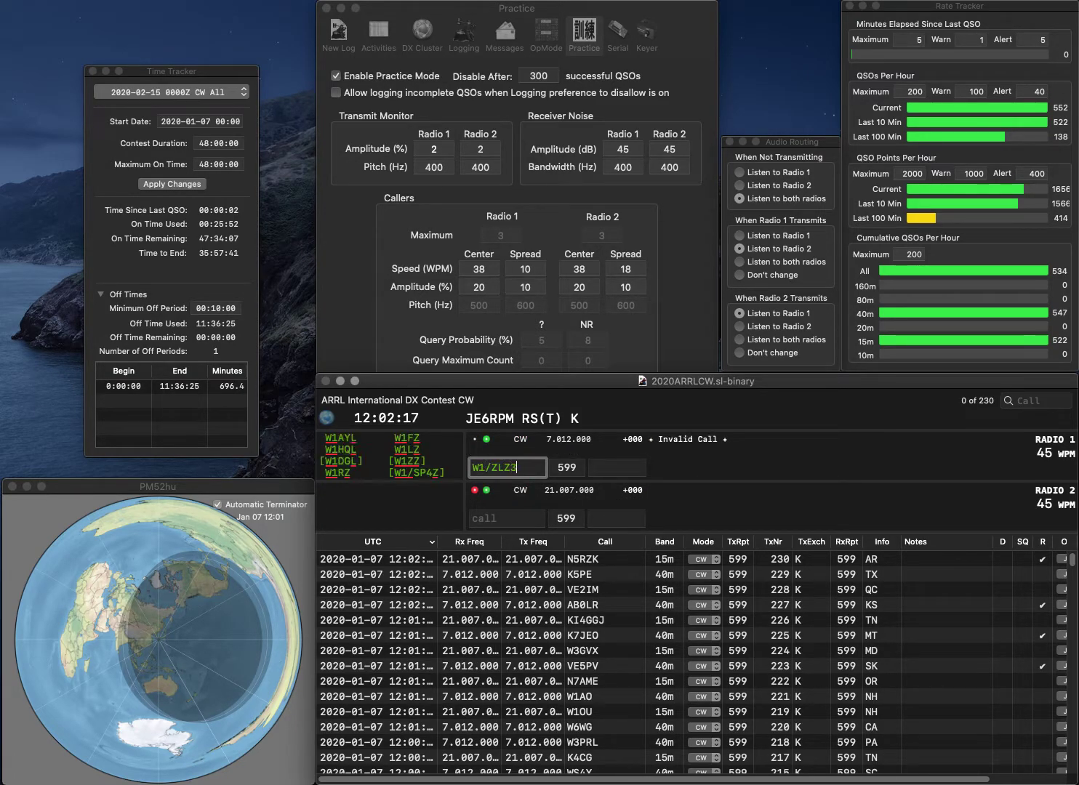
{"action": "type", "text": "LZ"}
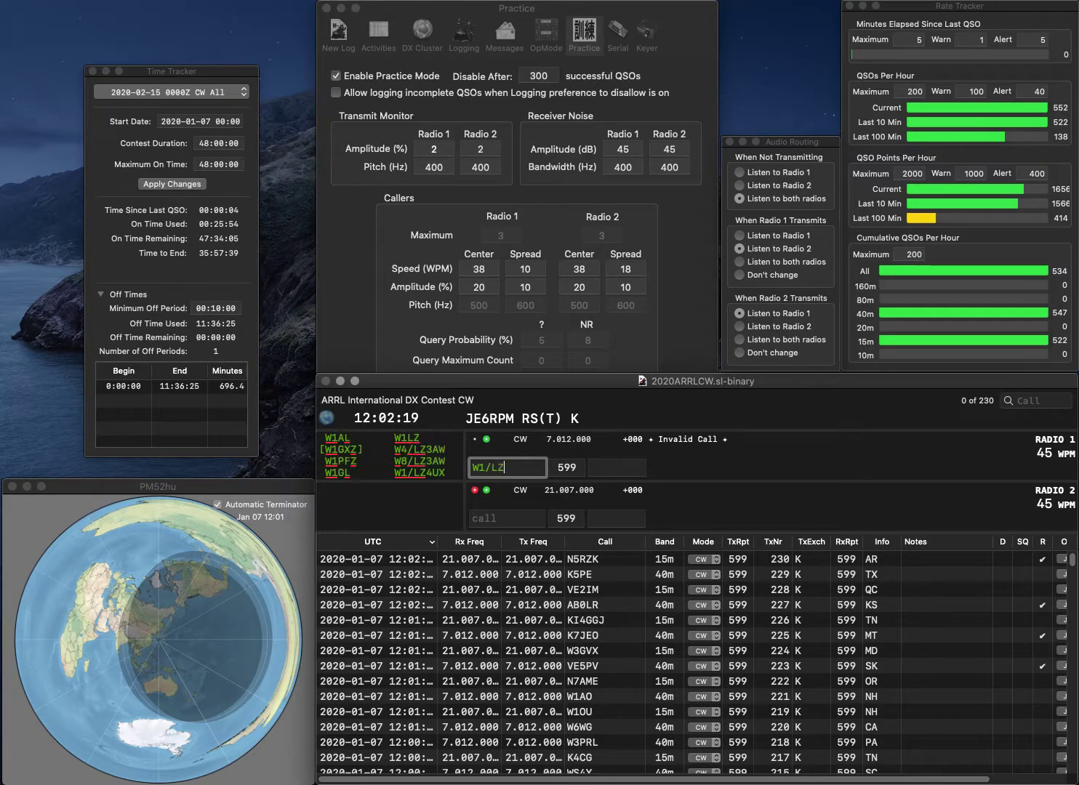
{"action": "type", "text": "U4"}
{"action": "key", "text": "Down"}
{"action": "key", "text": "Up"}
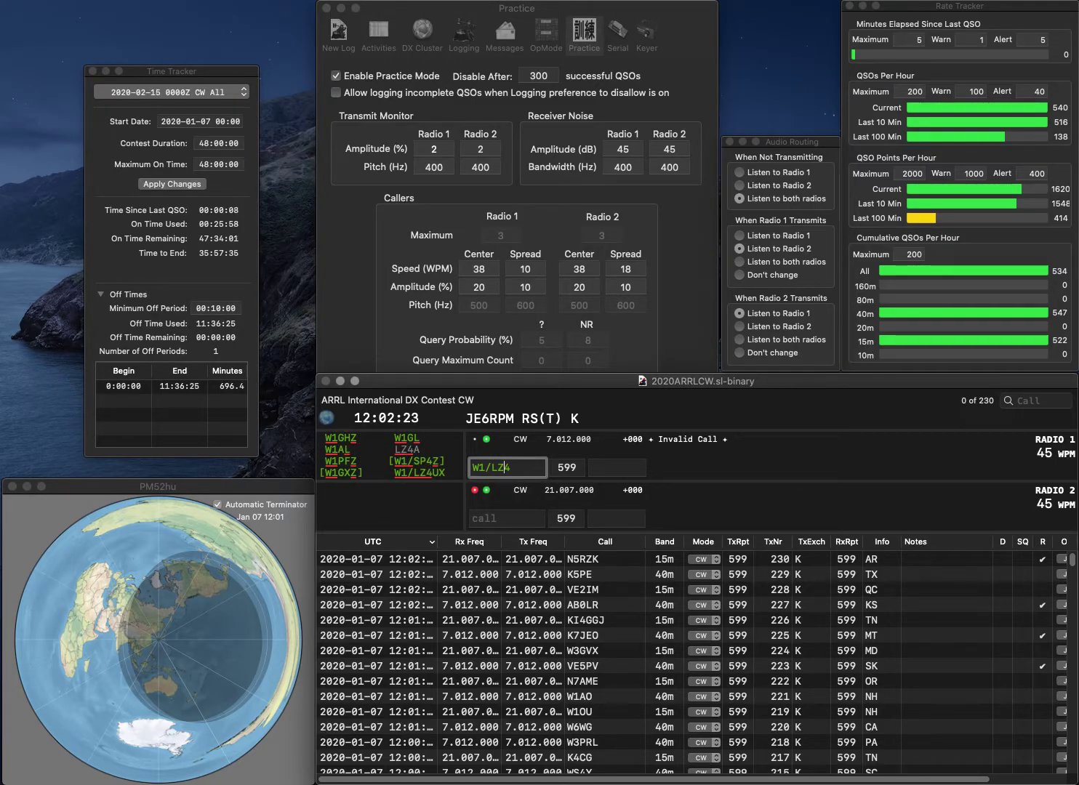
{"action": "type", "text": "UX"}
{"action": "key", "text": "Return"}
{"action": "type", "text": "0"}
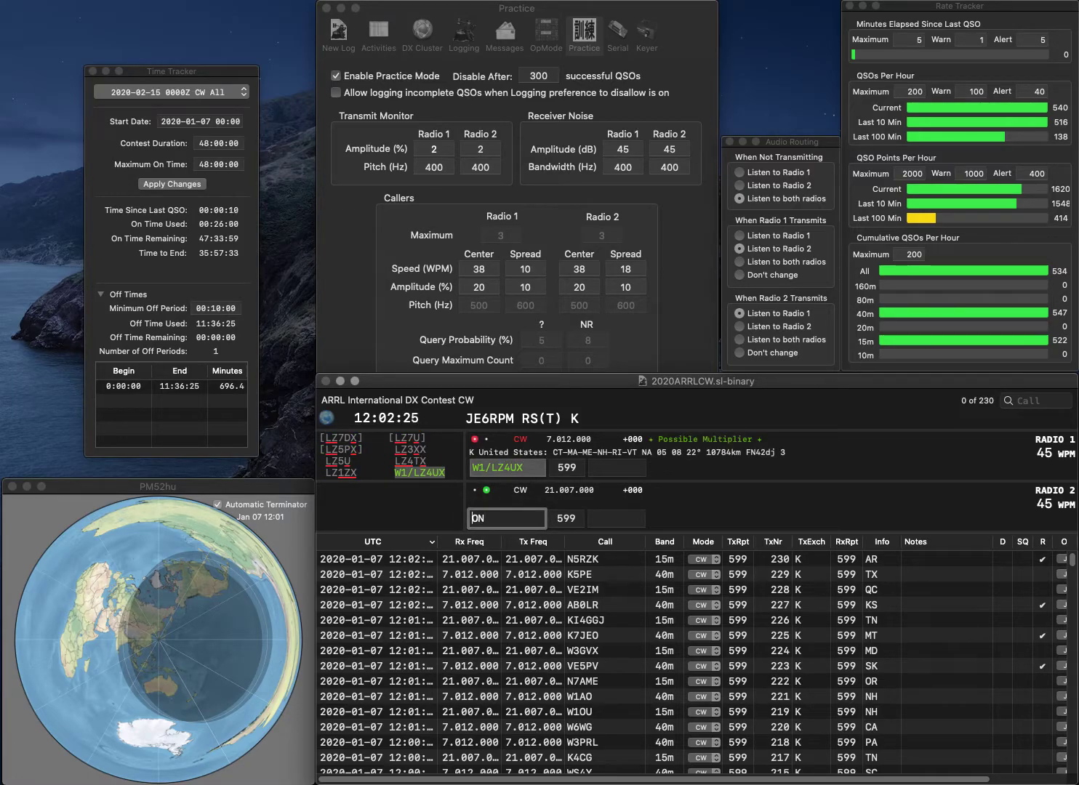
{"action": "type", "text": "AA4"}
{"action": "key", "text": "Delete"}
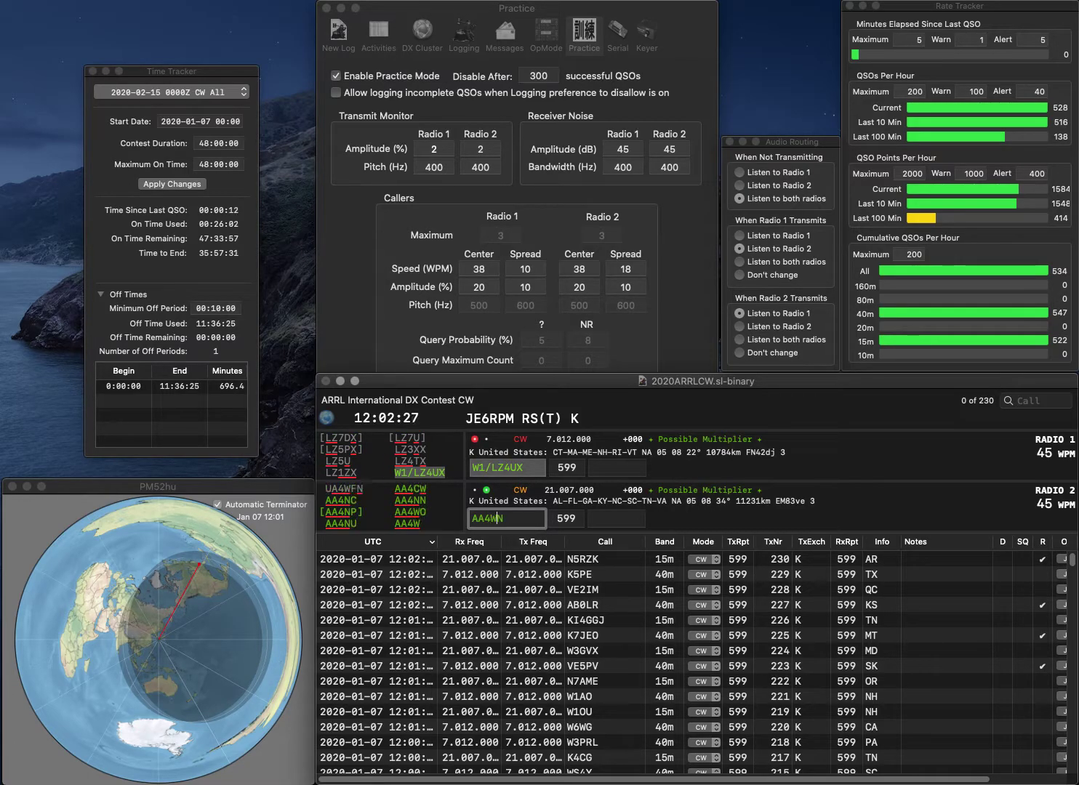
{"action": "type", "text": "W"}
{"action": "key", "text": "Return"}
{"action": "key", "text": "space"}
{"action": "type", "text": "VT"}
{"action": "key", "text": "Return"}
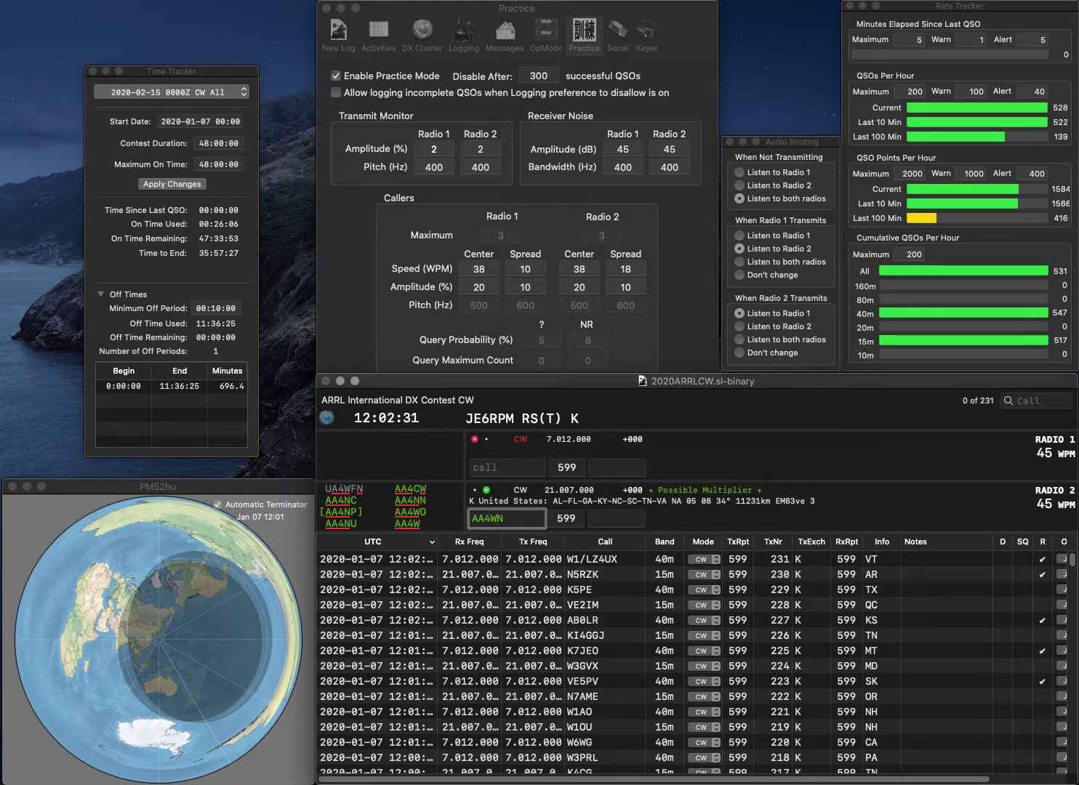
{"action": "key", "text": "BackSpace"}
{"action": "type", "text": "1"}
{"action": "key", "text": "Delete"}
{"action": "type", "text": "O"}
{"action": "key", "text": "Return"}
{"action": "type", "text": "AJ4EN"}
{"action": "key", "text": "Return"}
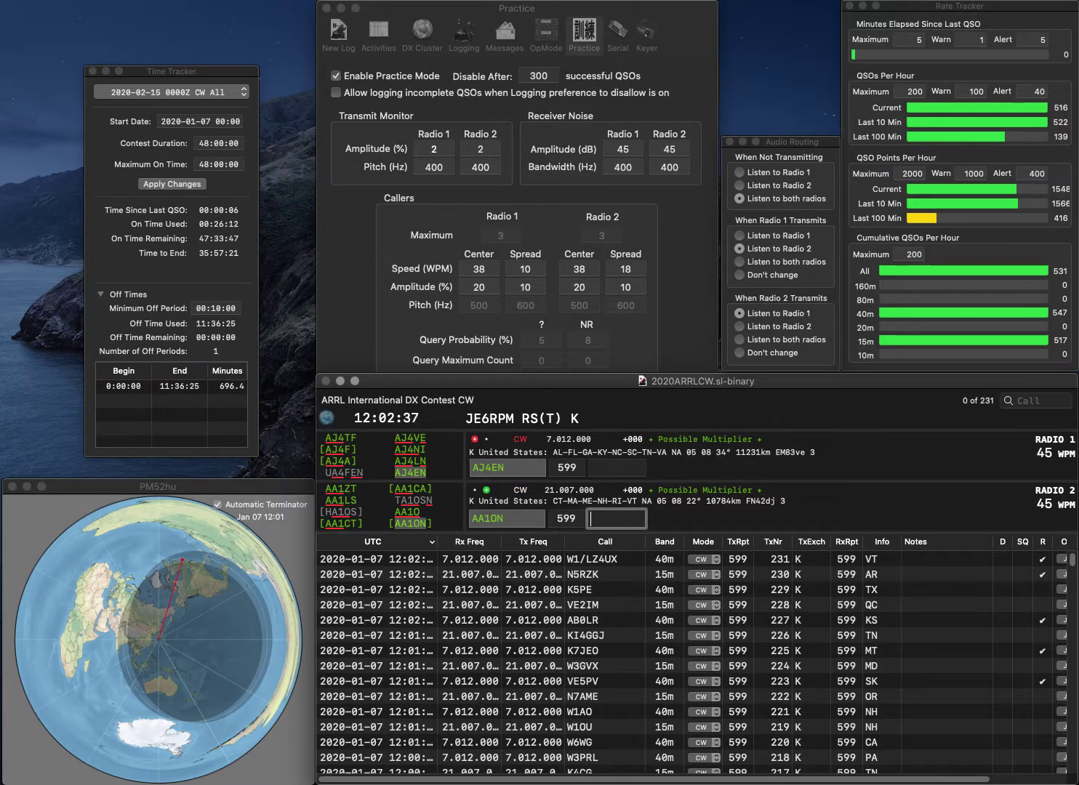
{"action": "type", "text": "VT"}
{"action": "key", "text": "Return"}
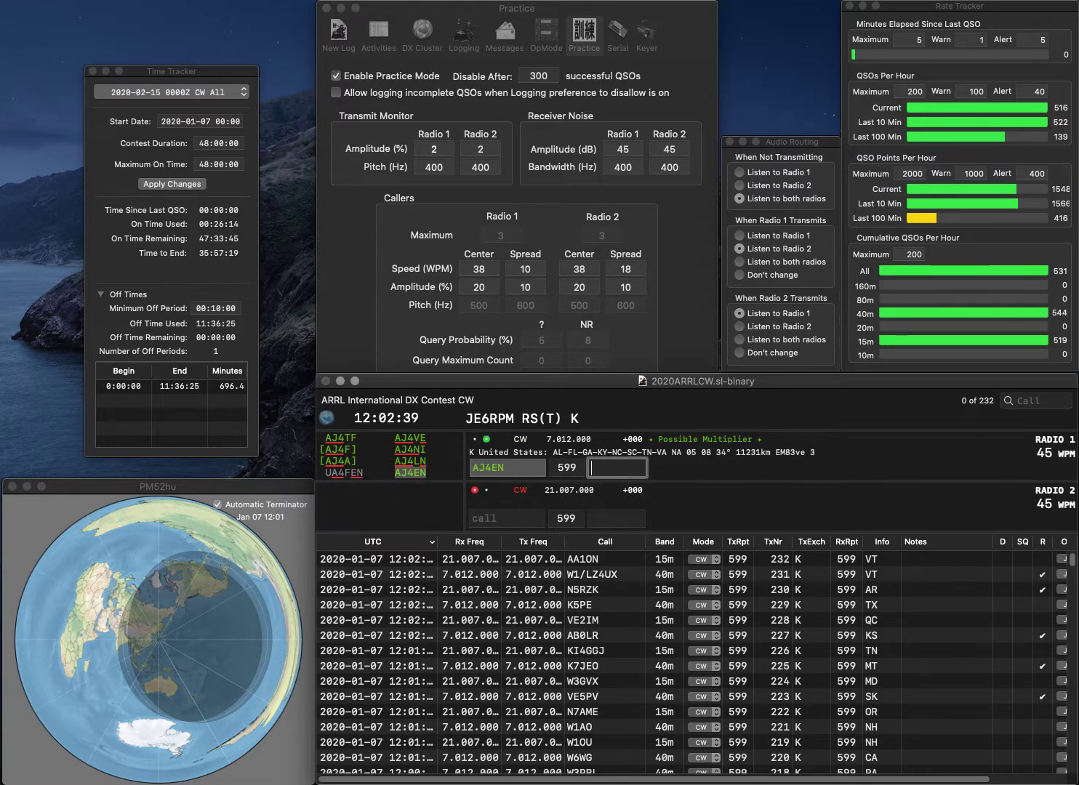
{"action": "type", "text": "KY"}
{"action": "key", "text": "Return"}
- Answer the caller copied as WB4CM on Radio 2 and KE3ZT on Radio 1
{"action": "type", "text": "WB4CM"}
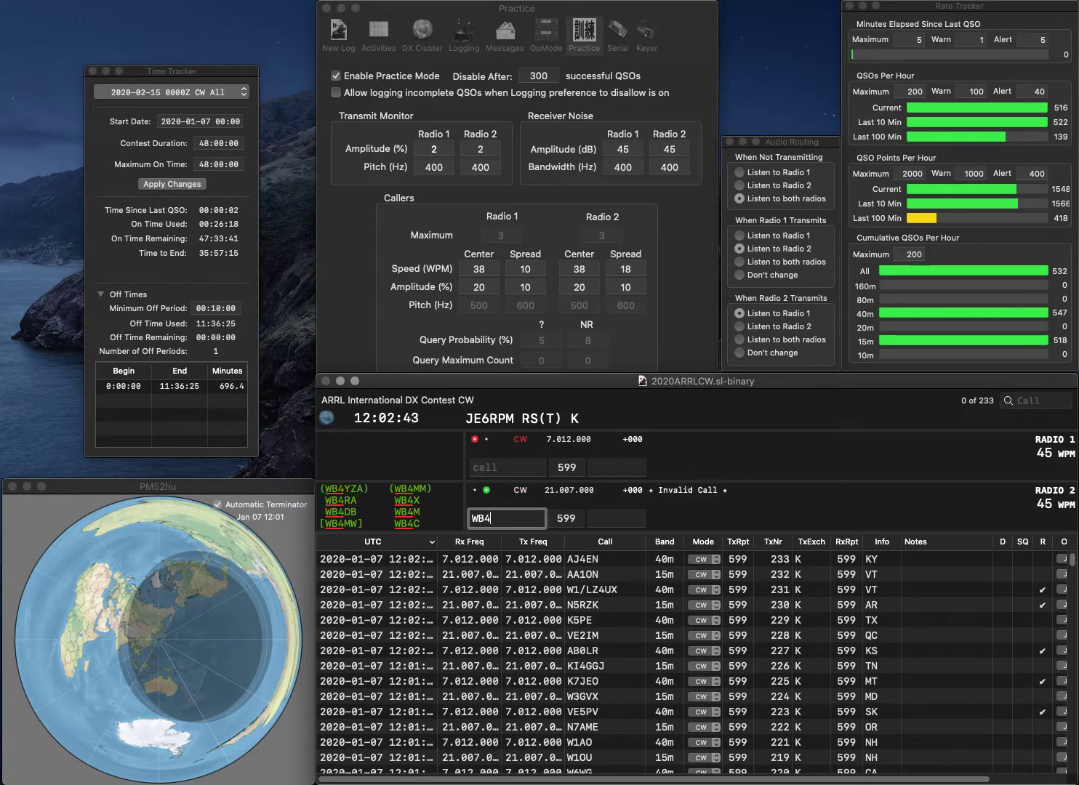
{"action": "key", "text": "Return"}
{"action": "type", "text": "KE4ZT"}
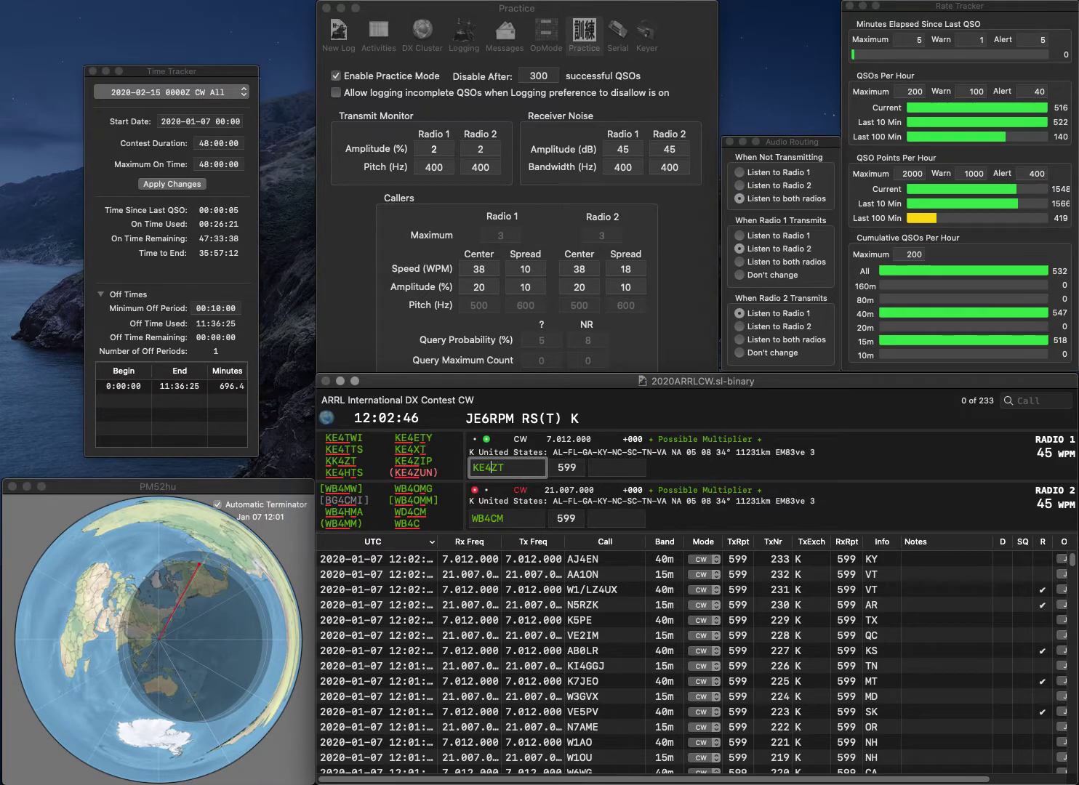
{"action": "key", "text": "BackSpace"}
{"action": "type", "text": "3ZT"}
{"action": "key", "text": "Return"}
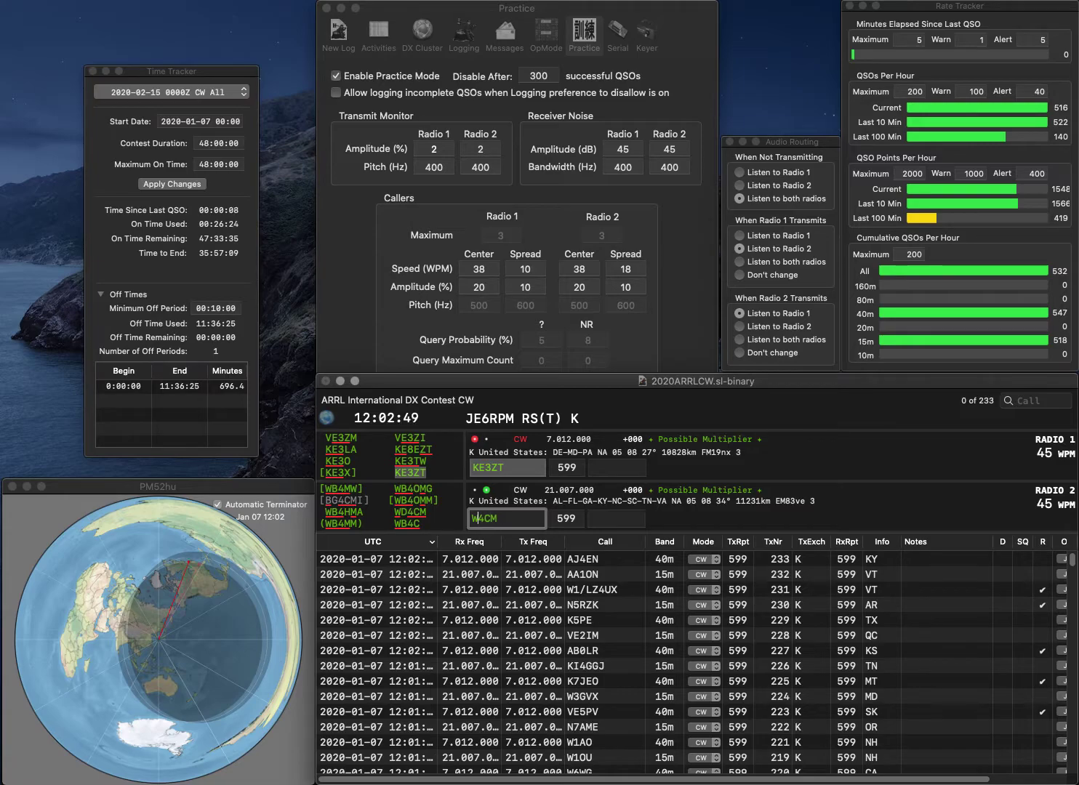
{"action": "type", "text": "D"}
{"action": "key", "text": "Return"}
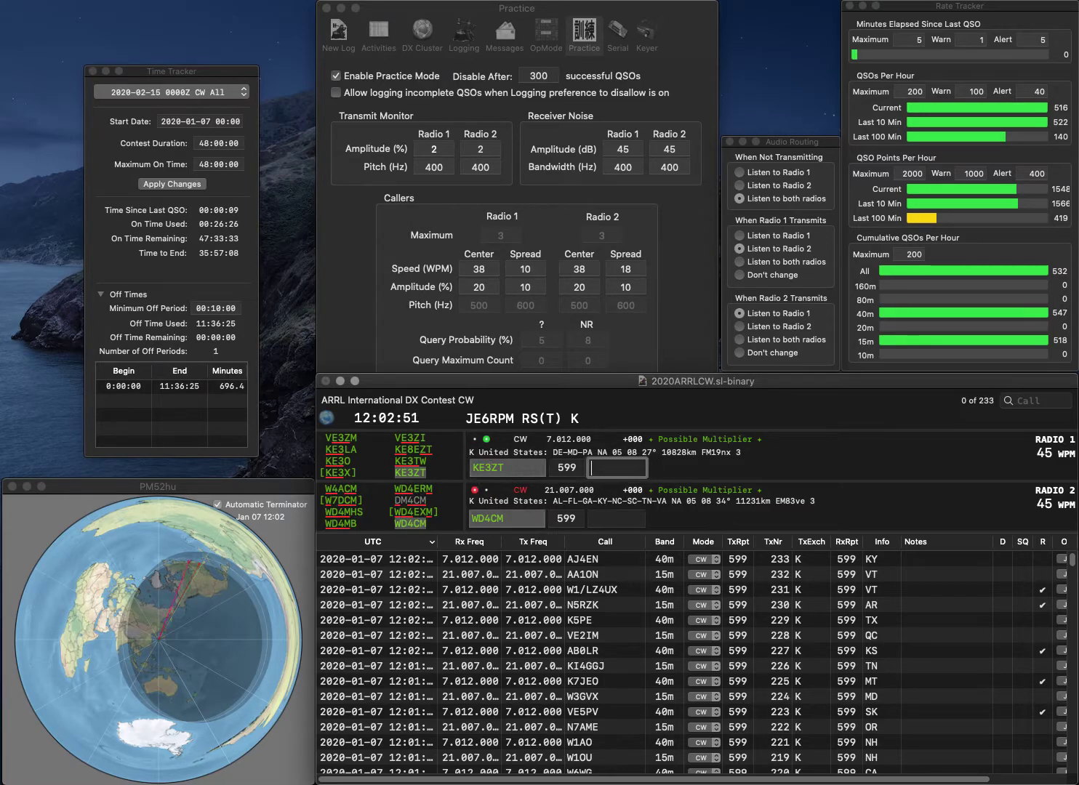
{"action": "type", "text": "PA"}
{"action": "key", "text": "Return"}
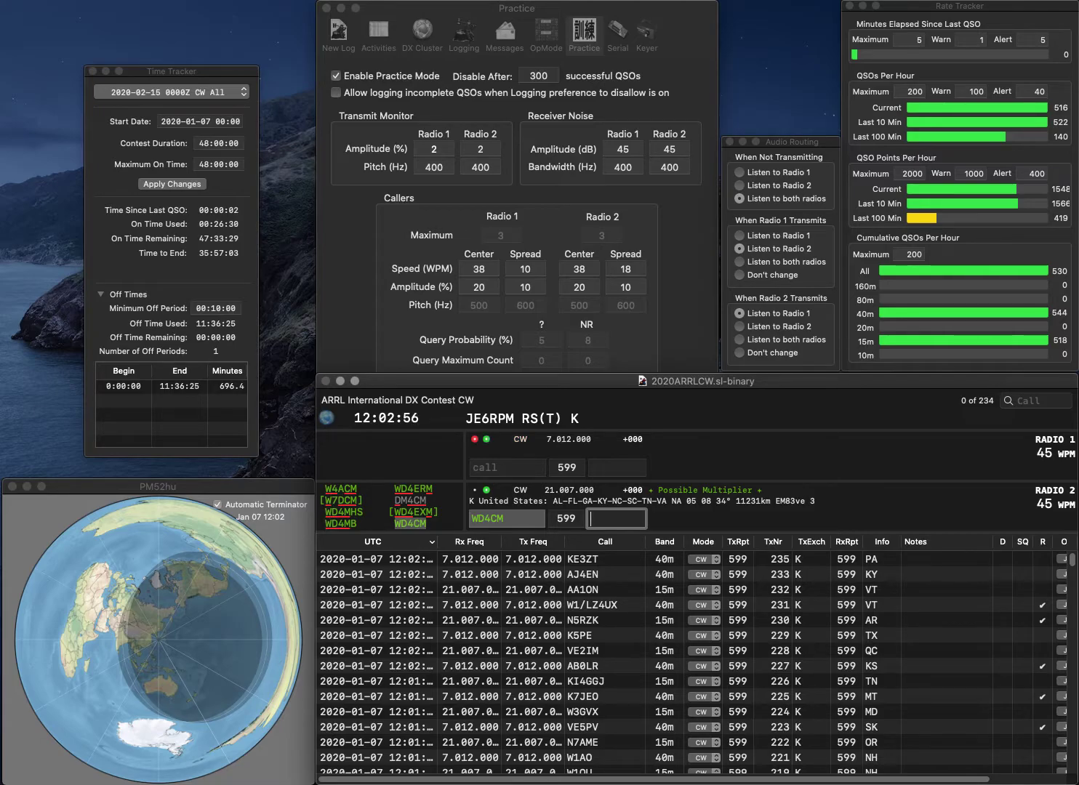
{"action": "type", "text": "TN"}
{"action": "key", "text": "Return"}
- Answer K7RBT on Radio 1 and W5EK on Radio 2
{"action": "type", "text": "K7RBT"}
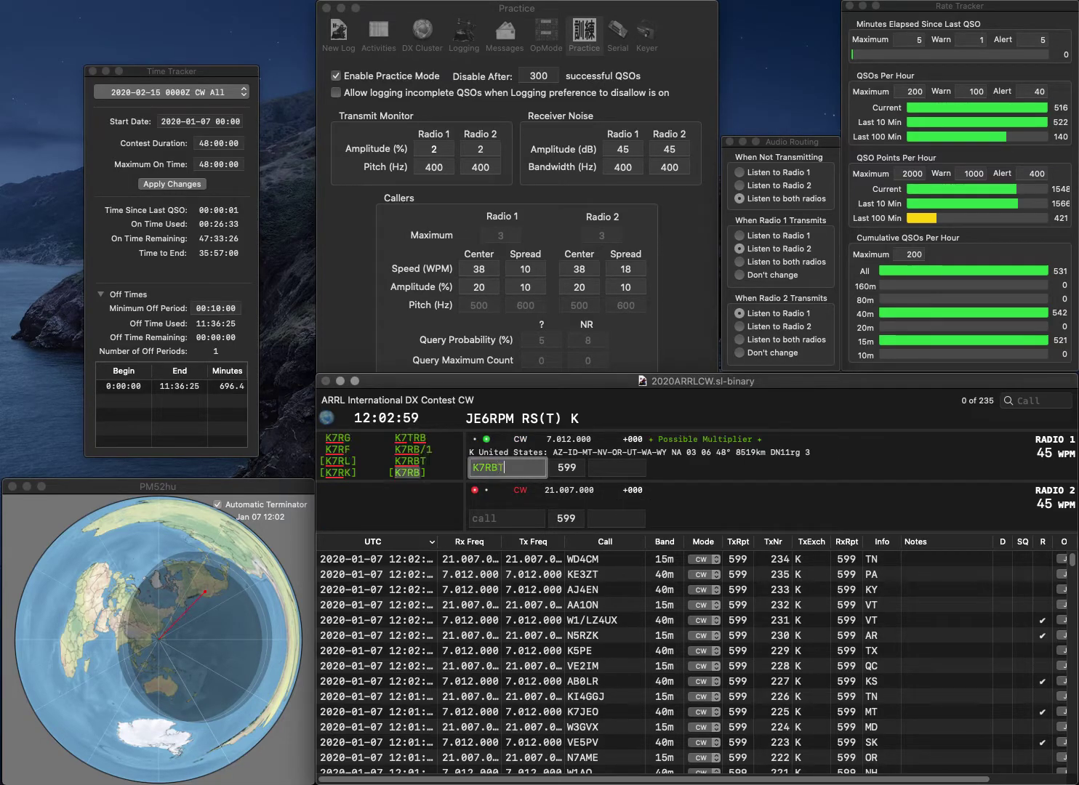
{"action": "key", "text": "Return"}
{"action": "type", "text": "W5EK"}
{"action": "key", "text": "Return"}
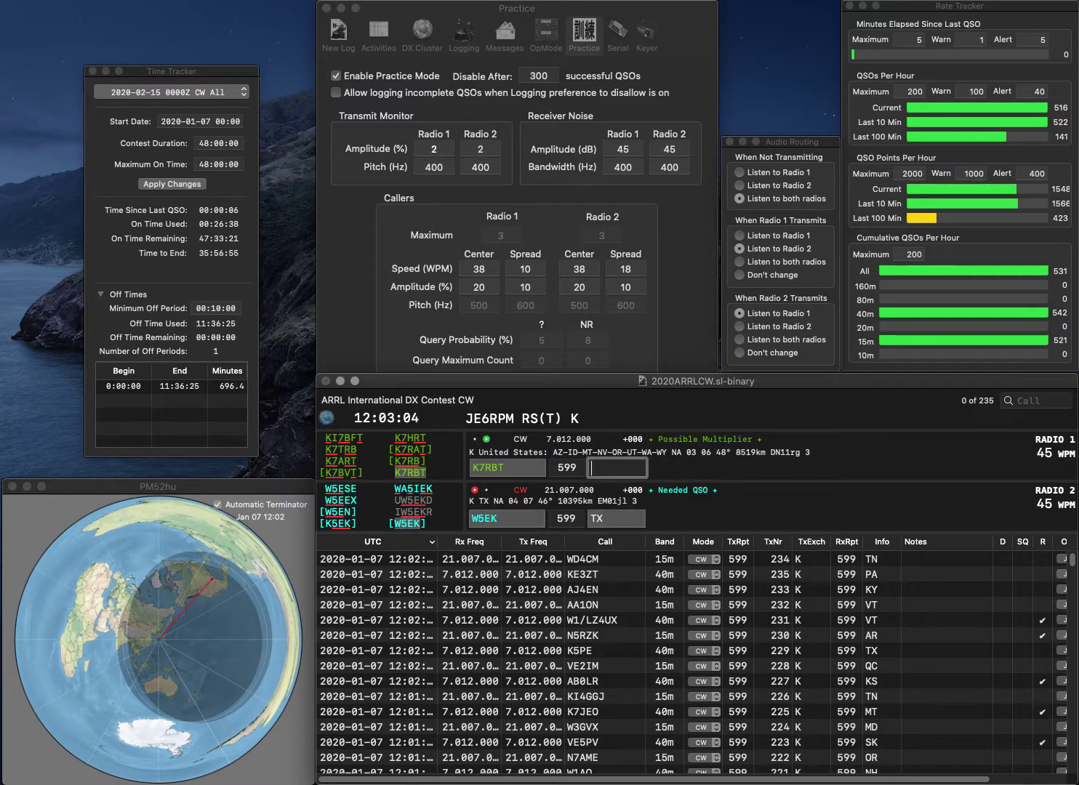
{"action": "key", "text": "BackSpace"}
{"action": "type", "text": "ID"}
{"action": "key", "text": "Return"}
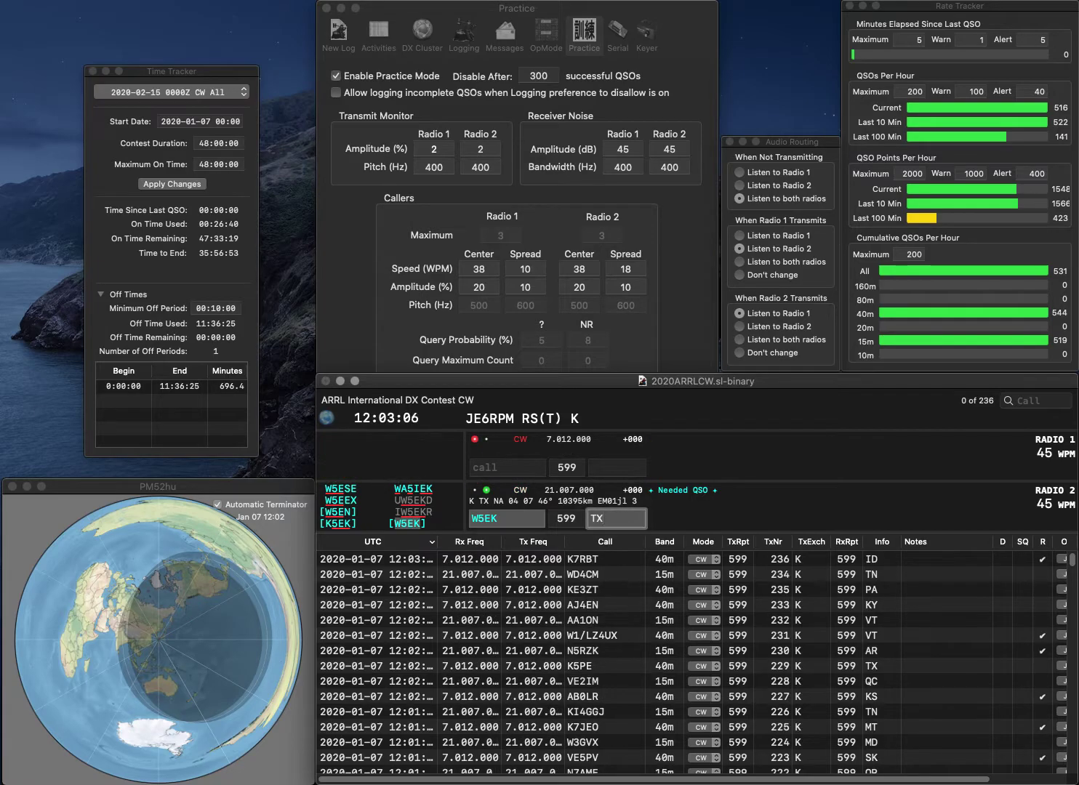
{"action": "key", "text": "Return"}
{"action": "type", "text": "W9TPJ"}
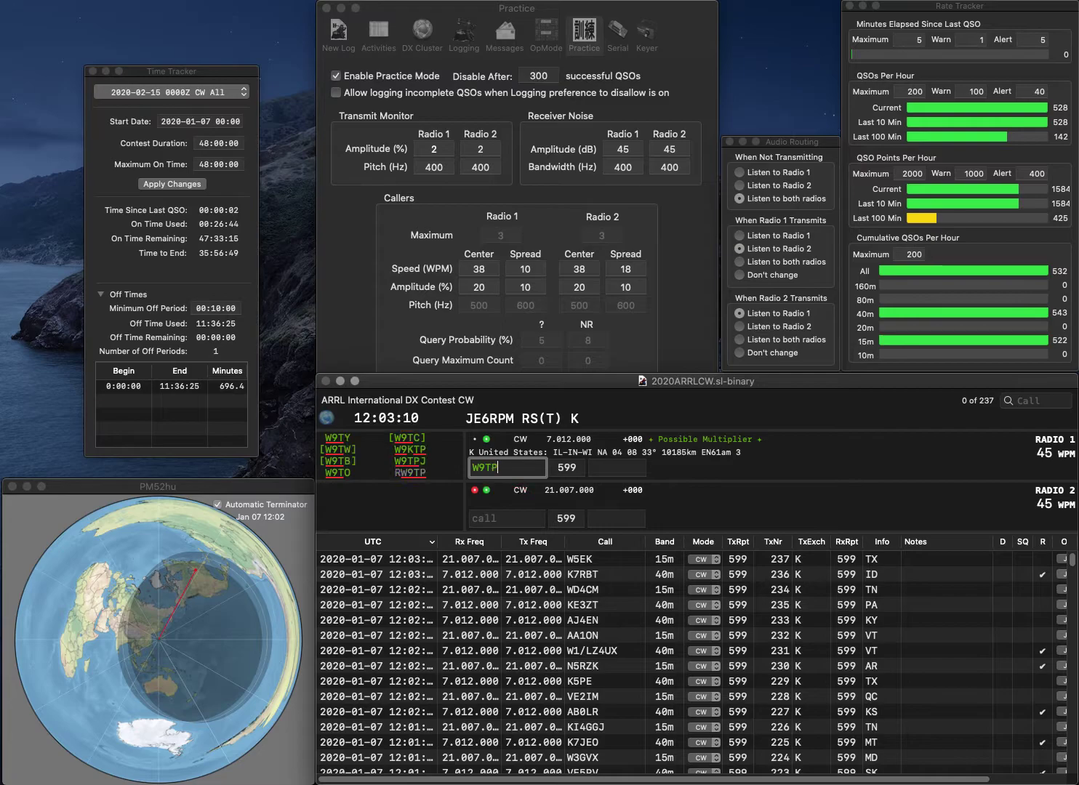
{"action": "key", "text": "Return"}
{"action": "type", "text": "N3SEE"}
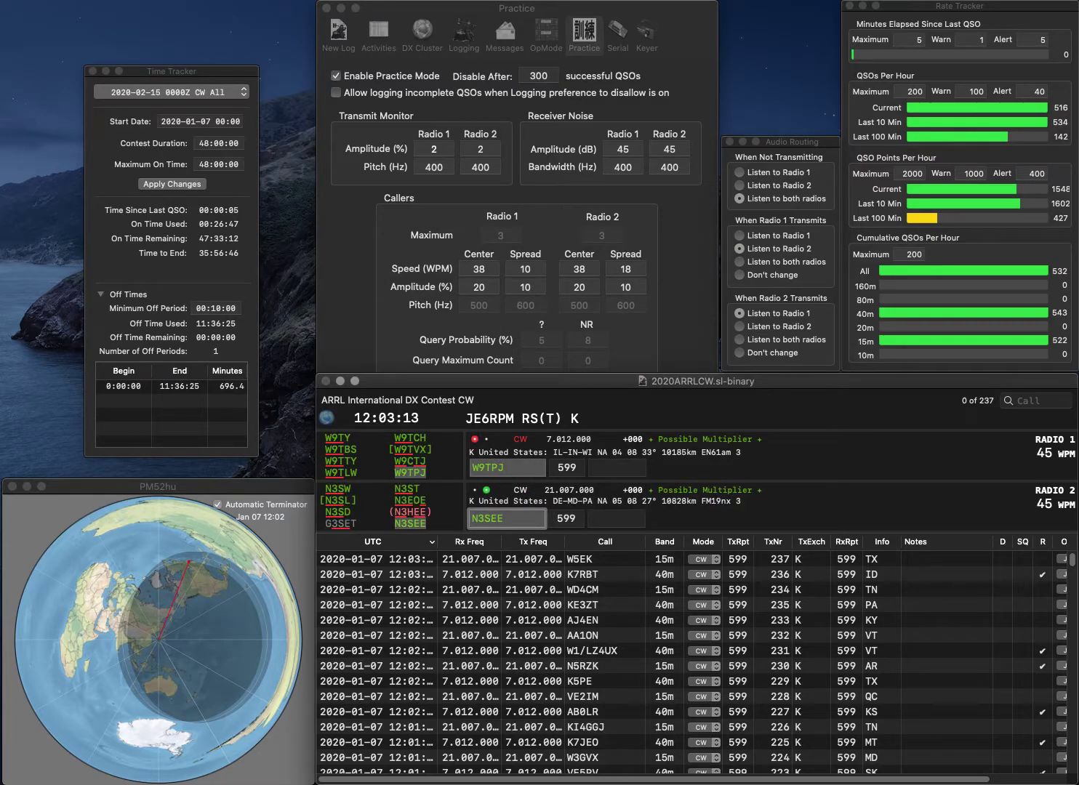
{"action": "key", "text": "Return"}
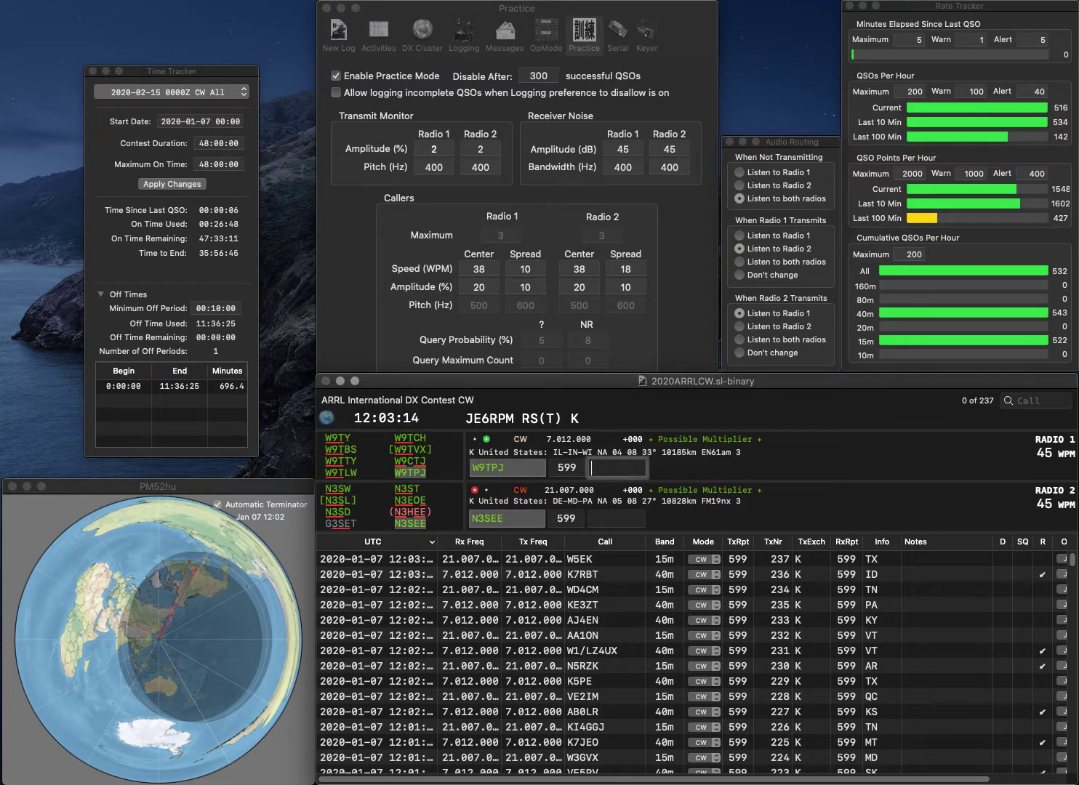
{"action": "type", "text": "IL"}
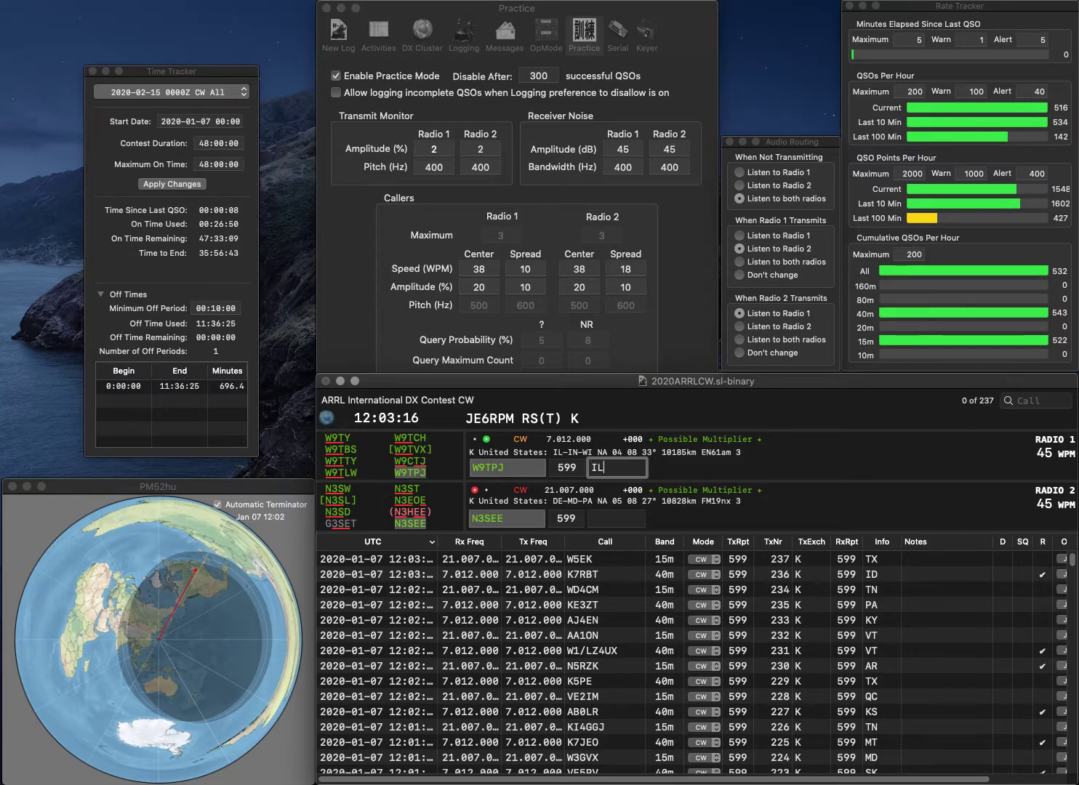
{"action": "key", "text": "Return"}
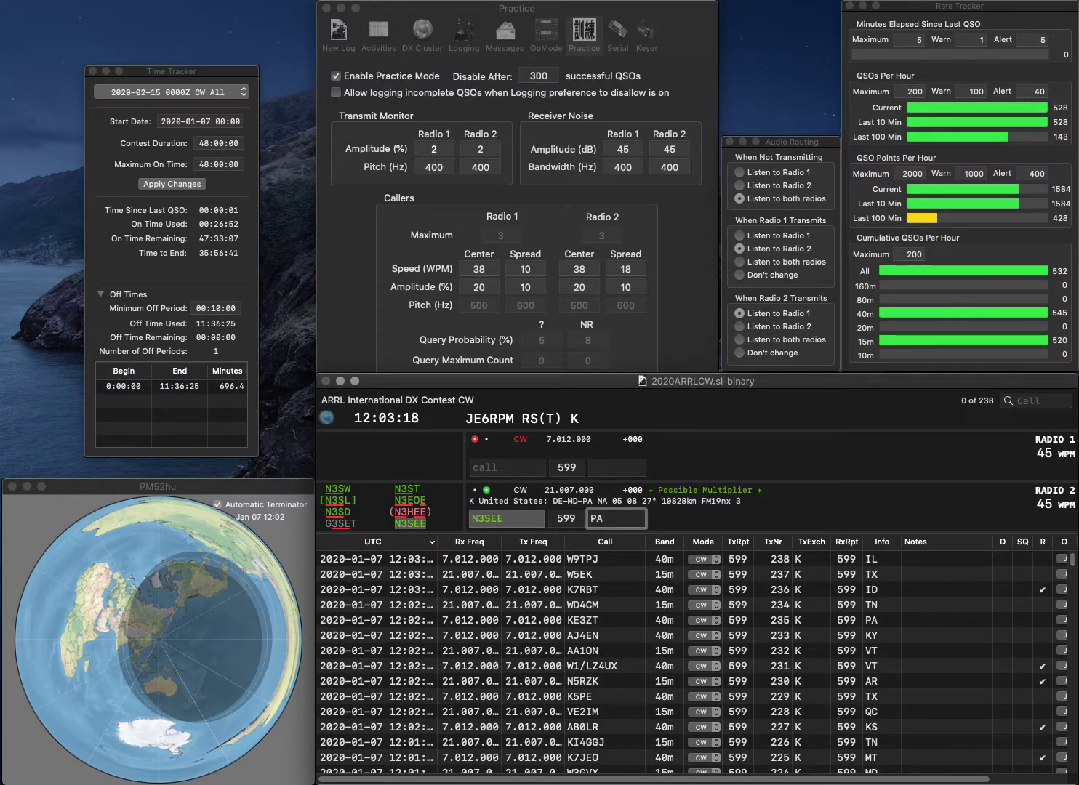
{"action": "type", "text": "PA"}
{"action": "key", "text": "Return"}
- Answer and log KD2LUK on Radio 1 with exchange NJ, and answer the partial call DY on Radio 2
{"action": "type", "text": "KD2LUK"}
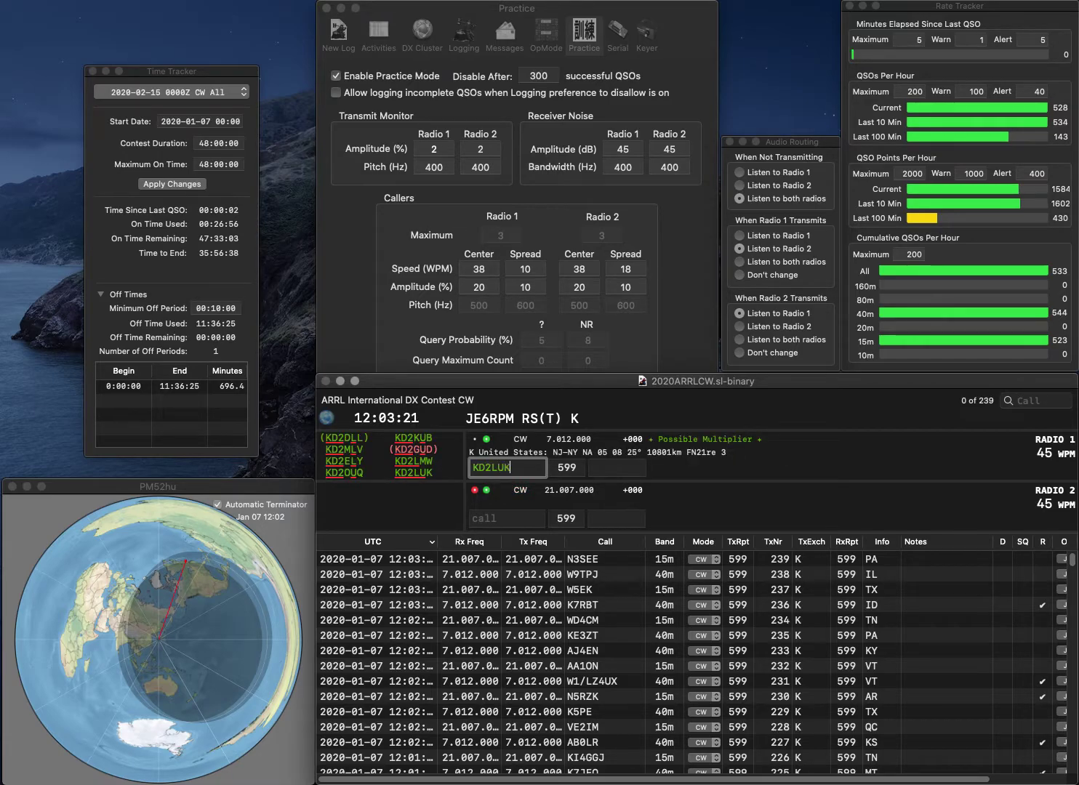
{"action": "key", "text": "Return"}
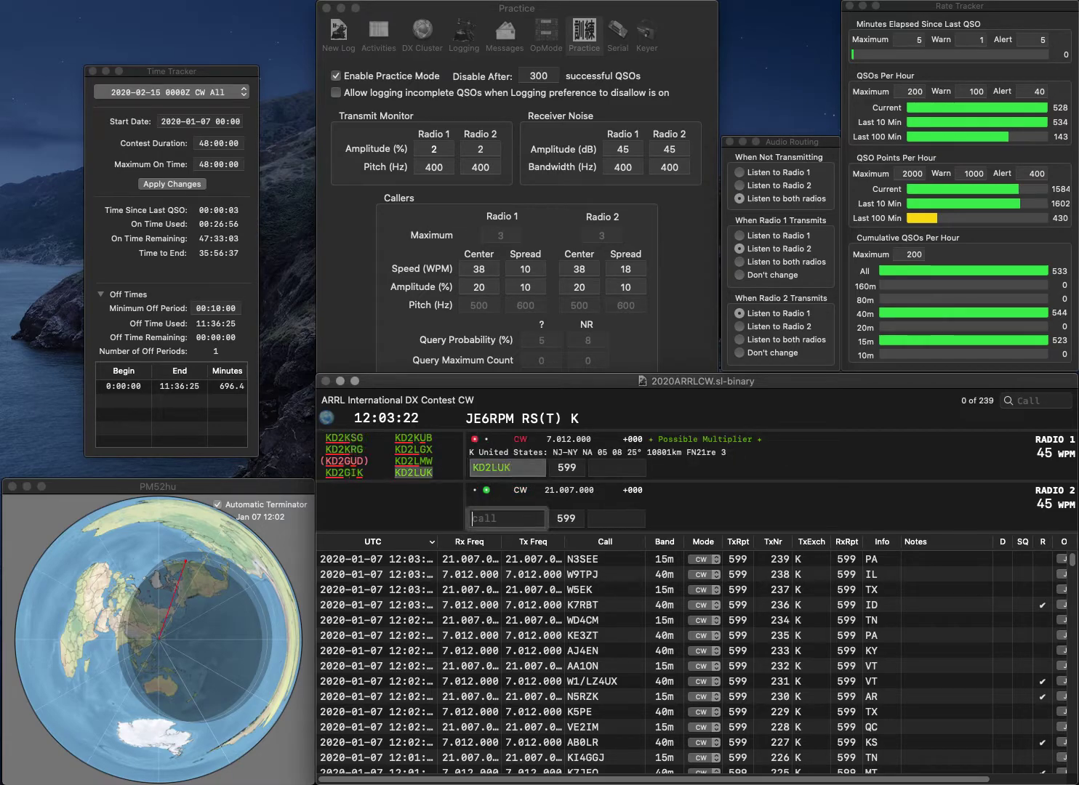
{"action": "type", "text": "DY"}
{"action": "key", "text": "Return"}
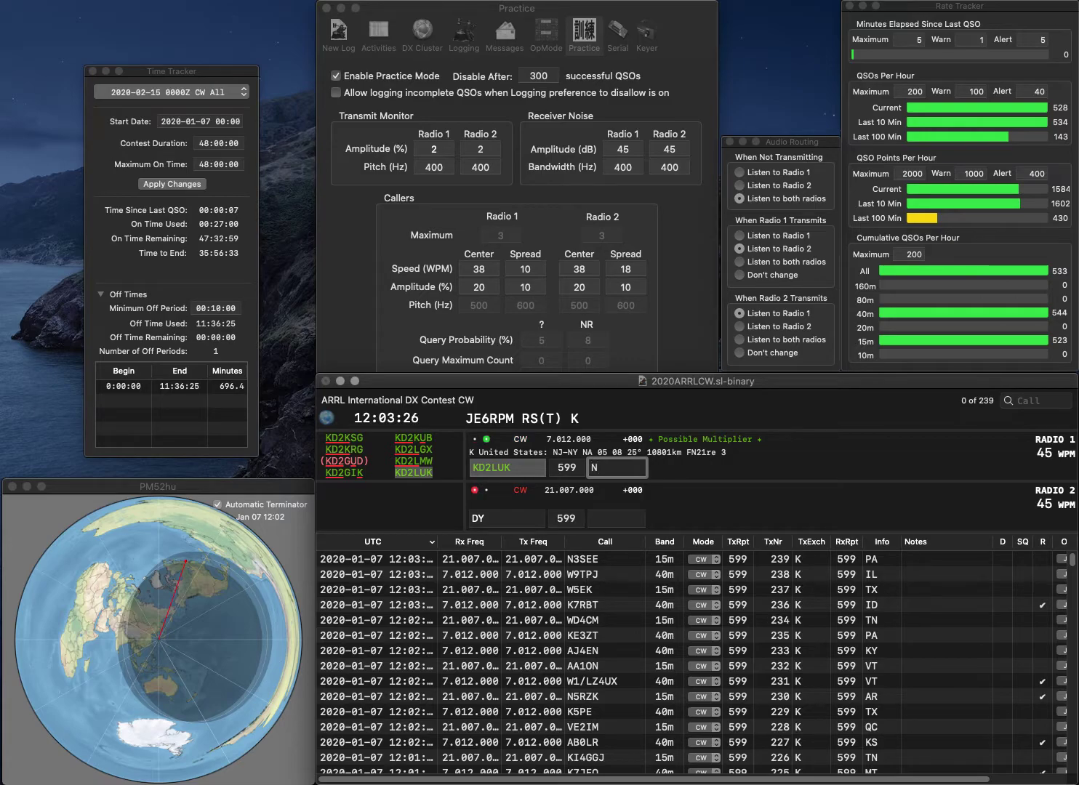
{"action": "key", "text": "Return"}
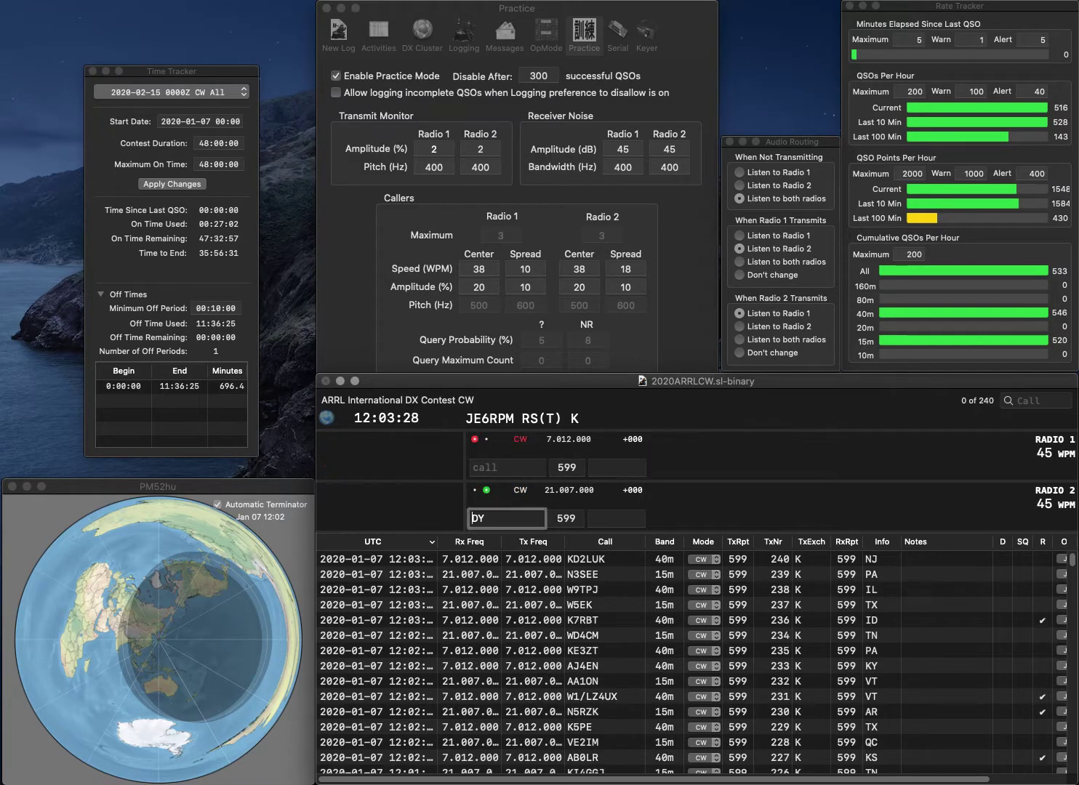
{"action": "type", "text": "K4"}
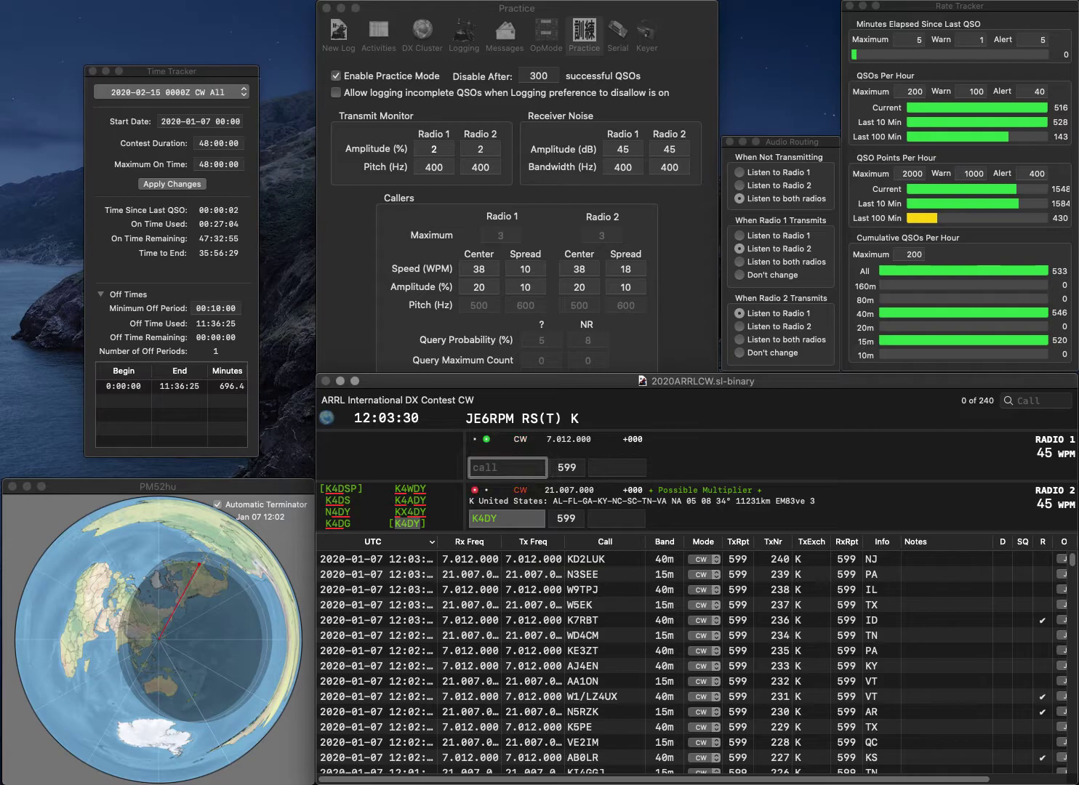
{"action": "type", "text": "KT0F"}
{"action": "key", "text": "Return"}
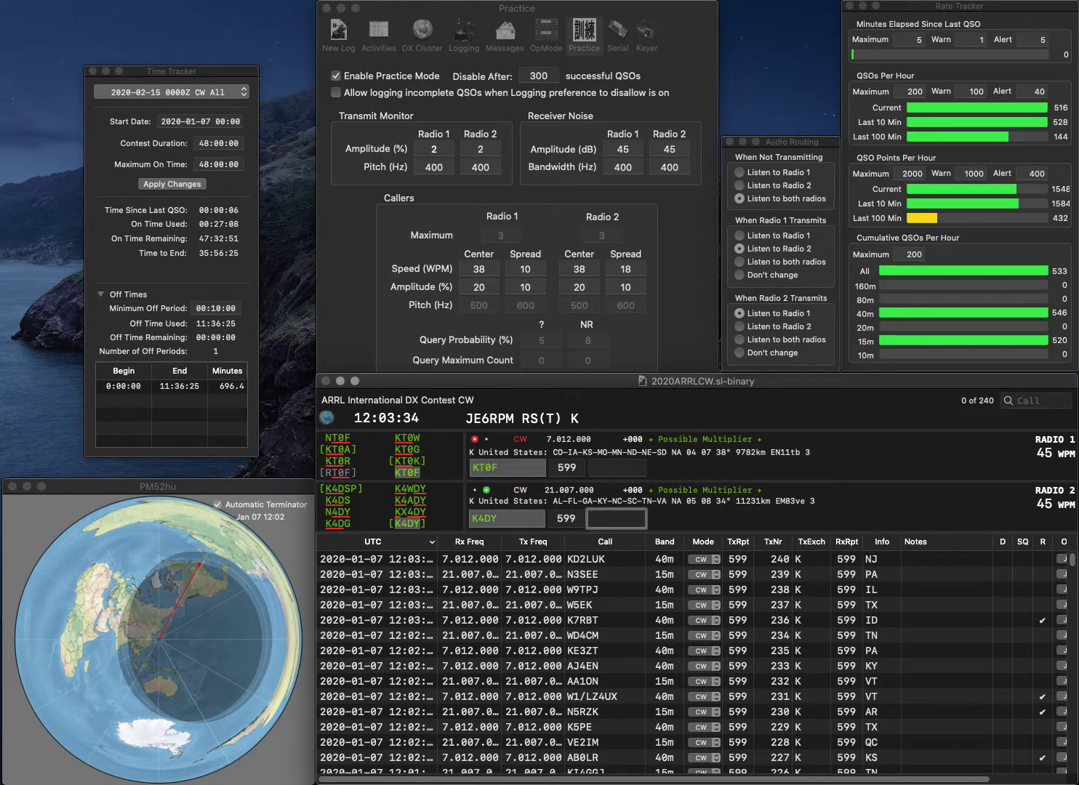
- Log K4DY on Radio 2 with exchange NC and KT0F on Radio 1 with exchange MN
{"action": "type", "text": "NC"}
{"action": "key", "text": "Return"}
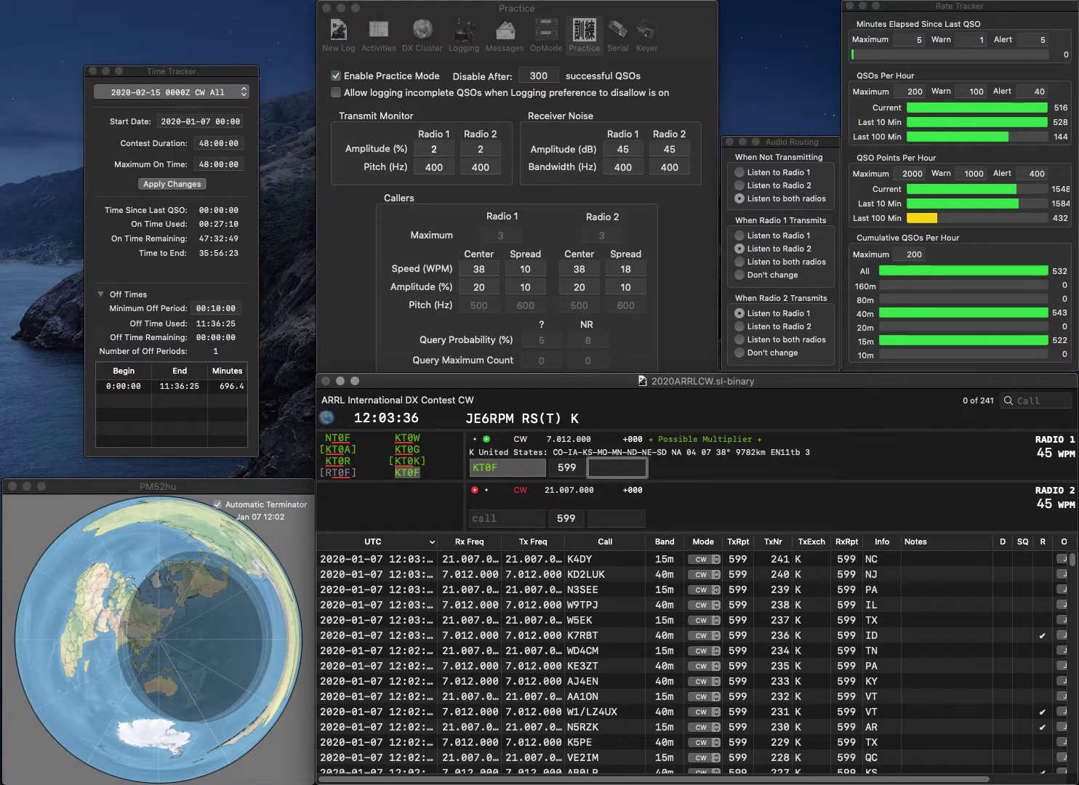
{"action": "type", "text": "MN"}
{"action": "key", "text": "Return"}
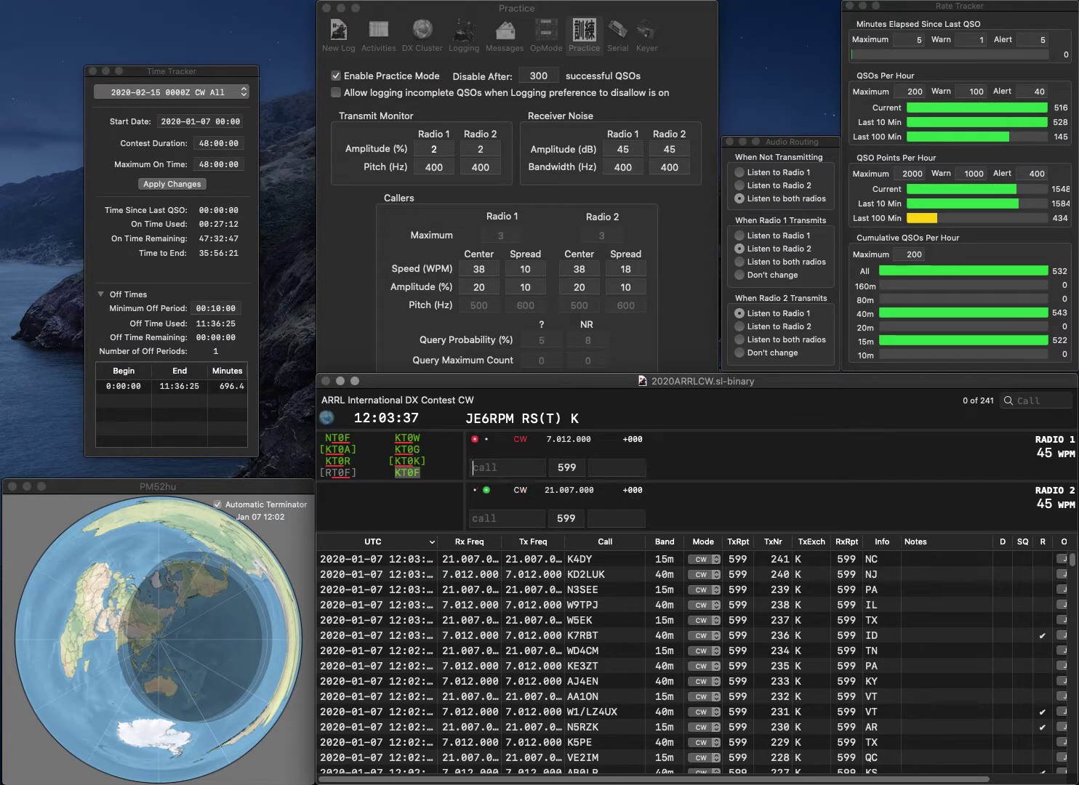
{"action": "type", "text": "AG1RL"}
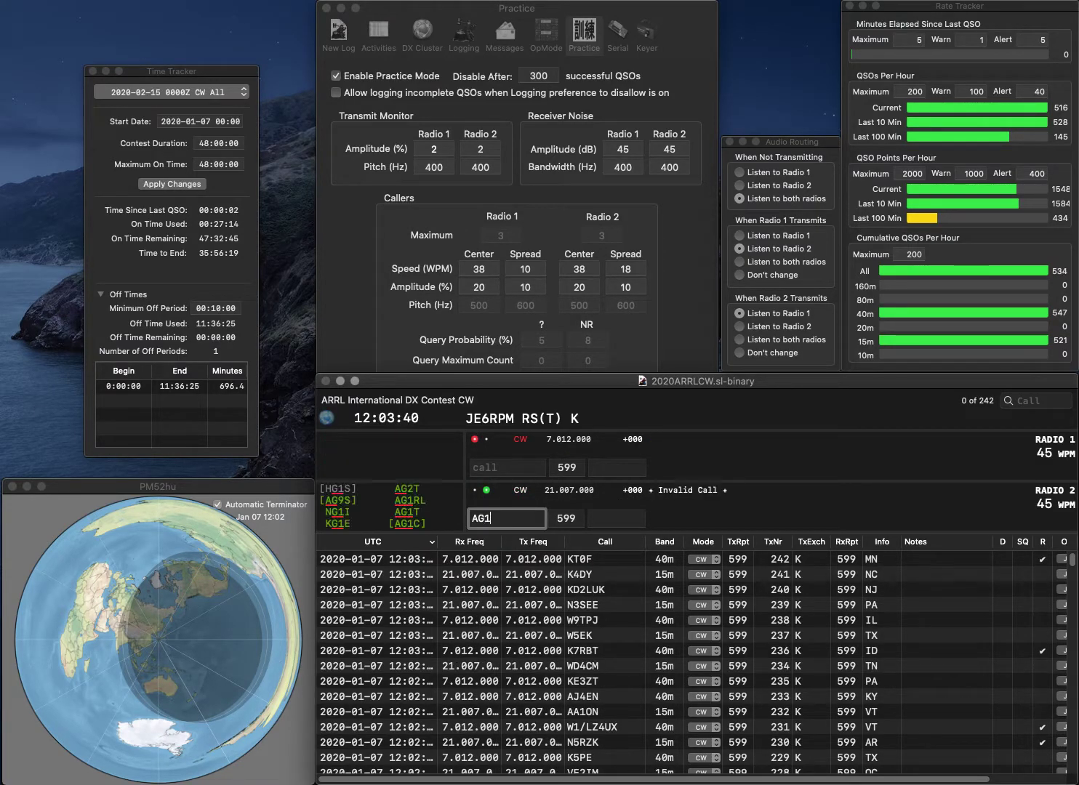
{"action": "key", "text": "Return"}
{"action": "type", "text": "KM"}
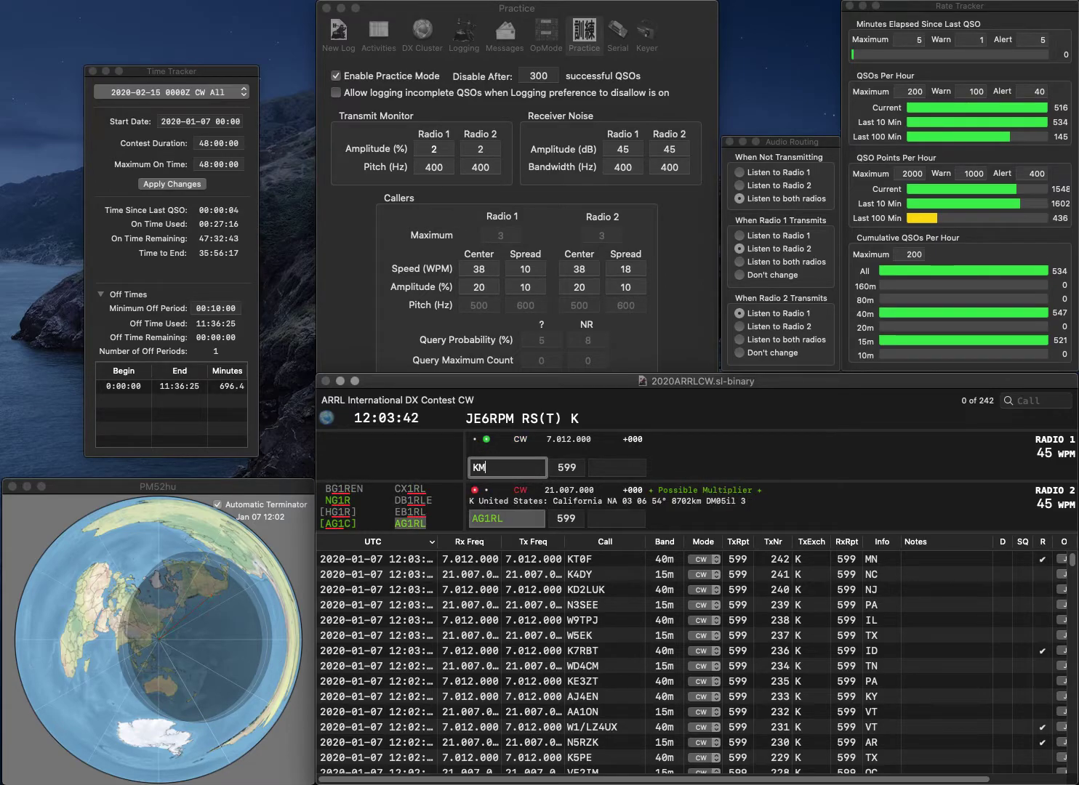
{"action": "type", "text": "6FOY"}
{"action": "key", "text": "Return"}
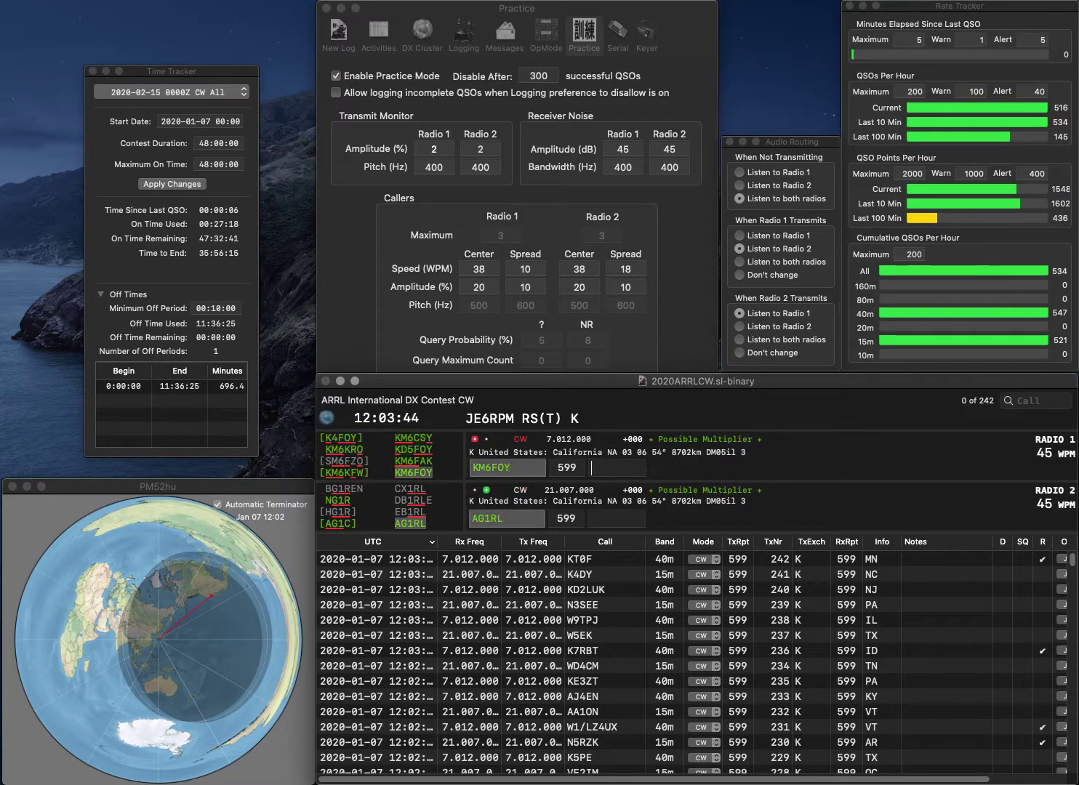
{"action": "type", "text": "CA"}
{"action": "key", "text": "Return"}
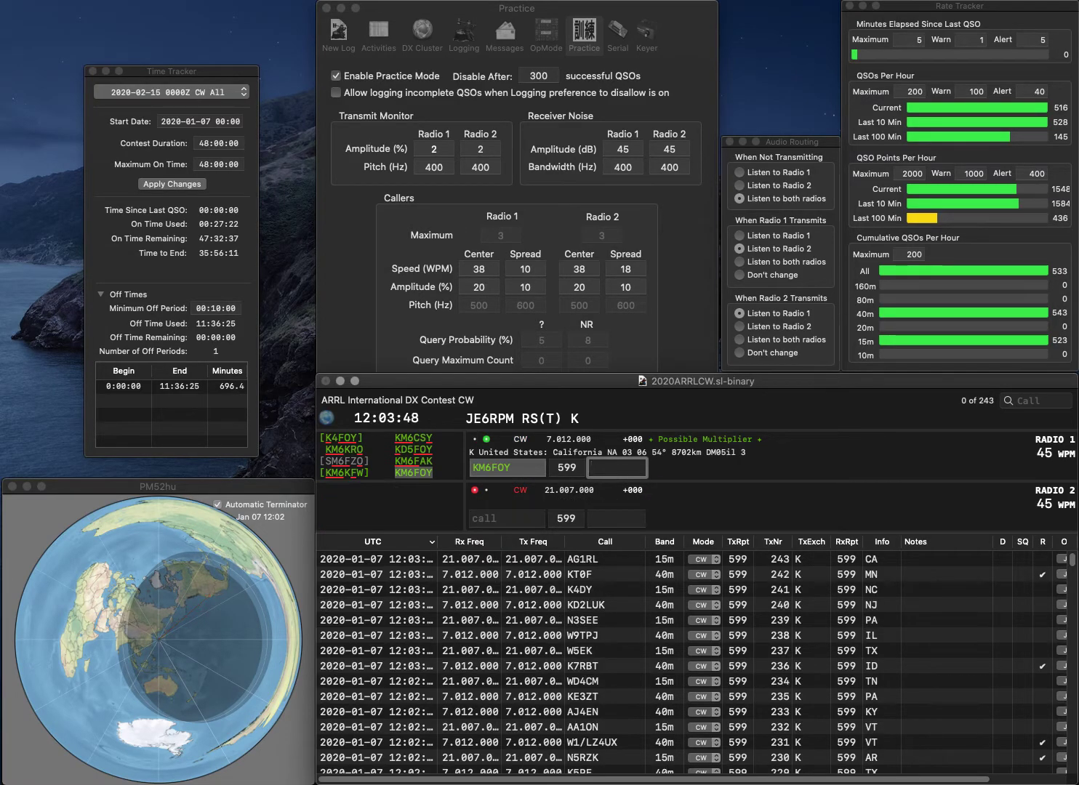
{"action": "type", "text": "CA"}
{"action": "key", "text": "Return"}
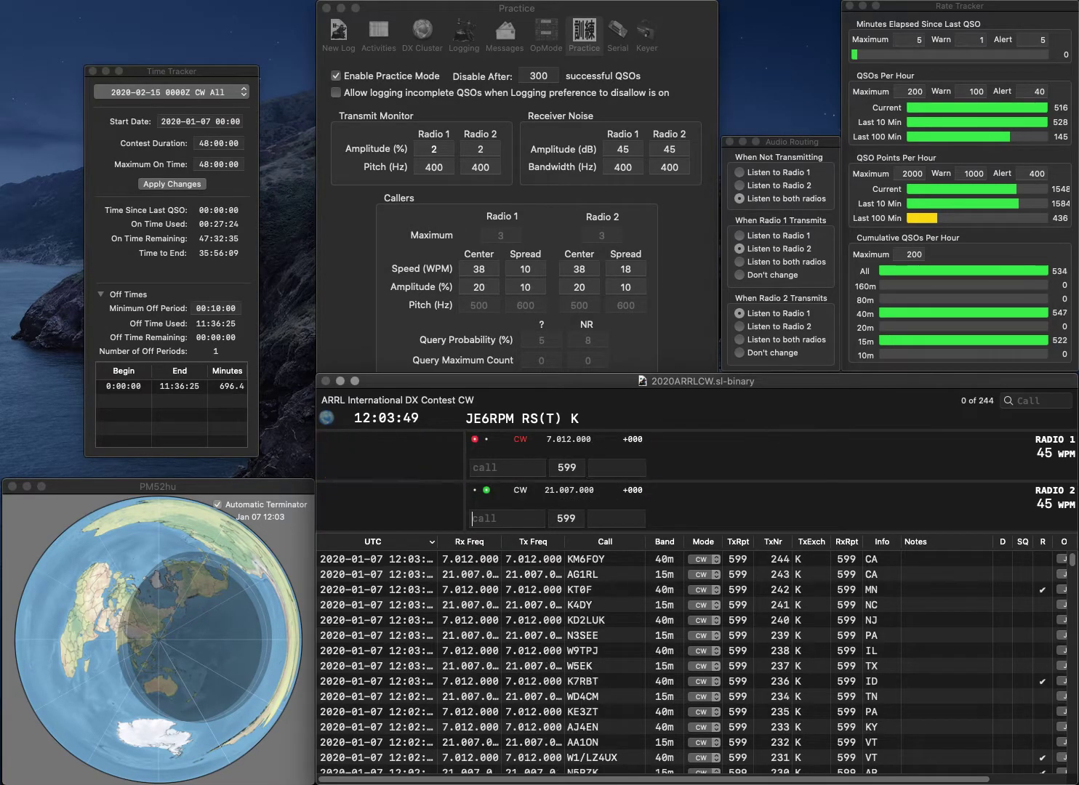
{"action": "type", "text": "N9PUG"}
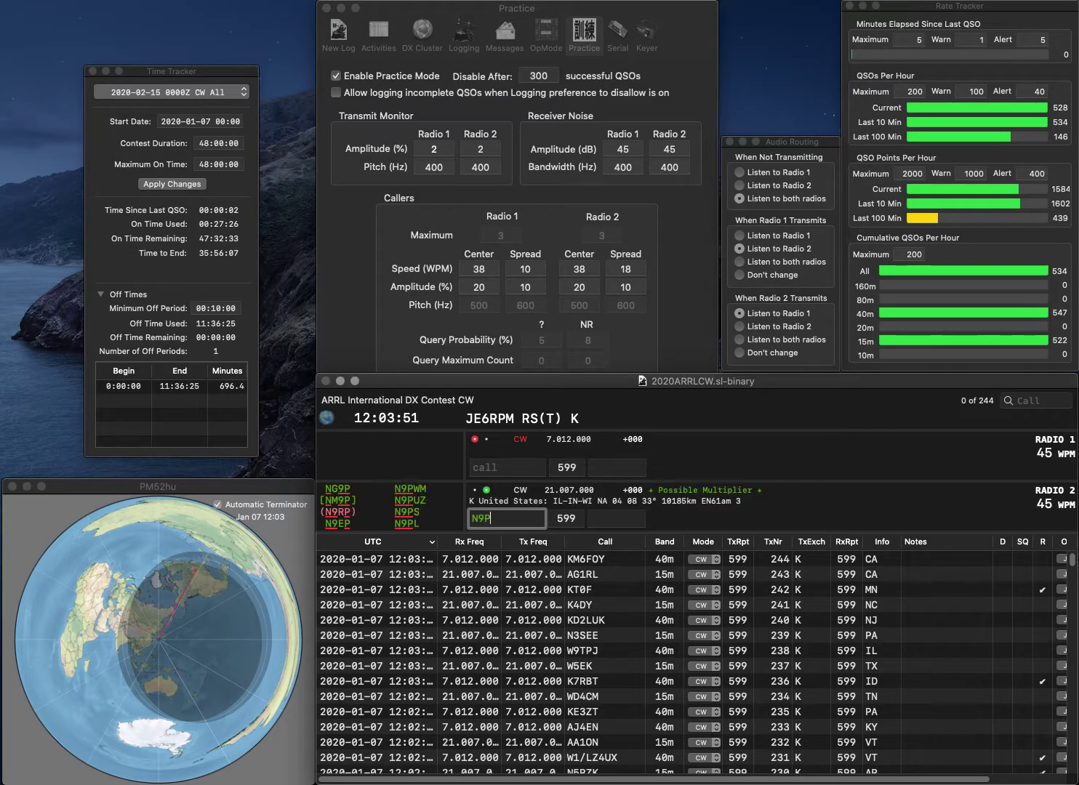
{"action": "key", "text": "Return"}
{"action": "type", "text": "4VQ"}
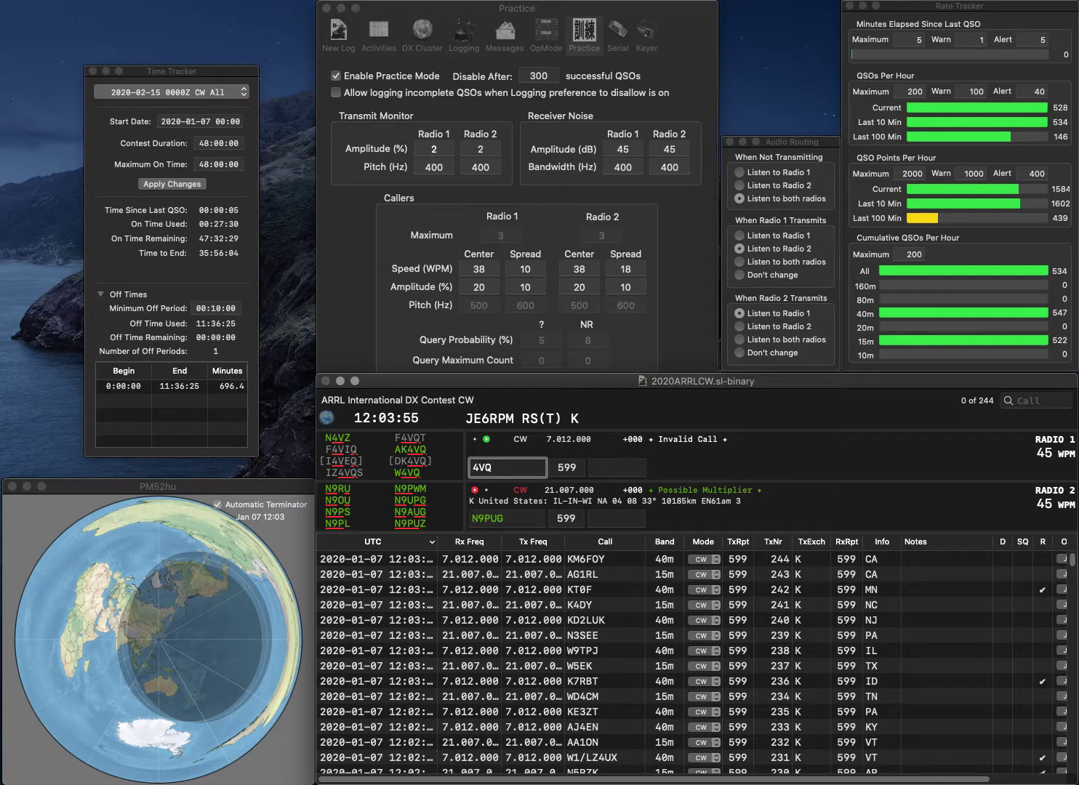
{"action": "key", "text": "Home"}
{"action": "type", "text": "W"}
{"action": "key", "text": "Return"}
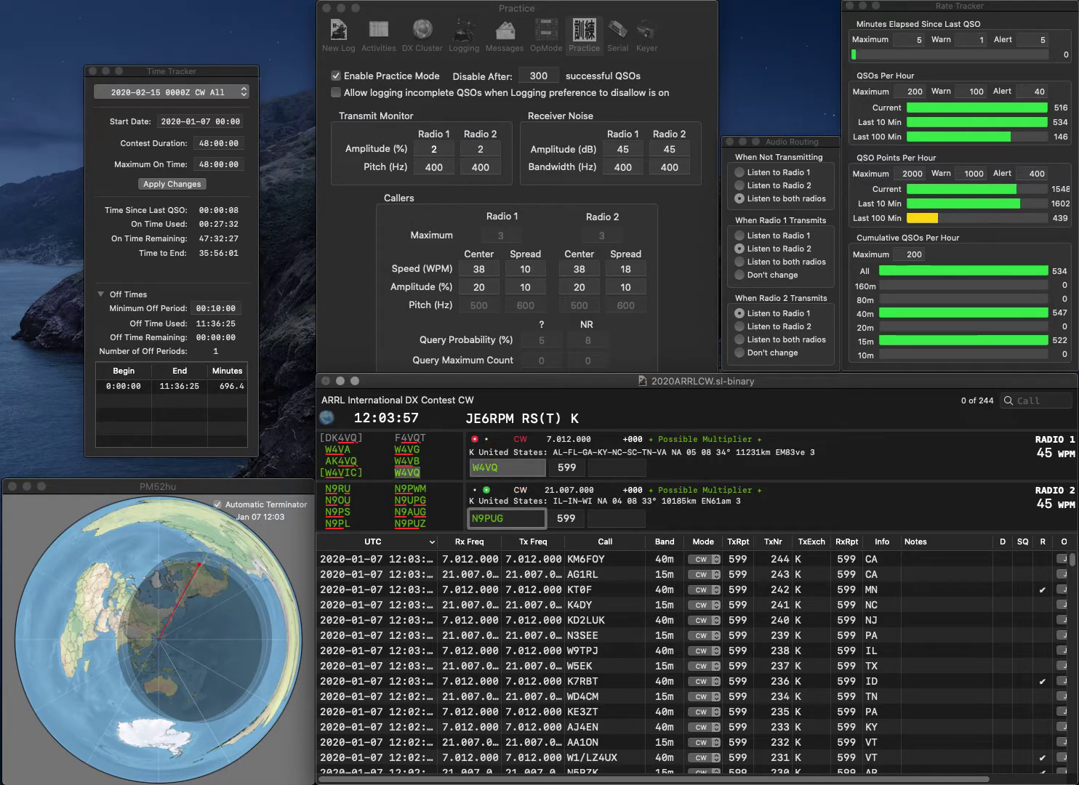
{"action": "key", "text": "BackSpace"}
{"action": "type", "text": "Z"}
{"action": "key", "text": "Return"}
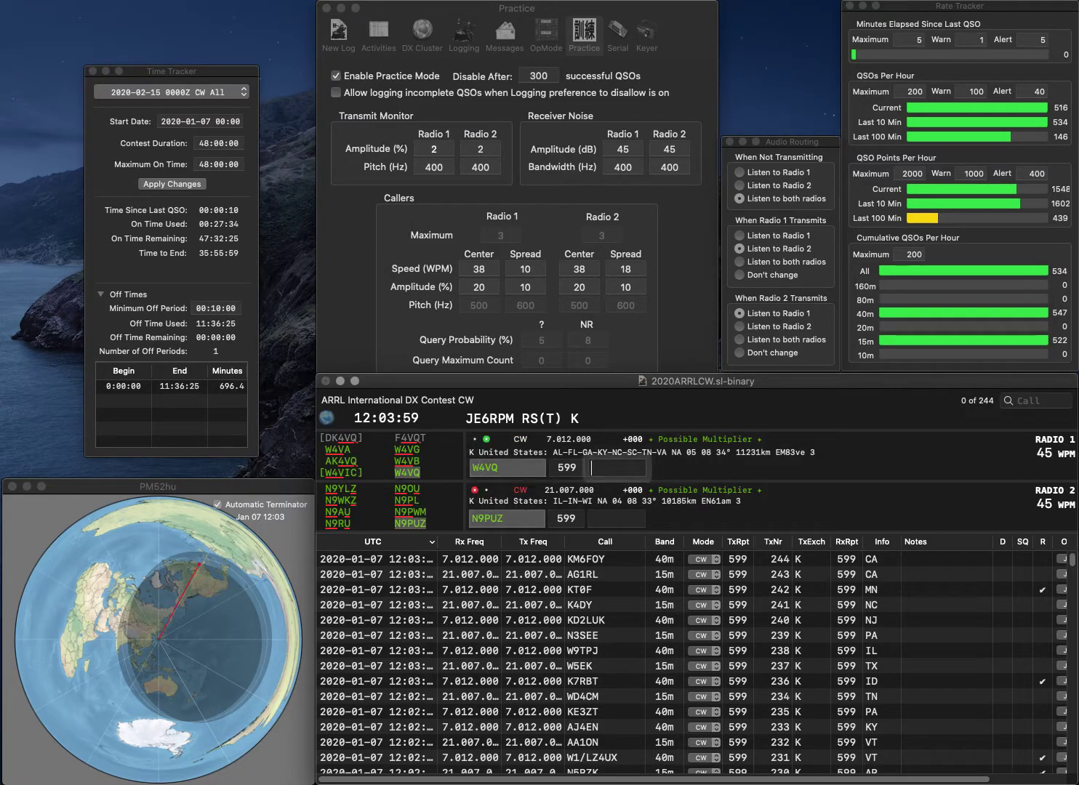
{"action": "key", "text": "Return"}
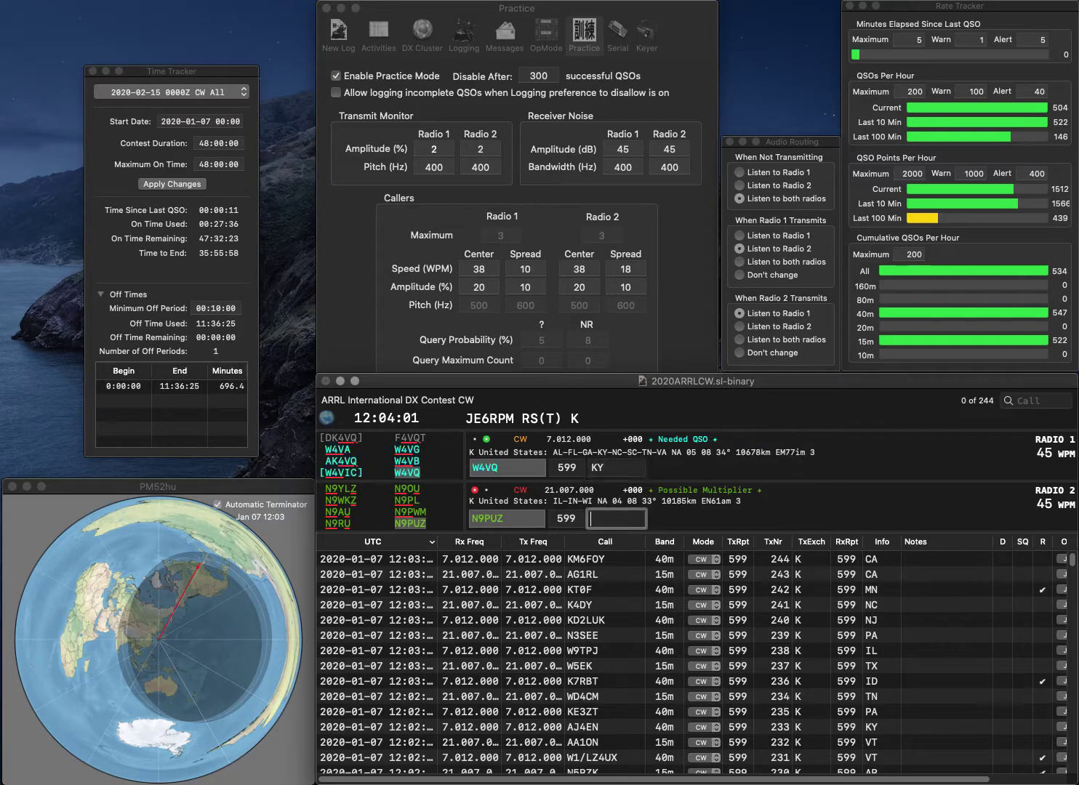
{"action": "type", "text": "WI"}
{"action": "key", "text": "Return"}
{"action": "type", "text": "K"}
{"action": "key", "text": "BackSpace"}
{"action": "type", "text": "NG7A"}
{"action": "key", "text": "Return"}
{"action": "type", "text": "AI4JU"}
{"action": "key", "text": "Return"}
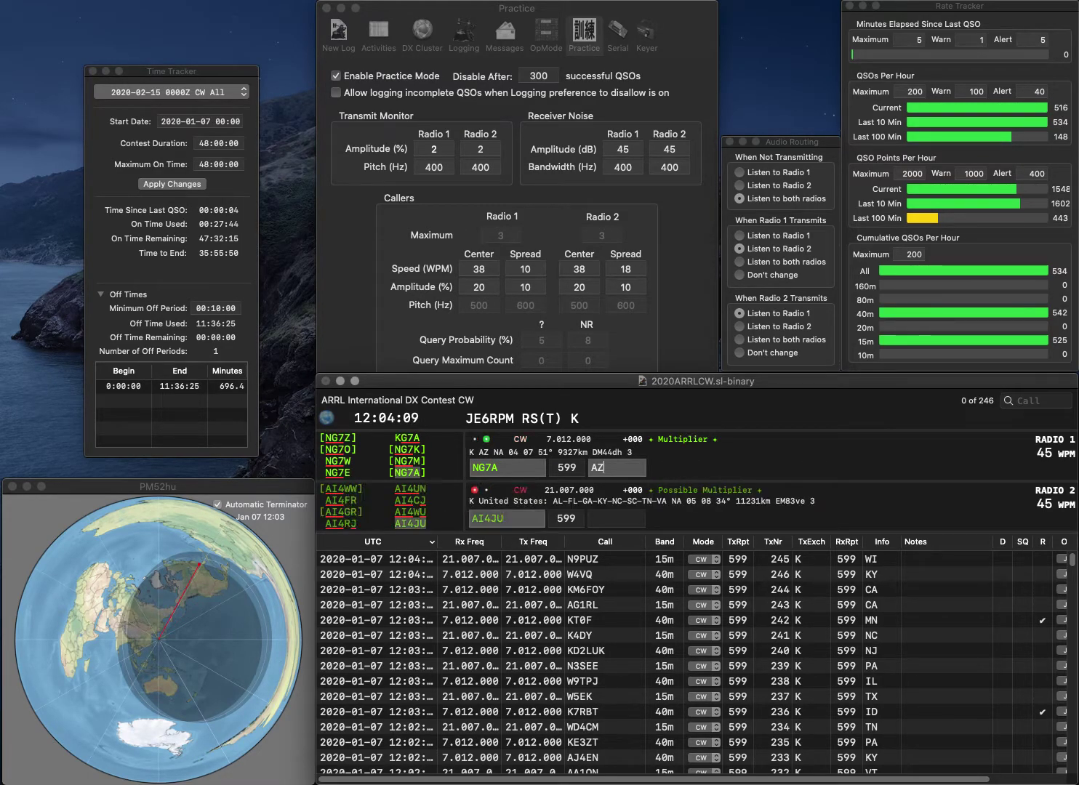
{"action": "key", "text": "Return"}
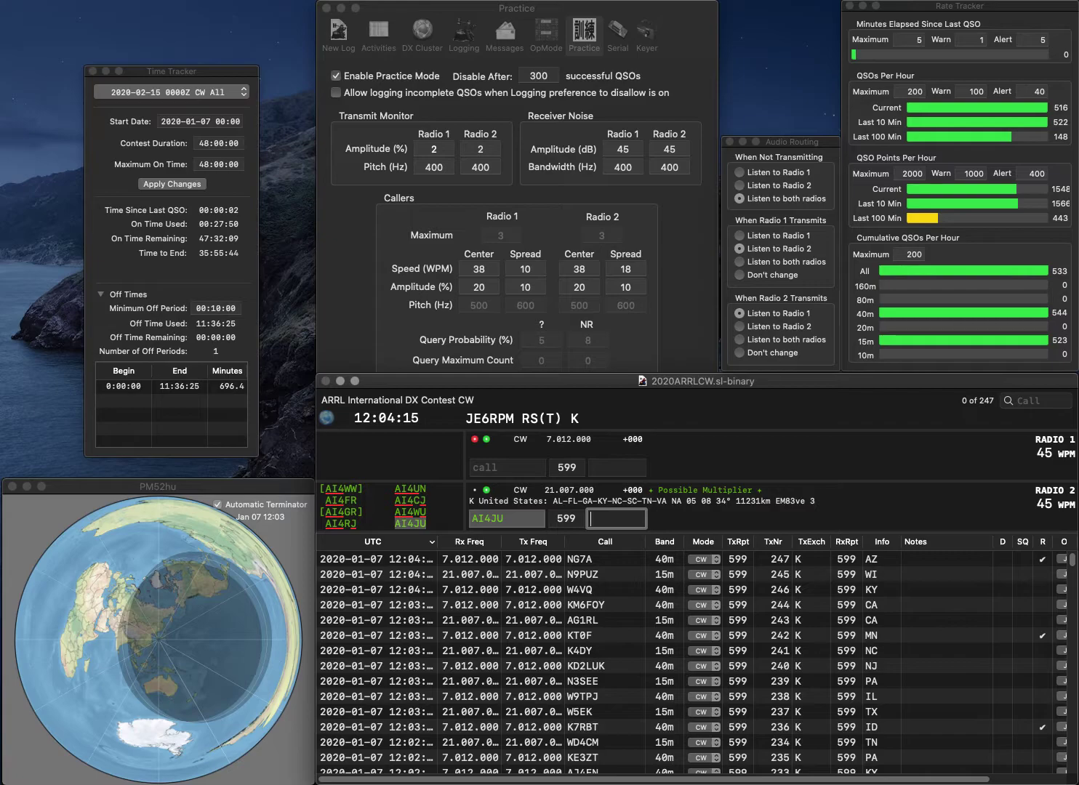
{"action": "type", "text": "NC"}
{"action": "key", "text": "Return"}
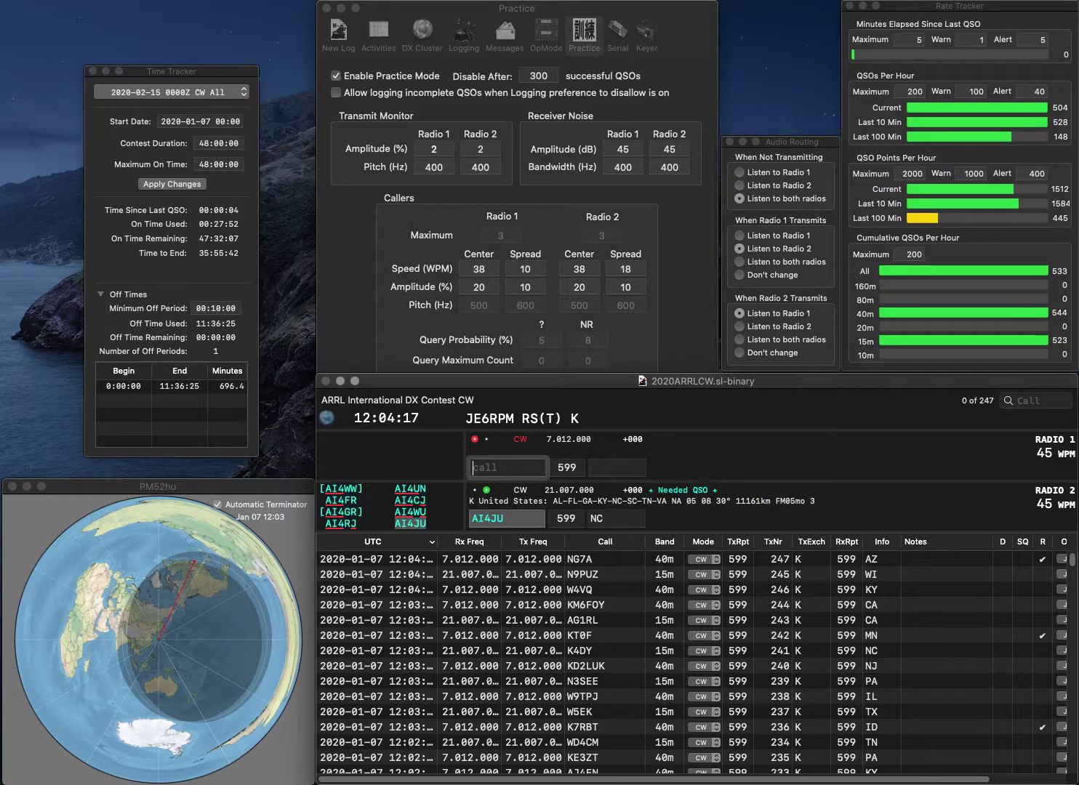
- Answer KW8KW on Radio 1 and KG5RUY on Radio 2
{"action": "type", "text": "KW"}
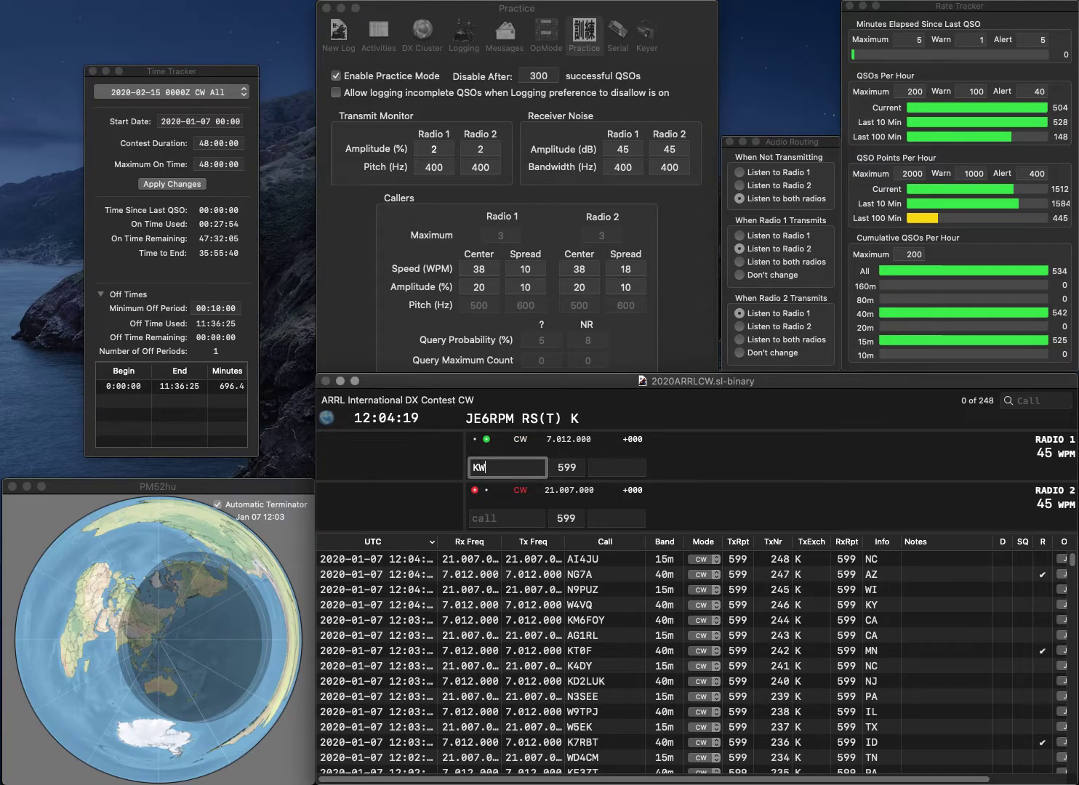
{"action": "type", "text": "8KW"}
{"action": "key", "text": "Return"}
{"action": "type", "text": "KG5RUY"}
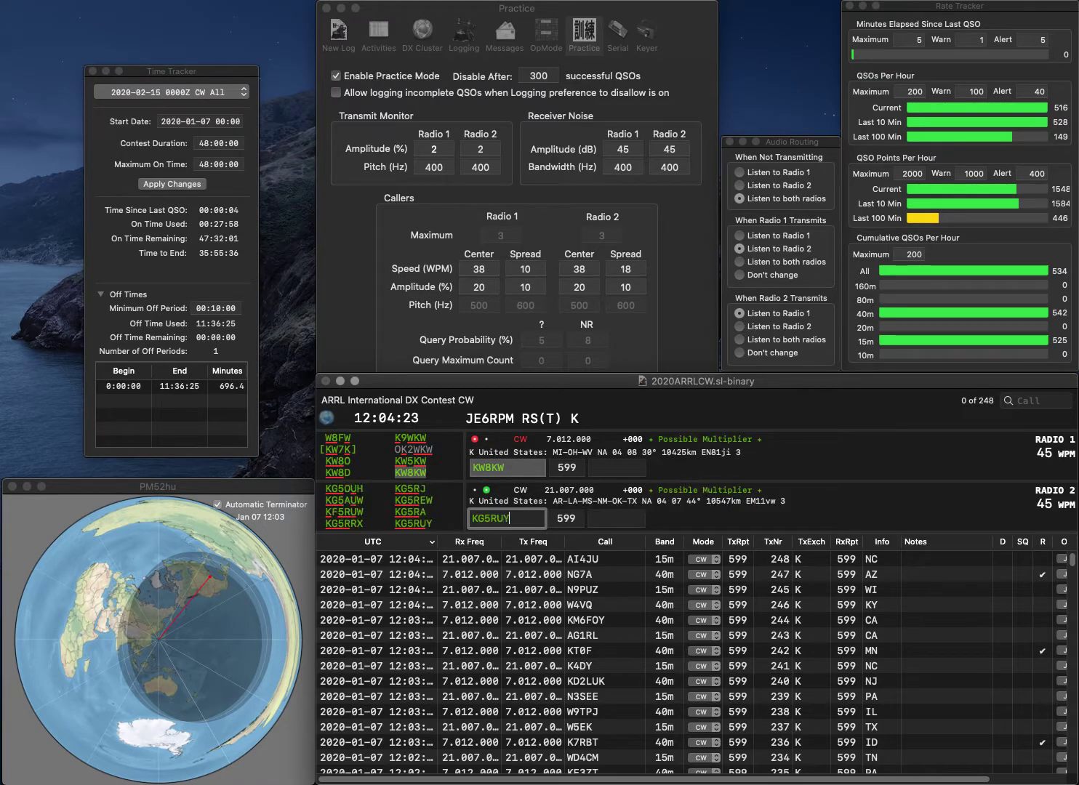
{"action": "key", "text": "Return"}
{"action": "type", "text": "W"}
{"action": "key", "text": "Return"}
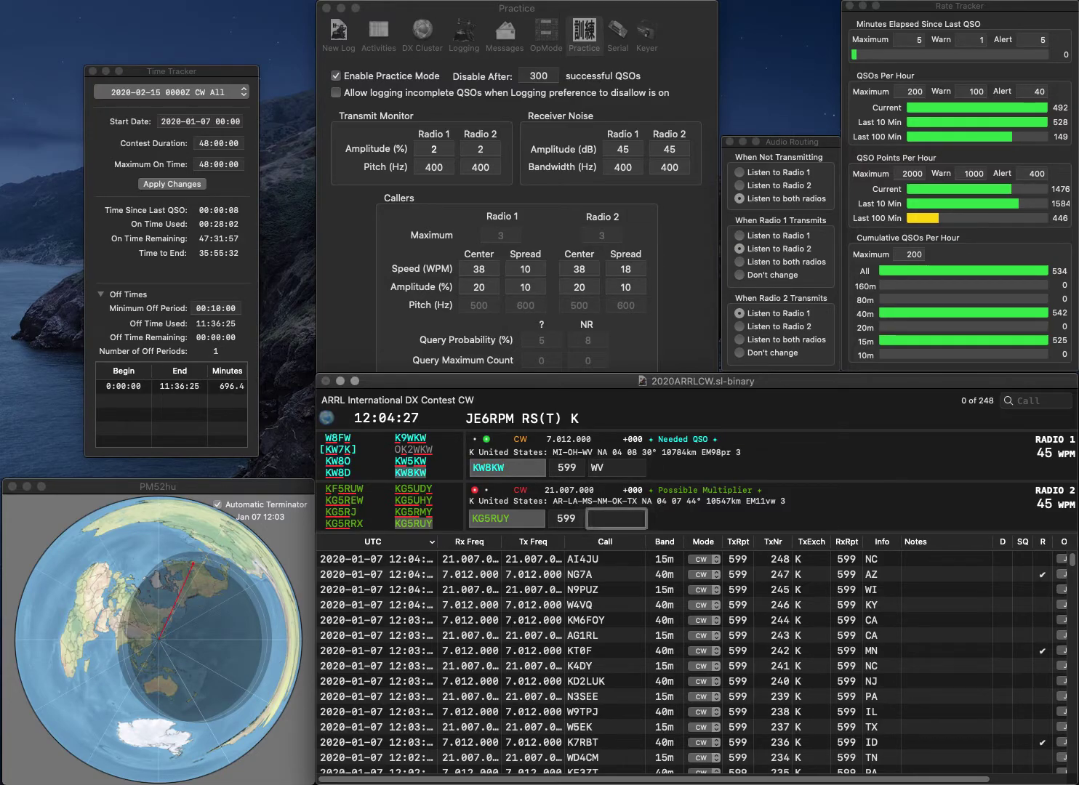
{"action": "type", "text": "TN"}
{"action": "key", "text": "Return"}
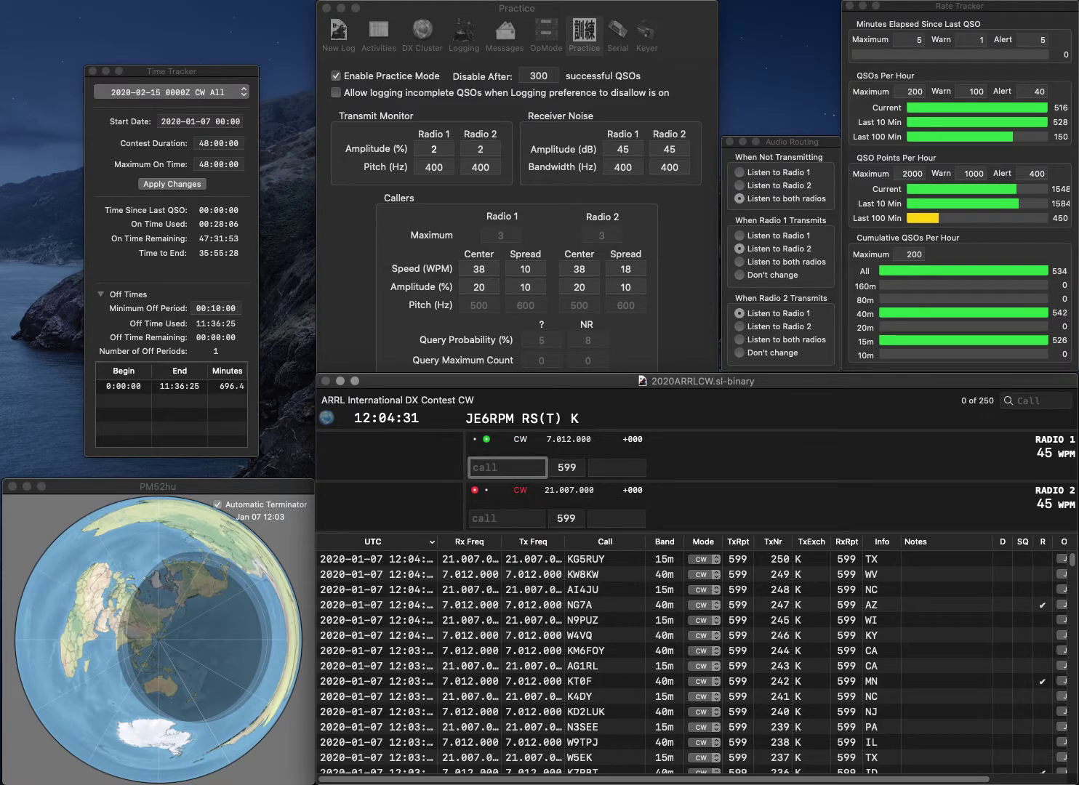
{"action": "type", "text": "W8Y"}
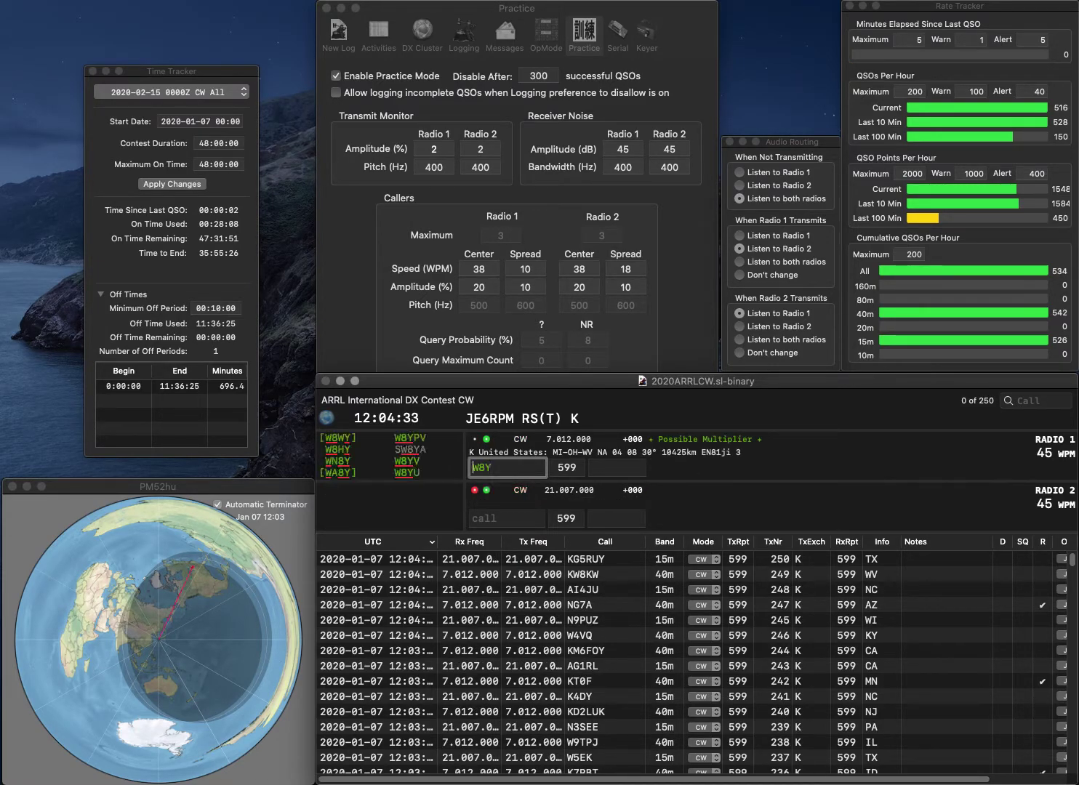
{"action": "type", "text": "J"}
{"action": "key", "text": "Return"}
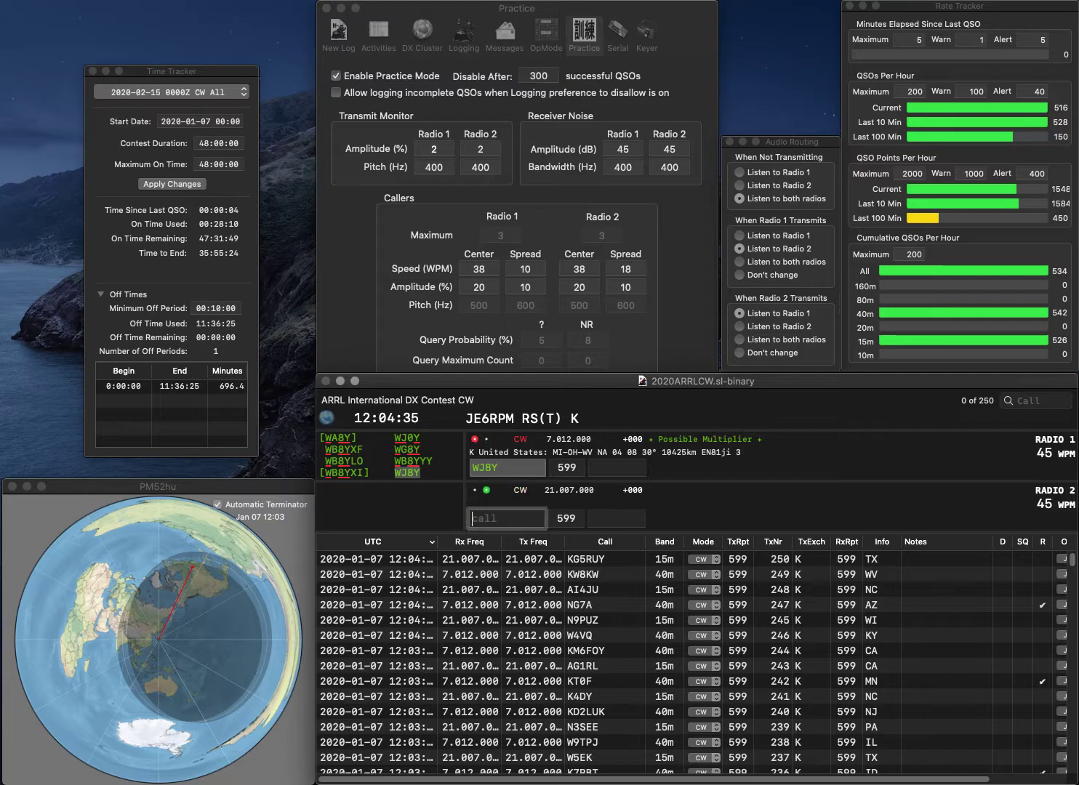
{"action": "type", "text": "AC"}
{"action": "key", "text": "Return"}
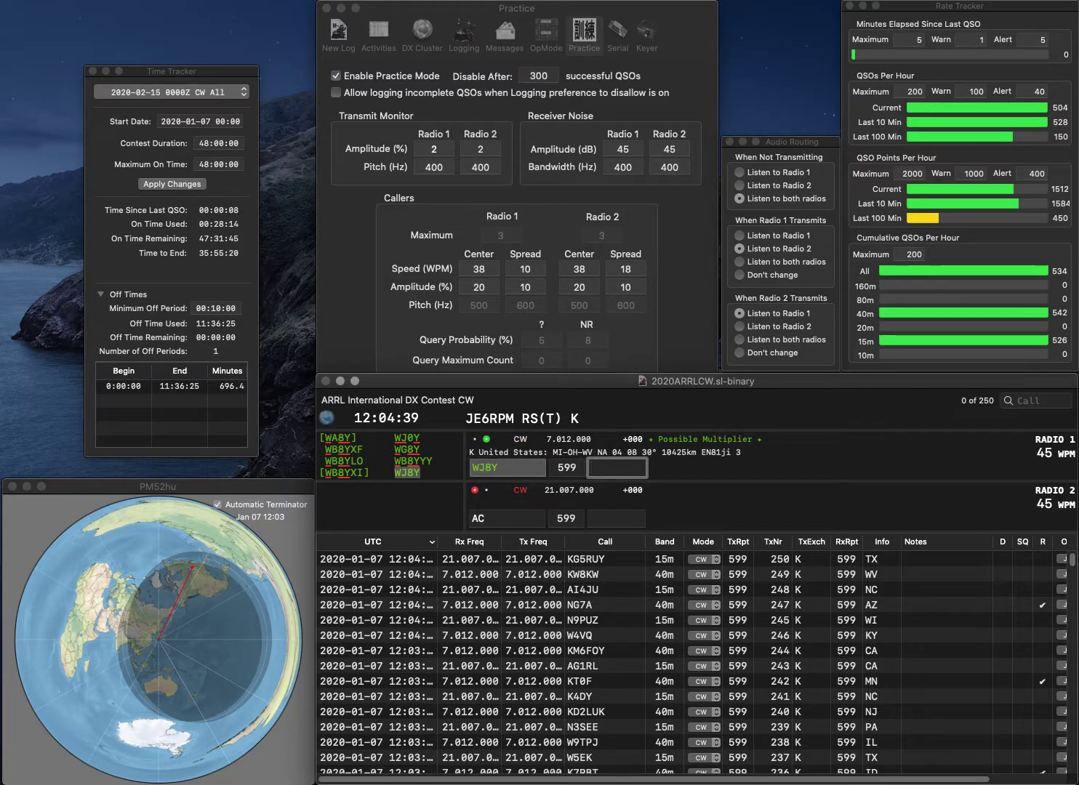
{"action": "key", "text": "Return"}
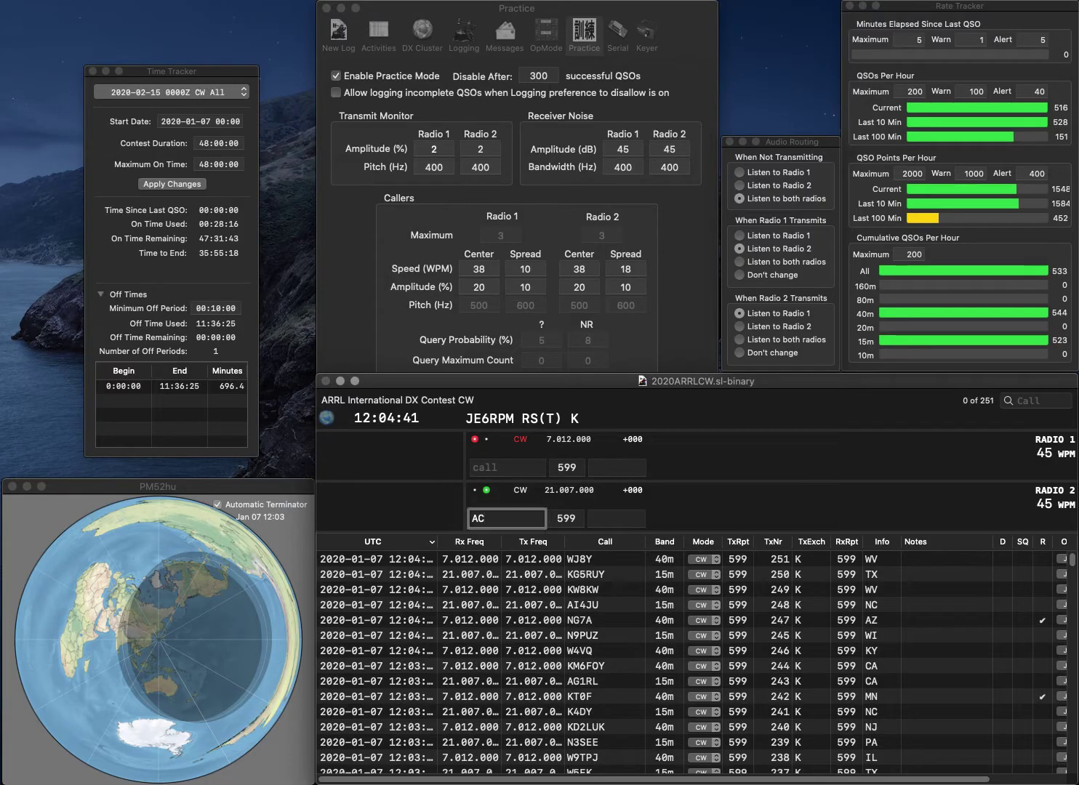
{"action": "type", "text": "7S"}
{"action": "key", "text": "Return"}
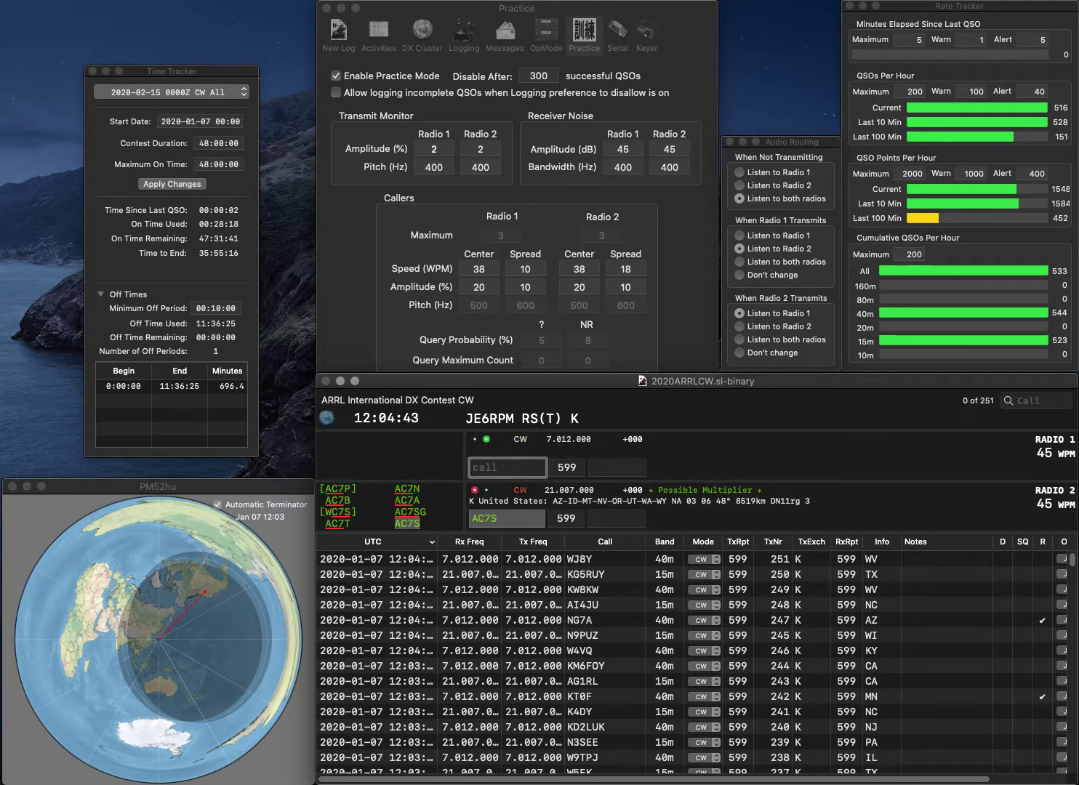
{"action": "type", "text": "WA4PGM"}
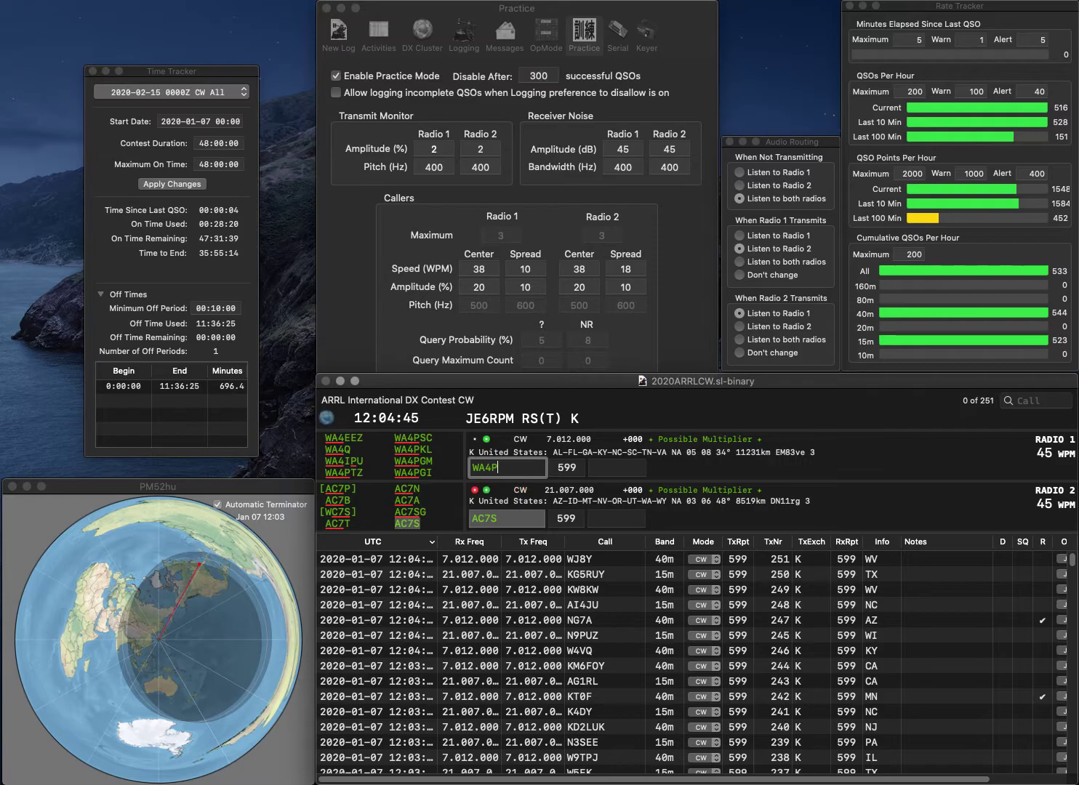
{"action": "key", "text": "Return"}
{"action": "type", "text": "UT"}
{"action": "key", "text": "Return"}
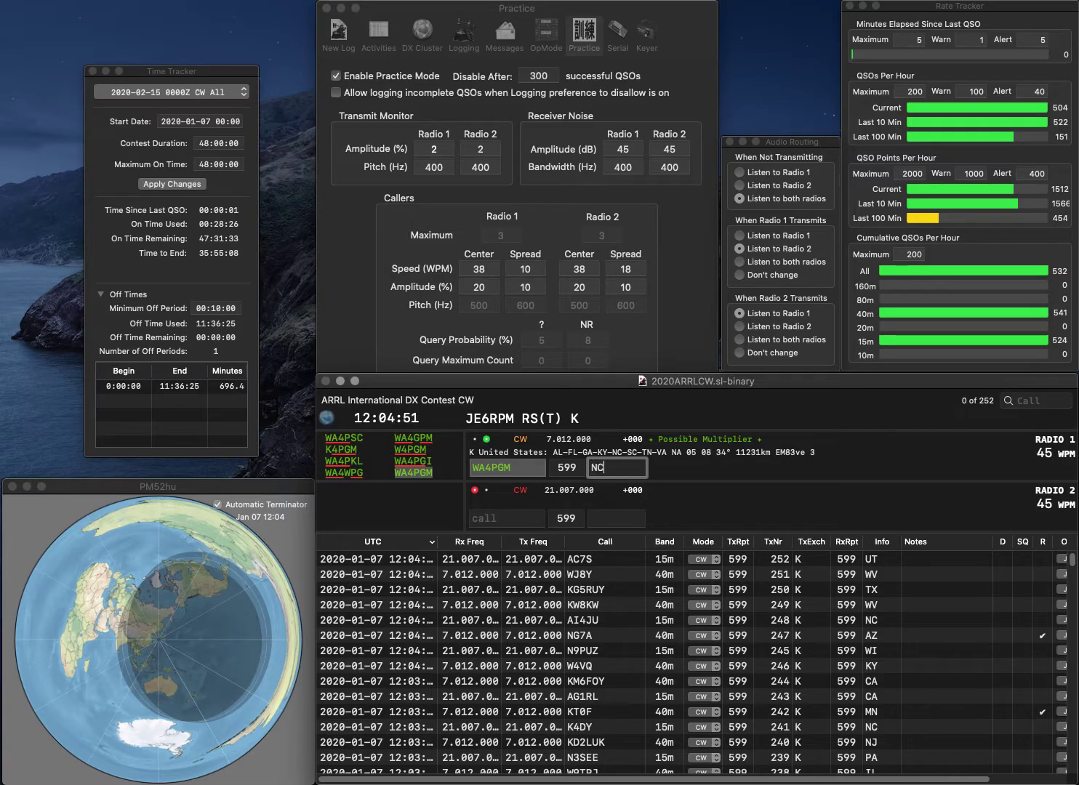
{"action": "key", "text": "Return"}
{"action": "type", "text": "W4"}
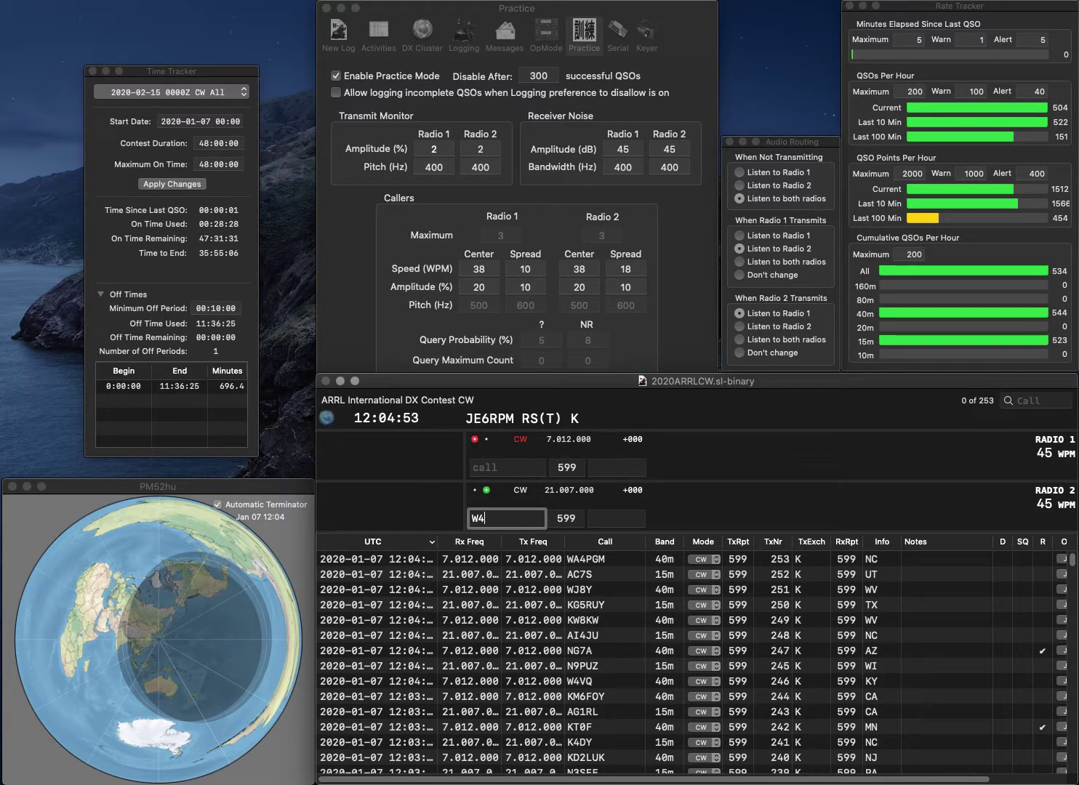
{"action": "type", "text": "BAB"}
{"action": "key", "text": "Return"}
{"action": "type", "text": "N9KO"}
{"action": "key", "text": "Return"}
{"action": "key", "text": "space"}
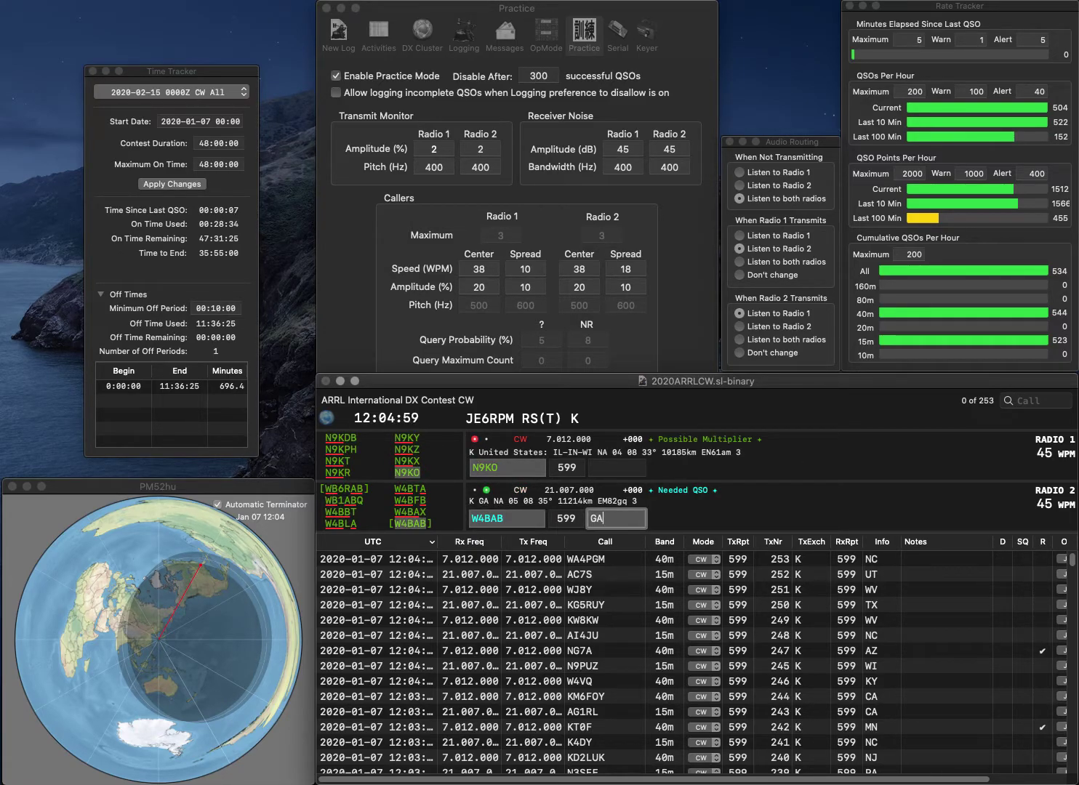
{"action": "key", "text": "Return"}
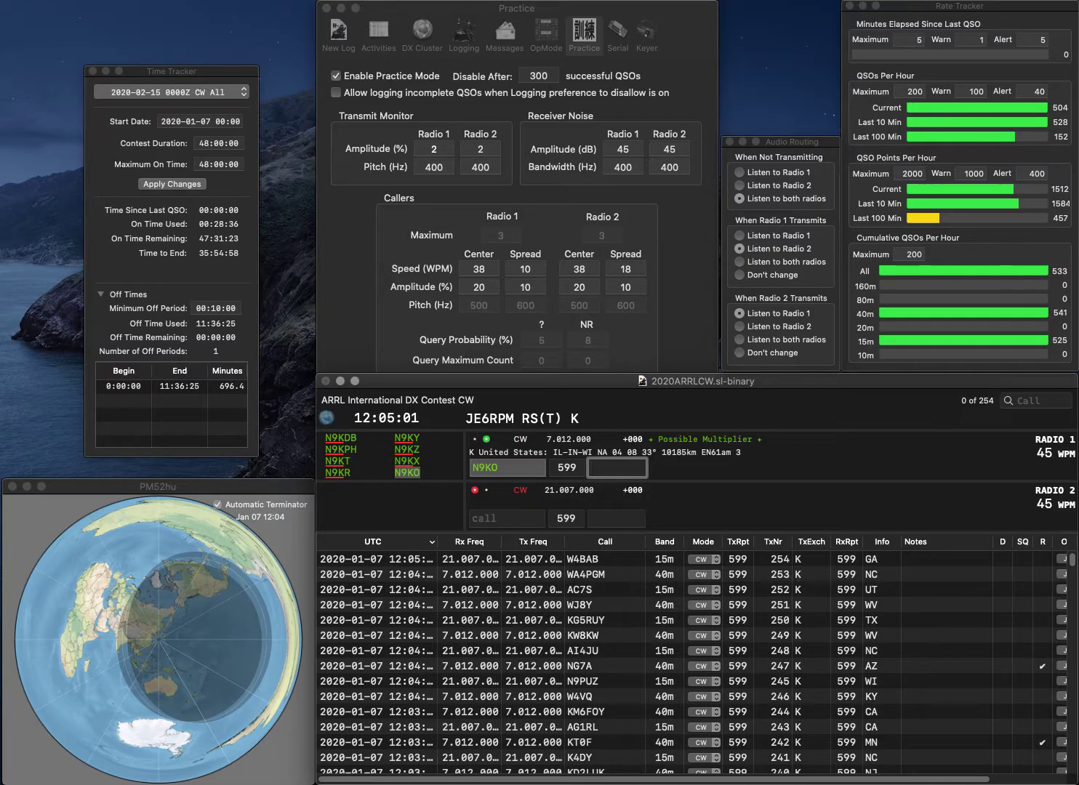
- Log N9KO on Radio 1 with exchange IL and answer WX8G on Radio 2
{"action": "type", "text": "IL"}
{"action": "key", "text": "Return"}
{"action": "type", "text": "WX8G"}
{"action": "key", "text": "Return"}
- Answer and log WA9CUK on Radio 1 with exchange IN, and log WX8G on Radio 2 with exchange OH
{"action": "type", "text": "WA9"}
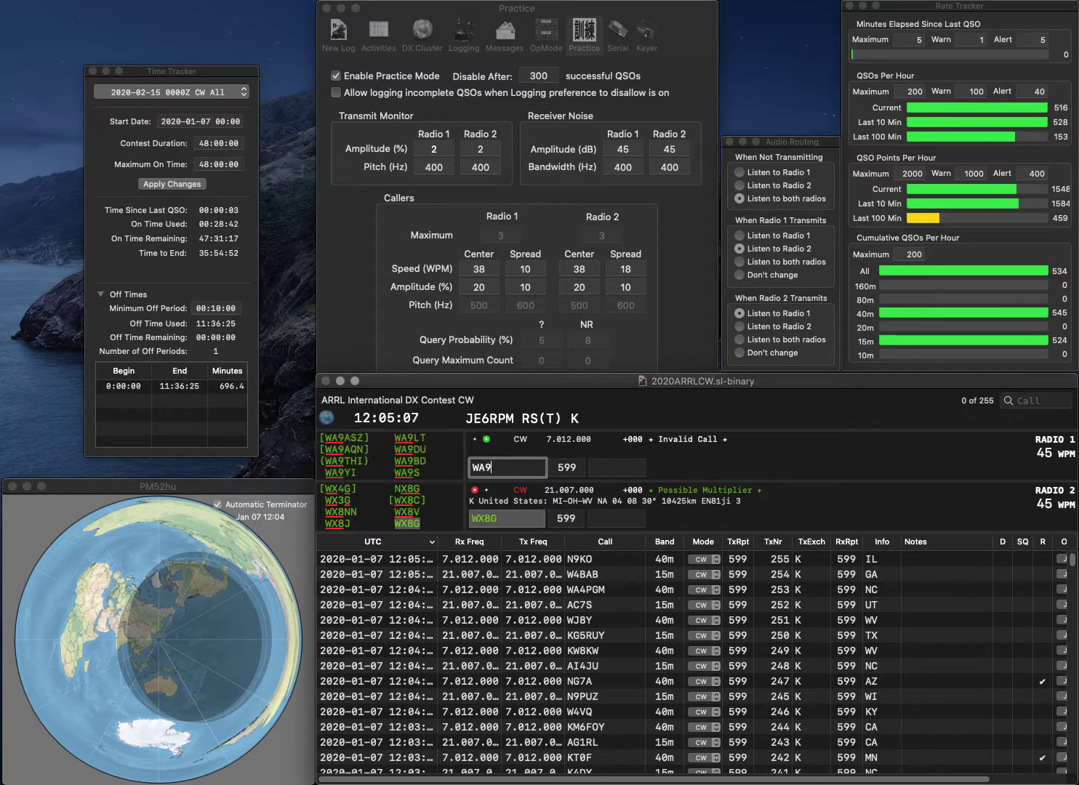
{"action": "type", "text": "CUK"}
{"action": "key", "text": "Return"}
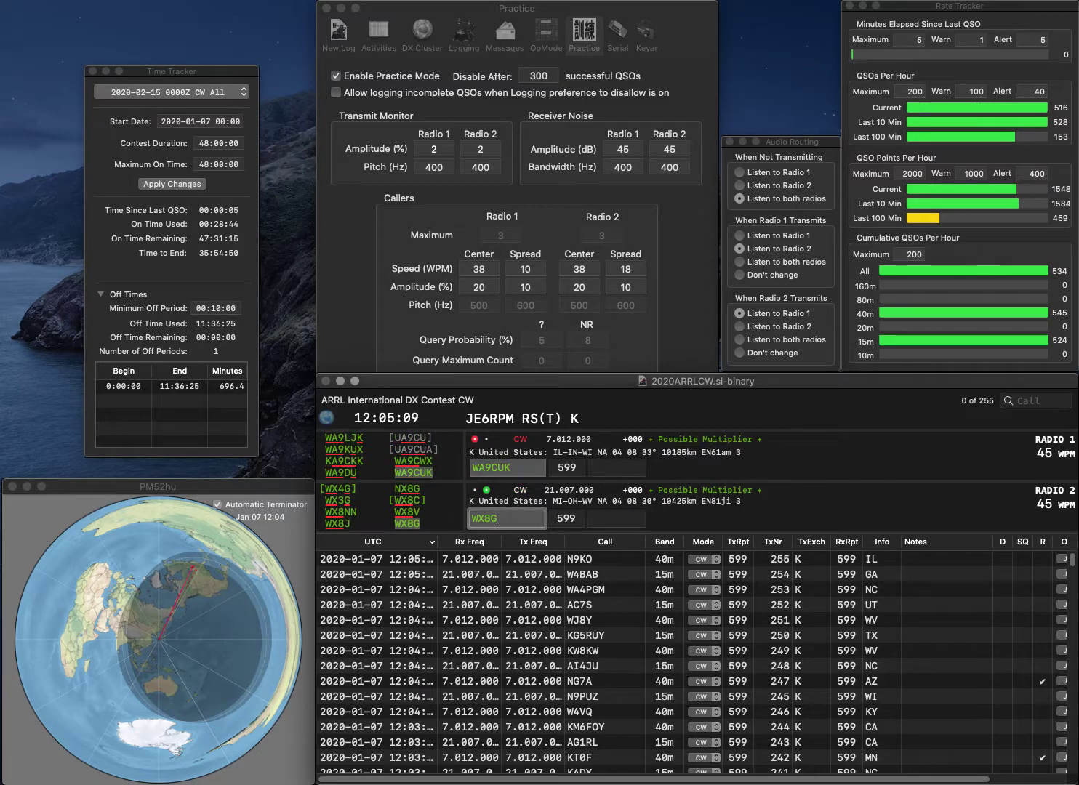
{"action": "type", "text": "OH"}
{"action": "key", "text": "Return"}
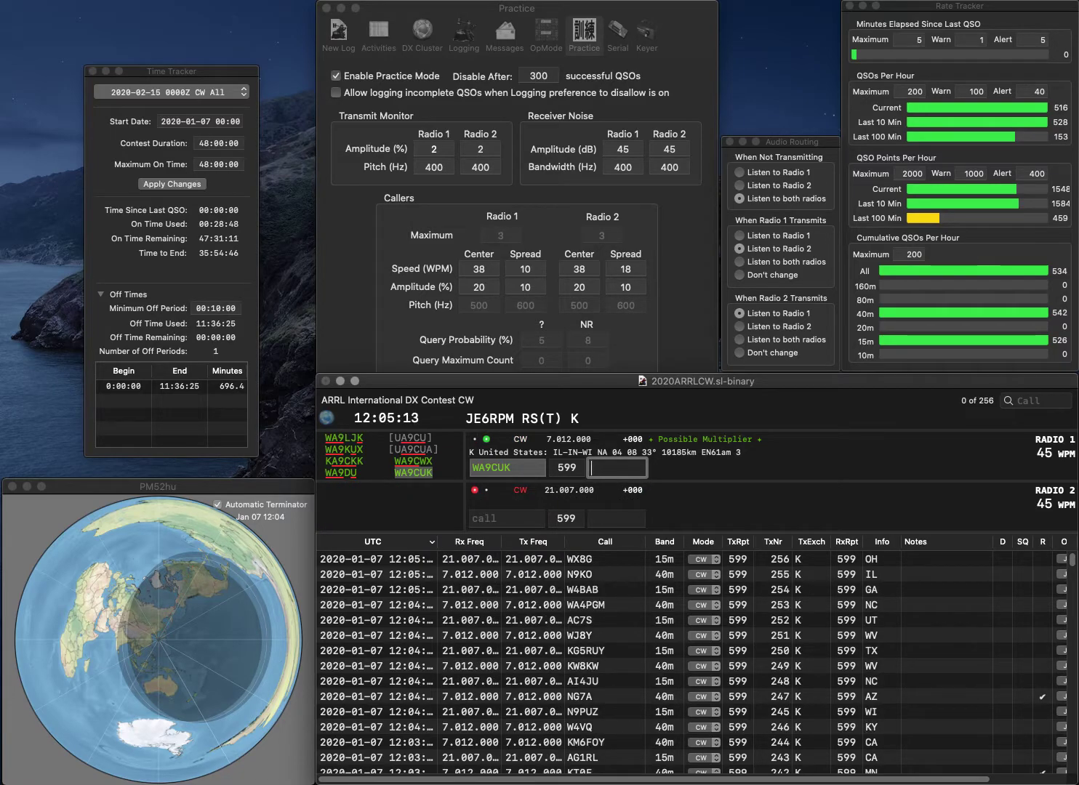
{"action": "type", "text": "IN"}
{"action": "key", "text": "Return"}
- Answer W9AMI on Radio 2 and K3BBB on Radio 1
{"action": "type", "text": "W9AMI"}
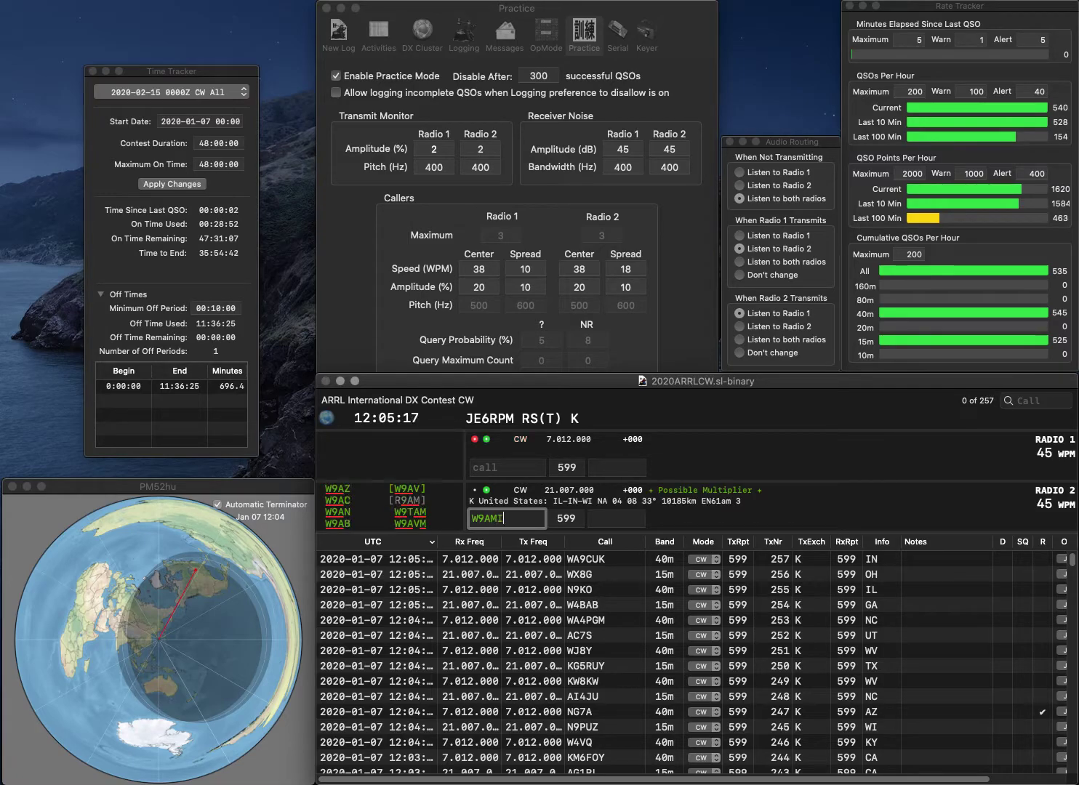
{"action": "key", "text": "Return"}
{"action": "type", "text": "K3BB"}
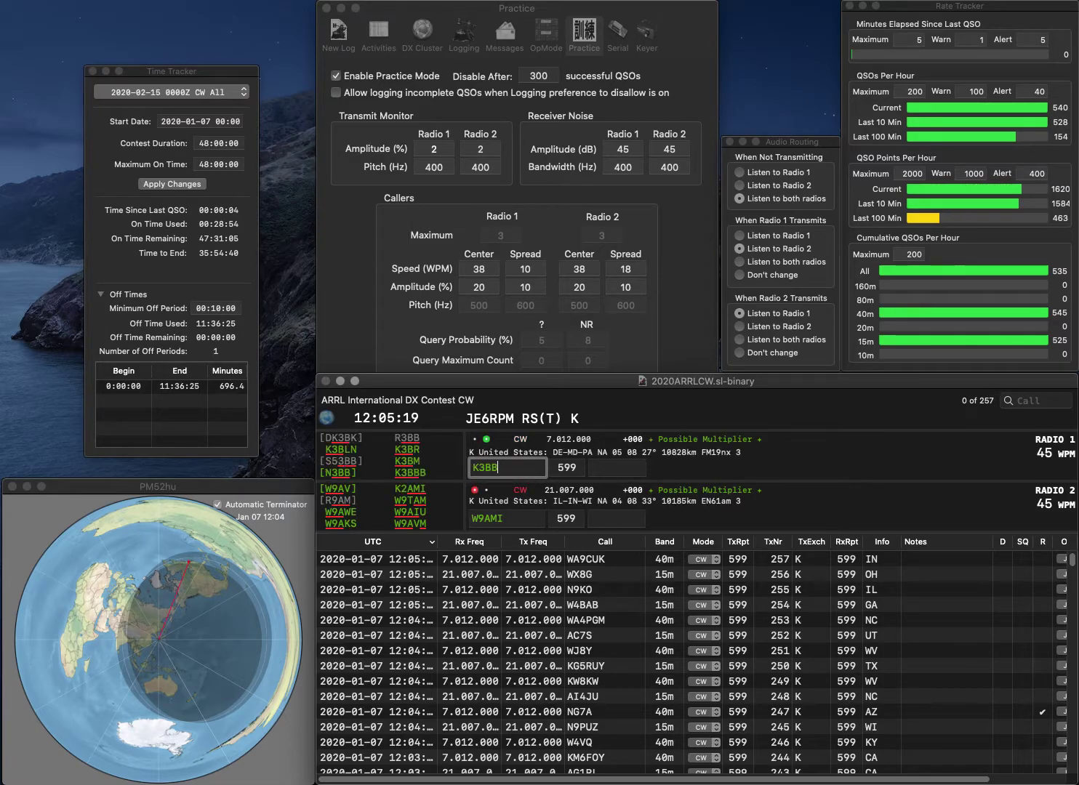
{"action": "type", "text": "B"}
{"action": "key", "text": "Return"}
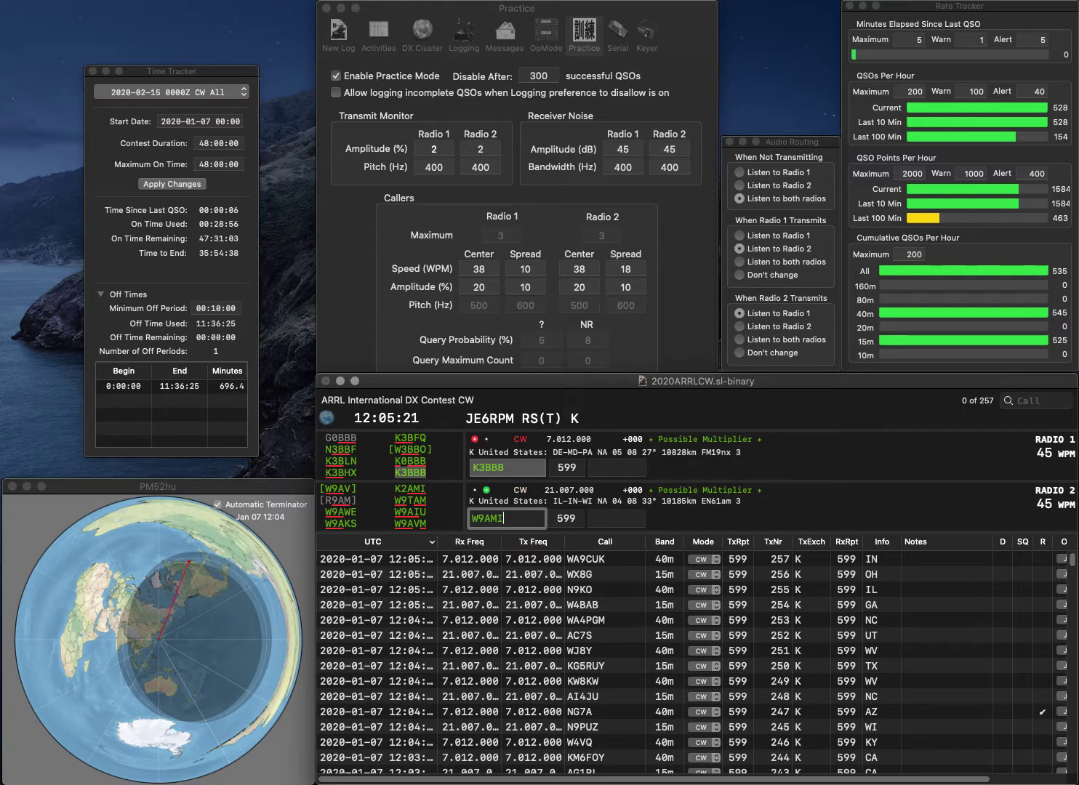
{"action": "key", "text": "BackSpace"}
{"action": "key", "text": "BackSpace"}
{"action": "type", "text": "KS"}
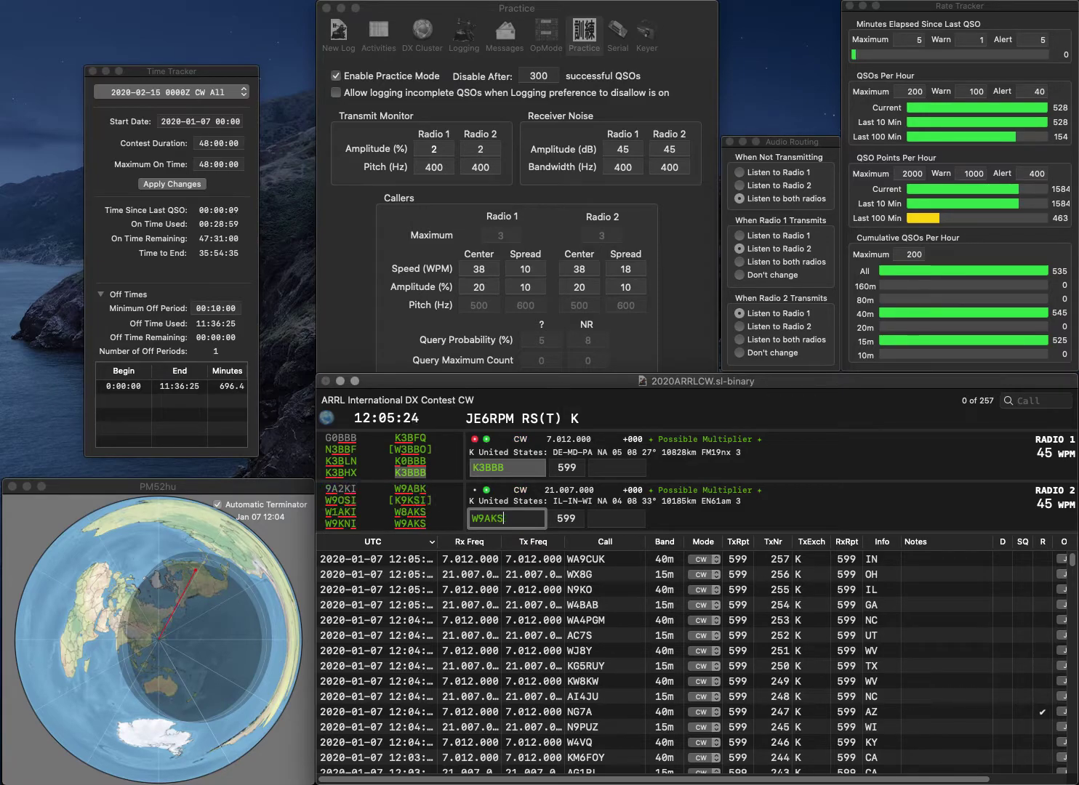
{"action": "key", "text": "Return"}
- Log K3BBB on Radio 1 with exchange MD and W9AKS on Radio 2 with exchange WI
{"action": "type", "text": "MD"}
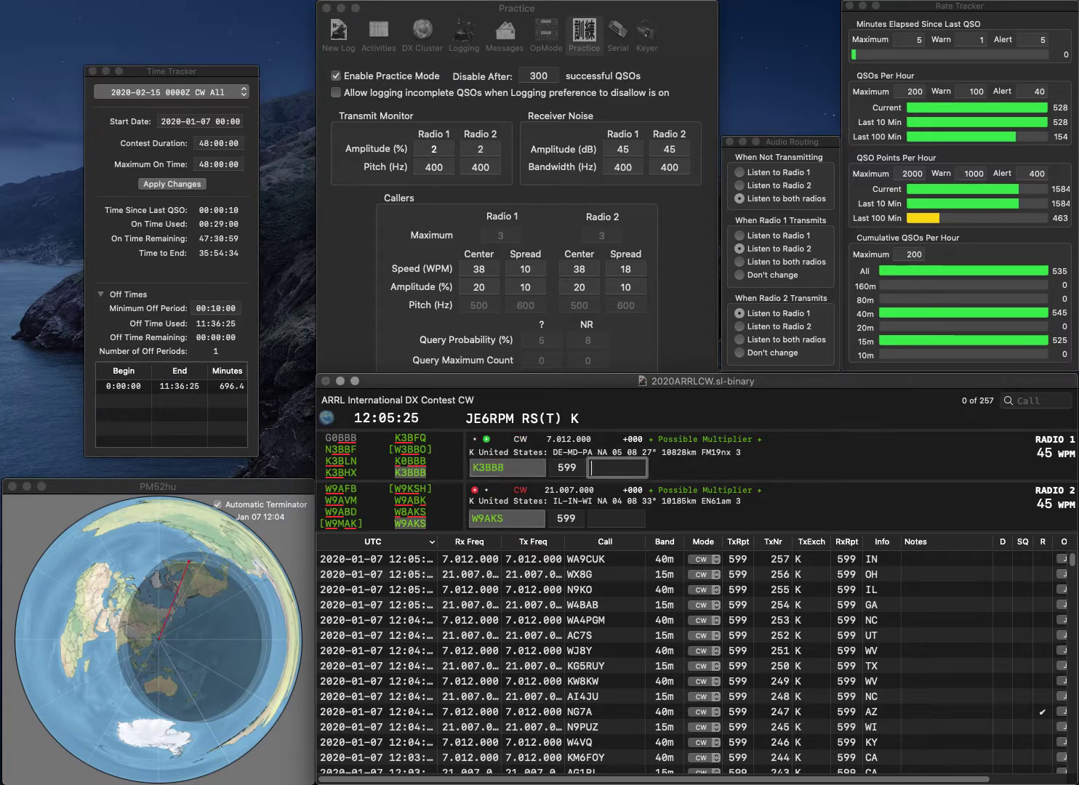
{"action": "key", "text": "Return"}
{"action": "key", "text": "Tab"}
{"action": "type", "text": "WI"}
{"action": "key", "text": "Return"}
- Answer KF3E on Radio 1 and AF8A on Radio 2
{"action": "type", "text": "KF3E"}
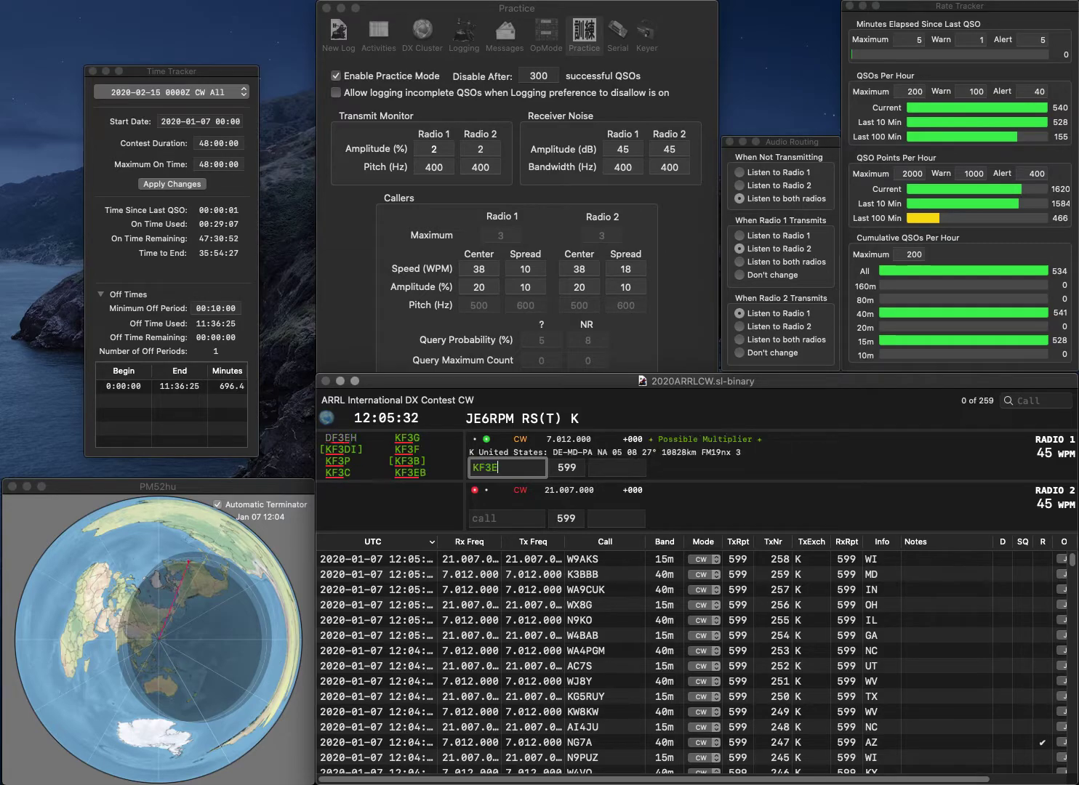
{"action": "key", "text": "Return"}
{"action": "type", "text": "AF8A"}
{"action": "key", "text": "Return"}
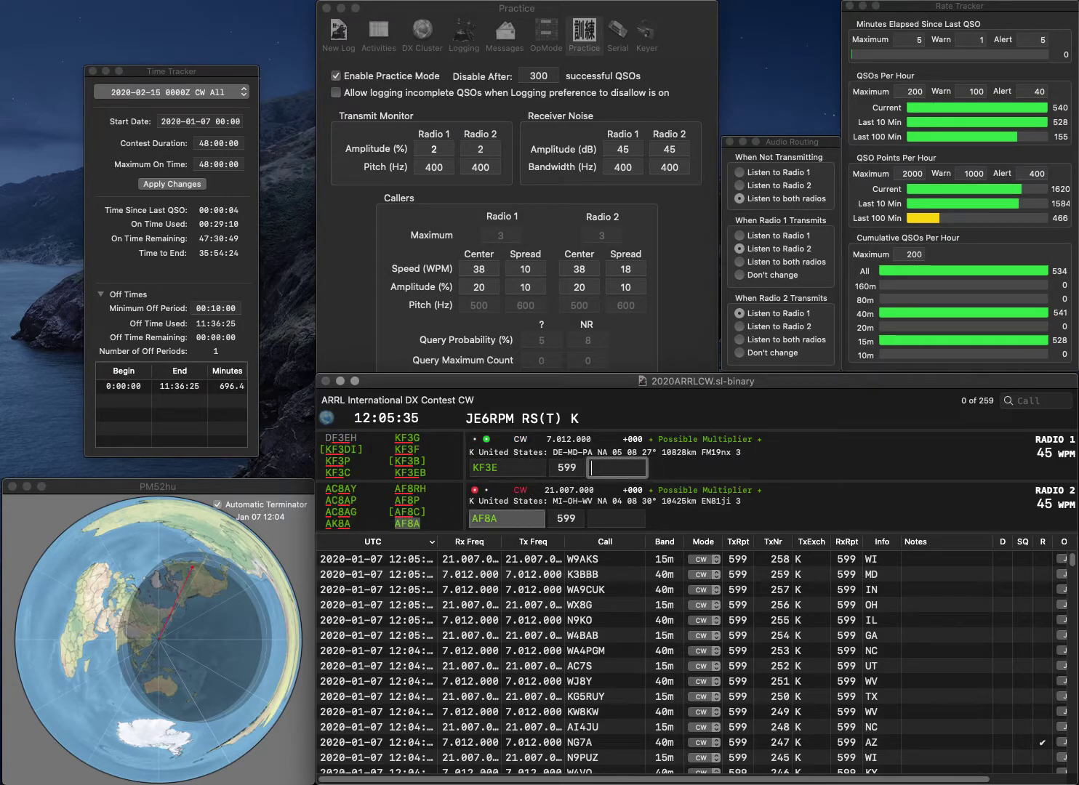
- Correct the Radio 1 call to KF2E and log AF8A on Radio 2 with exchange OH
{"action": "key", "text": "BackSpace"}
{"action": "type", "text": "2"}
{"action": "key", "text": "Return"}
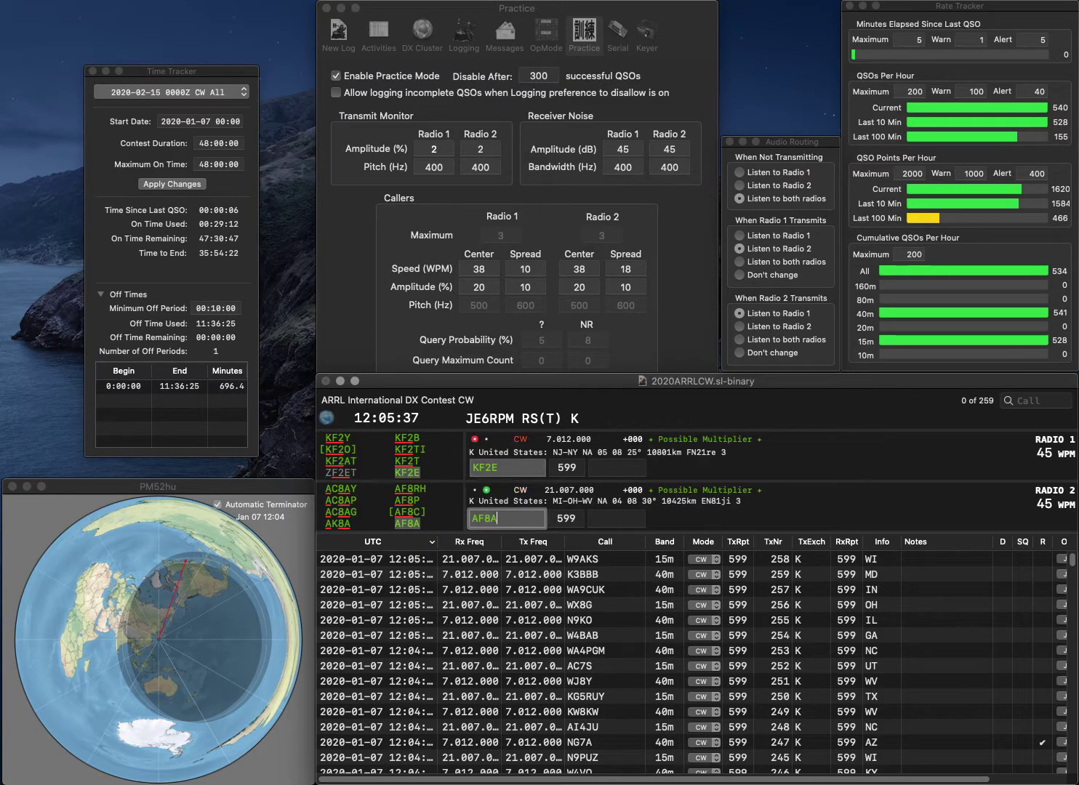
{"action": "type", "text": "OH"}
{"action": "key", "text": "Return"}
- Log KF2E on Radio 1 with exchange NJ
{"action": "type", "text": "N"}
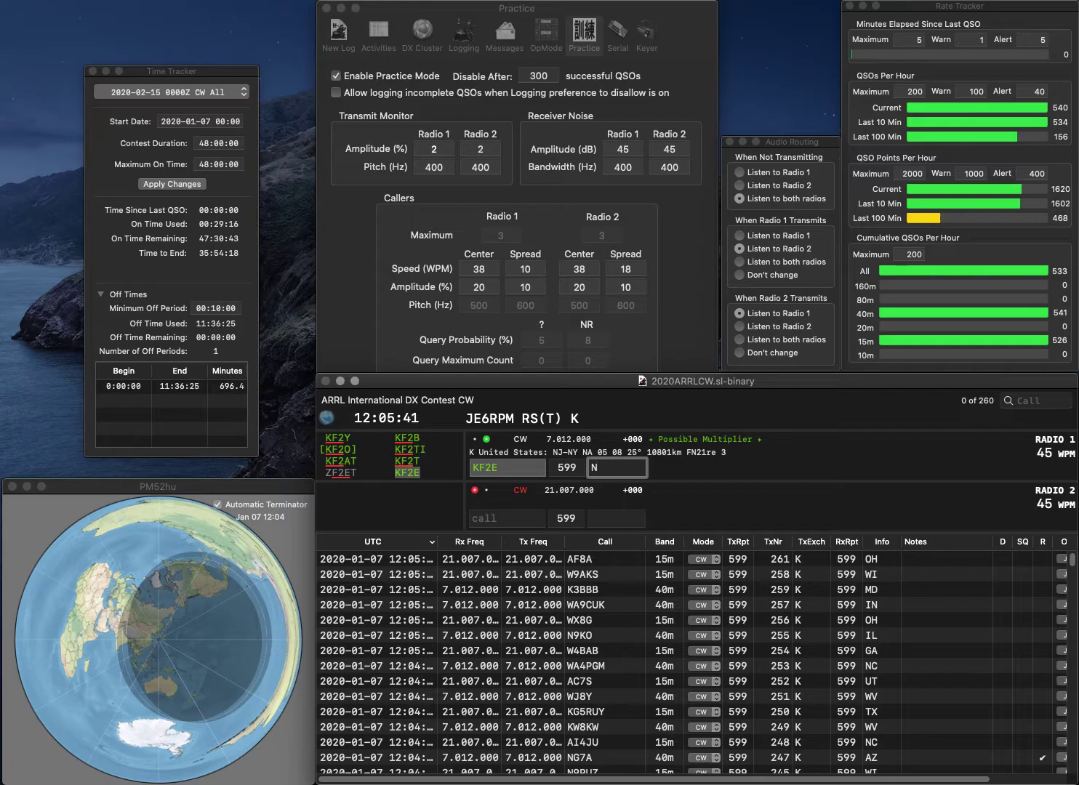
{"action": "type", "text": "J"}
{"action": "key", "text": "Return"}
- Answer VA3VMD on Radio 2, fixing the swapped first two letters of the call before sending
{"action": "type", "text": "AV3VMD"}
{"action": "key", "text": "Home"}
{"action": "key", "text": "Delete"}
{"action": "key", "text": "Right"}
{"action": "type", "text": "A"}
{"action": "key", "text": "Return"}
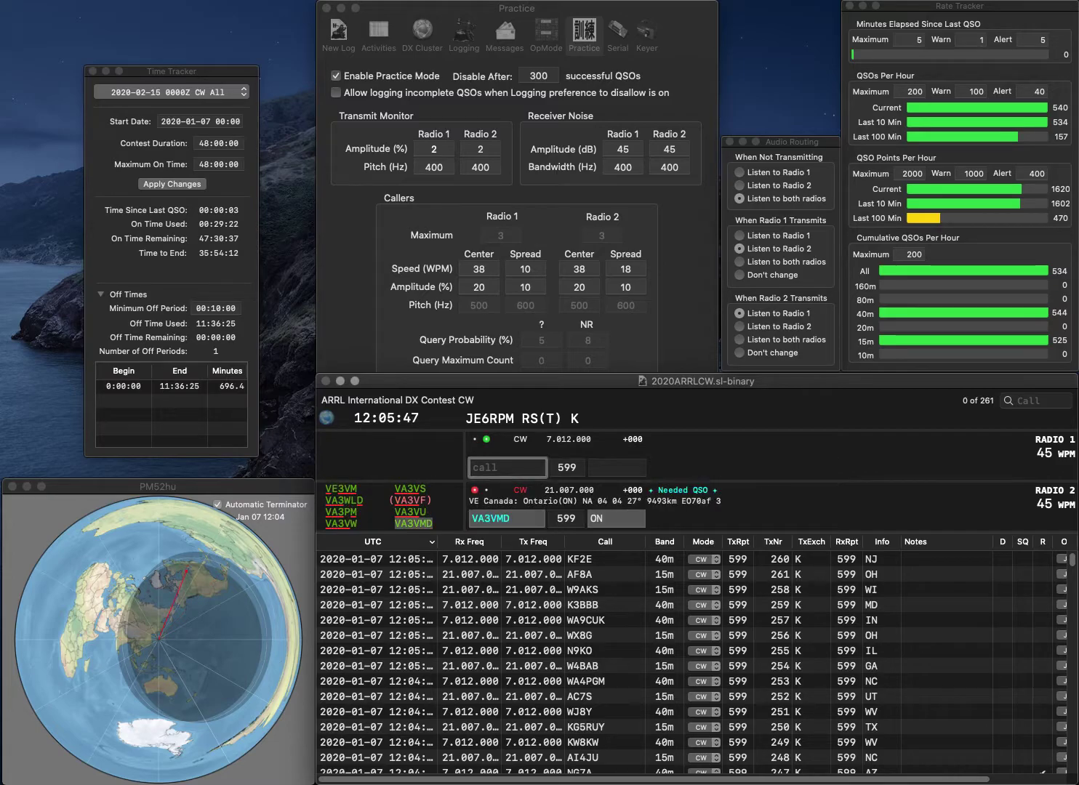
- Answer the partial call KTF on Radio 1 and log VA3VMD on Radio 2 with exchange ON
{"action": "type", "text": "KTF"}
{"action": "key", "text": "Return"}
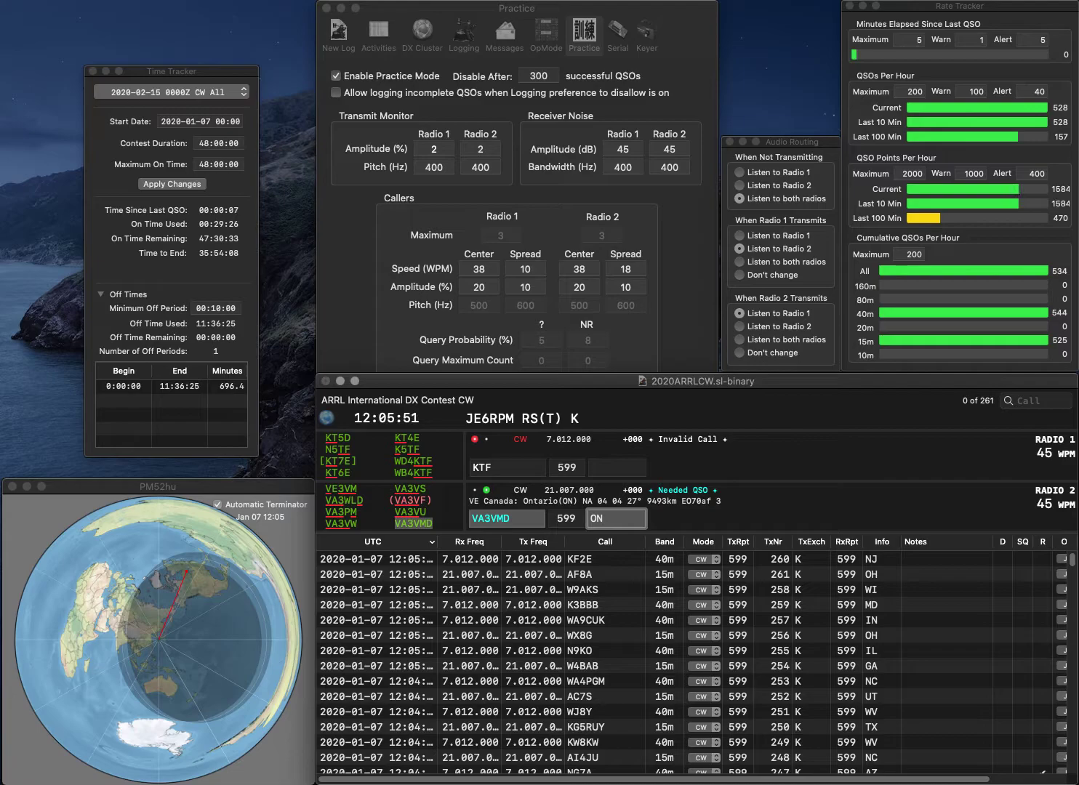
{"action": "key", "text": "Return"}
{"action": "type", "text": "5TD"}
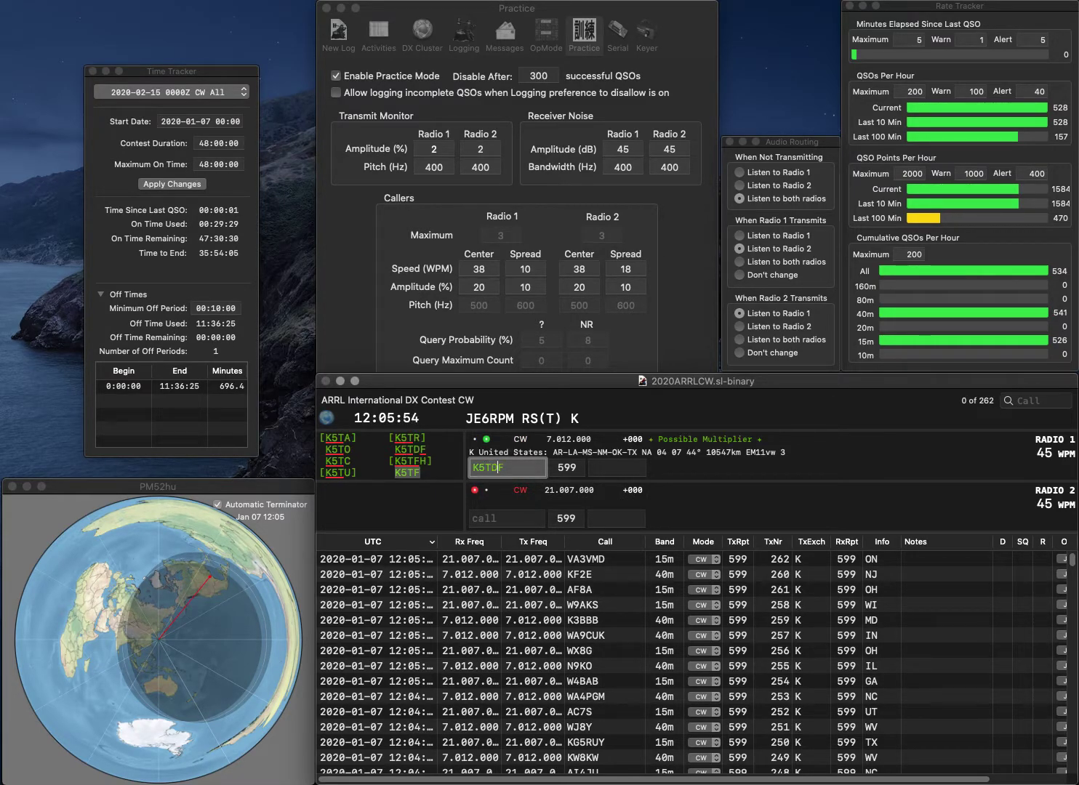
{"action": "key", "text": "Return"}
{"action": "type", "text": "MS"}
{"action": "key", "text": "Return"}
- Answer the partial call JF on Radio 2 and KV5WS on Radio 1
{"action": "type", "text": "J"}
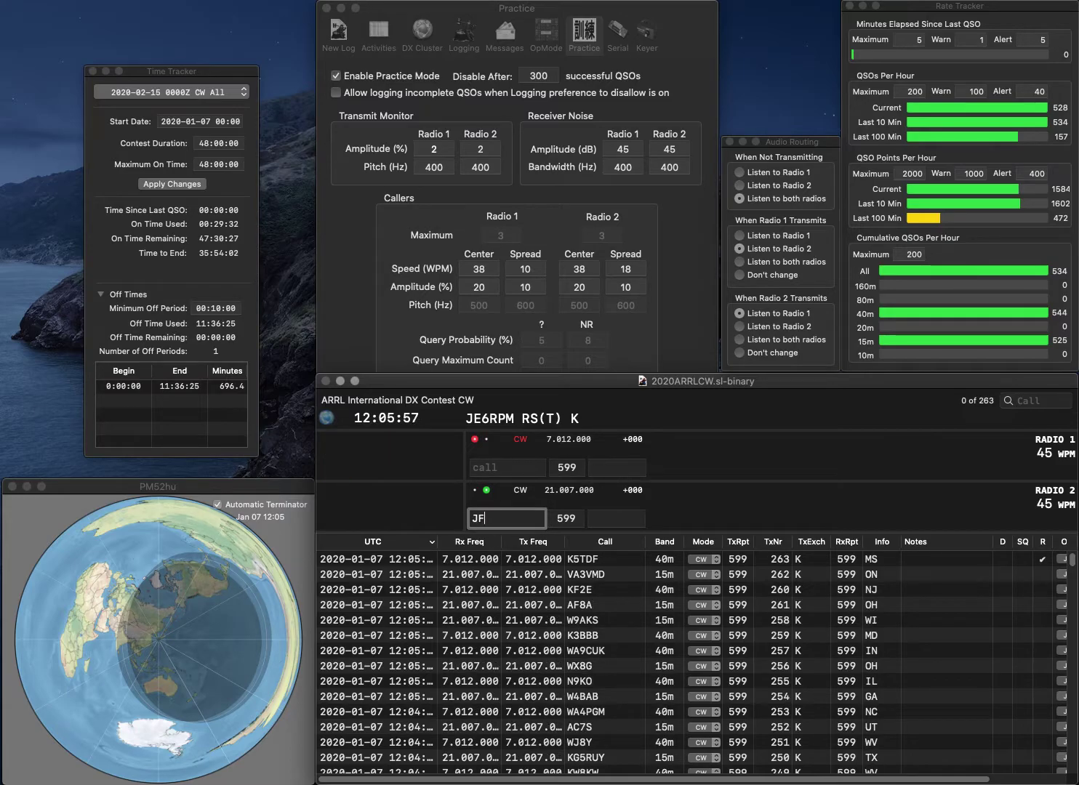
{"action": "type", "text": "F"}
{"action": "key", "text": "Return"}
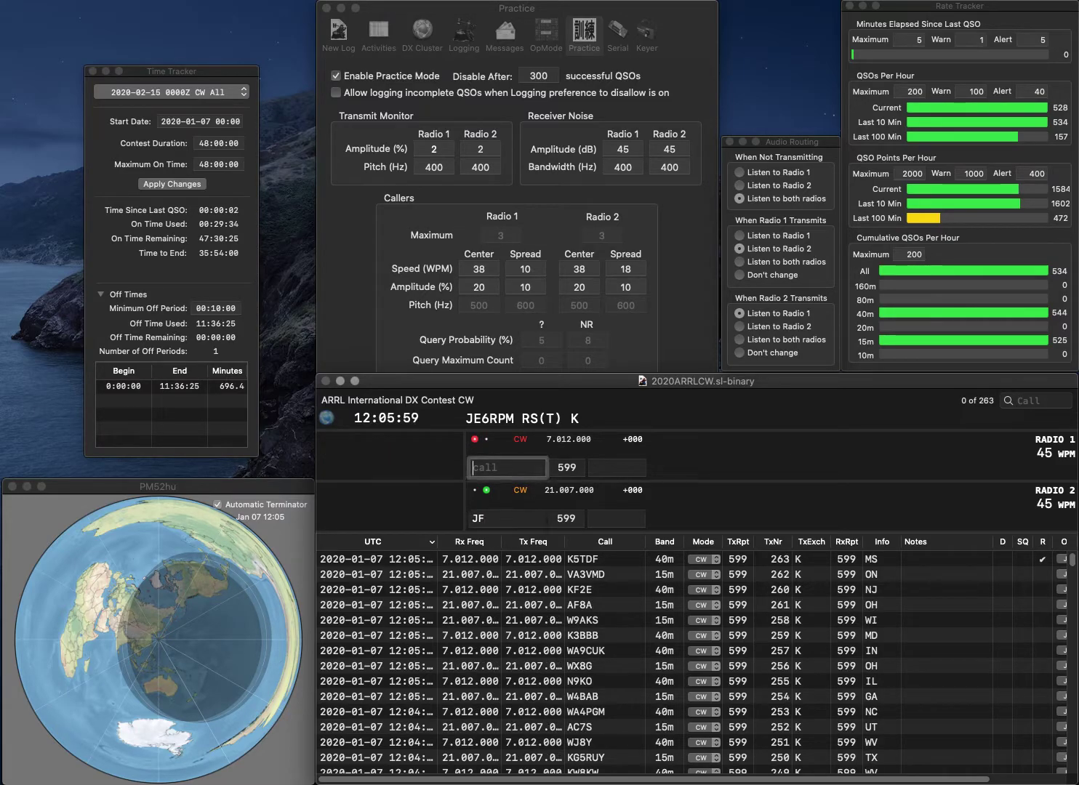
{"action": "type", "text": "KV5WS"}
{"action": "key", "text": "Return"}
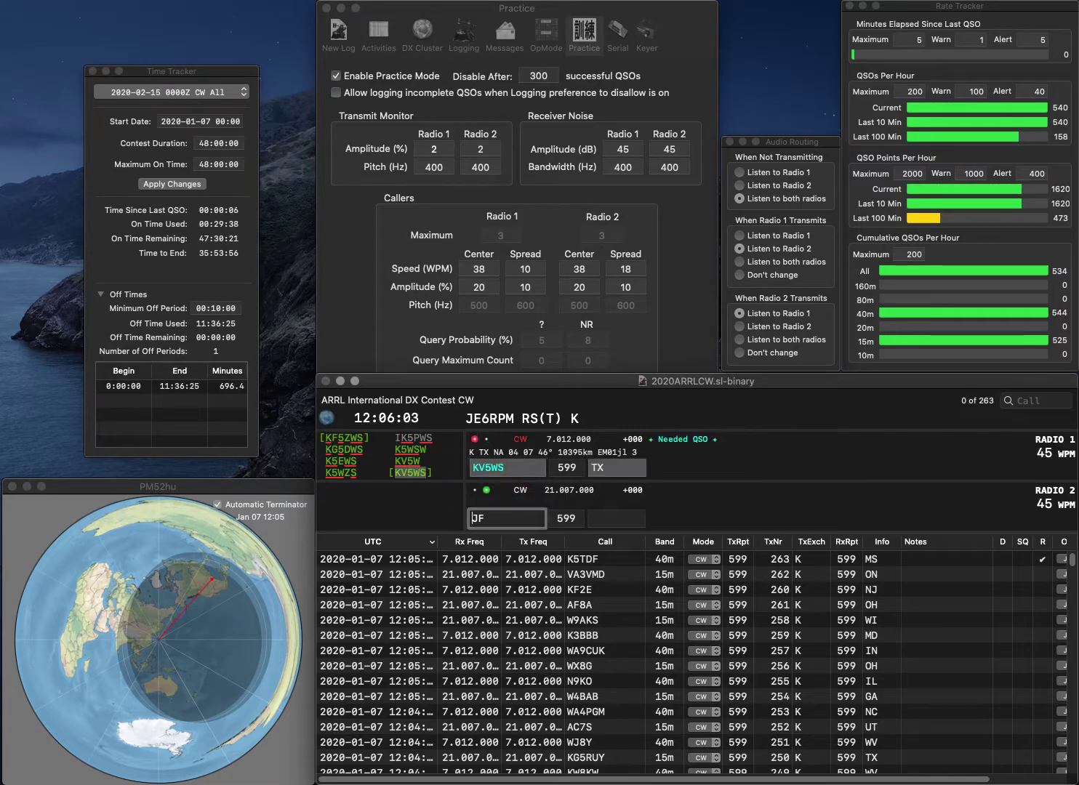
{"action": "type", "text": "K4"}
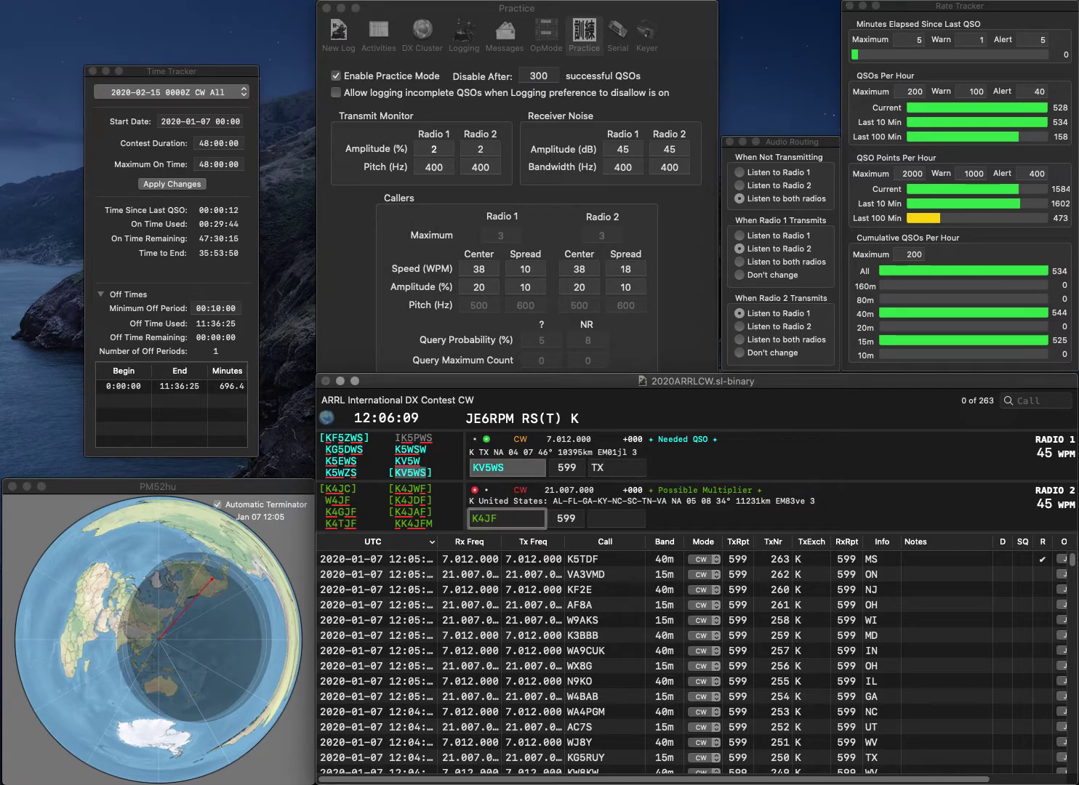
{"action": "key", "text": "Return"}
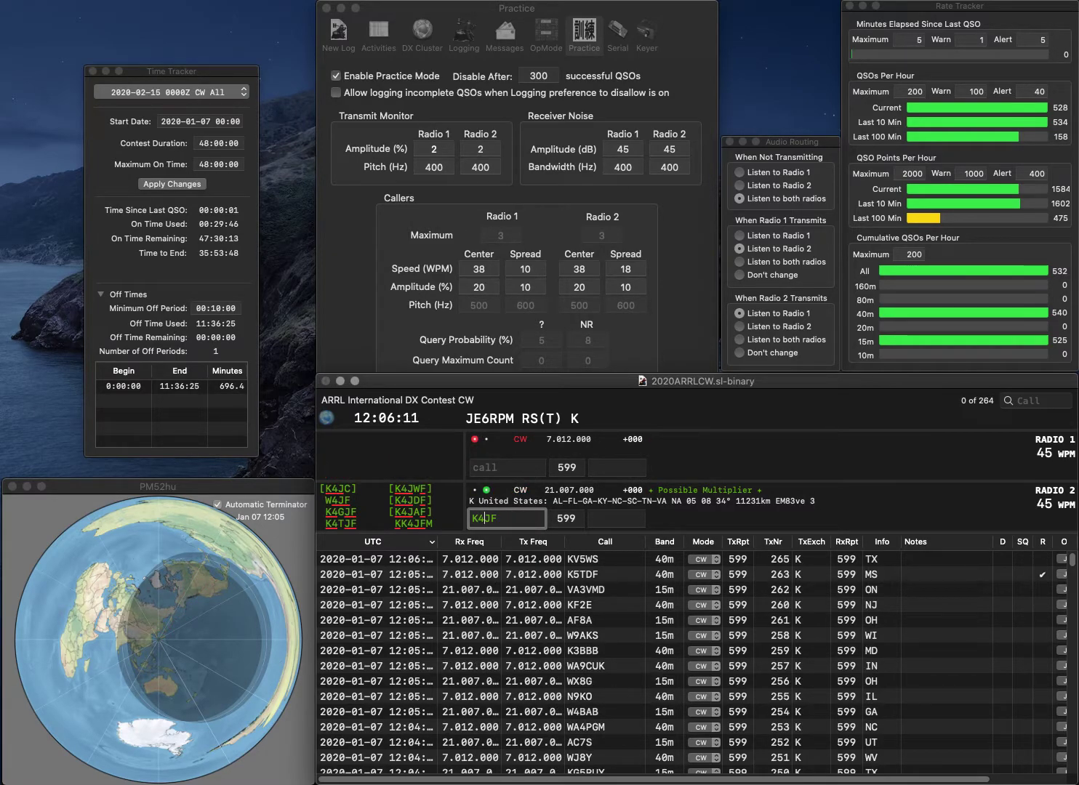
{"action": "type", "text": "W"}
{"action": "key", "text": "Return"}
{"action": "type", "text": "K0NAR"}
{"action": "key", "text": "Return"}
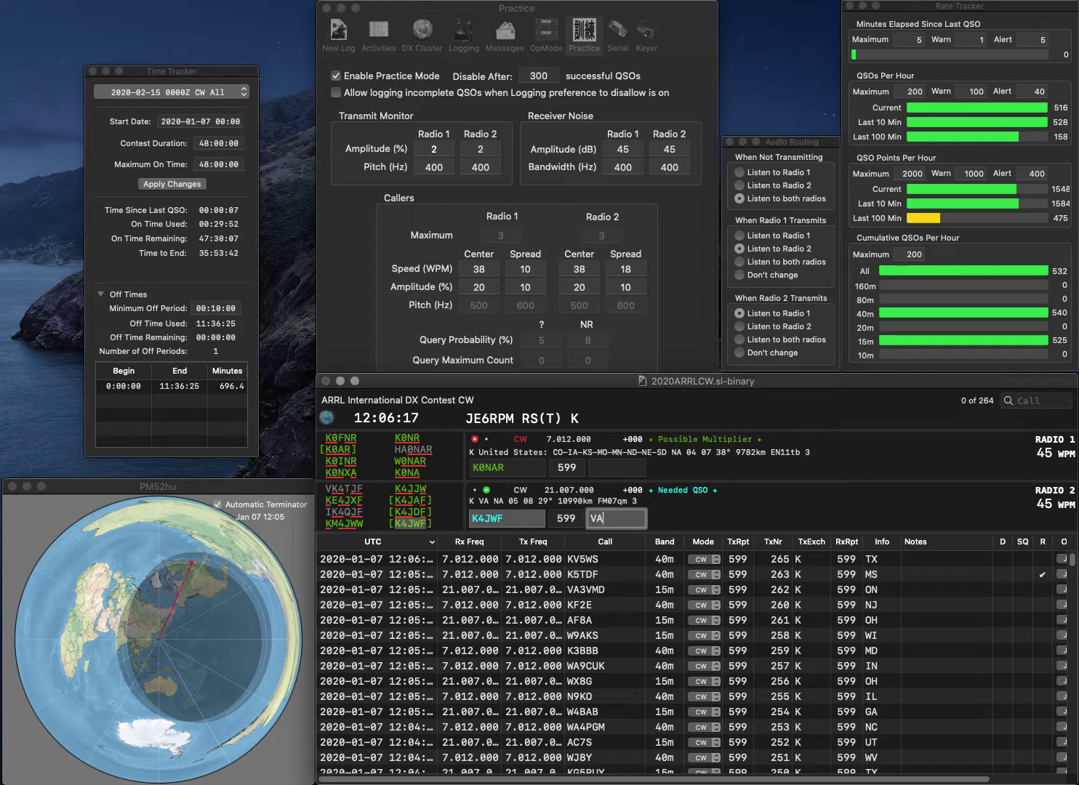
{"action": "key", "text": "Return"}
- Correct the Radio 1 call to W0NAR and answer NM9E on Radio 2
{"action": "type", "text": "W0NAR"}
{"action": "key", "text": "Return"}
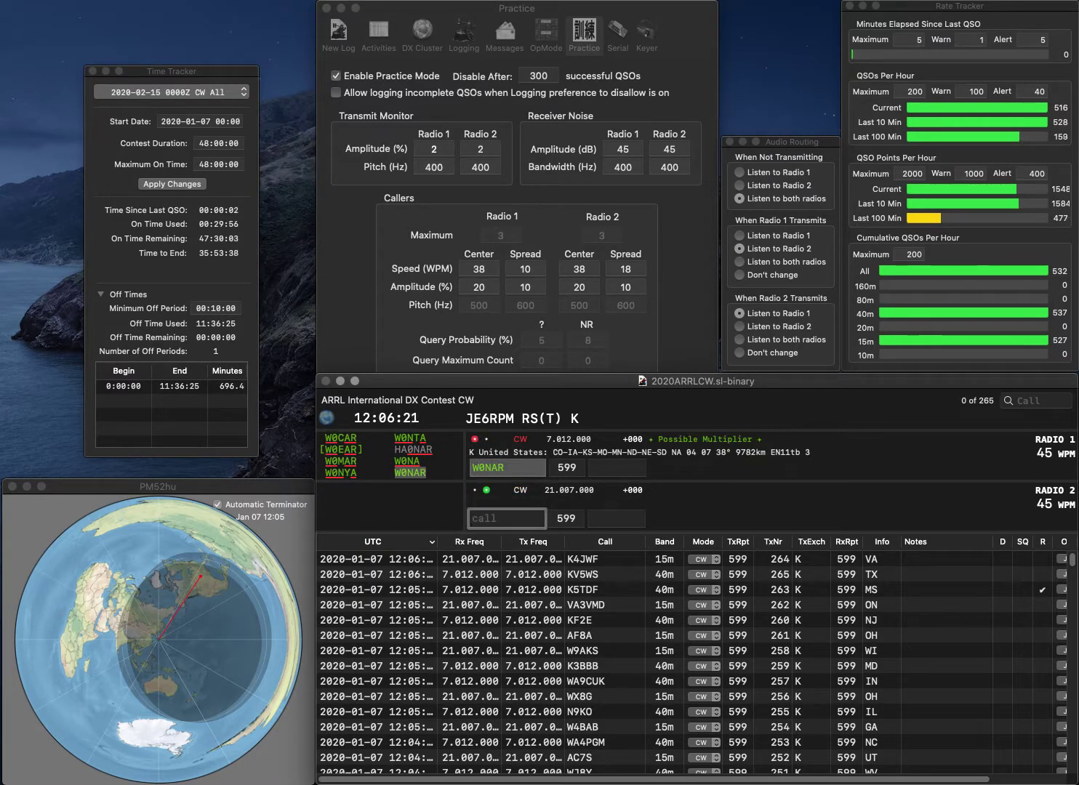
{"action": "type", "text": "9E"}
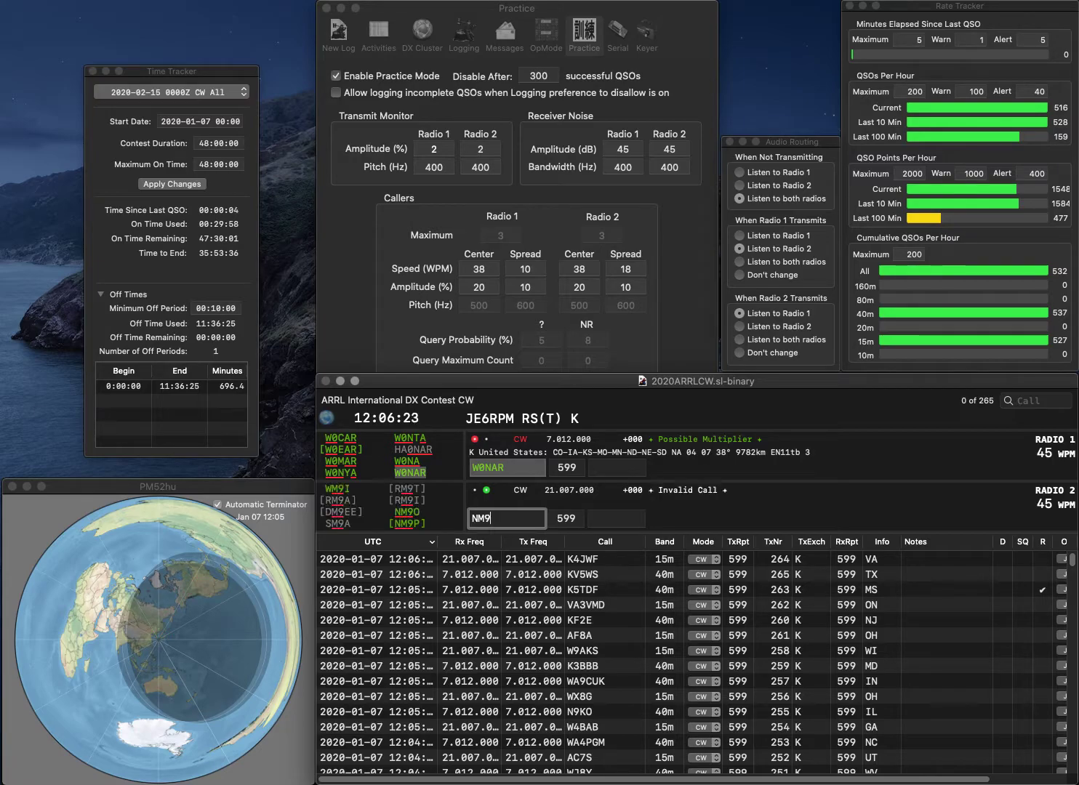
{"action": "key", "text": "Return"}
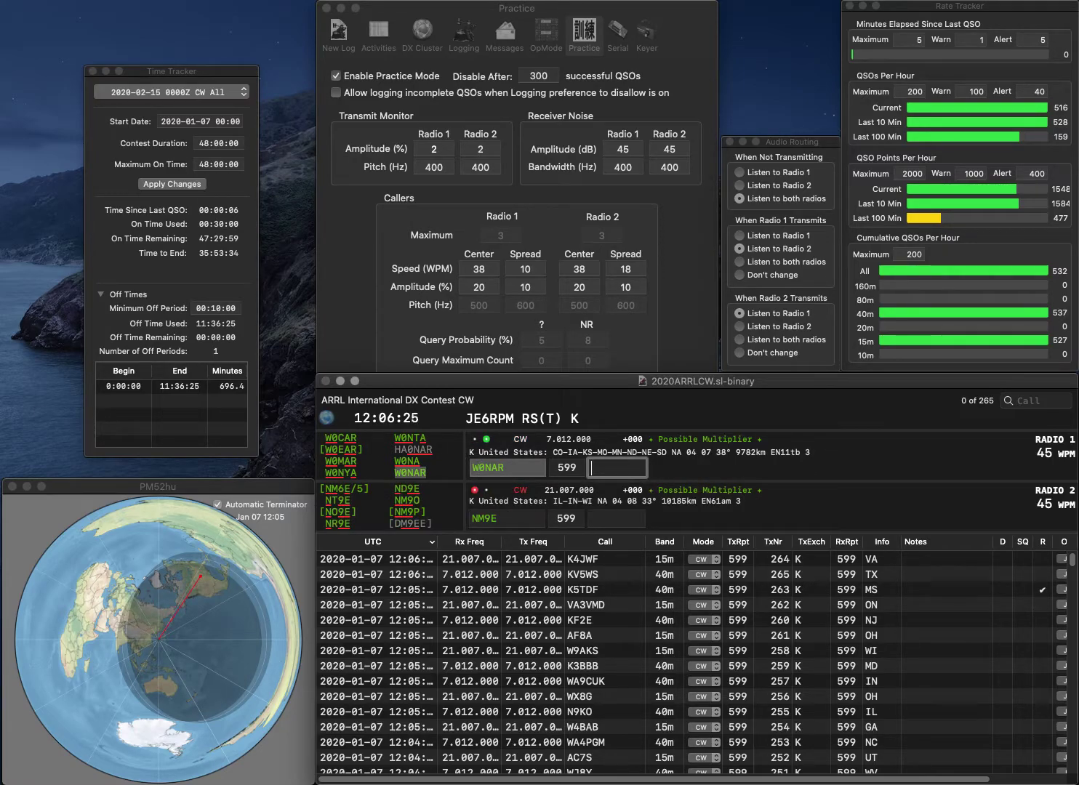
{"action": "type", "text": "K"}
{"action": "key", "text": "Return"}
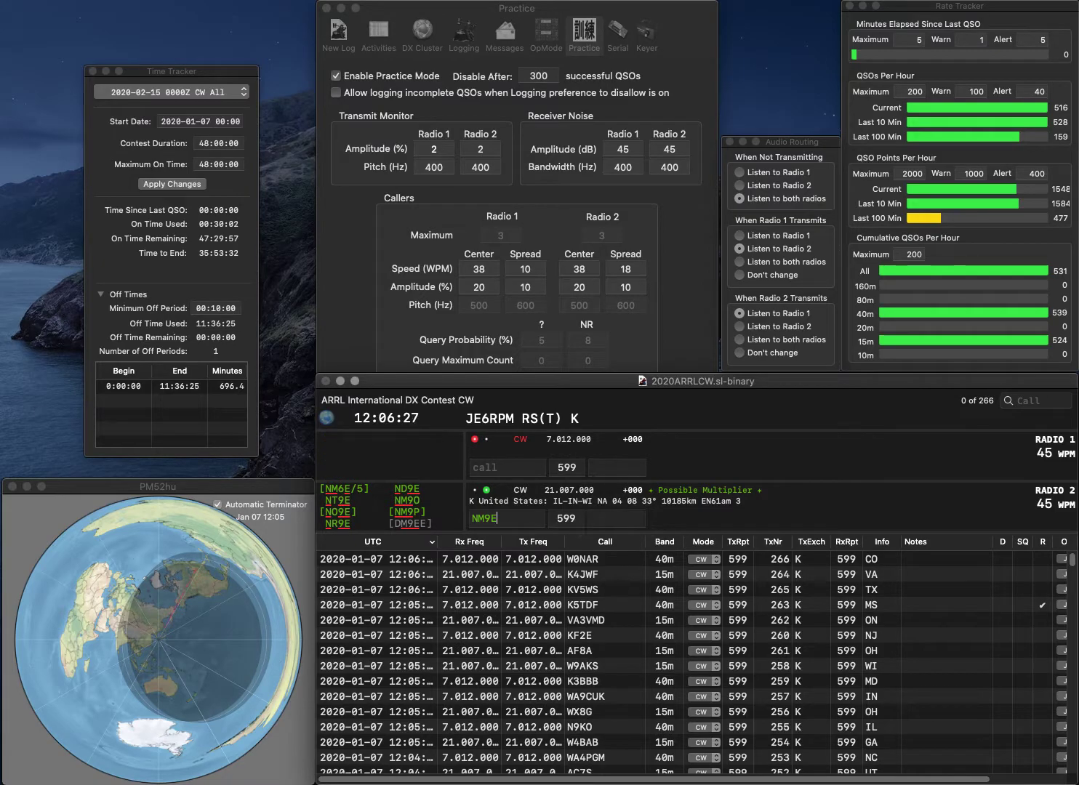
{"action": "key", "text": "Left"}
{"action": "key", "text": "BackSpace"}
{"action": "type", "text": "O"}
{"action": "key", "text": "Return"}
{"action": "type", "text": "KA6BIM"}
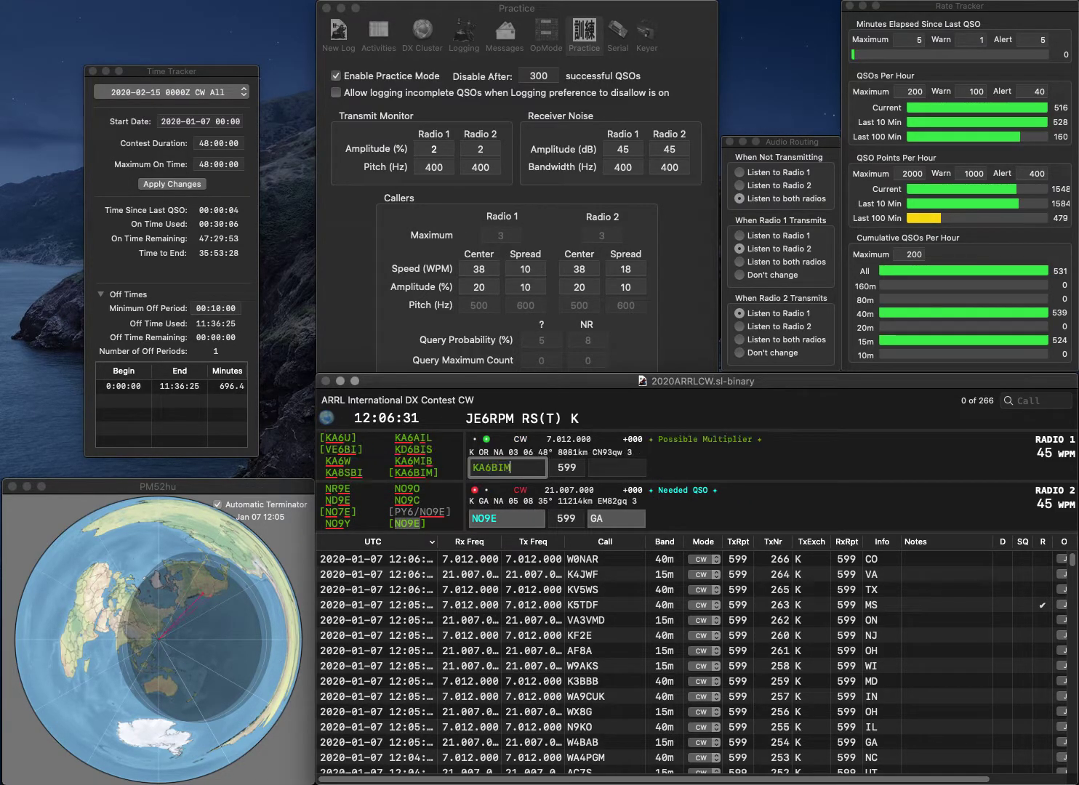
{"action": "key", "text": "Return"}
{"action": "key", "text": "Tab"}
{"action": "key", "text": "Return"}
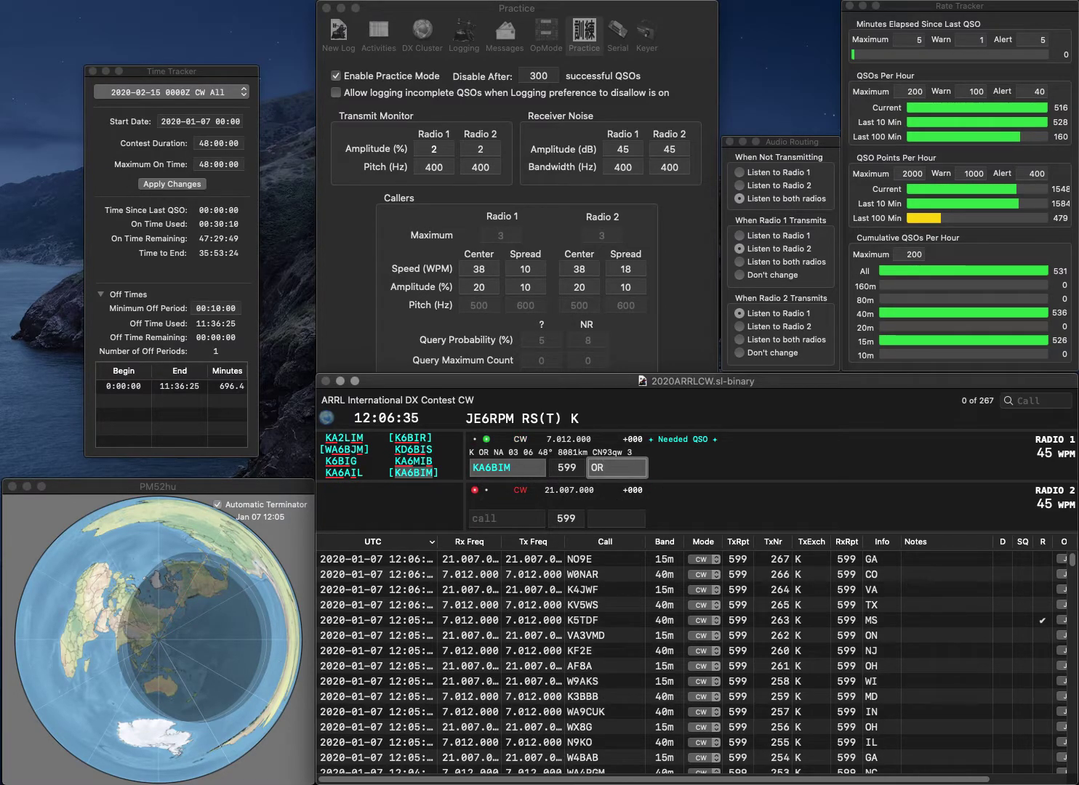
{"action": "key", "text": "Return"}
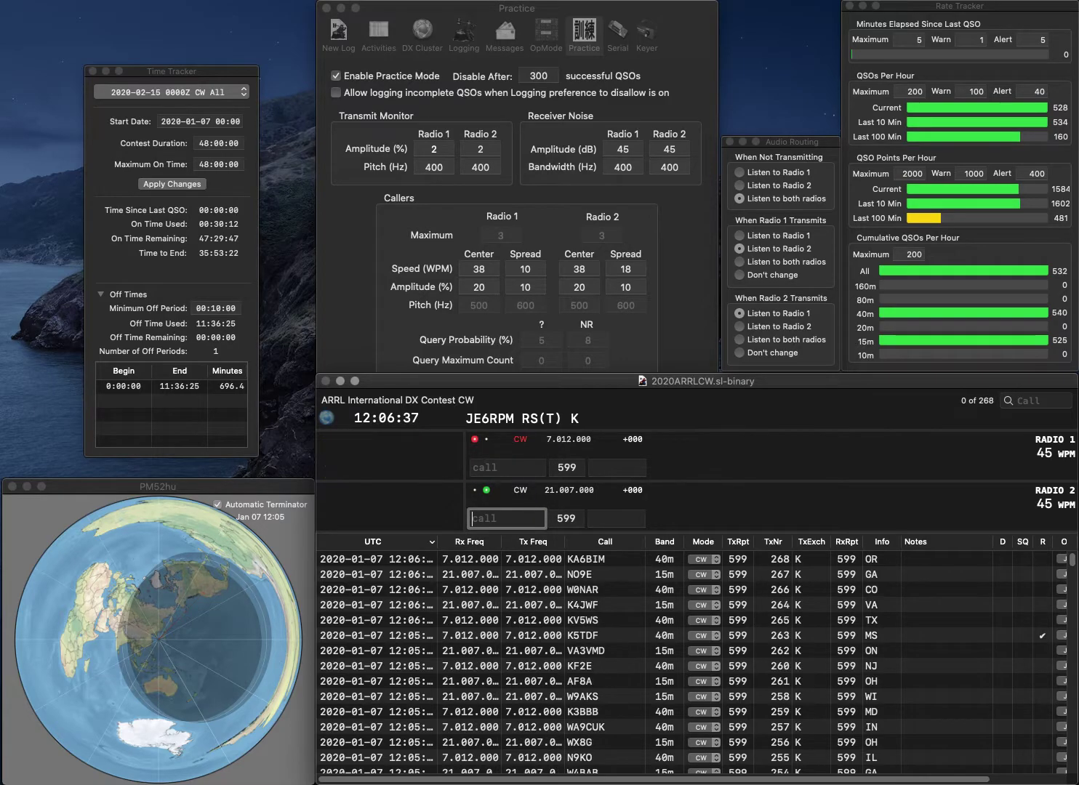
{"action": "type", "text": "K4OCY"}
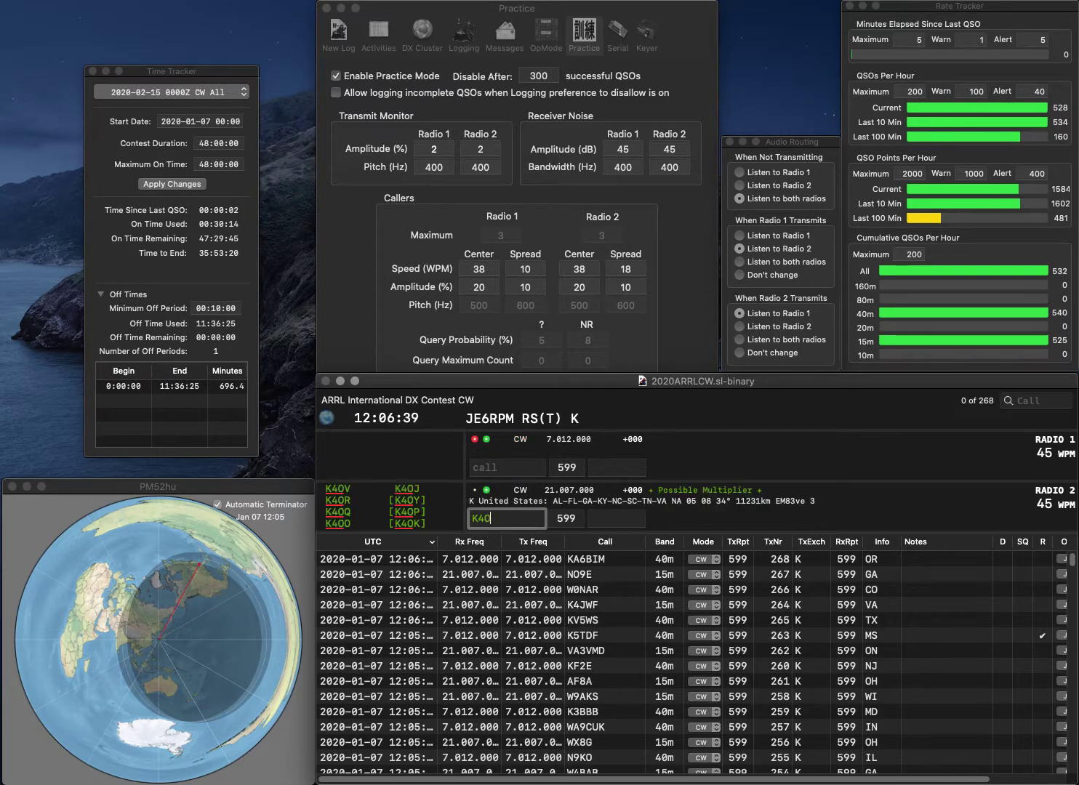
{"action": "key", "text": "Return"}
{"action": "type", "text": "N0KE"}
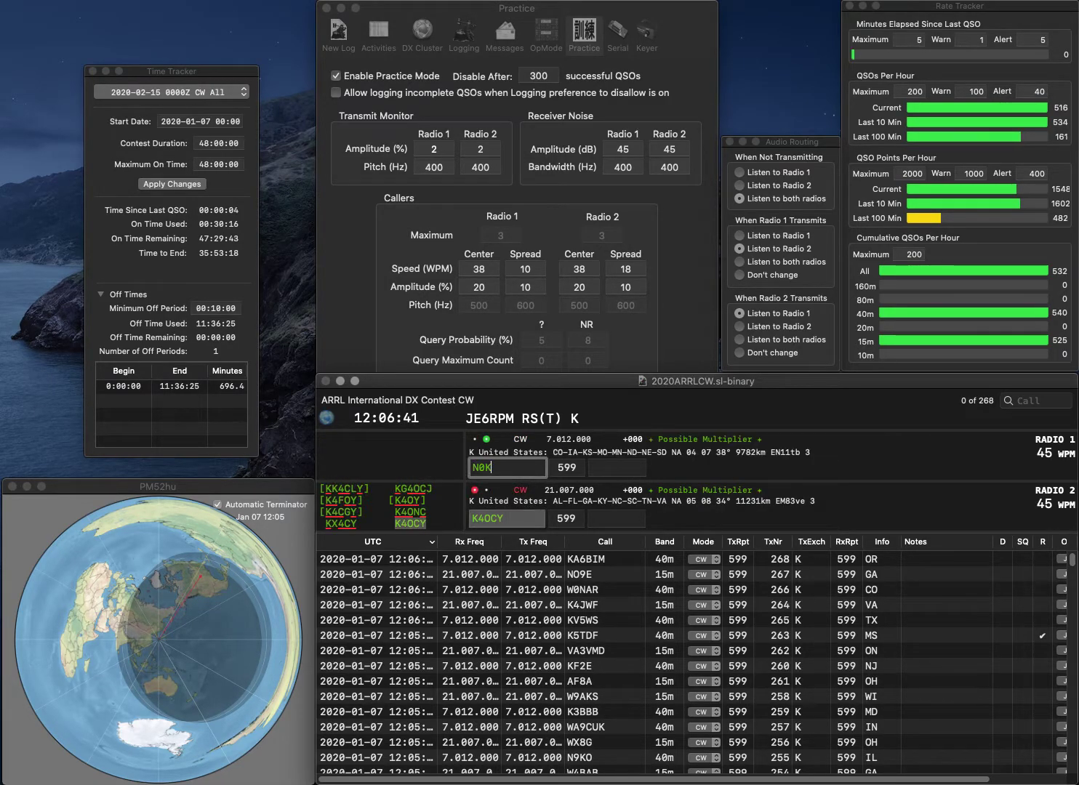
{"action": "key", "text": "Return"}
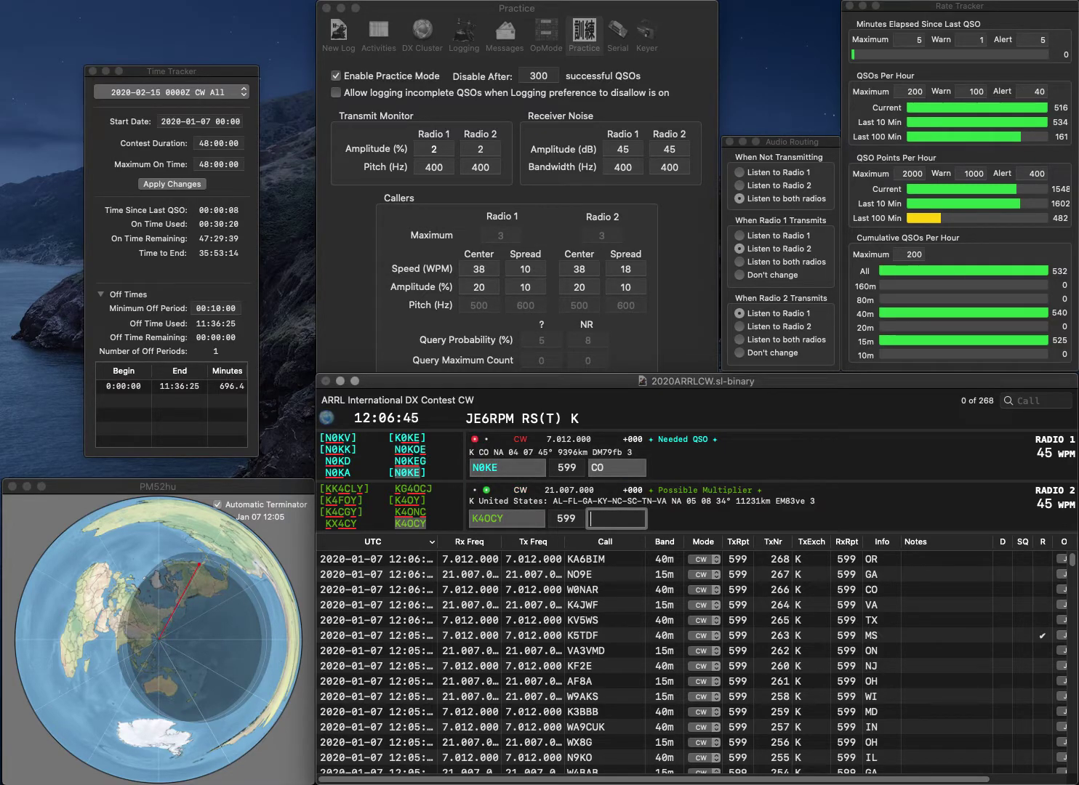
{"action": "key", "text": "Return"}
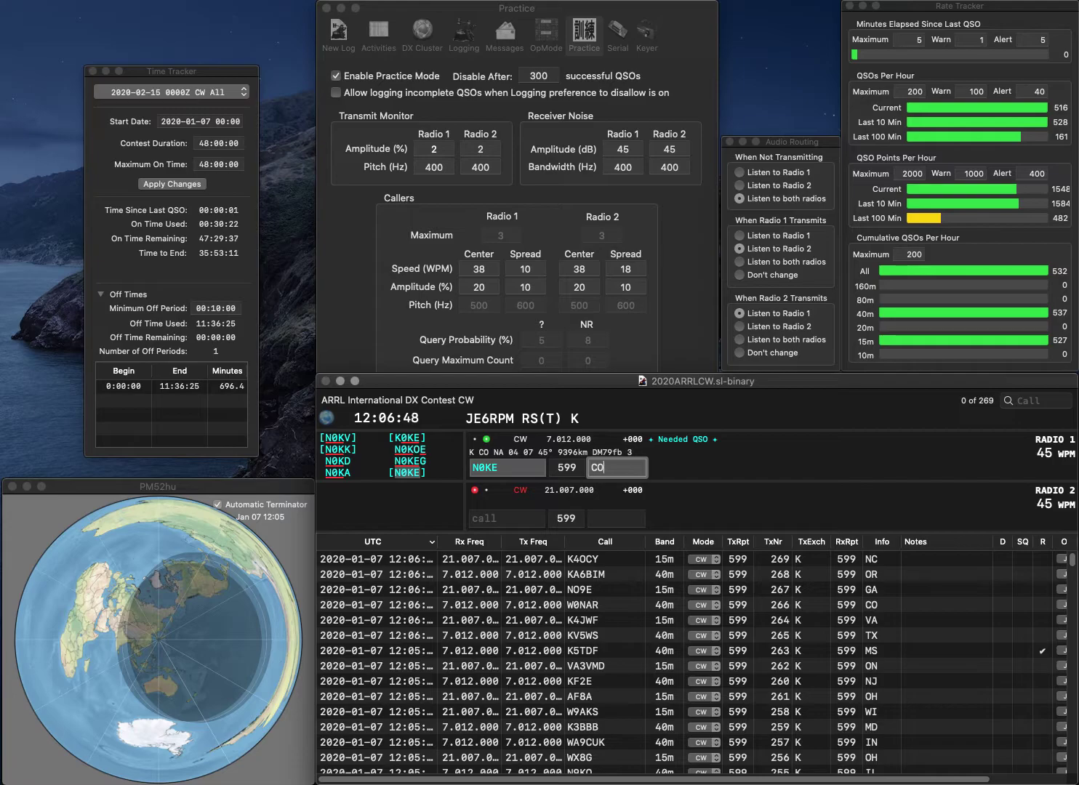
{"action": "key", "text": "Return"}
{"action": "type", "text": "WI2A"}
{"action": "key", "text": "Return"}
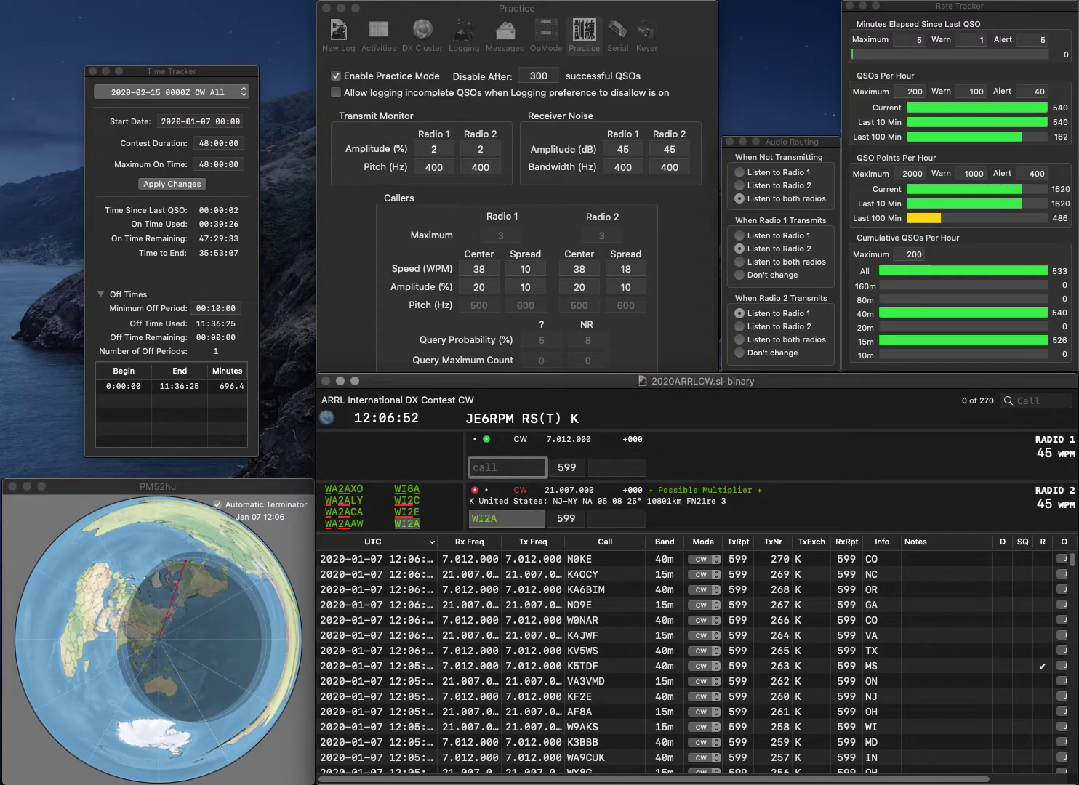
{"action": "type", "text": "N2FYE"}
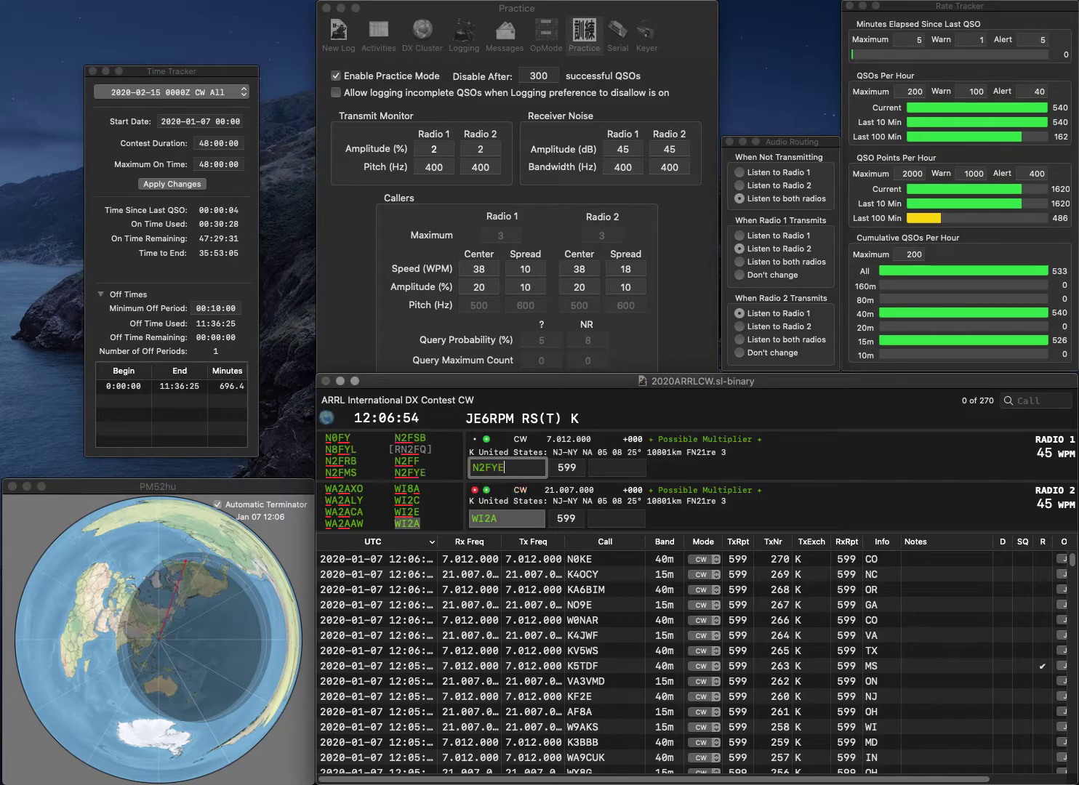
{"action": "key", "text": "Return"}
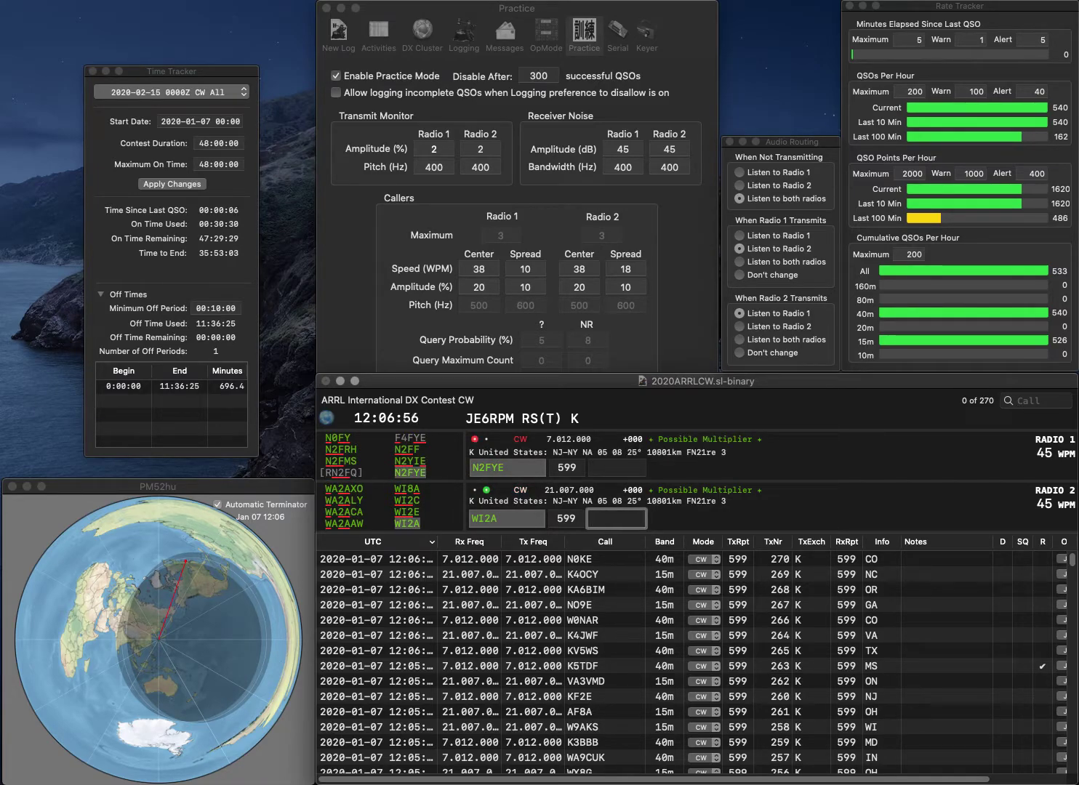
- Log WI2A on Radio 2 with exchange NY and N2FYE on Radio 1 with exchange NY
{"action": "type", "text": "NY"}
{"action": "key", "text": "Return"}
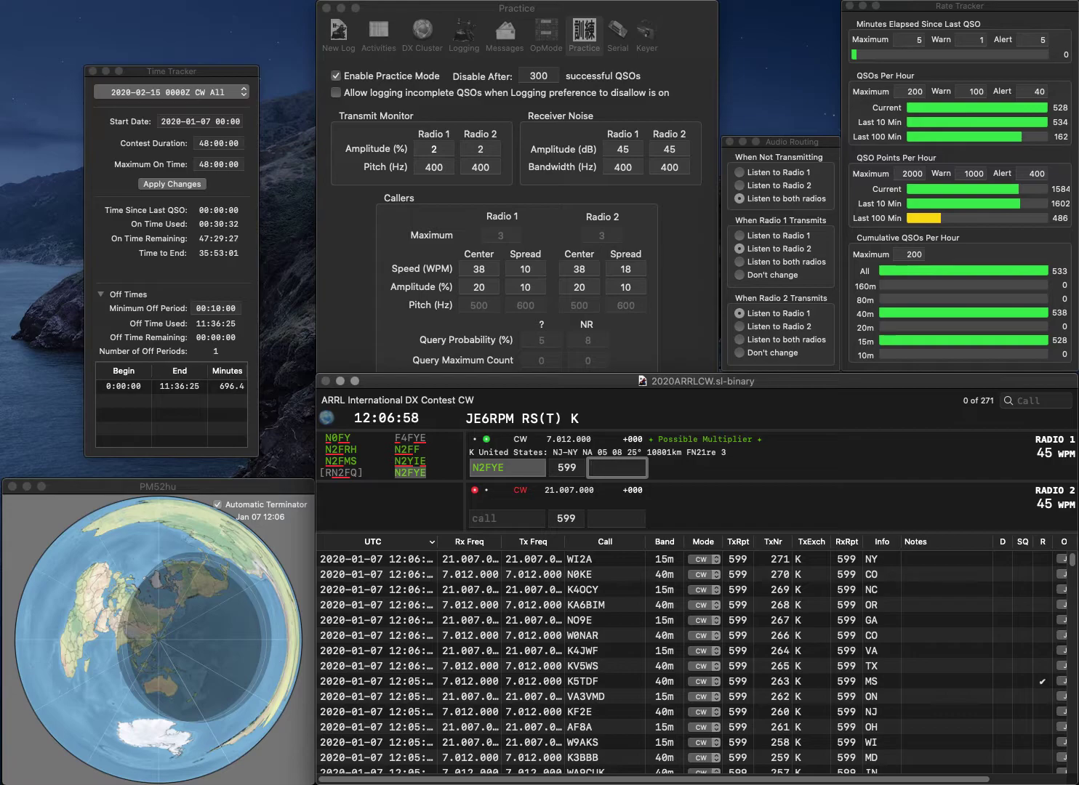
{"action": "type", "text": "NY"}
{"action": "key", "text": "Return"}
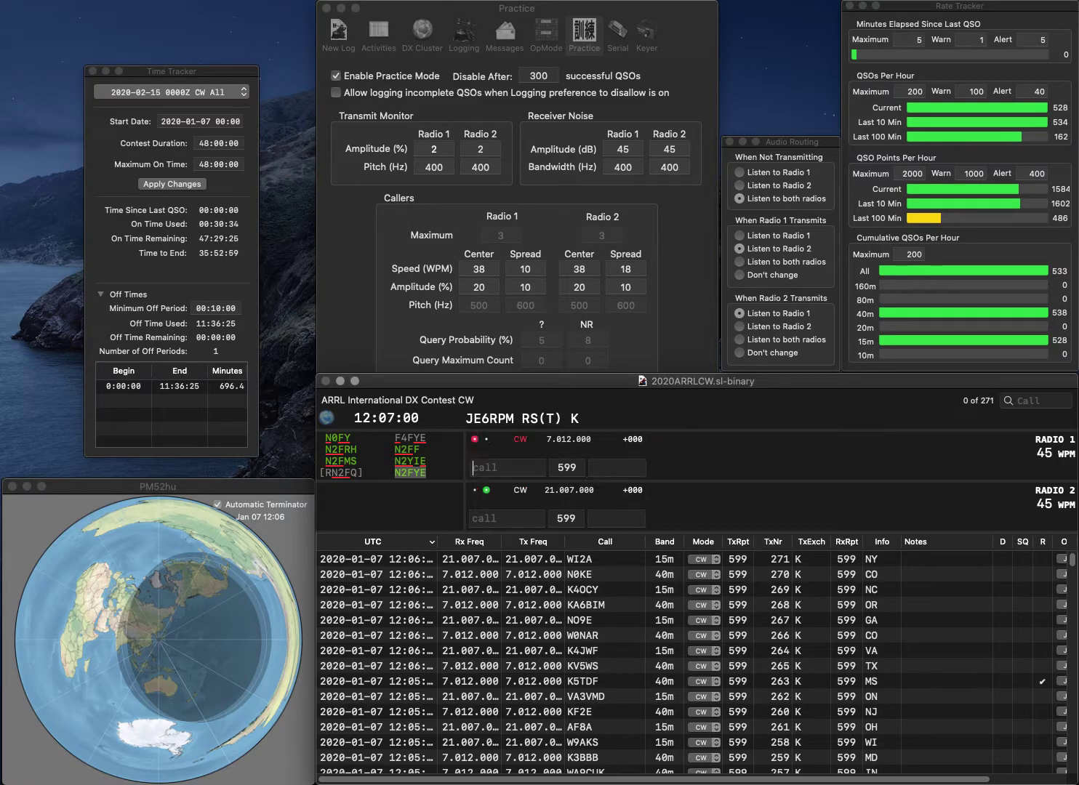
{"action": "type", "text": "K4RES"}
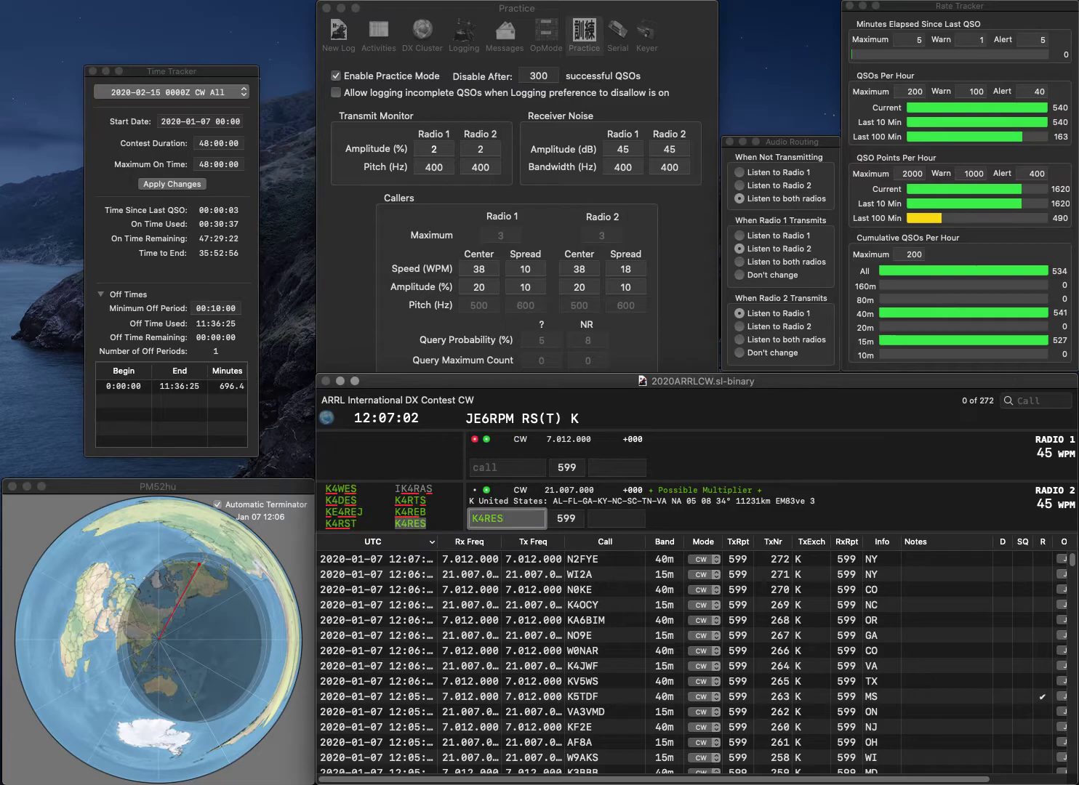
{"action": "key", "text": "Return"}
{"action": "type", "text": "KM4YV"}
{"action": "key", "text": "Return"}
{"action": "key", "text": "space"}
{"action": "type", "text": "GA"}
{"action": "key", "text": "Return"}
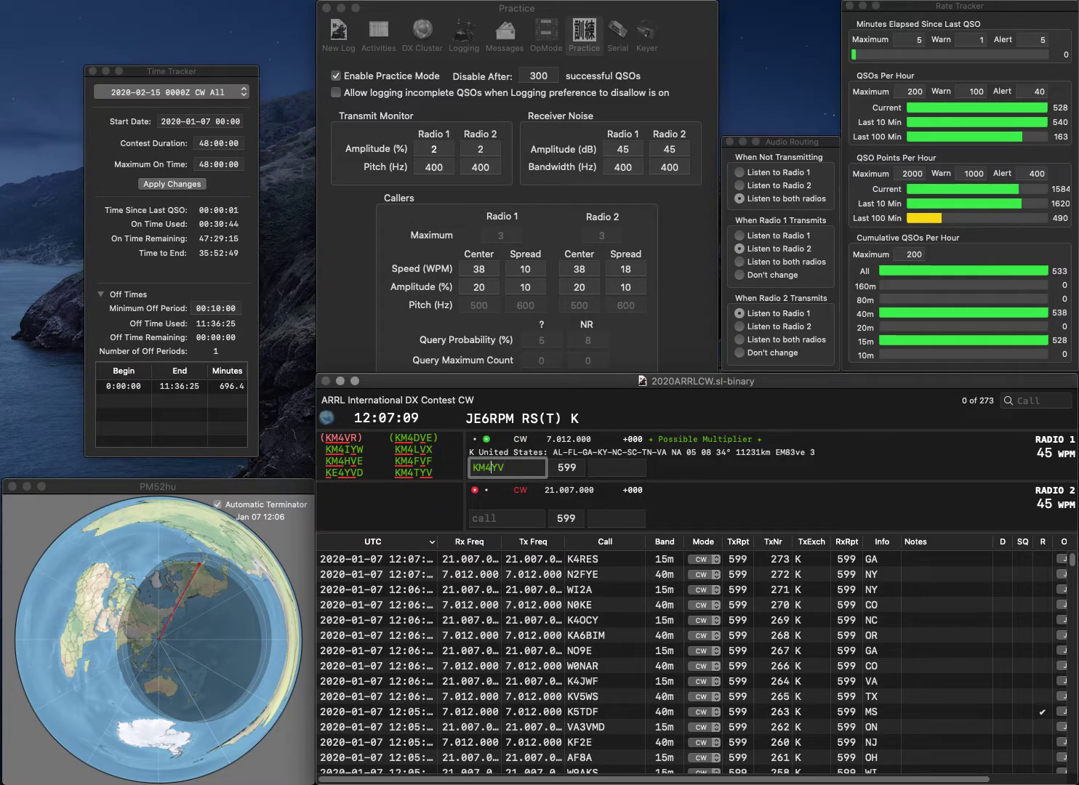
{"action": "key", "text": "BackSpace"}
{"action": "type", "text": "5"}
{"action": "key", "text": "Return"}
{"action": "type", "text": "KM4HFB"}
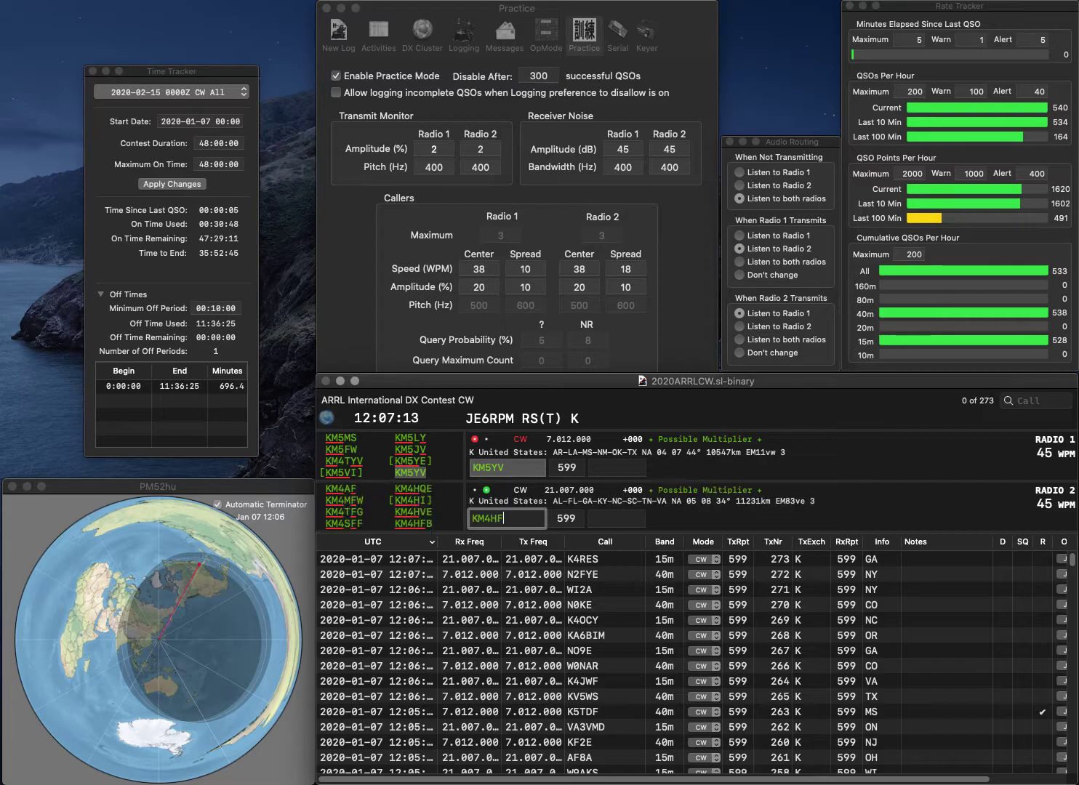
{"action": "key", "text": "Return"}
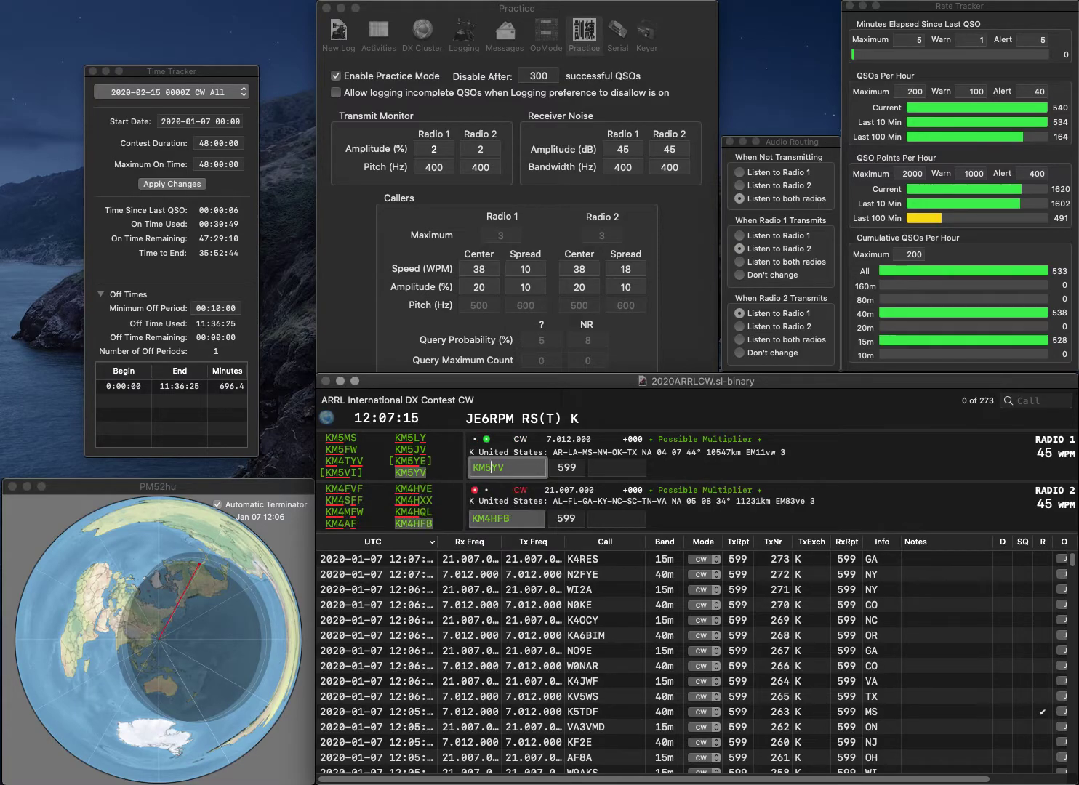
{"action": "key", "text": "space"}
{"action": "type", "text": "AR"}
{"action": "key", "text": "Return"}
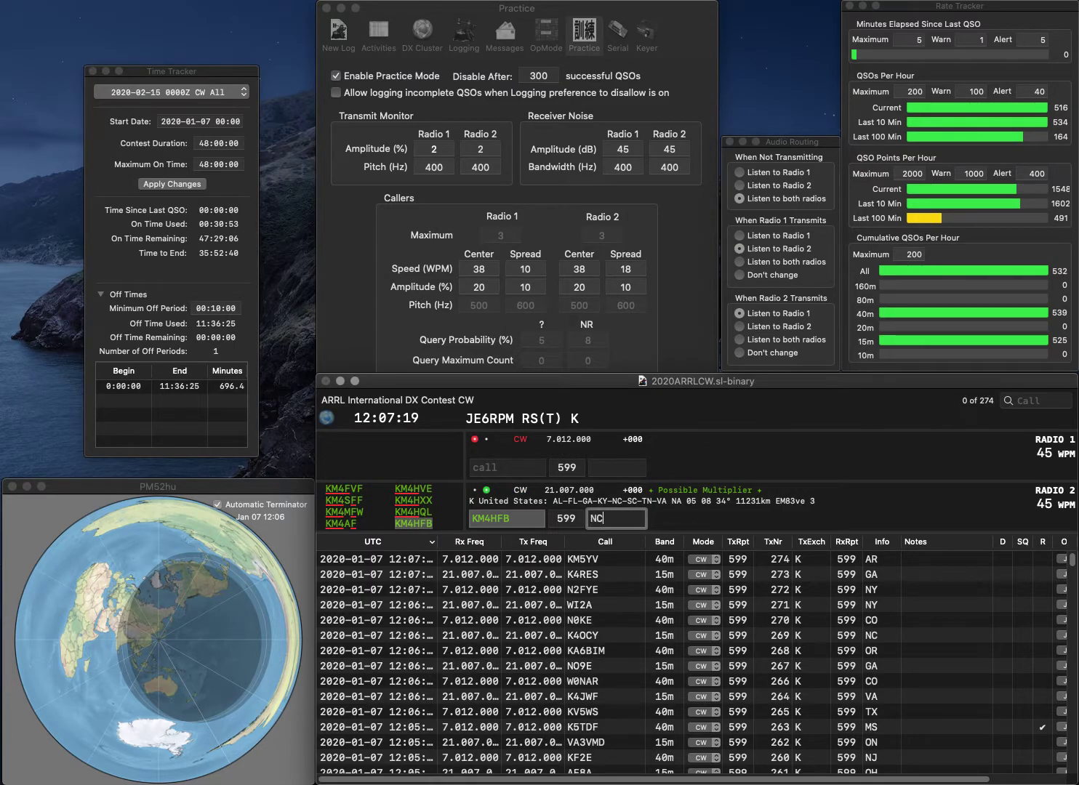
{"action": "key", "text": "Return"}
{"action": "type", "text": "KN4"}
{"action": "key", "text": "BackSpace"}
{"action": "type", "text": "5"}
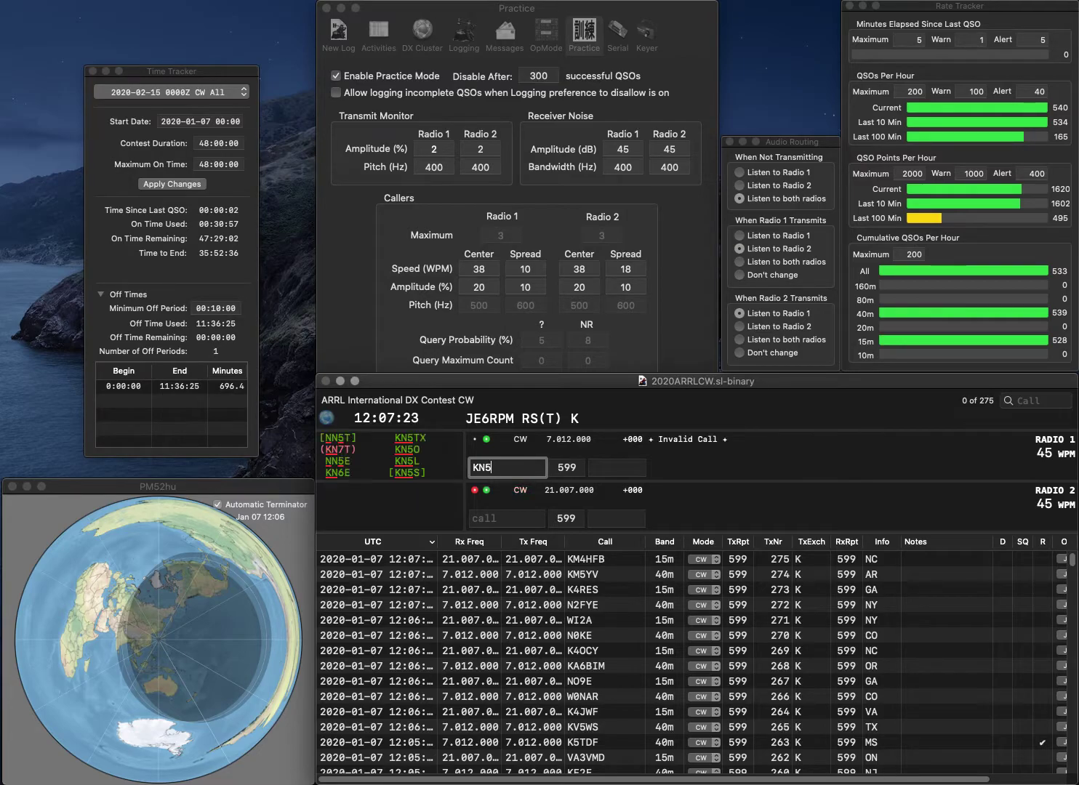
{"action": "type", "text": "L"}
{"action": "key", "text": "Return"}
{"action": "type", "text": "9TV"}
{"action": "key", "text": "Up"}
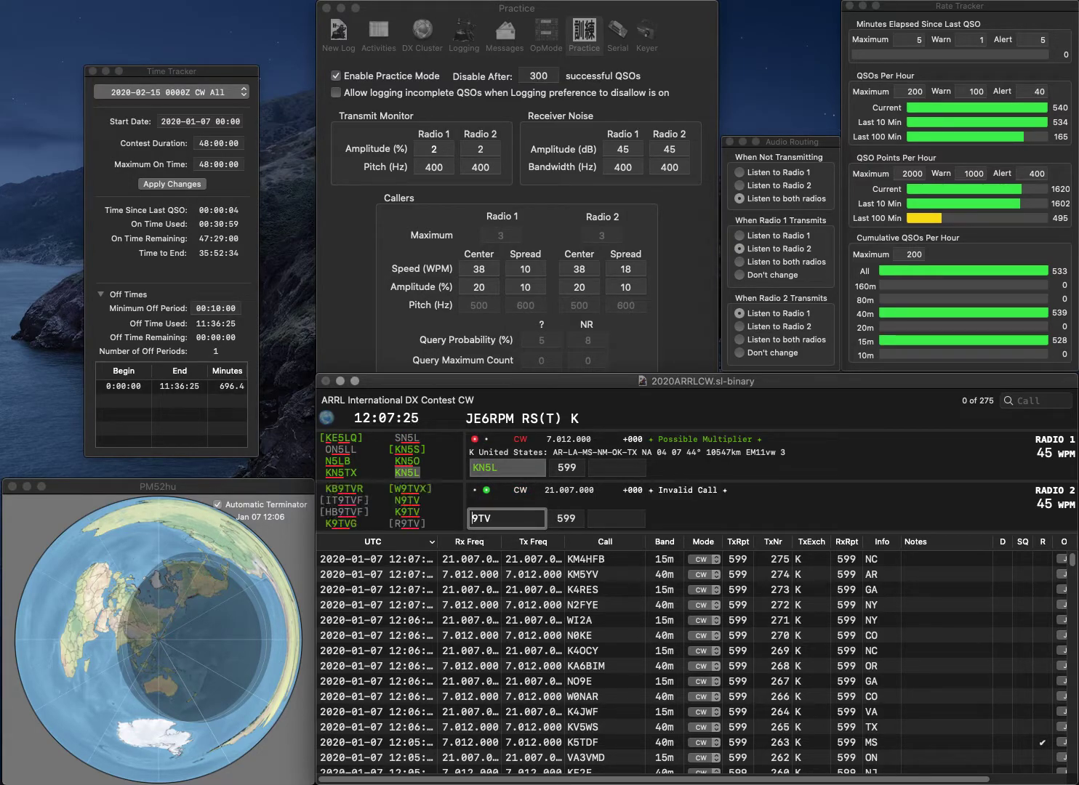
{"action": "type", "text": "N"}
{"action": "key", "text": "Return"}
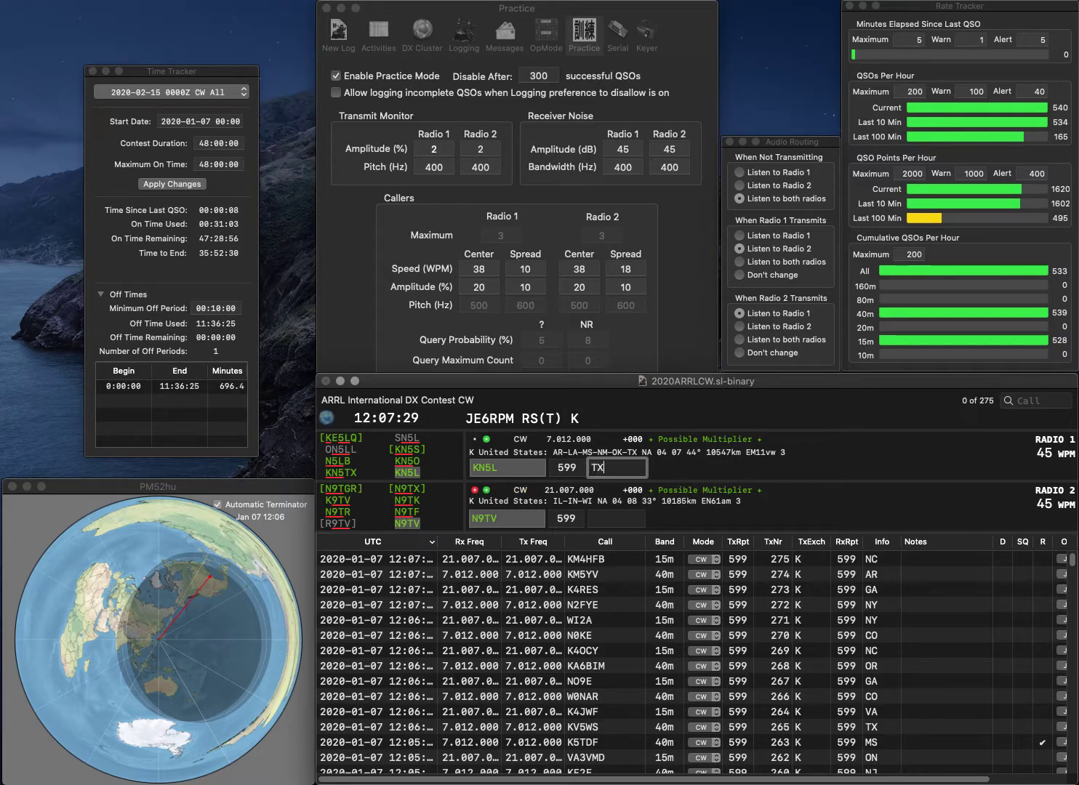
{"action": "key", "text": "Return"}
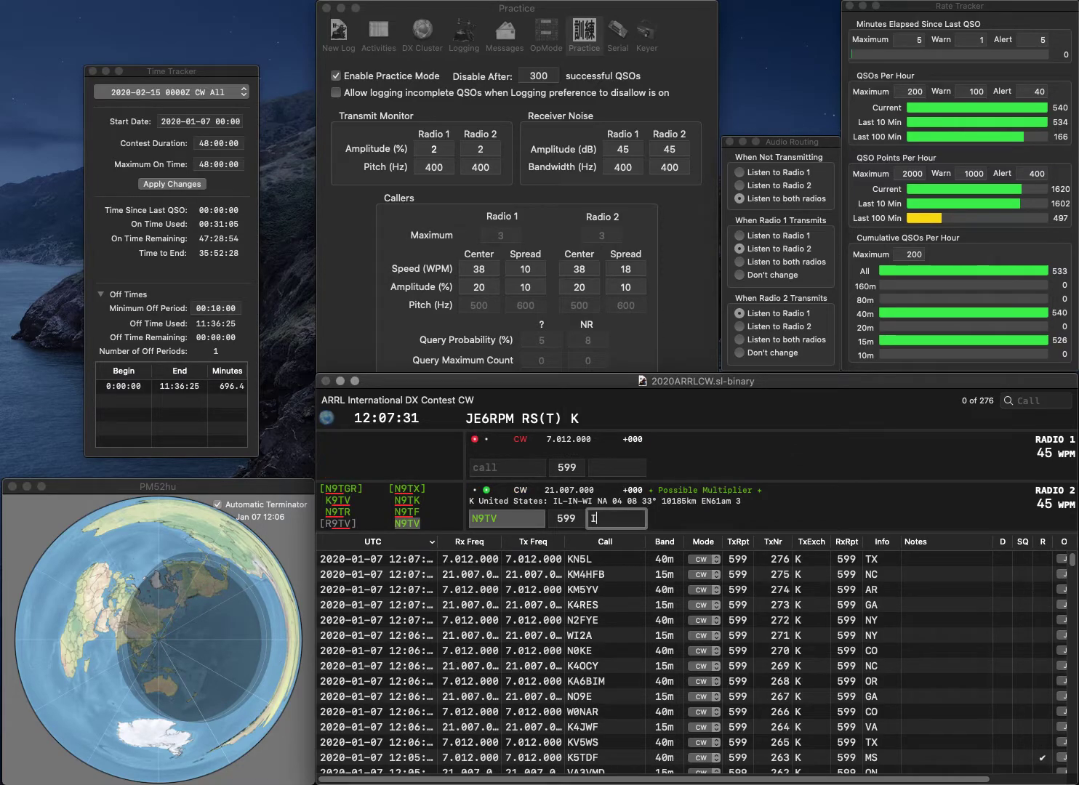
{"action": "key", "text": "Return"}
{"action": "type", "text": "N7JB"}
{"action": "key", "text": "Return"}
{"action": "type", "text": "2CD"}
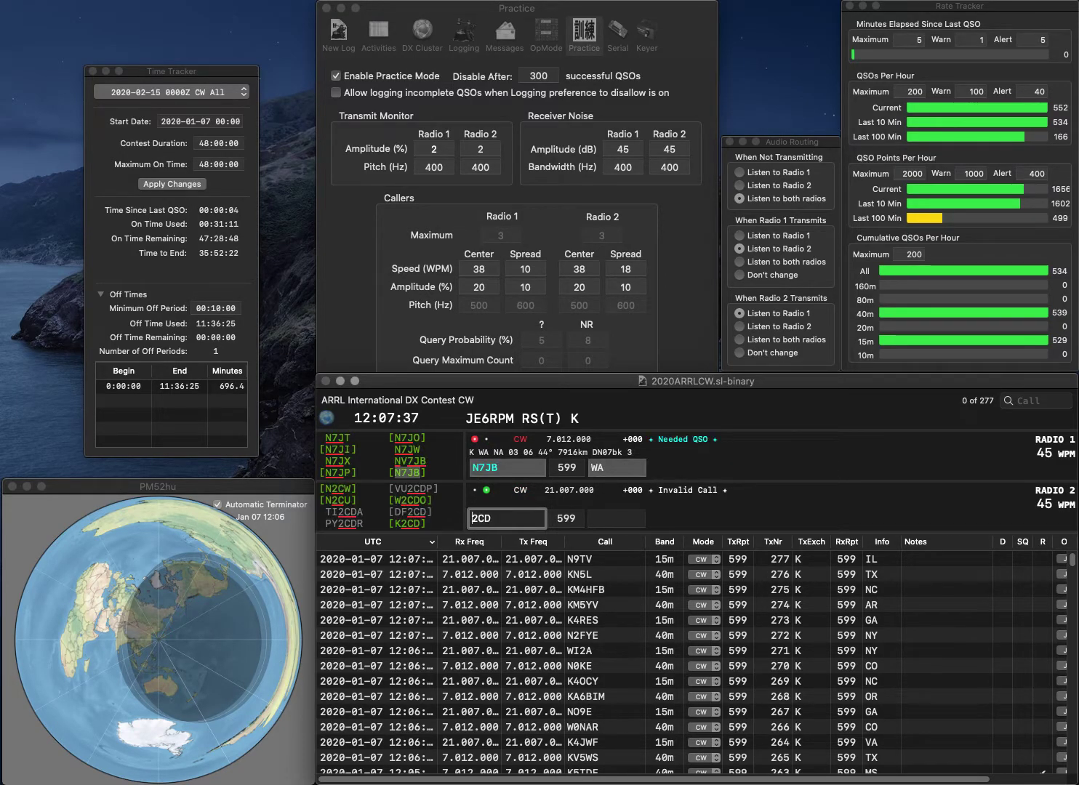
{"action": "type", "text": "K"}
{"action": "key", "text": "Return"}
{"action": "key", "text": "Return"}
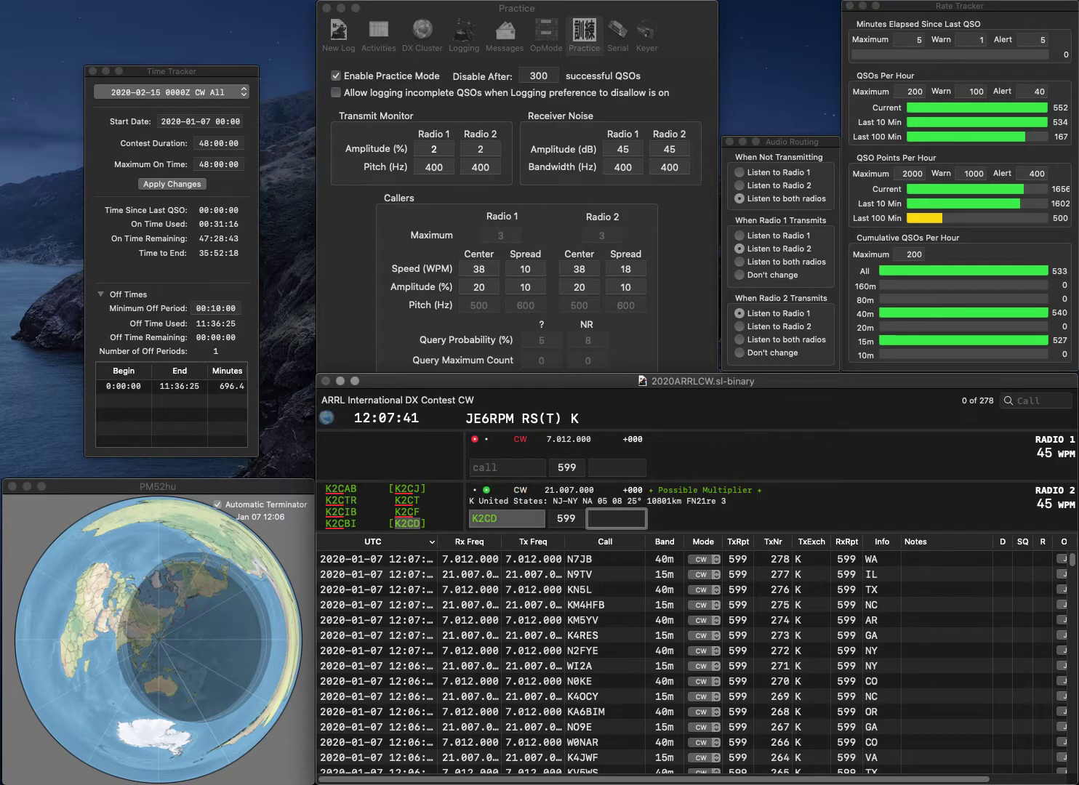
{"action": "type", "text": "NJ"}
{"action": "key", "text": "Return"}
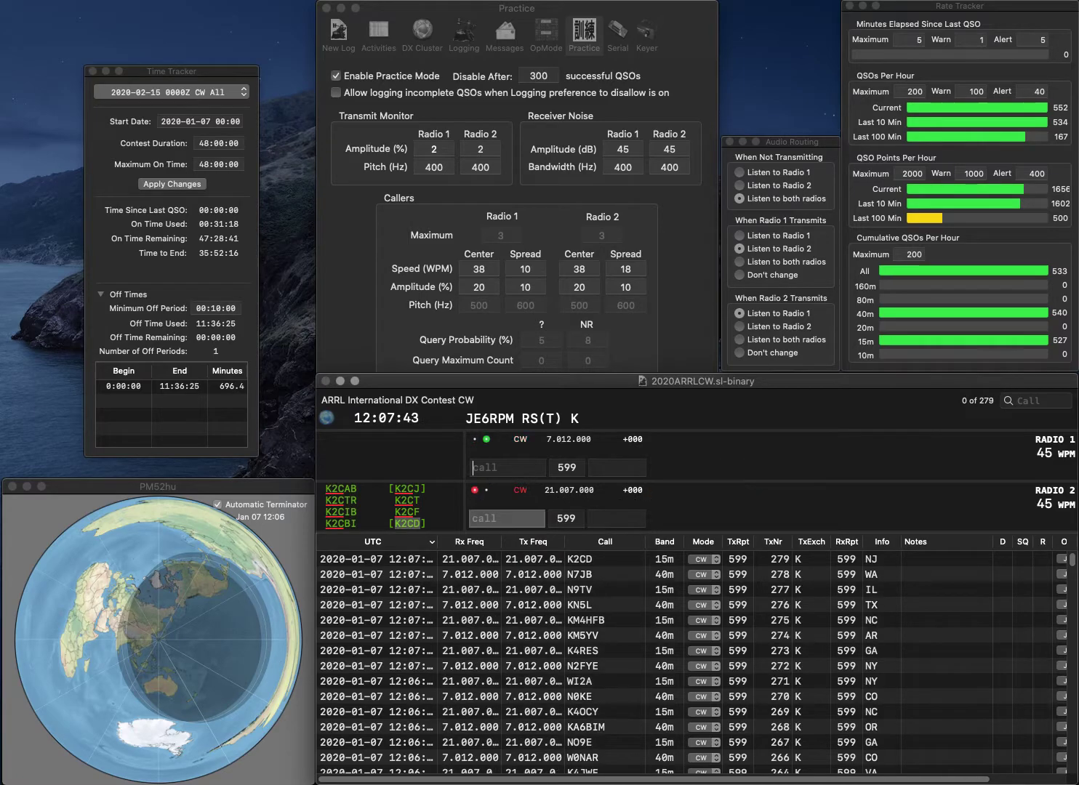
- Answer AD0D on Radio 1 and send the partial call 5O on Radio 2
{"action": "type", "text": "WAD90"}
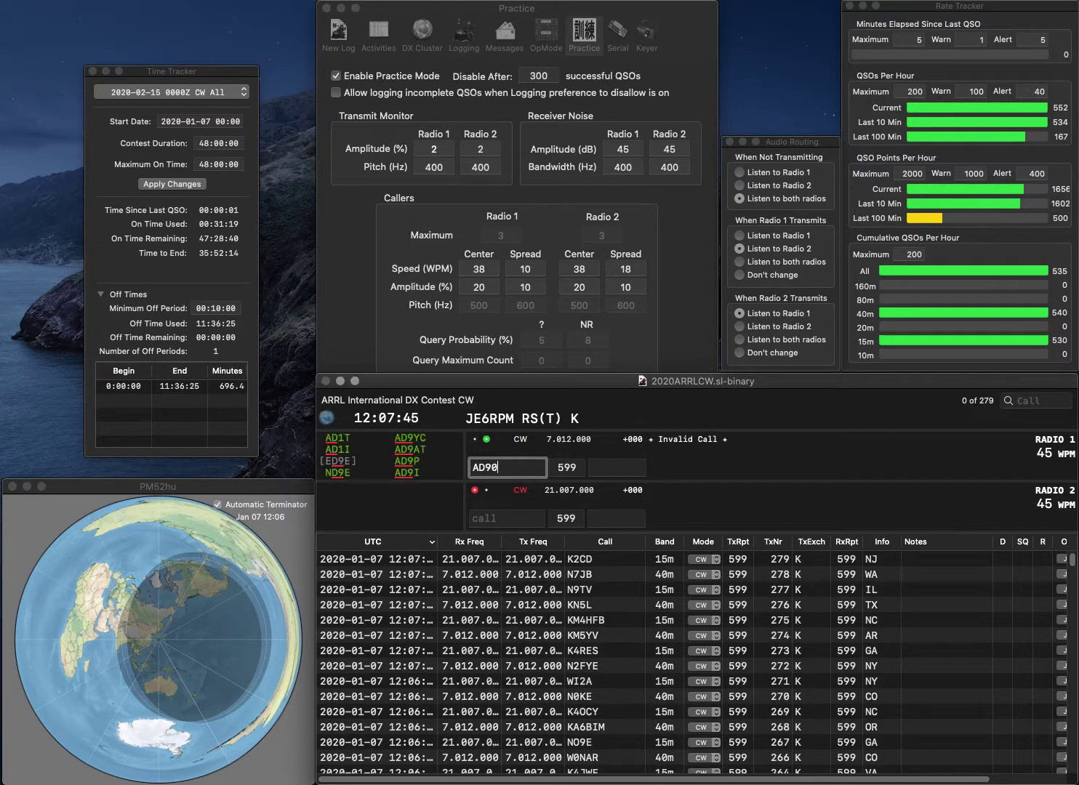
{"action": "key", "text": "BackSpace"}
{"action": "key", "text": "BackSpace"}
{"action": "type", "text": "0D"}
{"action": "key", "text": "Return"}
{"action": "type", "text": "50"}
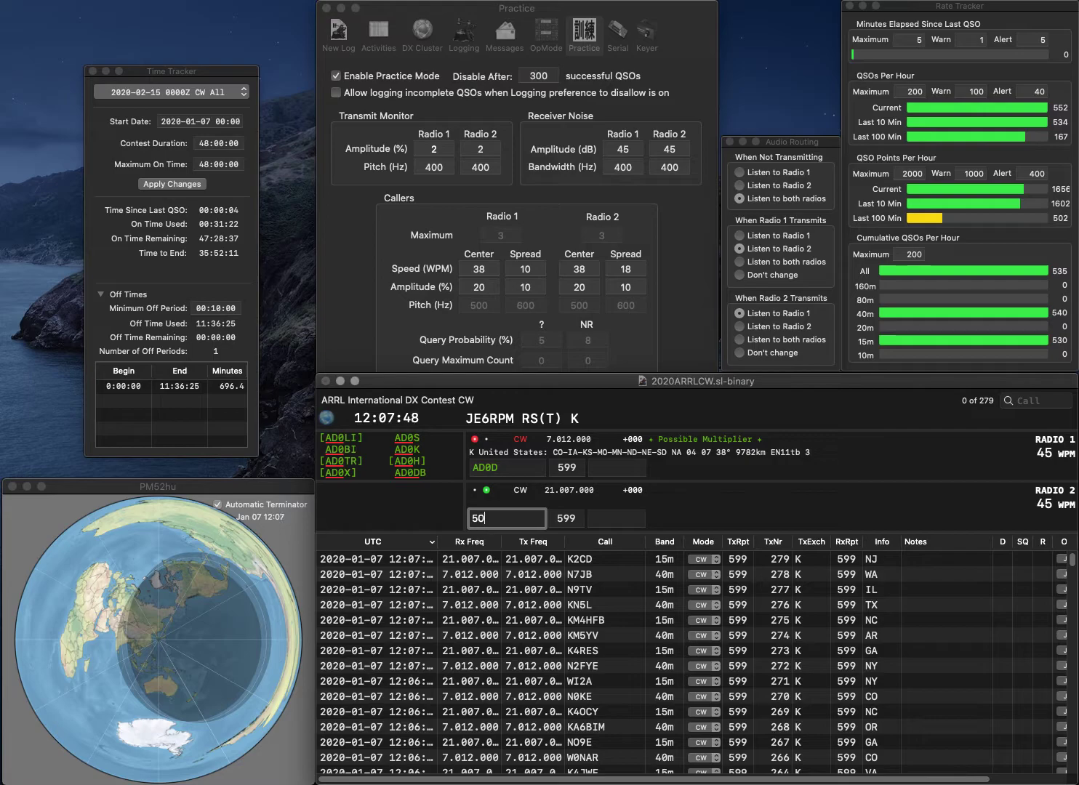
{"action": "key", "text": "Return"}
- Try correcting the Radio 1 call to AB0S and answer it again
{"action": "key", "text": "BackSpace"}
{"action": "type", "text": "B"}
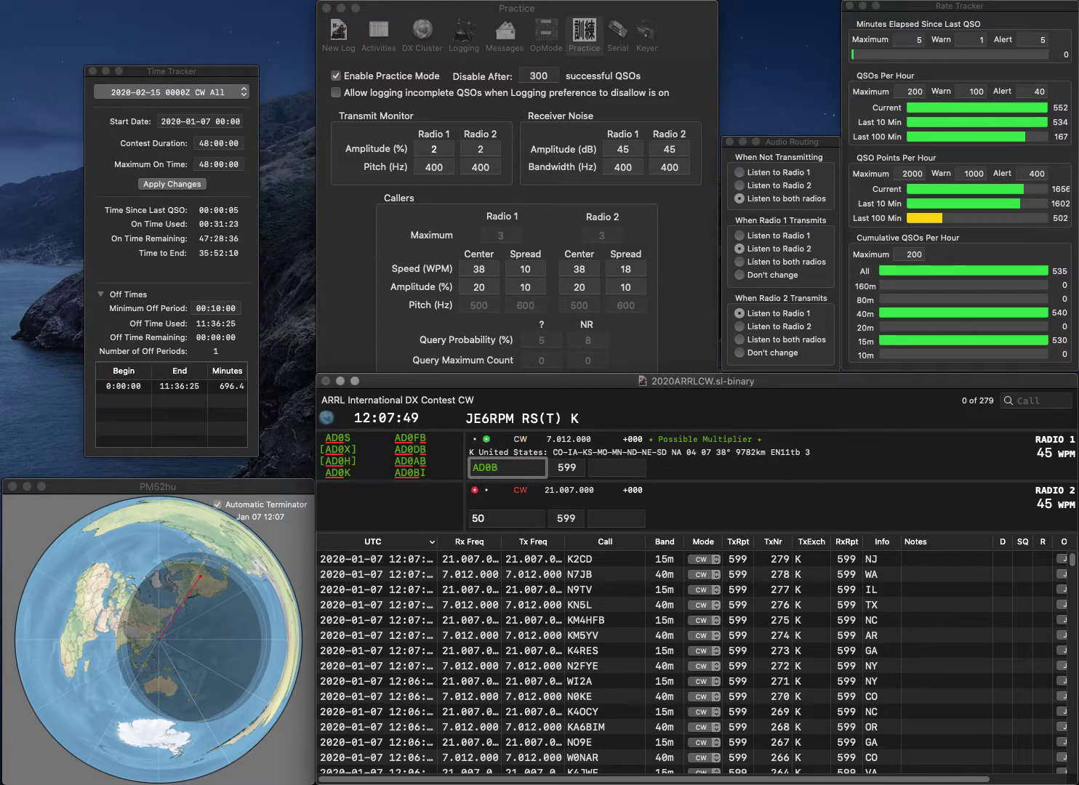
{"action": "key", "text": "BackSpace"}
{"action": "key", "text": "BackSpace"}
{"action": "key", "text": "BackSpace"}
{"action": "type", "text": "B0"}
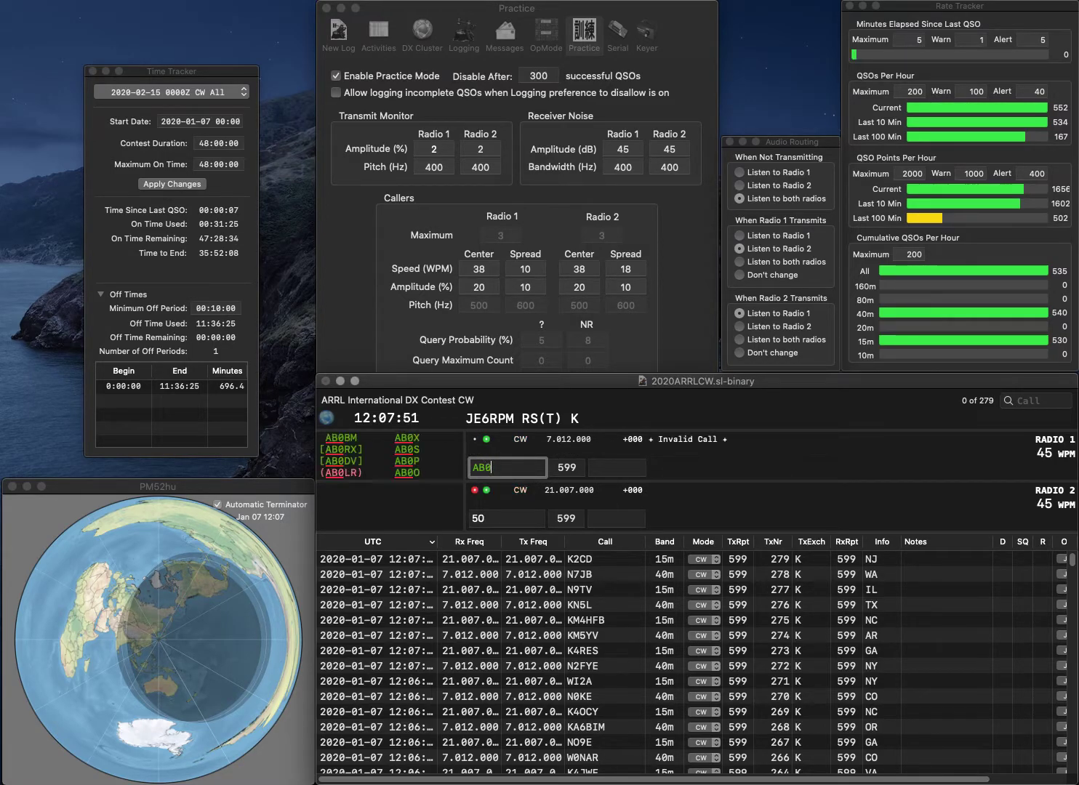
{"action": "type", "text": "S"}
{"action": "key", "text": "Return"}
{"action": "key", "text": "Return"}
{"action": "key", "text": "Return"}
{"action": "type", "text": "AC"}
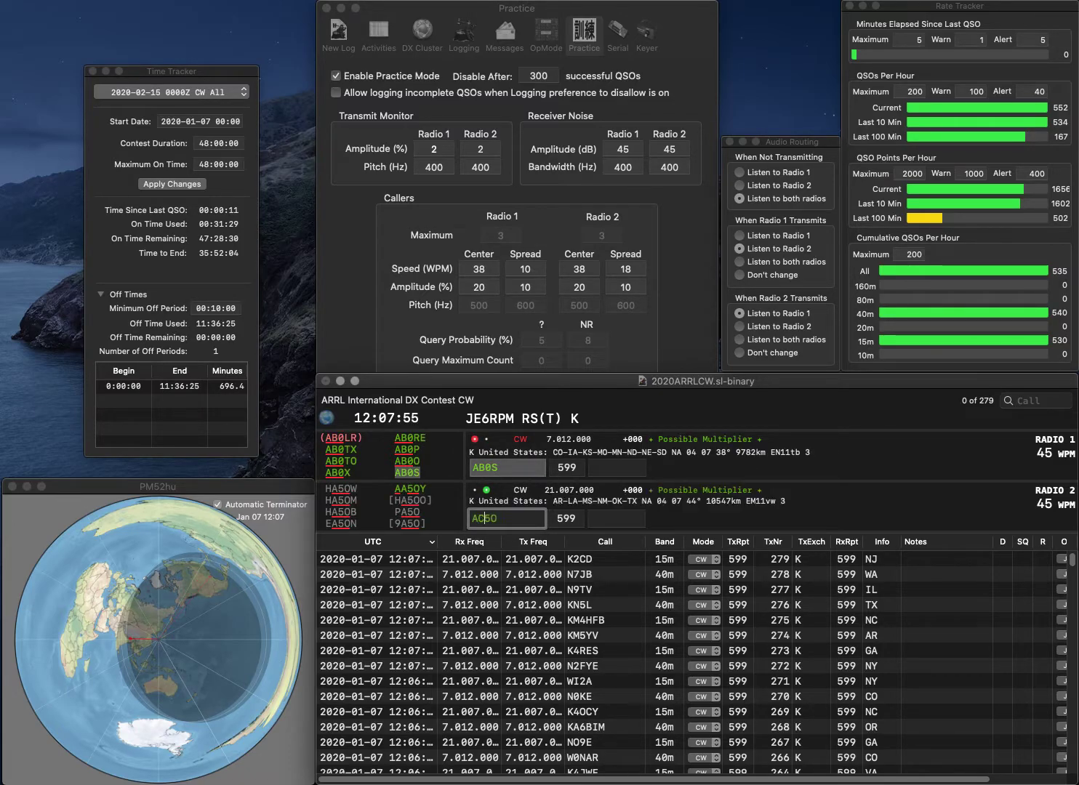
{"action": "key", "text": "Return"}
{"action": "key", "text": "Return"}
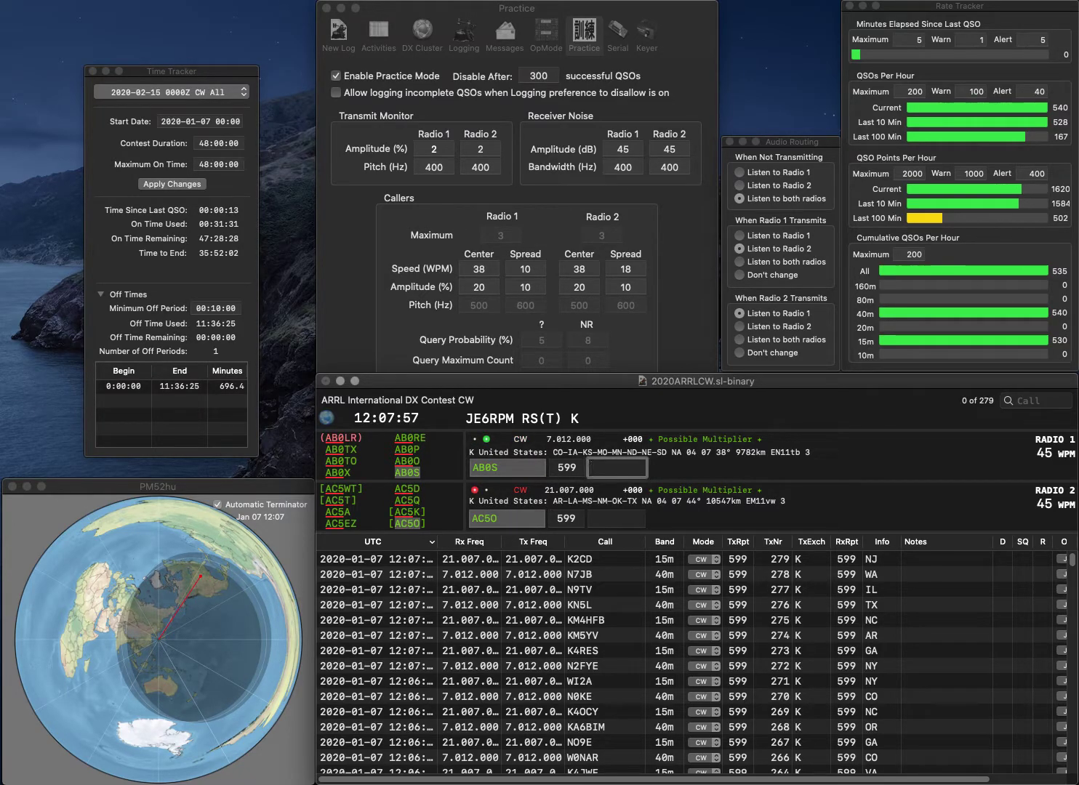
{"action": "key", "text": "Tab"}
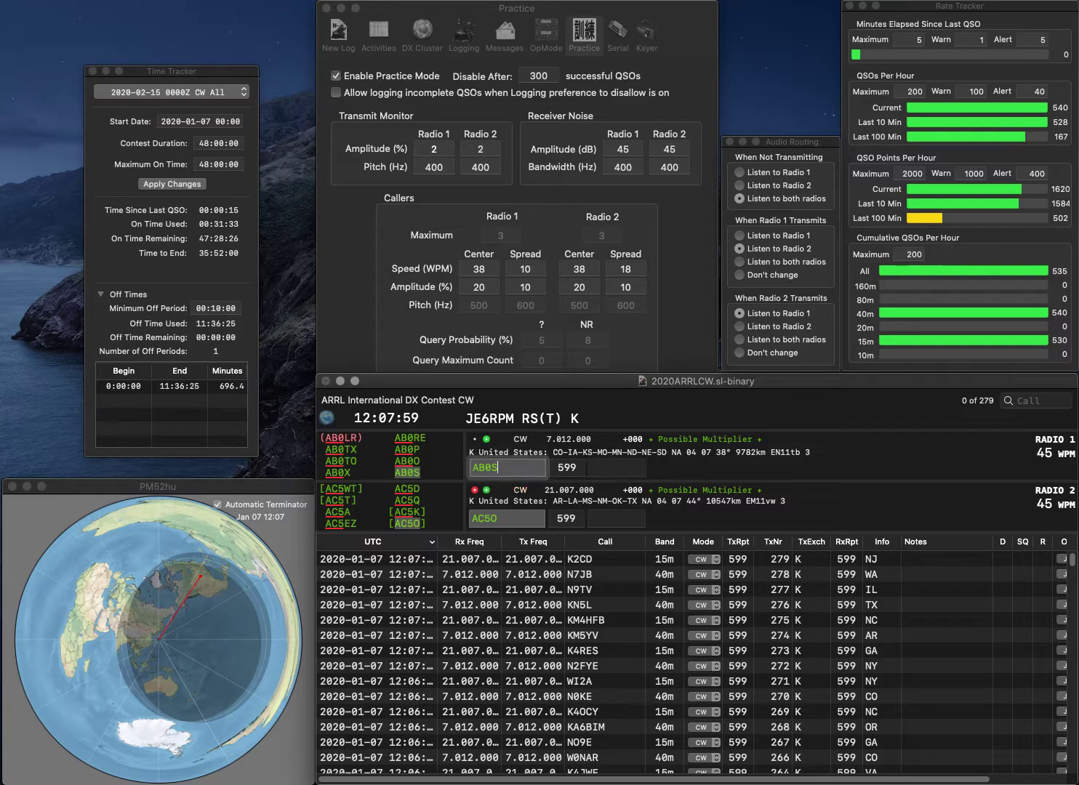
{"action": "key", "text": "BackSpace"}
{"action": "type", "text": "H"}
{"action": "key", "text": "Return"}
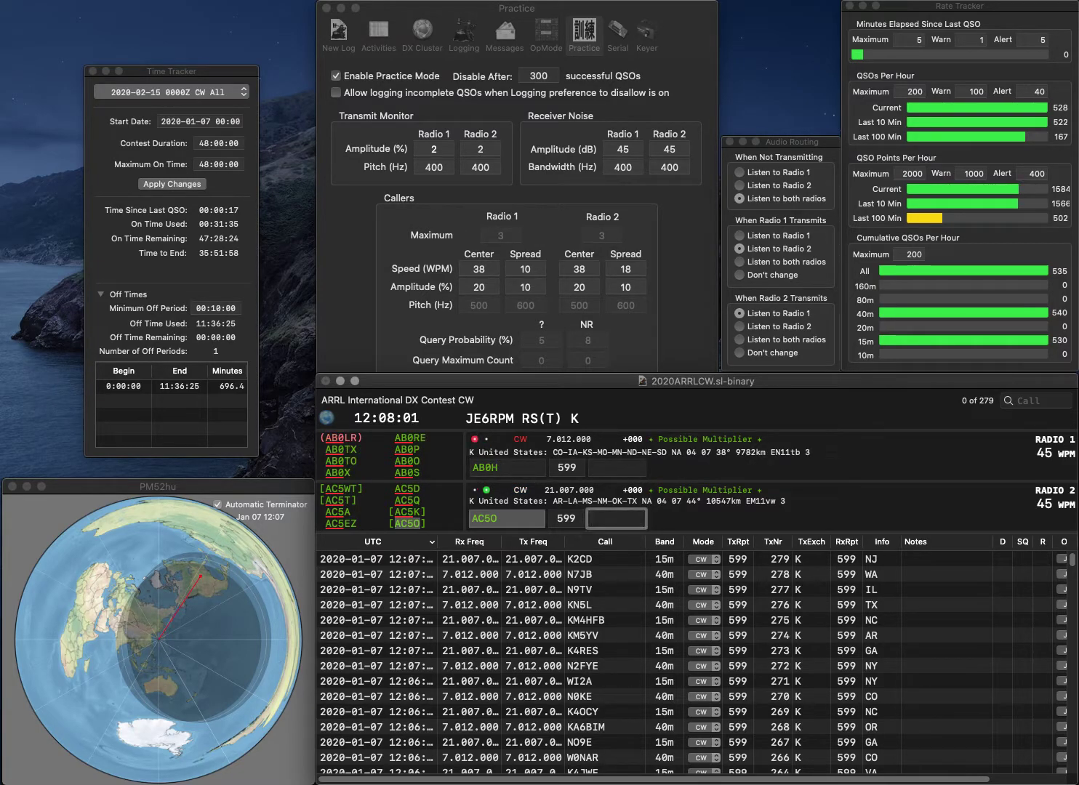
{"action": "type", "text": "NM"}
{"action": "key", "text": "Return"}
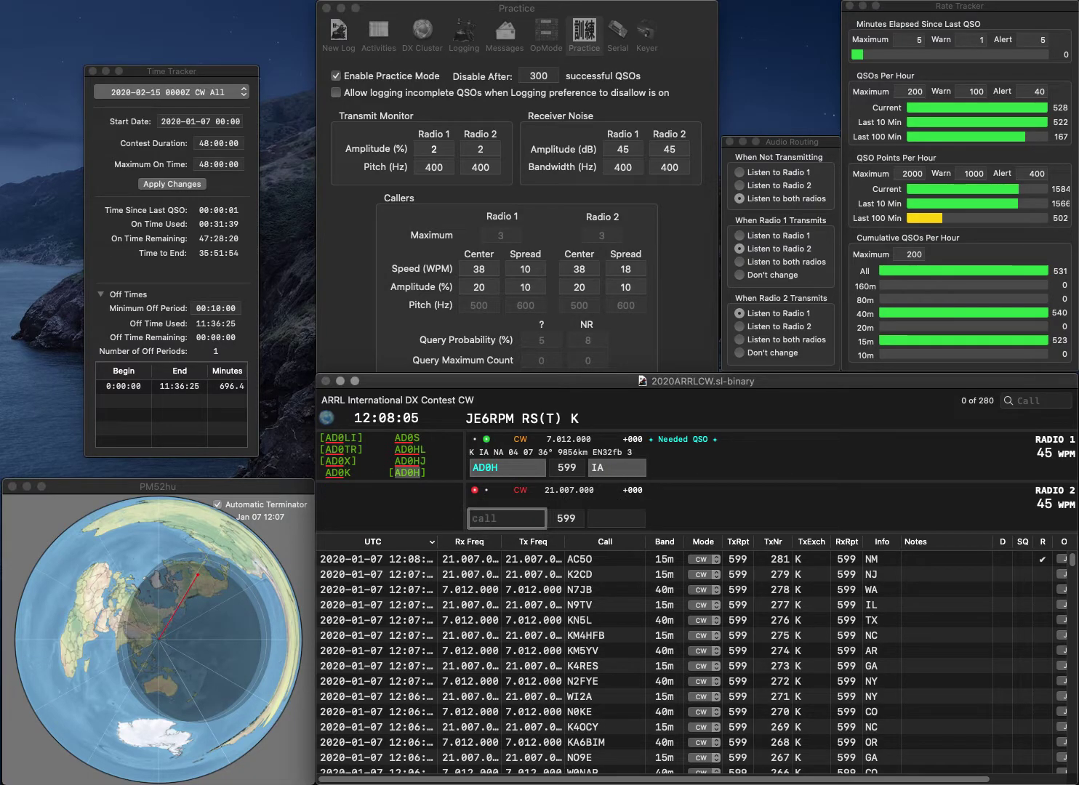
{"action": "type", "text": "N6VI"}
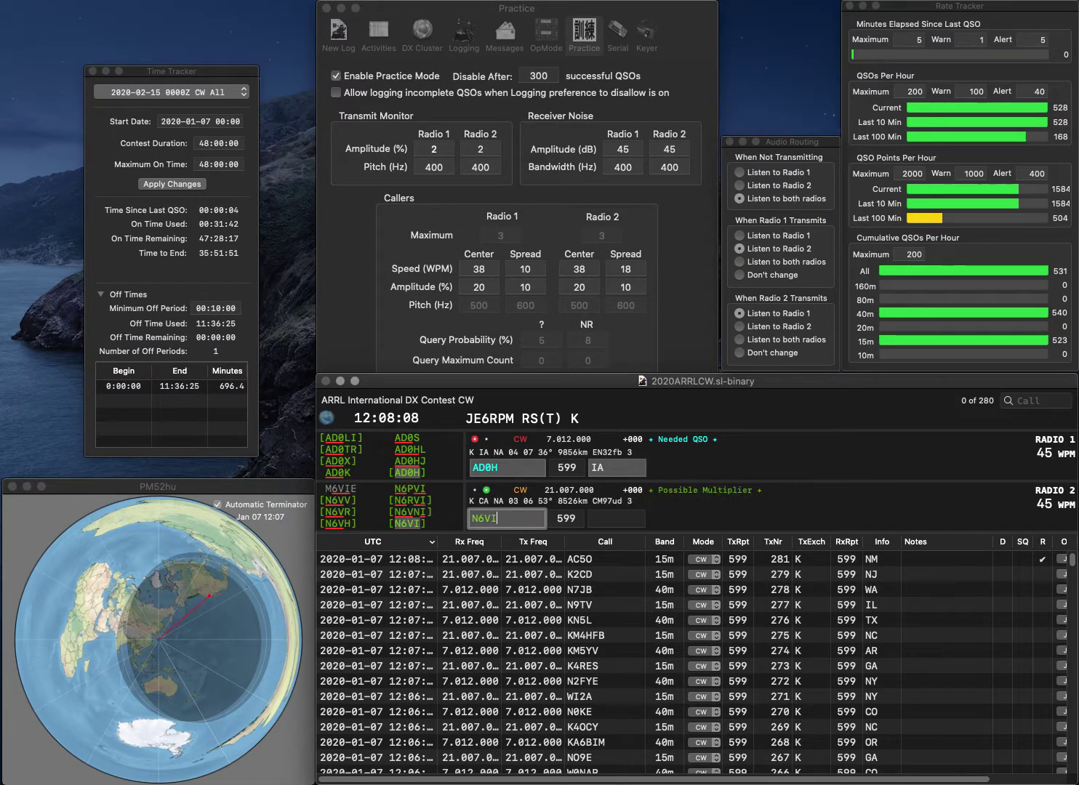
{"action": "key", "text": "Return"}
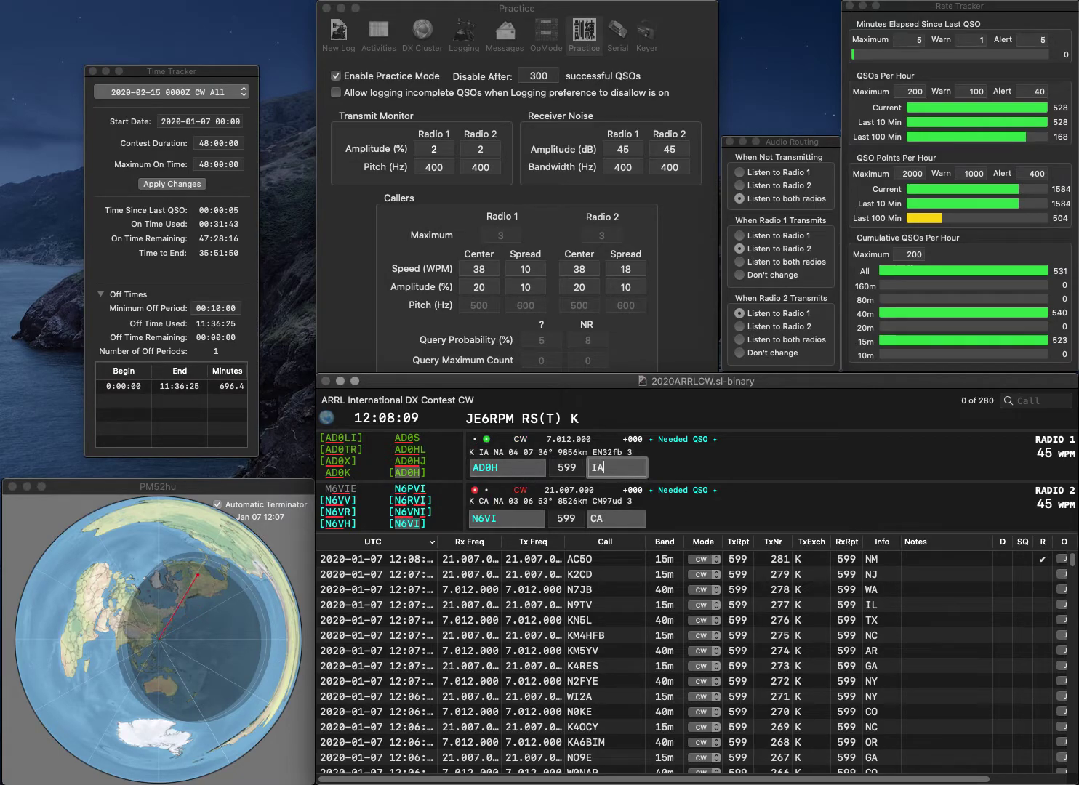
{"action": "key", "text": "Return"}
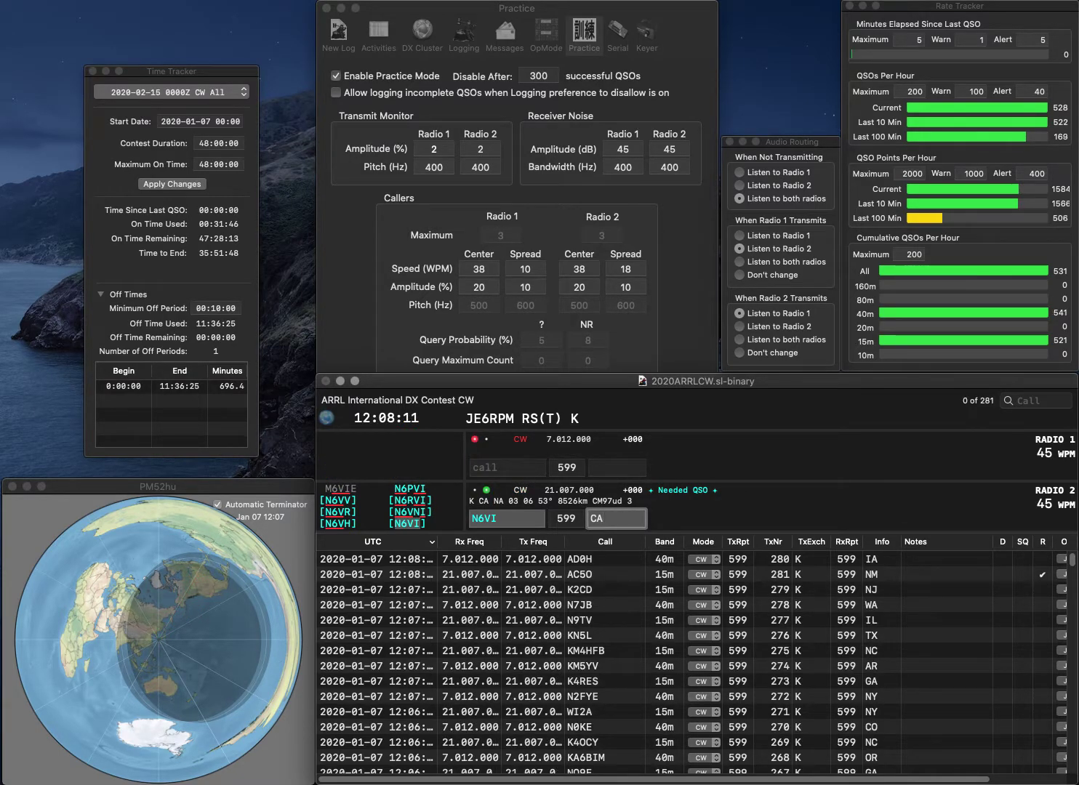
{"action": "key", "text": "Return"}
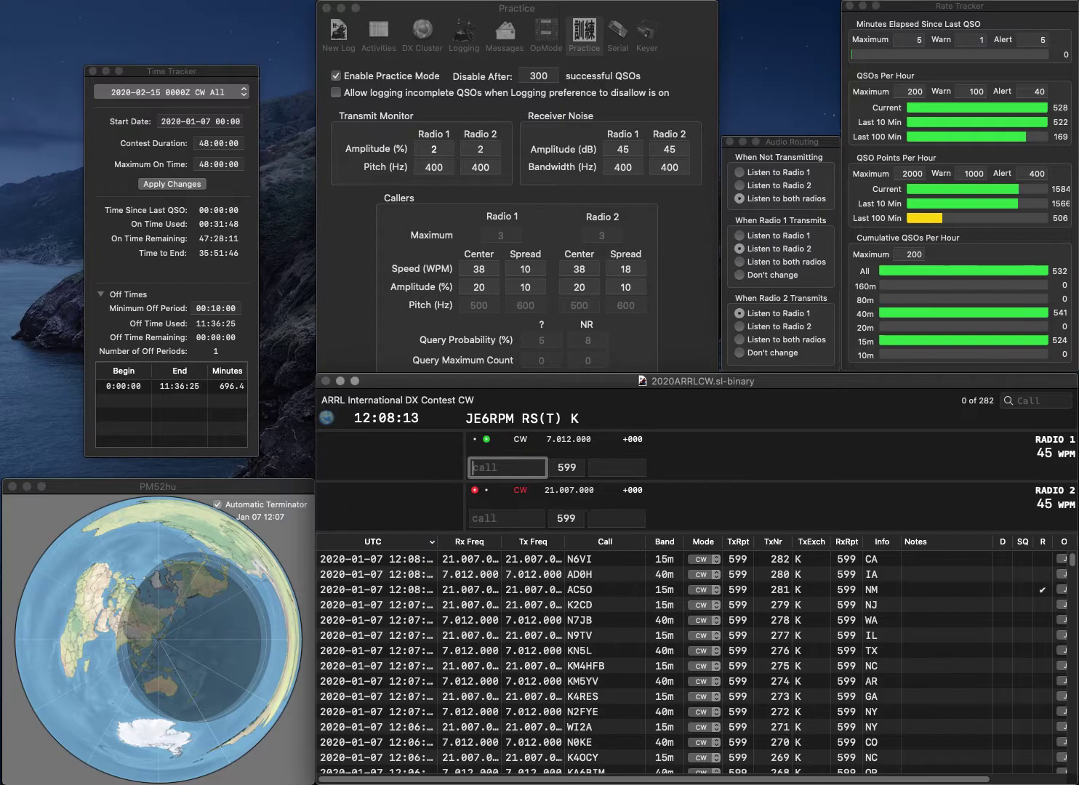
{"action": "type", "text": "W4HRL"}
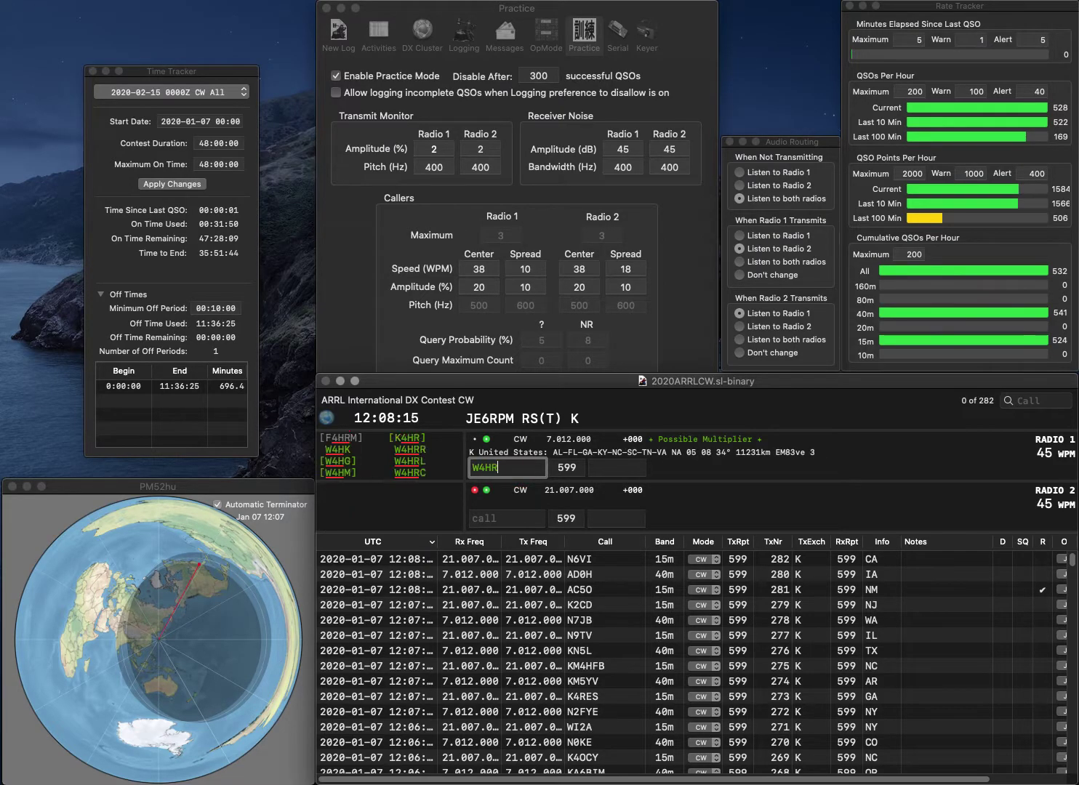
{"action": "key", "text": "Return"}
{"action": "type", "text": "NU2S"}
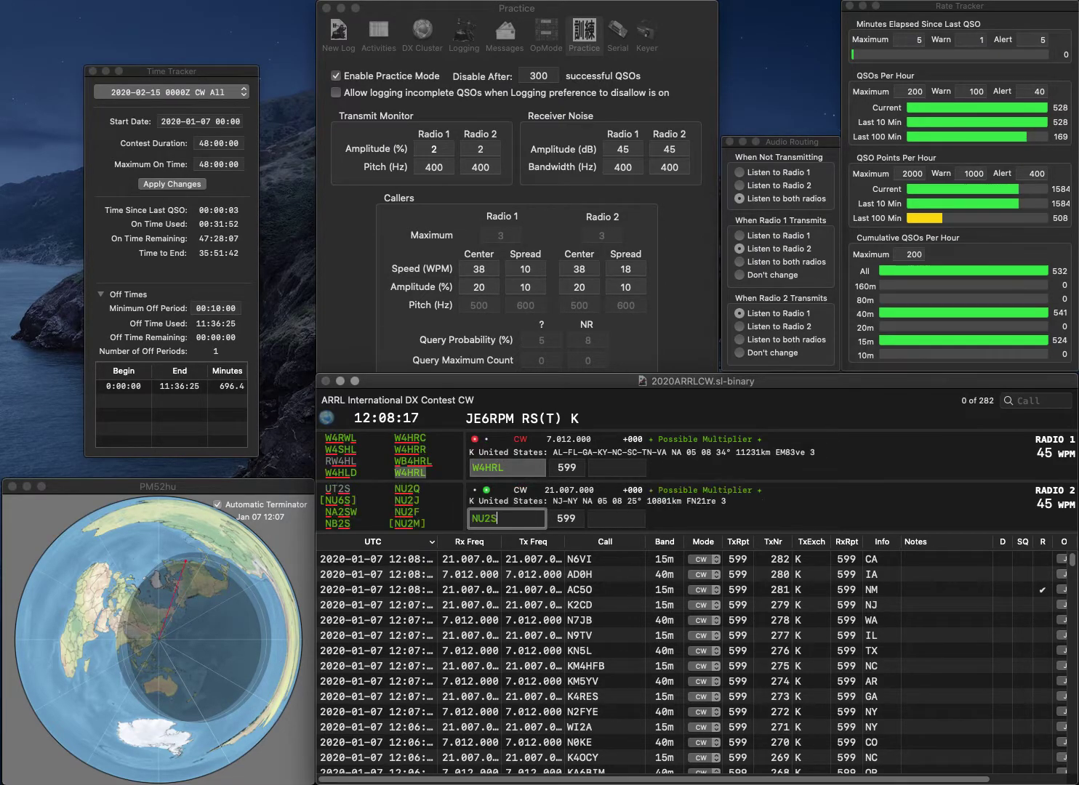
{"action": "key", "text": "BackSpace"}
{"action": "type", "text": "H"}
{"action": "key", "text": "Return"}
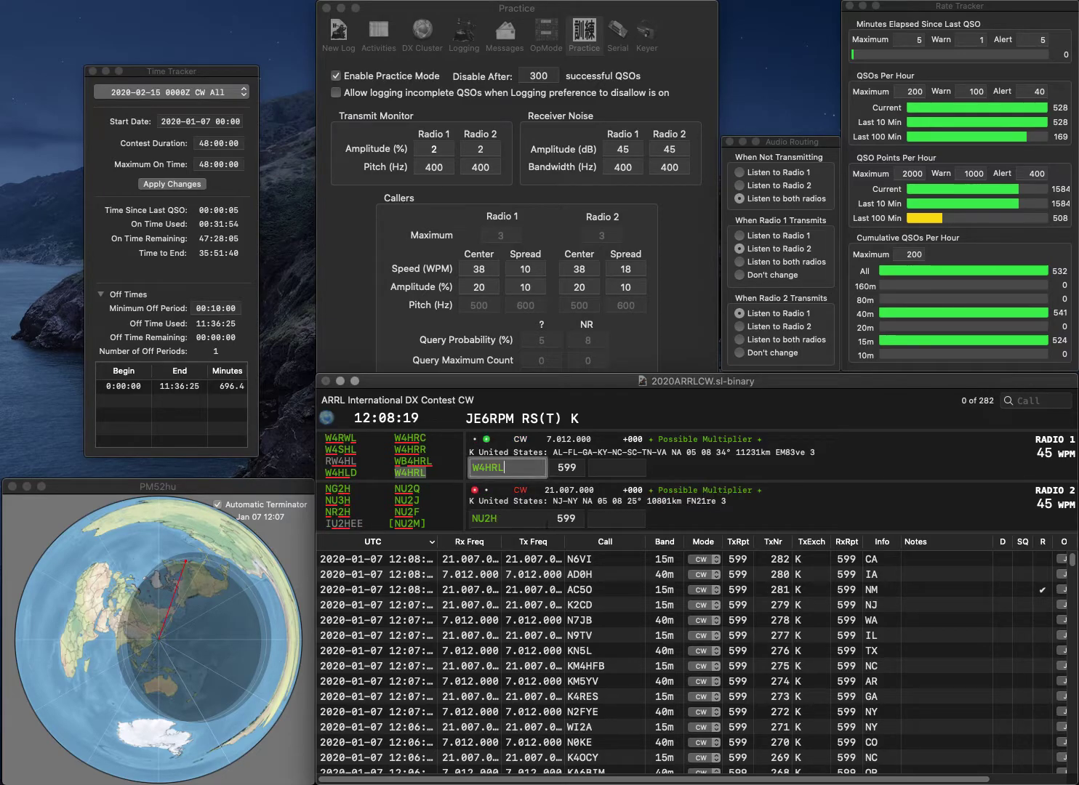
{"action": "type", "text": "FL"}
{"action": "key", "text": "Return"}
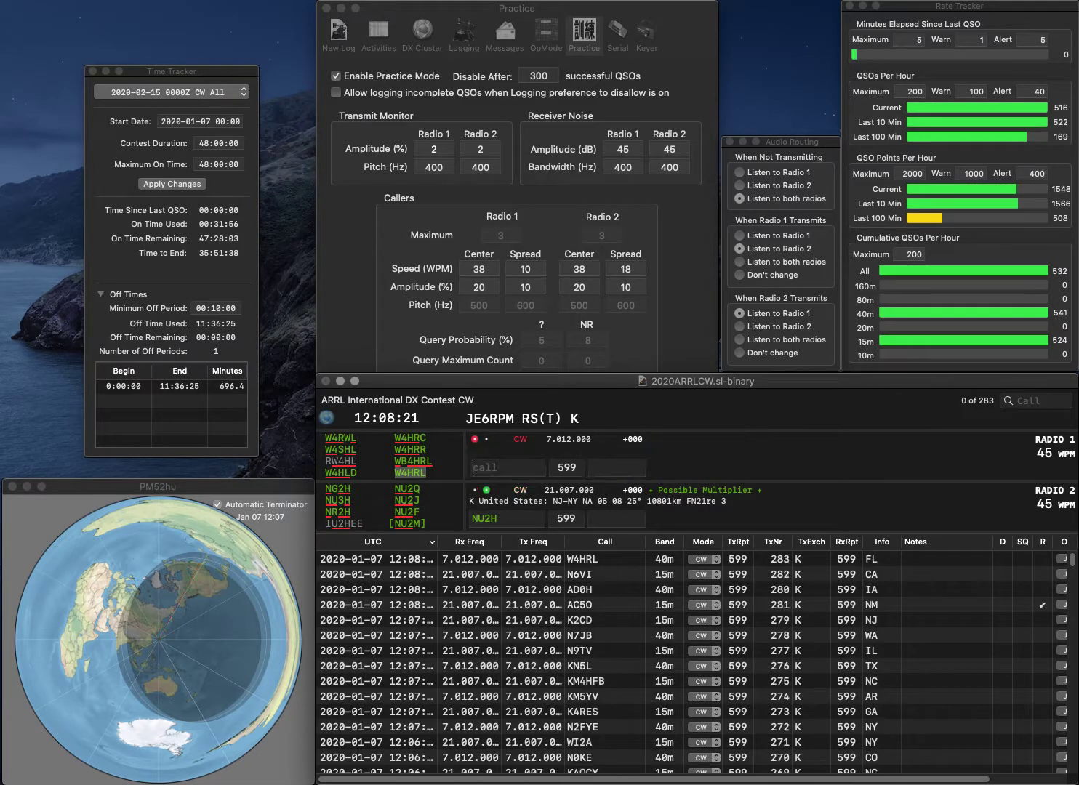
{"action": "key", "text": "Left"}
{"action": "key", "text": "Left"}
{"action": "key", "text": "Delete"}
{"action": "type", "text": "3"}
{"action": "key", "text": "Return"}
- Log NU3H on Radio 2 with exchange DE, and answer and log W3OD on Radio 1 with exchange PA
{"action": "type", "text": "W3"}
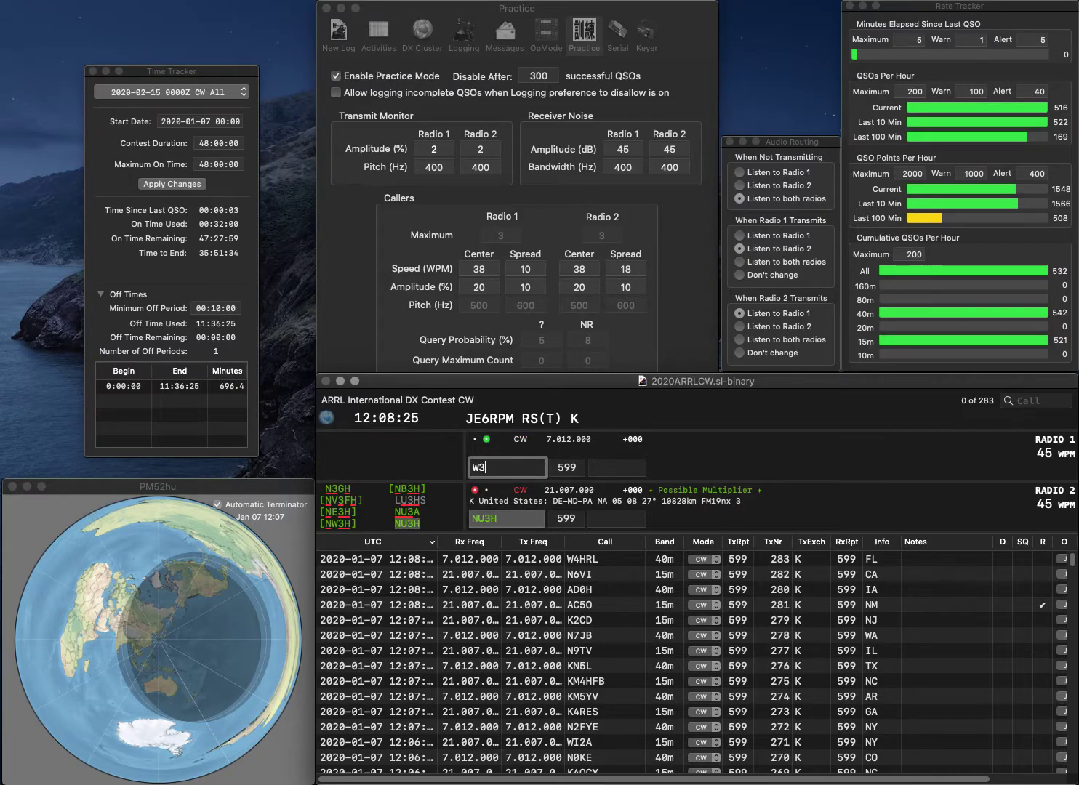
{"action": "type", "text": "OD"}
{"action": "key", "text": "Return"}
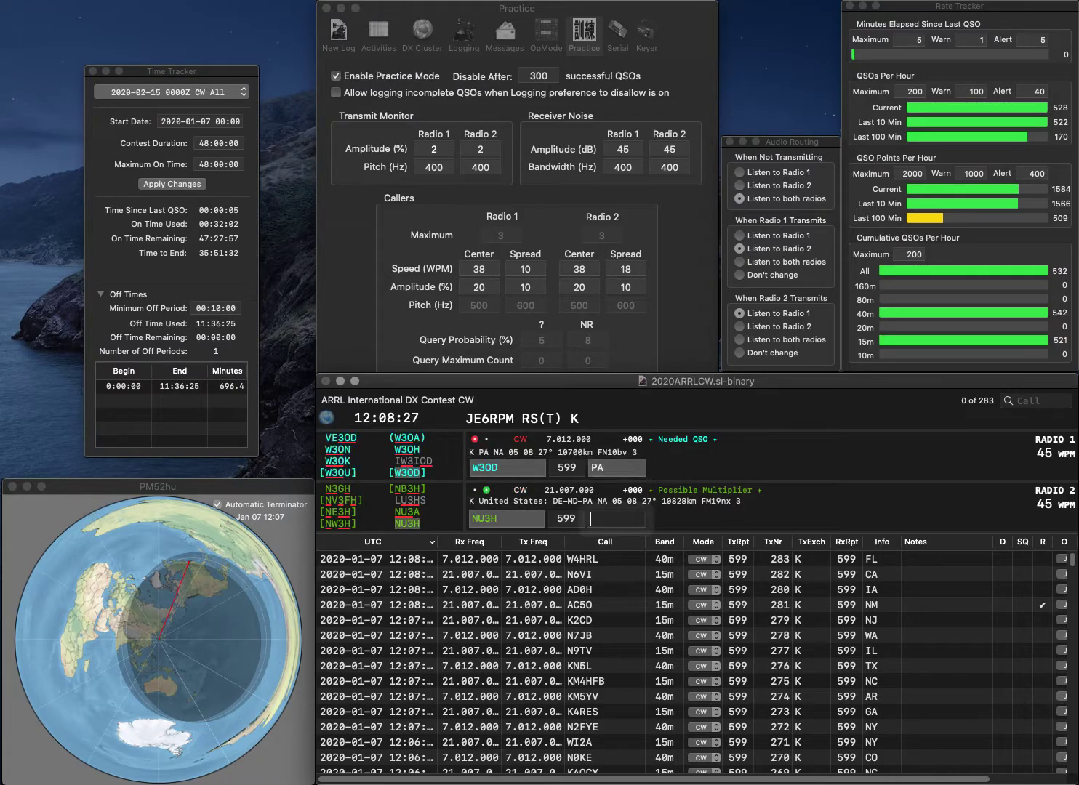
{"action": "type", "text": "DE"}
{"action": "key", "text": "Return"}
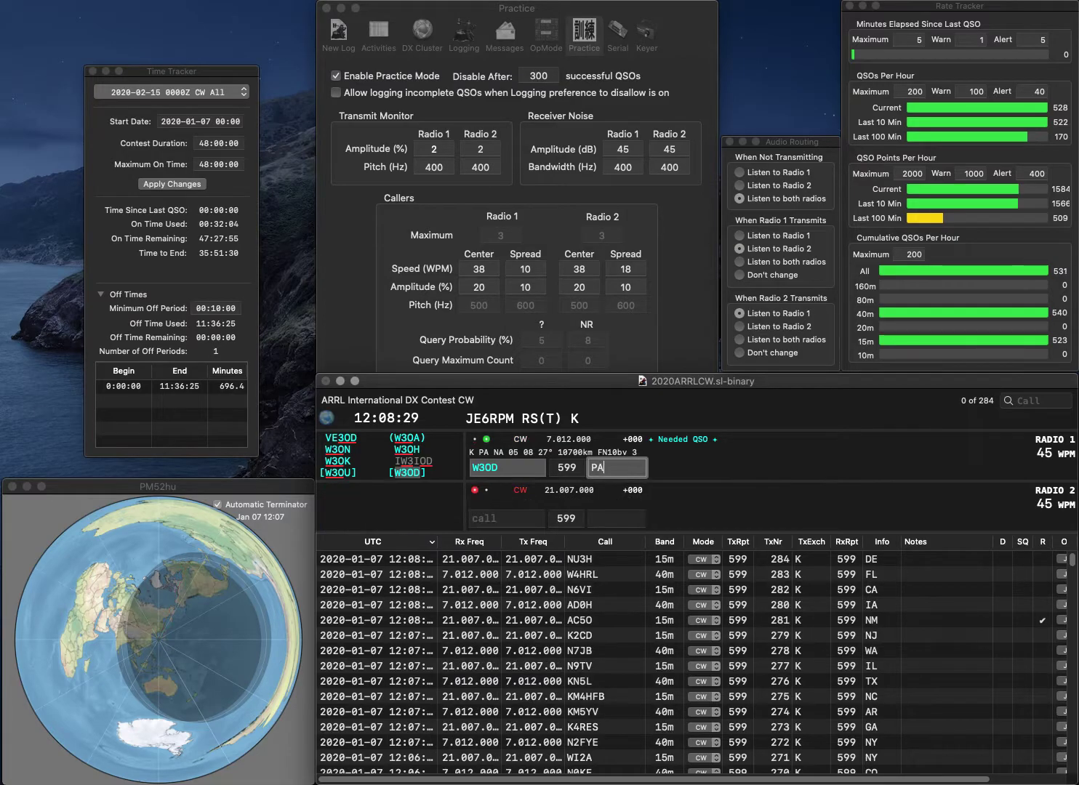
{"action": "key", "text": "Return"}
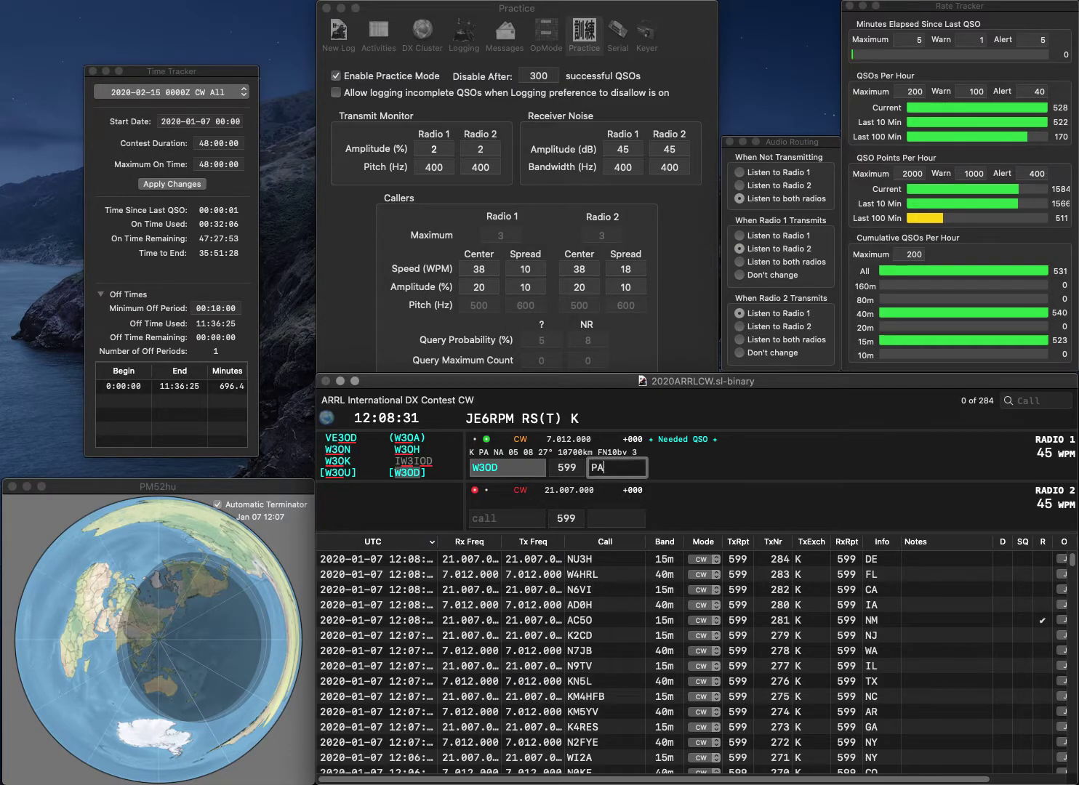
{"action": "type", "text": "K4"}
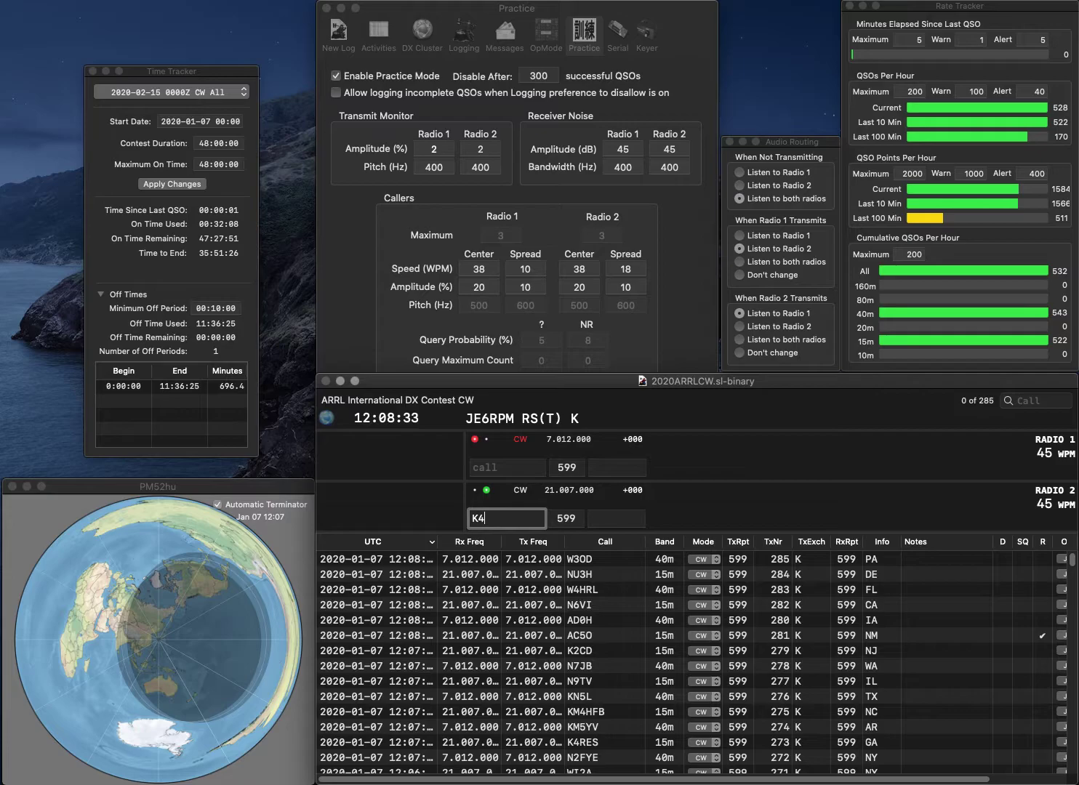
{"action": "type", "text": "LPQ"}
{"action": "key", "text": "Return"}
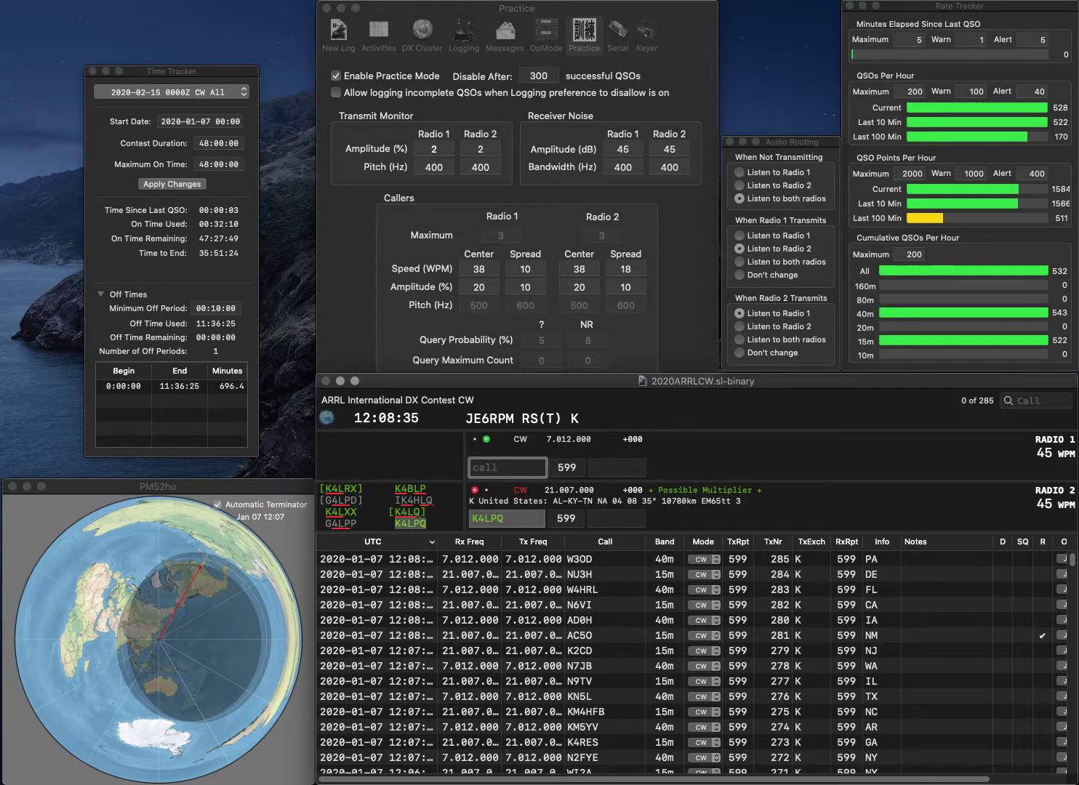
{"action": "type", "text": "W6KJ"}
{"action": "key", "text": "Return"}
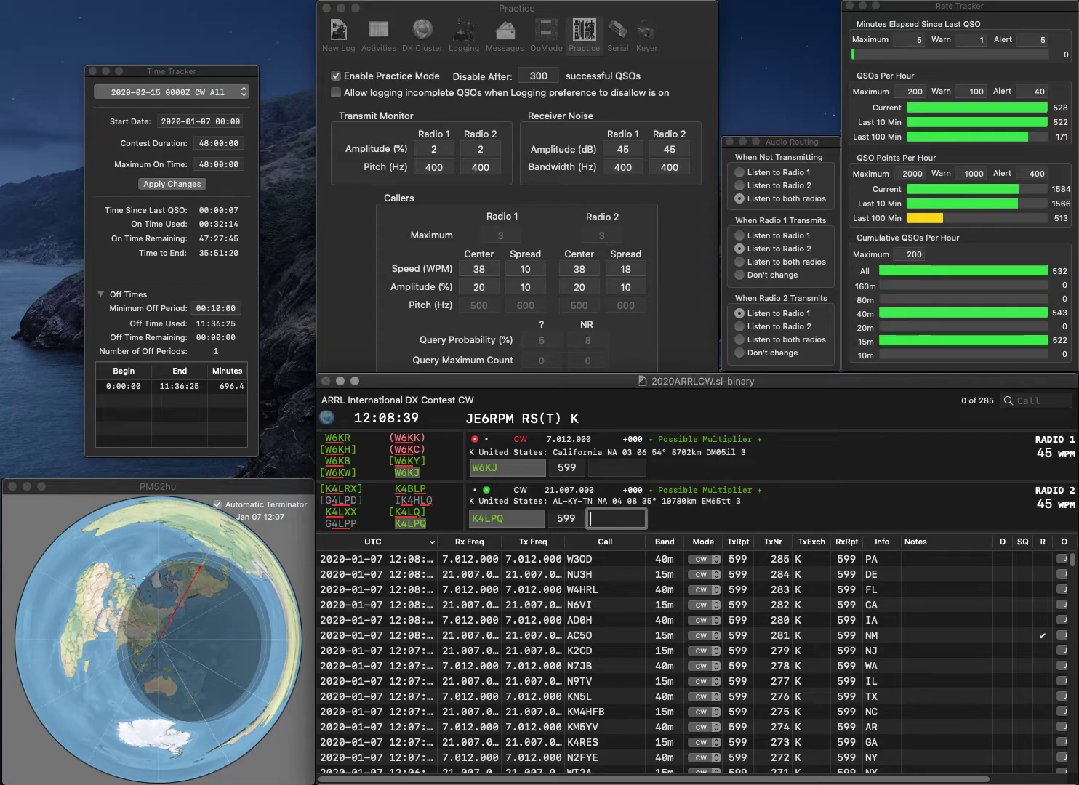
{"action": "type", "text": "AL"}
{"action": "key", "text": "Return"}
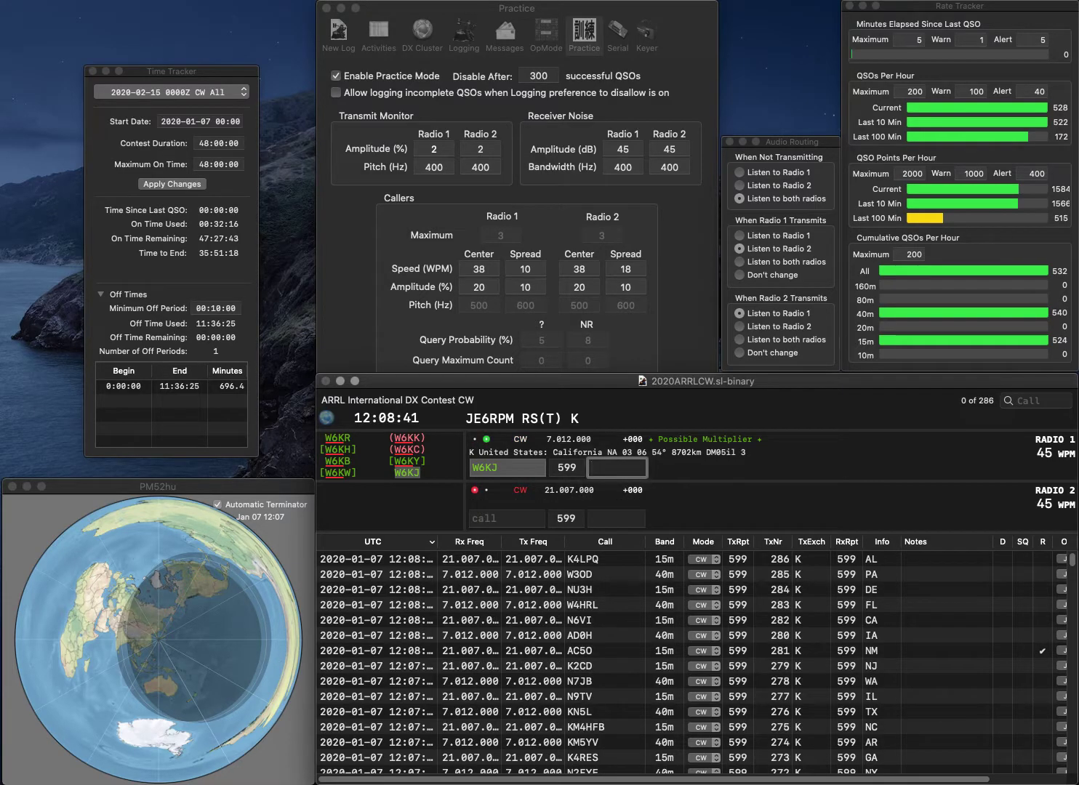
{"action": "key", "text": "Return"}
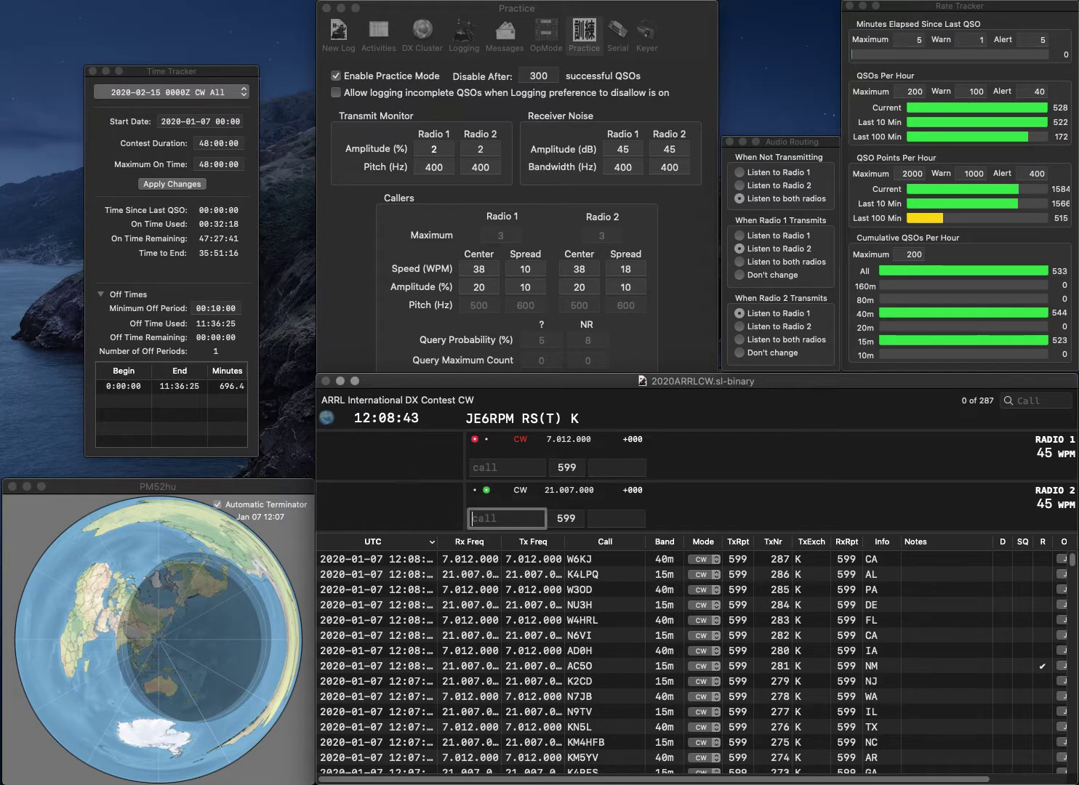
- Answer AB8X on Radio 2 and send the partial call BA on Radio 1
{"action": "type", "text": "AB8X"}
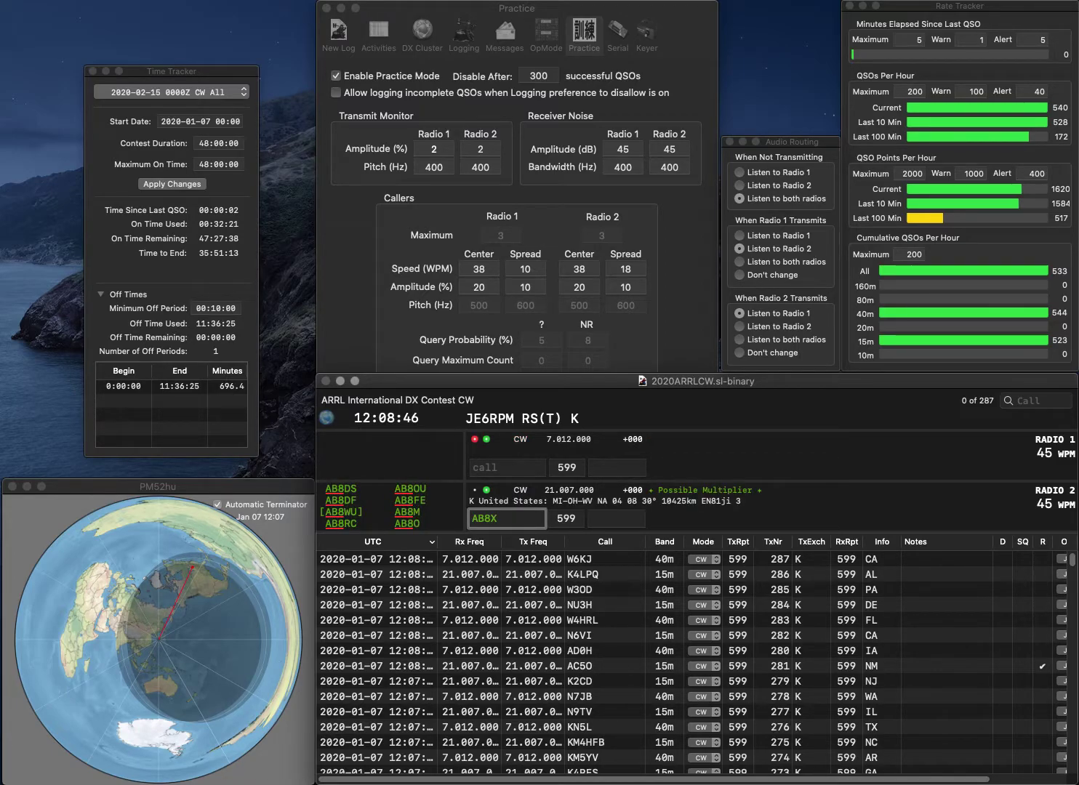
{"action": "key", "text": "Return"}
{"action": "type", "text": "BA"}
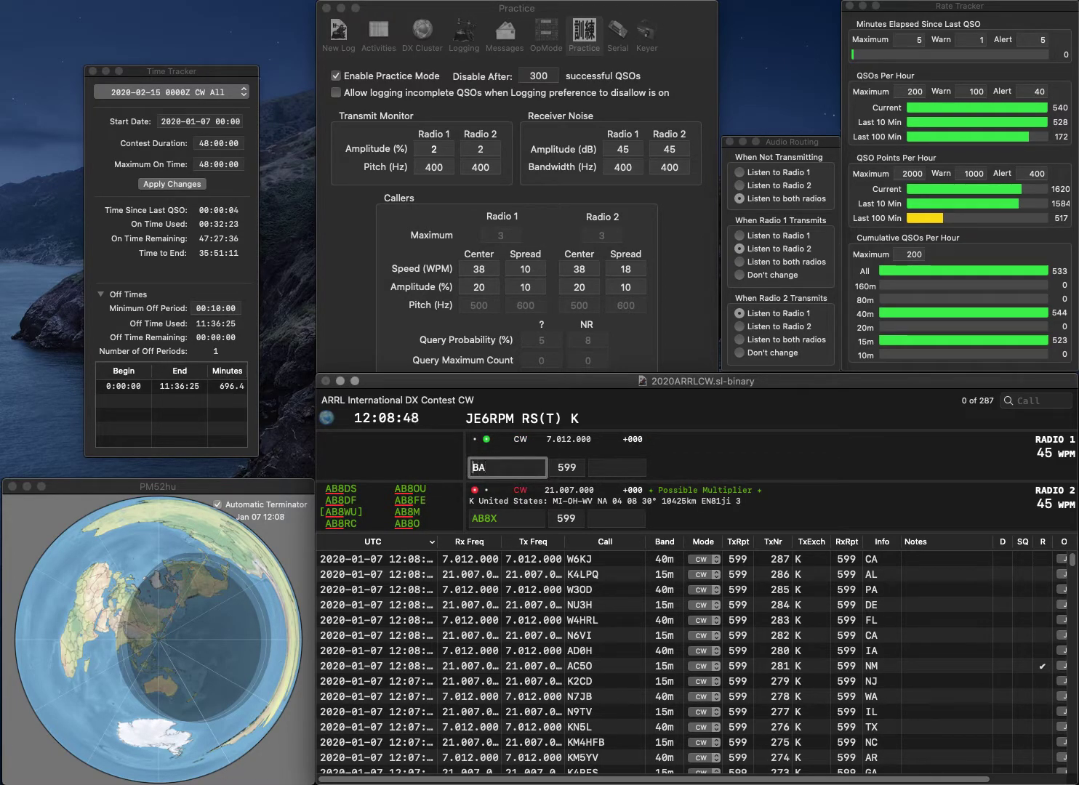
{"action": "key", "text": "Return"}
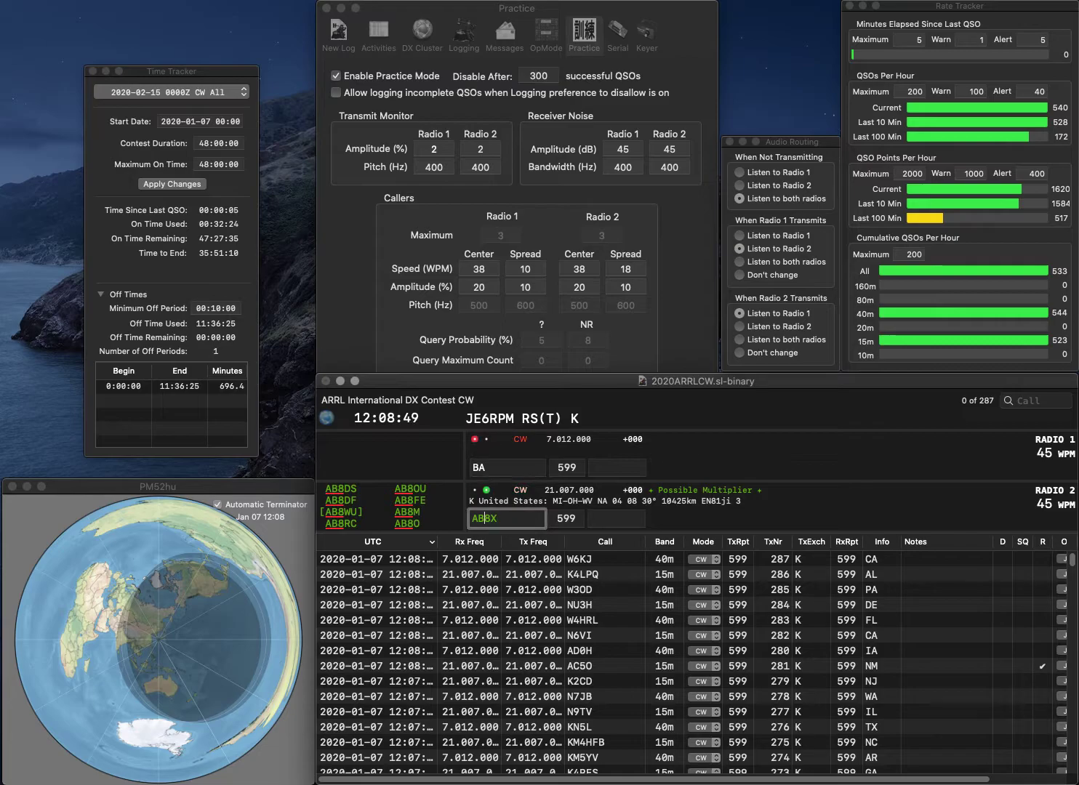
{"action": "key", "text": "BackSpace"}
{"action": "type", "text": "D"}
{"action": "key", "text": "Right"}
{"action": "key", "text": "BackSpace"}
{"action": "type", "text": "7"}
{"action": "key", "text": "Right"}
{"action": "type", "text": "G"}
{"action": "key", "text": "Return"}
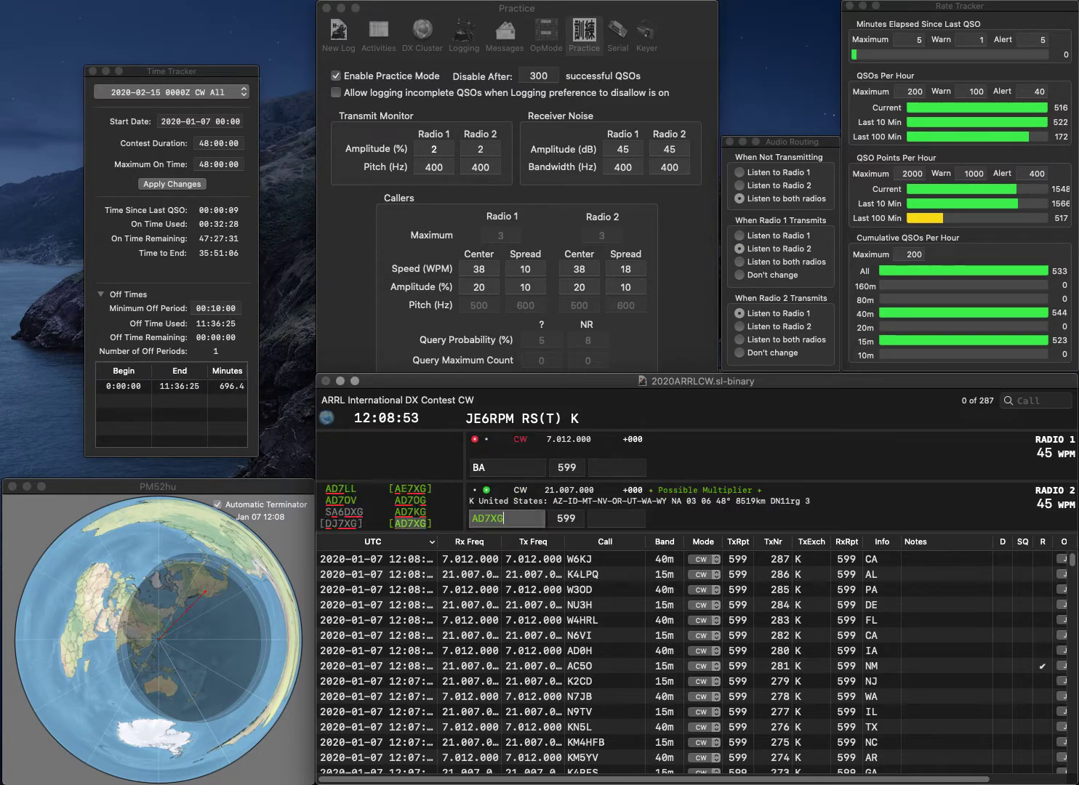
{"action": "type", "text": "AB4"}
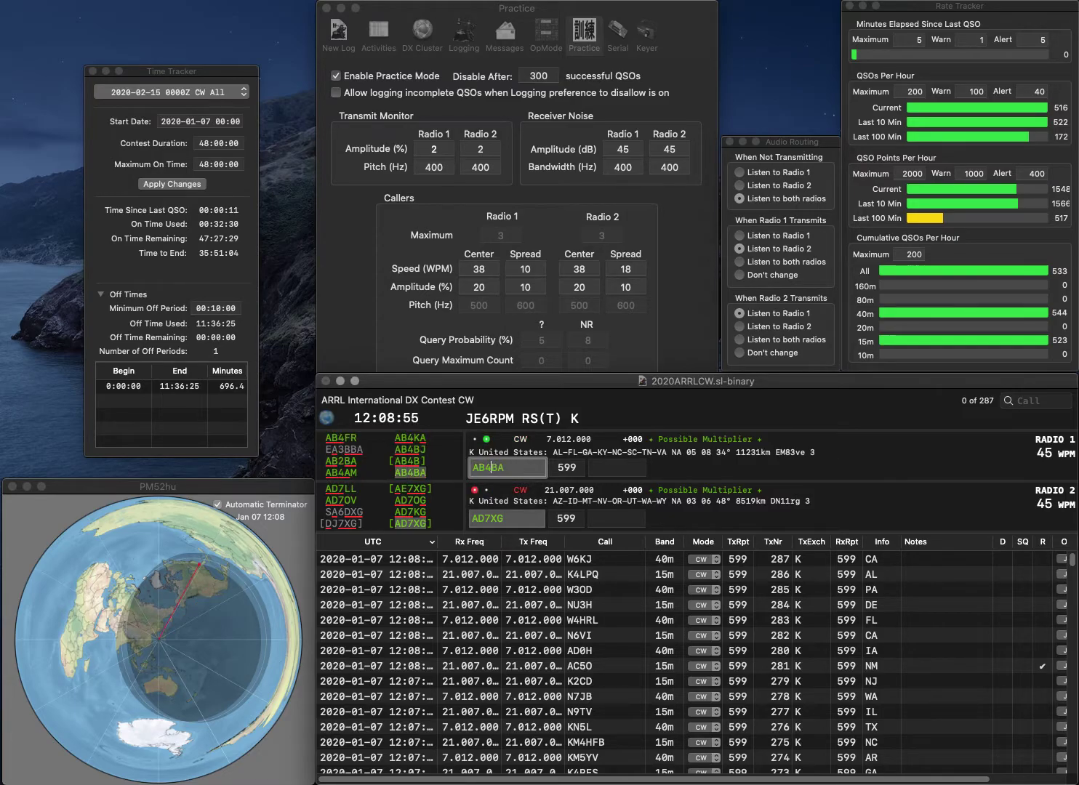
{"action": "key", "text": "Return"}
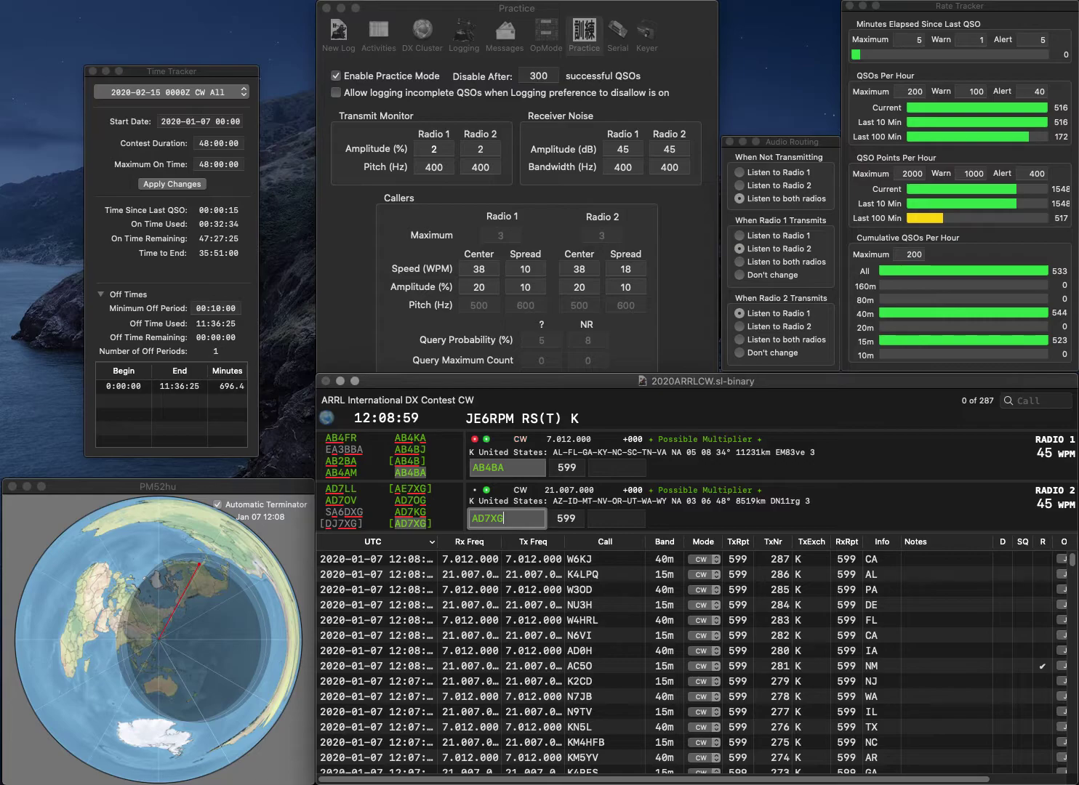
- Log AD7XG on Radio 2 with exchange WA and AB4BA on Radio 1 with exchange NC
{"action": "key", "text": "space"}
{"action": "type", "text": "WA"}
{"action": "key", "text": "Return"}
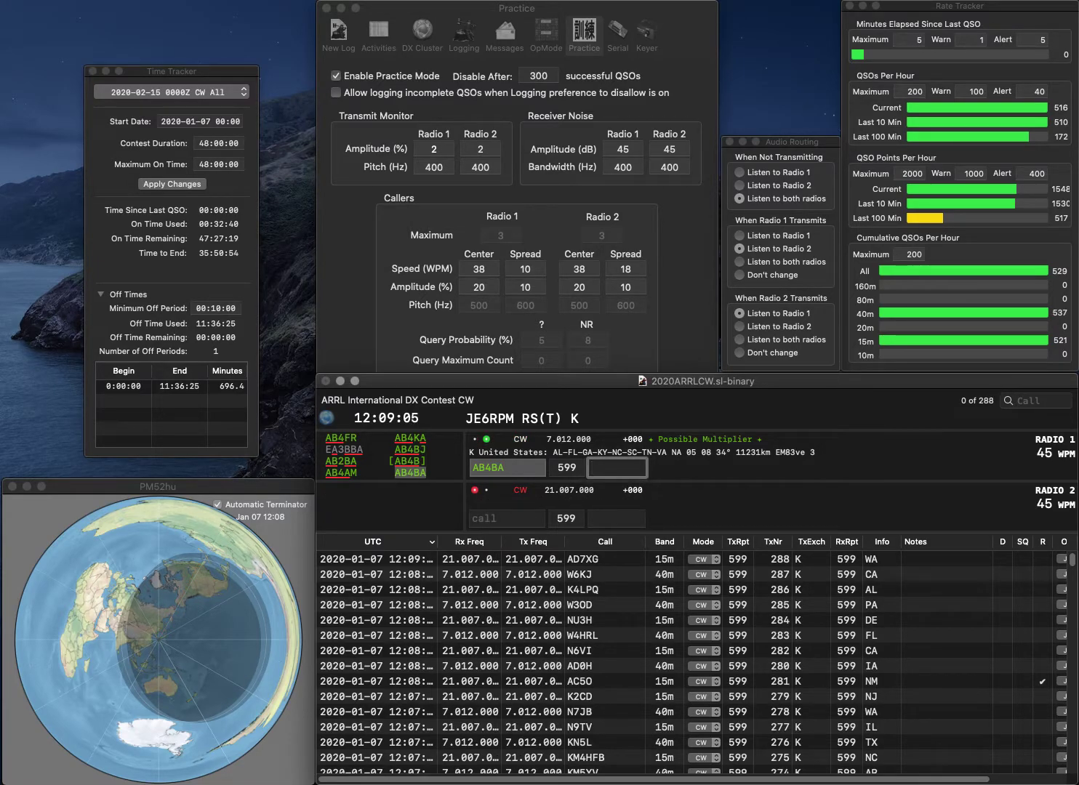
{"action": "key", "text": "Return"}
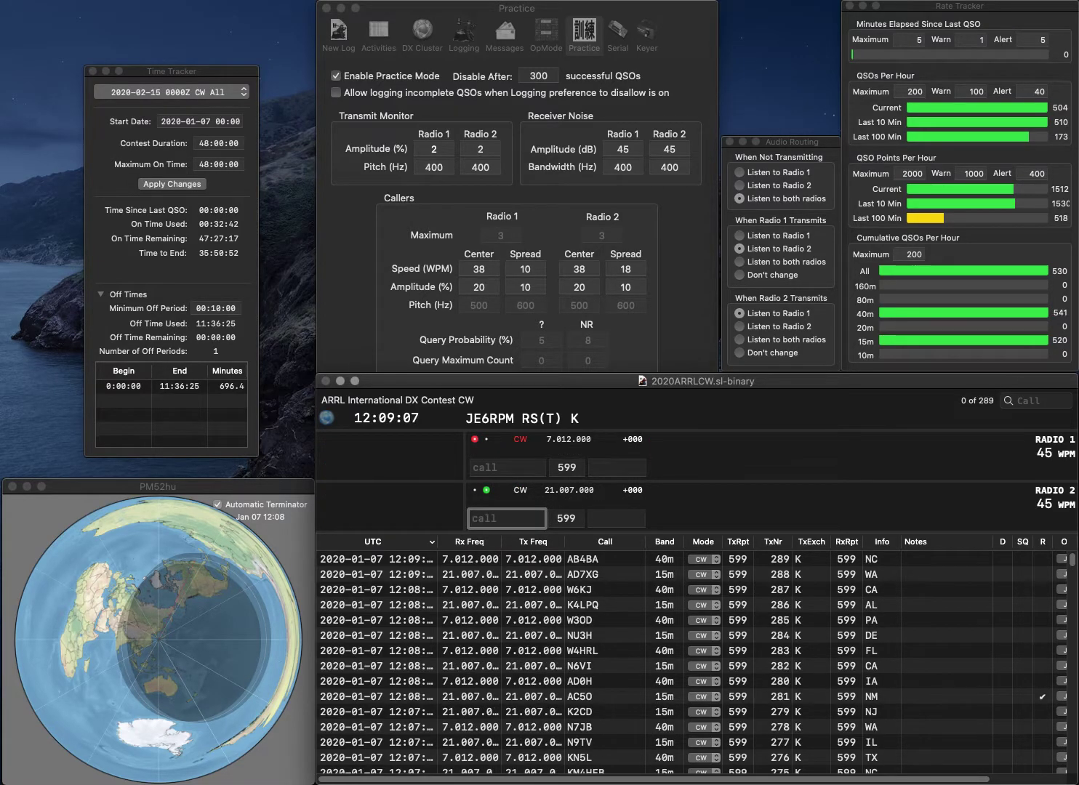
- Enter WB2AMU as the Radio 2 call, fixing the miscopied prefix, and answer it
{"action": "type", "text": "W62AM"}
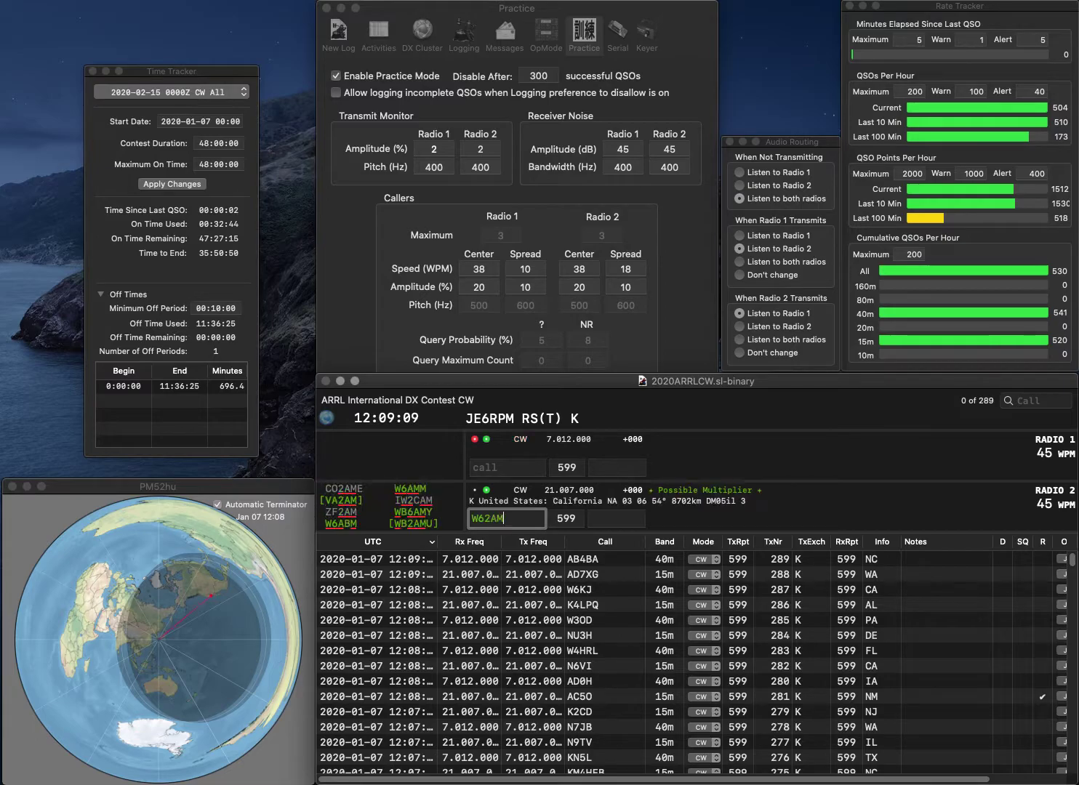
{"action": "key", "text": "BackSpace"}
{"action": "type", "text": "B2AM"}
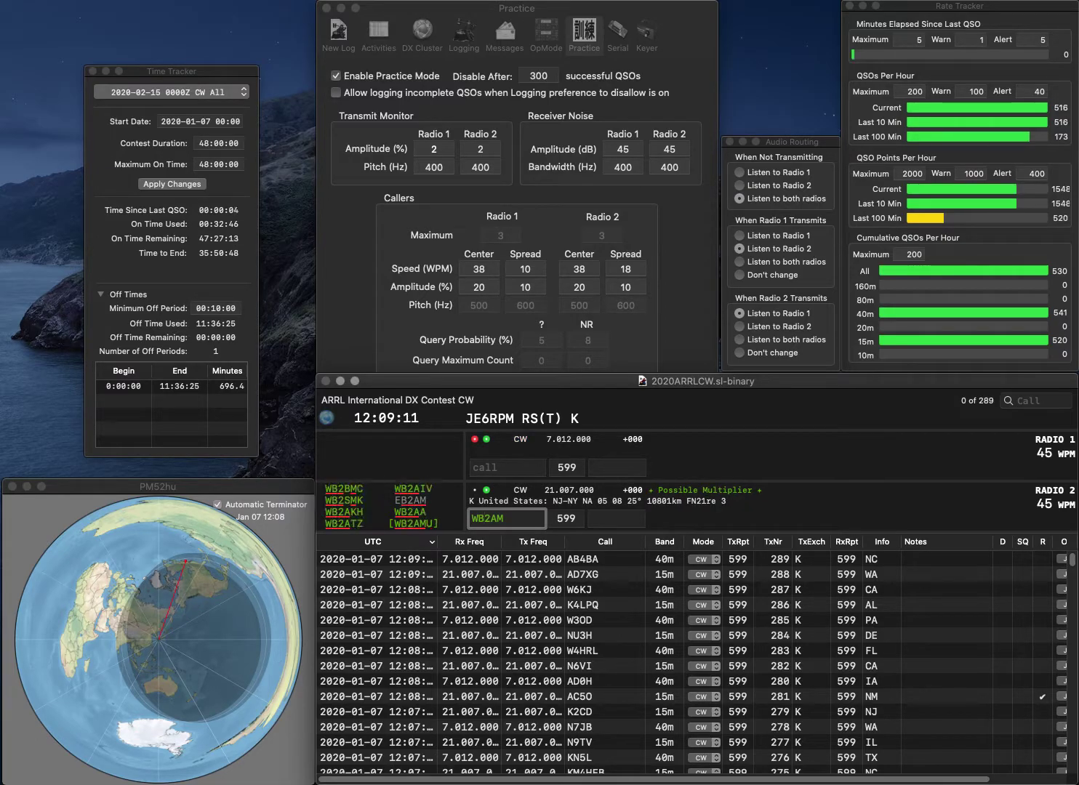
{"action": "type", "text": "U"}
{"action": "key", "text": "Return"}
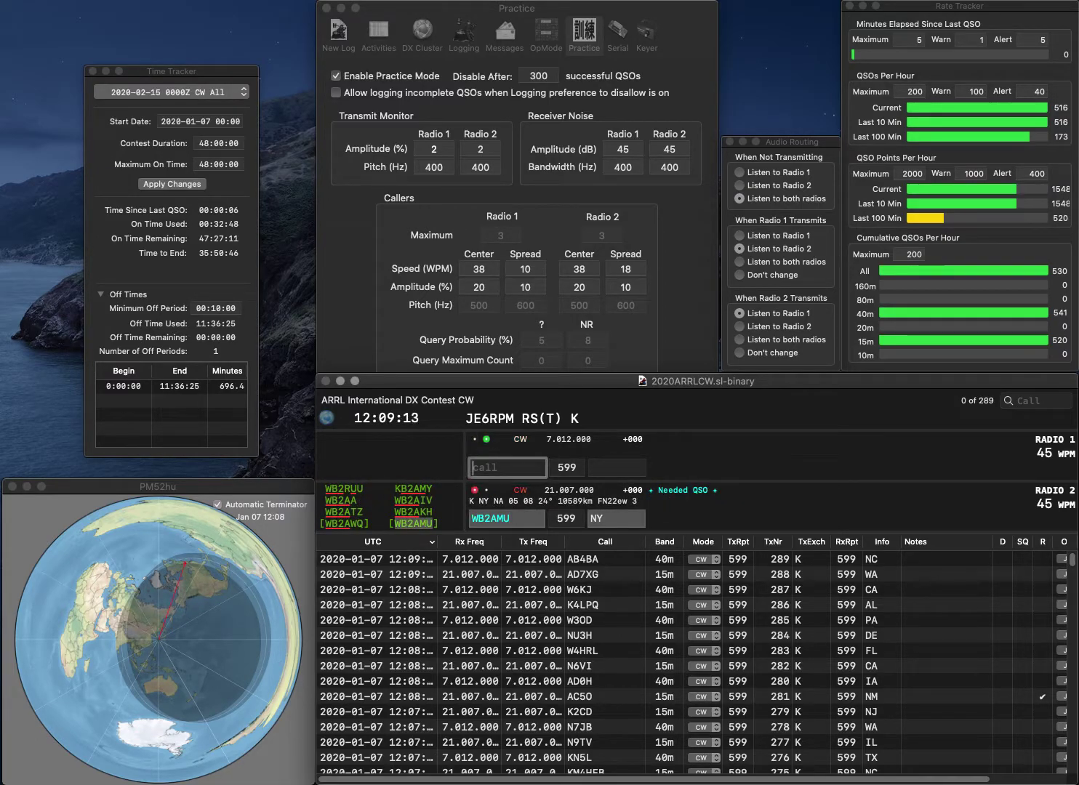
- Answer N1EMS on Radio 1, and log WB2AMU on Radio 2 with exchange NY
{"action": "type", "text": "W1EMS"}
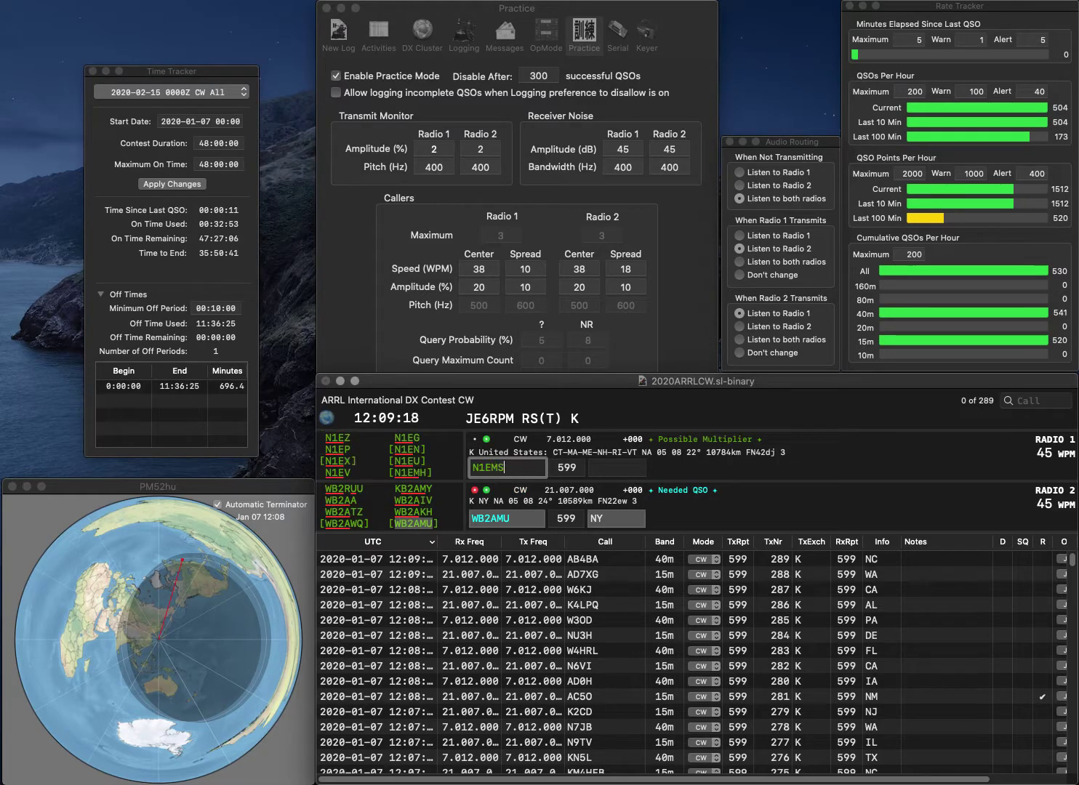
{"action": "key", "text": "Return"}
{"action": "key", "text": "Return"}
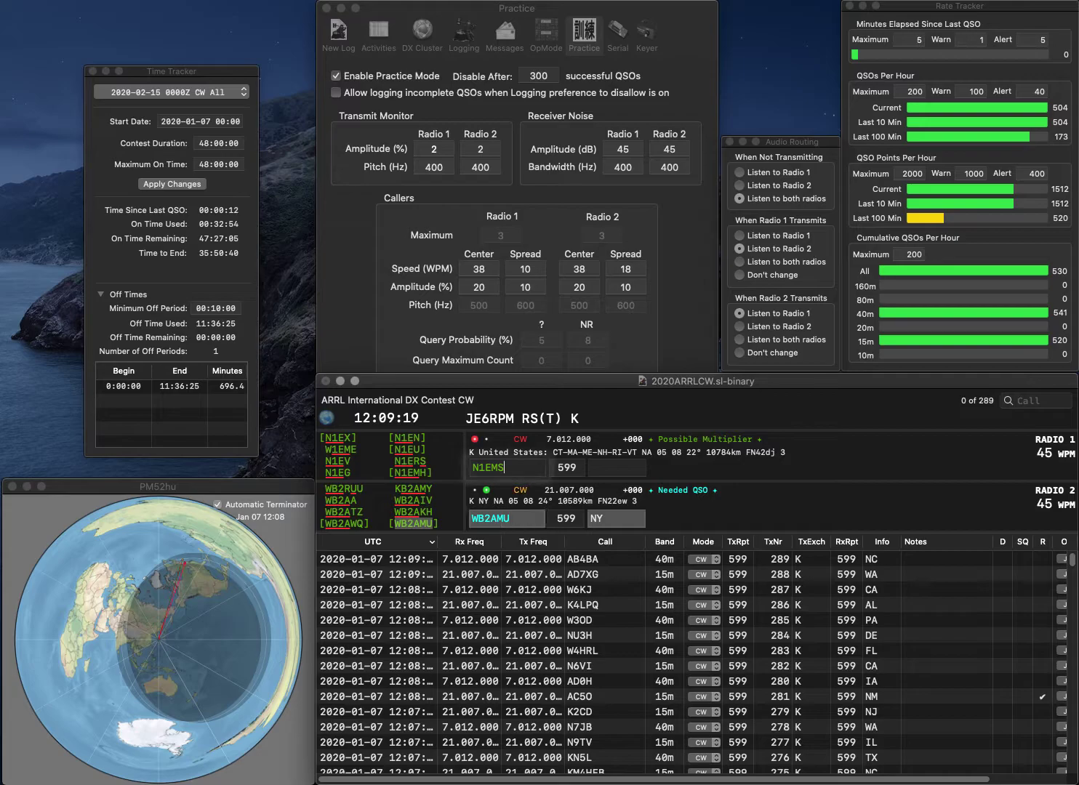
{"action": "key", "text": "BackSpace"}
{"action": "type", "text": "H"}
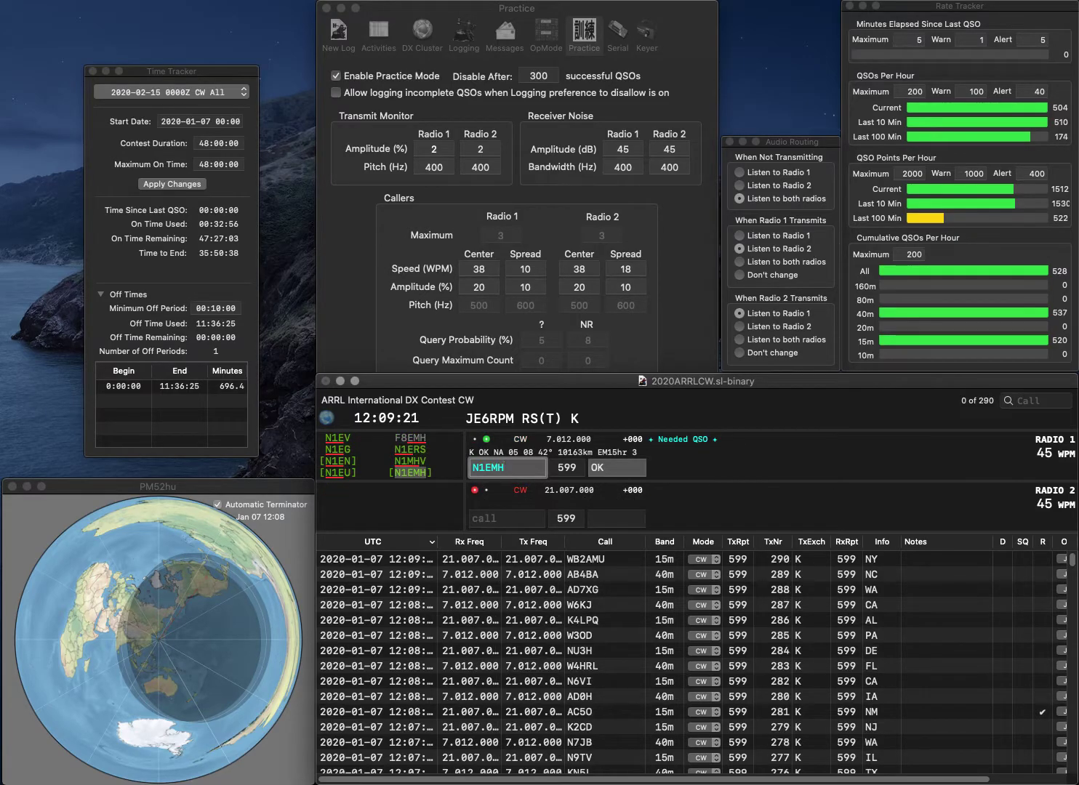
{"action": "key", "text": "Return"}
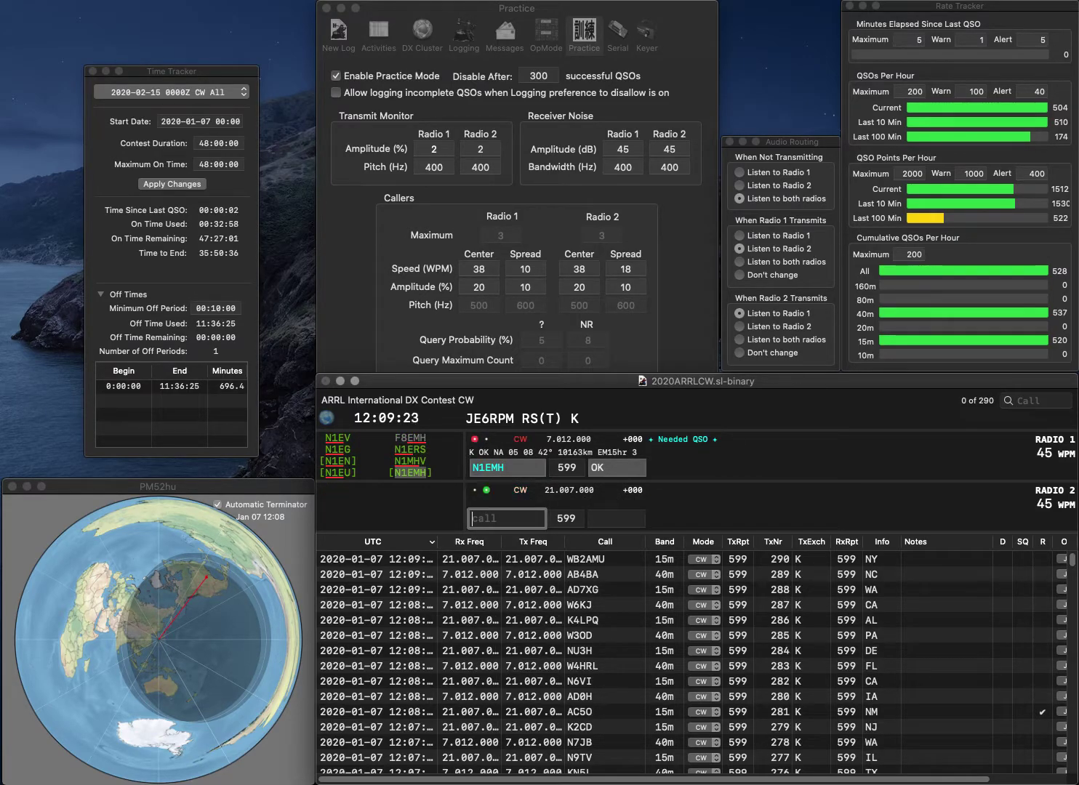
{"action": "type", "text": "W9LIZ"}
{"action": "key", "text": "Return"}
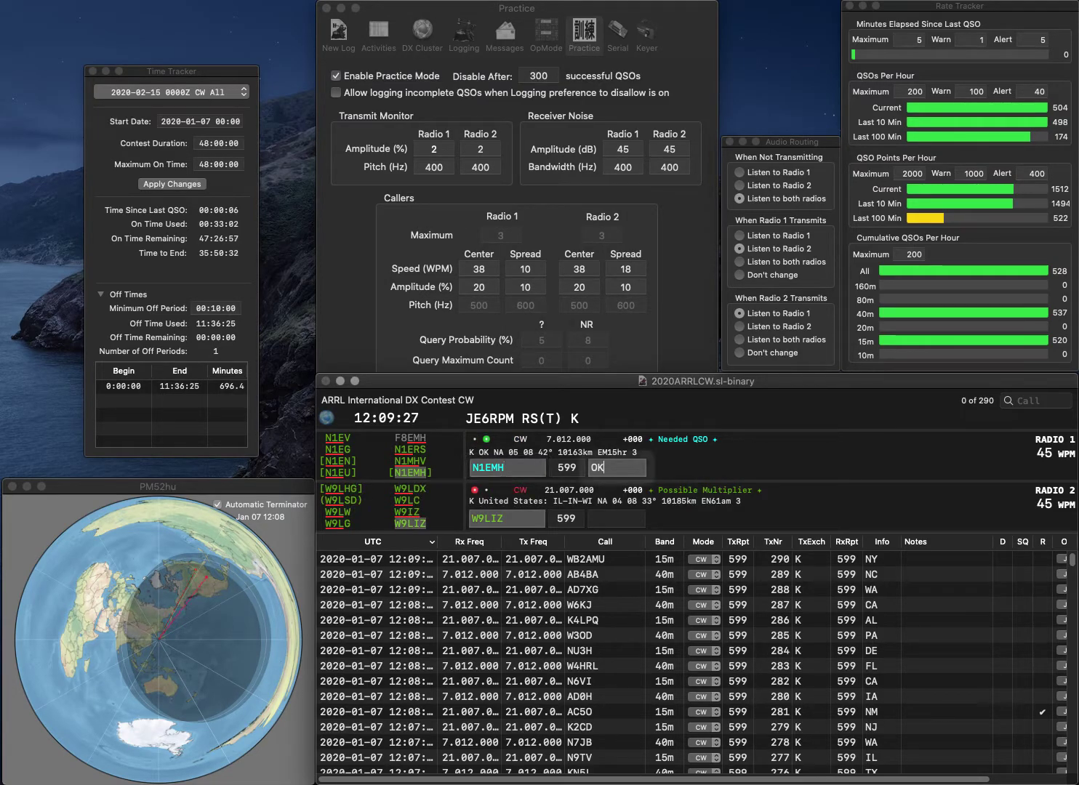
{"action": "key", "text": "Return"}
- Log W9LIZ on Radio 2 with exchange IL, and answer W5JZ on Radio 1
{"action": "key", "text": "space"}
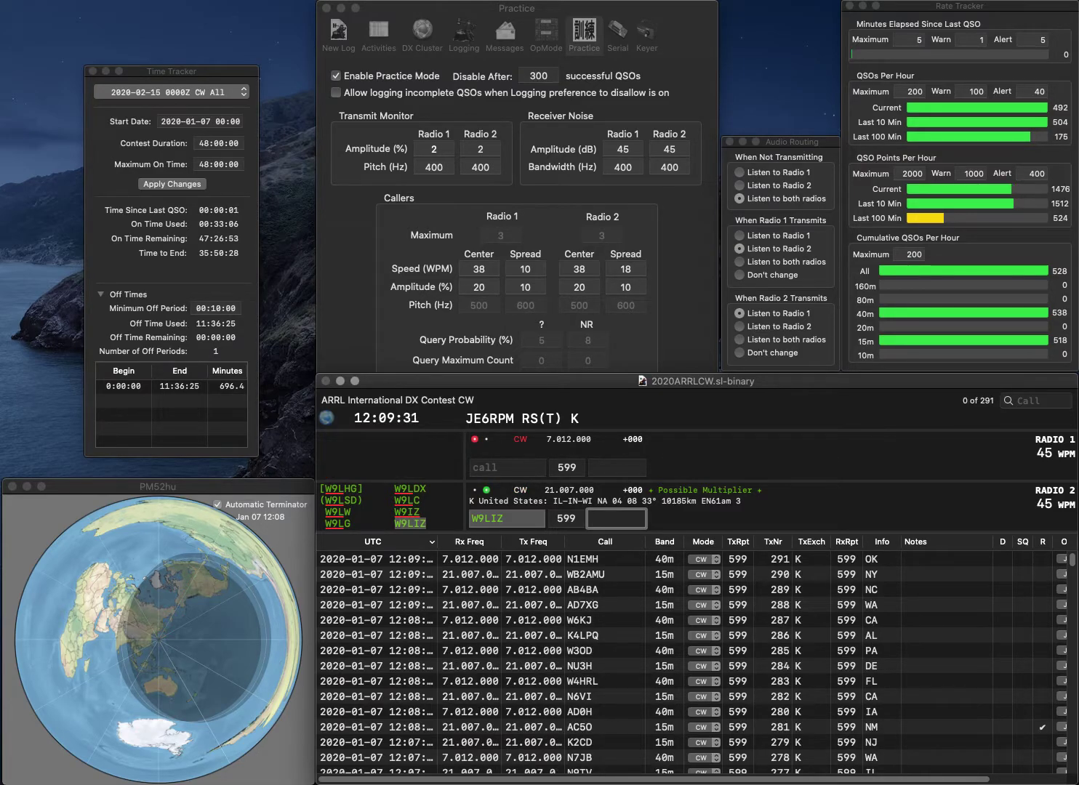
{"action": "key", "text": "Return"}
{"action": "type", "text": "W5JZ"}
{"action": "key", "text": "Return"}
{"action": "type", "text": "VE5OLB"}
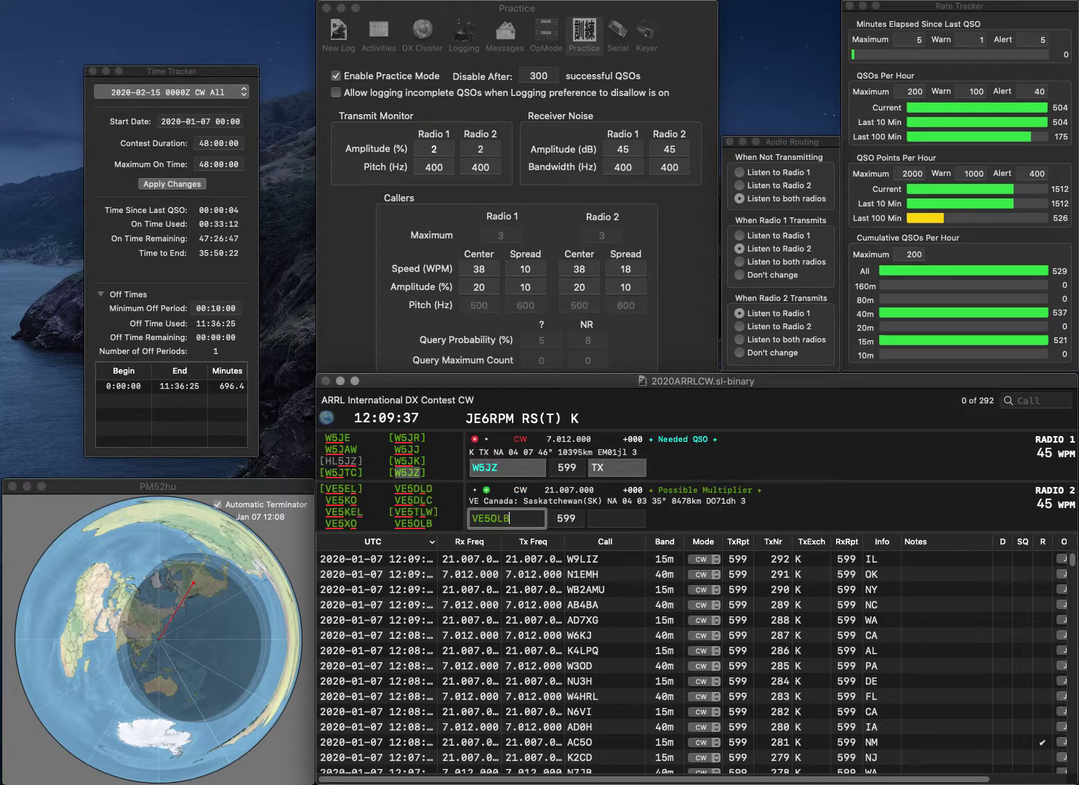
{"action": "key", "text": "Return"}
{"action": "type", "text": "SK"}
{"action": "key", "text": "Tab"}
{"action": "key", "text": "Tab"}
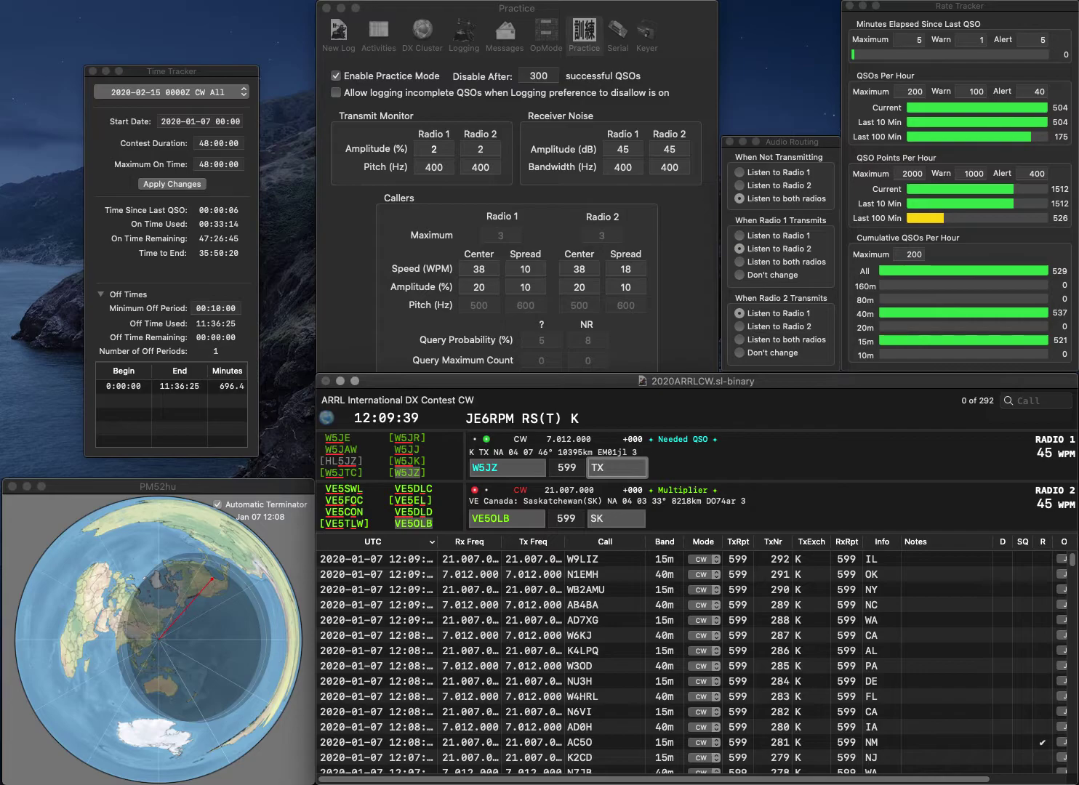
{"action": "key", "text": "Return"}
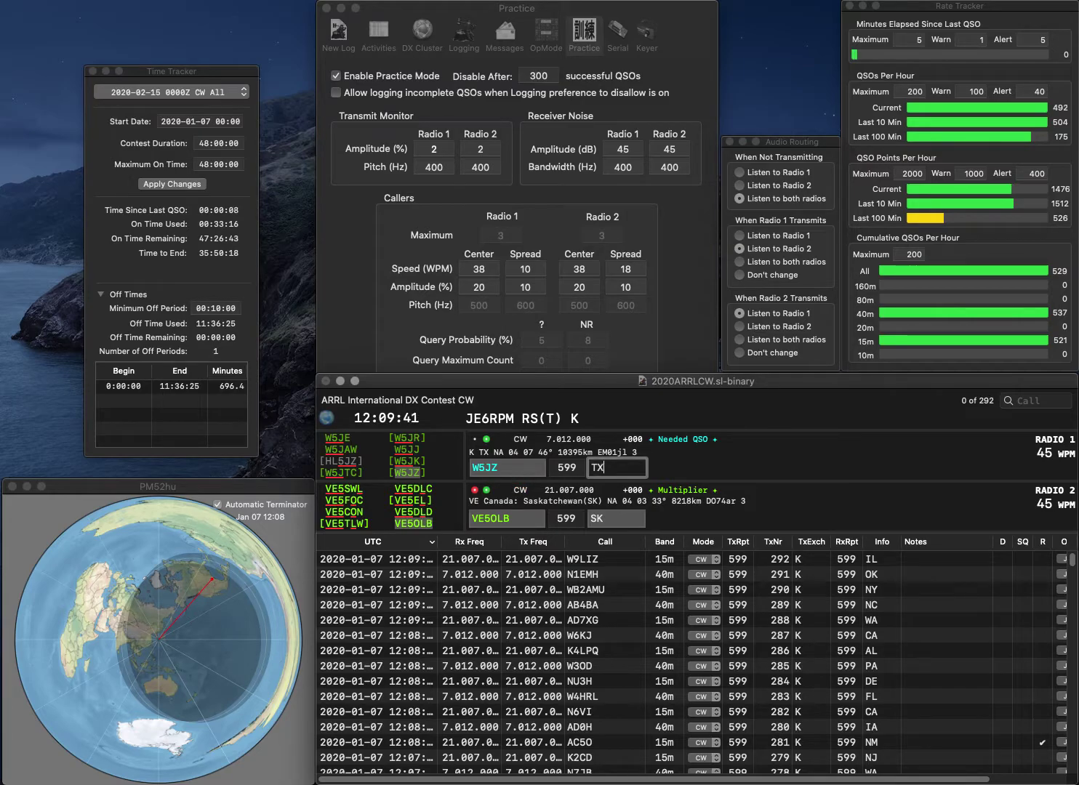
{"action": "key", "text": "Return"}
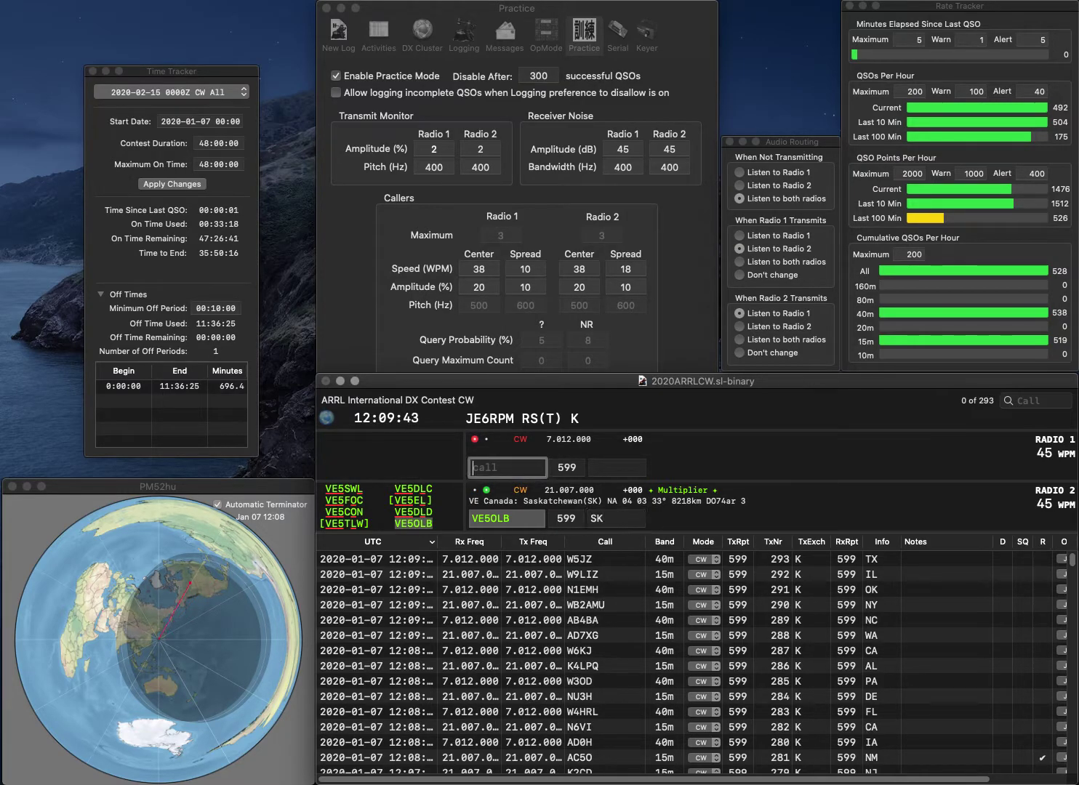
- Answer and log W4QO on Radio 1 with exchange AL, and answer K4YL on Radio 2
{"action": "type", "text": "W4QO"}
{"action": "key", "text": "Return"}
{"action": "type", "text": "K"}
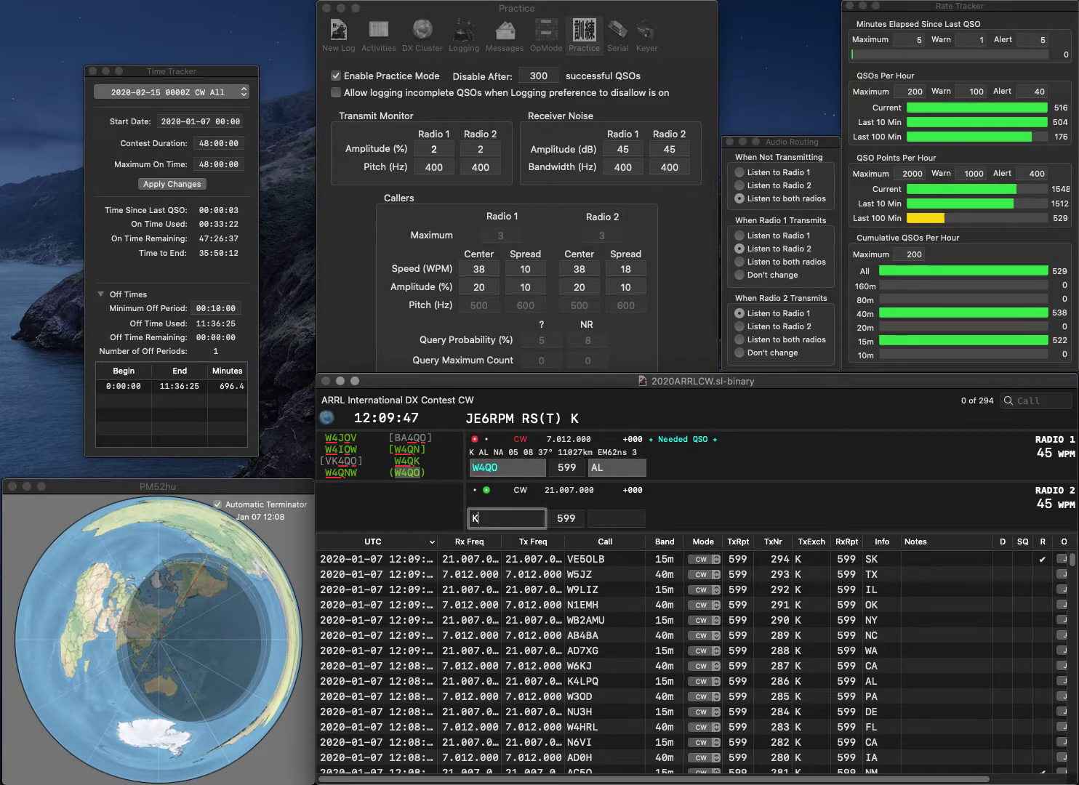
{"action": "type", "text": "4YL"}
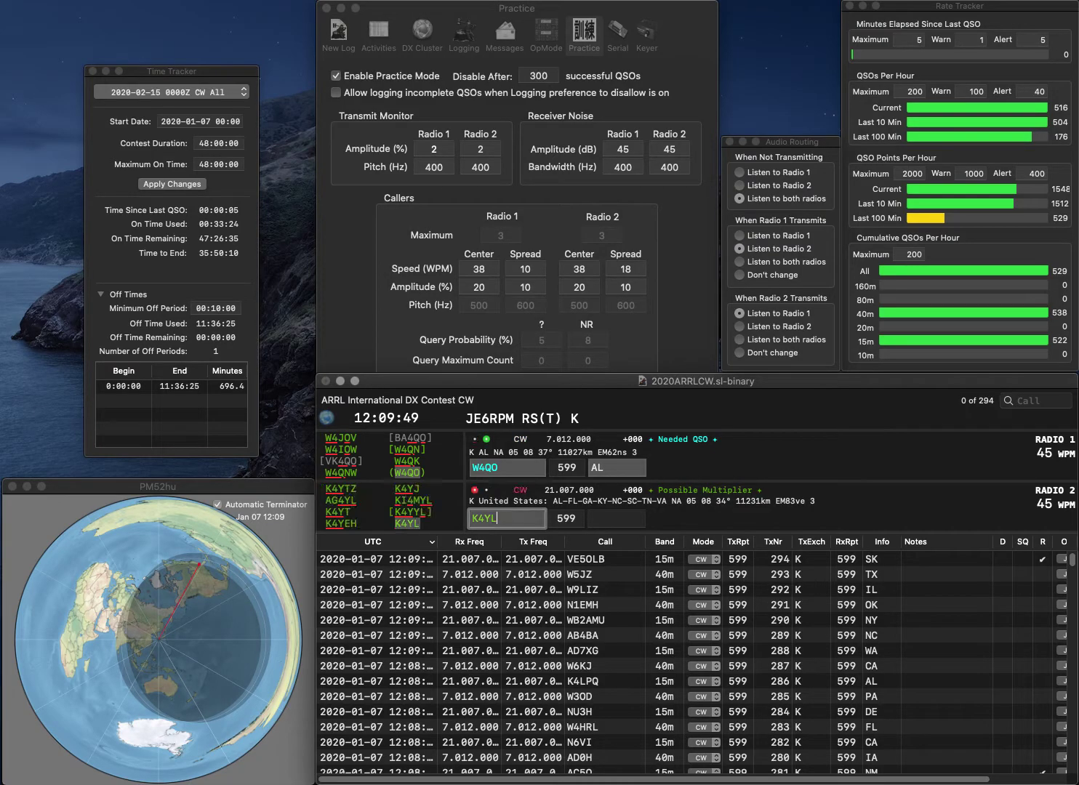
{"action": "key", "text": "Return"}
{"action": "key", "text": "Return"}
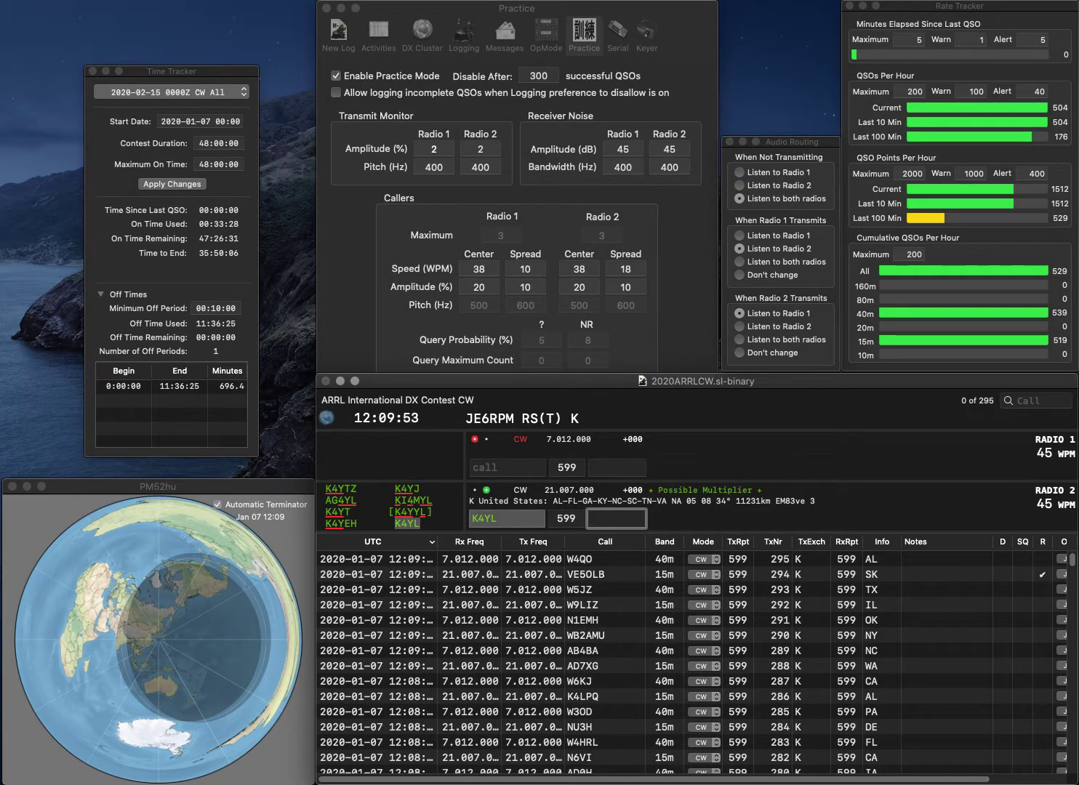
{"action": "key", "text": "Return"}
{"action": "type", "text": "W2LPL"}
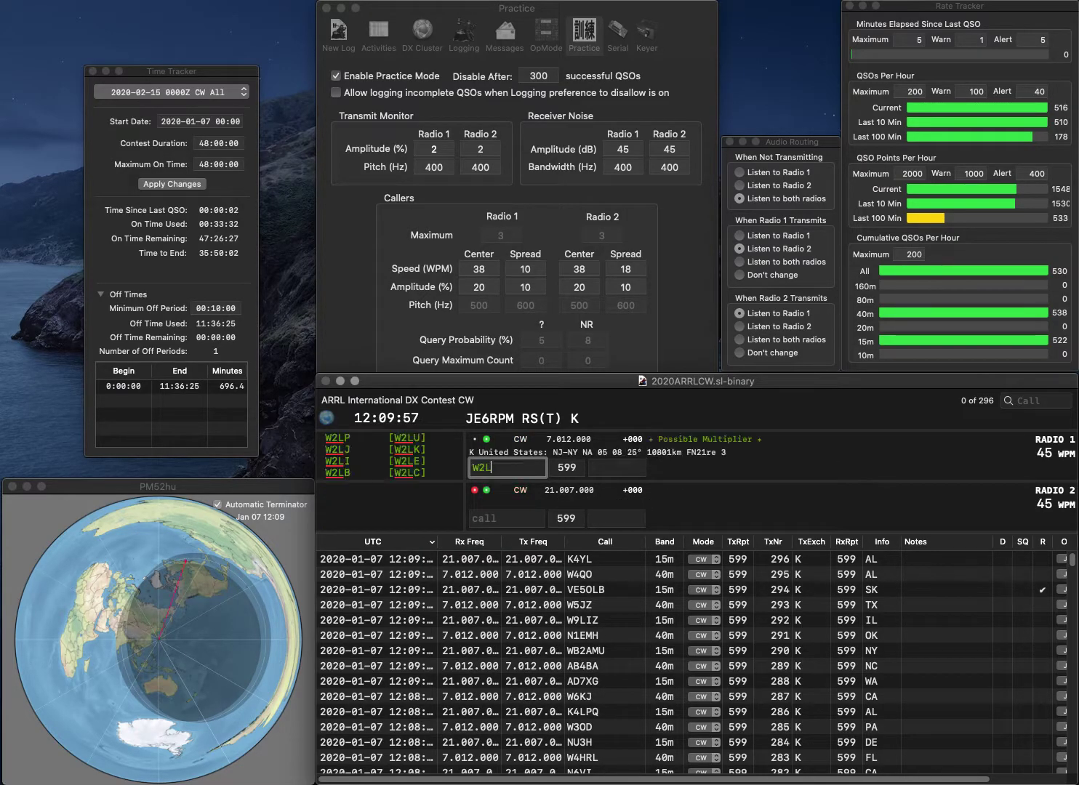
{"action": "key", "text": "Return"}
{"action": "type", "text": "KK4"}
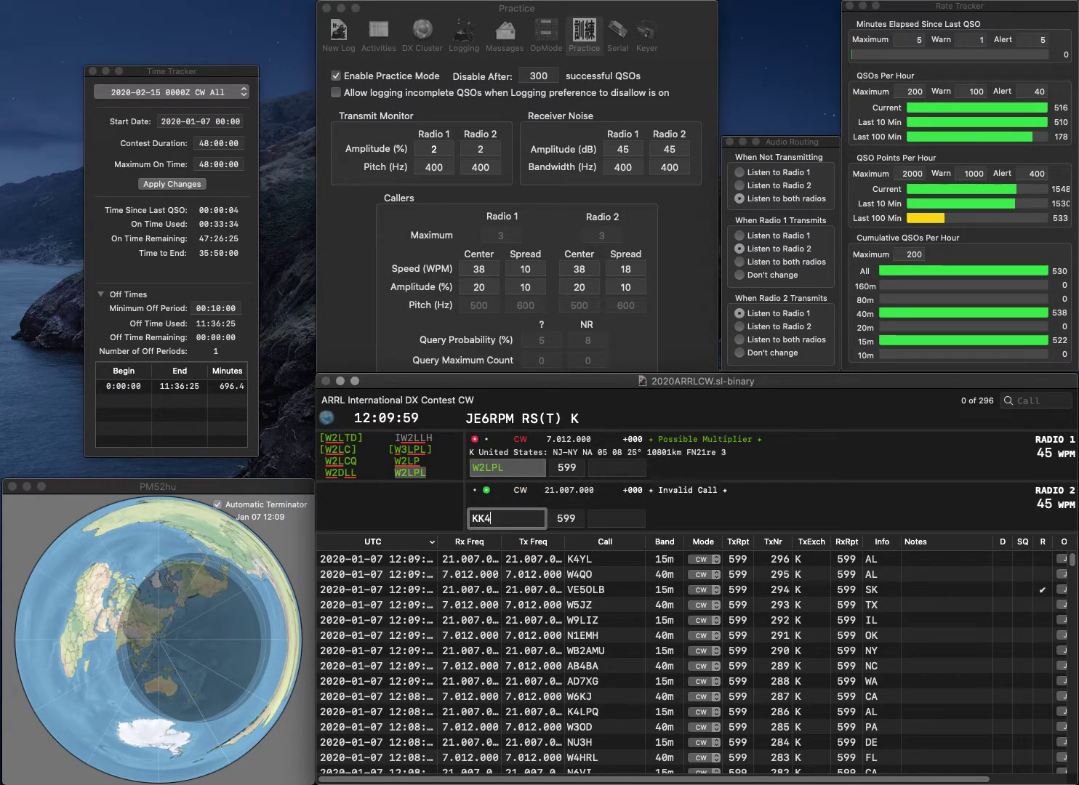
{"action": "key", "text": "BackSpace"}
{"action": "type", "text": "3TN"}
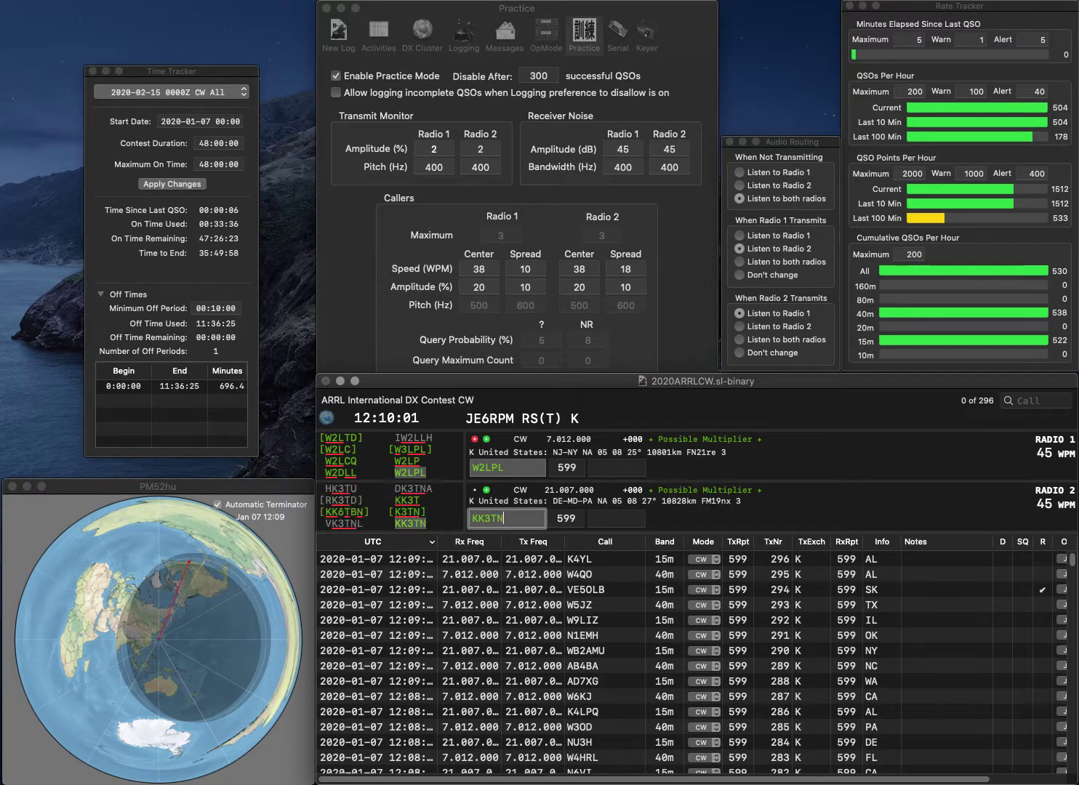
{"action": "key", "text": "Return"}
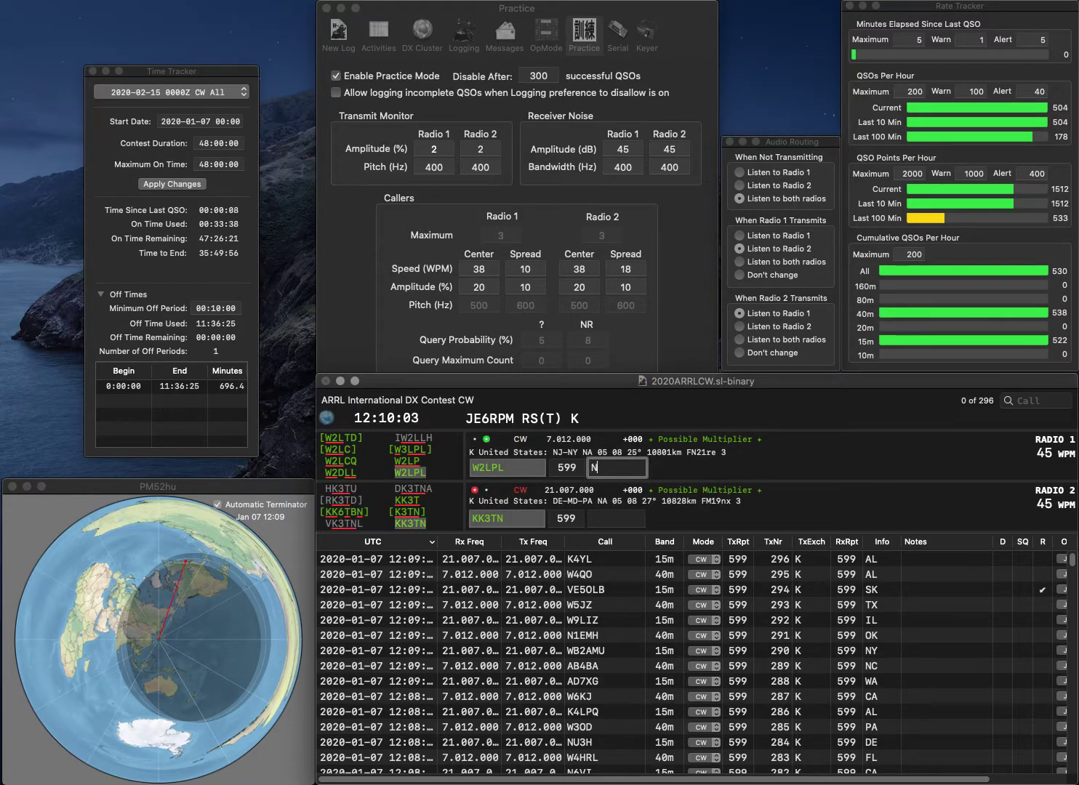
{"action": "key", "text": "Return"}
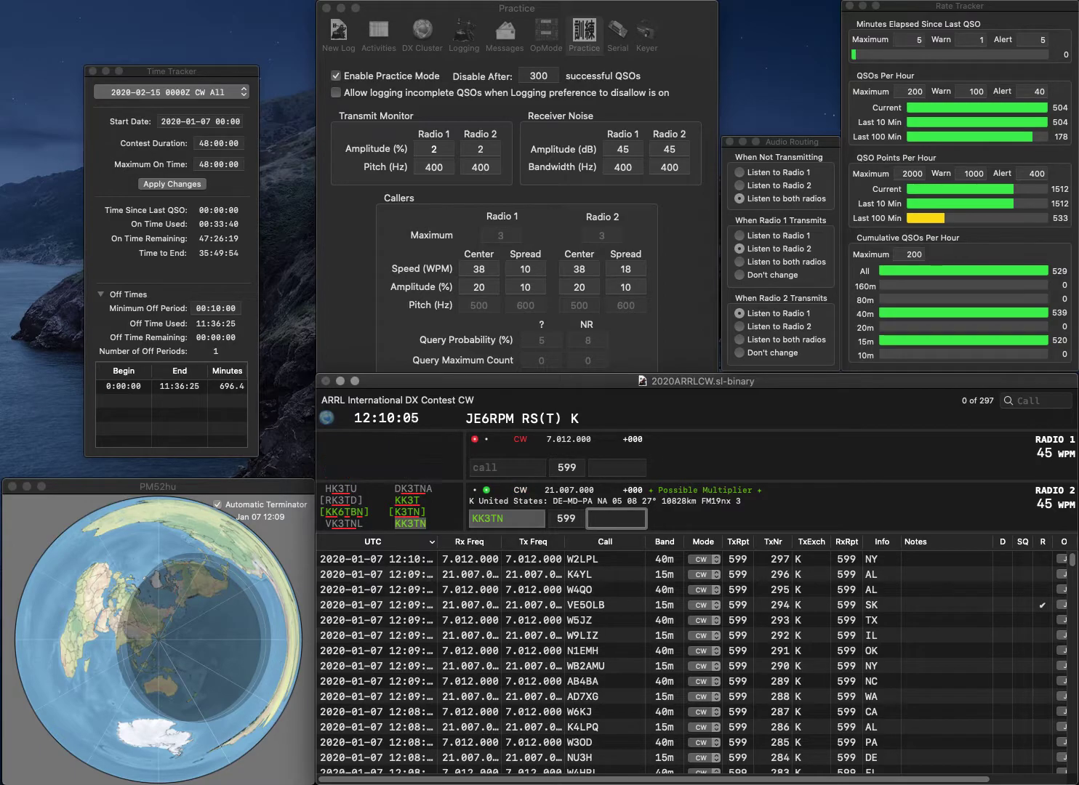
{"action": "type", "text": "PA"}
{"action": "key", "text": "Return"}
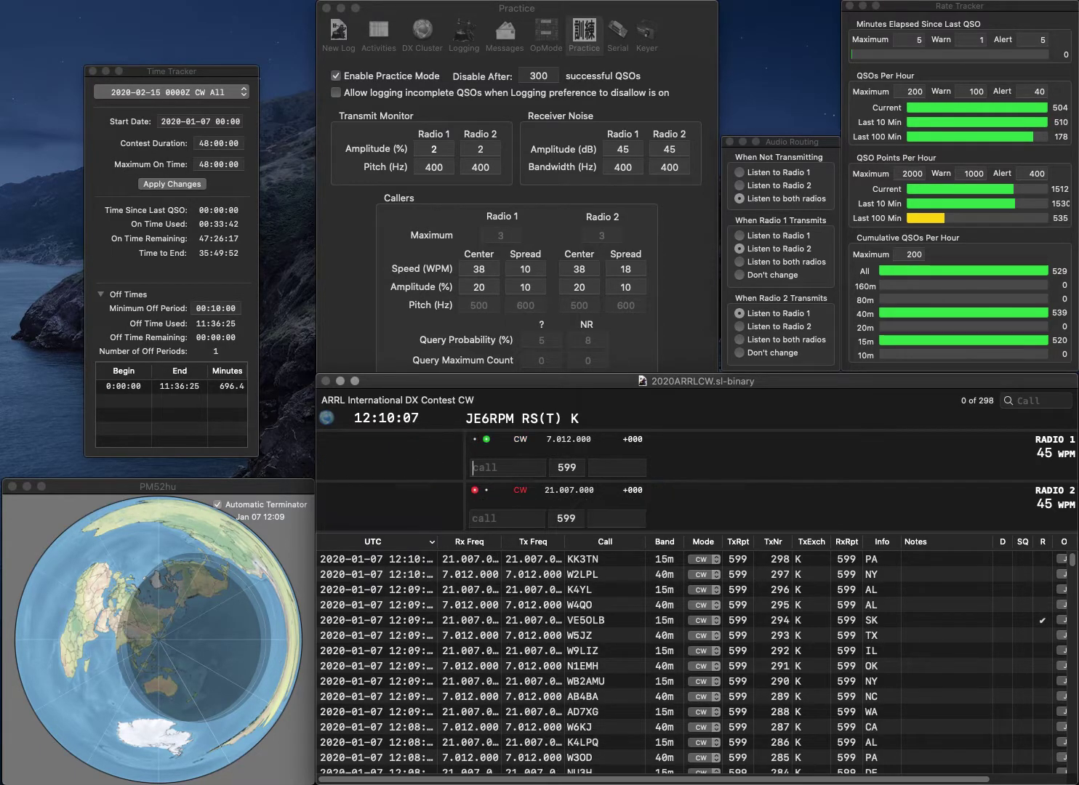
{"action": "type", "text": "K5OA"}
{"action": "key", "text": "Return"}
{"action": "type", "text": "VA3"}
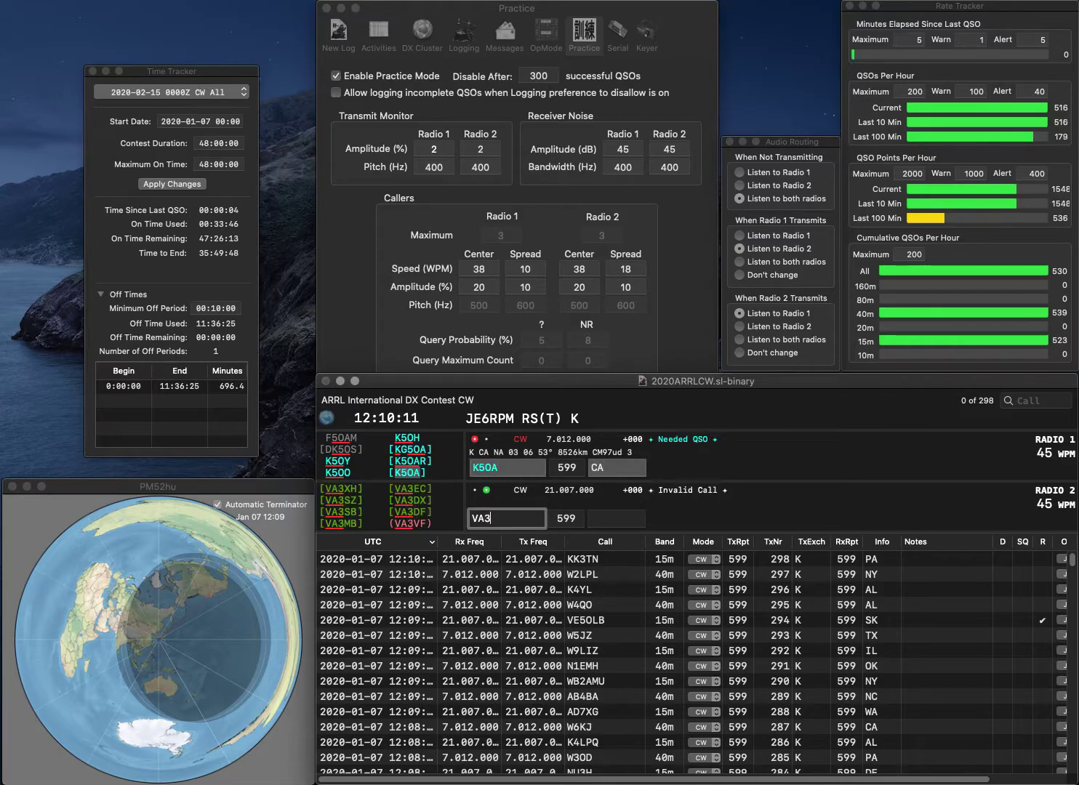
{"action": "type", "text": "ZV"}
{"action": "key", "text": "Return"}
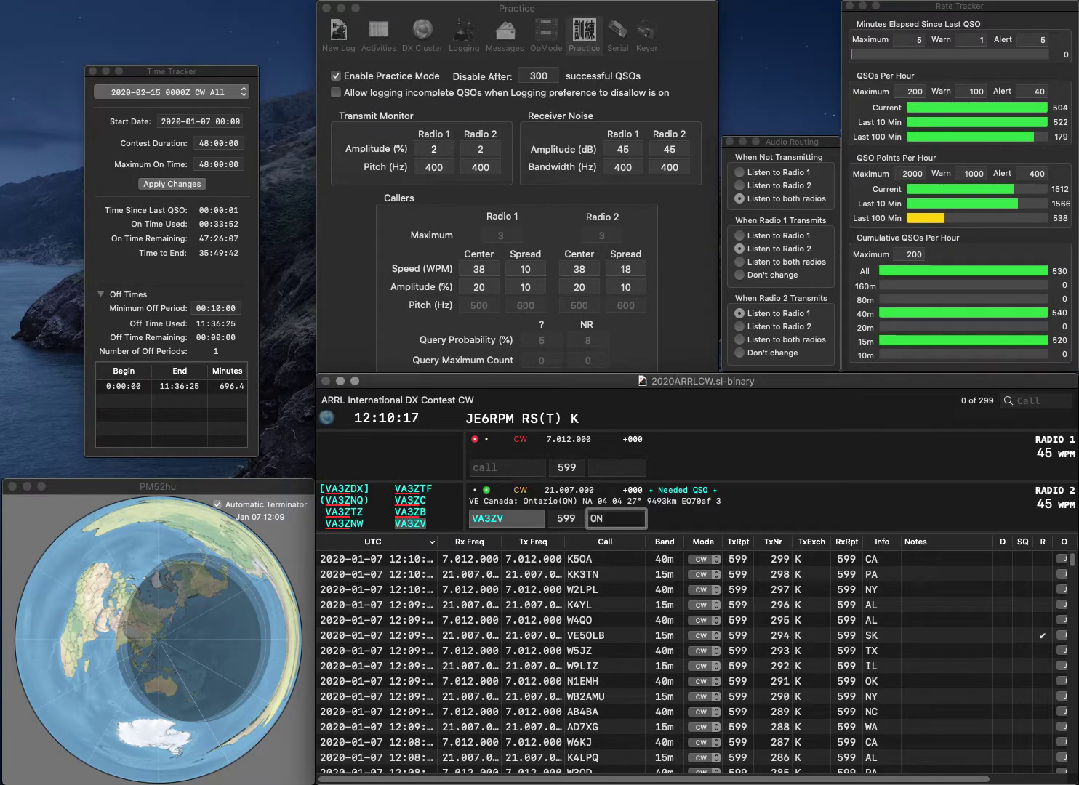
{"action": "type", "text": "K"}
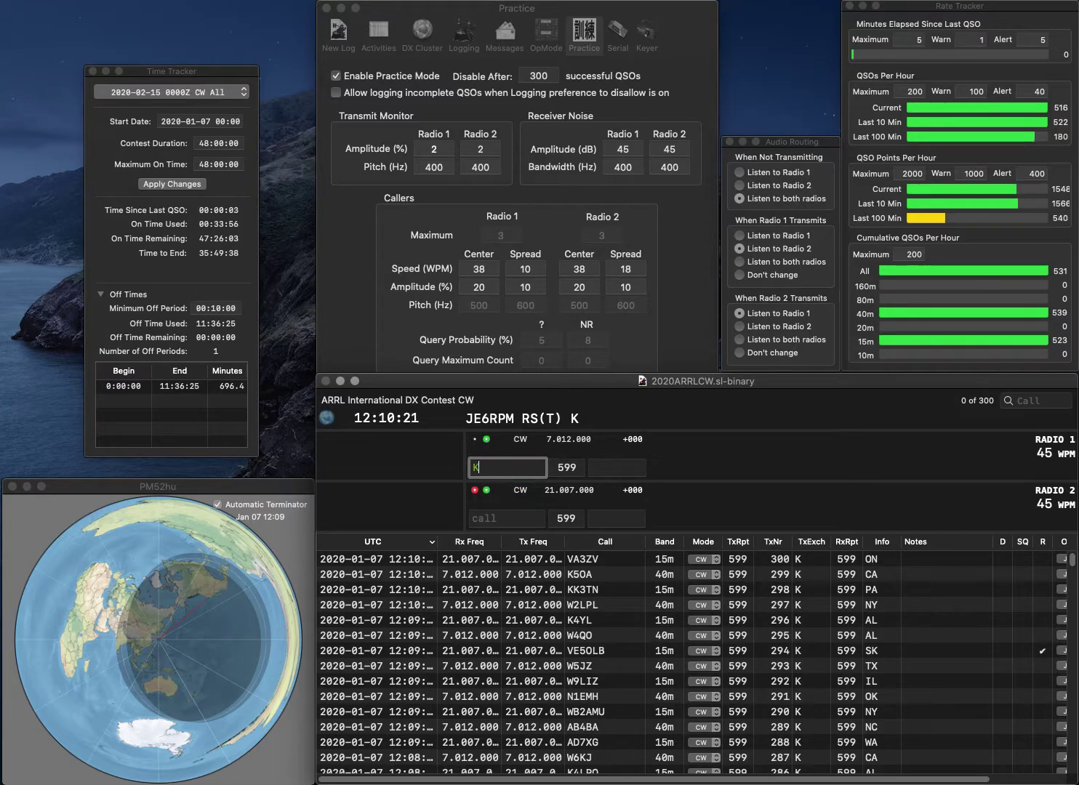
{"action": "type", "text": "B8N"}
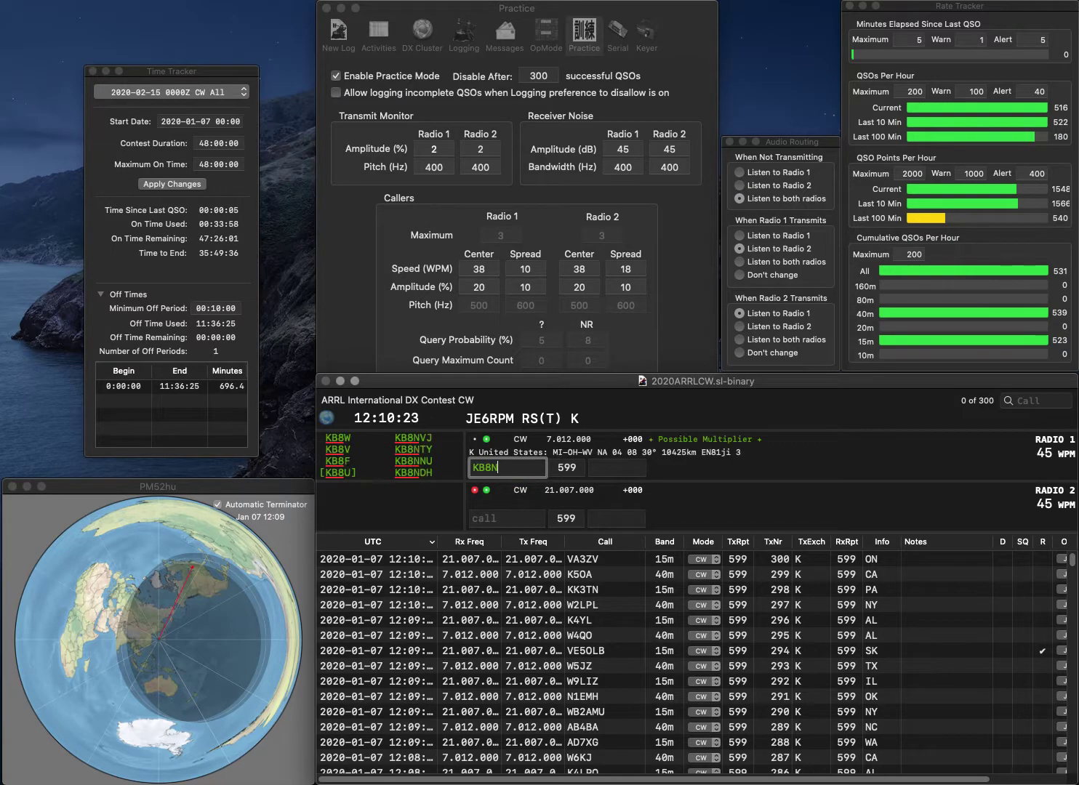
{"action": "type", "text": "DH"}
{"action": "key", "text": "Return"}
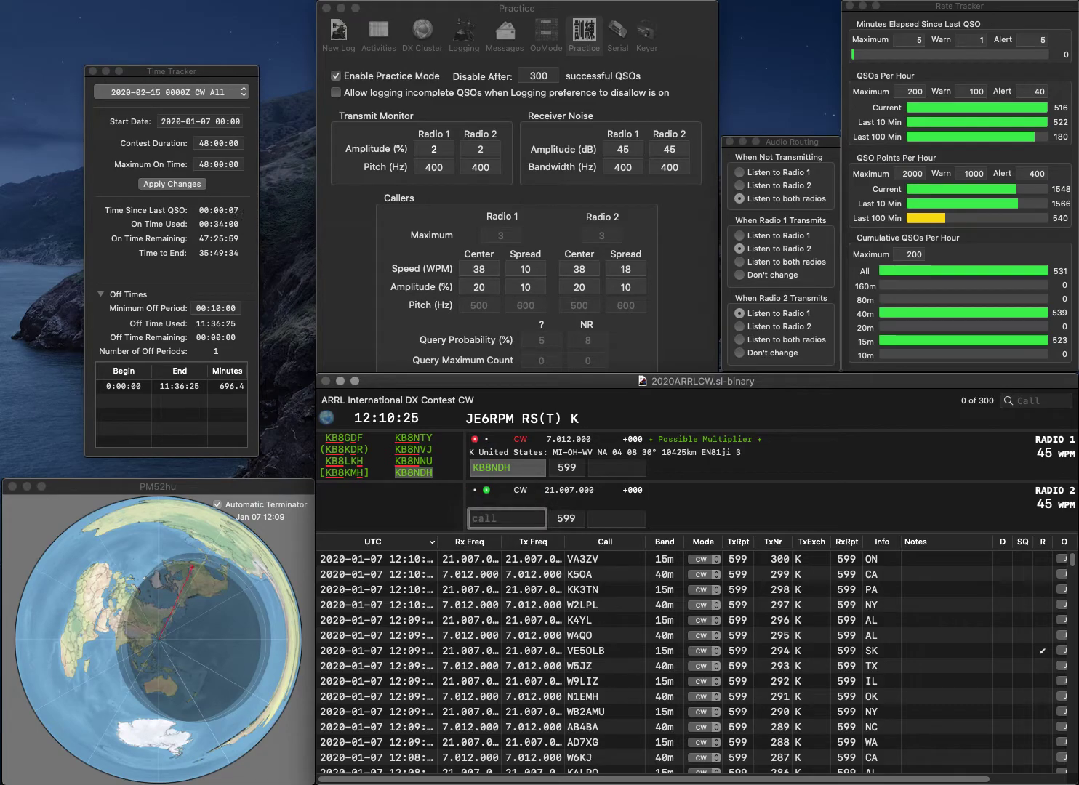
{"action": "type", "text": "WA6DB"}
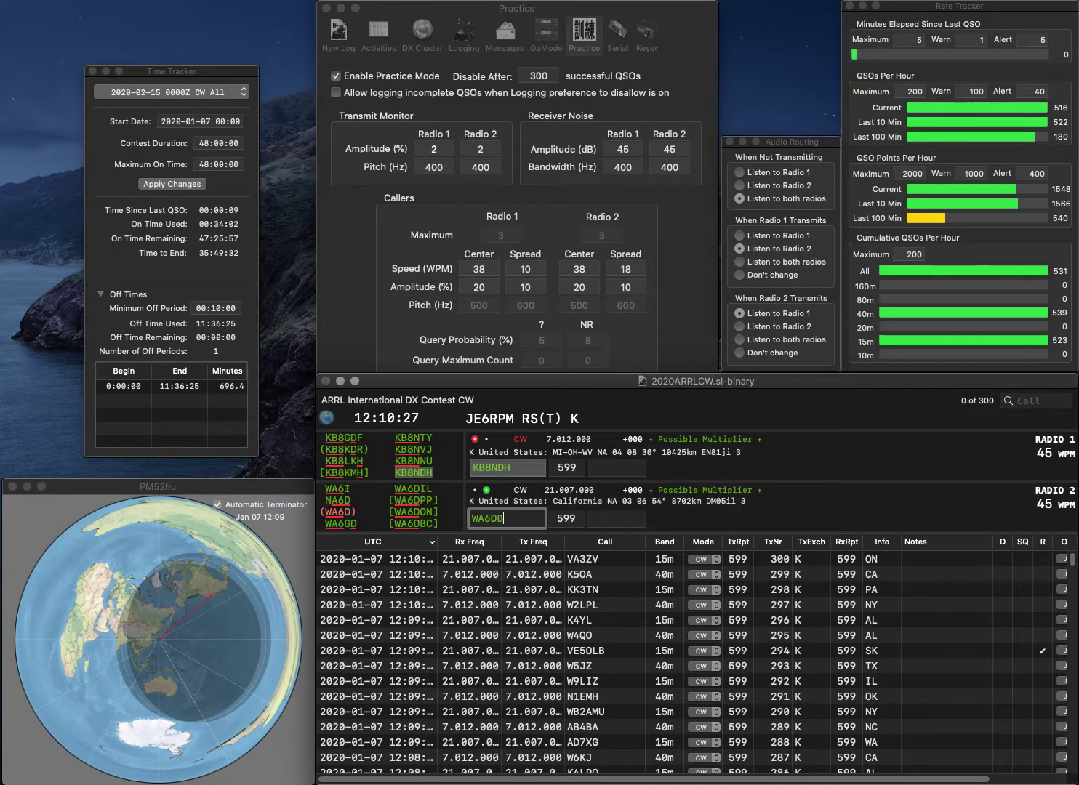
{"action": "type", "text": "C"}
{"action": "key", "text": "Return"}
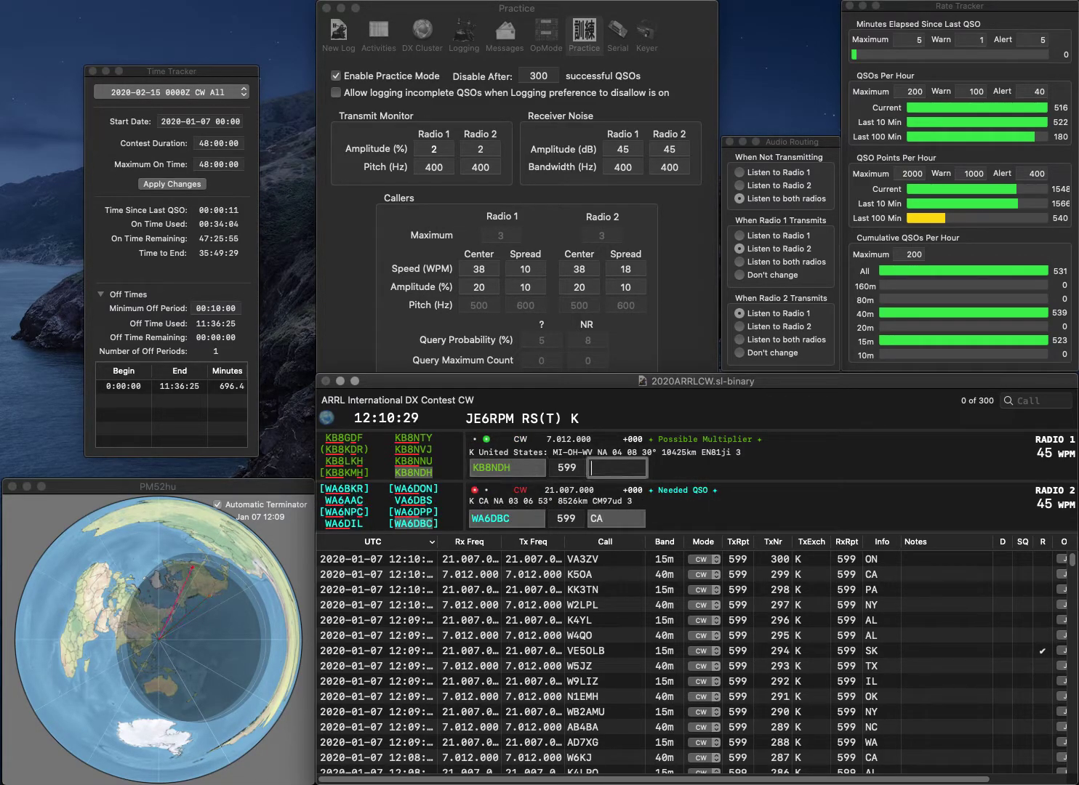
{"action": "type", "text": "OH"}
{"action": "key", "text": "Return"}
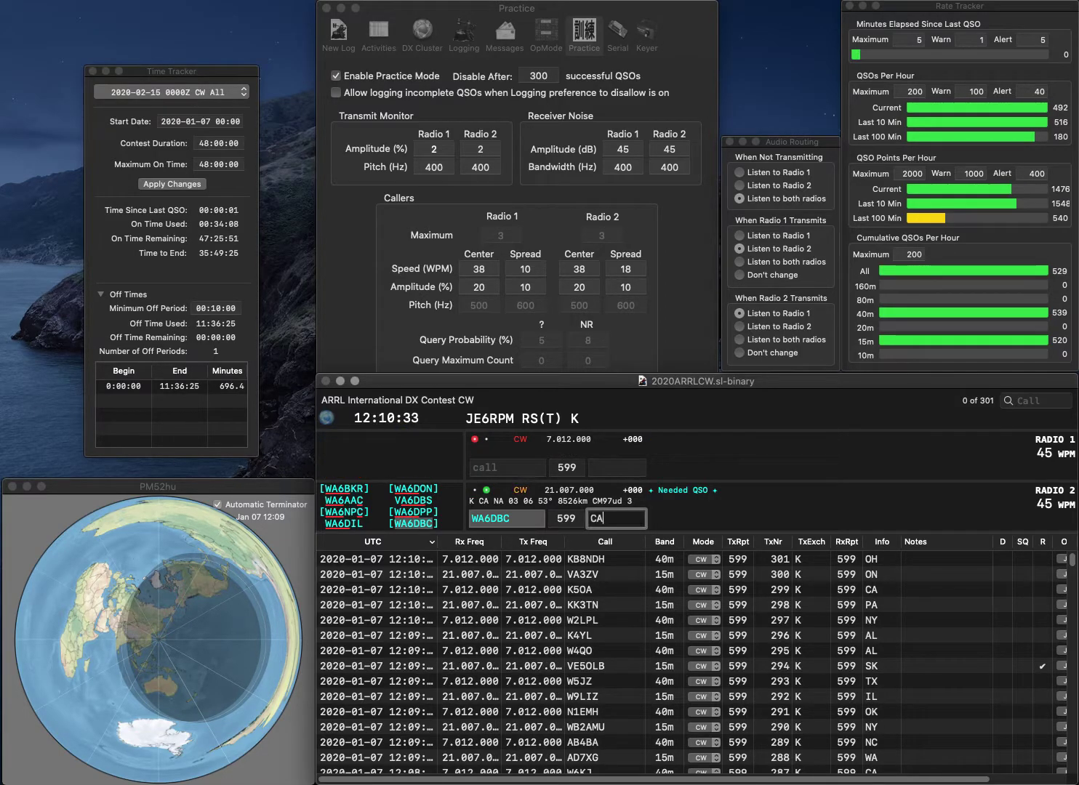
{"action": "key", "text": "Return"}
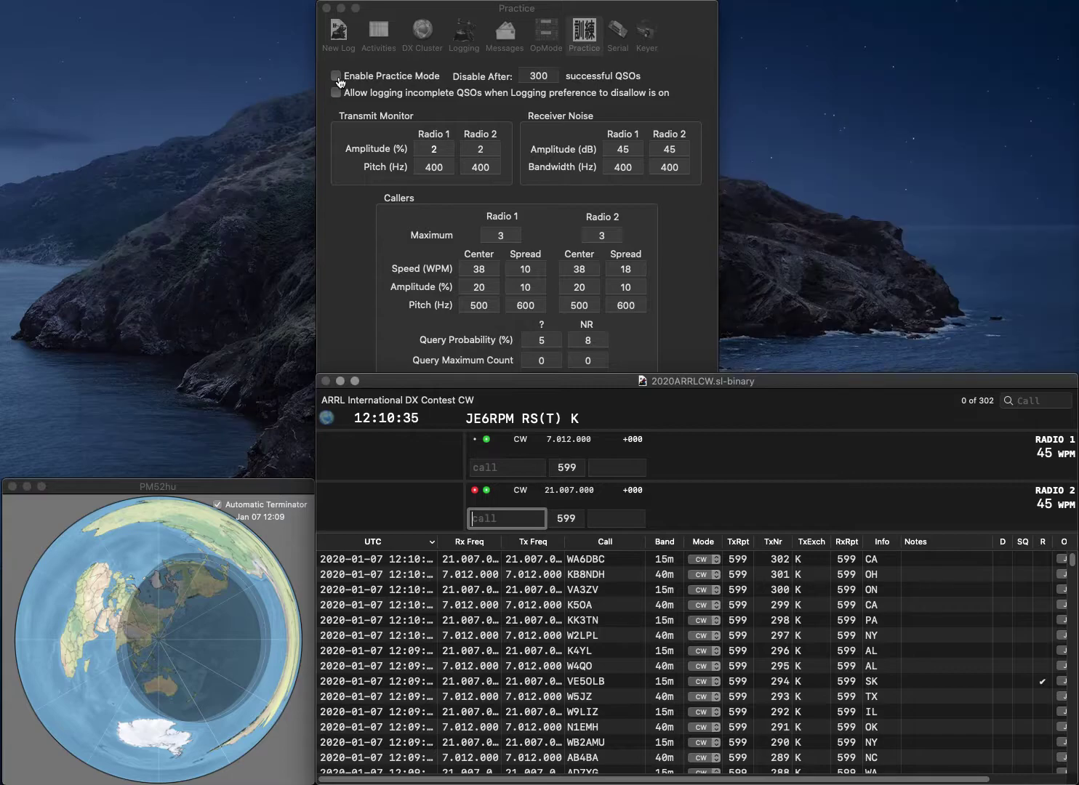